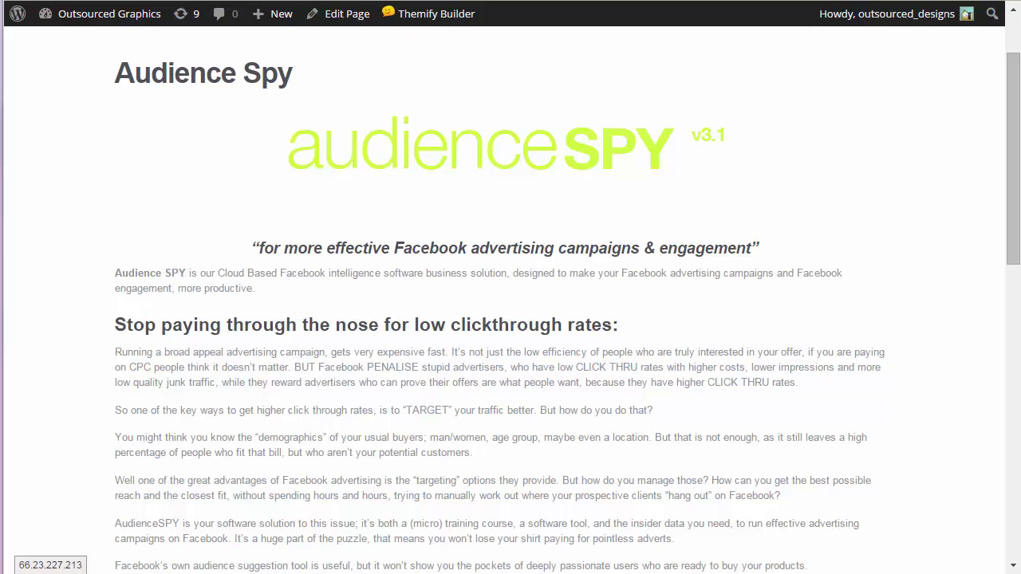
Switch to the Facebook ad creation page and add CrossFit to the ad audience's interests
key(ctrl+Tab)
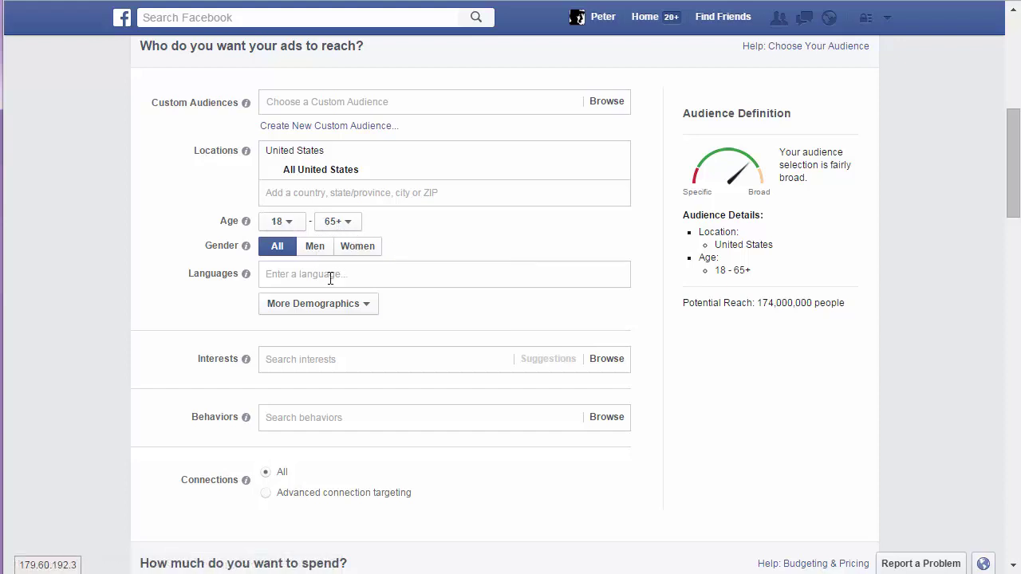
click(303, 363)
text(cr)
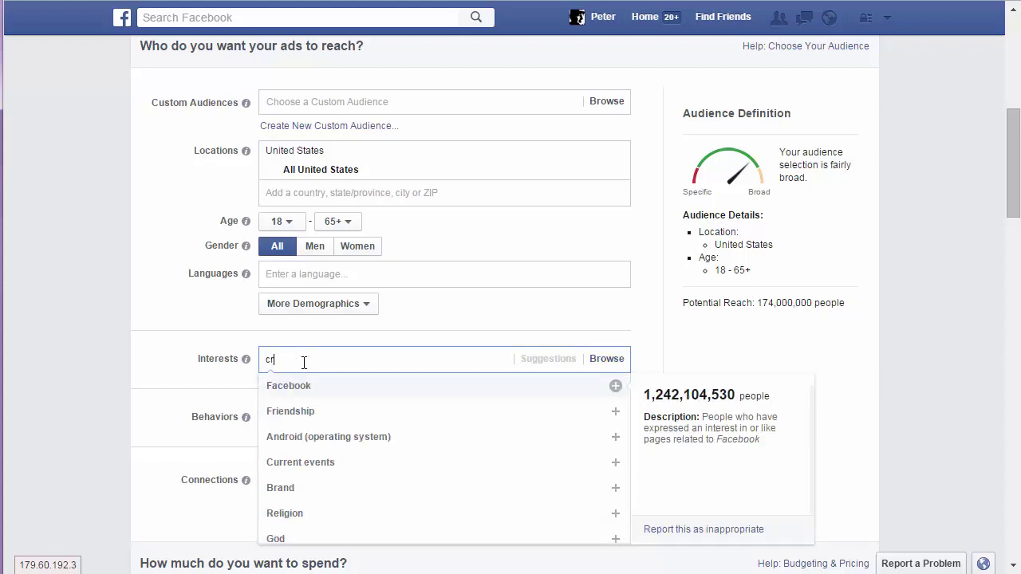
text(ossfit)
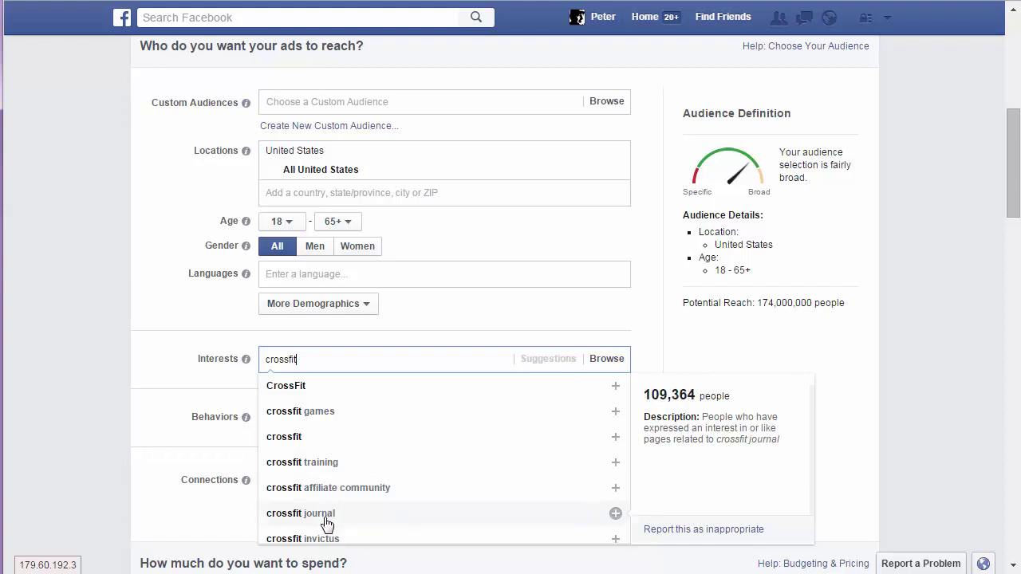
scroll(327, 522, down, 1)
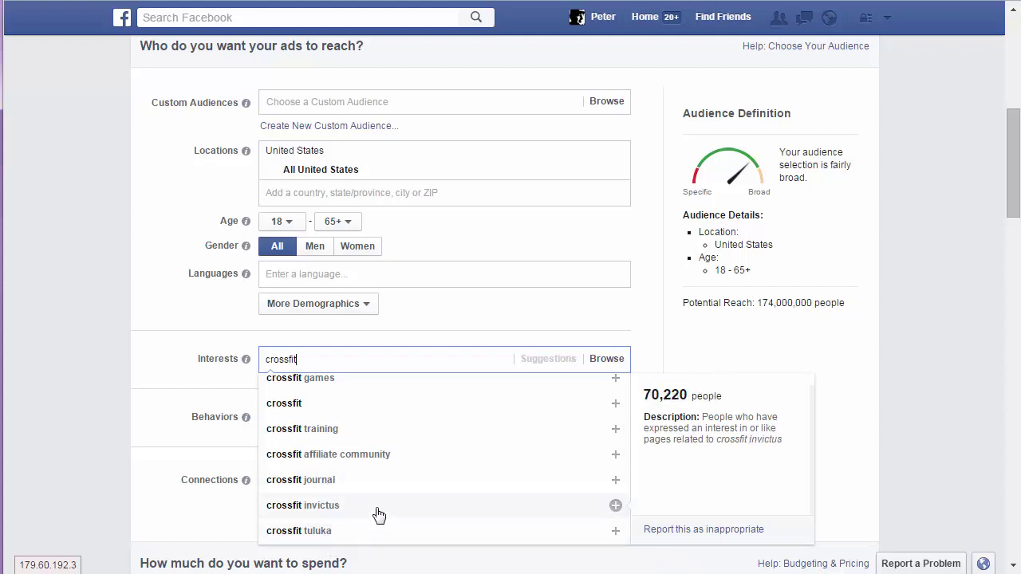
scroll(371, 452, up, 1)
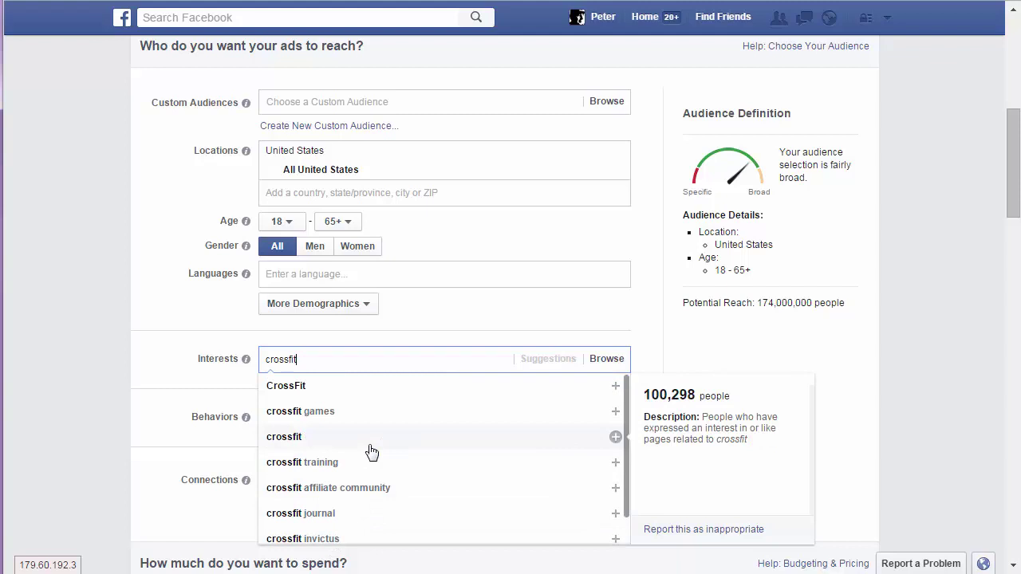
click(285, 389)
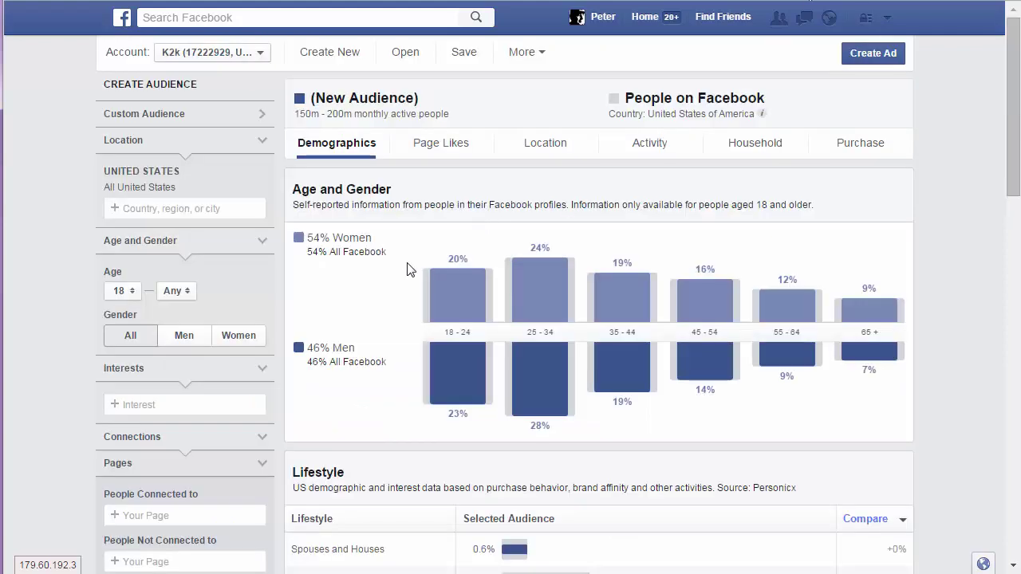
In Facebook Audience Insights, add CrossFit as an interest for the new audience and review its age and gender breakdown
click(163, 403)
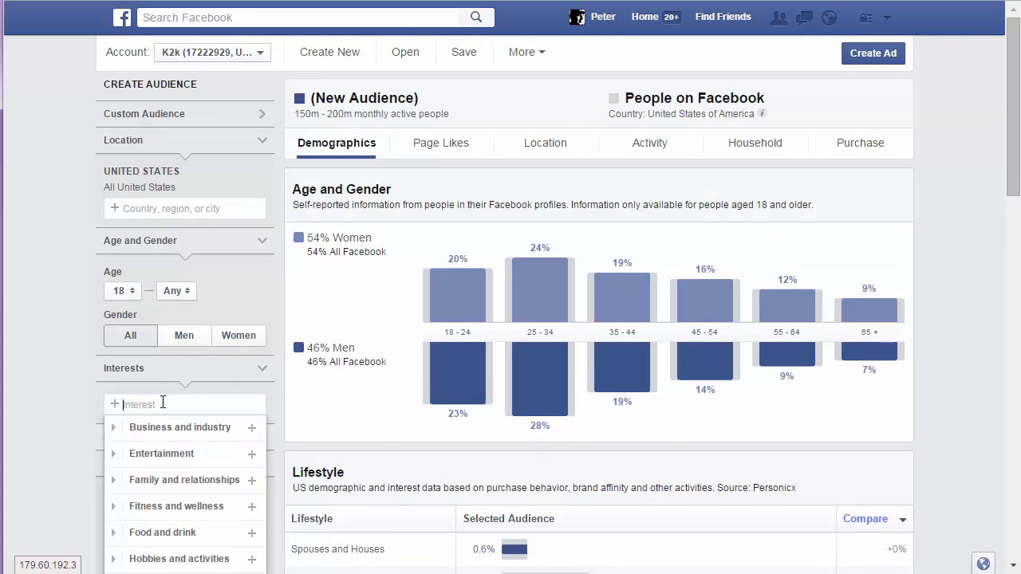
text(crossfit)
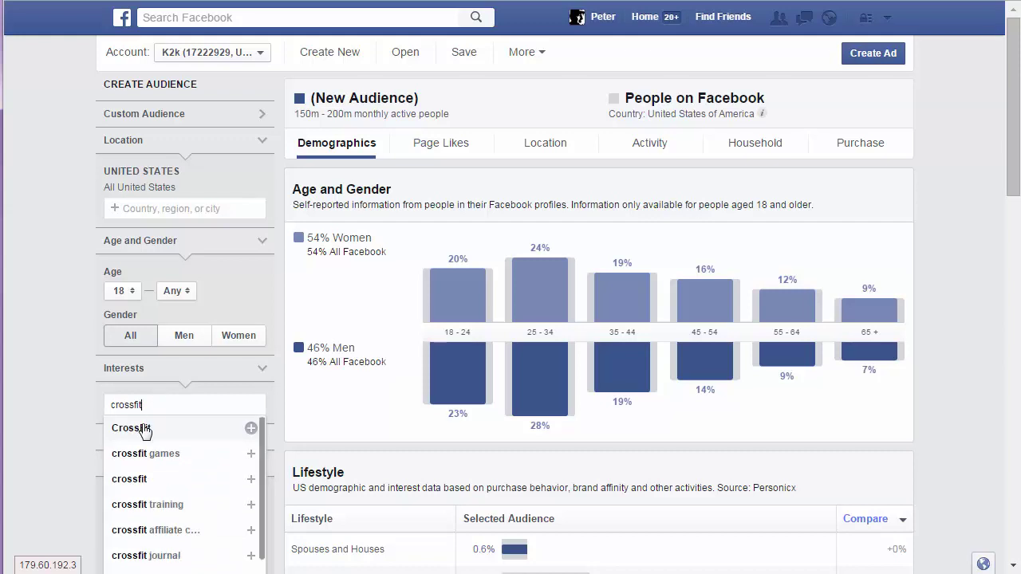
click(140, 429)
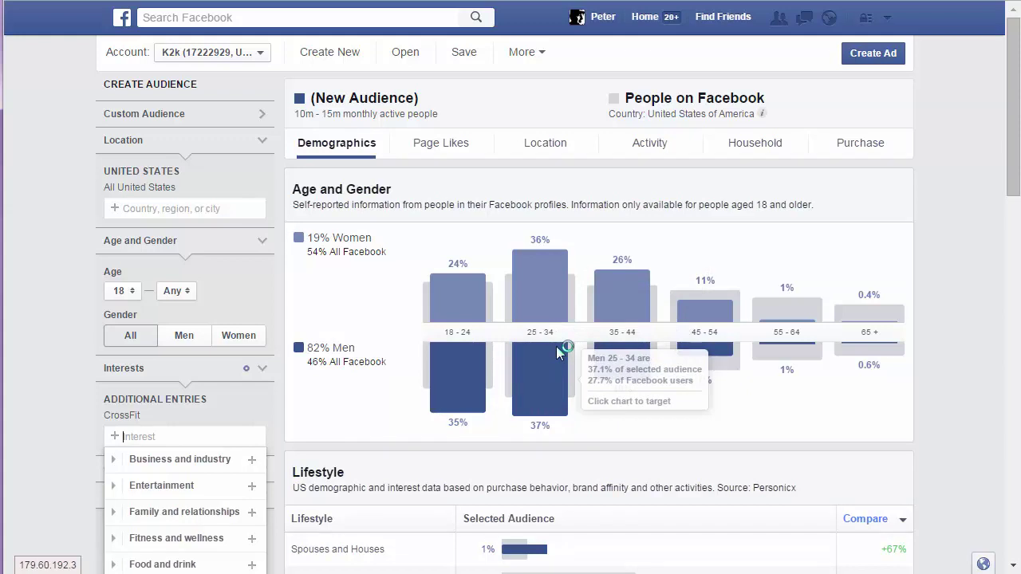
scroll(556, 354, down, 3)
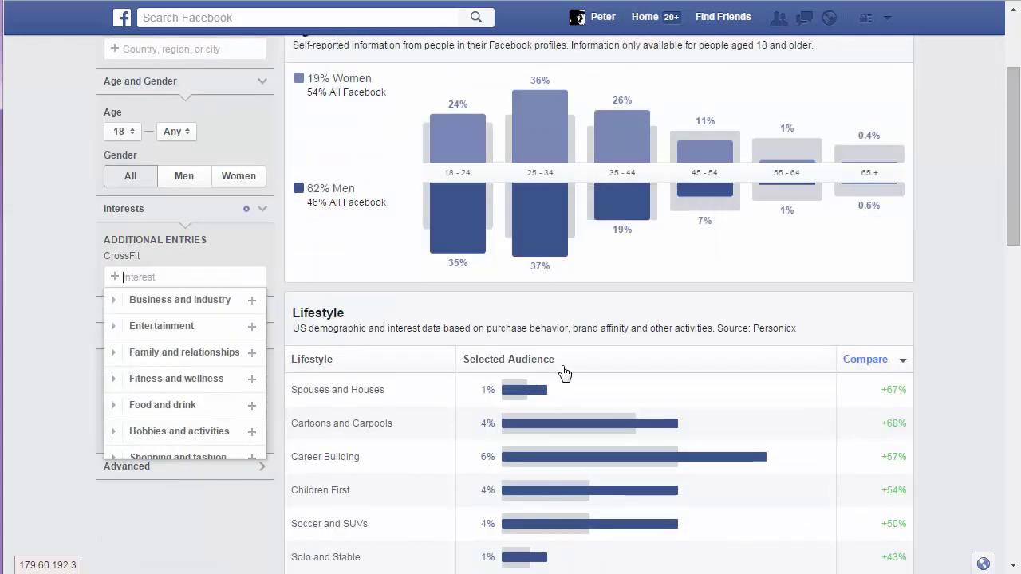
scroll(562, 372, up, 2)
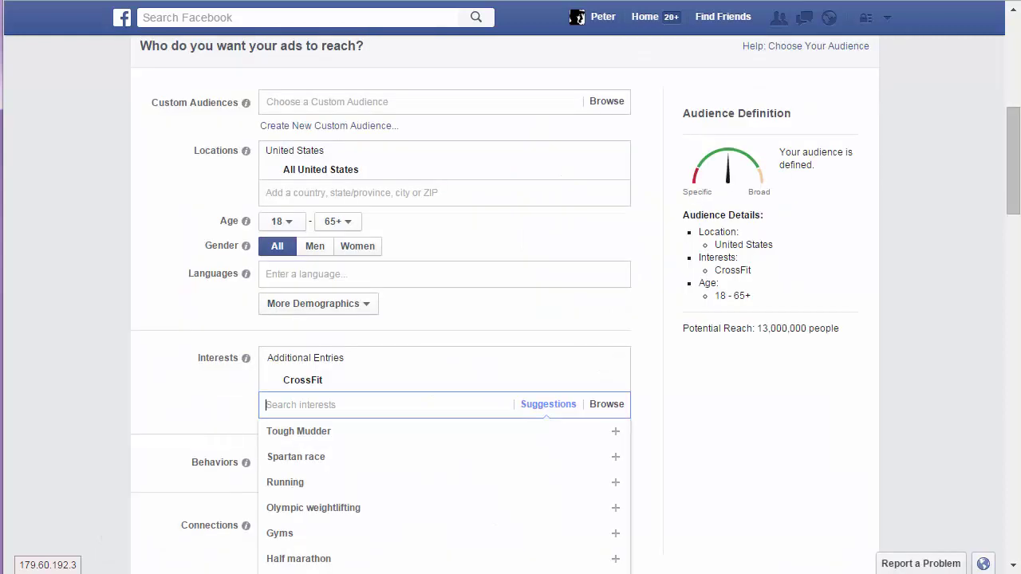
On the ad creation page, restrict the target audience to men aged 25 to 34
click(321, 246)
click(279, 221)
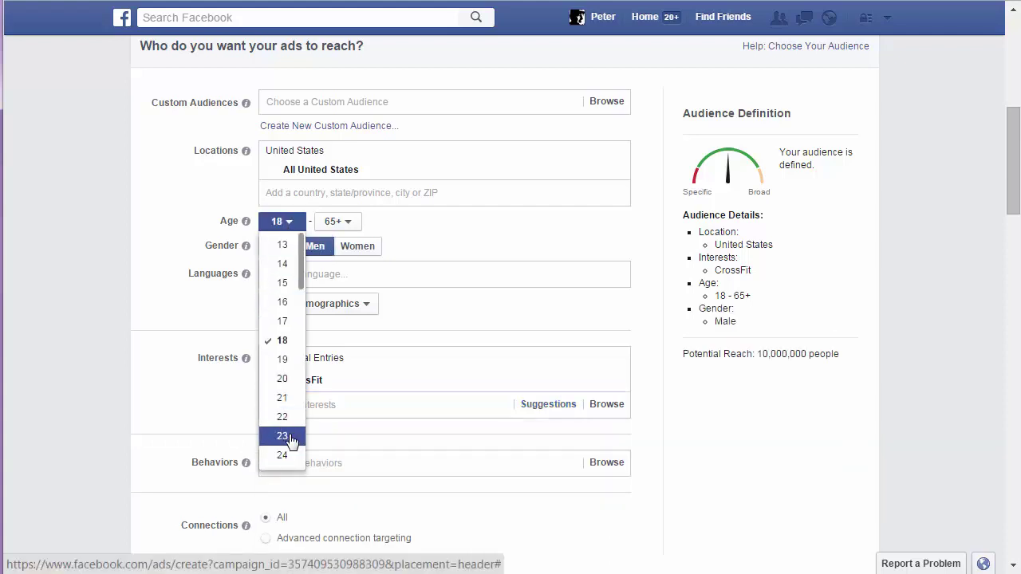
scroll(282, 435, down, 1)
click(282, 395)
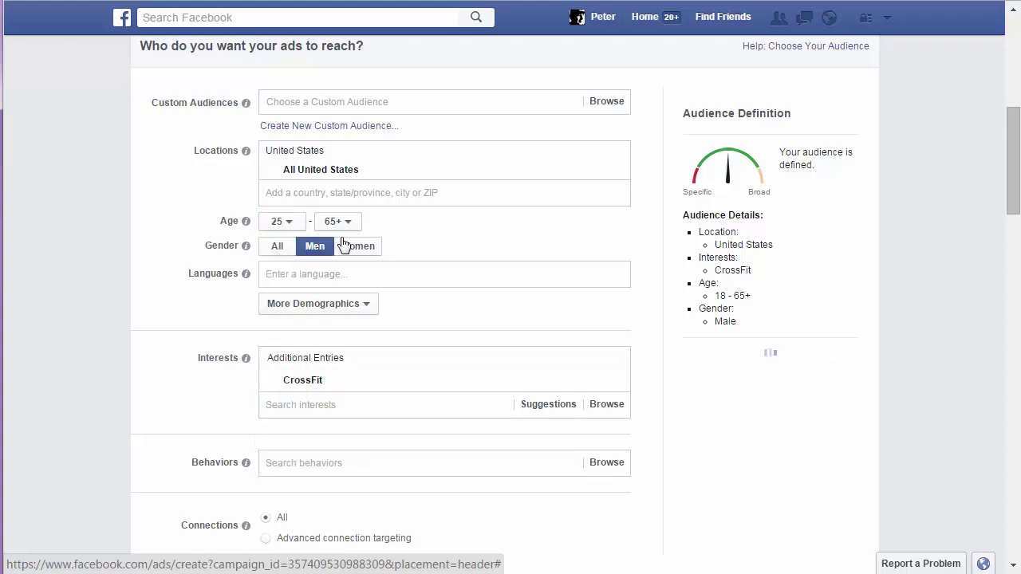
click(337, 221)
scroll(335, 416, down, 3)
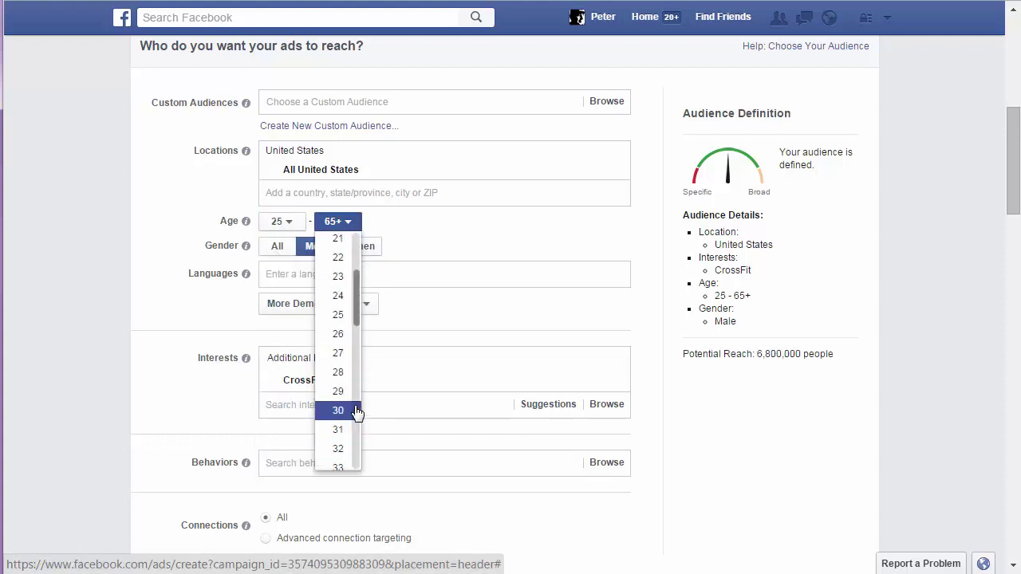
scroll(351, 423, down, 2)
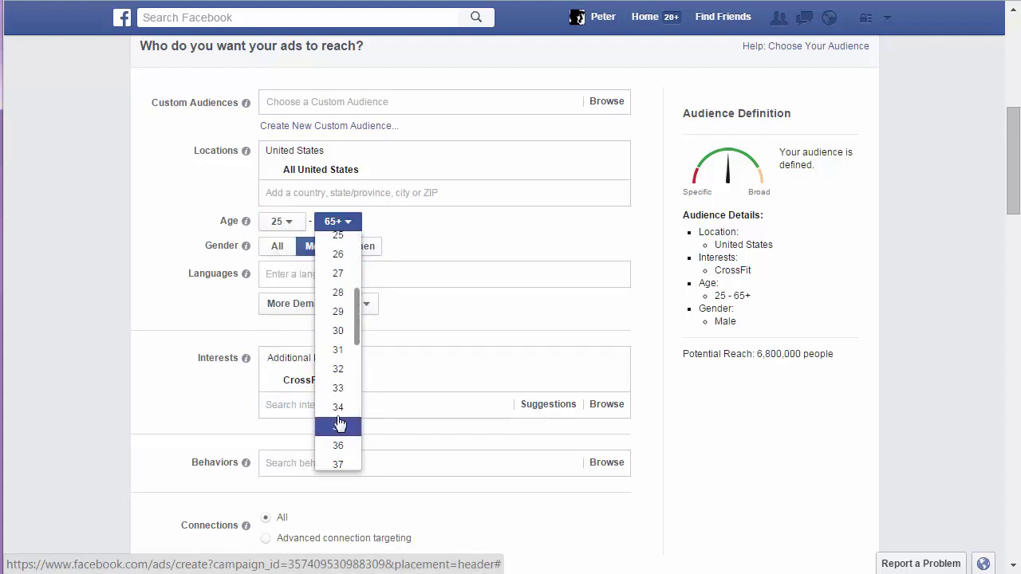
click(337, 407)
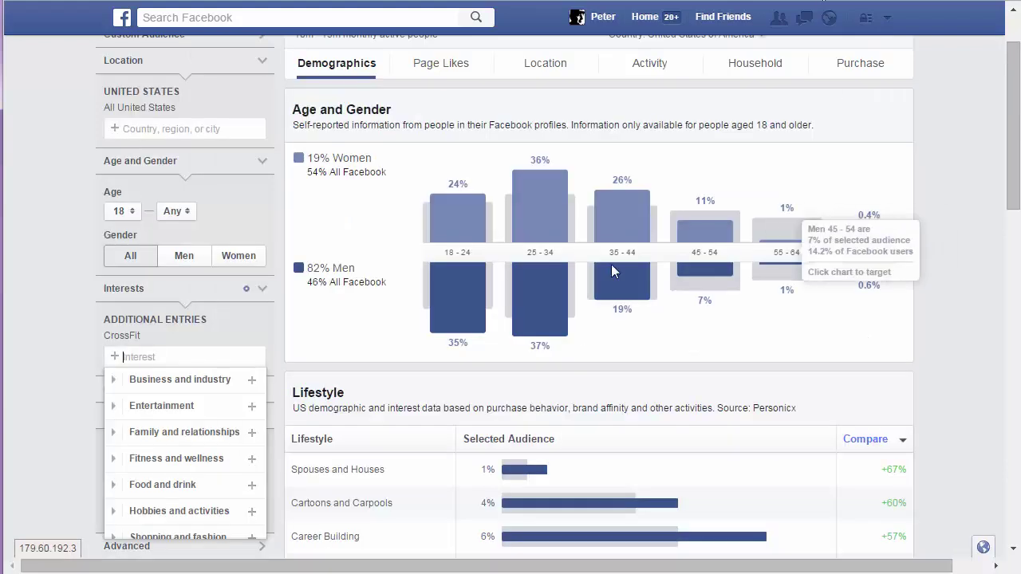
Examine the Lifestyle table for the CrossFit audience in Audience Insights, comparing segments such as Career Building with all Facebook users
scroll(678, 383, down, 2)
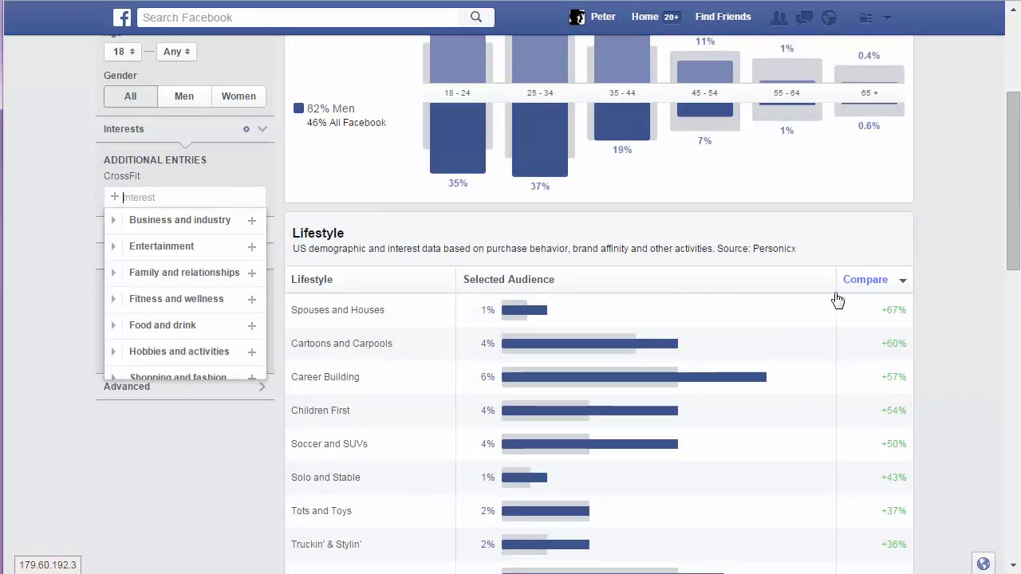
click(869, 280)
click(874, 285)
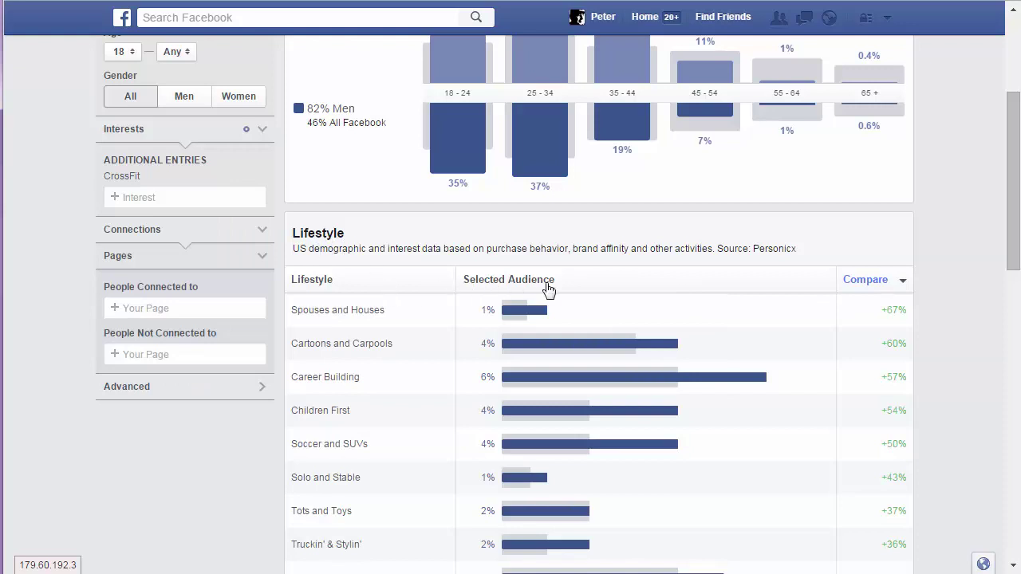
scroll(737, 315, down, 1)
scroll(399, 364, down, 2)
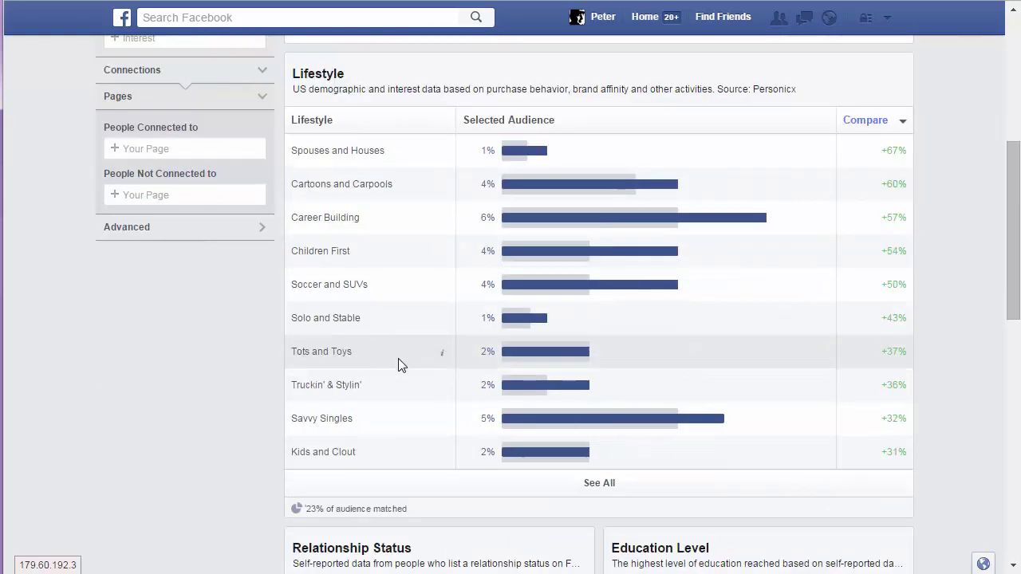
scroll(399, 364, up, 2)
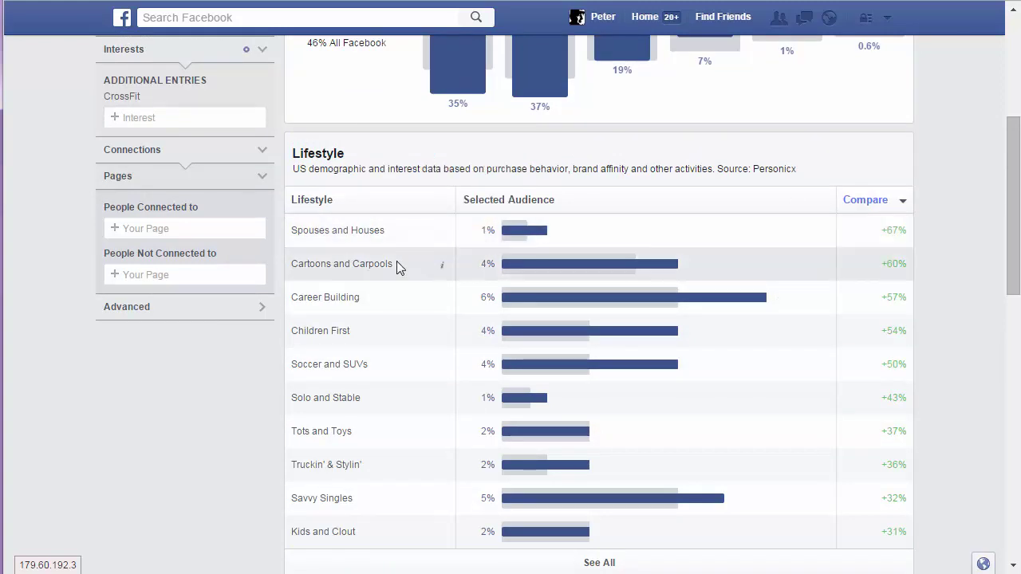
mouse_move(683, 269)
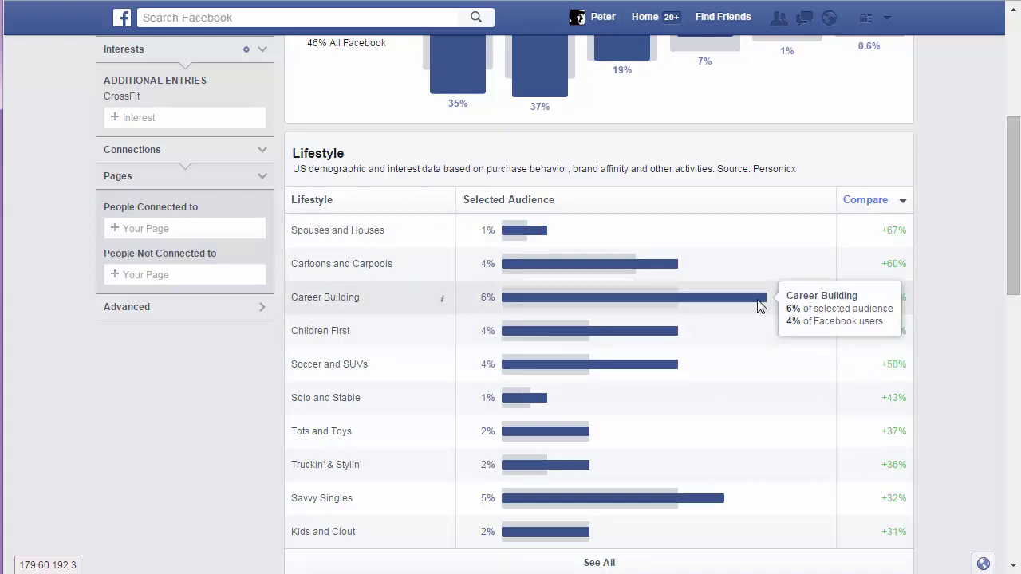
scroll(759, 305, down, 1)
scroll(750, 242, down, 2)
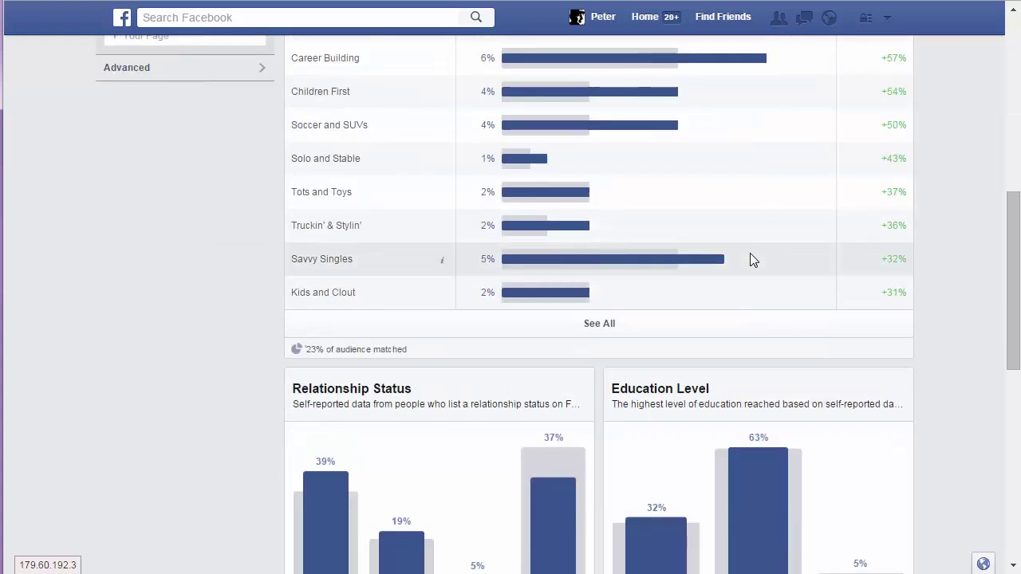
Expand the Lifestyle table to all segments and read through the complete list
click(603, 325)
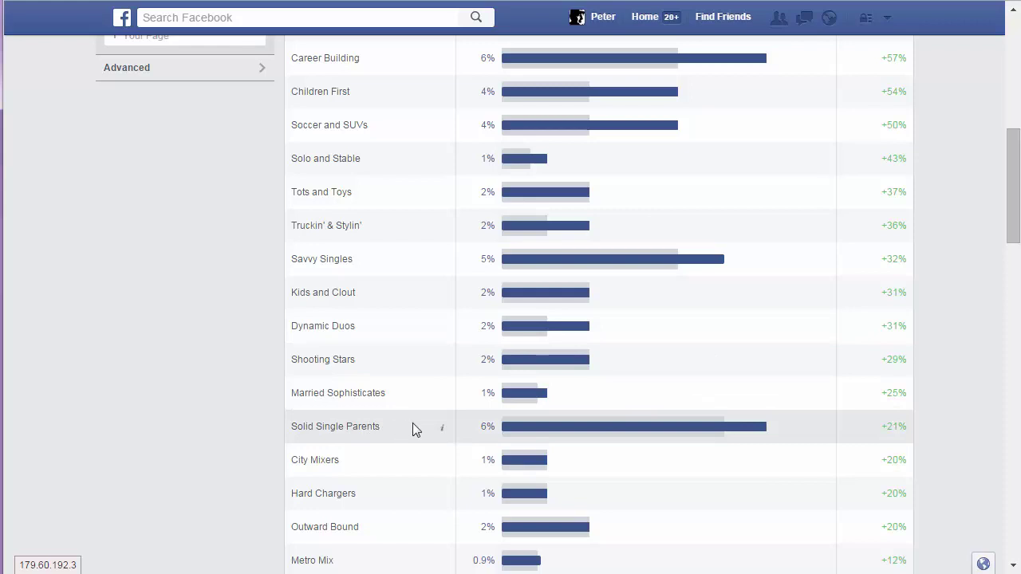
scroll(575, 407, down, 3)
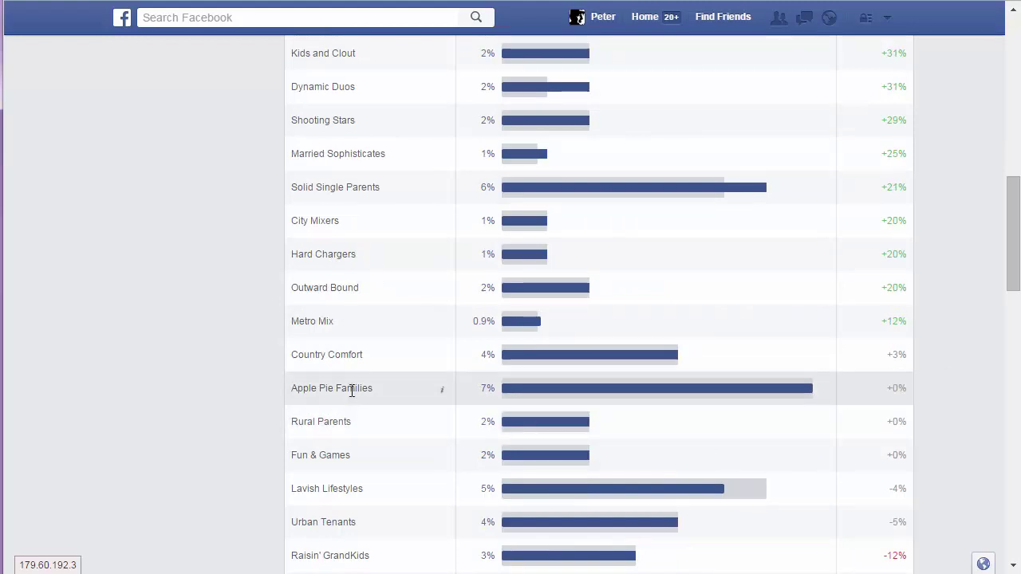
scroll(756, 375, down, 8)
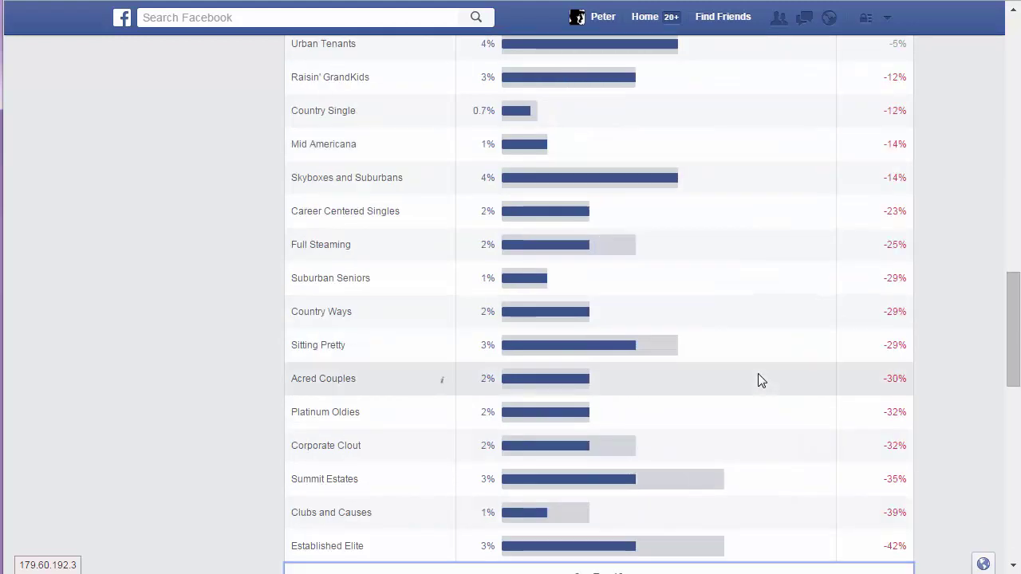
Examine the Relationship Status and Education Level charts, checking the single, in a relationship, married, college and grad school figures
scroll(754, 375, down, 3)
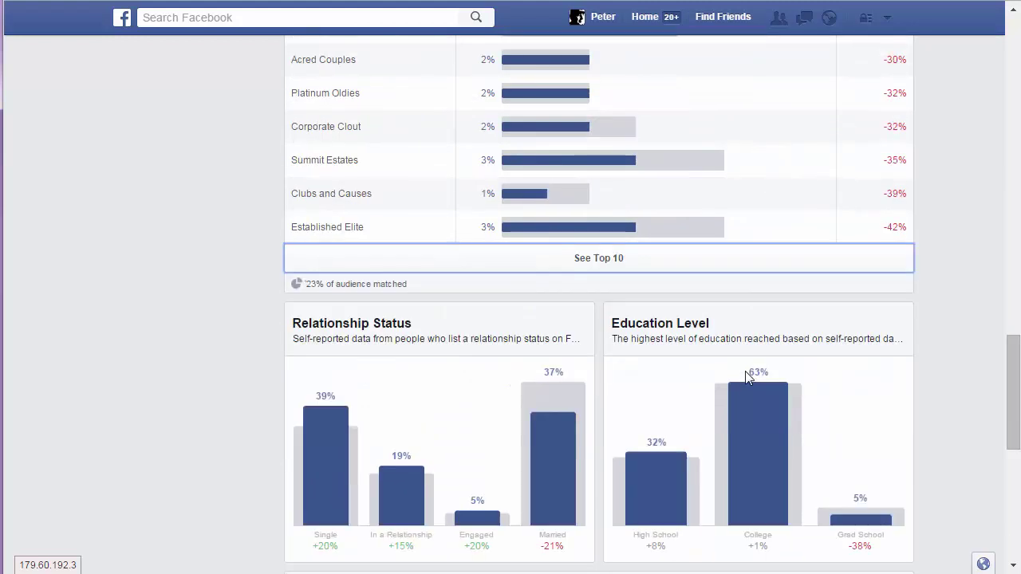
mouse_move(557, 377)
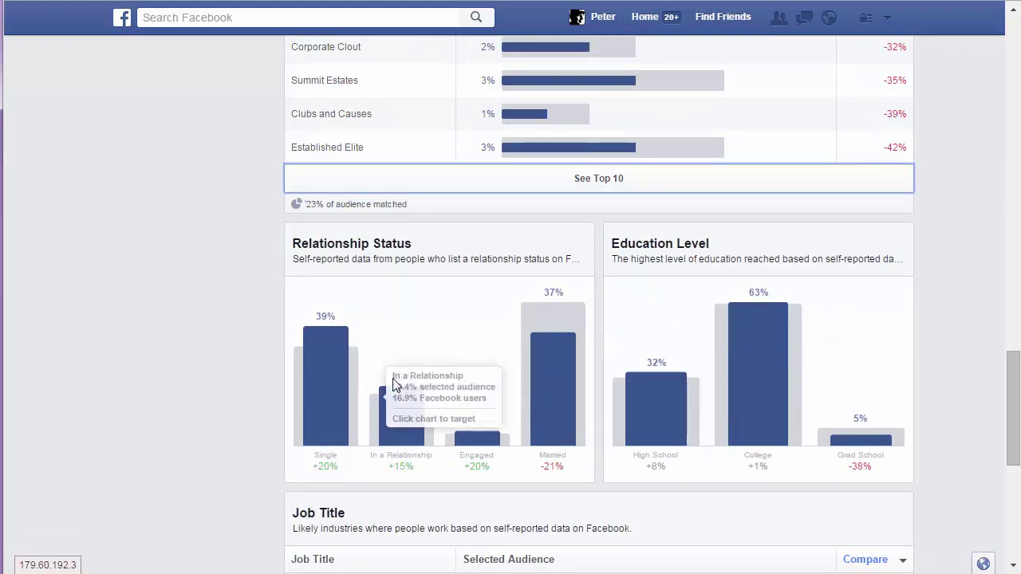
mouse_move(318, 391)
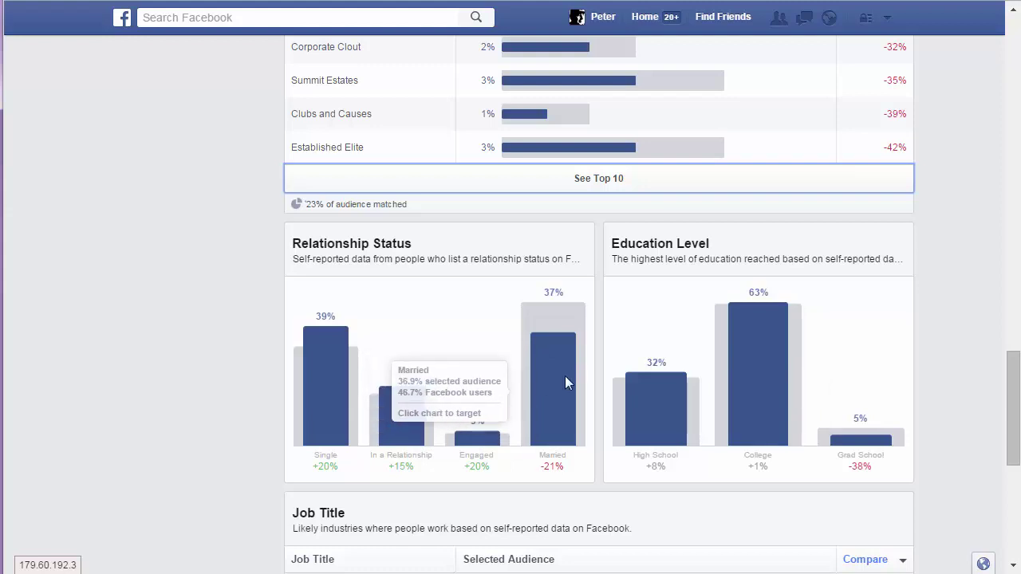
mouse_move(412, 389)
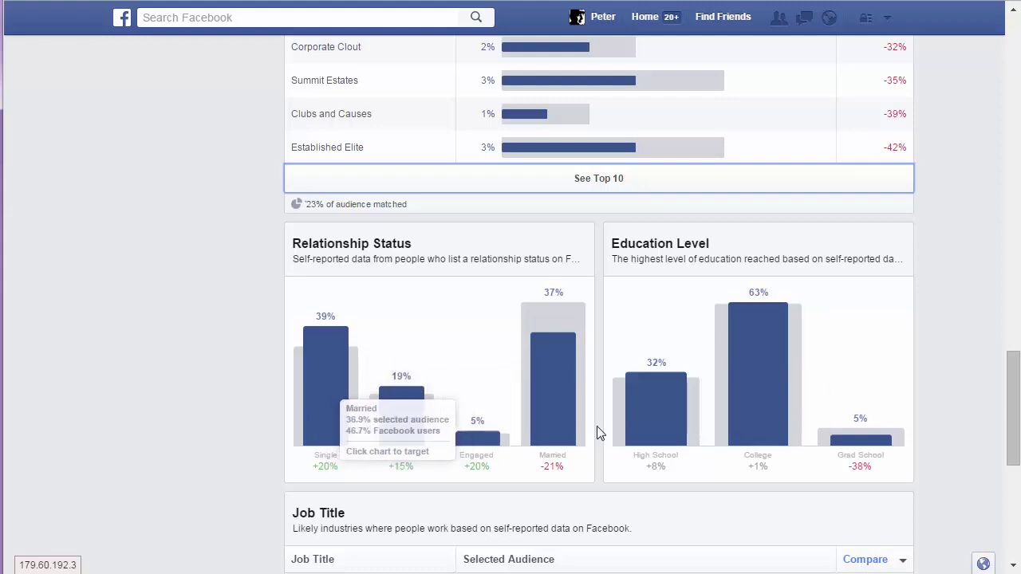
mouse_move(760, 316)
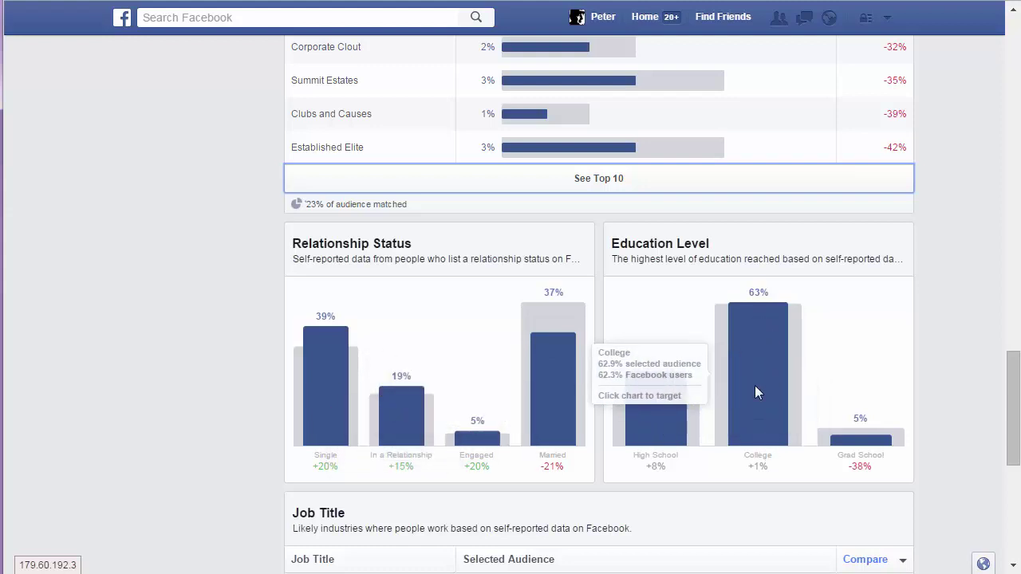
mouse_move(870, 426)
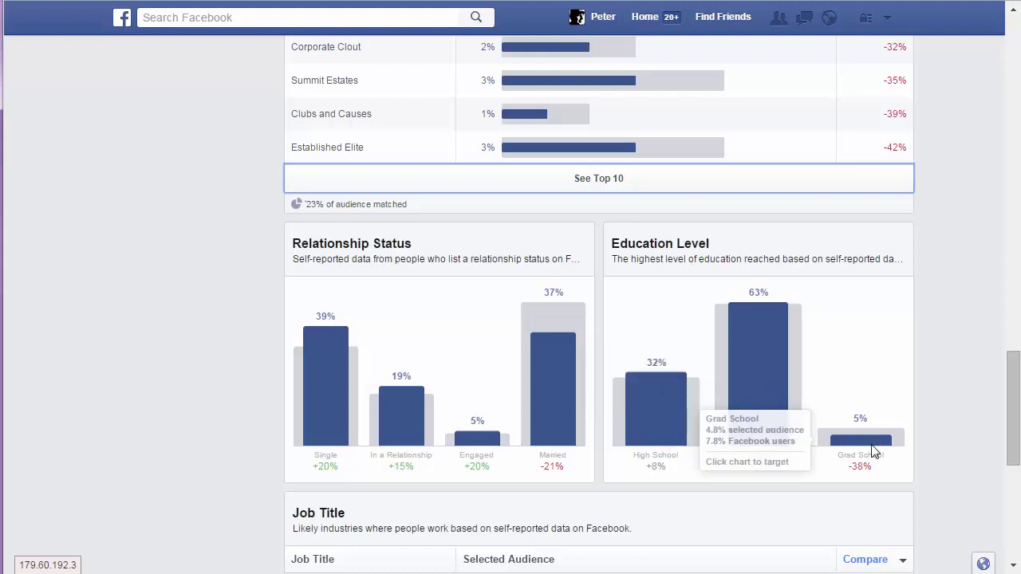
Review the Job Title table for the CrossFit audience, checking the Military entry against all Facebook users
scroll(890, 351, down, 1)
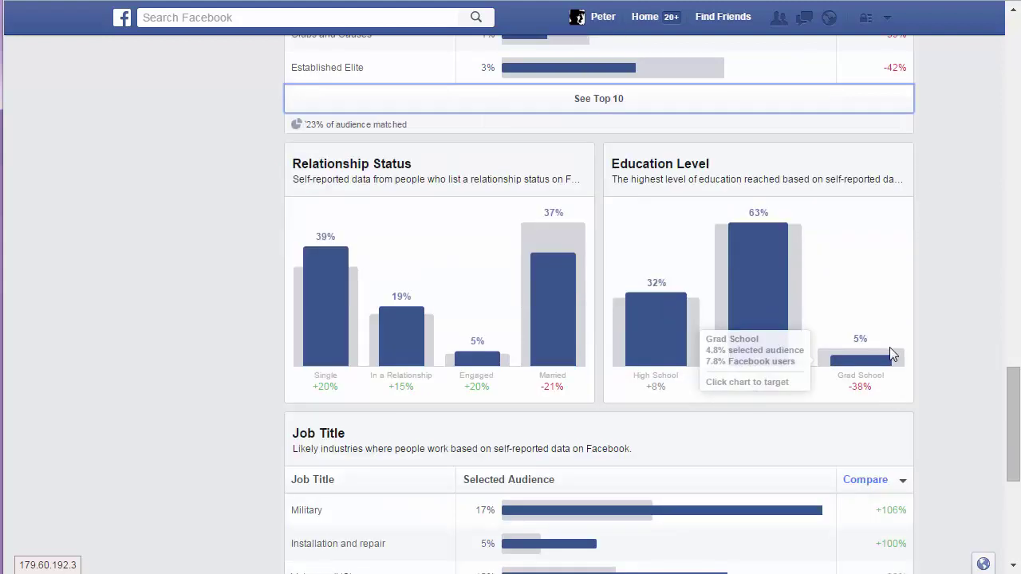
scroll(877, 363, down, 3)
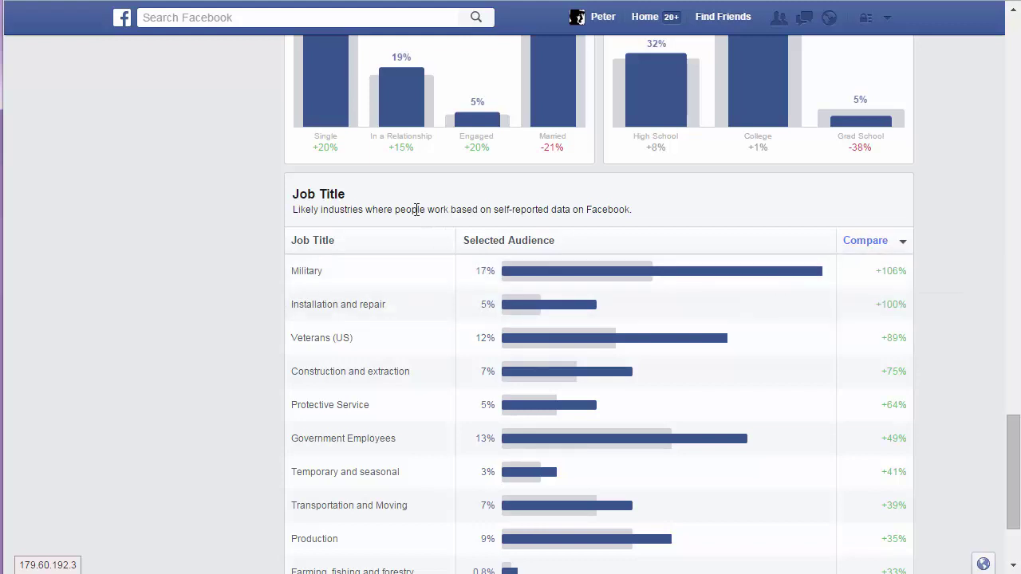
mouse_move(788, 280)
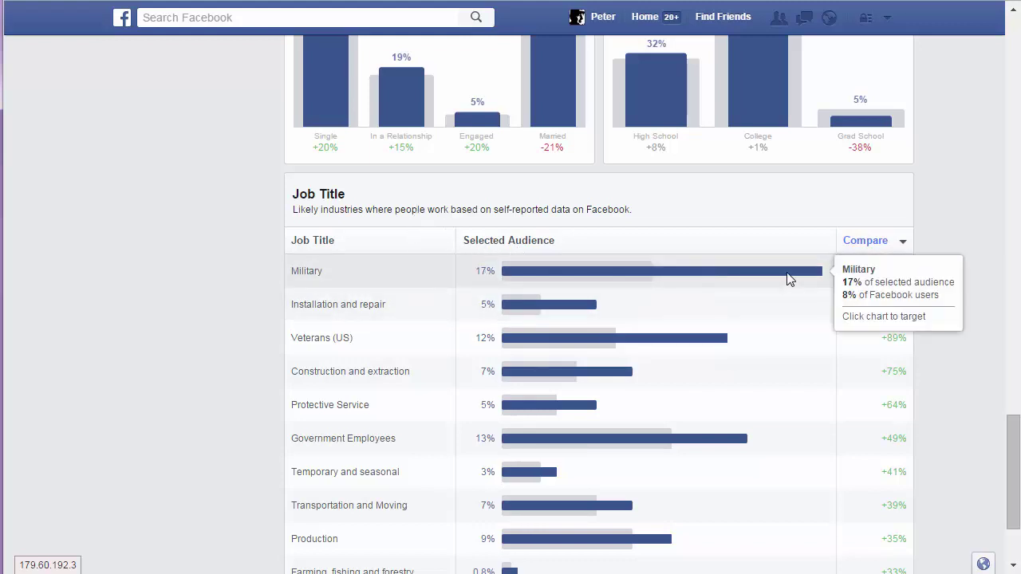
scroll(786, 279, down, 2)
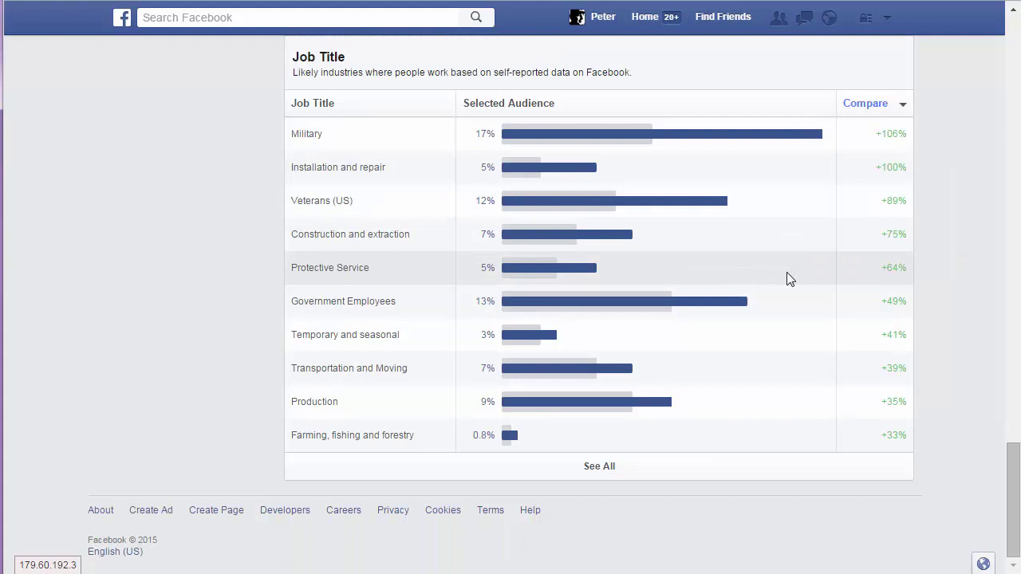
Expand the Job Title table to all job categories and read through the complete list
click(605, 466)
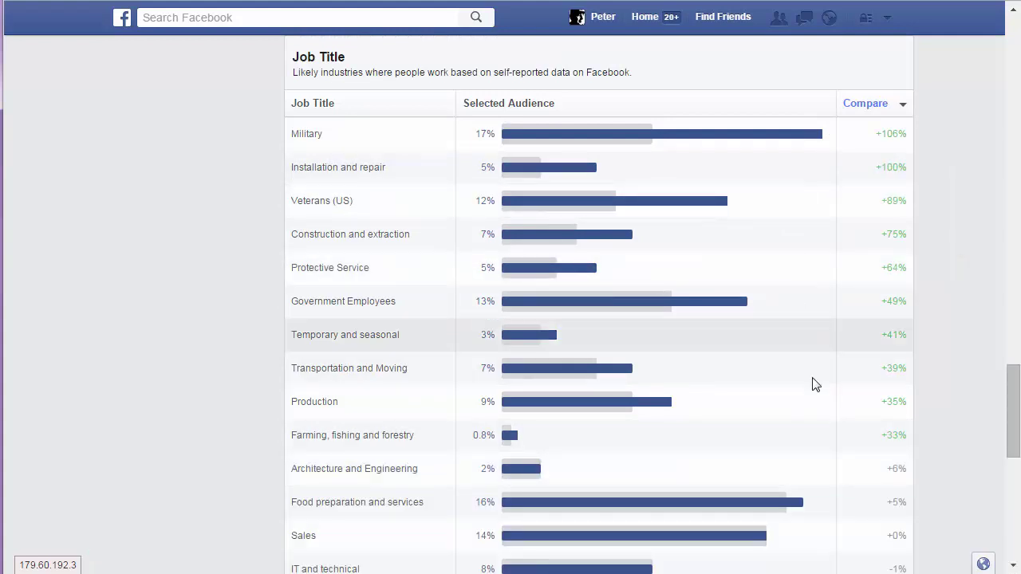
scroll(812, 375, down, 2)
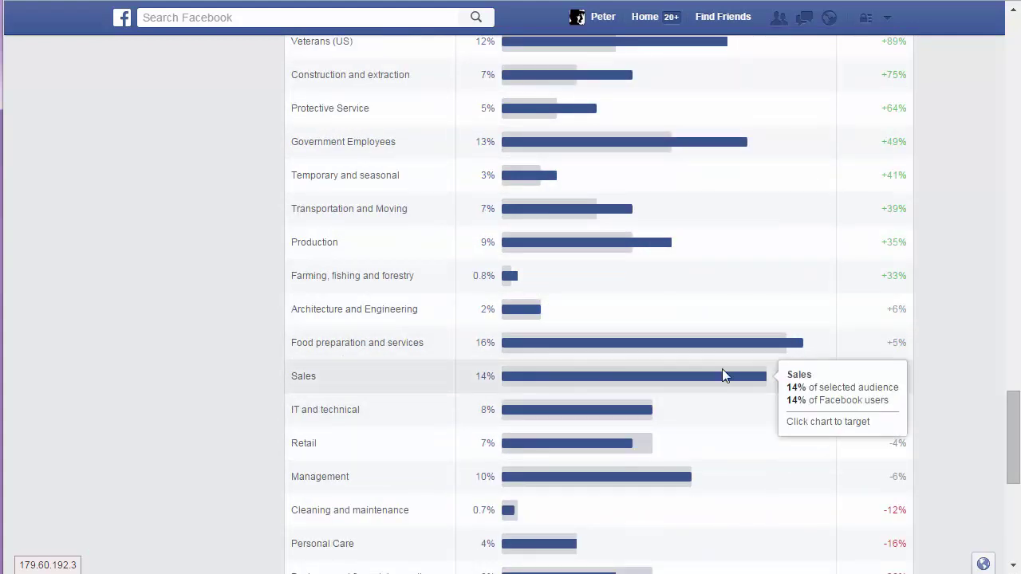
mouse_move(778, 339)
scroll(778, 339, down, 6)
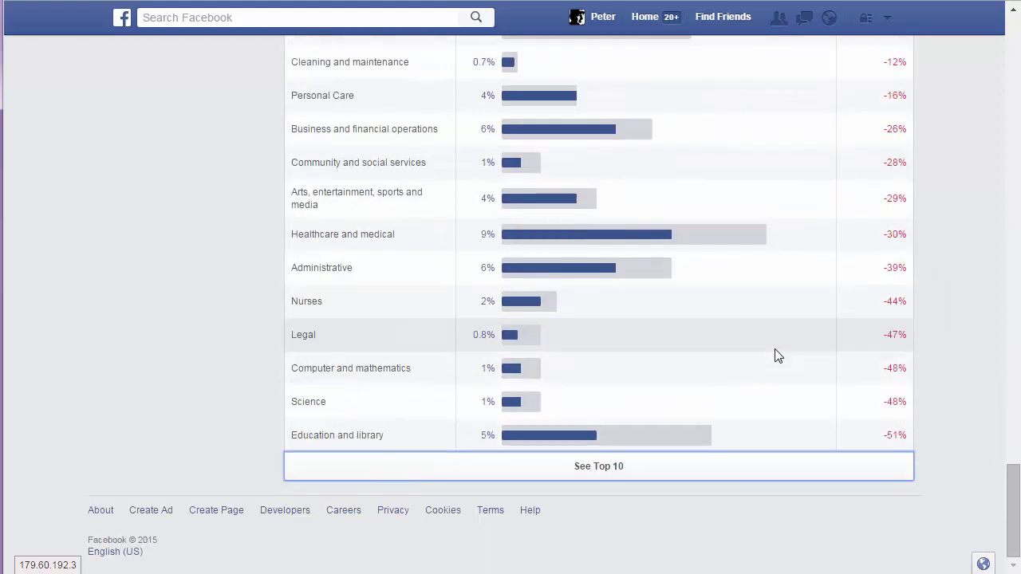
scroll(751, 376, up, 5)
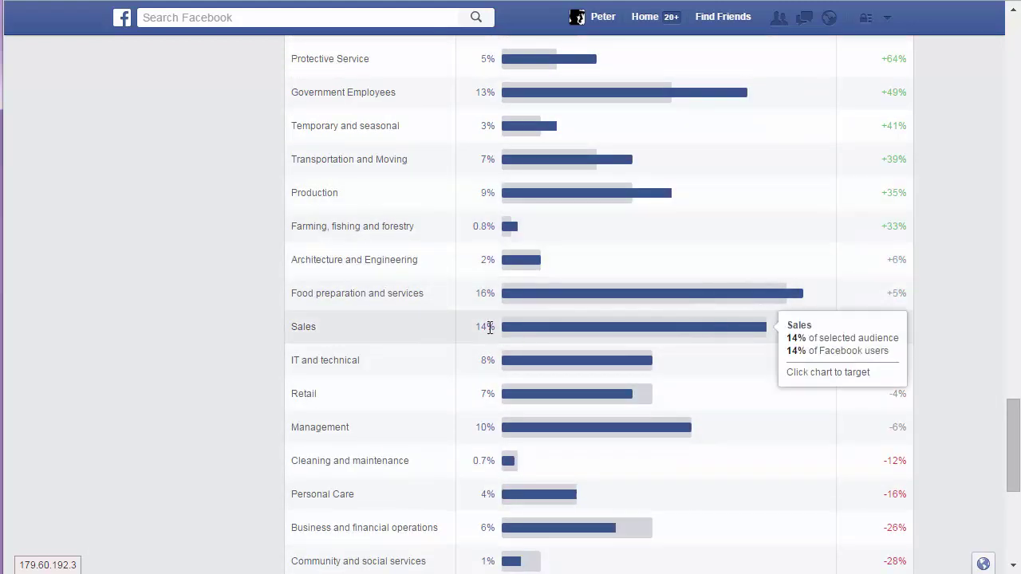
scroll(645, 313, up, 2)
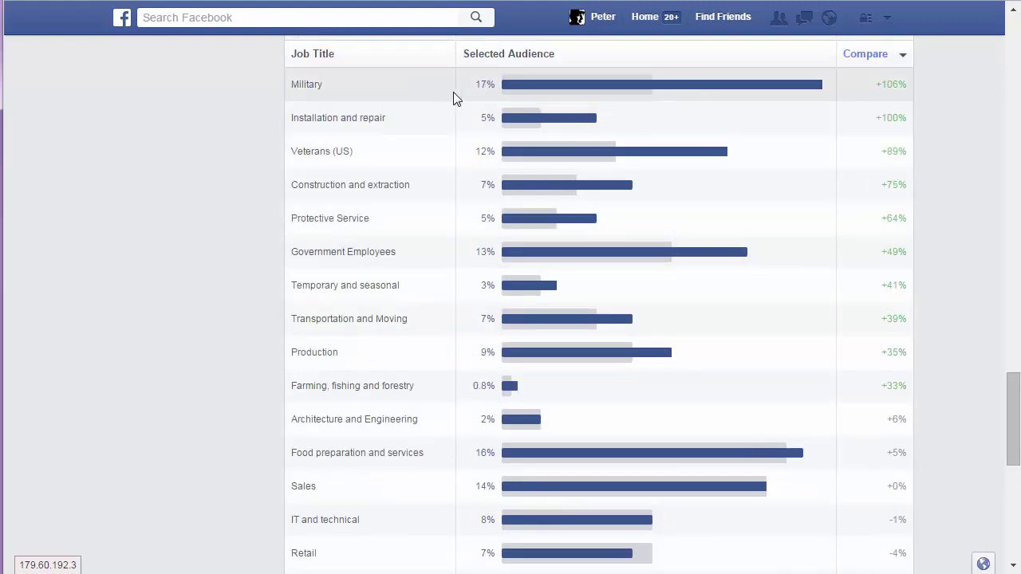
Examine the most over-represented job titles for the CrossFit audience, including Military, Veterans (US) and Government Employees
mouse_move(615, 260)
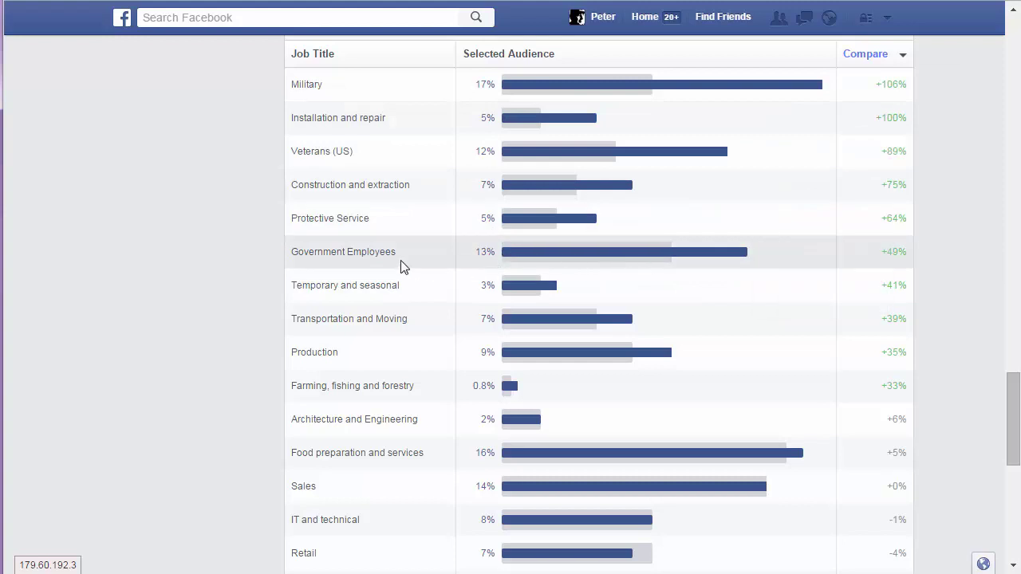
mouse_move(726, 266)
scroll(726, 266, up, 1)
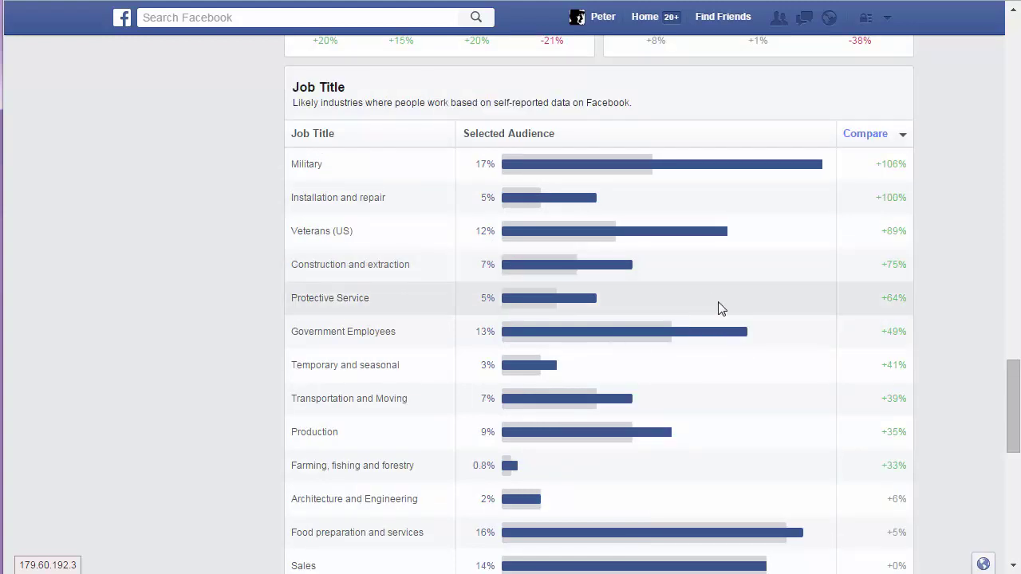
scroll(720, 305, down, 1)
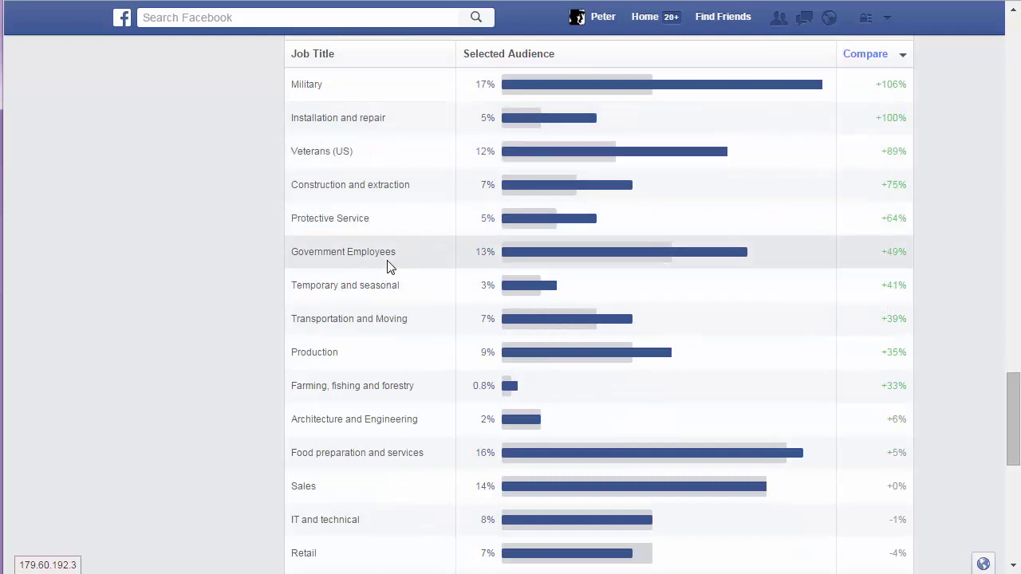
mouse_move(488, 269)
scroll(410, 343, up, 4)
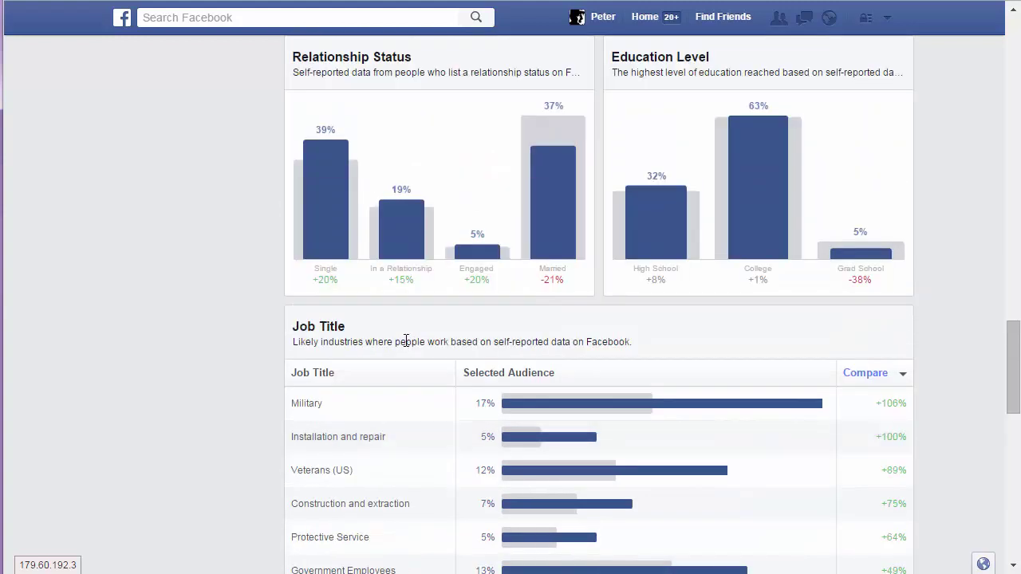
Review the Age and Gender chart and the Lifestyle segments for the CrossFit audience again
scroll(406, 336, up, 20)
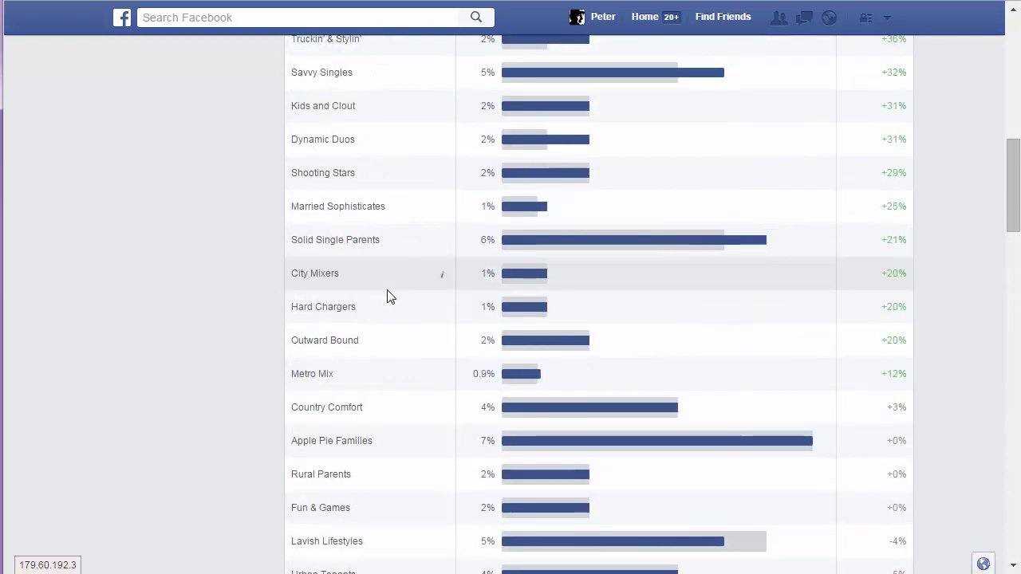
scroll(387, 297, up, 2)
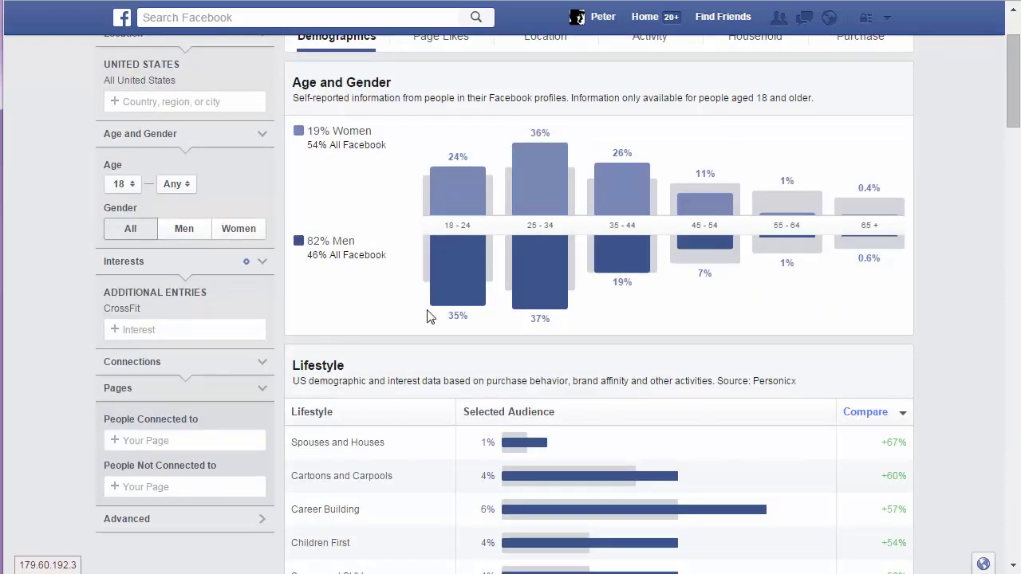
scroll(825, 360, down, 5)
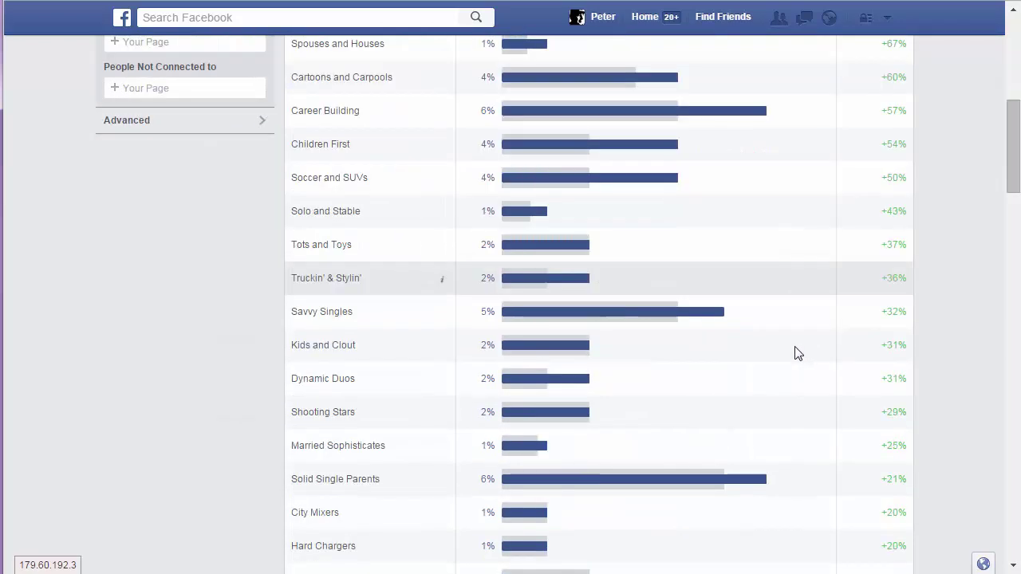
scroll(793, 354, up, 2)
scroll(702, 287, up, 2)
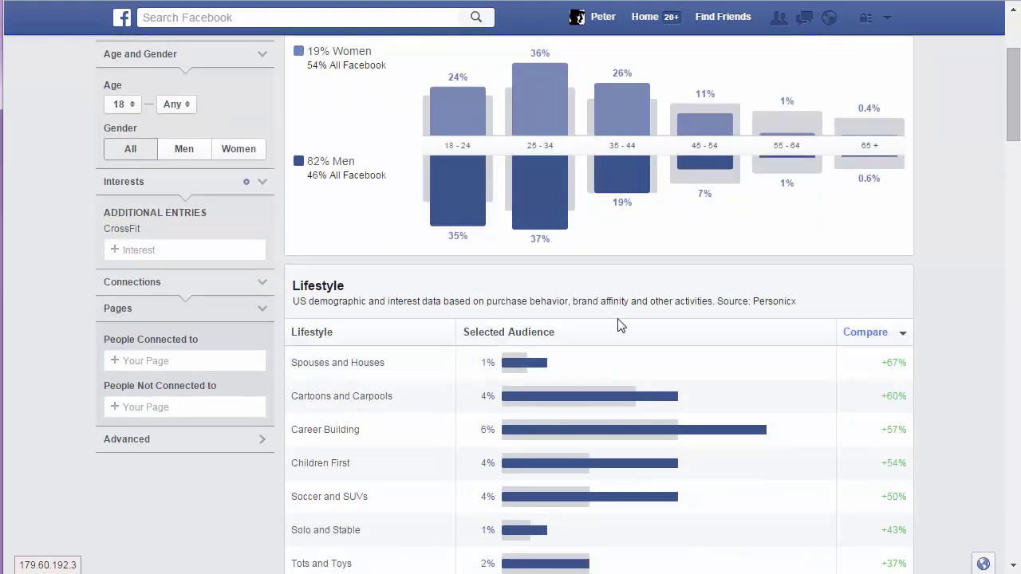
scroll(638, 315, up, 1)
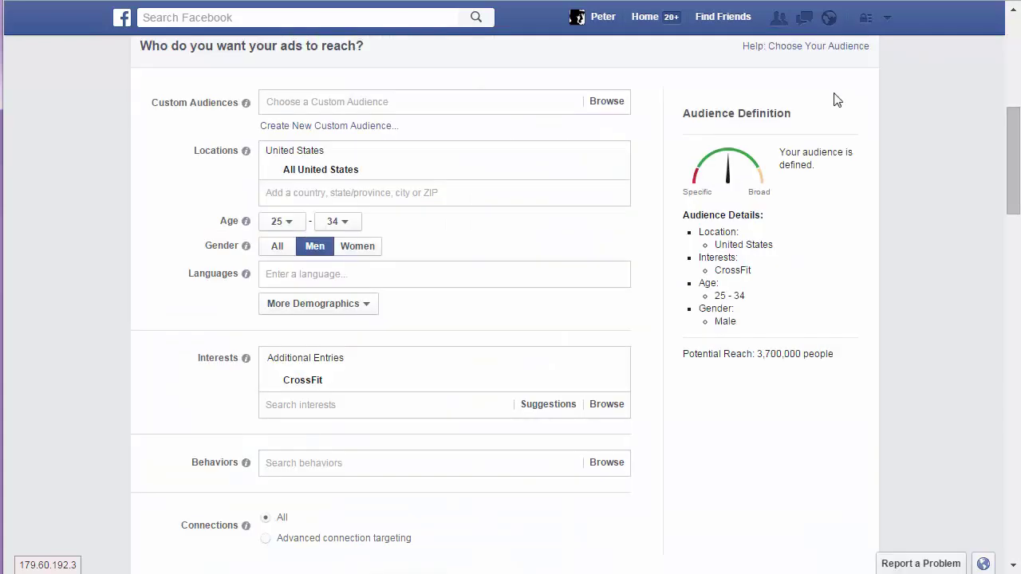
Switch from the ad targeting form to the Audience Spy web page and read its introduction and software features
mouse_move(471, 383)
click(889, 0)
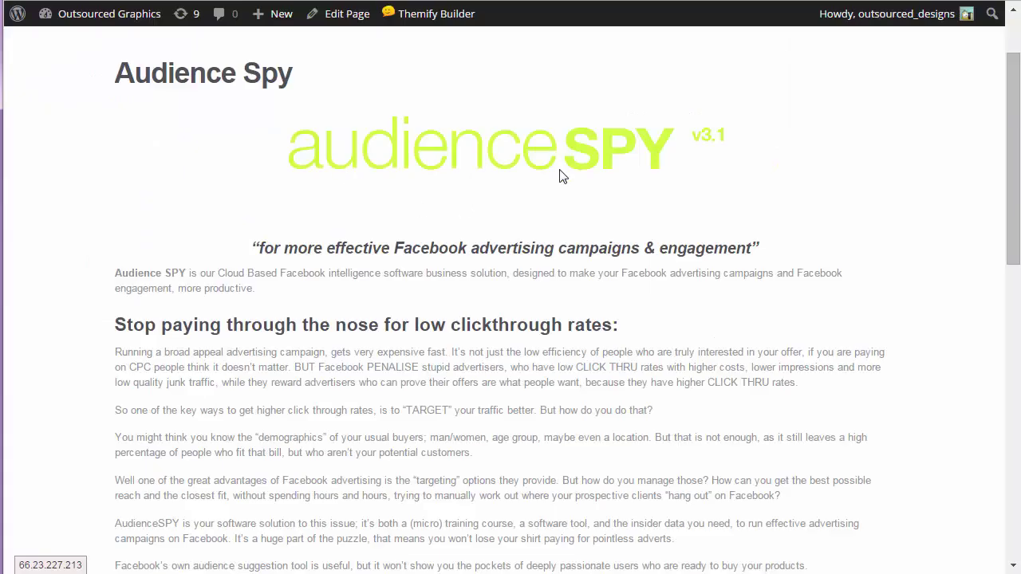
scroll(554, 248, down, 6)
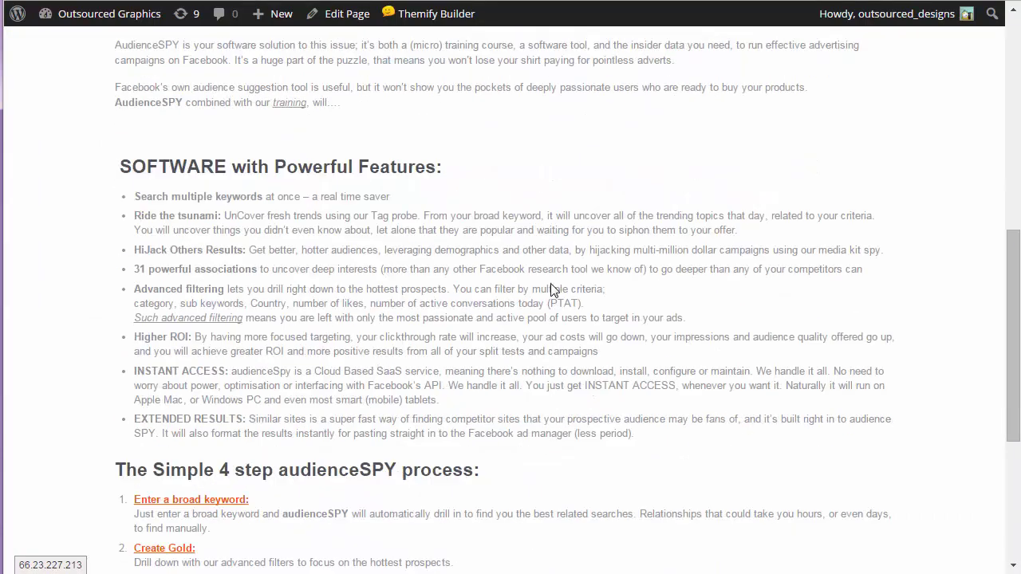
scroll(548, 287, up, 4)
scroll(539, 285, up, 3)
scroll(533, 284, down, 1)
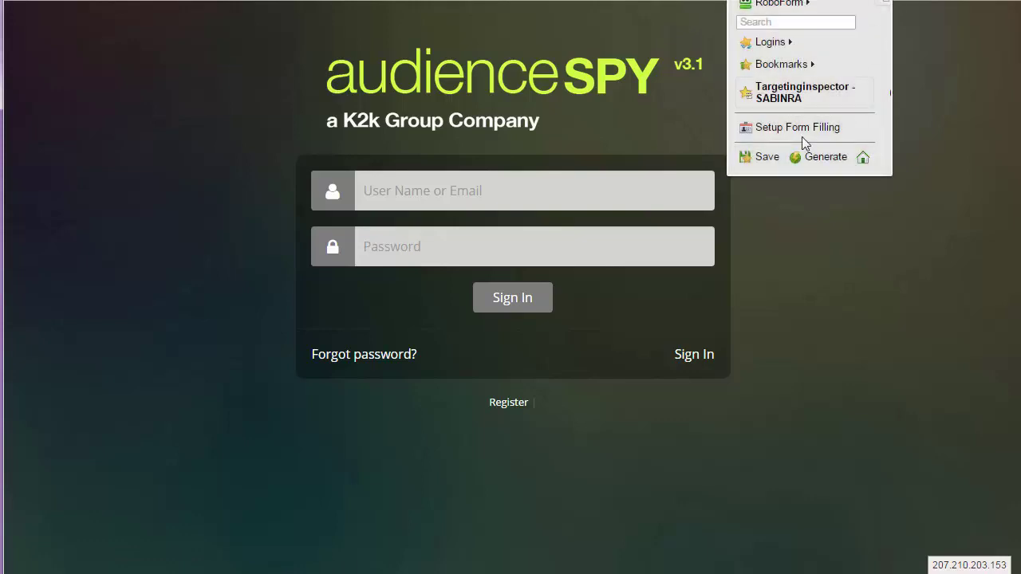
Sign in to audienceSPY, filling the user name and password fields from the saved Targetinginspector login
mouse_move(793, 102)
click(722, 125)
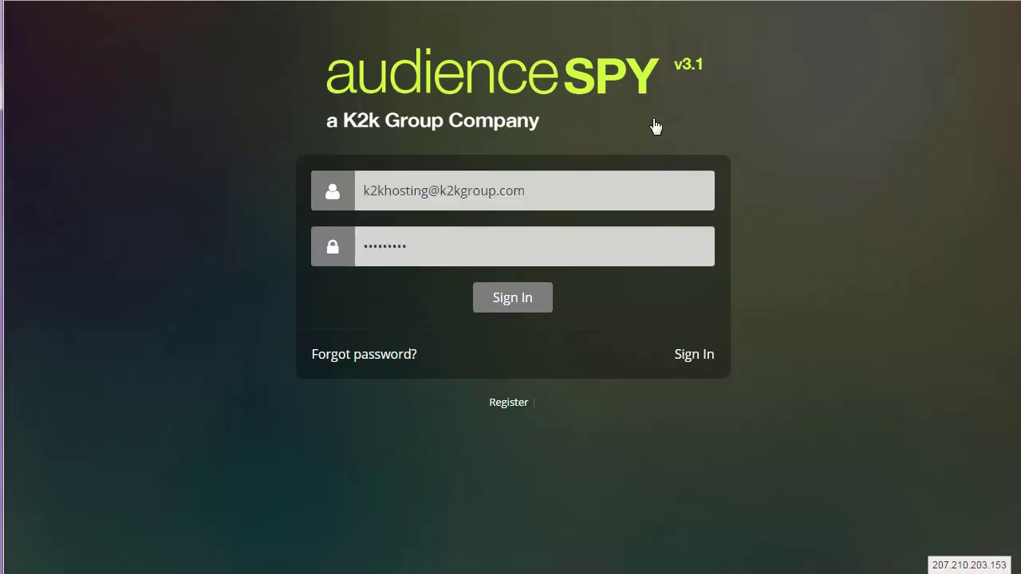
click(508, 307)
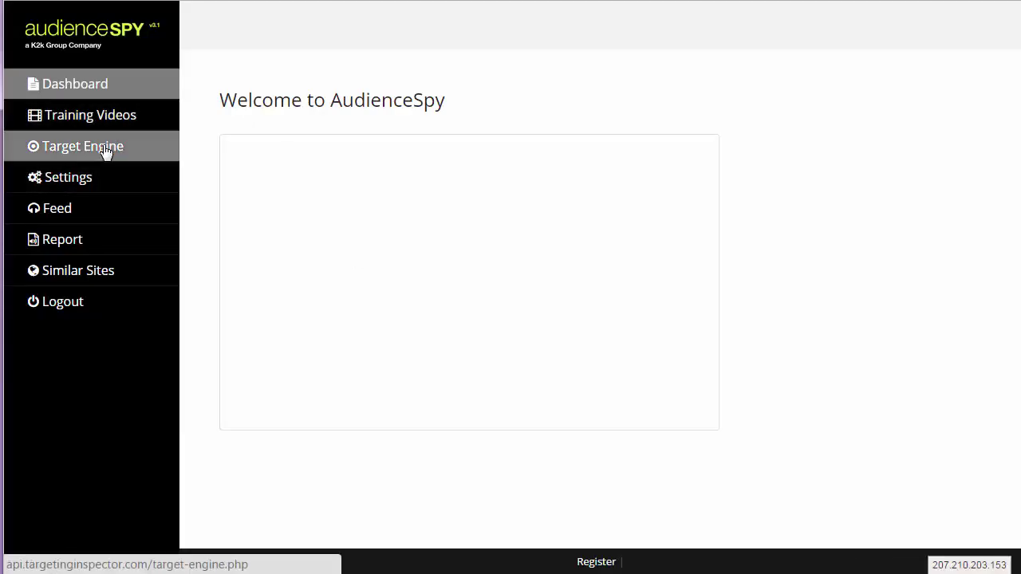
Log in to the Target Engine with Facebook and search for pages with the keywords "crossfit" and "crossfit training"
click(106, 150)
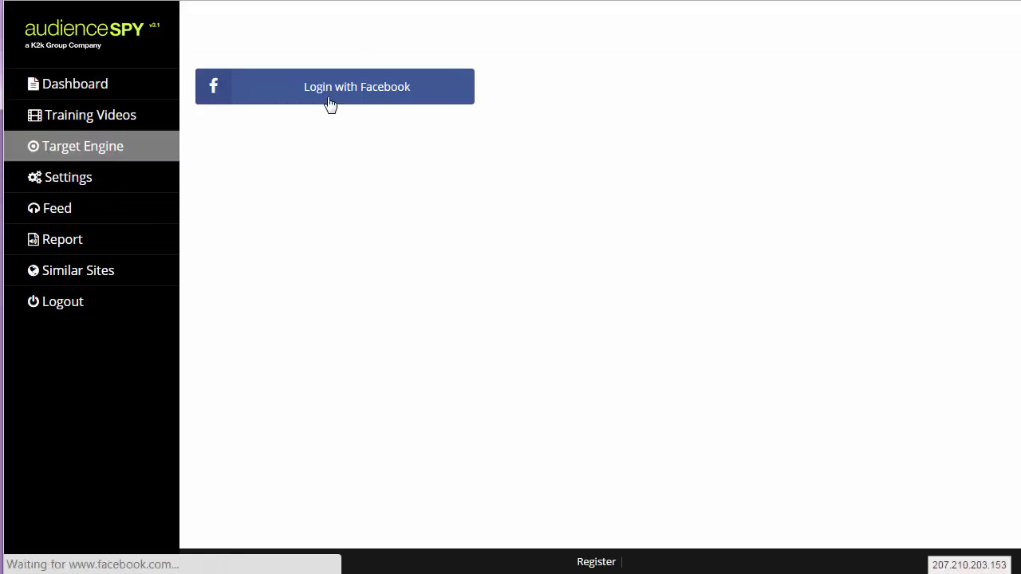
click(336, 94)
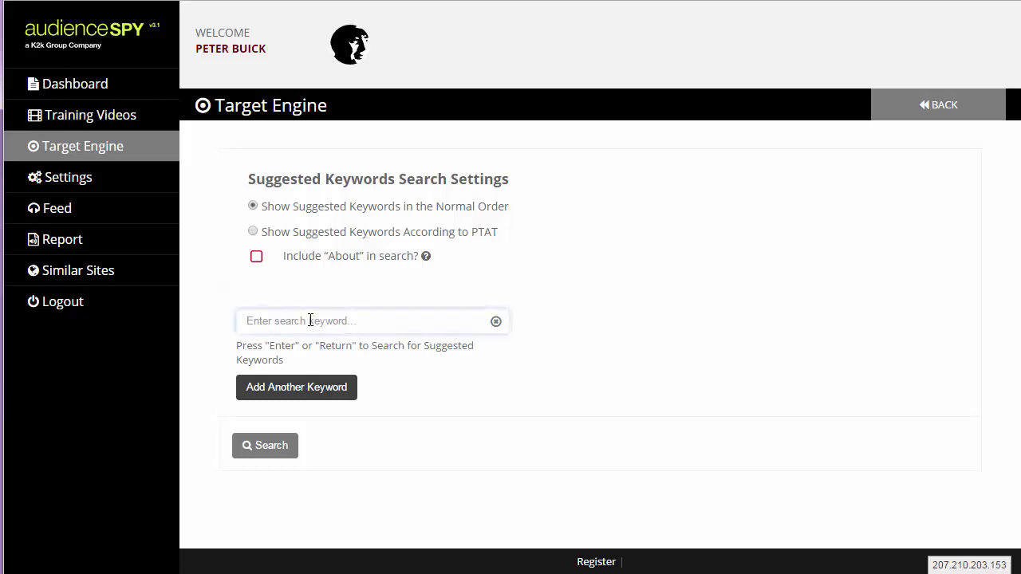
text(crossfit)
click(311, 389)
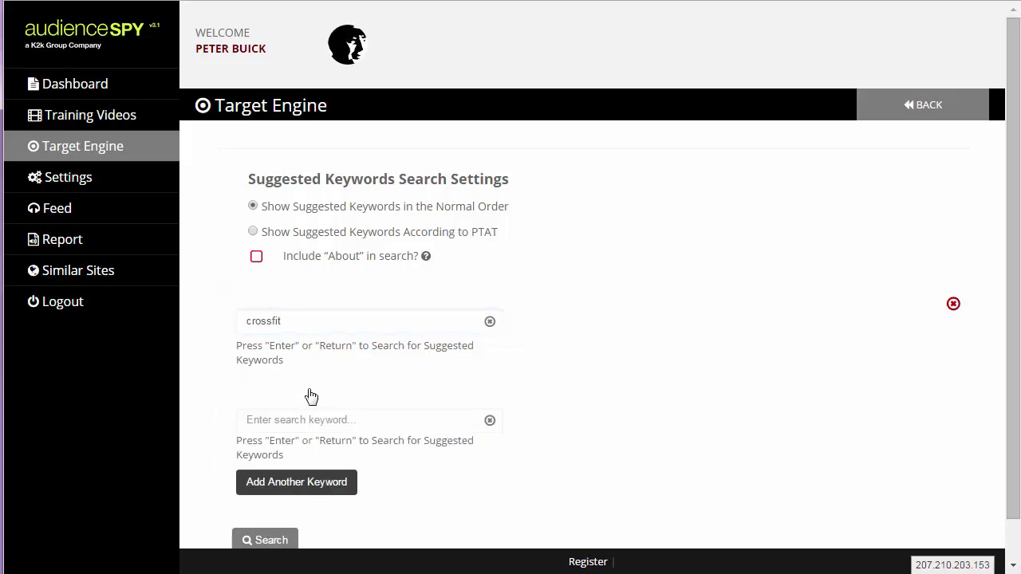
text(crossfit training)
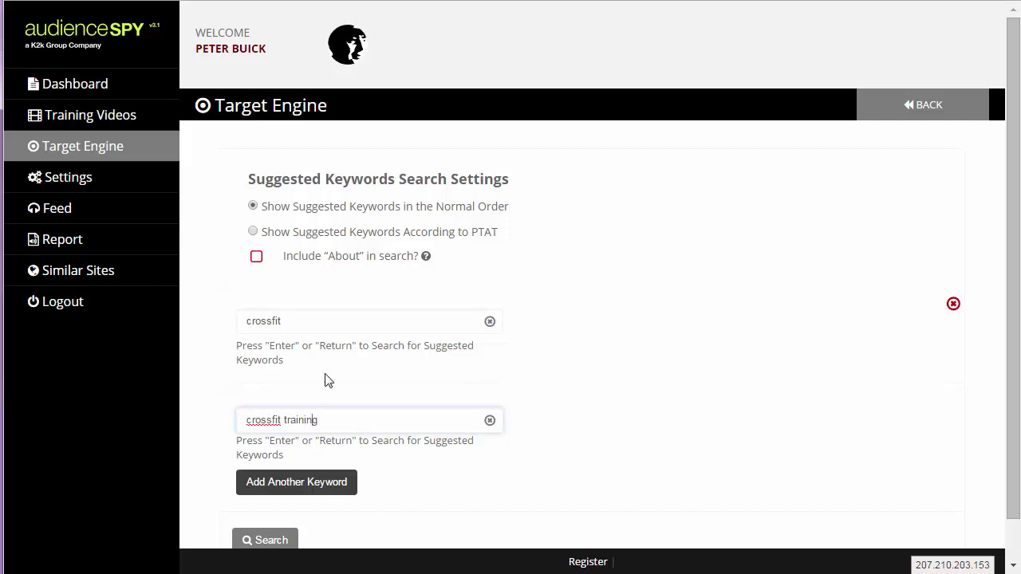
scroll(407, 407, down, 1)
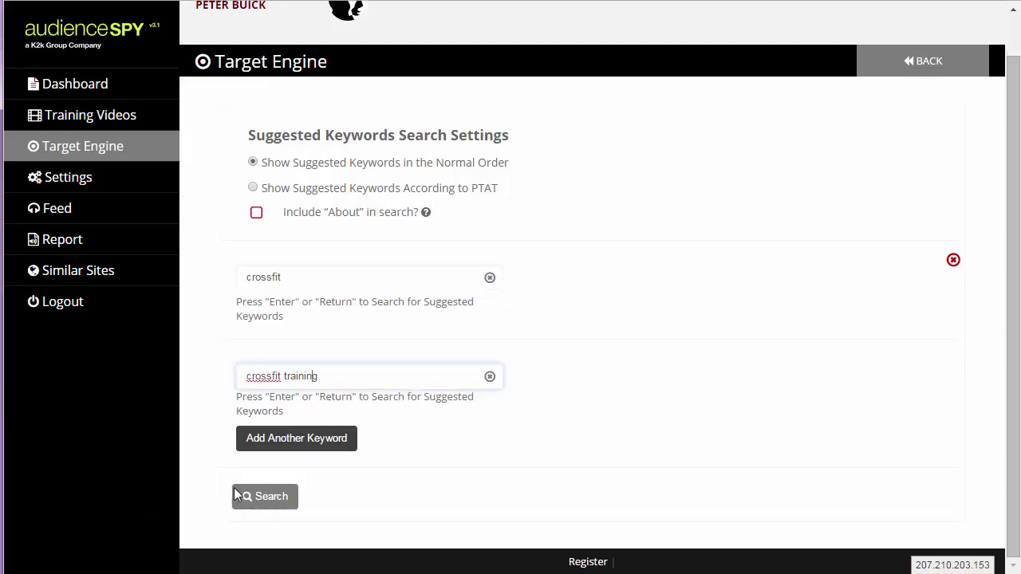
click(269, 497)
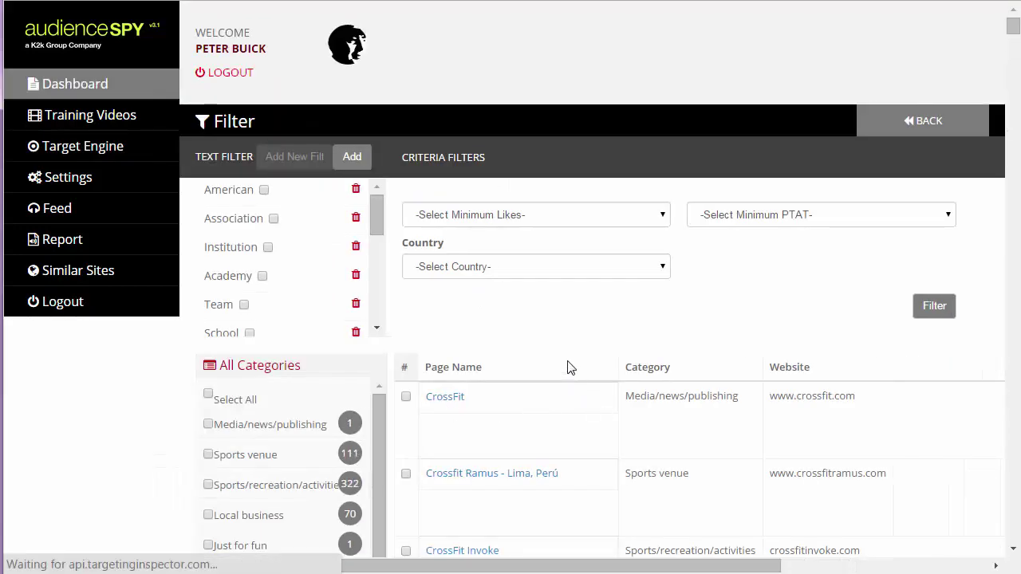
Examine the search results, checking the page names, the category list and the number of entries found
scroll(551, 319, down, 2)
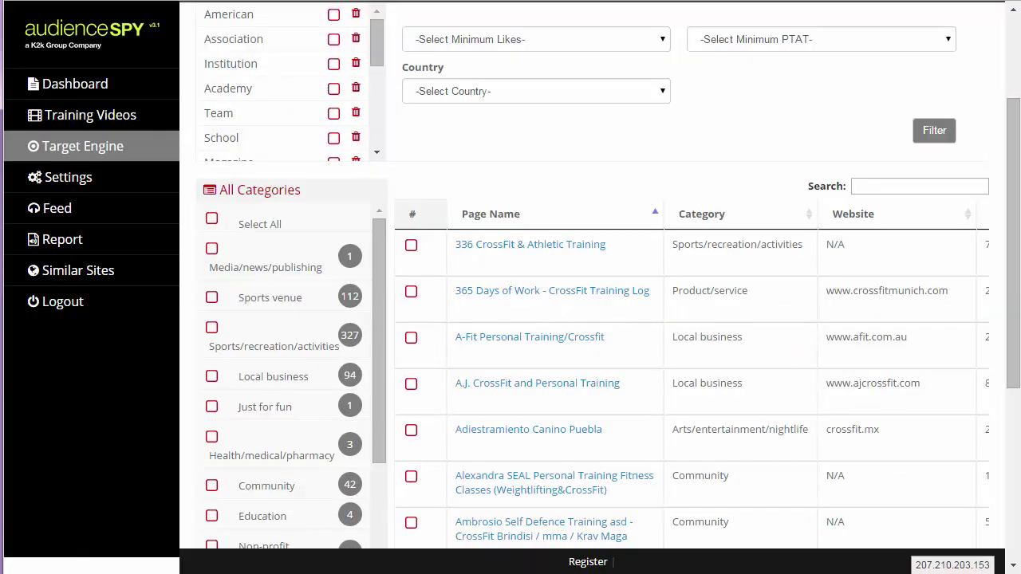
scroll(627, 467, down, 1)
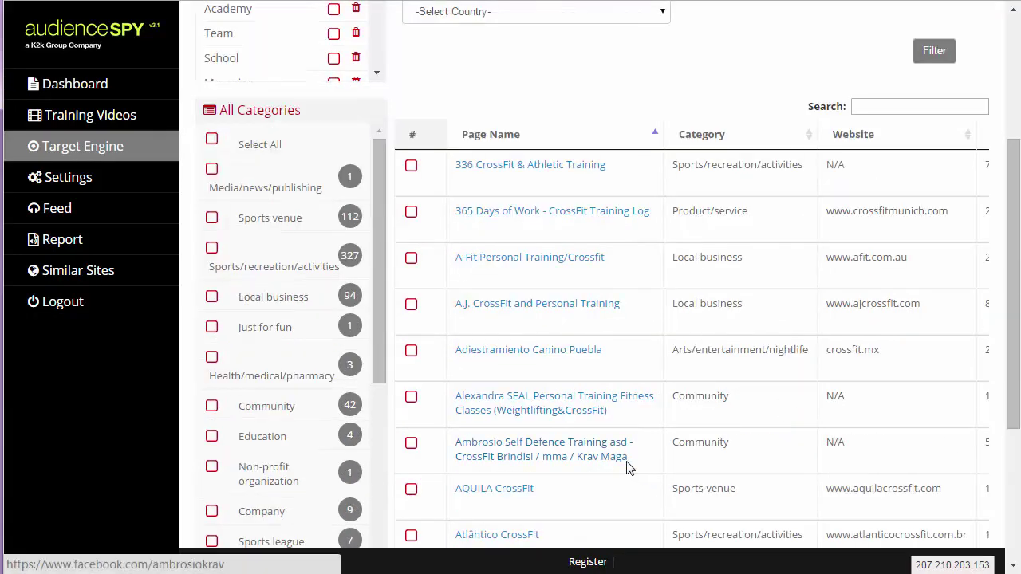
scroll(638, 417, up, 2)
scroll(645, 343, down, 4)
scroll(644, 343, down, 1)
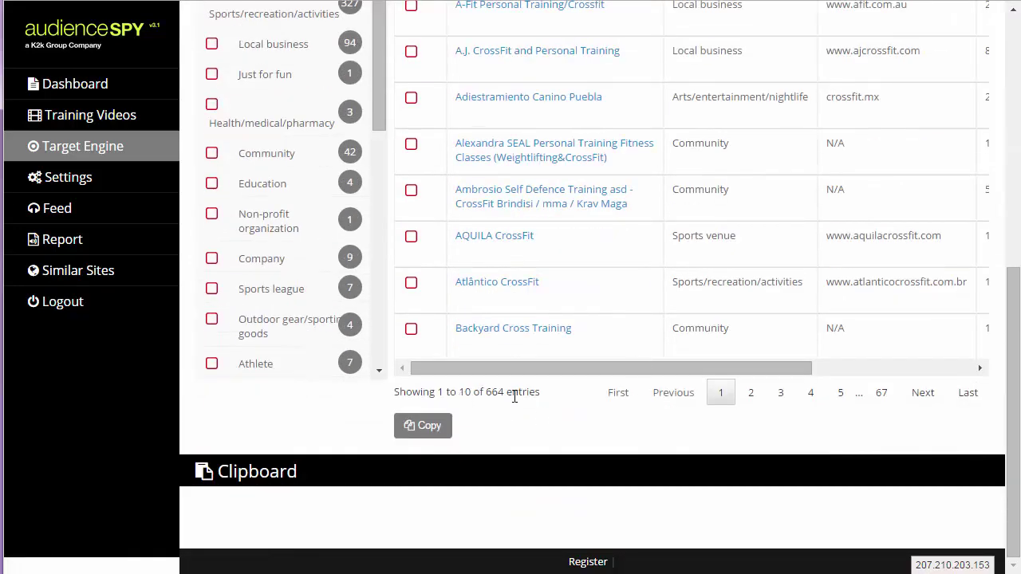
scroll(550, 395, up, 3)
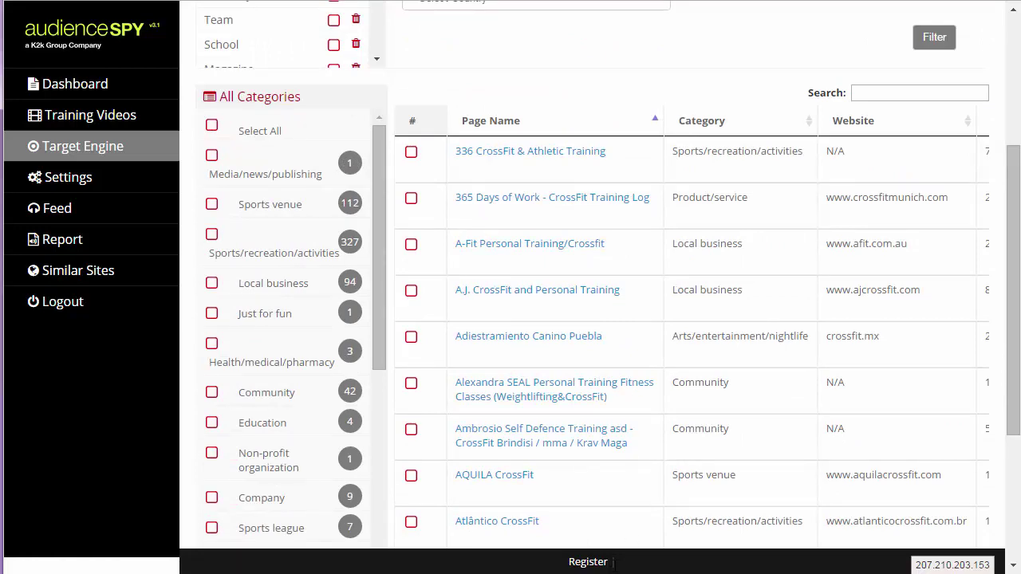
scroll(631, 499, down, 3)
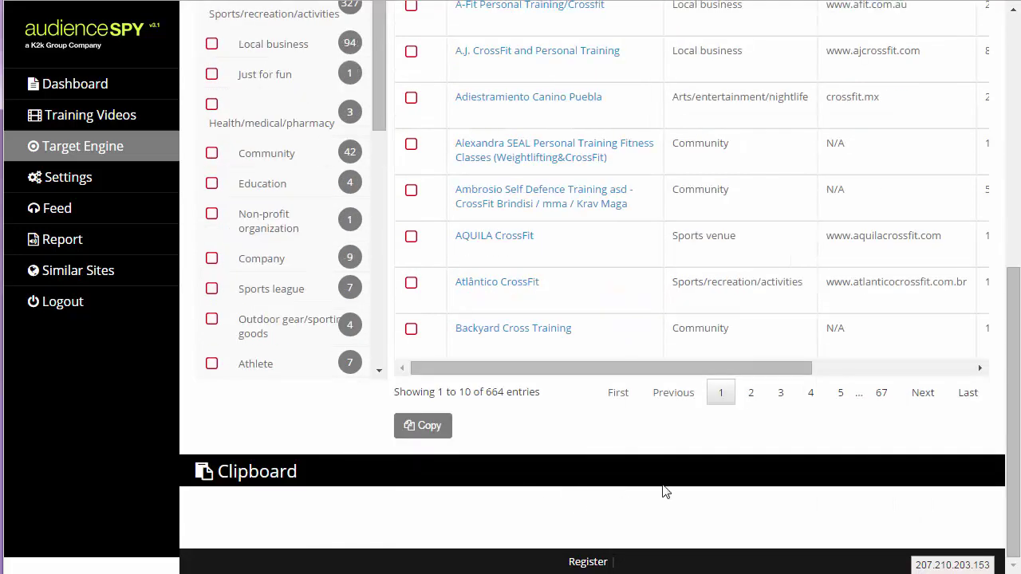
scroll(695, 444, up, 1)
scroll(718, 447, down, 1)
scroll(666, 484, up, 1)
Examine the Likes, PTAT, Country and Action columns of the results table and return to the page names
drag(661, 447, 916, 431)
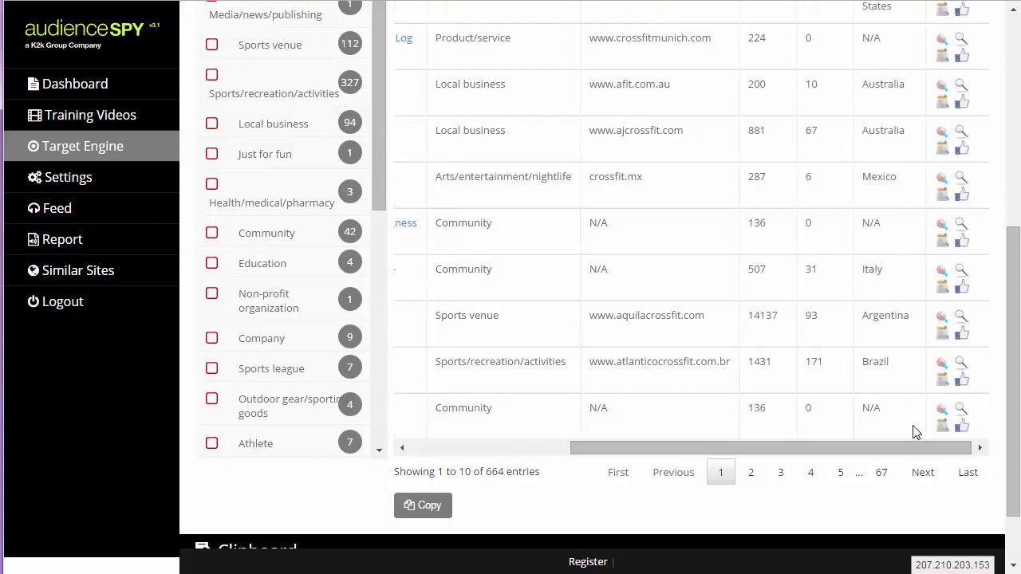
scroll(916, 431, up, 3)
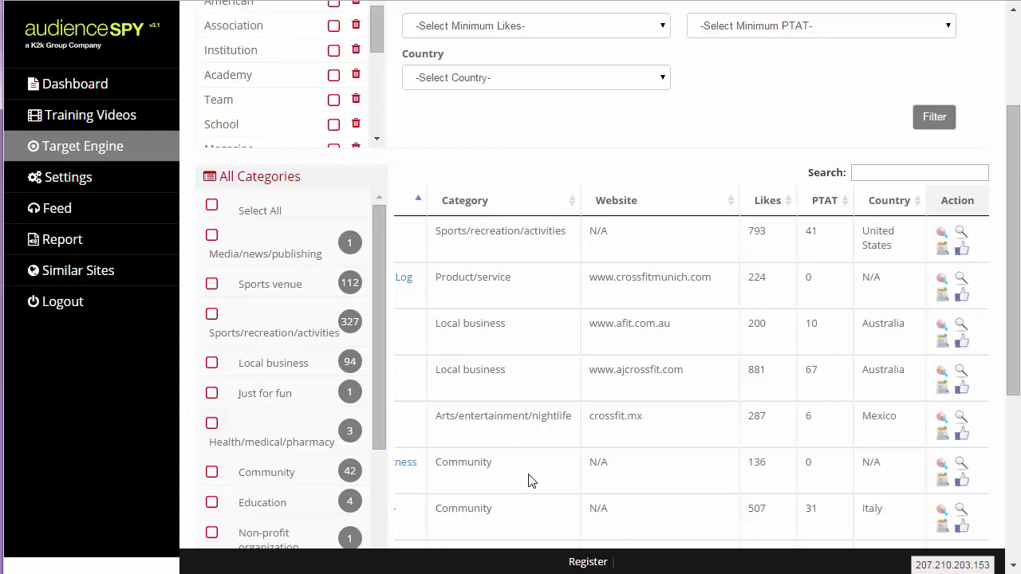
scroll(725, 406, down, 1)
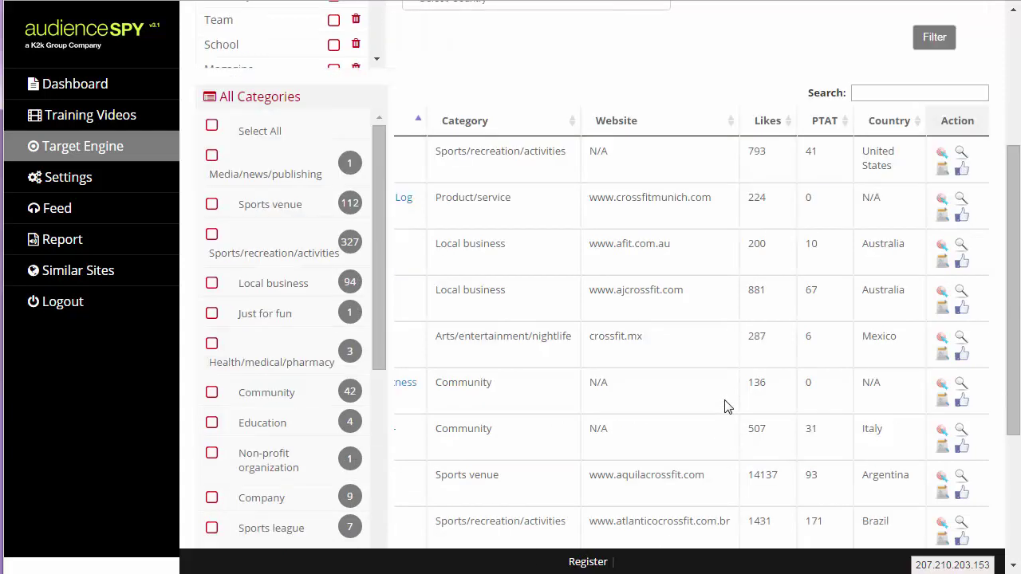
scroll(633, 423, down, 1)
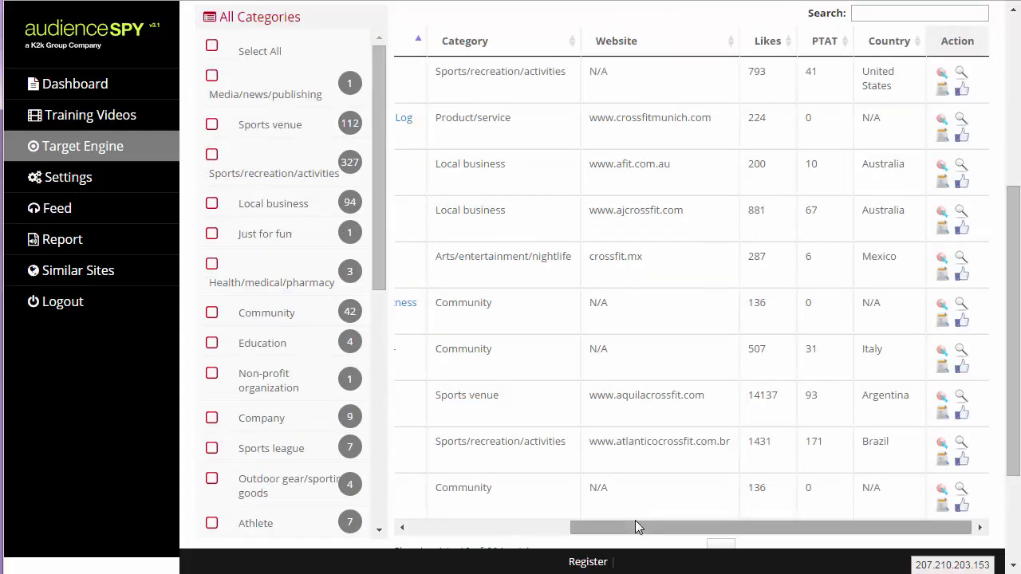
drag(629, 529, 452, 525)
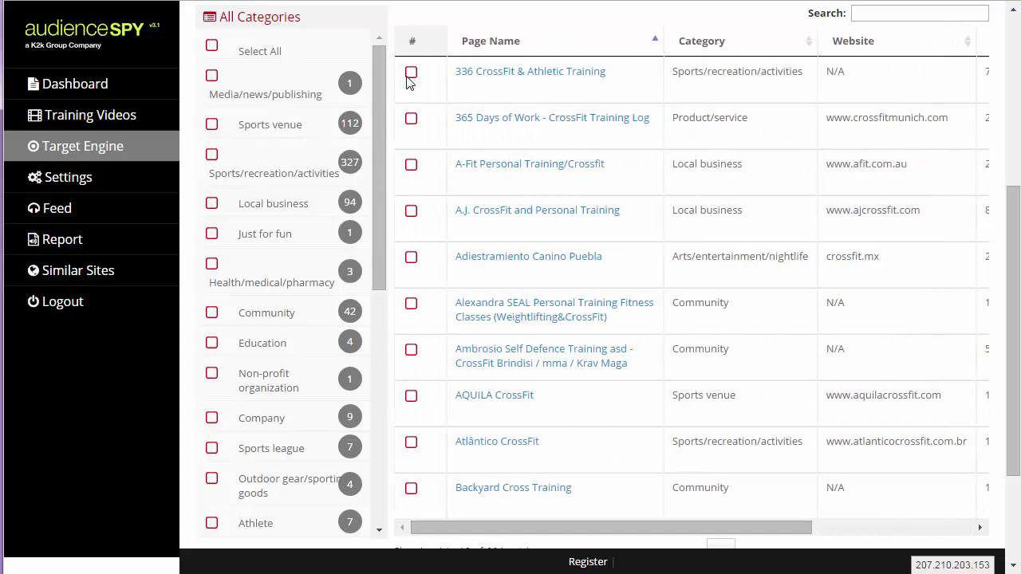
Select 336 CrossFit & Athletic Training, 365 Days of Work - CrossFit Training Log and A-Fit Personal Training/Crossfit, and copy them to the clipboard list
click(410, 164)
scroll(483, 391, down, 2)
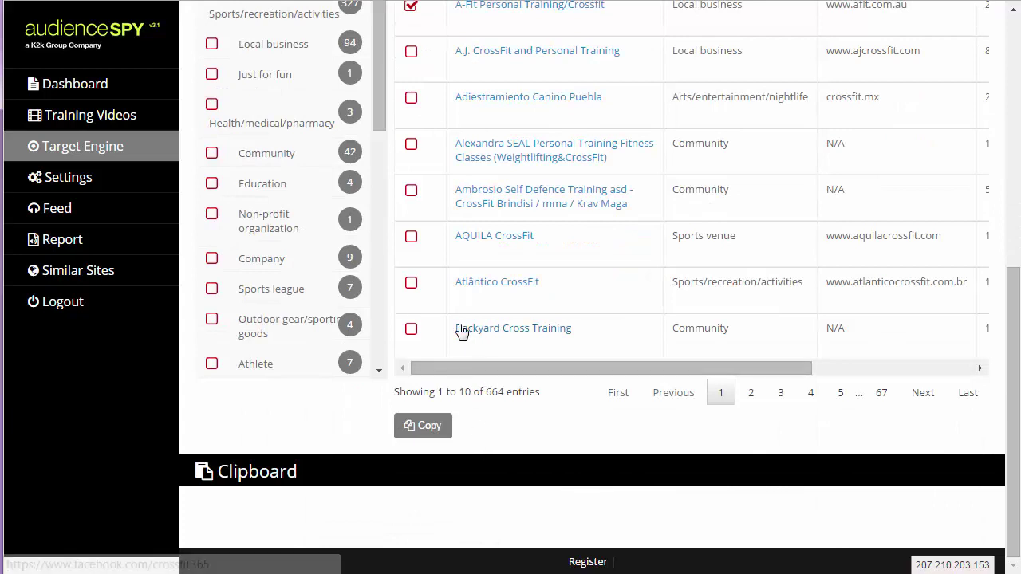
click(429, 427)
scroll(510, 454, down, 1)
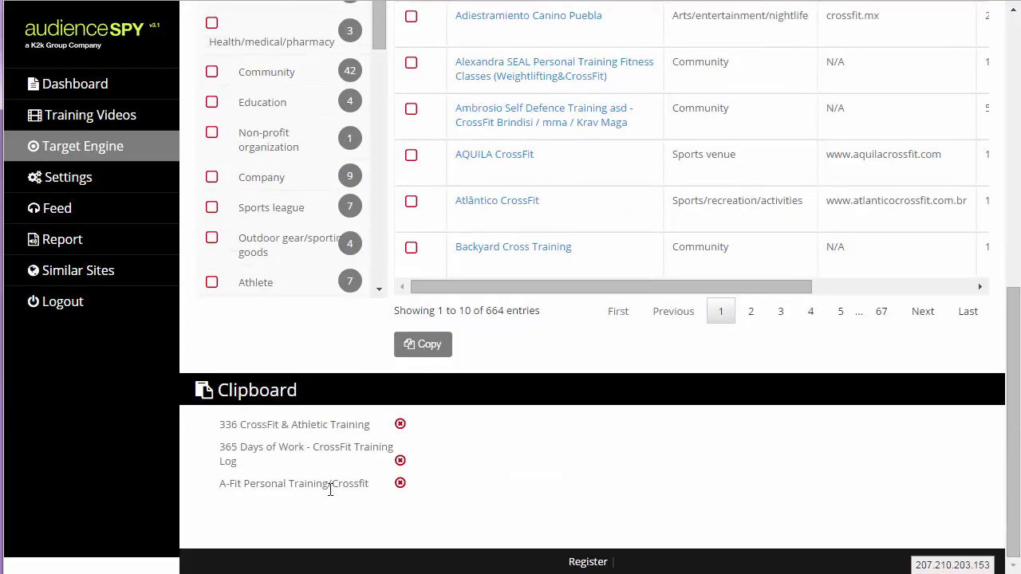
Select AQUILA CrossFit and Backyard Cross Training as well, and copy them to the clipboard list
scroll(568, 351, up, 2)
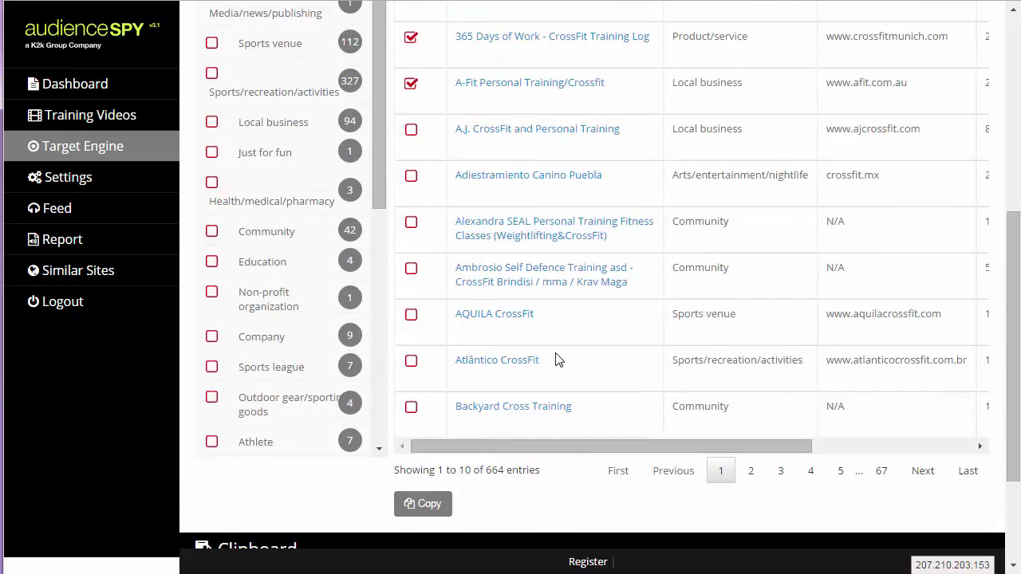
scroll(527, 365, down, 1)
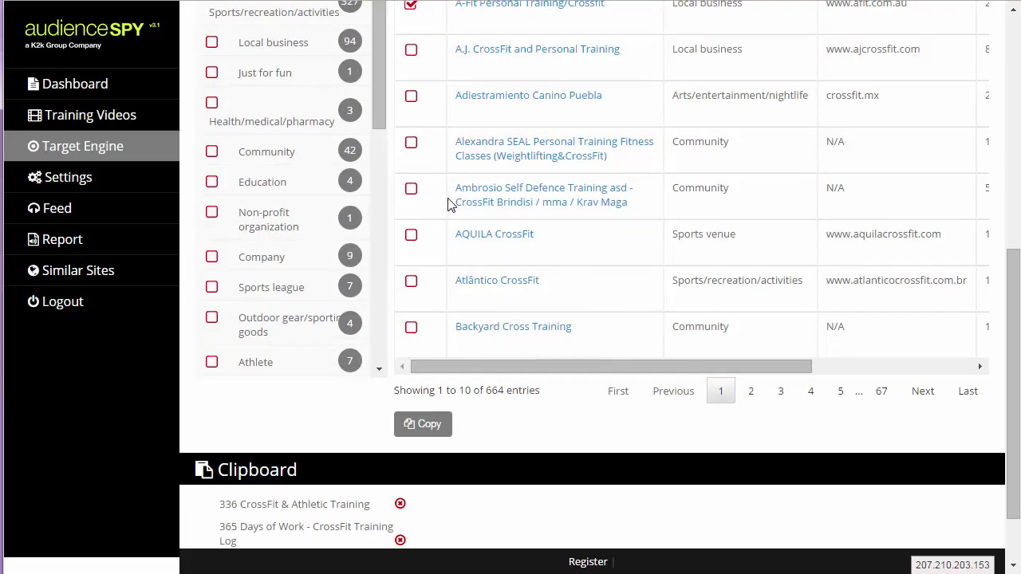
click(411, 239)
click(444, 431)
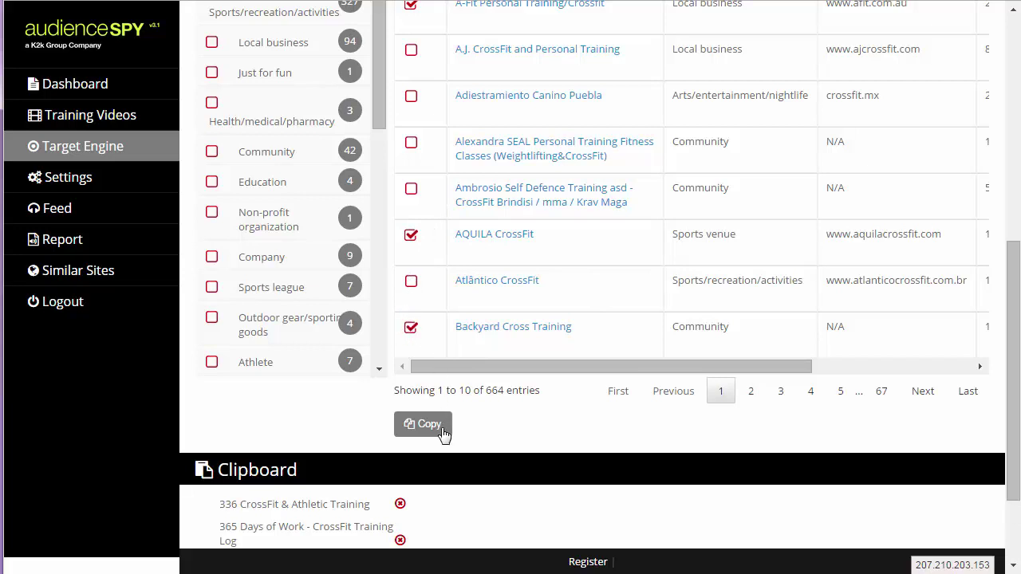
scroll(459, 466, down, 3)
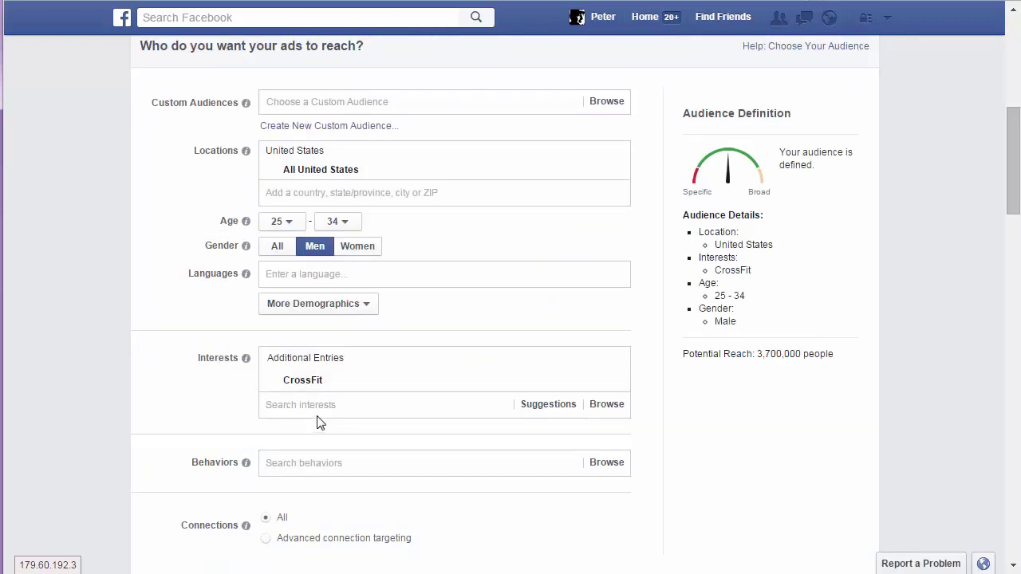
Switch to the Facebook ad's audience settings, add "aquila crossfit" as an interest and remove the CrossFit interest
click(318, 405)
right_click(317, 405)
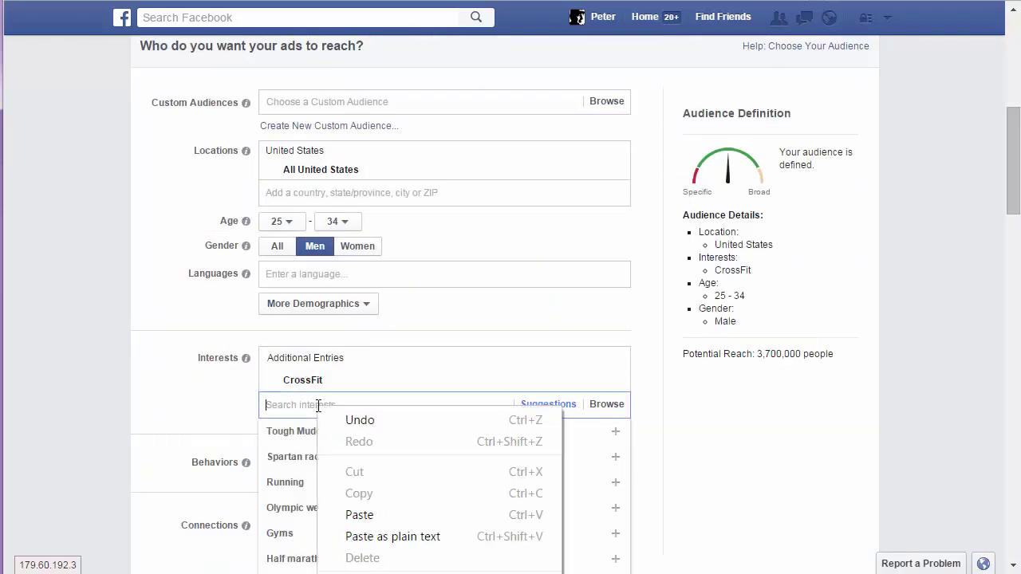
click(363, 515)
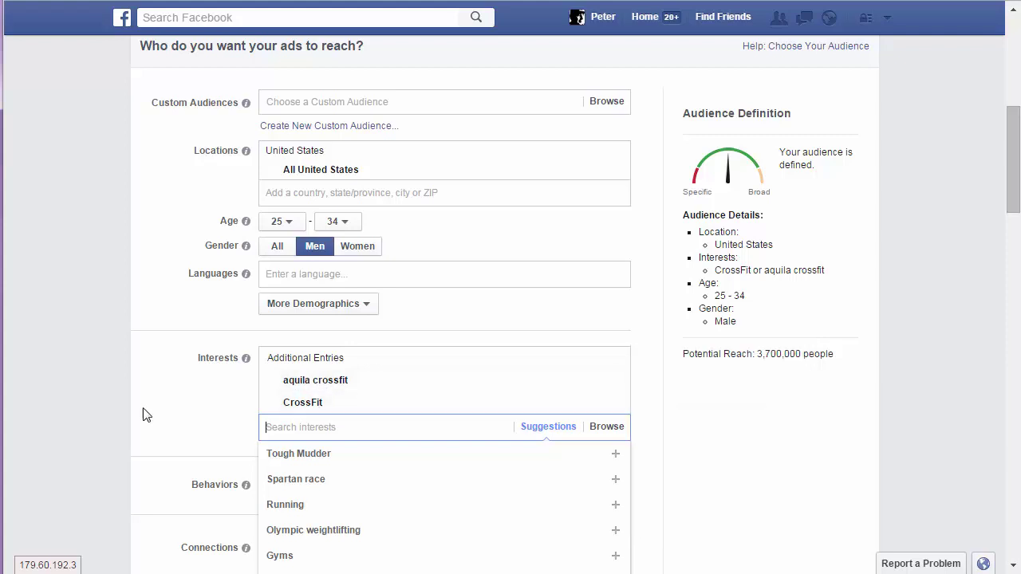
click(126, 418)
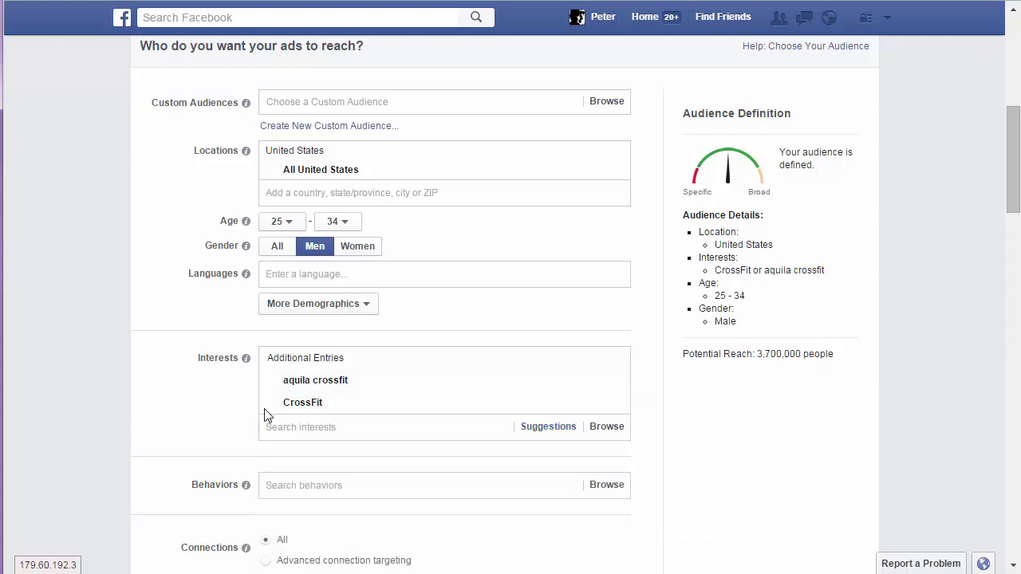
click(618, 403)
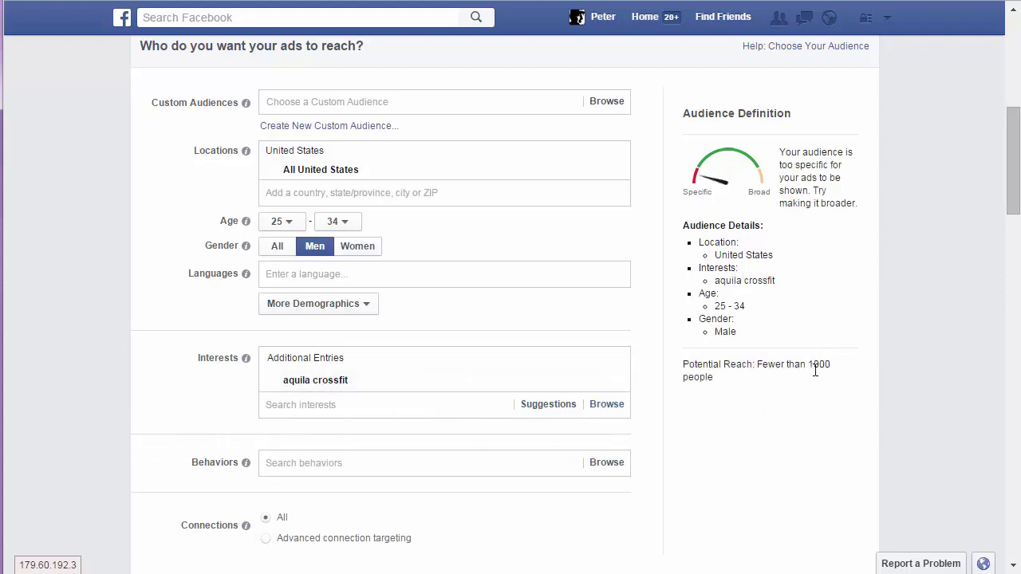
mouse_move(348, 380)
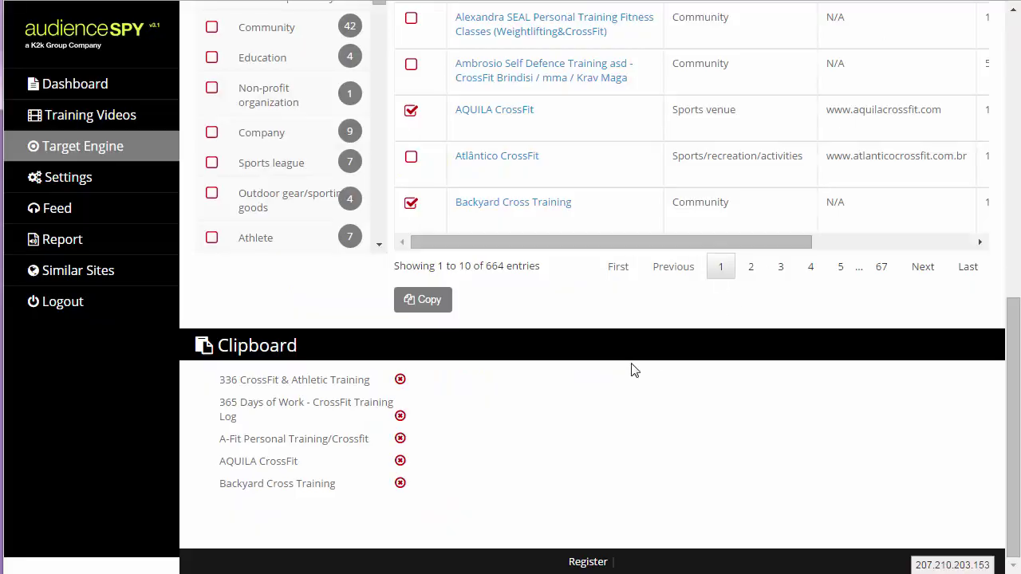
Back in audienceSPY's Target Engine, deselect all five selected pages in the search results
scroll(631, 371, up, 3)
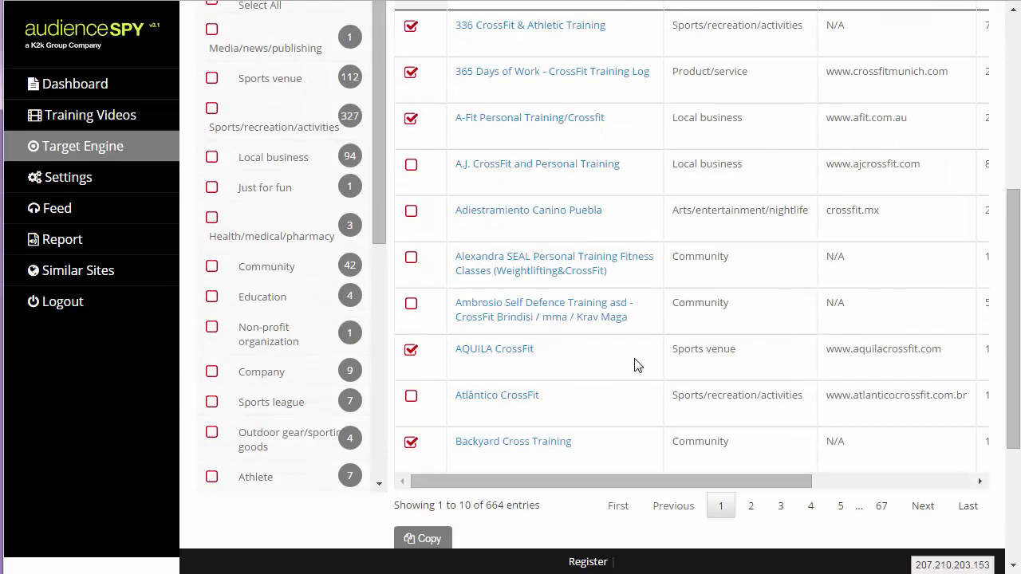
click(410, 442)
click(411, 351)
scroll(430, 264, up, 1)
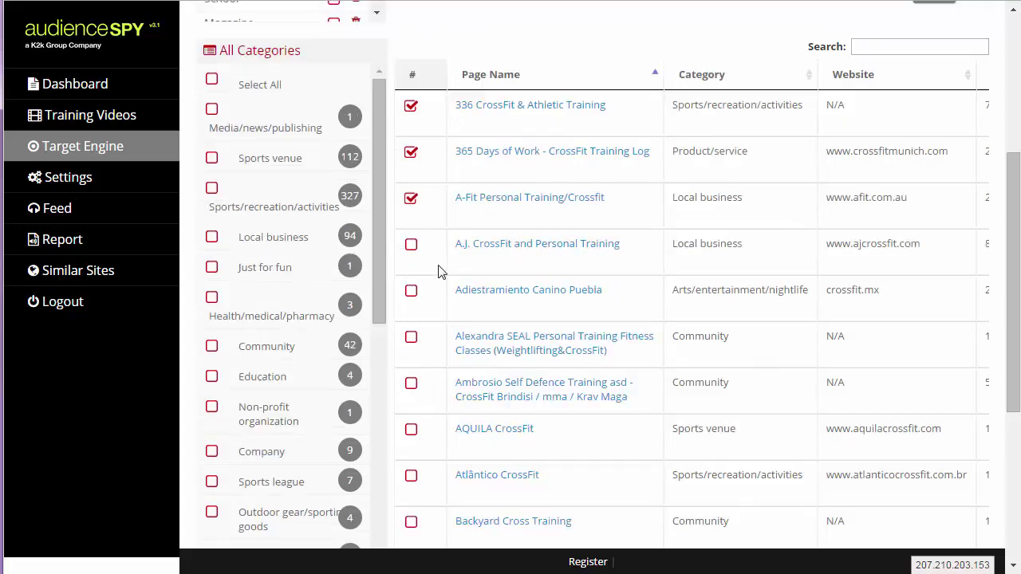
click(410, 198)
click(411, 152)
click(411, 105)
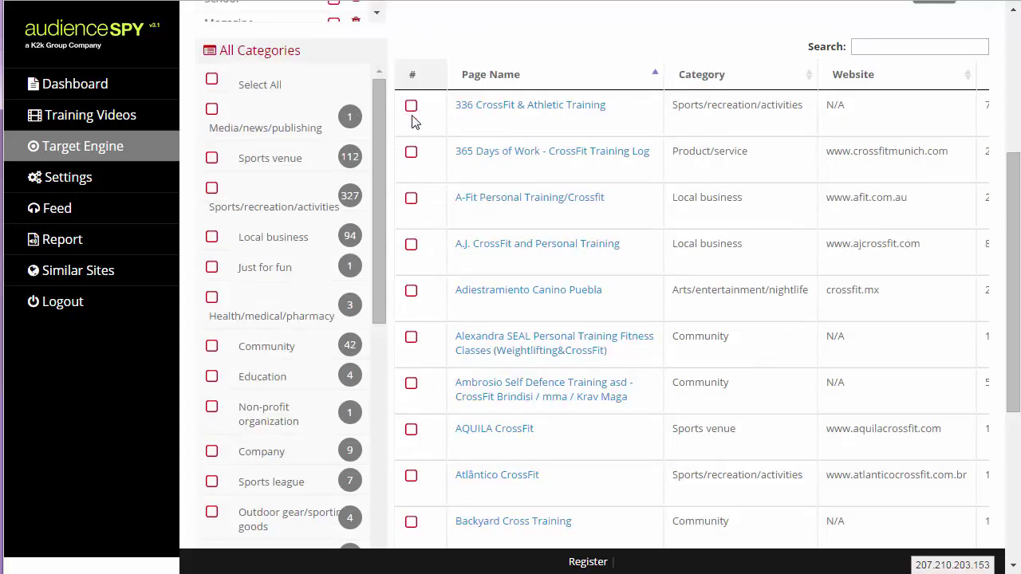
Sort the search results by Likes in descending order
scroll(706, 290, up, 3)
scroll(731, 472, down, 3)
scroll(574, 283, down, 2)
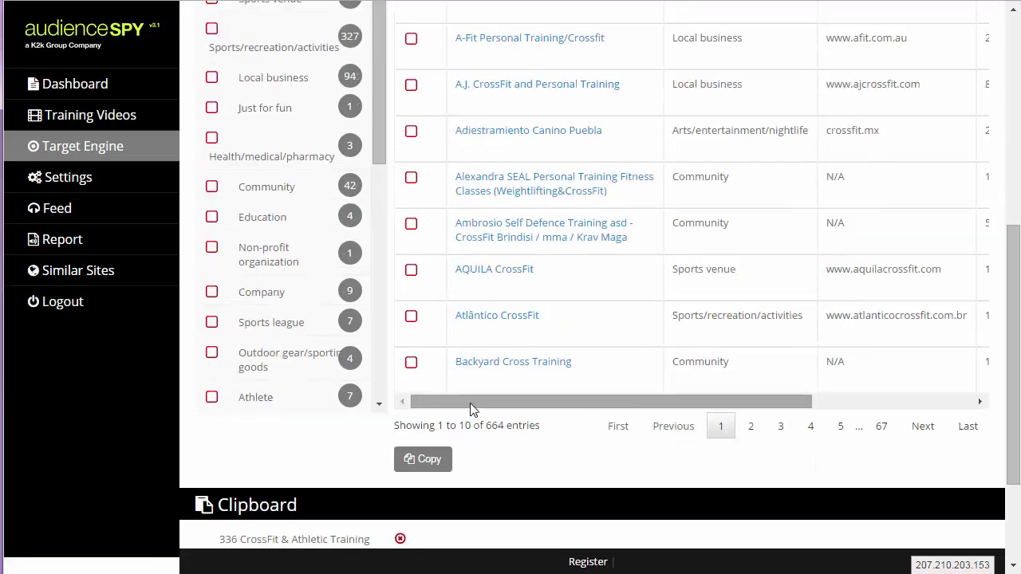
drag(470, 408, 779, 449)
scroll(814, 380, up, 4)
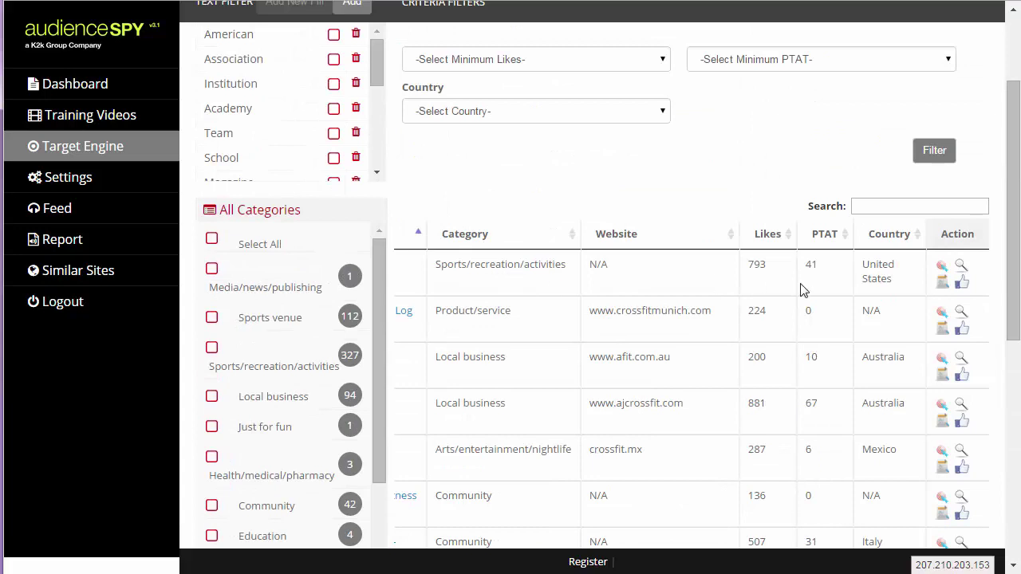
click(768, 235)
click(769, 240)
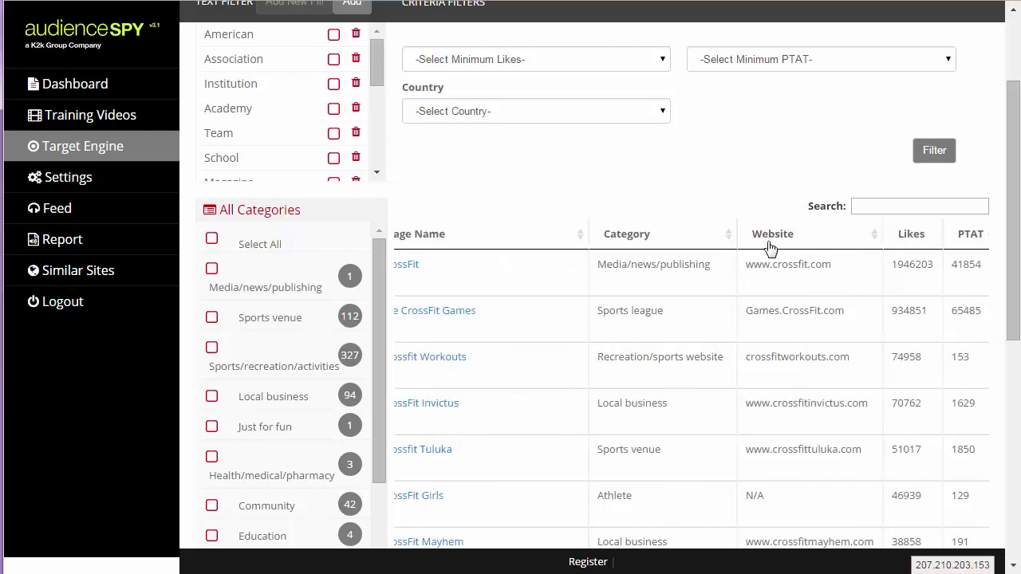
Examine the sorted results, comparing the page names with their Likes, PTAT and Country values
scroll(562, 450, down, 5)
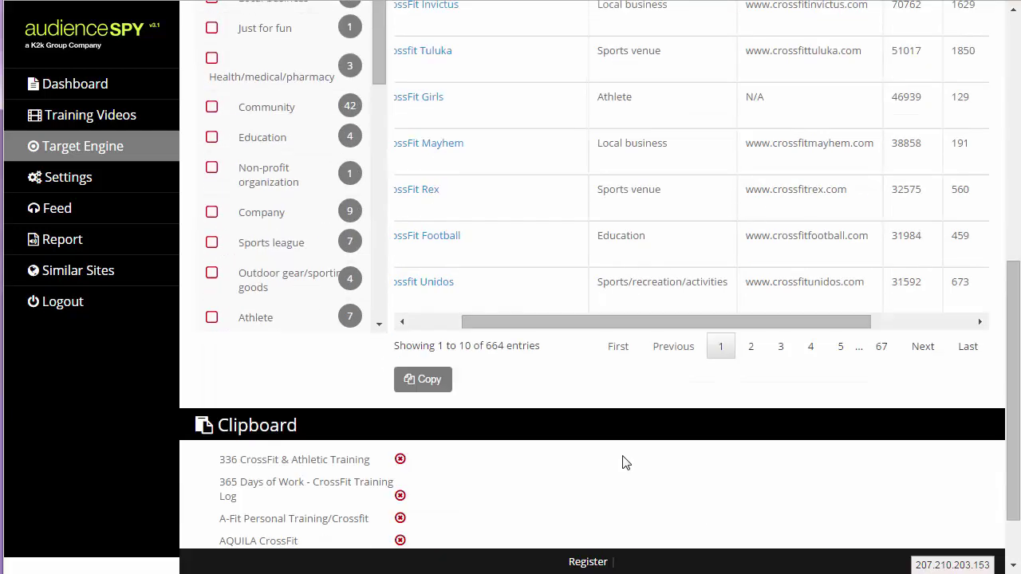
drag(702, 321, 802, 318)
scroll(803, 317, up, 5)
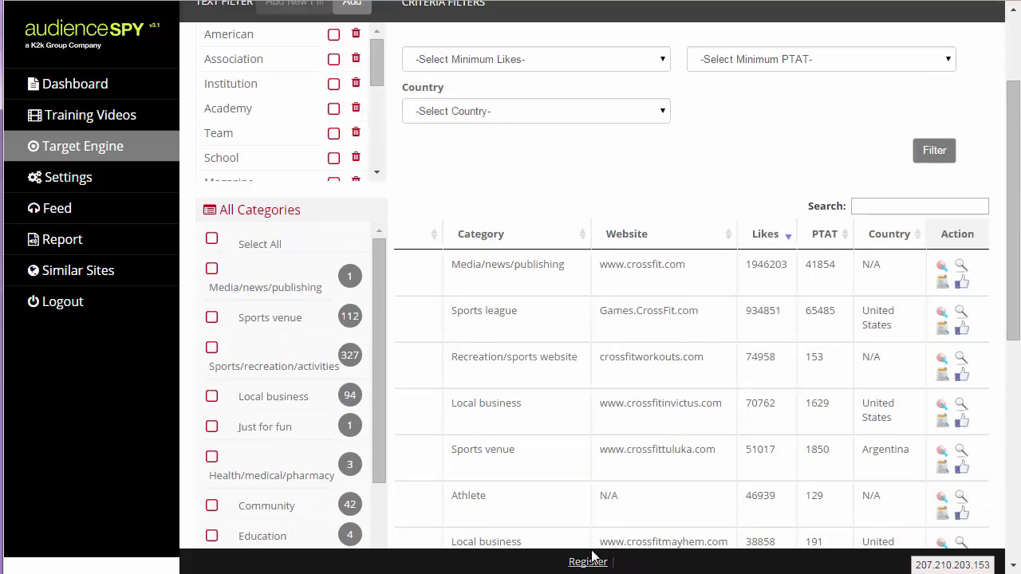
scroll(661, 467, down, 1)
scroll(662, 463, down, 3)
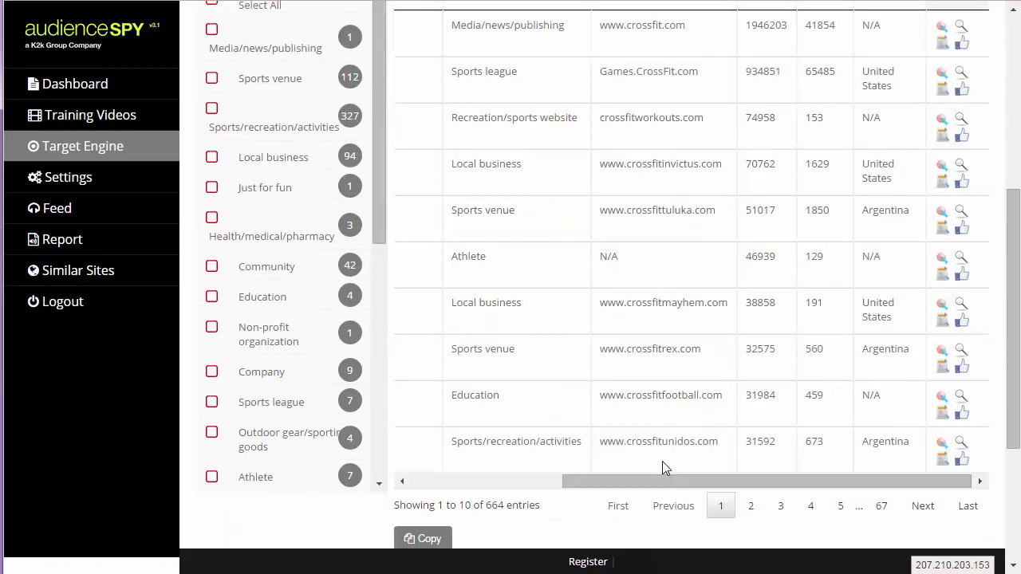
scroll(666, 471, up, 1)
scroll(656, 511, down, 1)
drag(665, 482, 515, 479)
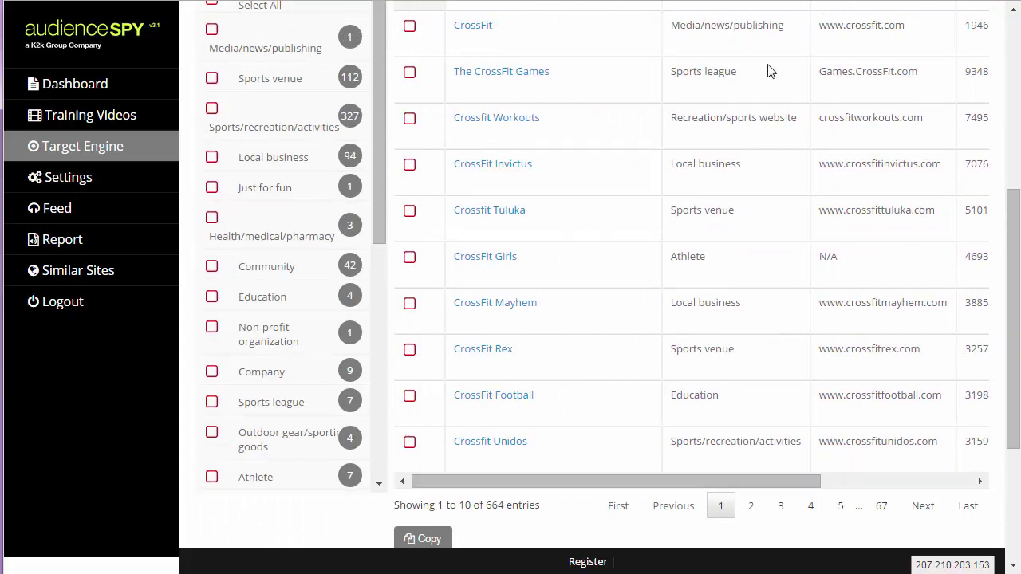
scroll(770, 70, up, 1)
scroll(558, 496, down, 1)
drag(558, 483, 729, 465)
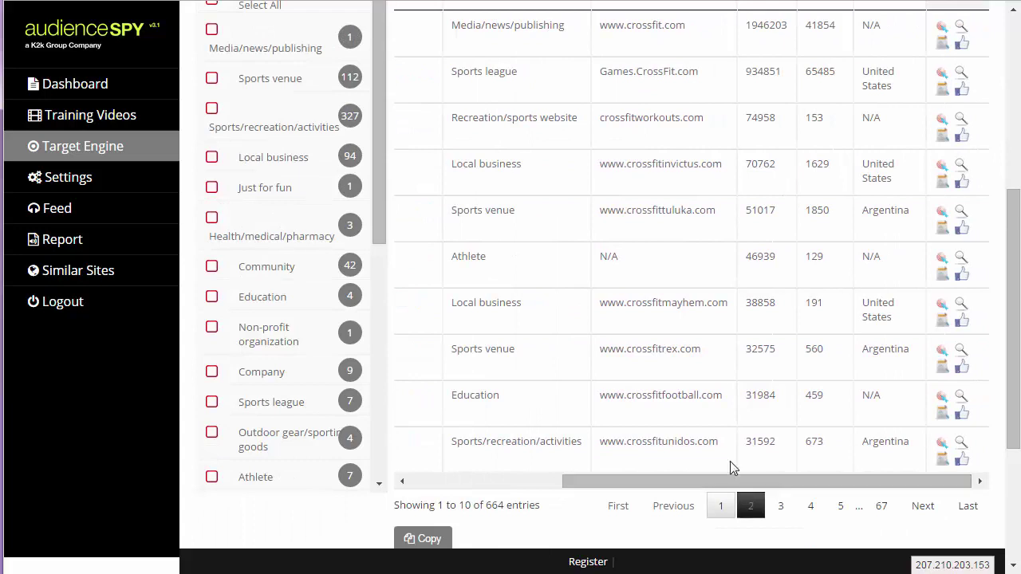
scroll(770, 241, up, 2)
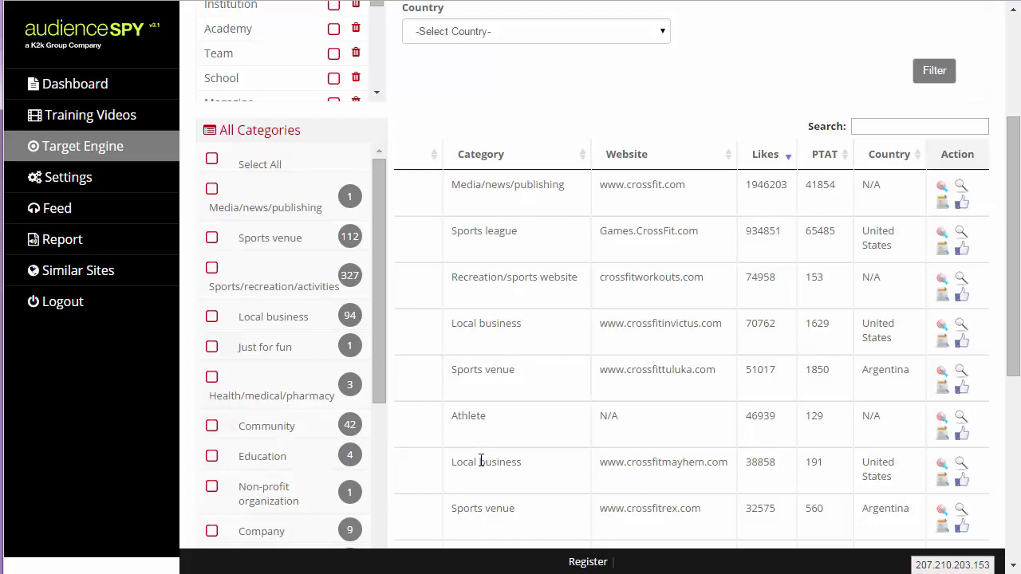
scroll(563, 454, down, 1)
scroll(563, 488, down, 2)
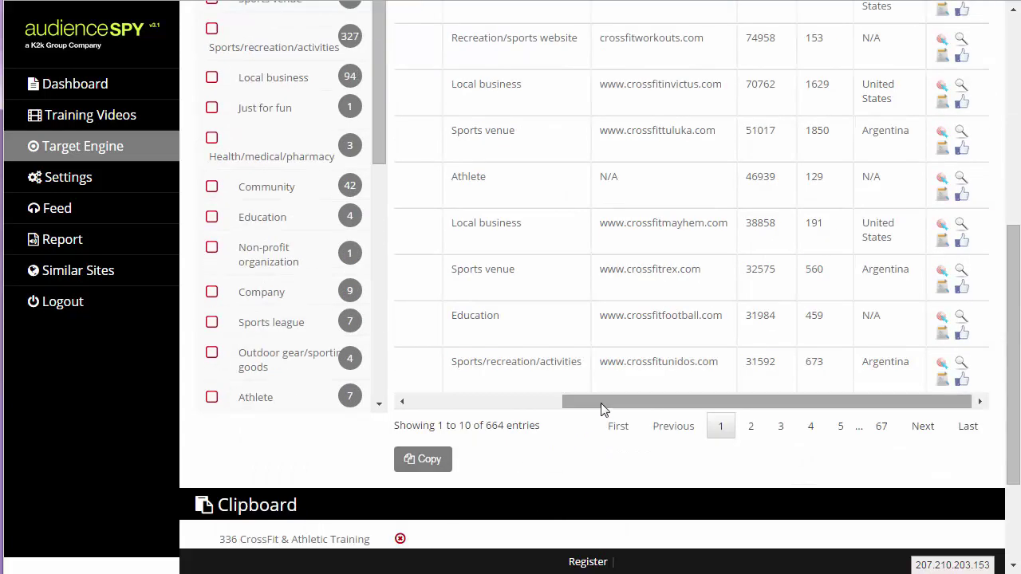
Select the CrossFit and The CrossFit Games pages in the results after checking their Likes and PTAT
drag(604, 410, 453, 410)
scroll(476, 213, up, 2)
scroll(476, 214, up, 1)
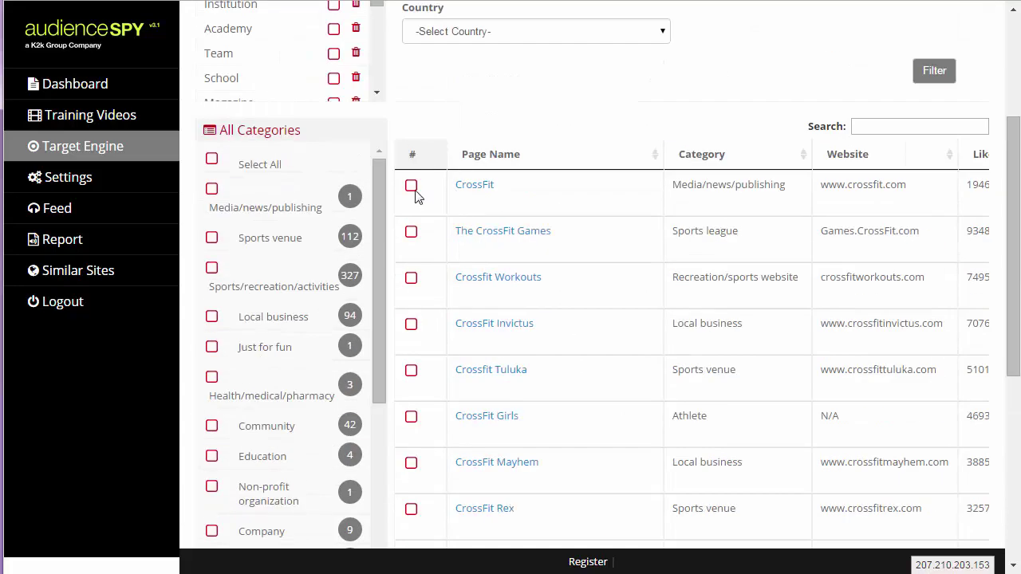
click(411, 185)
scroll(611, 474, down, 3)
drag(578, 402, 798, 424)
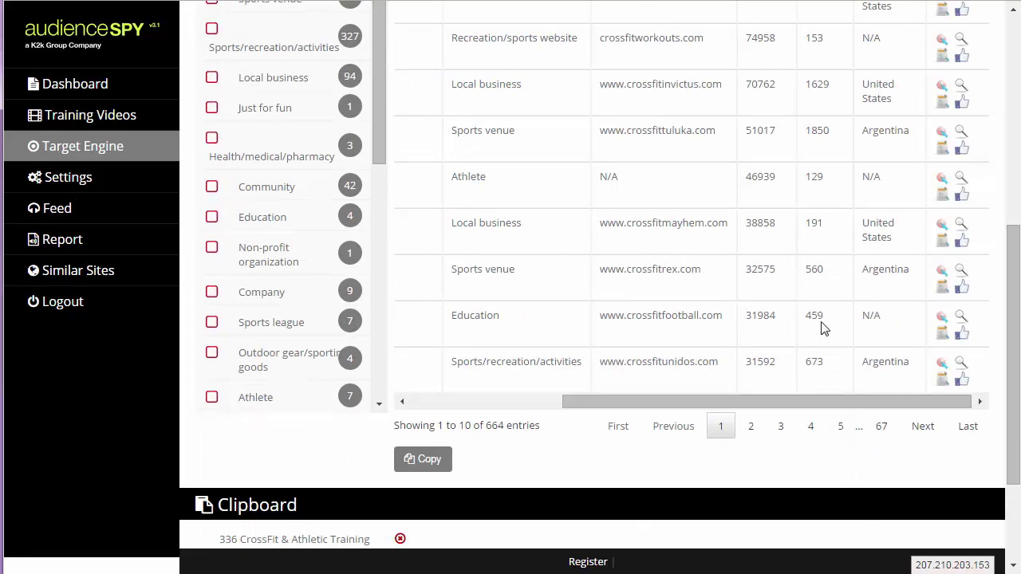
scroll(822, 328, up, 3)
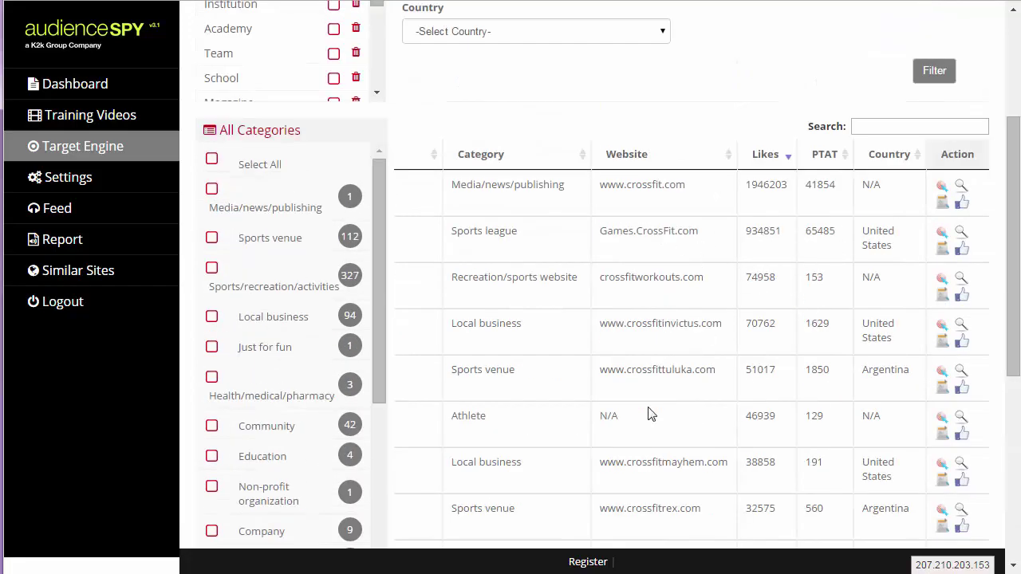
scroll(610, 444, down, 2)
drag(620, 483, 380, 229)
click(410, 72)
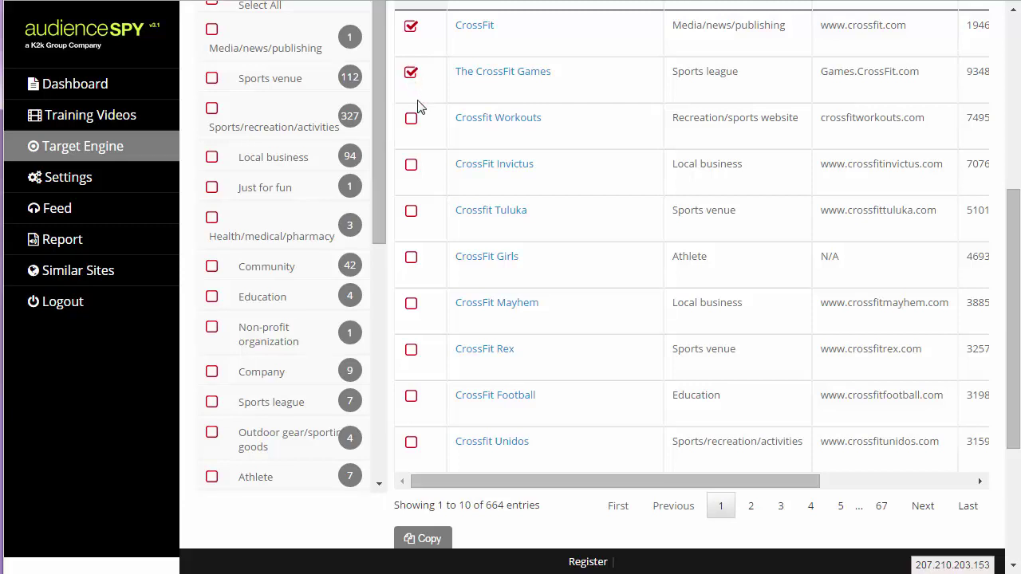
Compare the Likes and PTAT of the selected Crossfit Workouts page and deselect it
click(411, 119)
drag(477, 481, 716, 483)
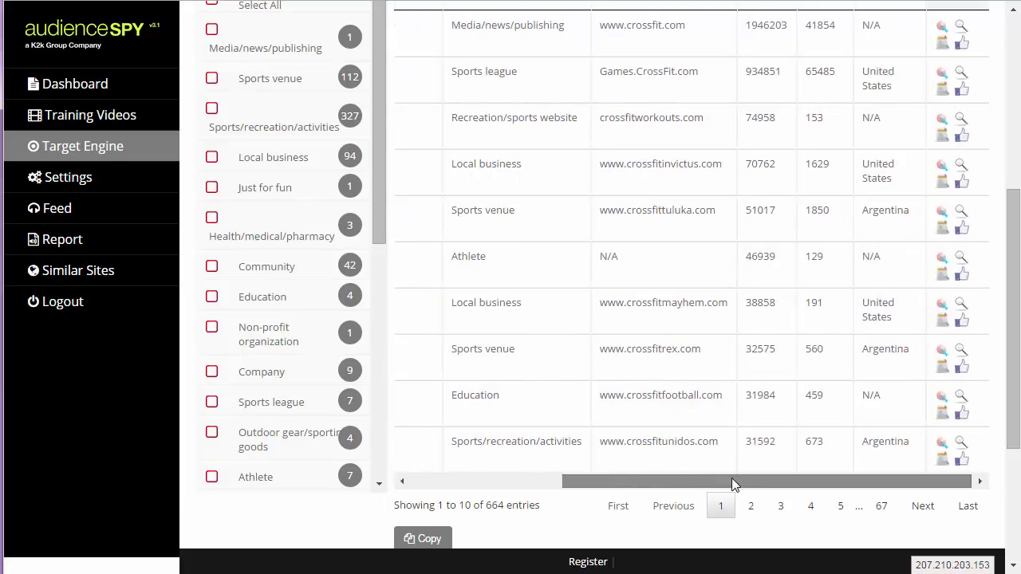
double_click(770, 120)
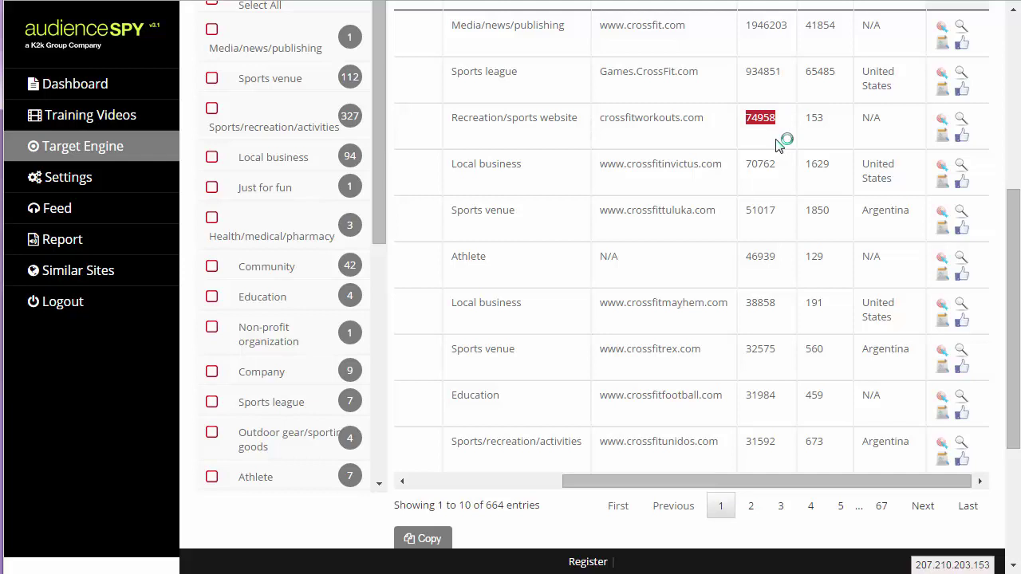
click(827, 116)
double_click(825, 118)
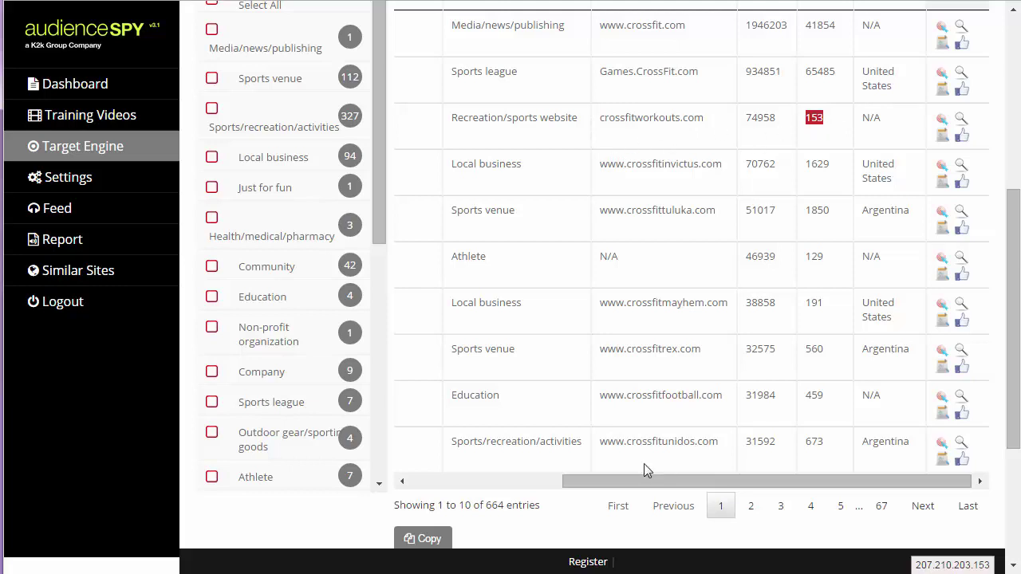
drag(646, 477, 483, 501)
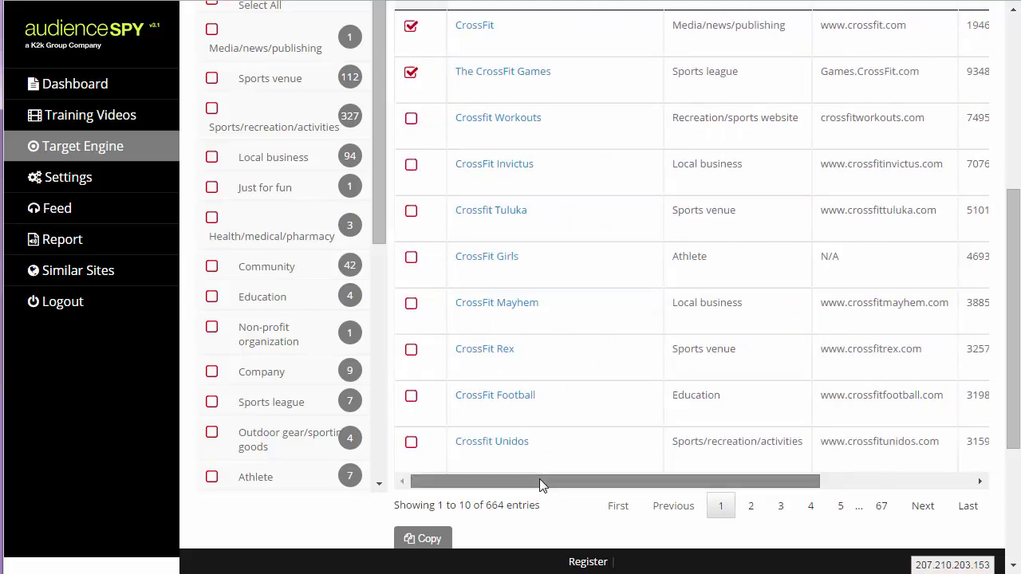
Check the Likes, PTAT and Country of the Crossfit Tuluka page
drag(540, 483, 794, 488)
scroll(849, 282, up, 3)
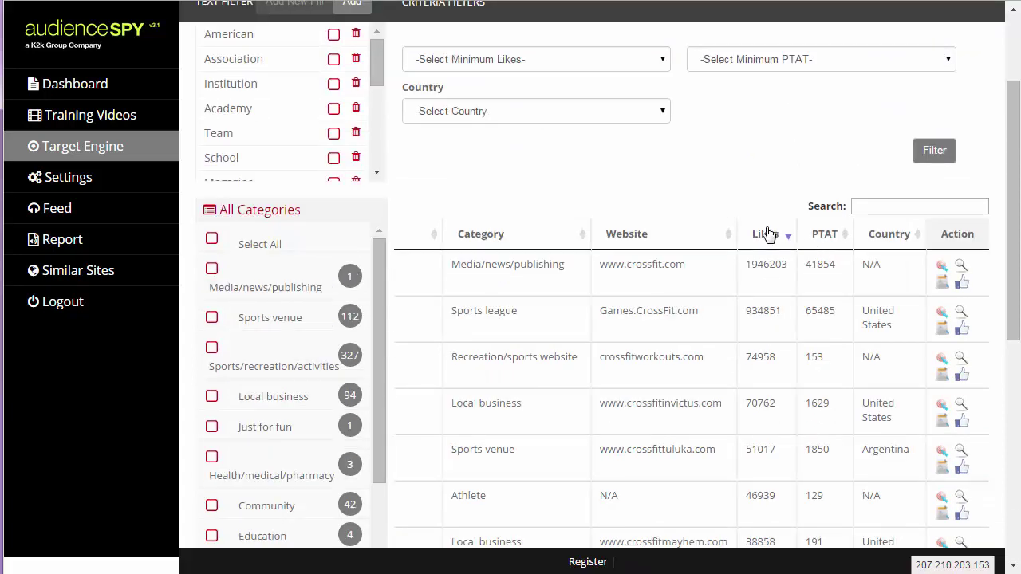
scroll(805, 364, down, 1)
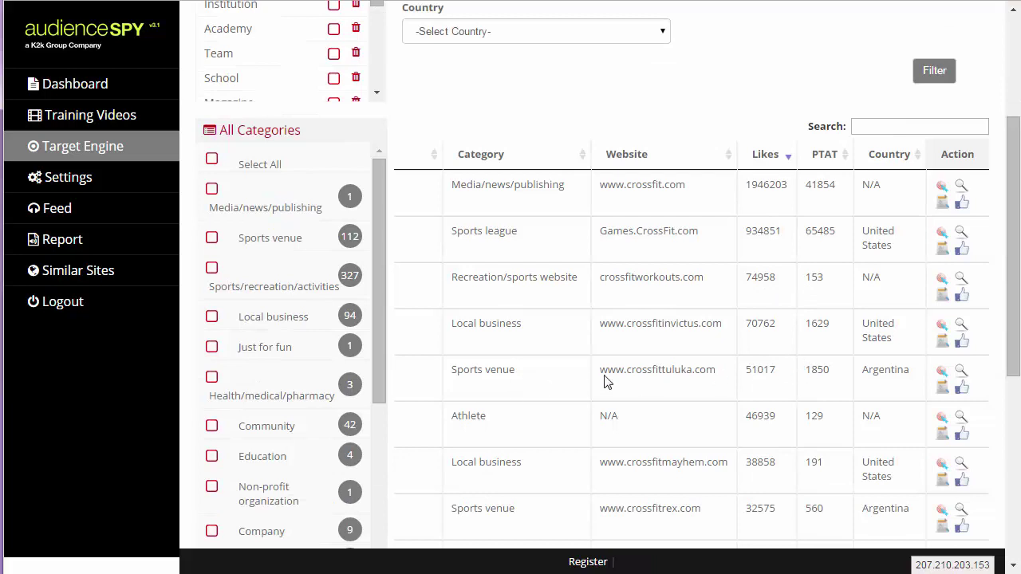
double_click(896, 373)
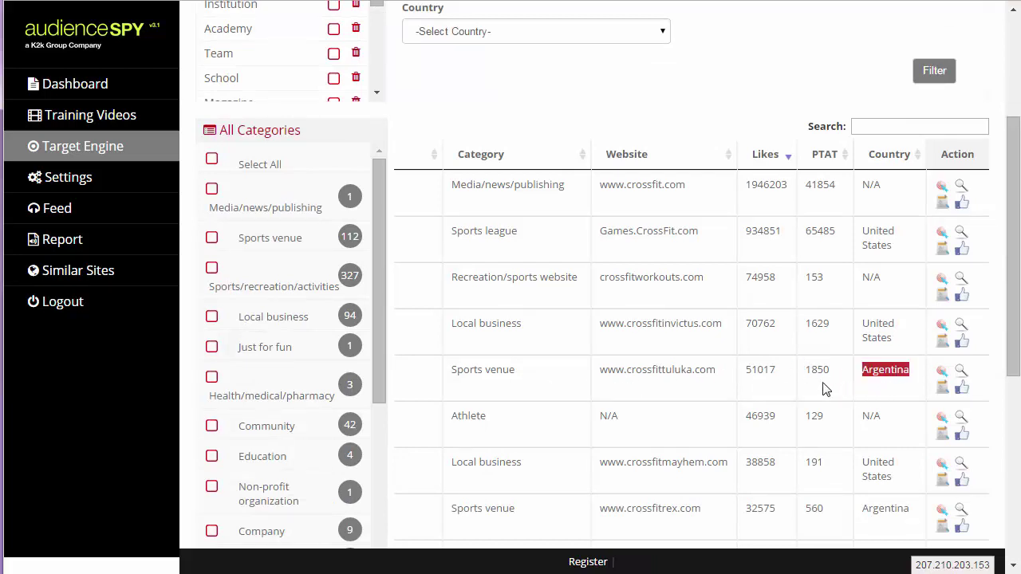
Review the Likes, PTAT and Country of the remaining first-page results and go to the second page of results
scroll(843, 431, down, 1)
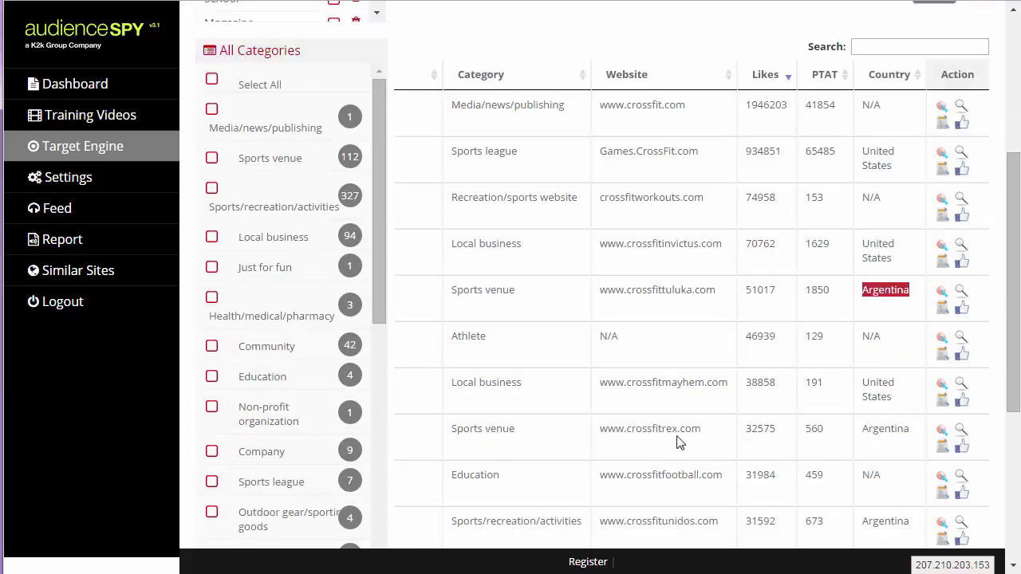
scroll(794, 421, down, 1)
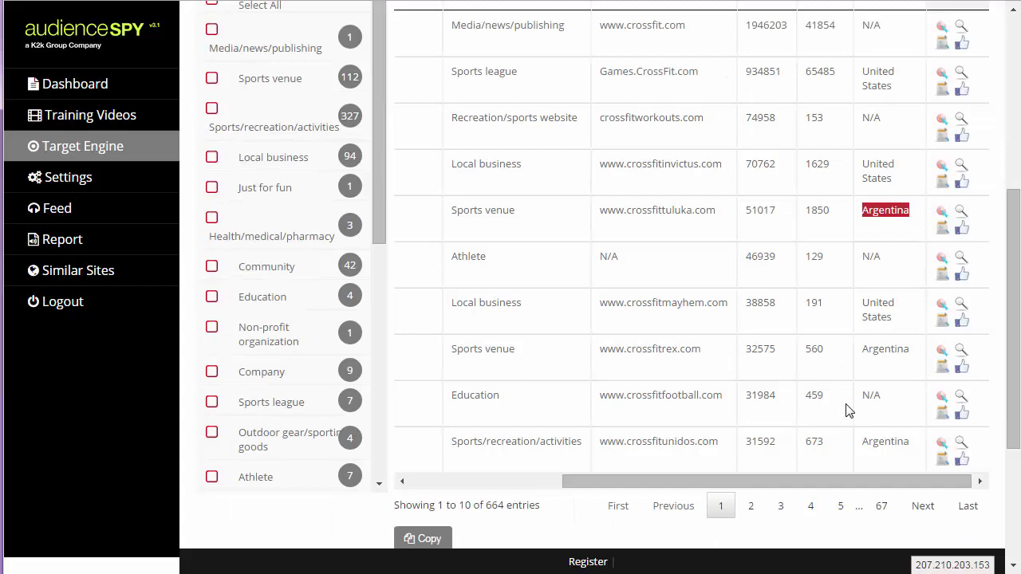
scroll(845, 394, up, 1)
scroll(798, 431, down, 2)
click(753, 430)
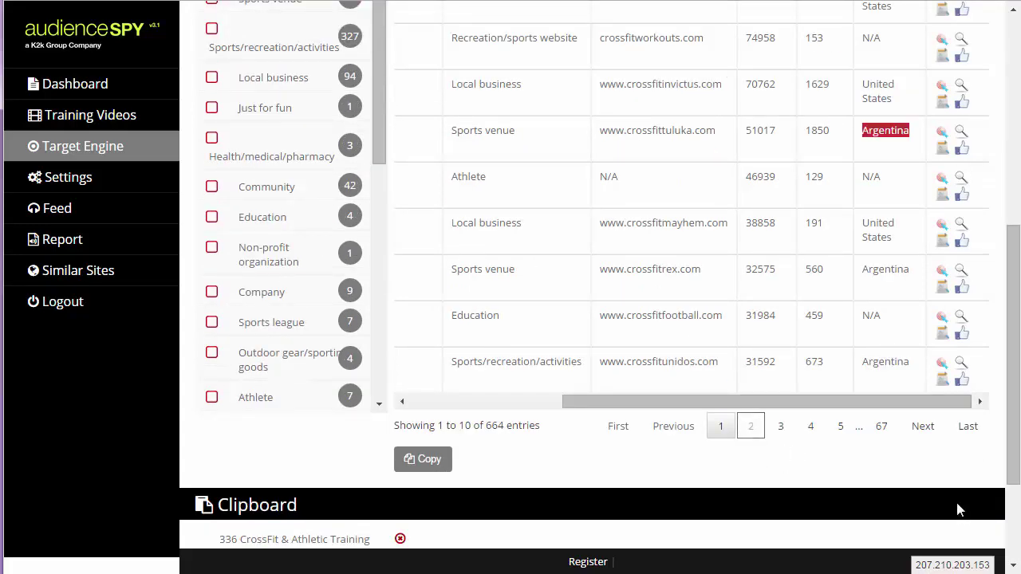
scroll(814, 309, up, 3)
scroll(810, 307, down, 4)
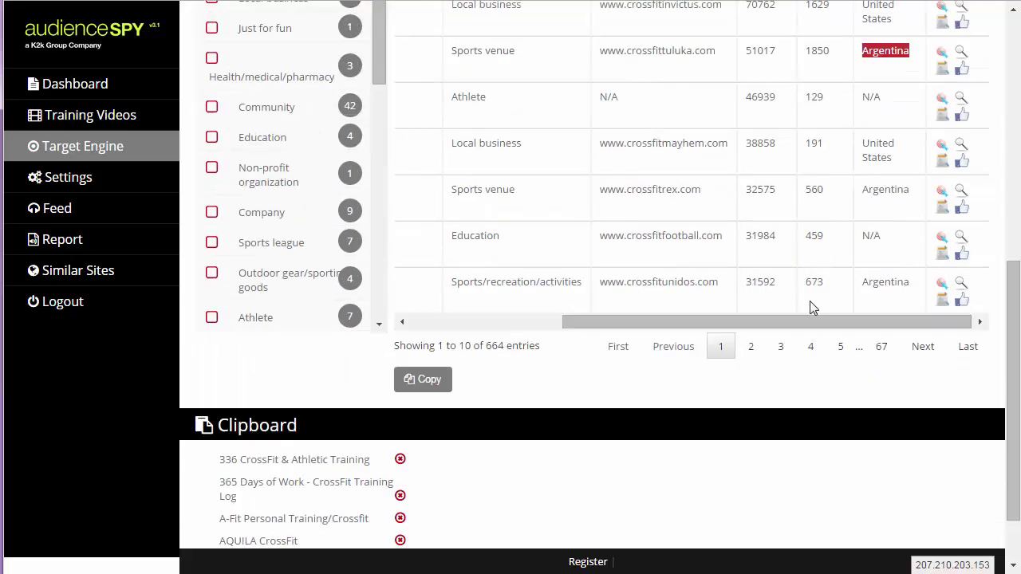
click(751, 346)
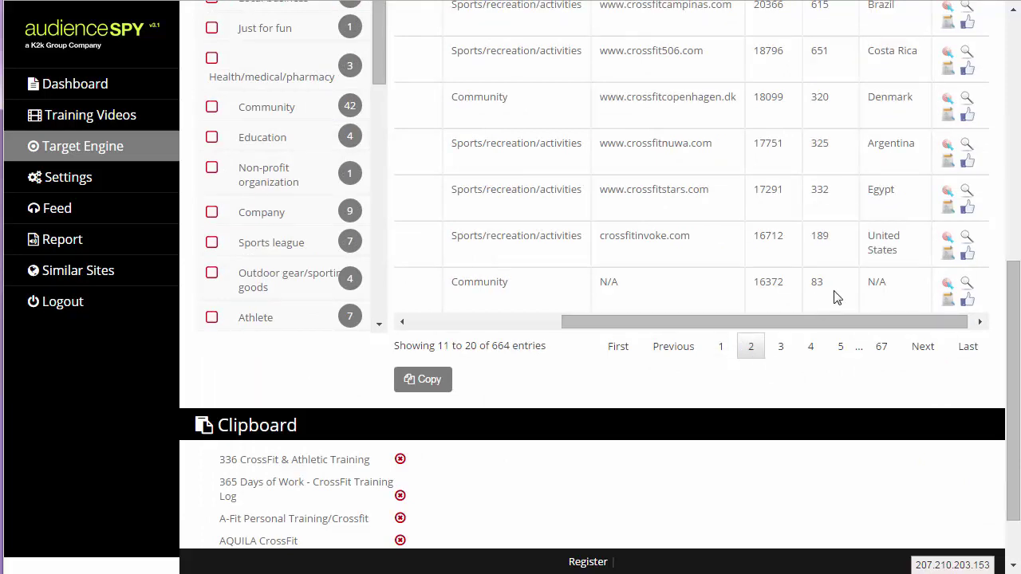
Check the Likes, PTAT and Country of the second-page results and select the Crossfit Revolver page
scroll(844, 286, up, 4)
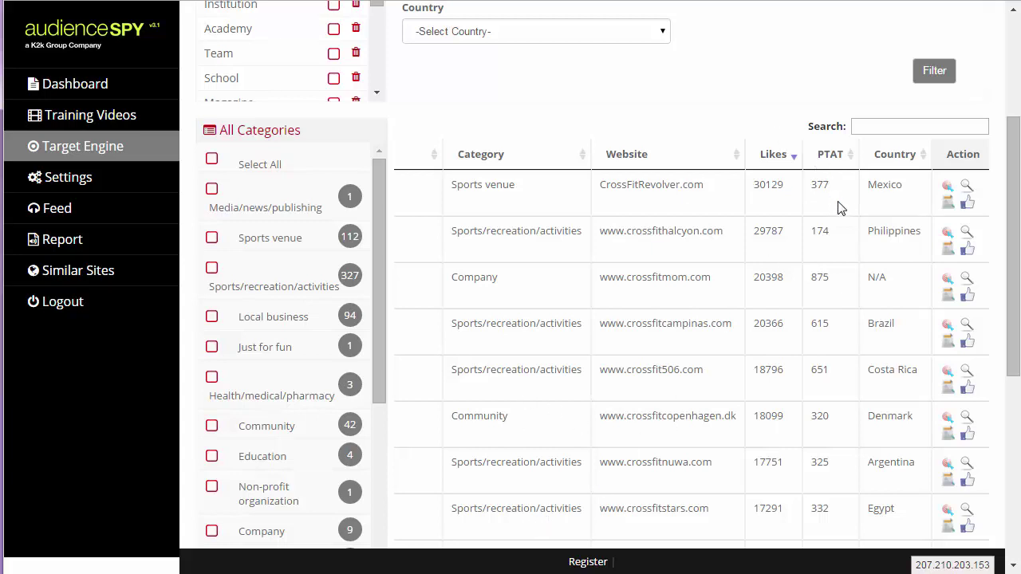
scroll(839, 207, down, 2)
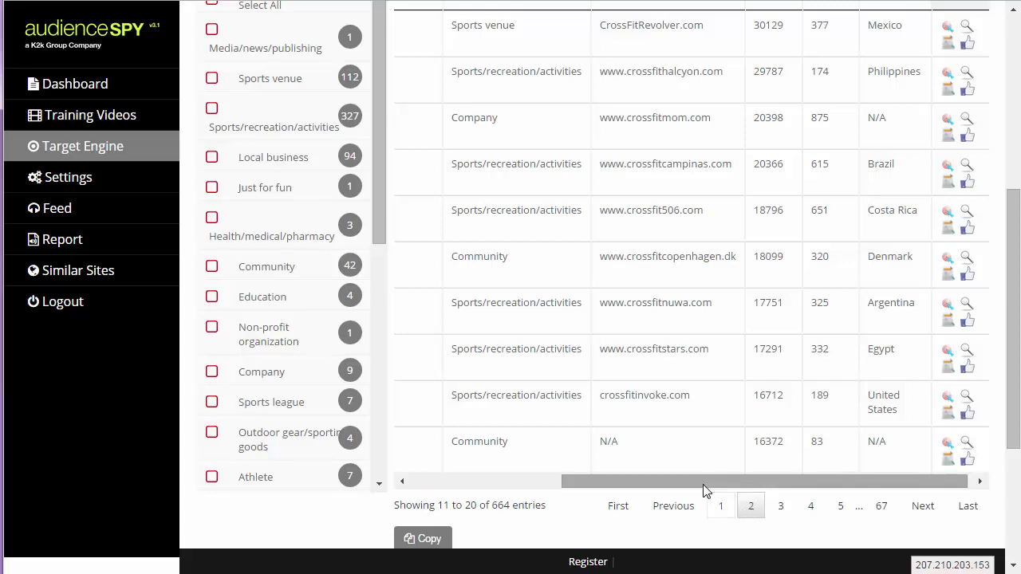
drag(705, 482, 481, 485)
scroll(485, 198, up, 4)
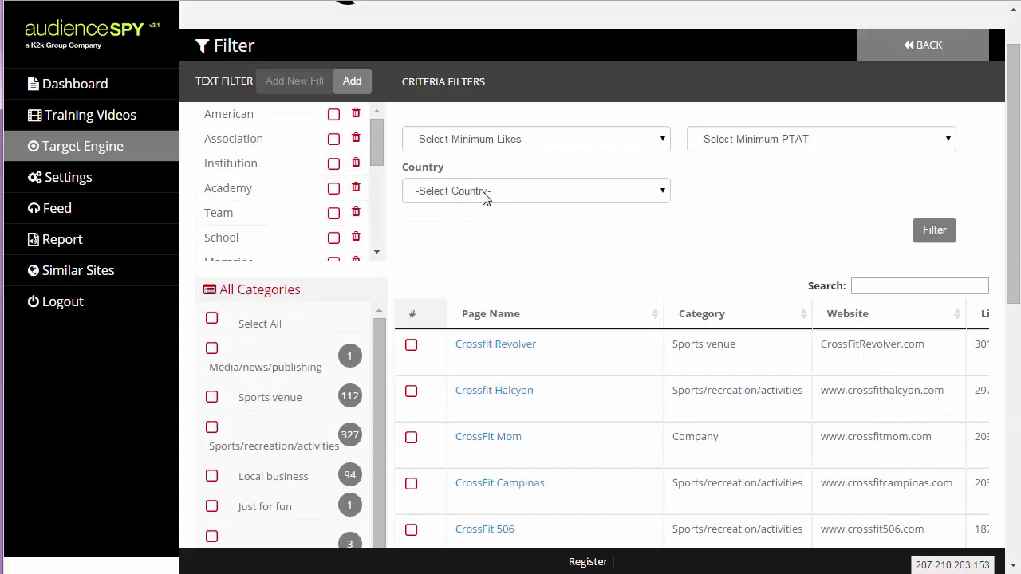
click(411, 346)
scroll(580, 317, down, 1)
scroll(581, 317, down, 4)
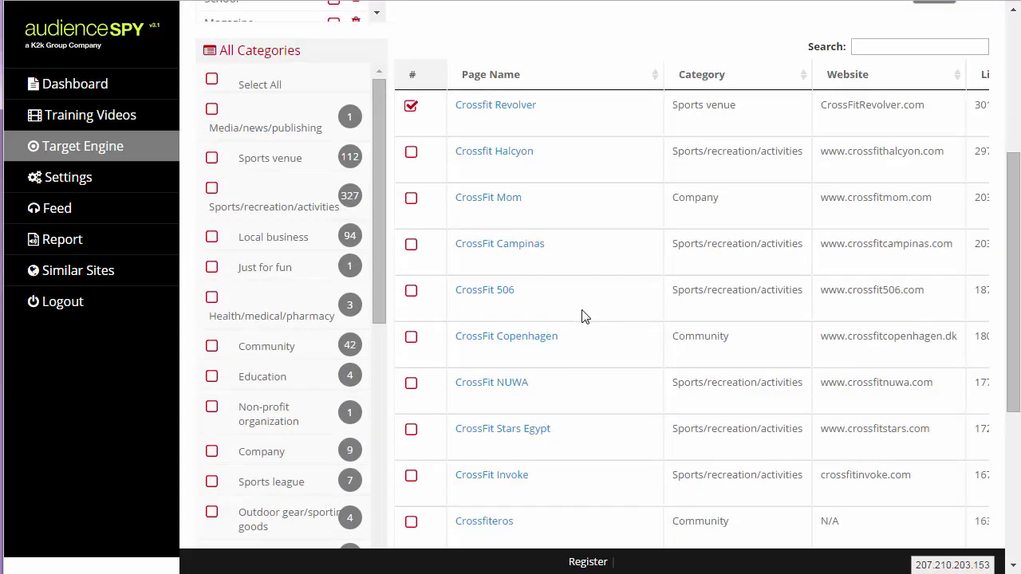
Return to the first page of results and sort the pages by PTAT from highest to lowest
click(720, 427)
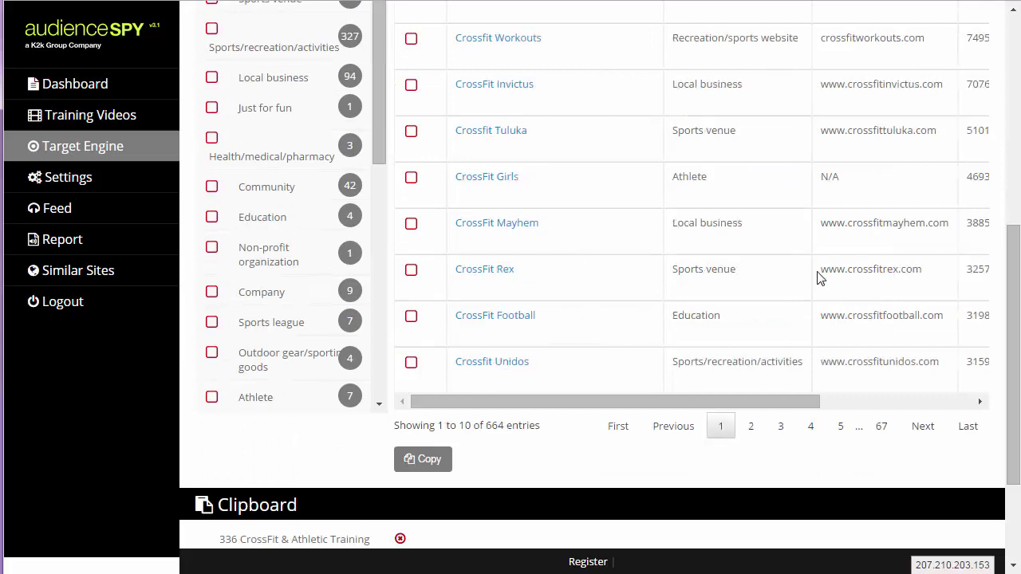
scroll(818, 278, up, 4)
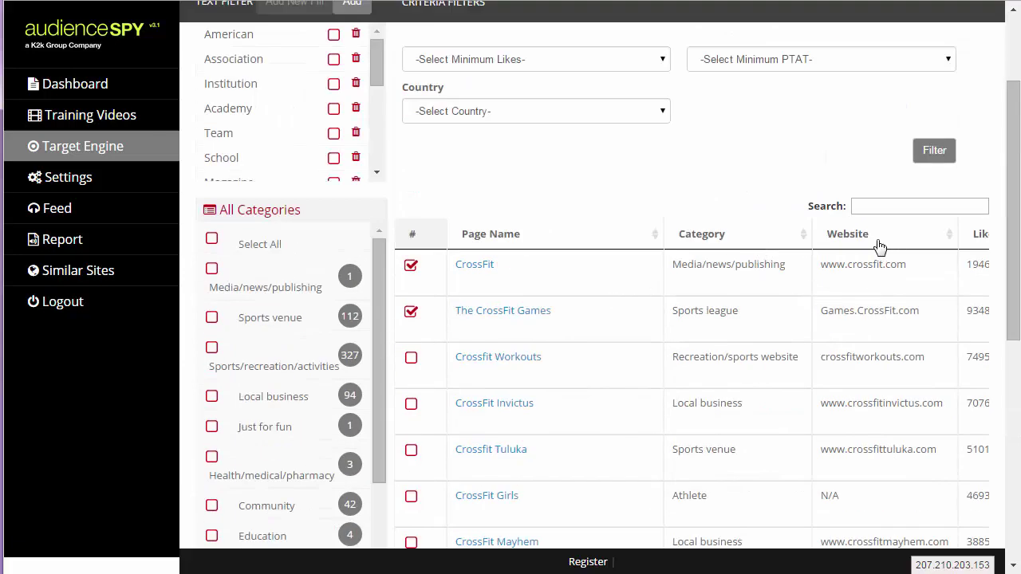
scroll(637, 501, down, 4)
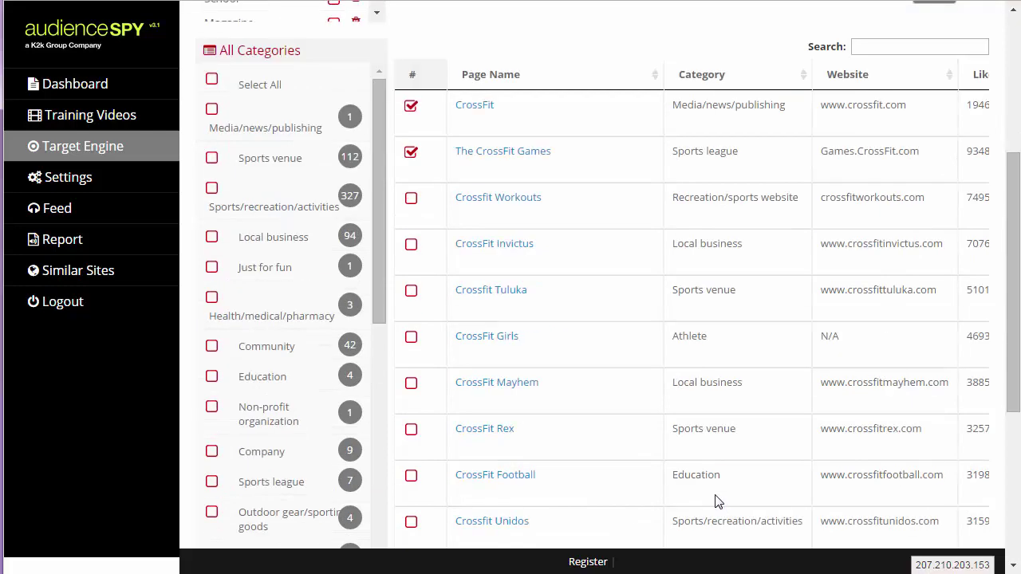
drag(649, 401, 911, 411)
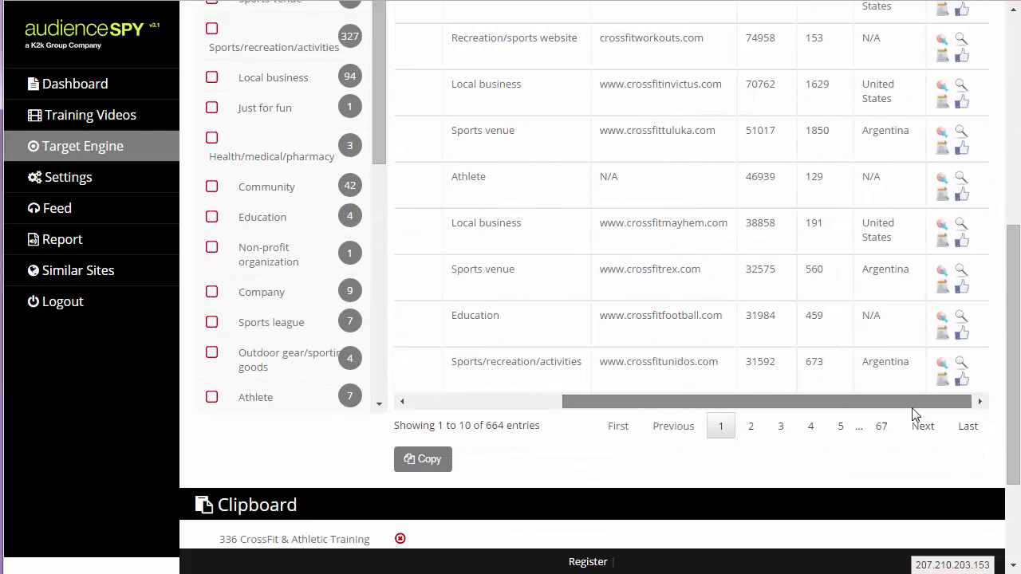
scroll(912, 410, up, 3)
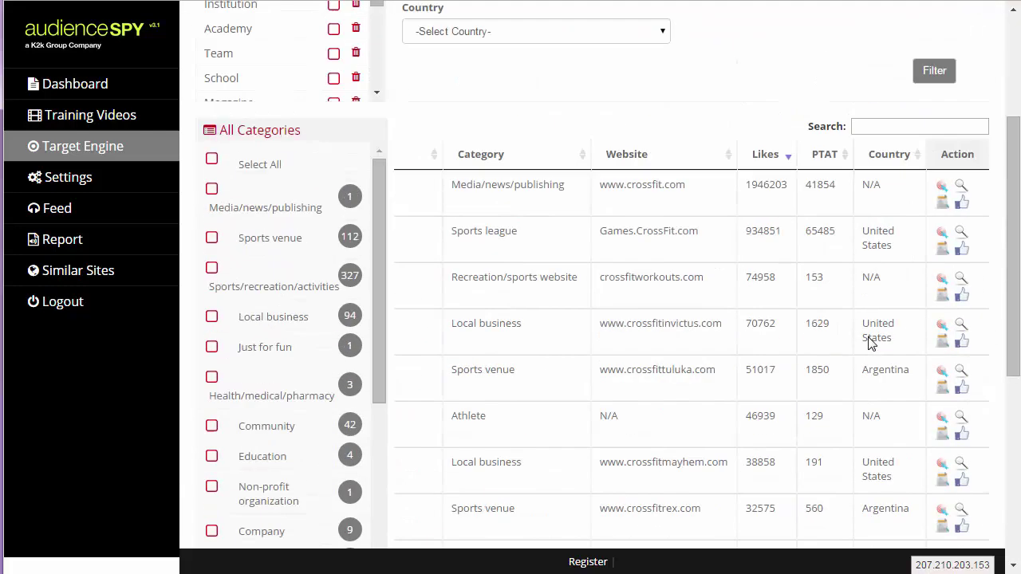
click(828, 155)
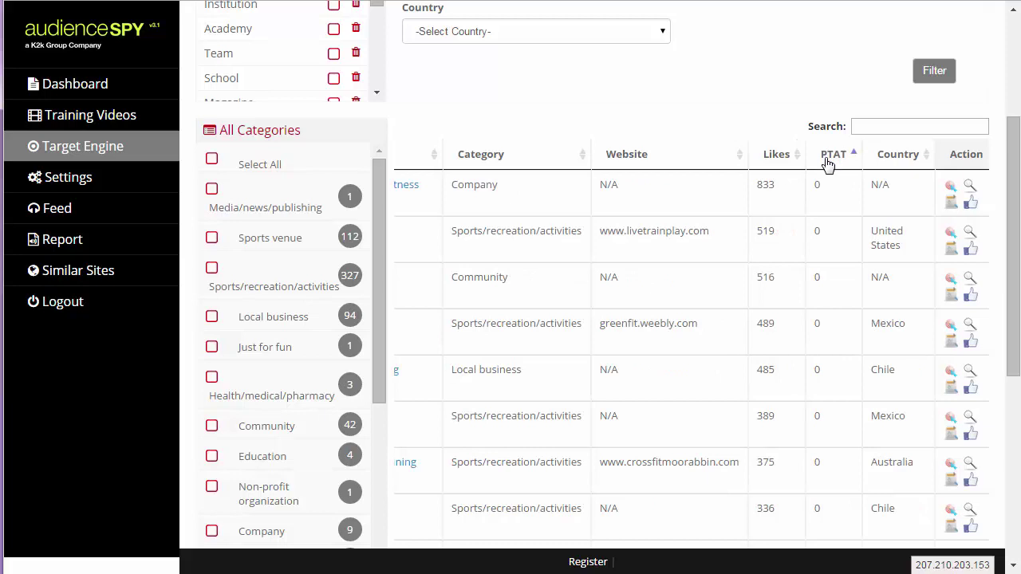
click(830, 158)
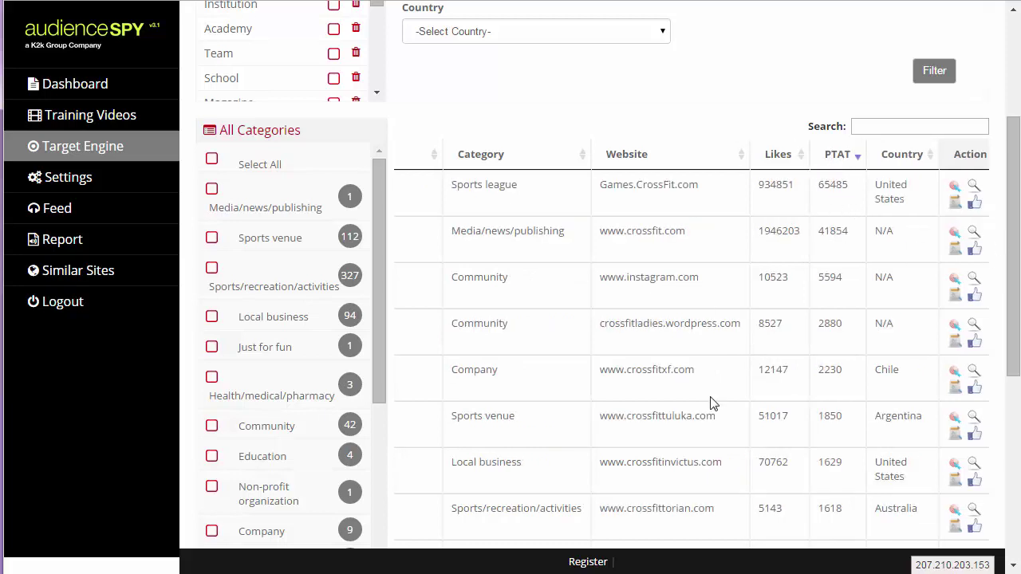
Open The CrossFit Games' Facebook page from the sorted results in a new tab and look over its timeline
scroll(559, 456, down, 3)
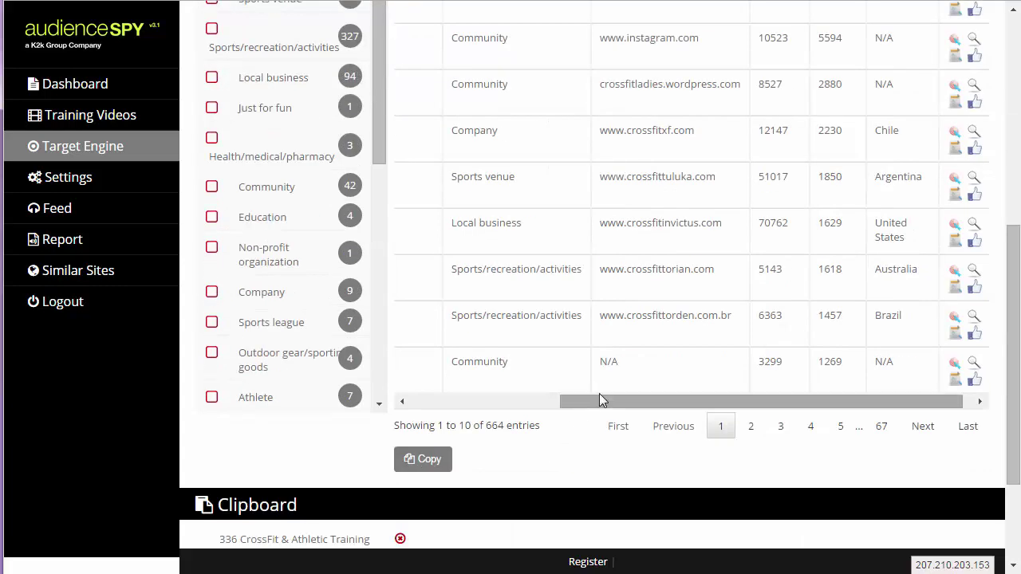
drag(599, 400, 438, 418)
scroll(504, 269, up, 3)
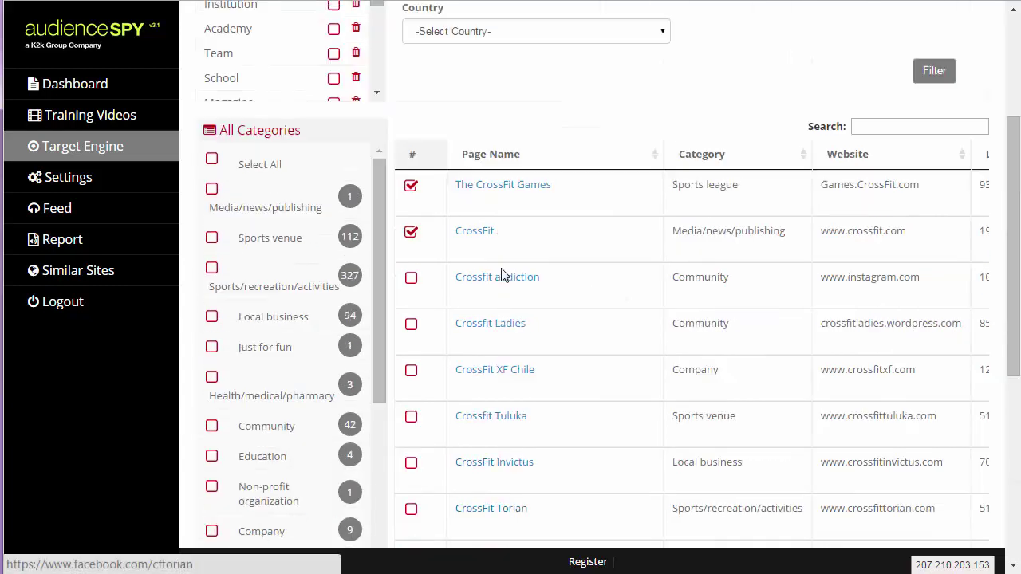
right_click(496, 195)
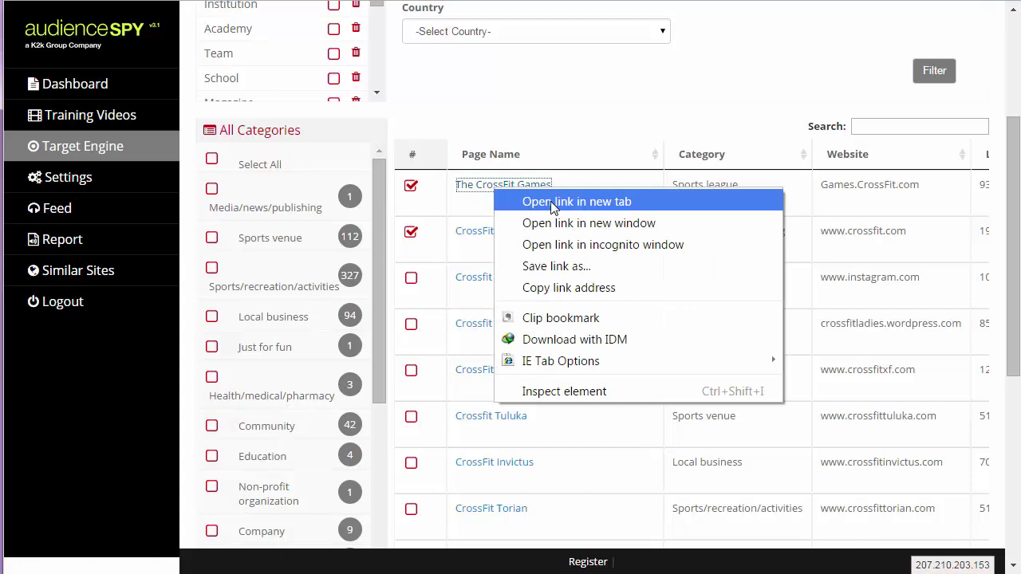
click(552, 202)
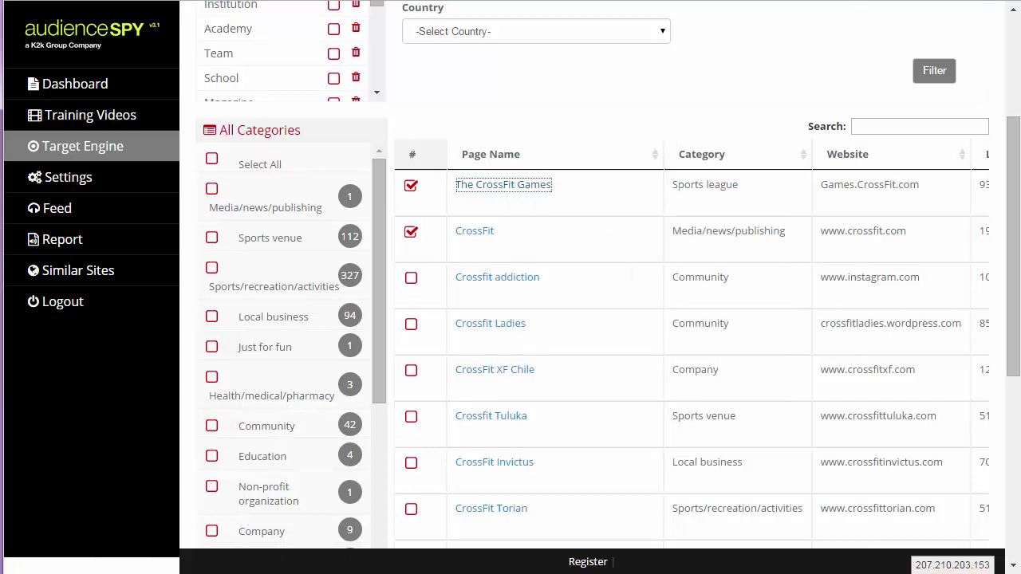
key(ctrl+Tab)
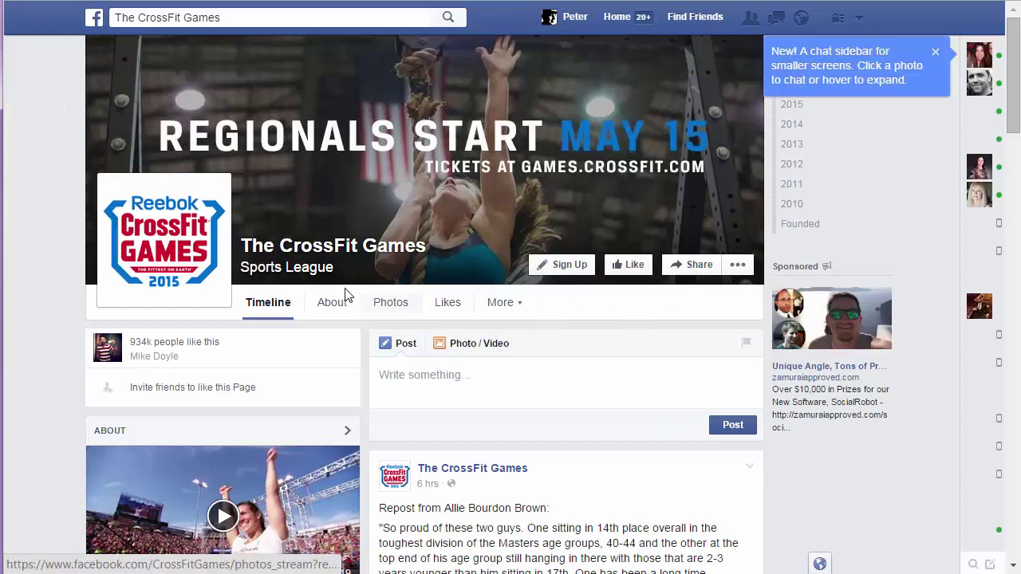
scroll(567, 271, down, 2)
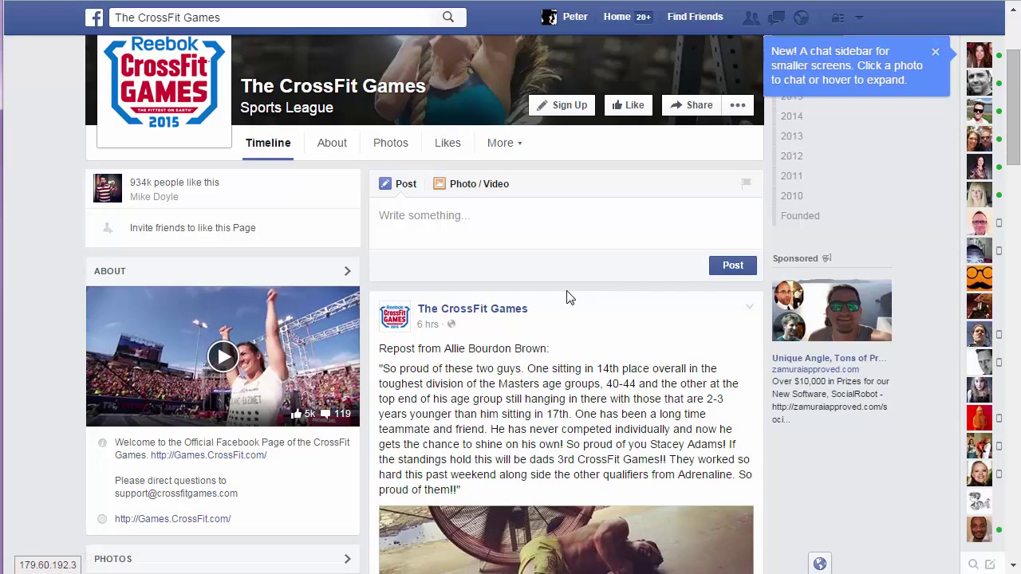
scroll(369, 277, up, 1)
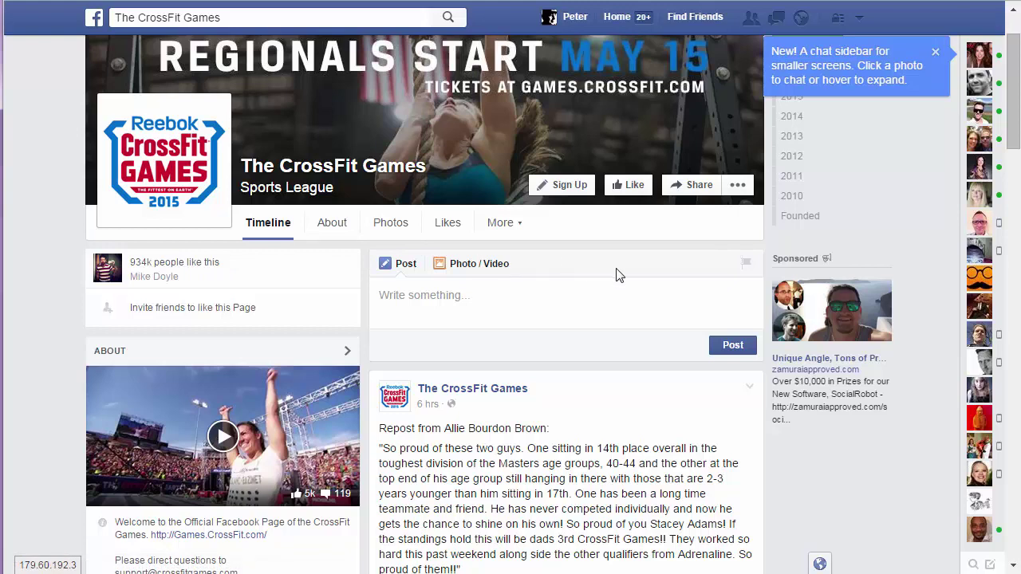
Check the People Talking About This figure in the Likes section of The CrossFit Games page, and close the page
click(438, 225)
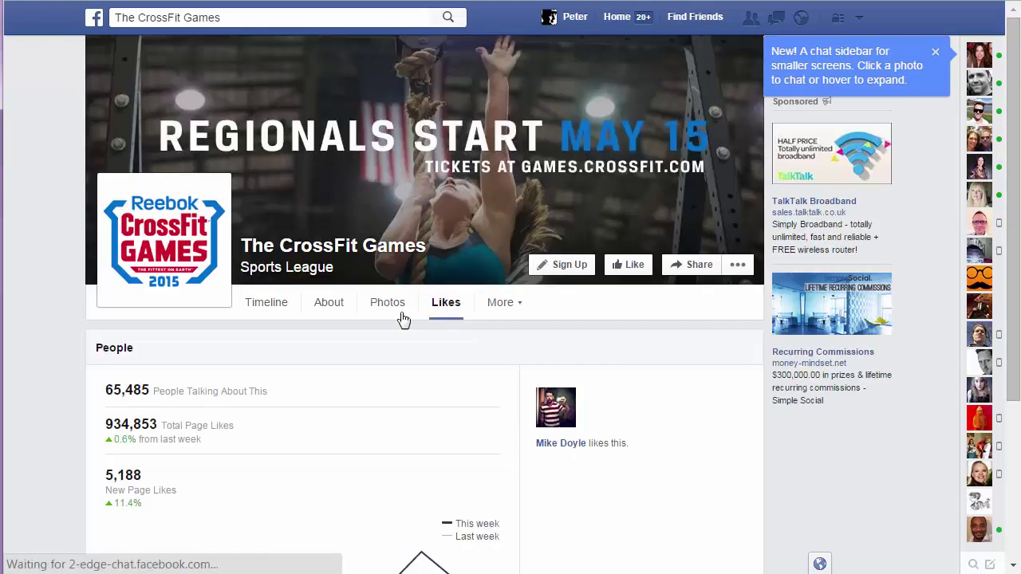
scroll(250, 397, down, 1)
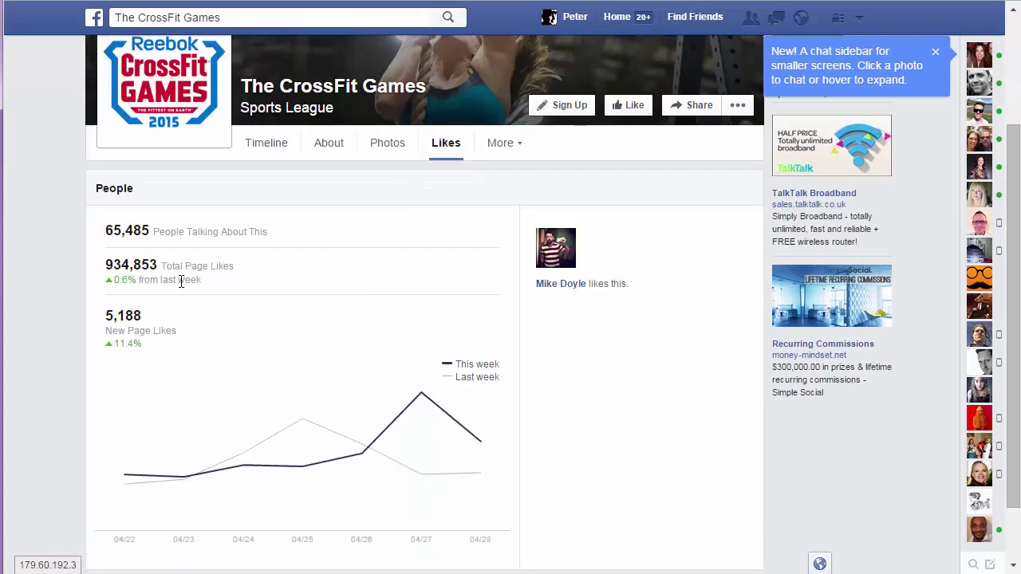
double_click(113, 232)
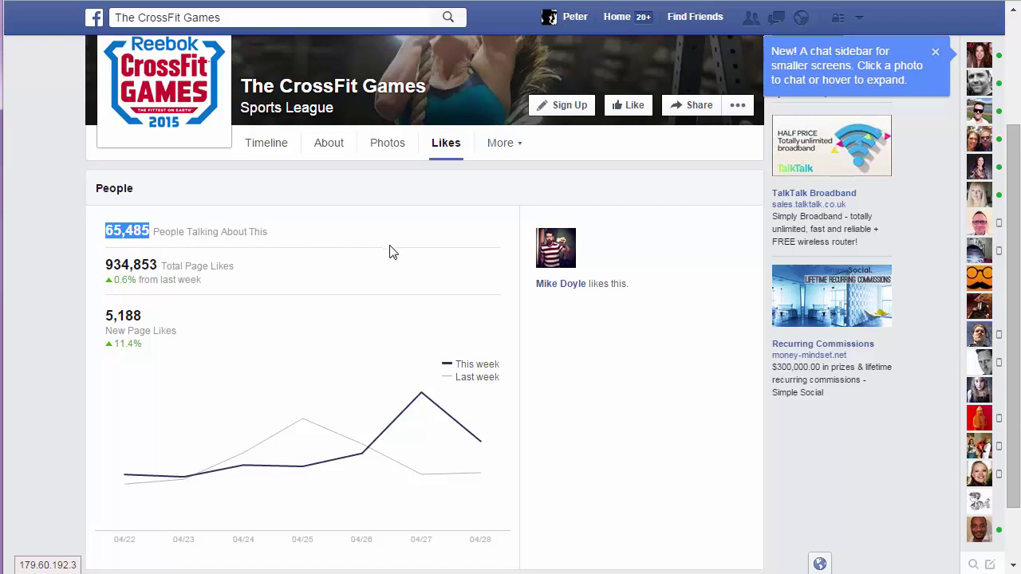
scroll(346, 308, up, 2)
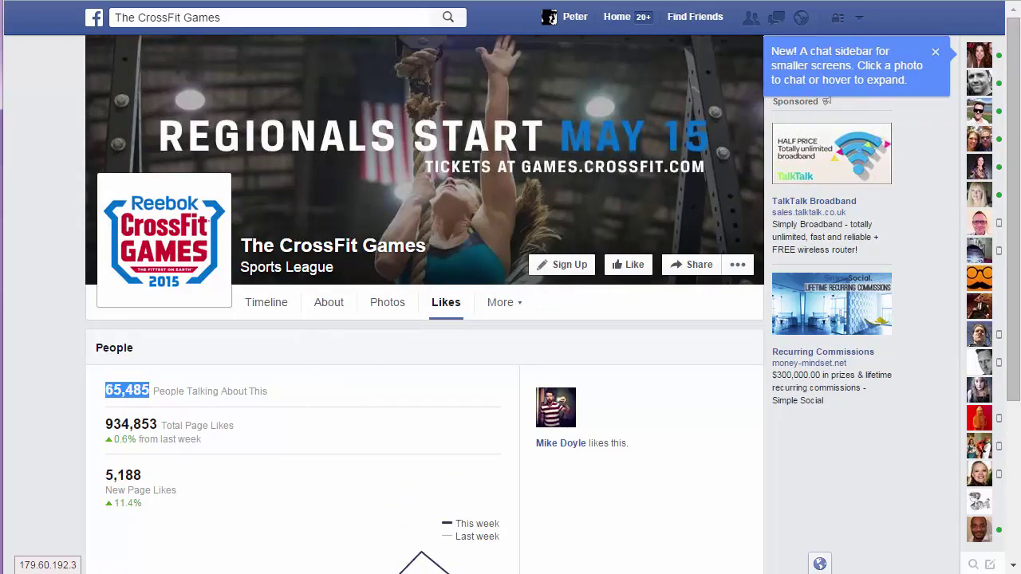
key(ctrl+w)
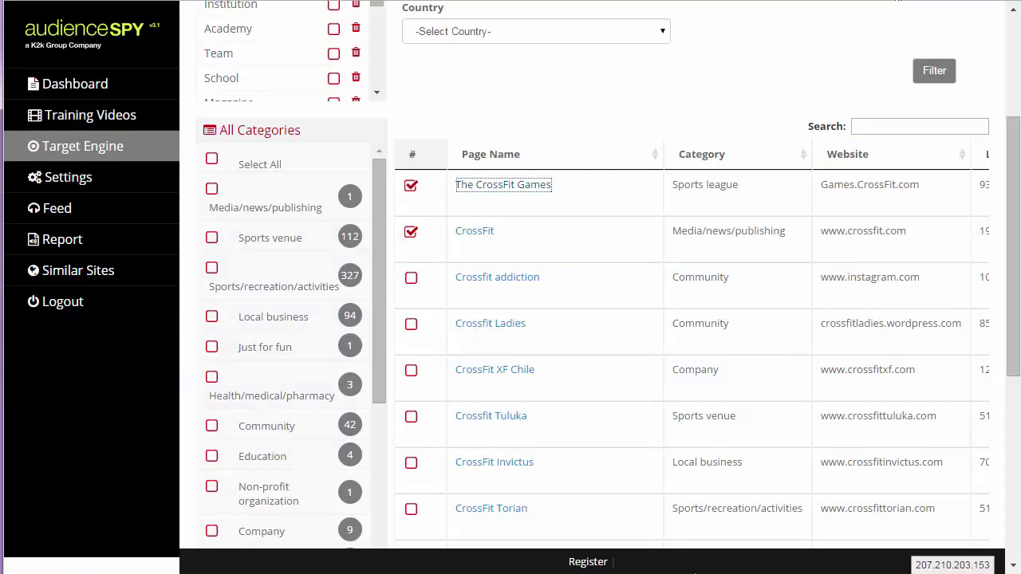
Compare the Likes, PTAT and Country values of the PTAT-sorted results with their page names
scroll(597, 442, down, 3)
drag(599, 405, 838, 433)
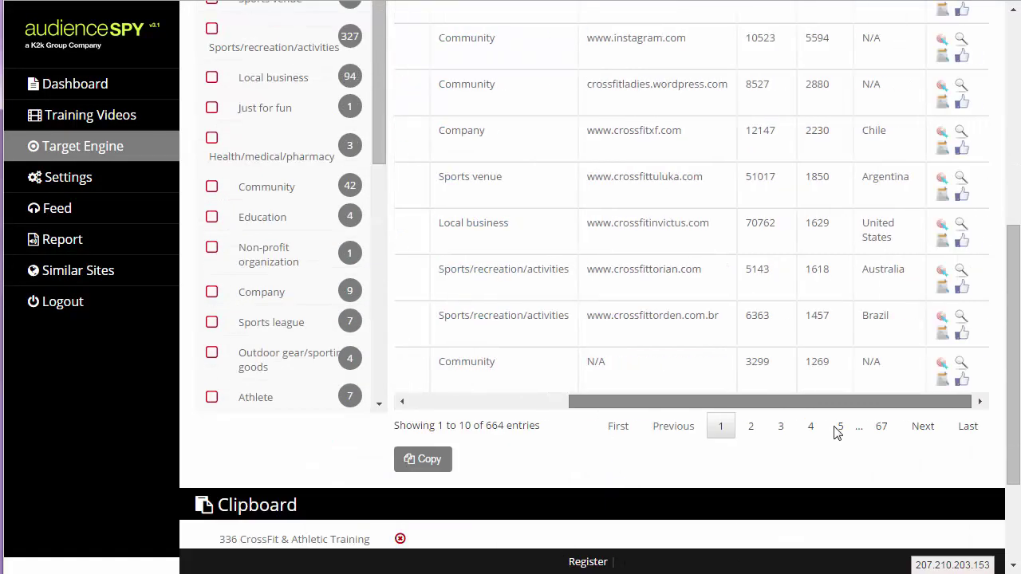
scroll(837, 433, up, 4)
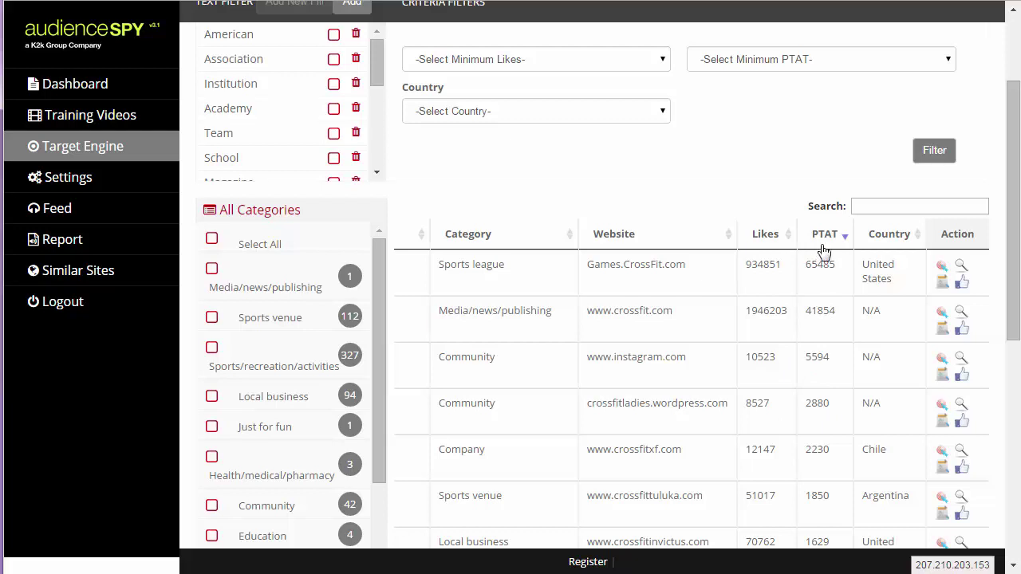
scroll(824, 253, down, 1)
scroll(798, 455, down, 3)
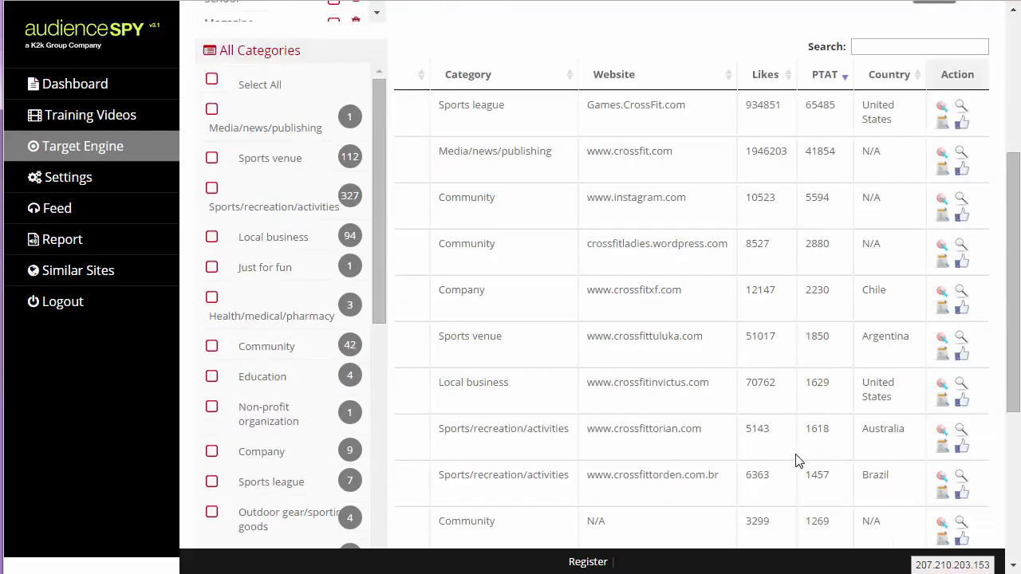
drag(740, 396, 549, 428)
scroll(589, 466, up, 3)
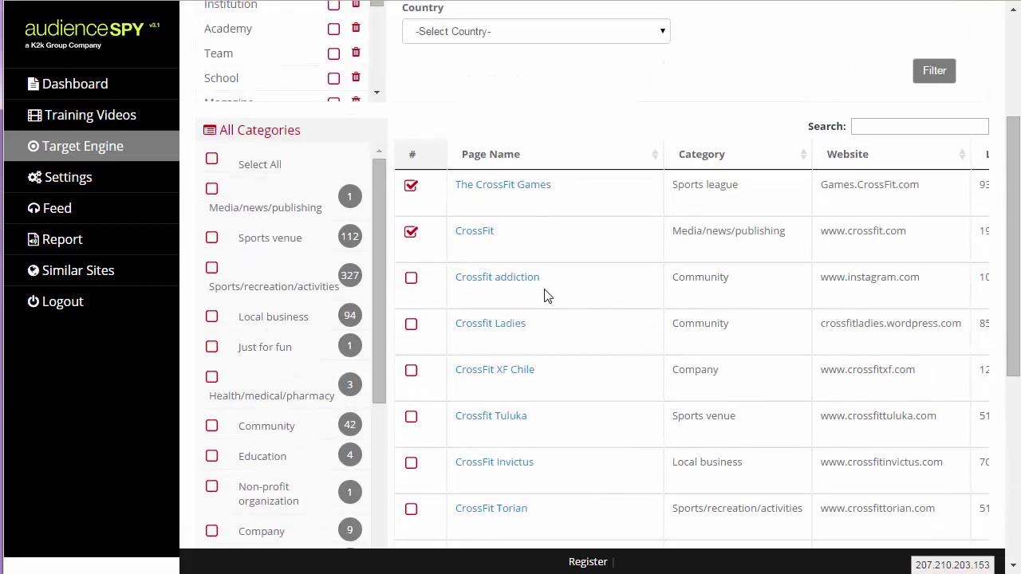
Select the Crossfit addiction page in the results and check its Likes and PTAT
scroll(591, 447, down, 2)
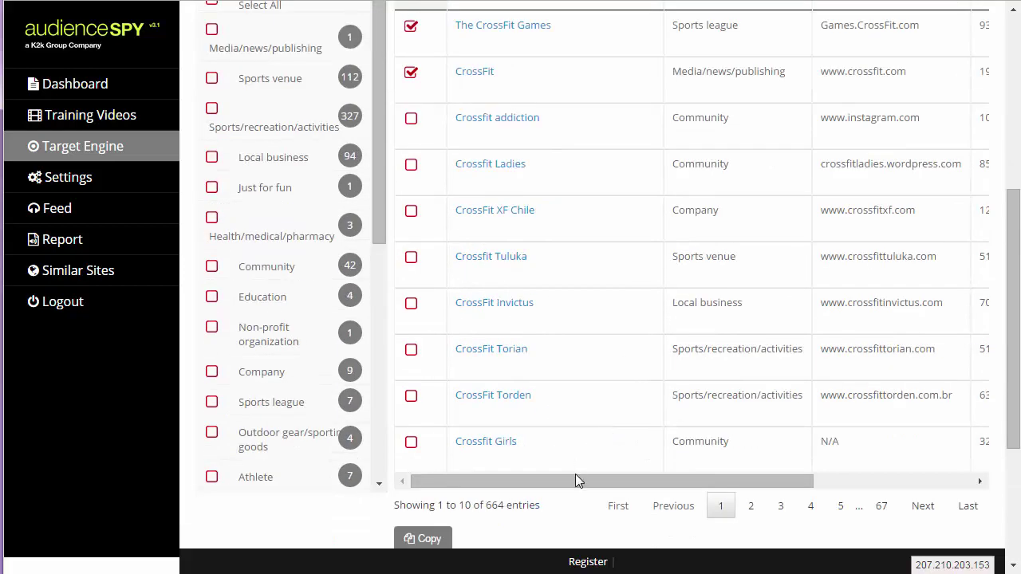
drag(578, 479, 527, 492)
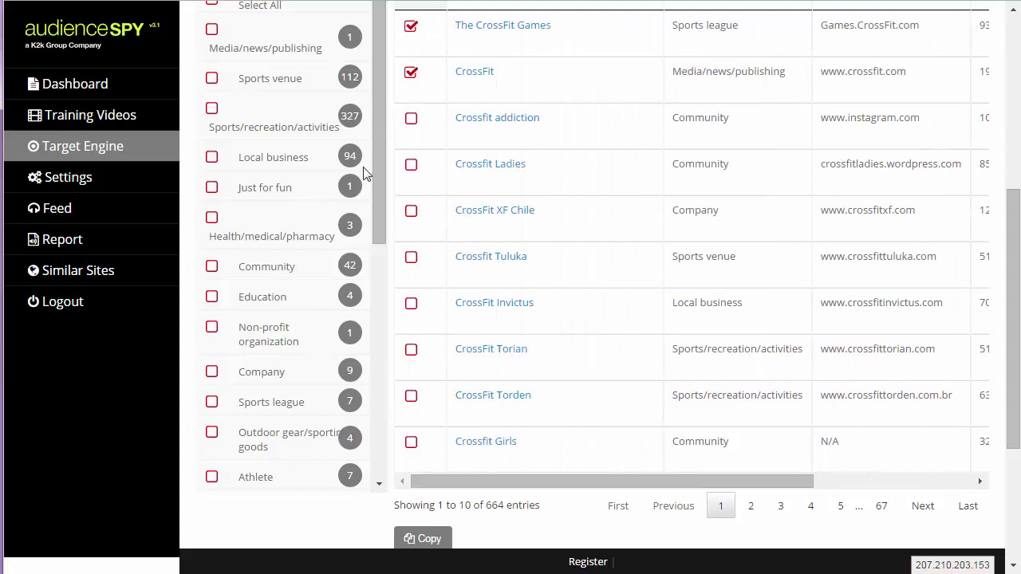
click(411, 118)
drag(574, 483, 736, 488)
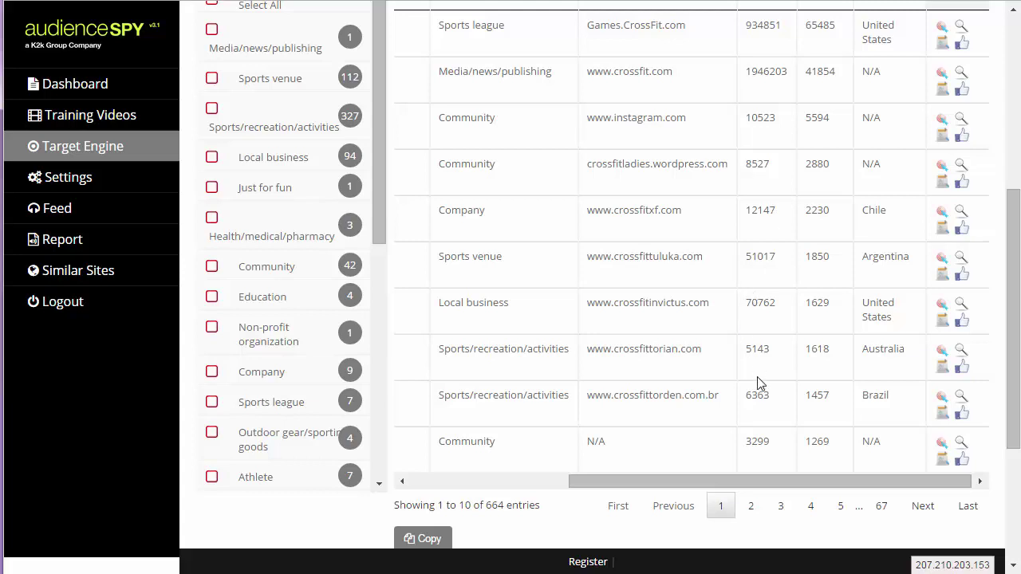
Compare the Likes, PTAT and Country values of the PTAT-sorted results with their page names, down to Crossfit Girls
scroll(798, 183, down, 3)
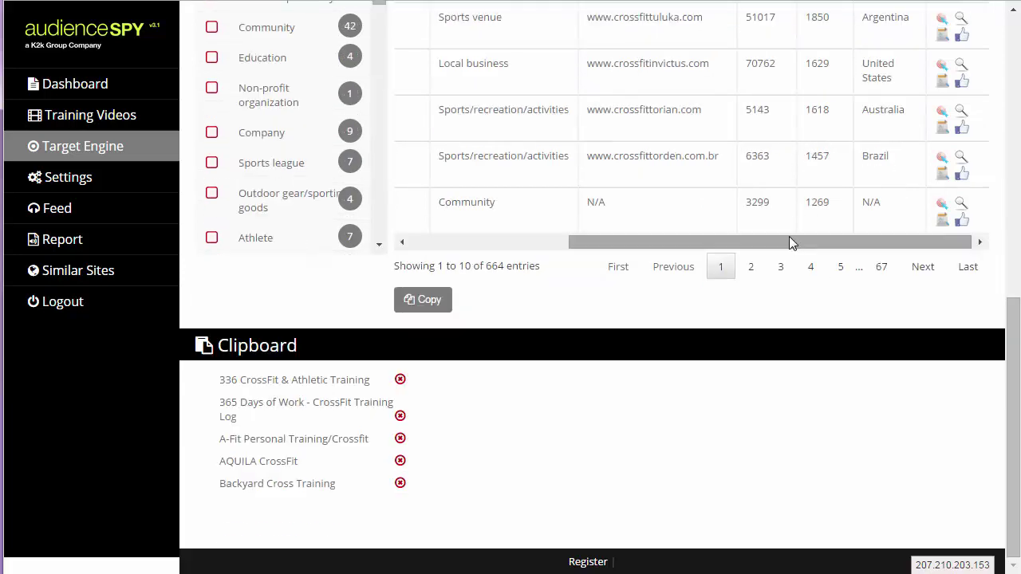
scroll(792, 240, up, 2)
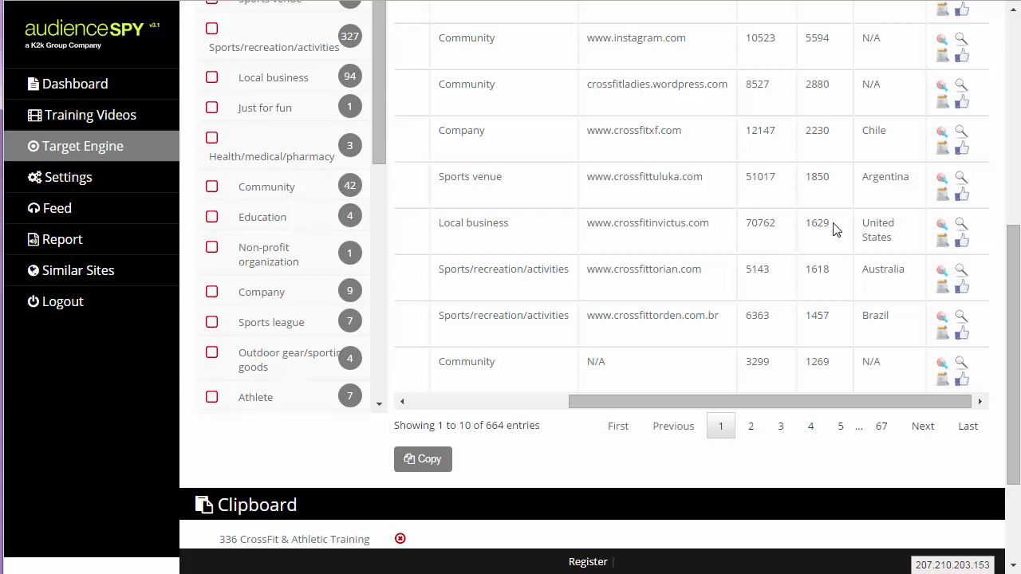
scroll(833, 224, up, 4)
scroll(837, 191, down, 2)
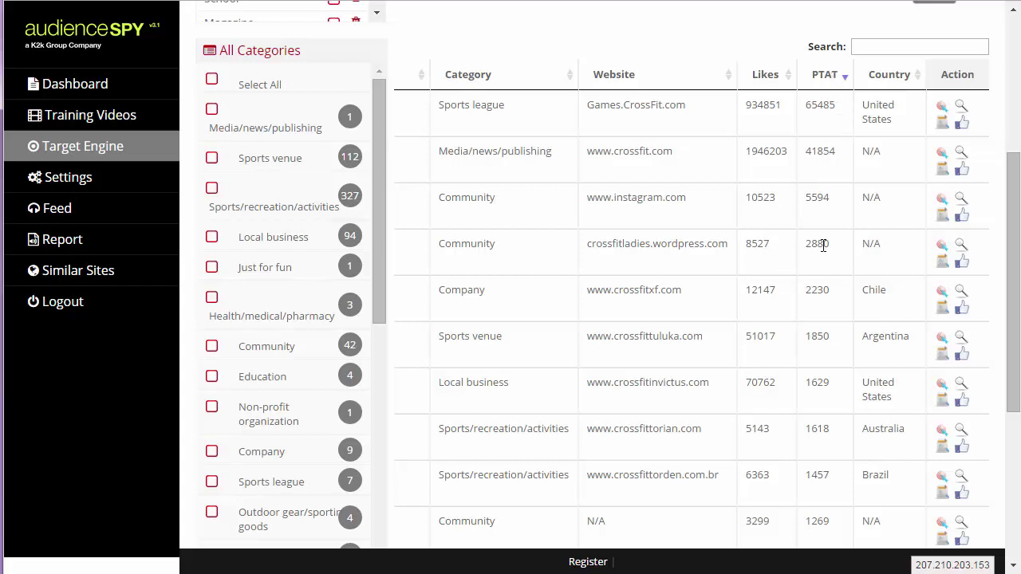
scroll(750, 397, down, 3)
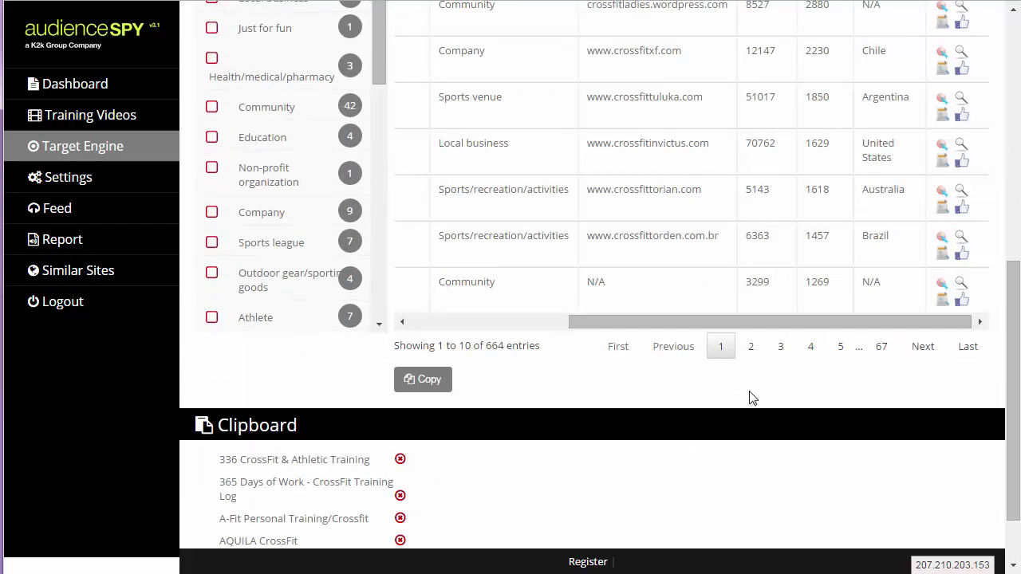
drag(674, 325, 522, 307)
scroll(638, 243, up, 2)
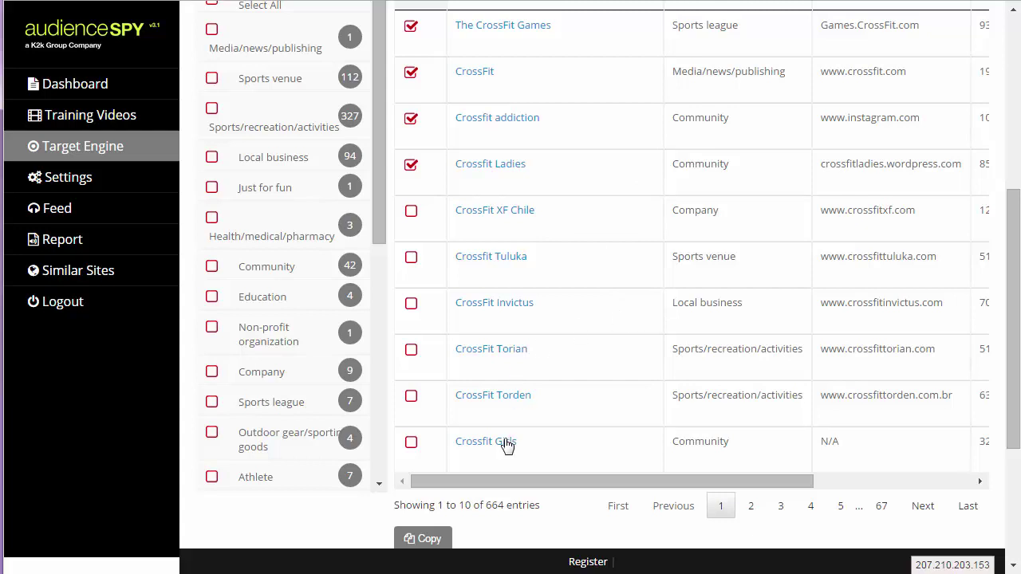
drag(511, 485, 802, 485)
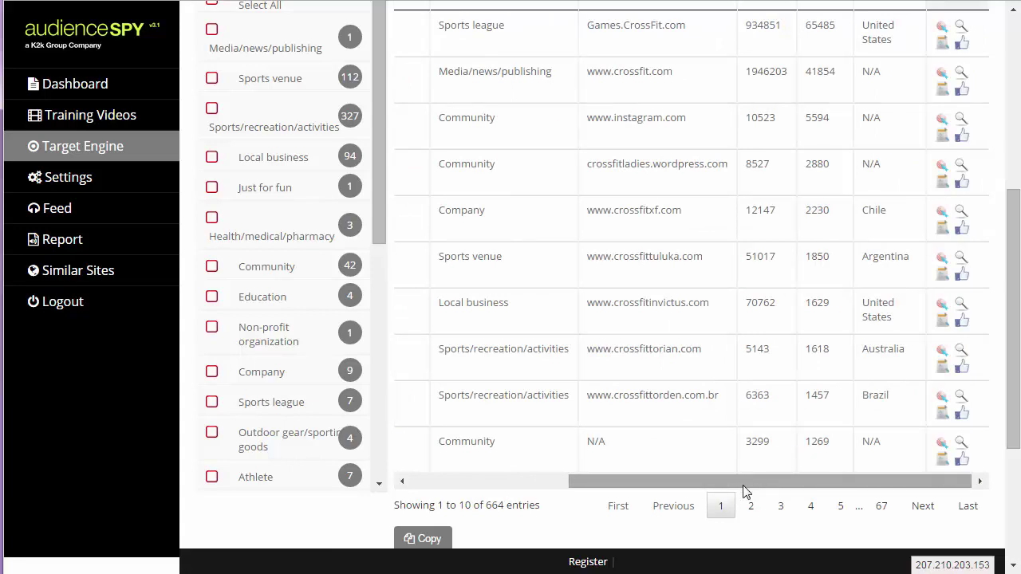
drag(667, 481, 484, 487)
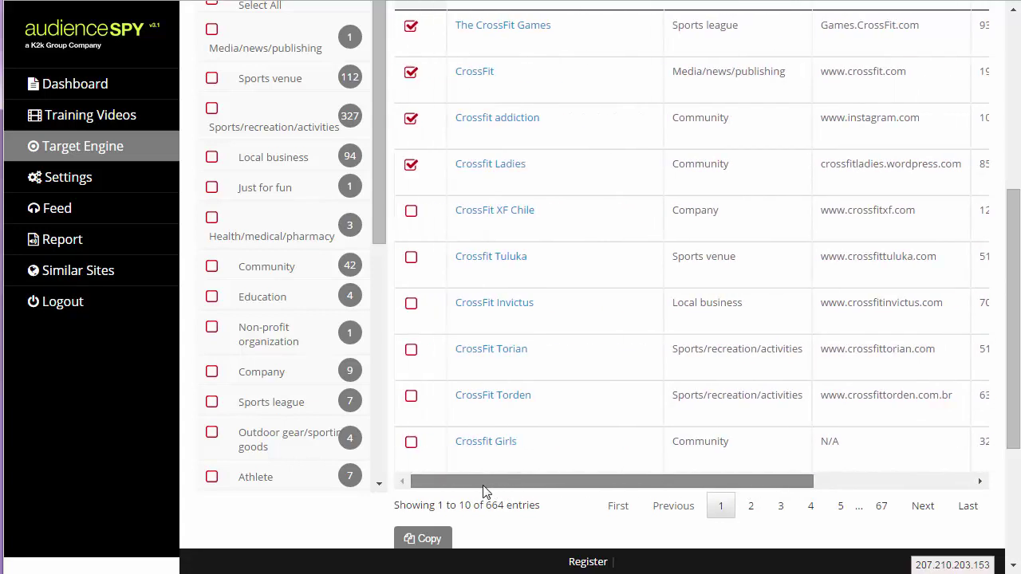
Select the Crossfit Girls page and copy all the selected pages to the clipboard list
click(410, 442)
scroll(527, 442, down, 2)
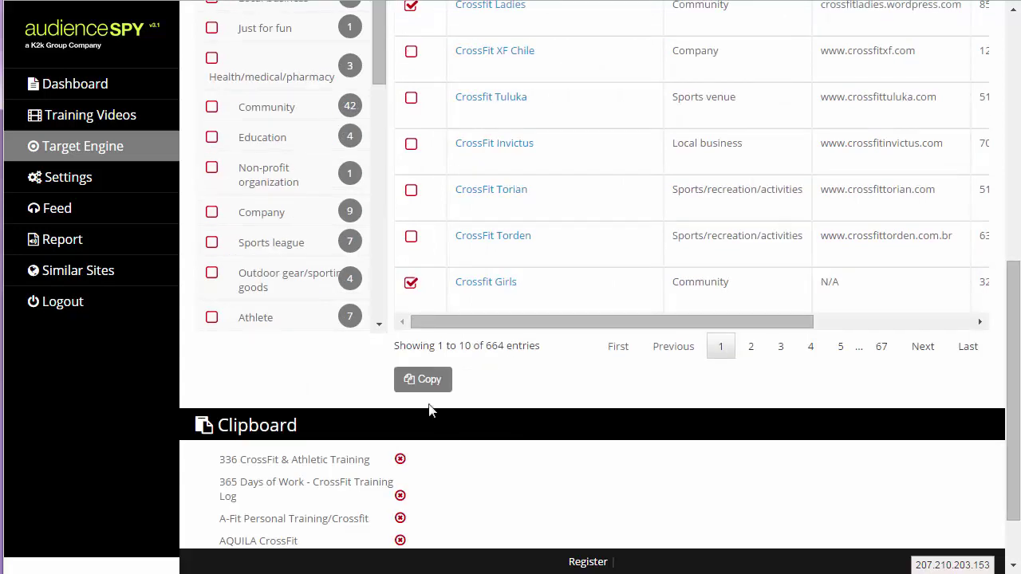
click(429, 379)
scroll(330, 456, down, 1)
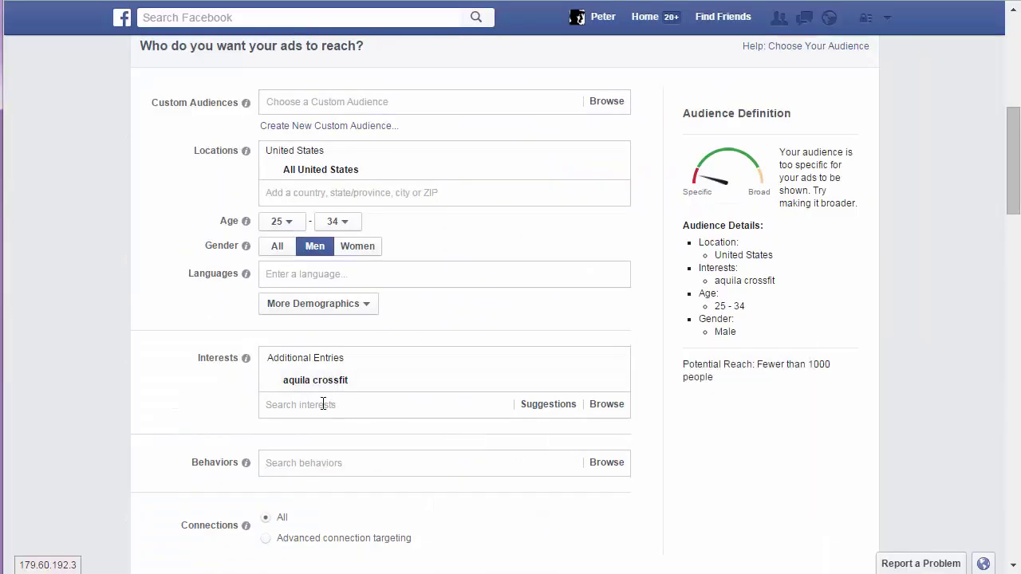
Paste the copied page names as additional interests in the Facebook ad's audience settings
click(323, 404)
right_click(320, 411)
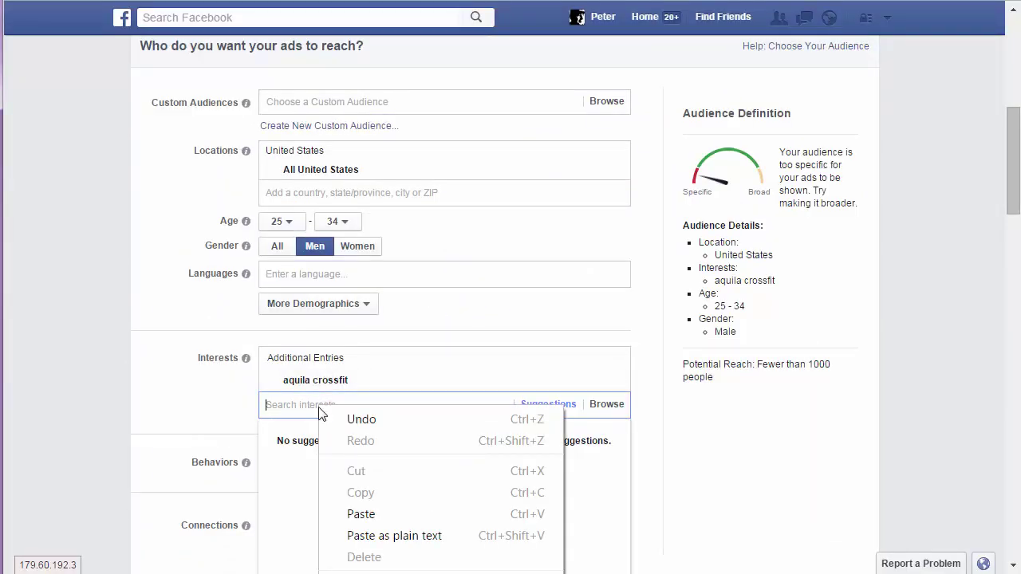
click(383, 514)
key(ctrl+v)
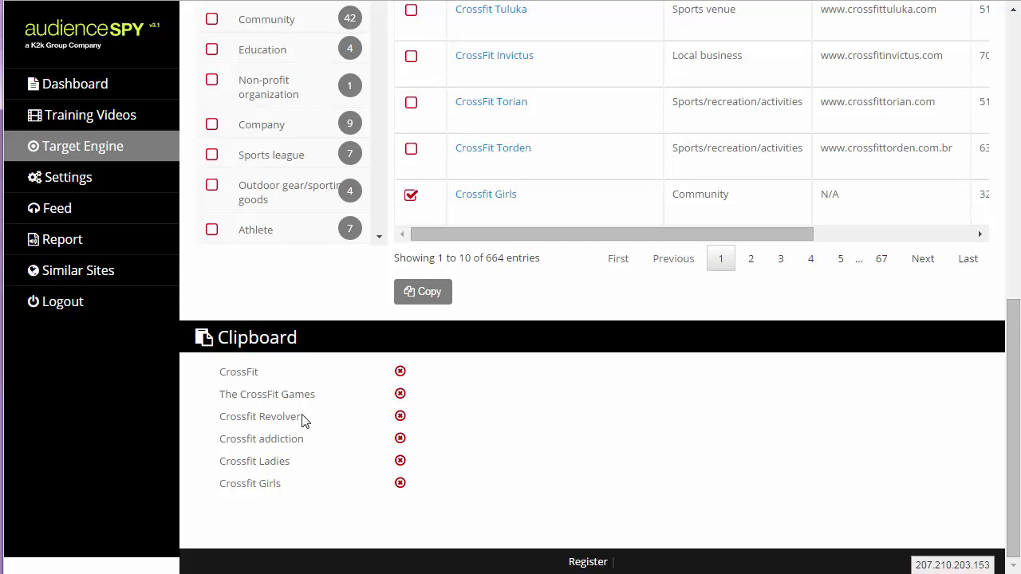
Copy the name Crossfit Revolver from audienceSPY's clipboard list
drag(303, 420, 233, 419)
click(265, 416)
drag(301, 416, 221, 423)
right_click(243, 421)
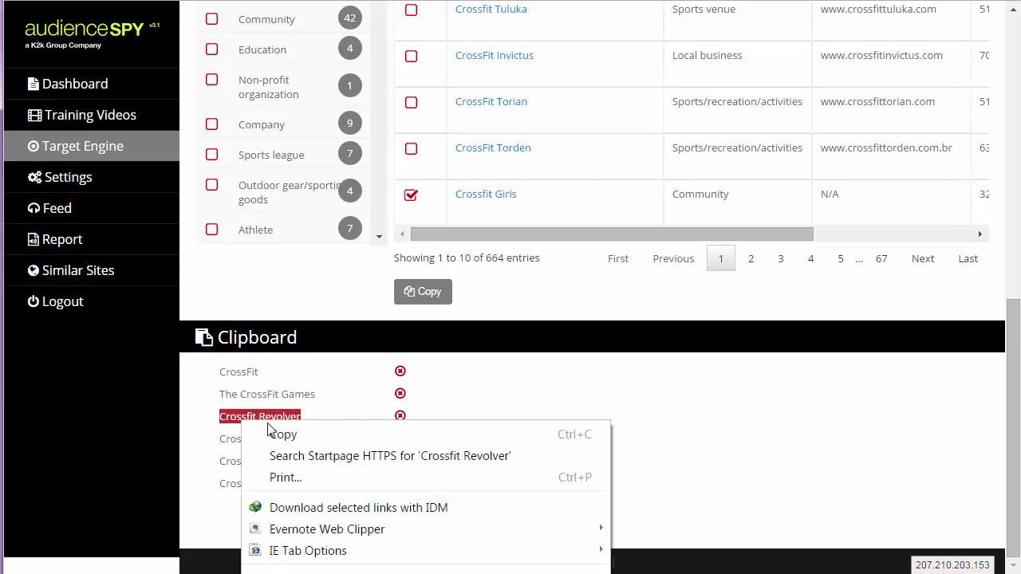
click(272, 431)
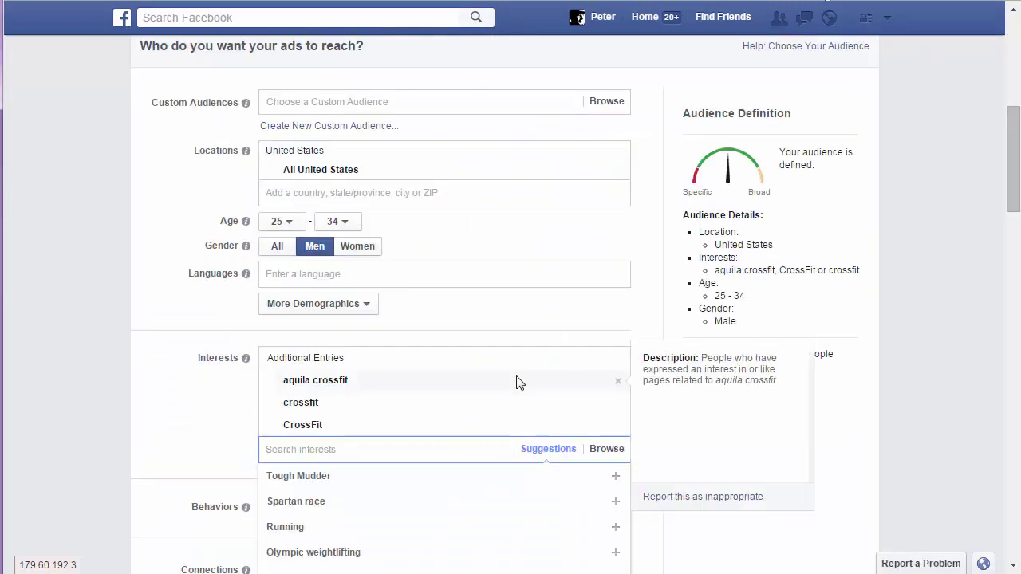
Try to add the copied name Crossfit Revolver to the Facebook ad's interests
right_click(306, 451)
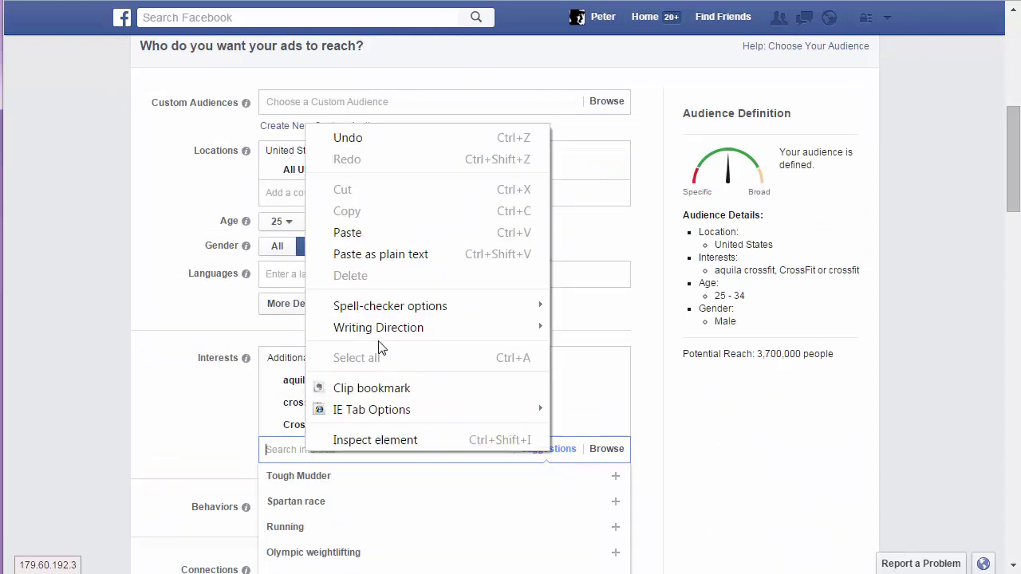
click(386, 233)
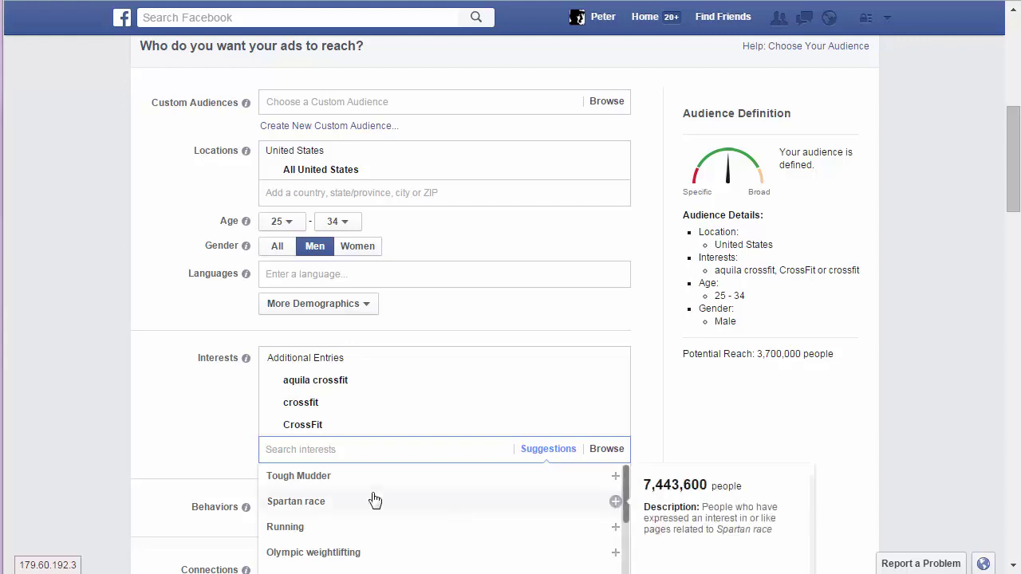
mouse_move(295, 401)
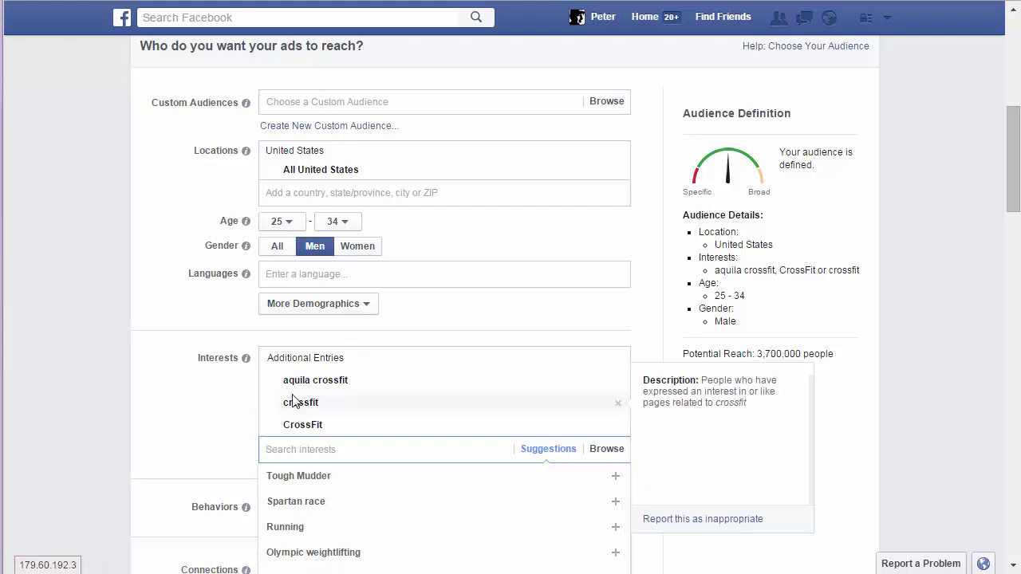
right_click(293, 450)
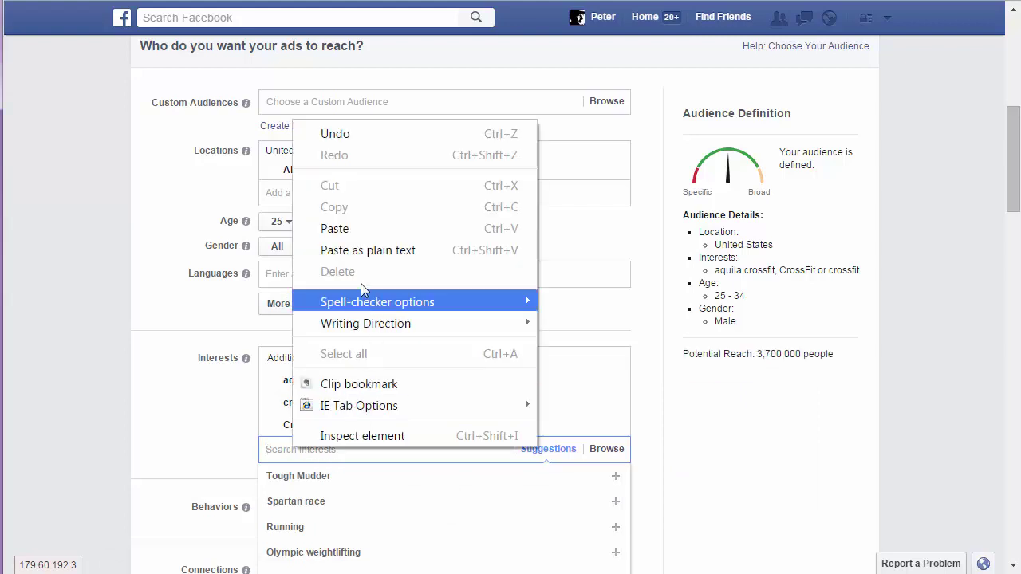
click(363, 231)
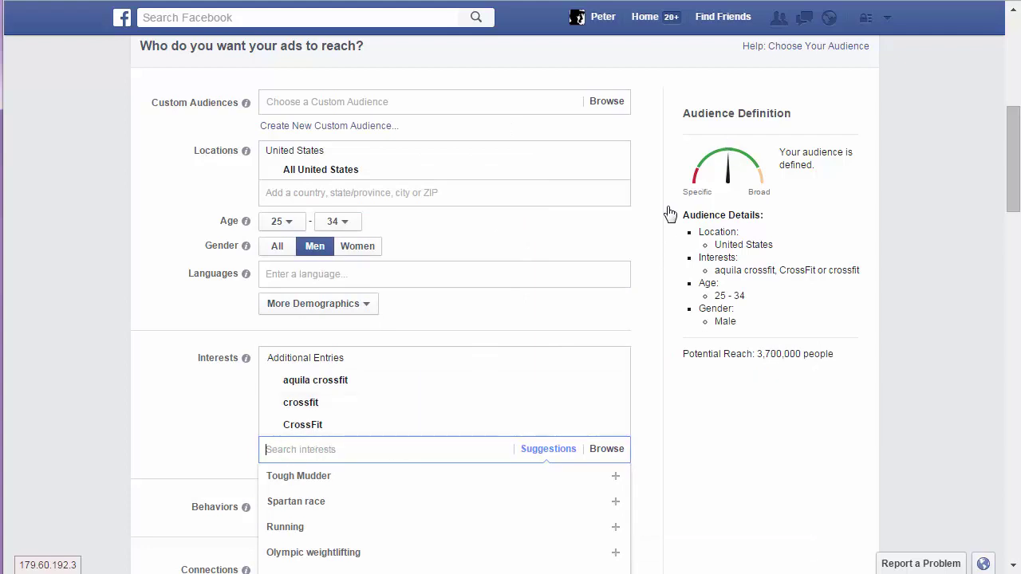
Remove the CrossFit and crossfit entries from the ad's interests, keeping aquila crossfit
mouse_move(572, 407)
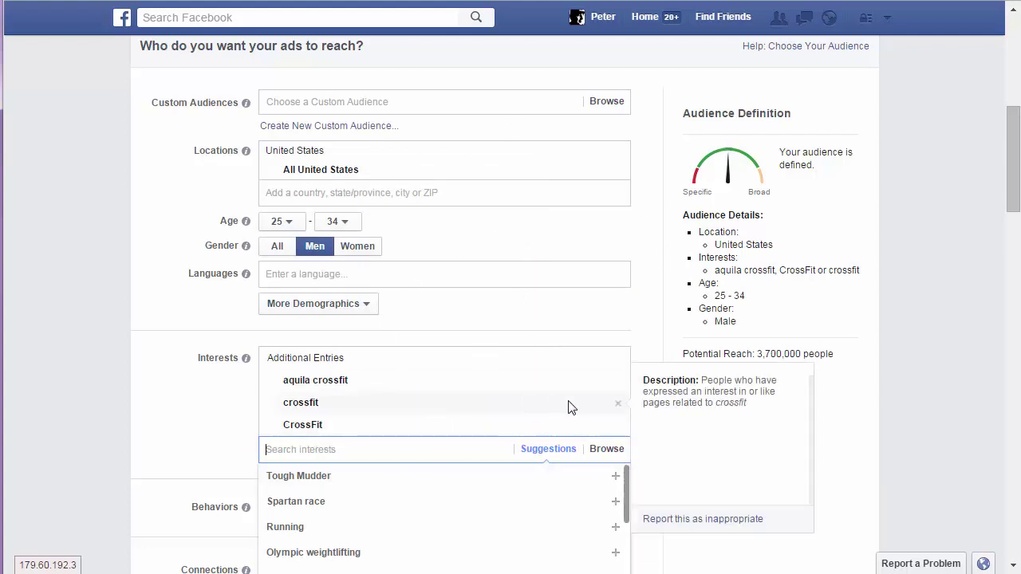
click(616, 424)
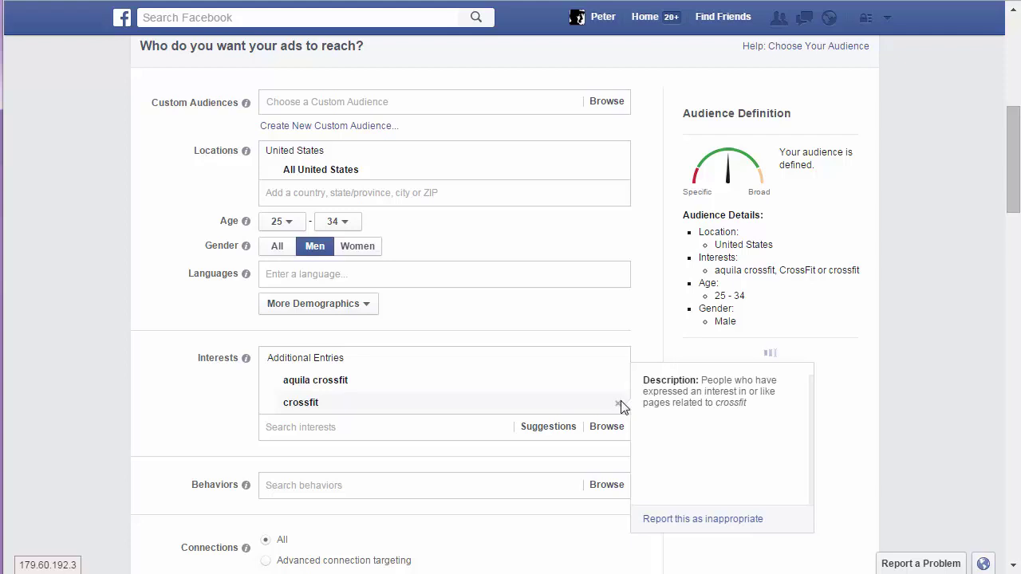
click(616, 404)
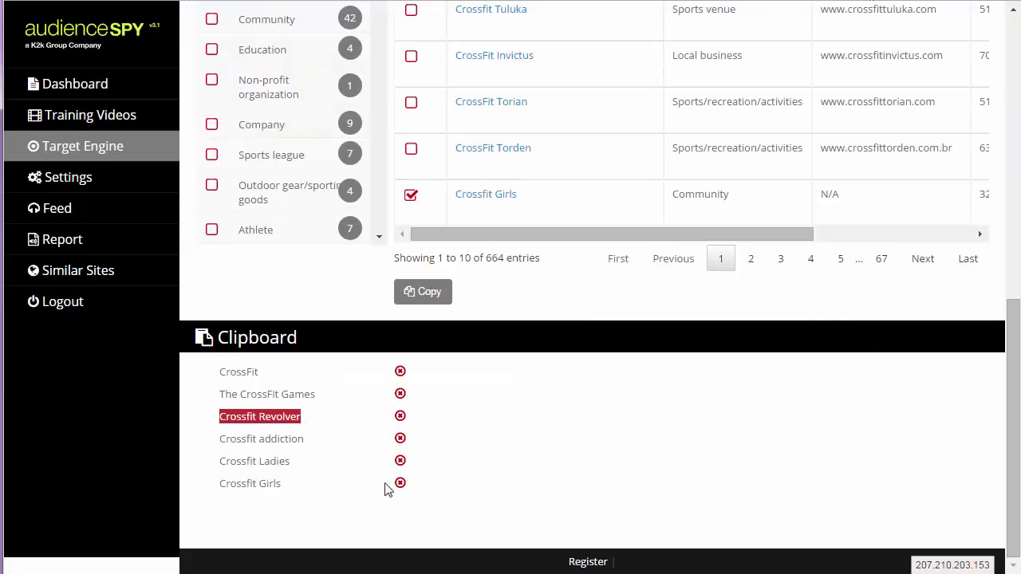
Review the page names in audienceSPY's clipboard list and check their Likes and PTAT values in the results
click(303, 504)
drag(301, 491, 220, 376)
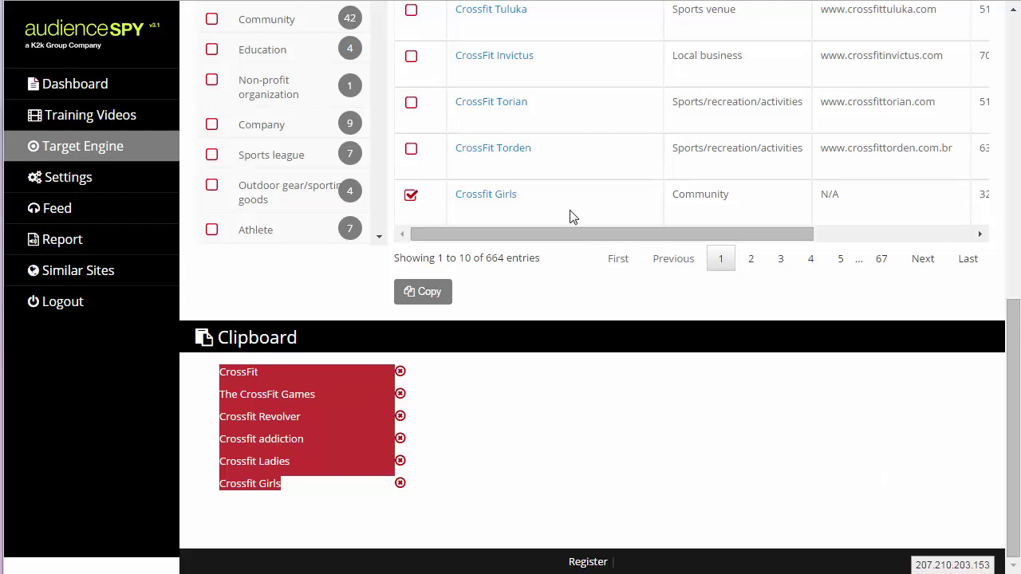
click(603, 311)
scroll(586, 200, up, 3)
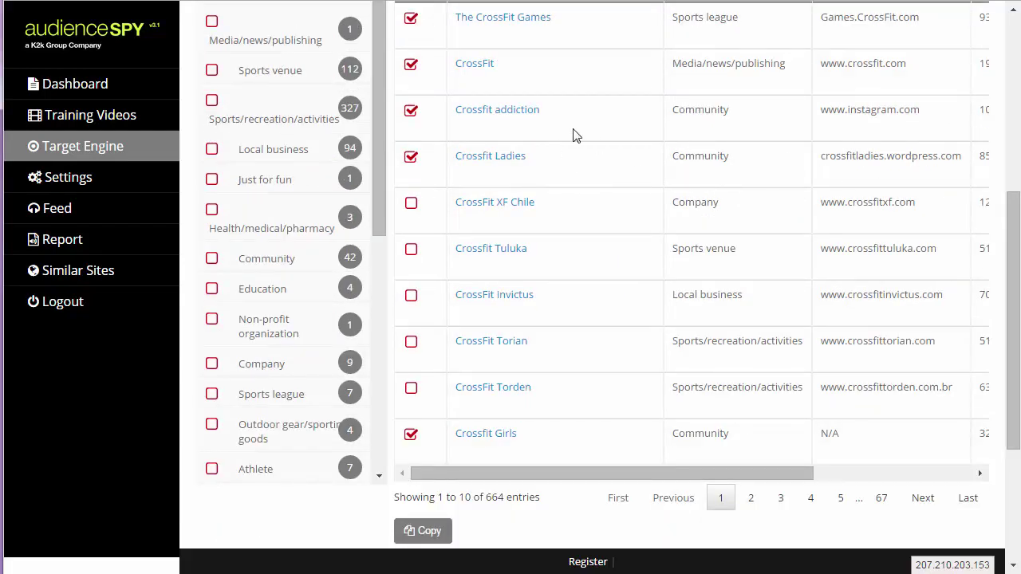
drag(654, 481, 896, 481)
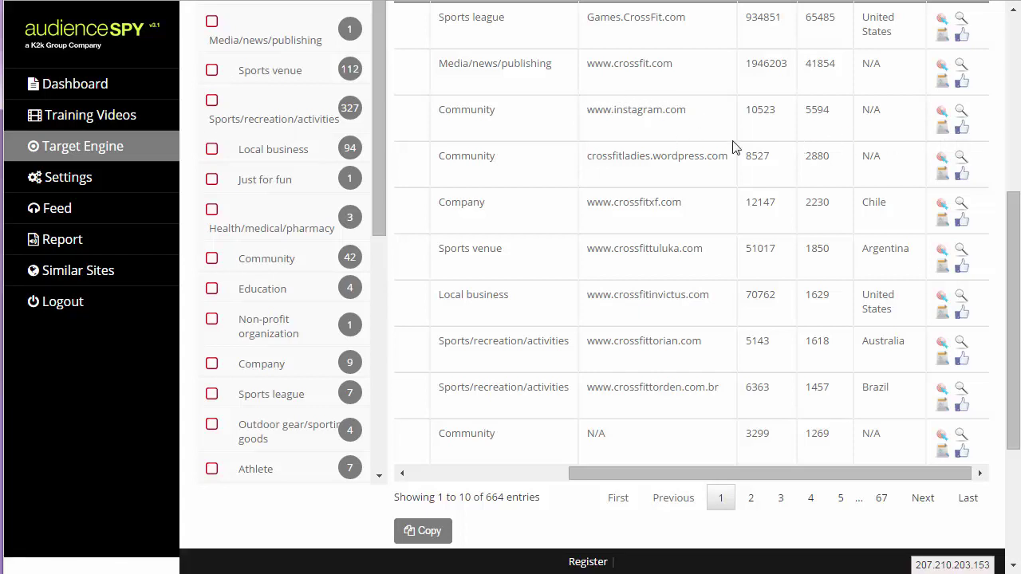
drag(648, 477, 481, 482)
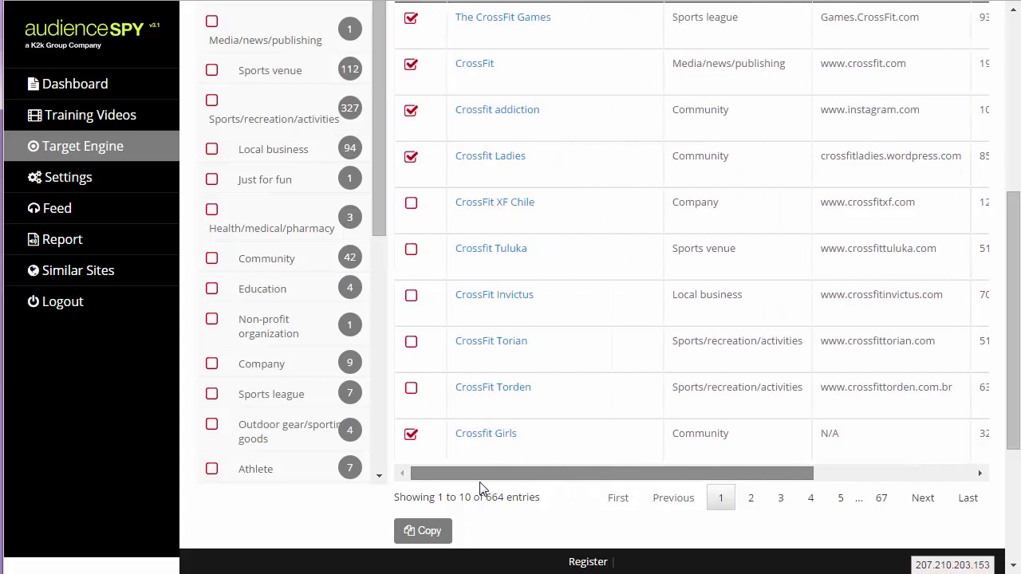
Open the Crossfit addiction Facebook page in a new tab and copy the Instagram web address from its About section
right_click(489, 118)
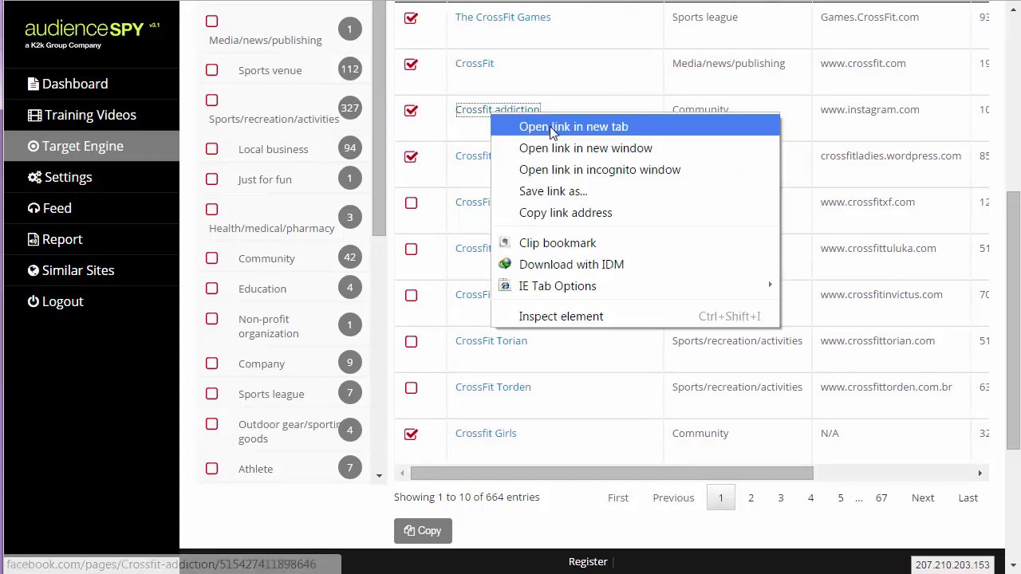
click(561, 128)
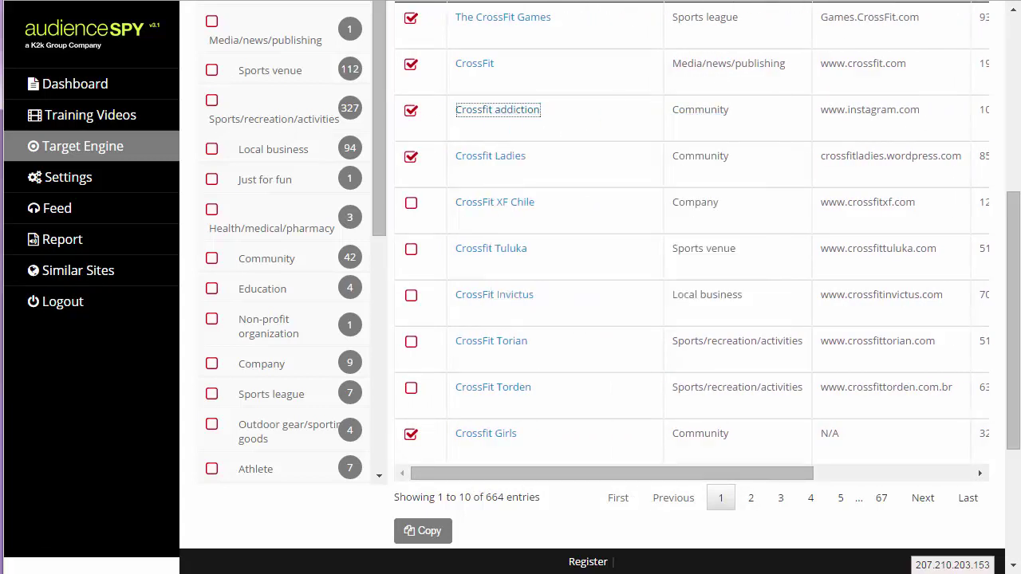
key(ctrl+Tab)
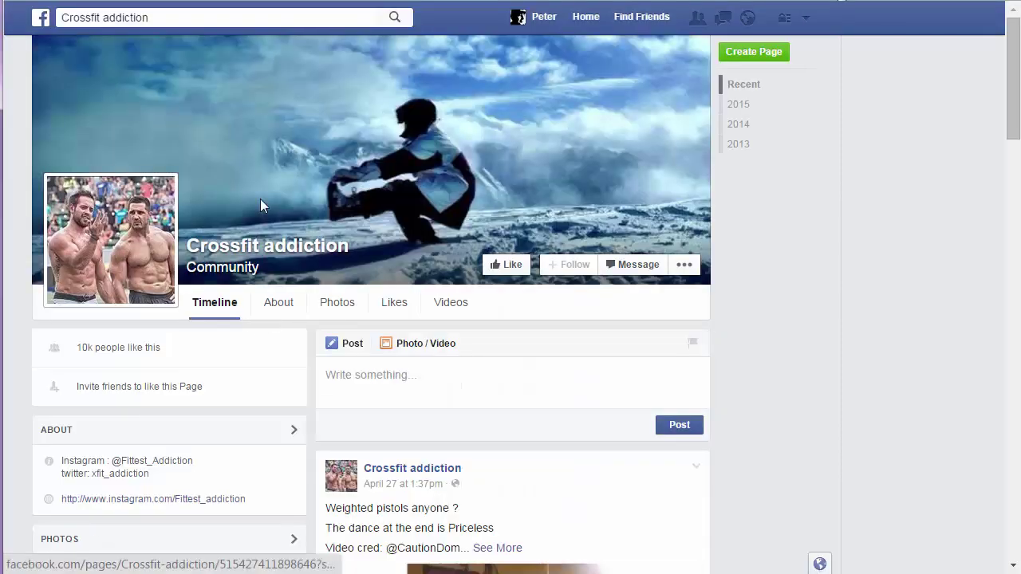
scroll(263, 388, down, 1)
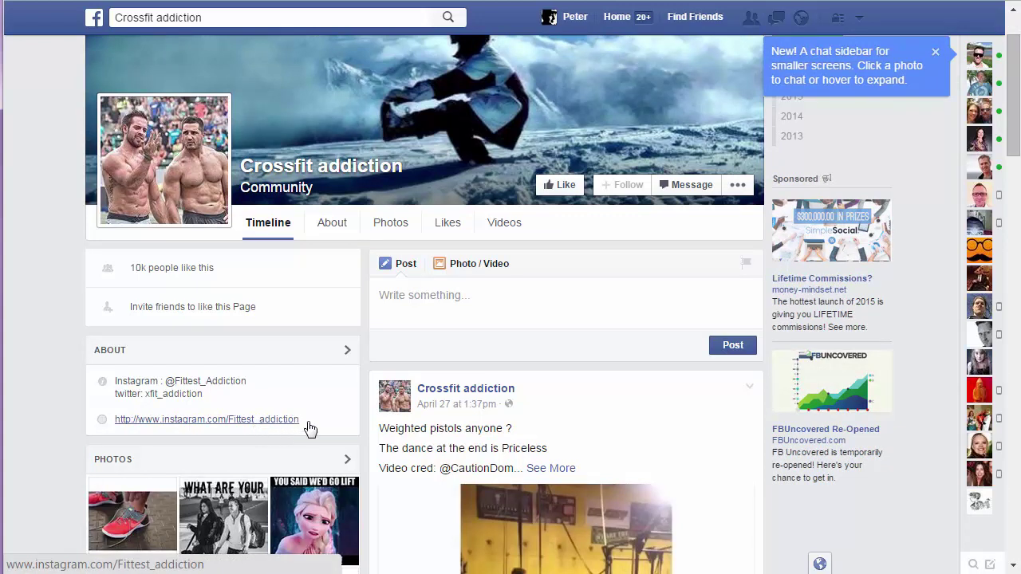
drag(310, 428, 200, 429)
right_click(212, 421)
click(307, 517)
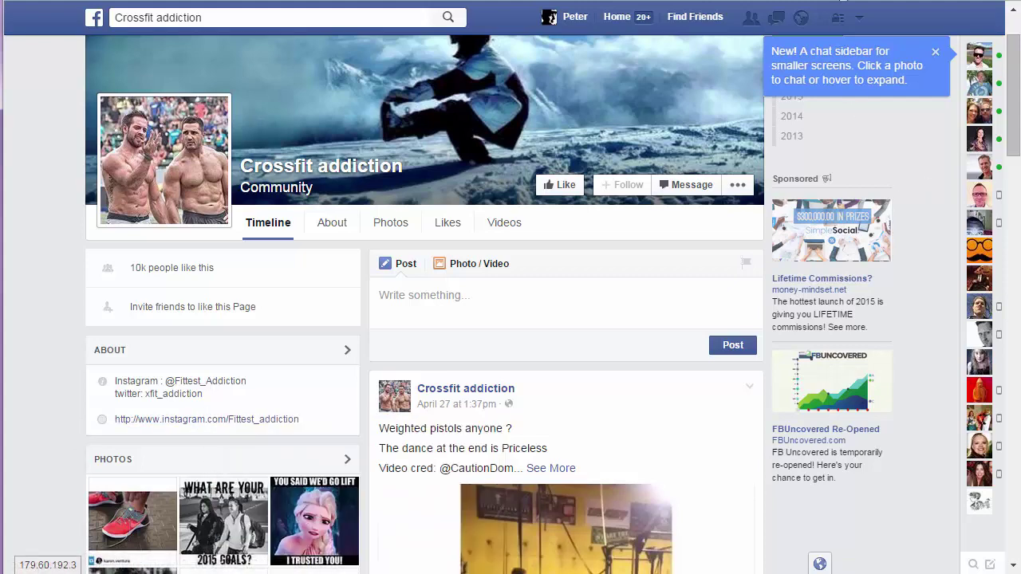
Switch to the Facebook ad's audience settings and paste the copied Instagram address into the interests search
key(ctrl+w)
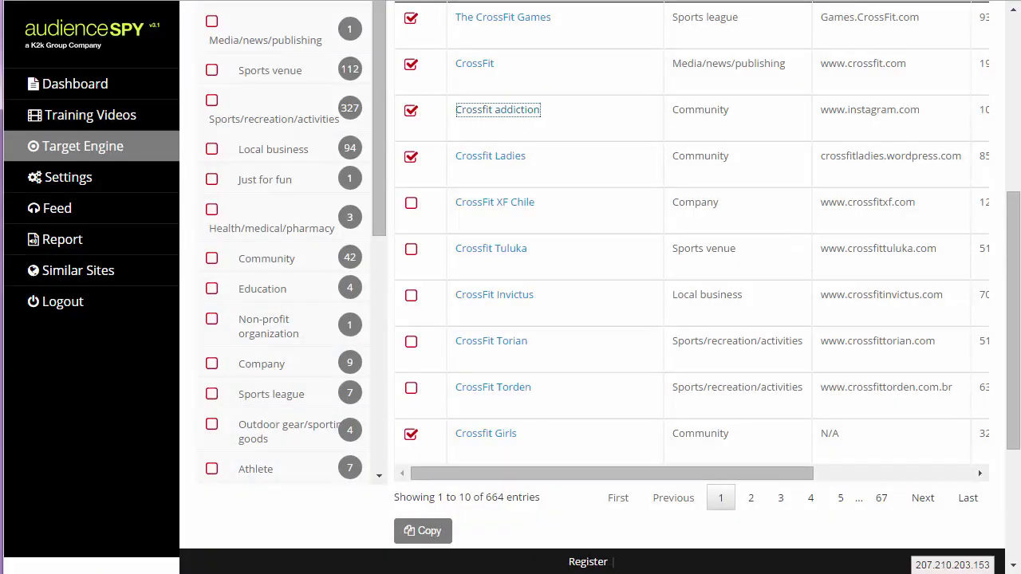
key(ctrl+Tab)
key(ctrl+Tab)
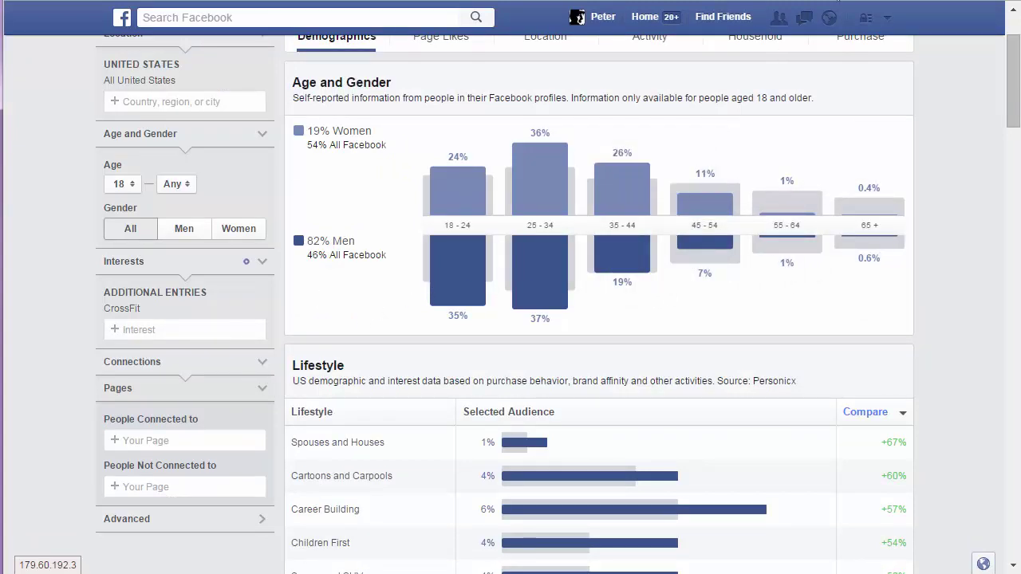
key(ctrl+Tab)
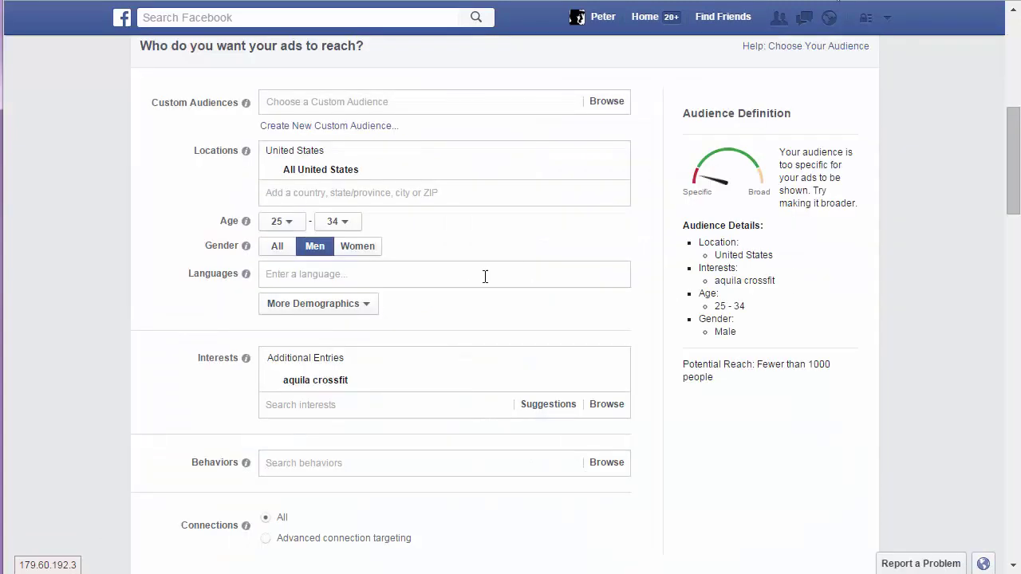
click(316, 404)
right_click(320, 405)
click(377, 511)
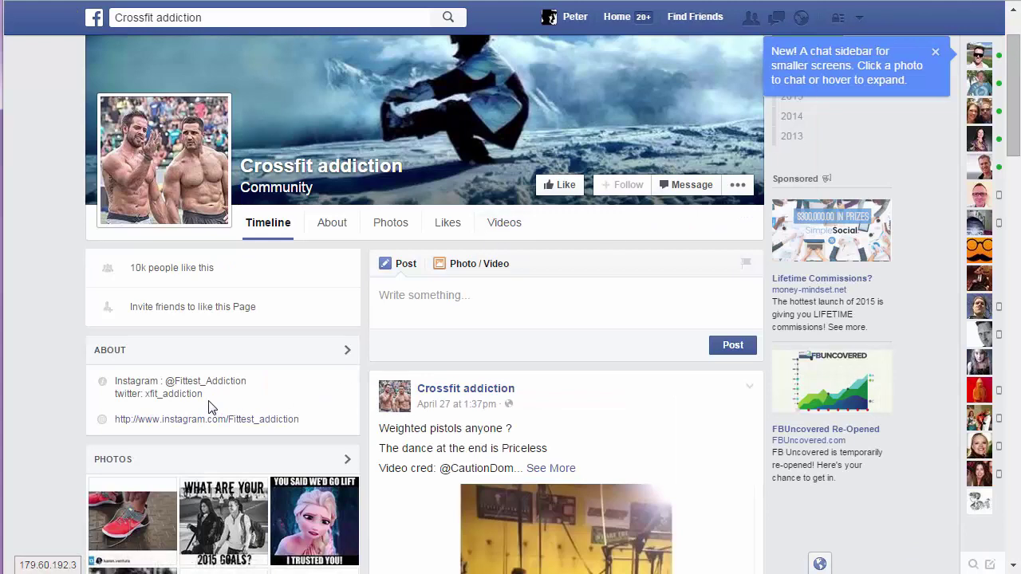
Examine the Crossfit addiction page's Timeline, About and Likes sections, and close the page
scroll(462, 383, down, 1)
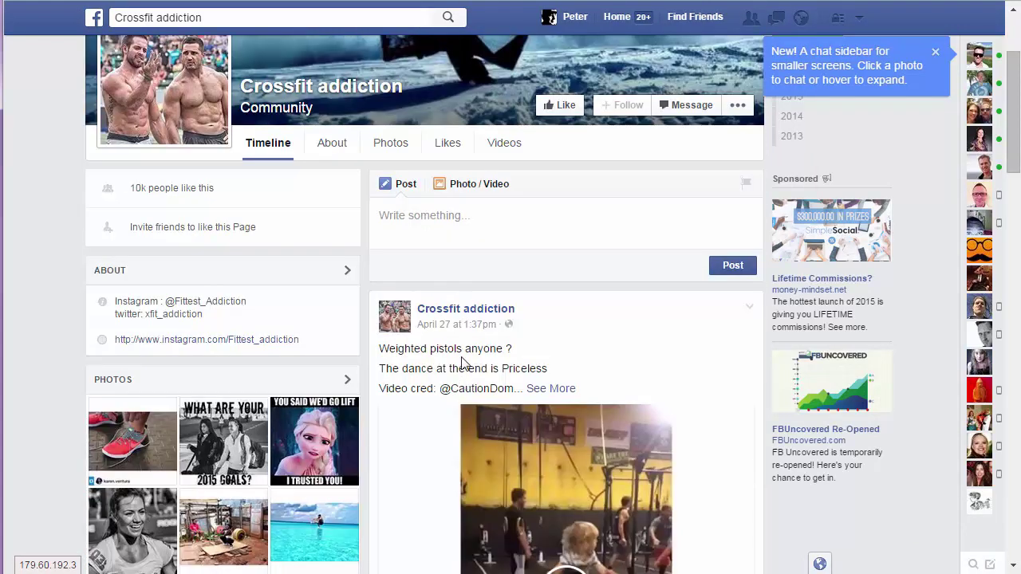
scroll(463, 363, up, 2)
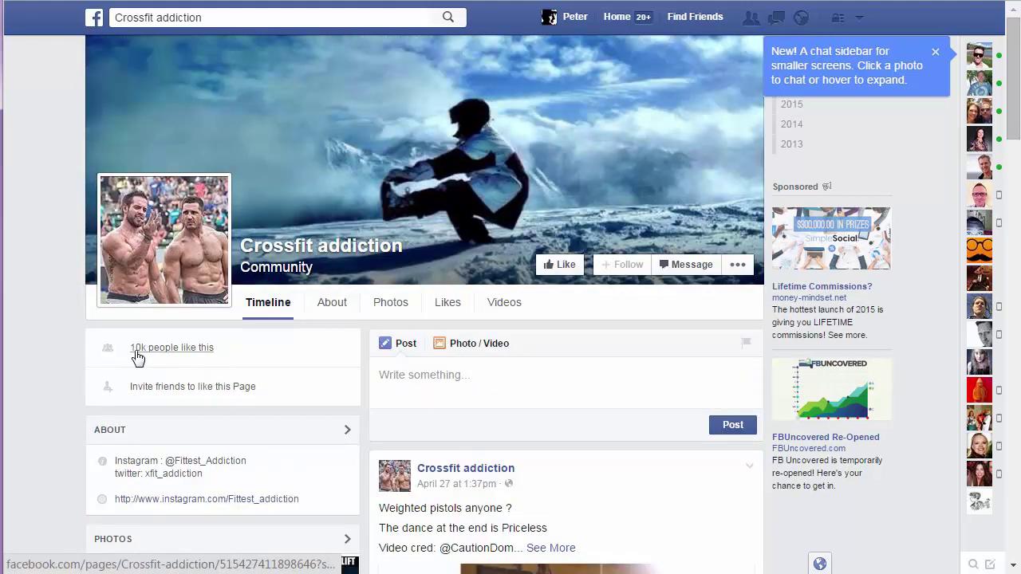
click(331, 304)
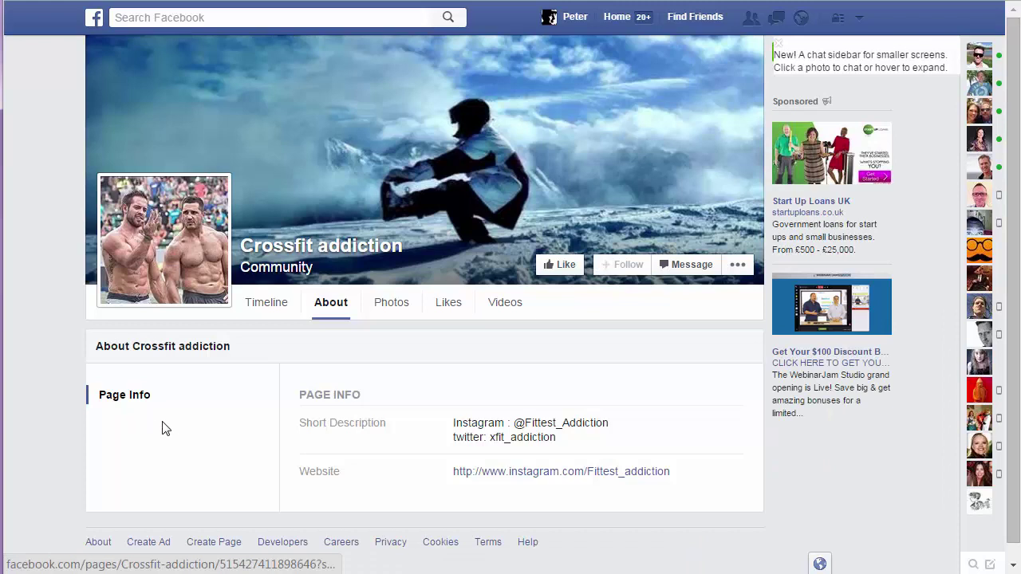
scroll(184, 442, down, 1)
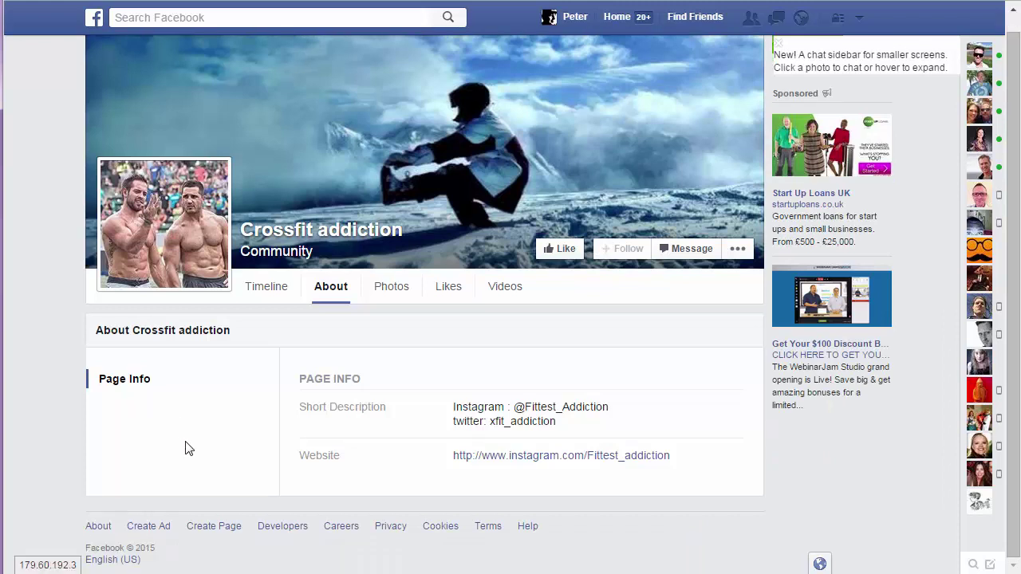
click(447, 297)
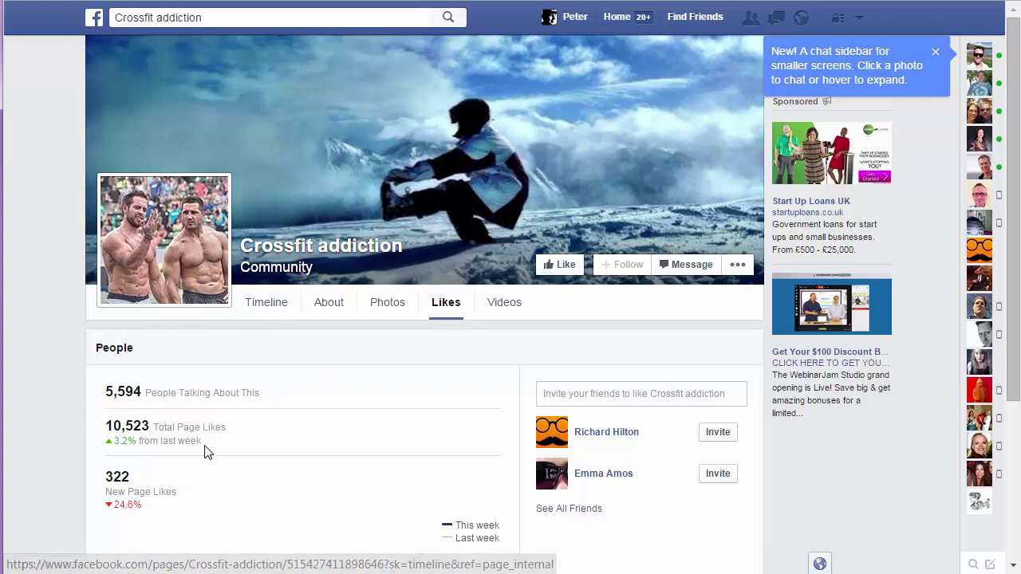
click(270, 304)
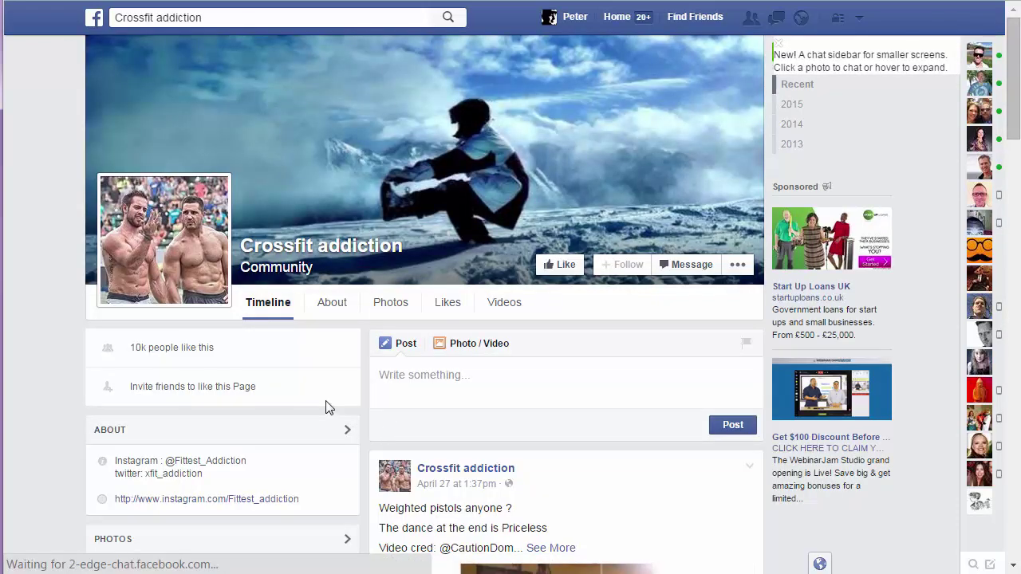
scroll(327, 407, down, 1)
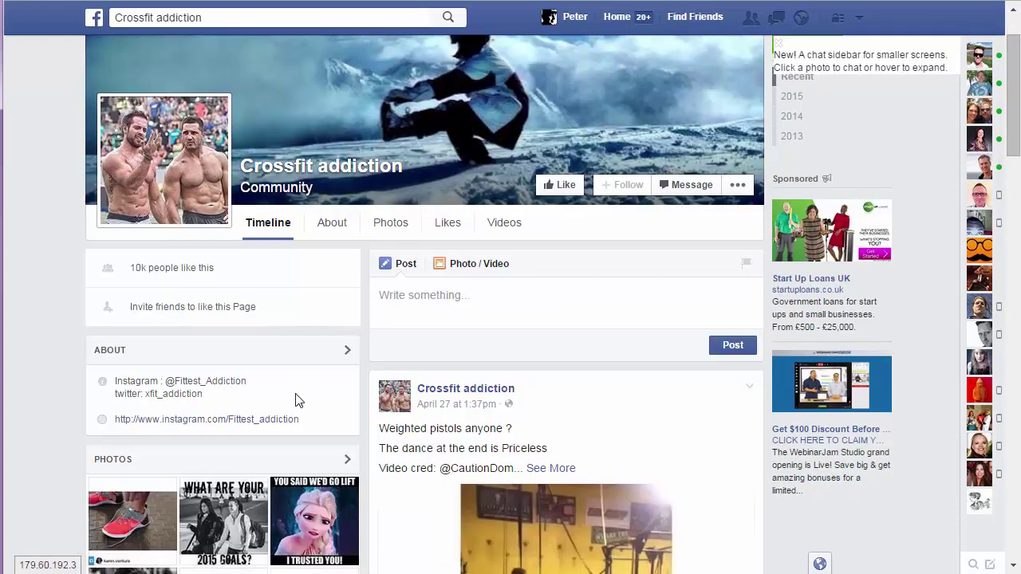
scroll(300, 400, down, 1)
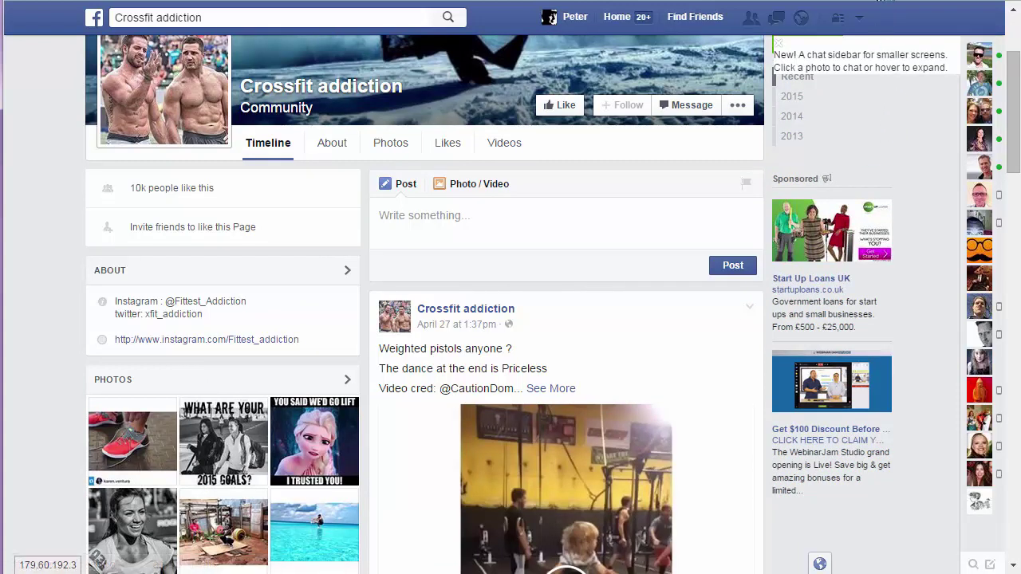
key(ctrl+w)
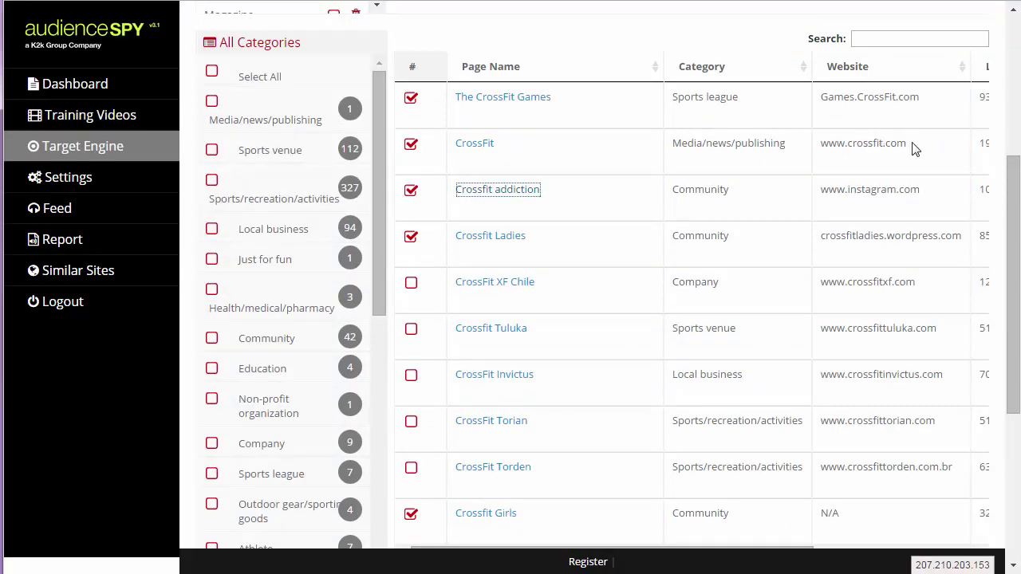
Highlight the website addresses of CrossFit and Crossfit Ladies in the results, and open the Crossfit Ladies Facebook page in a new tab
drag(915, 149, 826, 156)
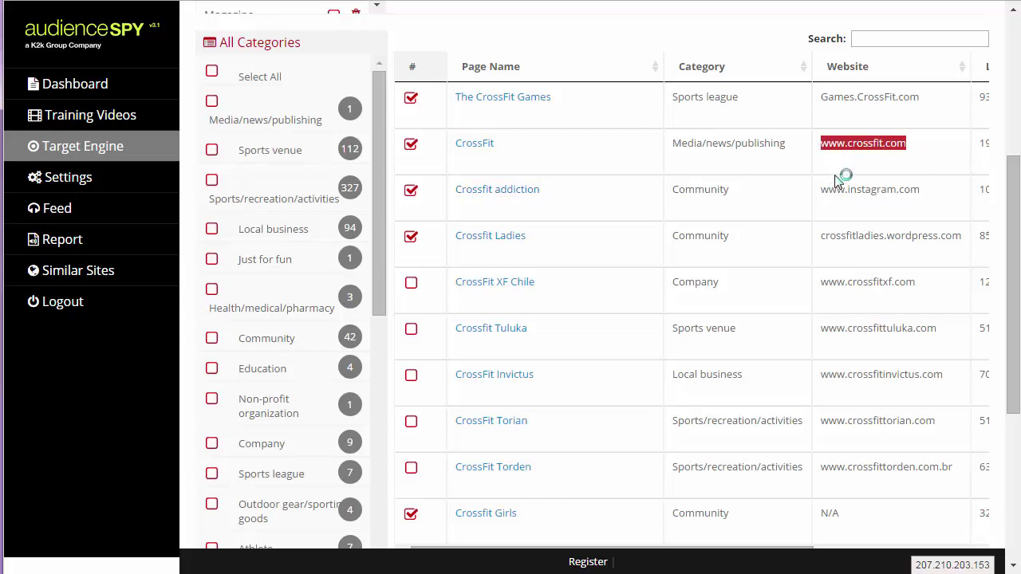
click(853, 237)
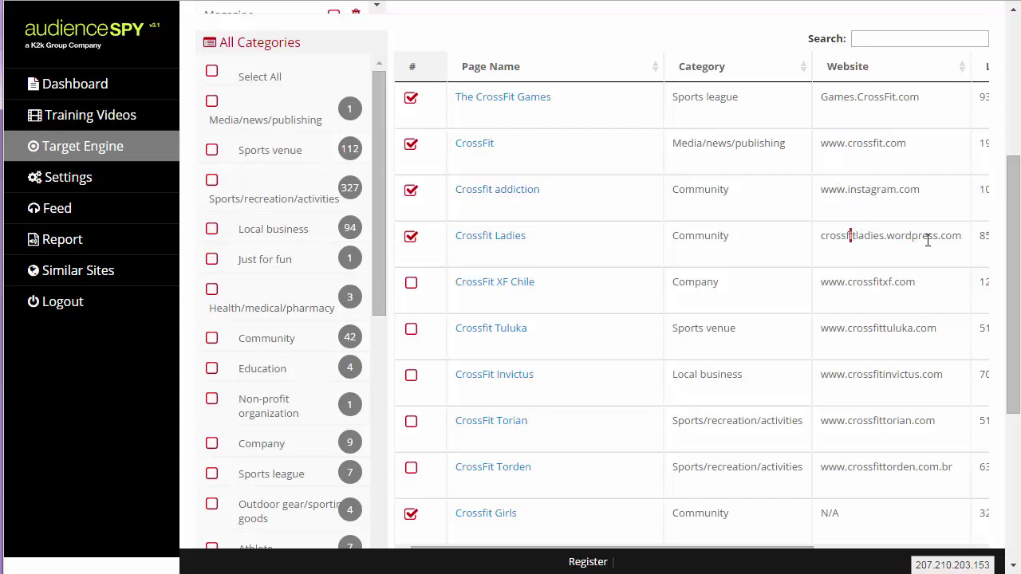
drag(955, 239, 826, 246)
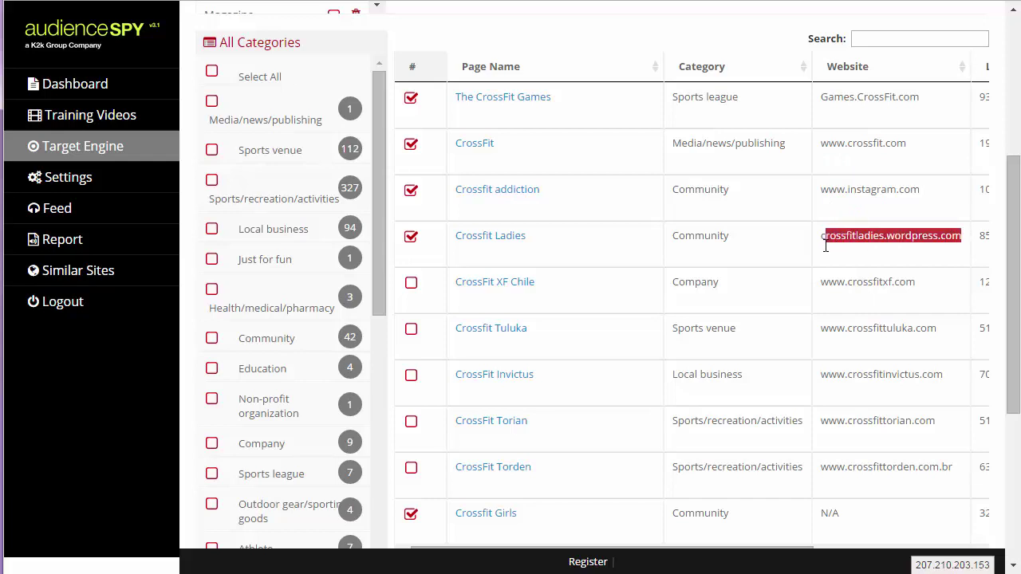
right_click(501, 240)
click(559, 256)
key(ctrl+Tab)
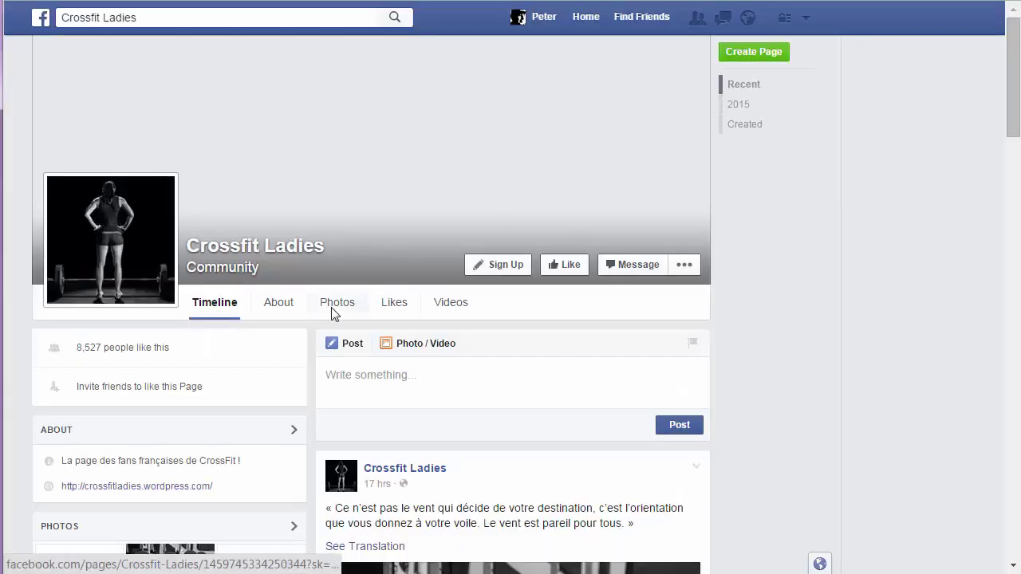
Review the Crossfit Ladies page's posts and About section, copy its web address, and return to the audienceSPY results
scroll(319, 318, down, 1)
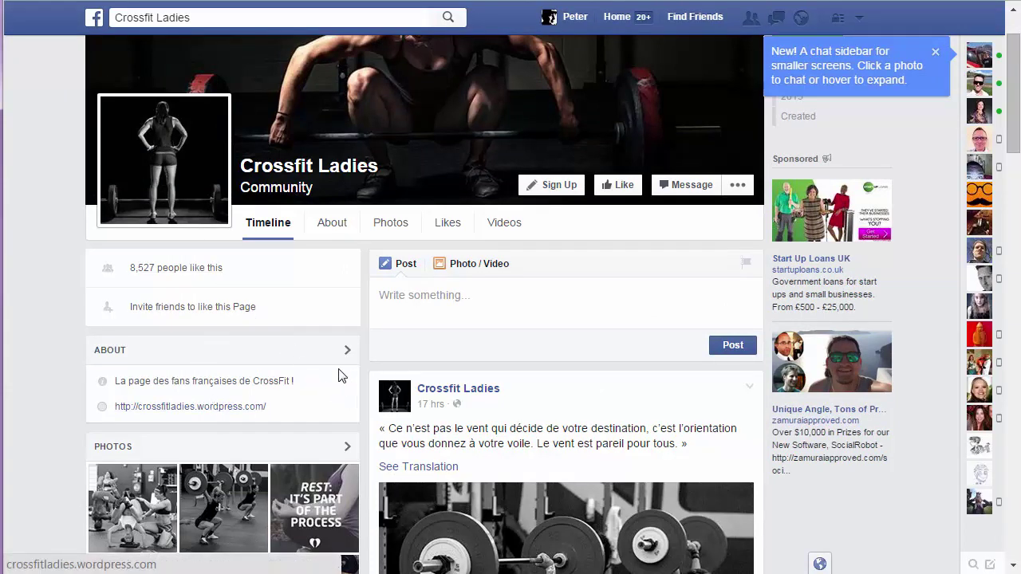
scroll(337, 373, down, 3)
scroll(332, 379, up, 3)
drag(243, 409, 233, 422)
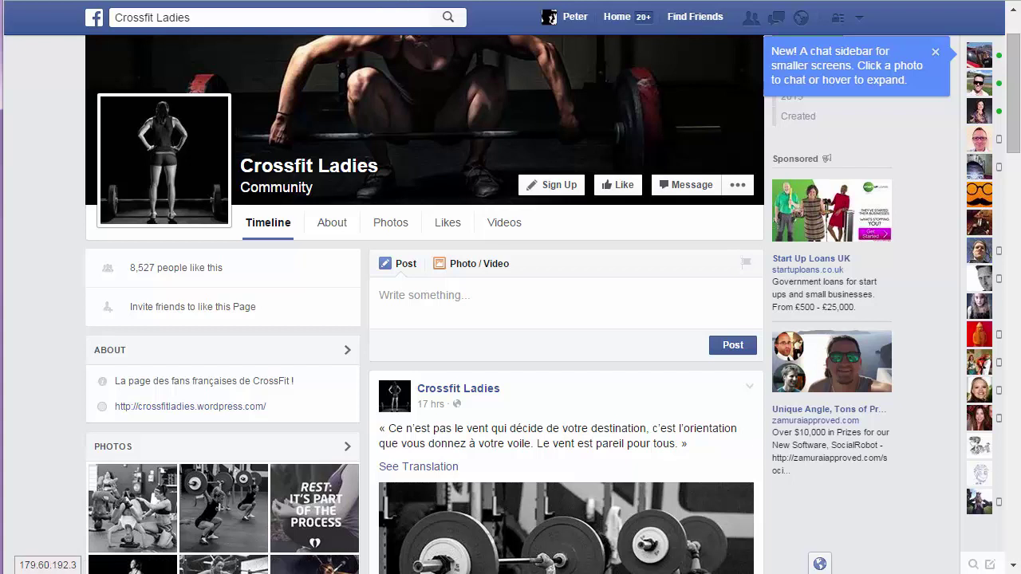
right_click(312, 16)
click(358, 33)
key(ctrl+w)
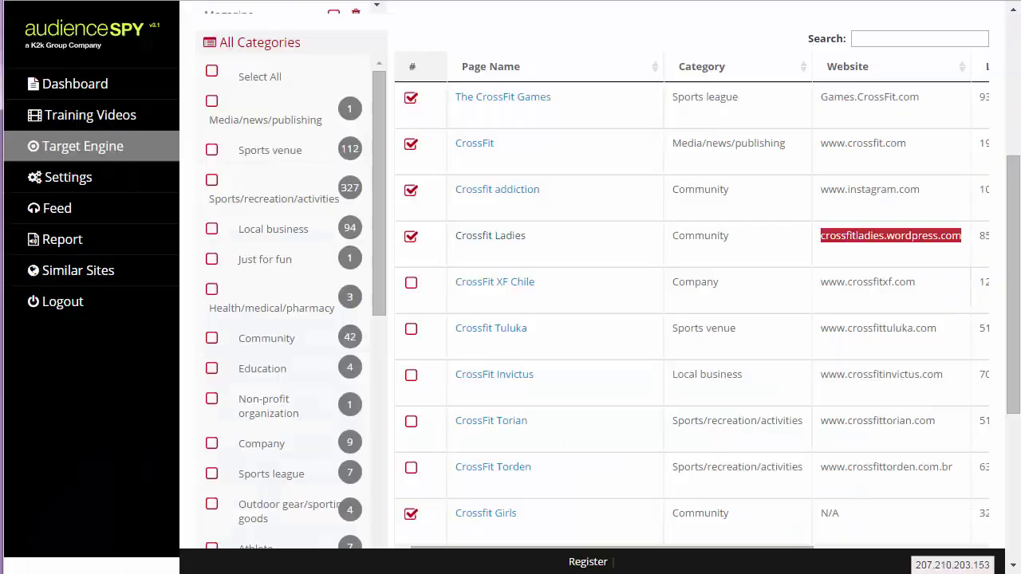
Switch to Facebook Audience Insights, try to paste the copied address as an interest, and close the Crossfit Ladies page
key(ctrl+Tab)
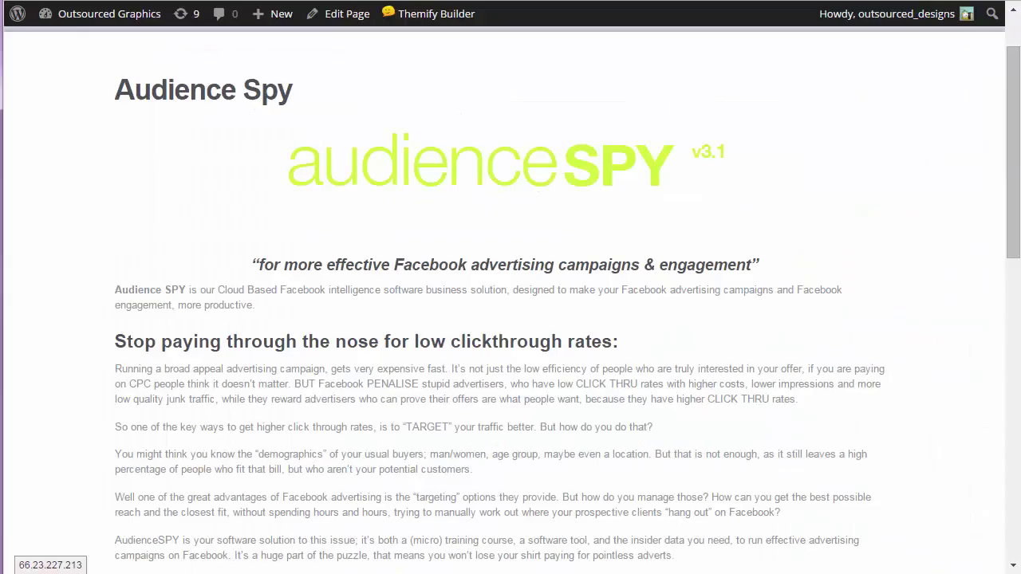
key(ctrl+Tab)
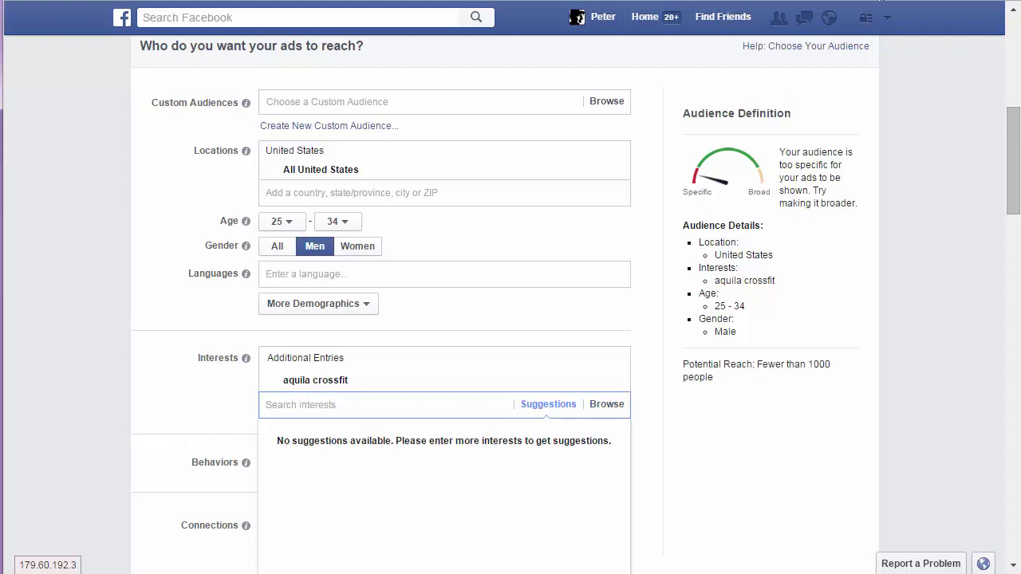
key(ctrl+Tab)
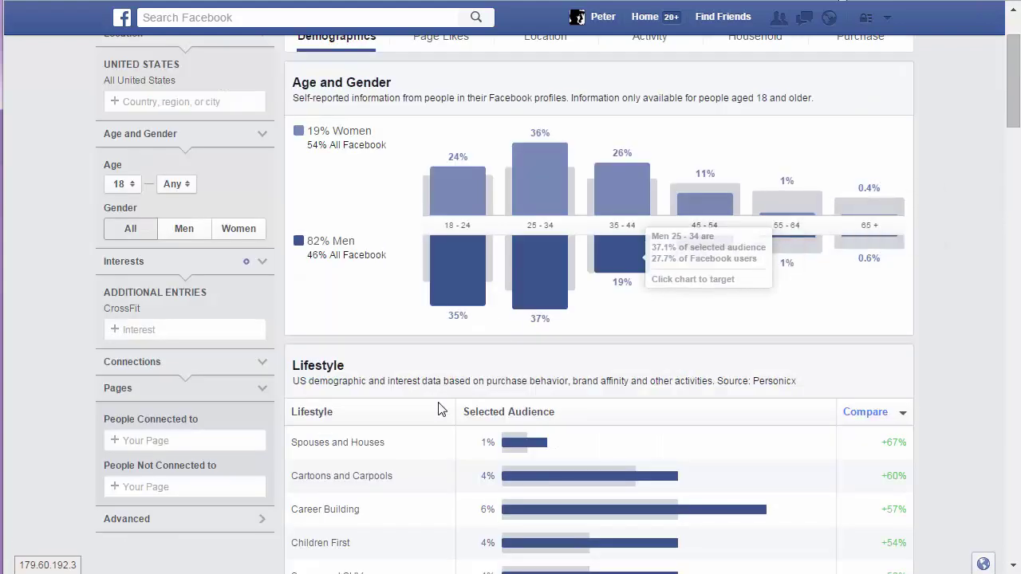
click(147, 331)
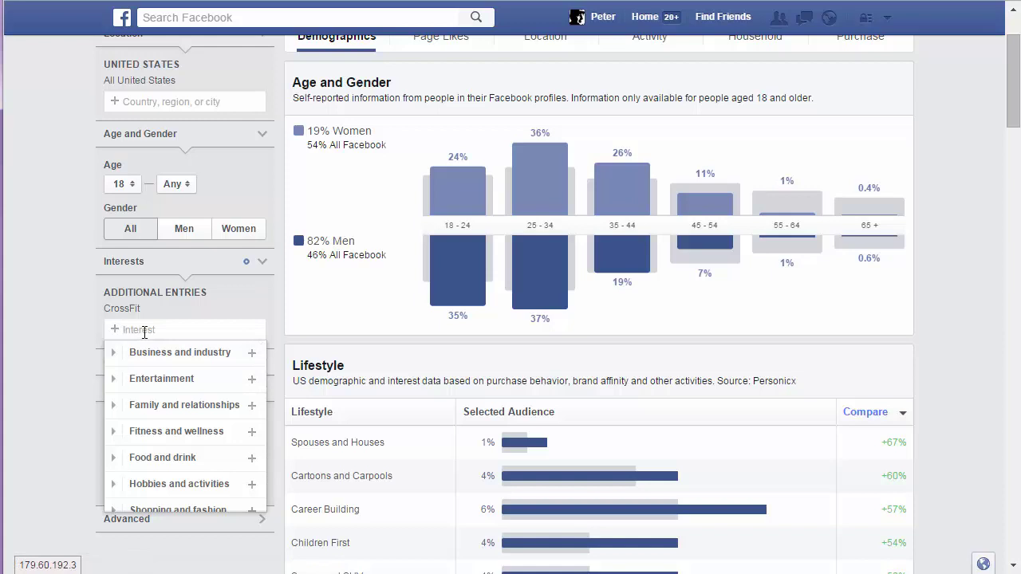
right_click(144, 331)
click(221, 444)
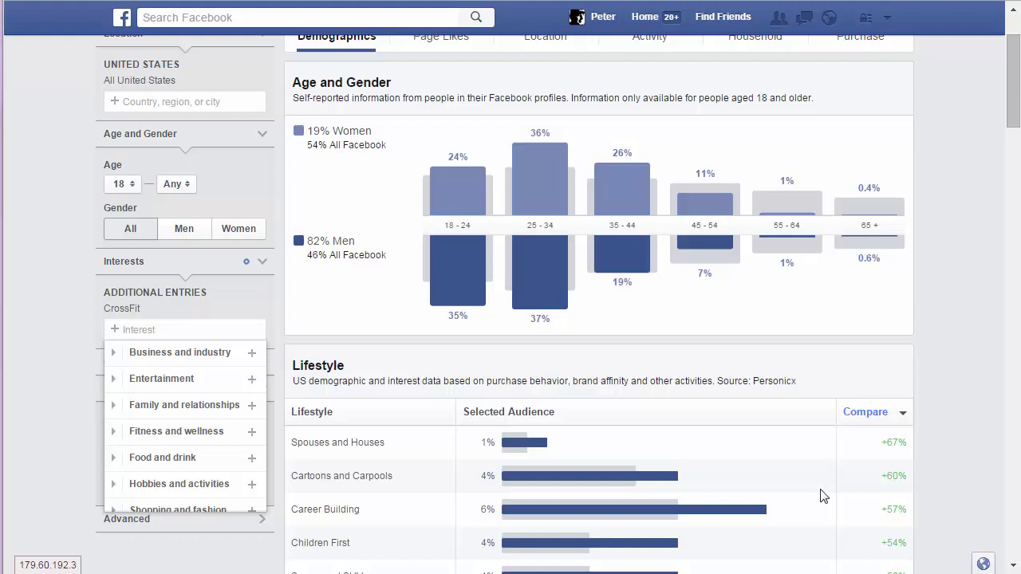
click(71, 353)
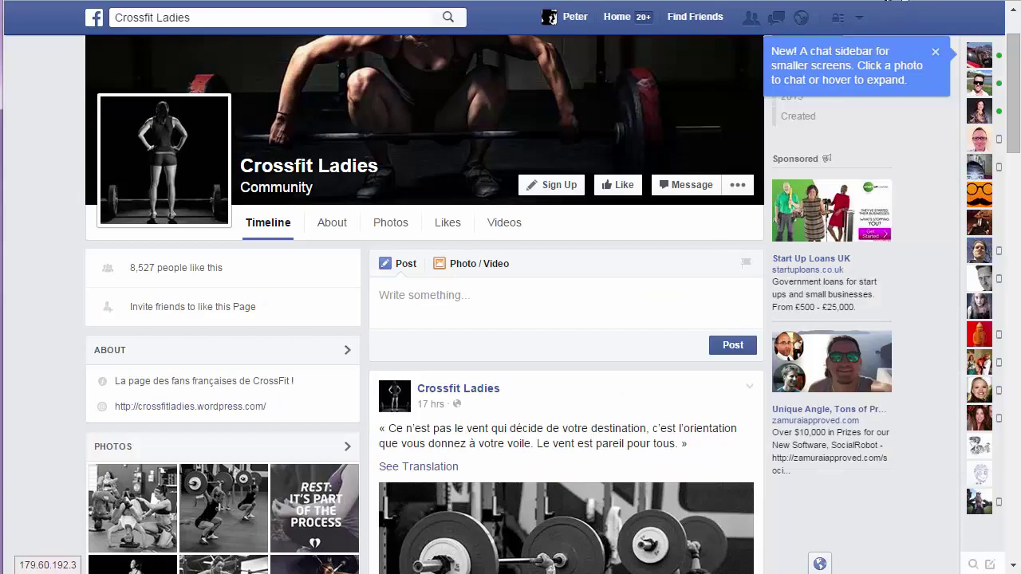
key(ctrl+w)
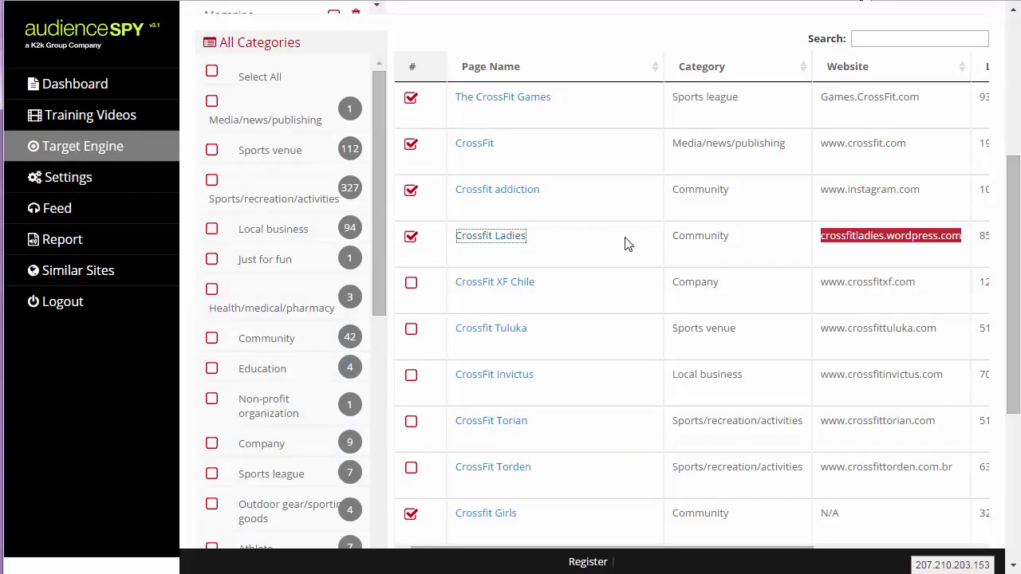
Filter the audienceSPY results by a custom minimum of 5000 page likes
scroll(627, 243, up, 4)
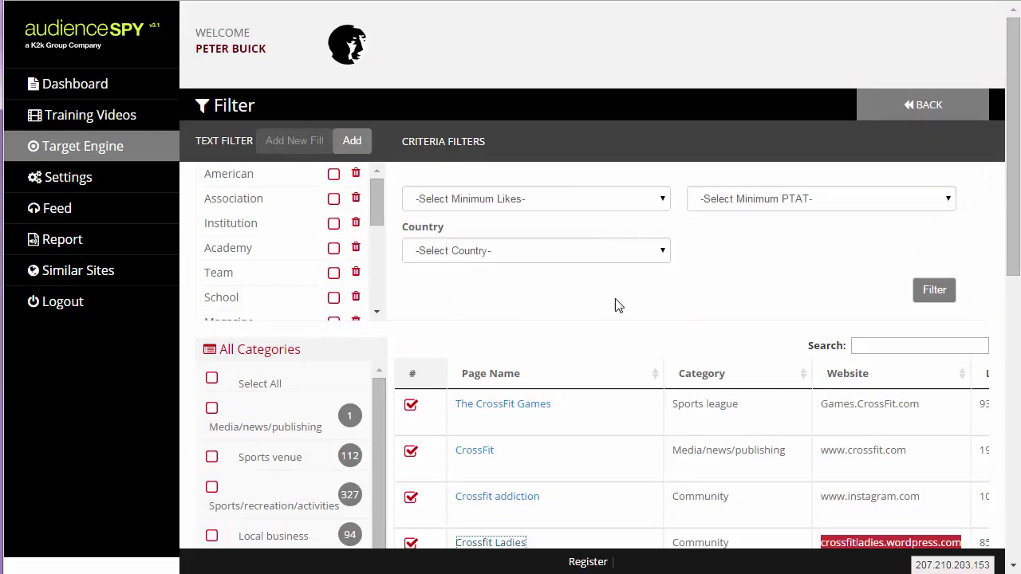
click(593, 199)
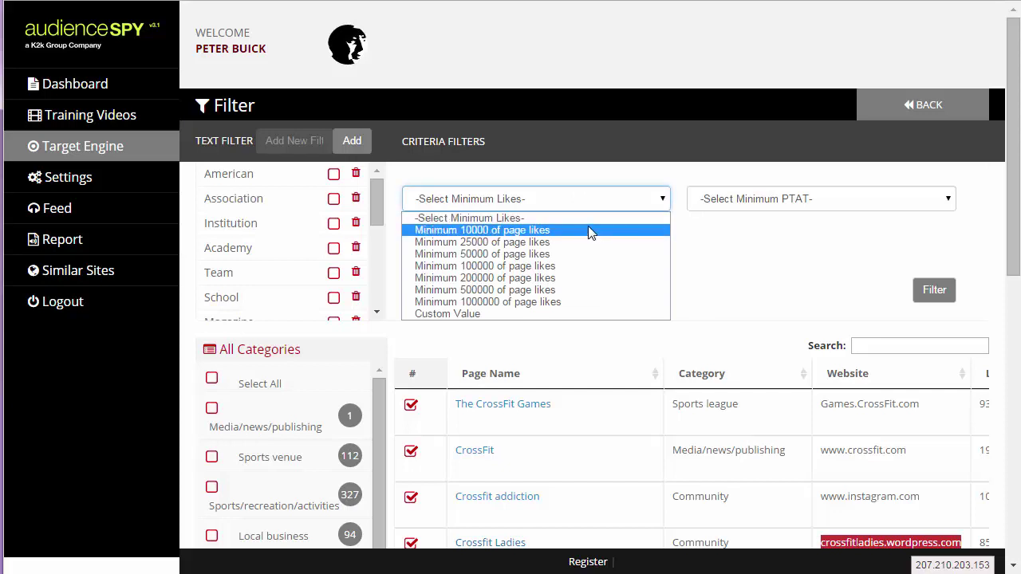
click(550, 315)
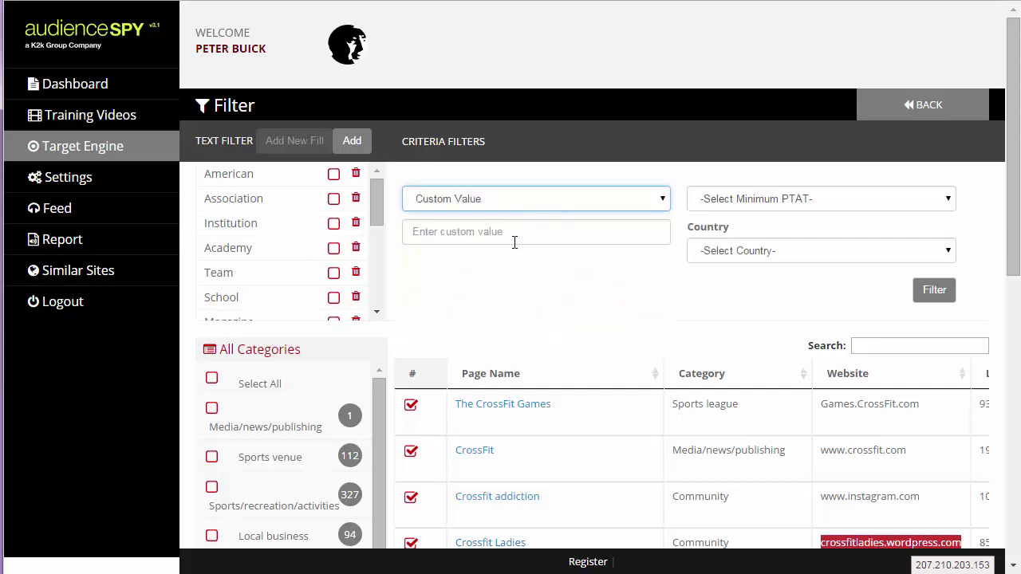
click(515, 240)
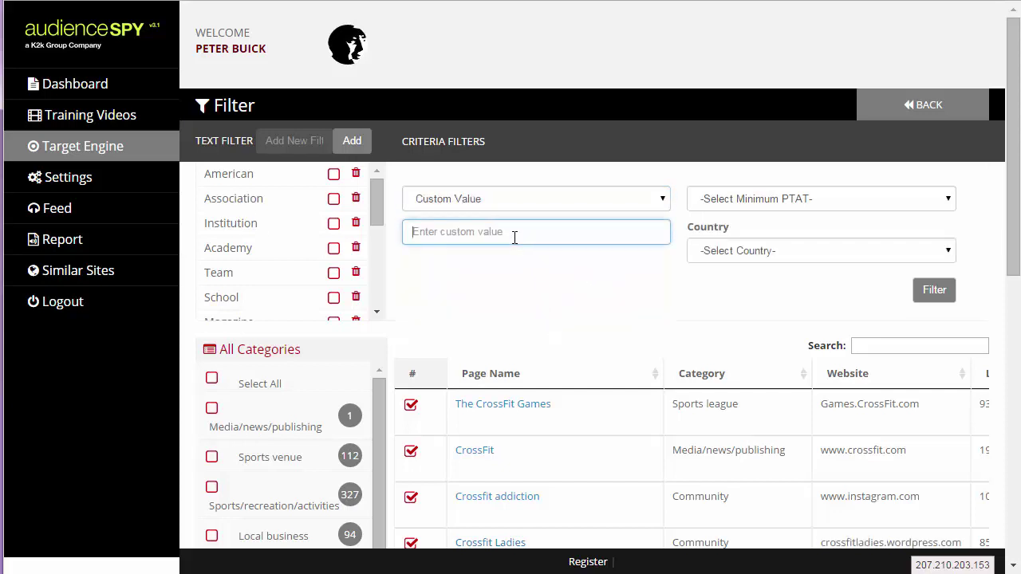
text(5000)
click(937, 292)
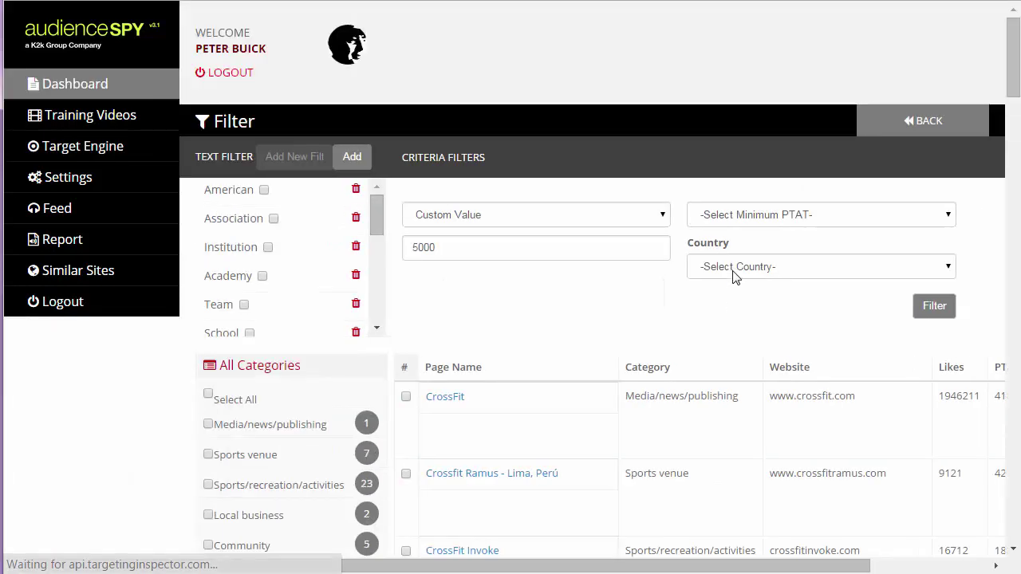
Examine the filtered pages' Likes, PTAT and country columns and the number of entries listed
scroll(722, 280, down, 2)
scroll(716, 286, down, 1)
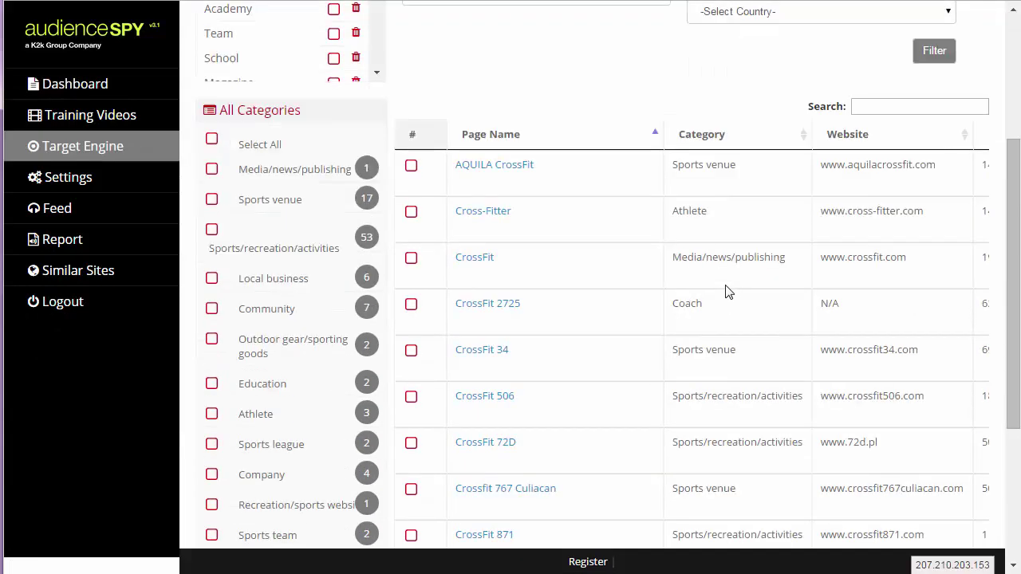
scroll(750, 519, down, 2)
scroll(756, 514, down, 1)
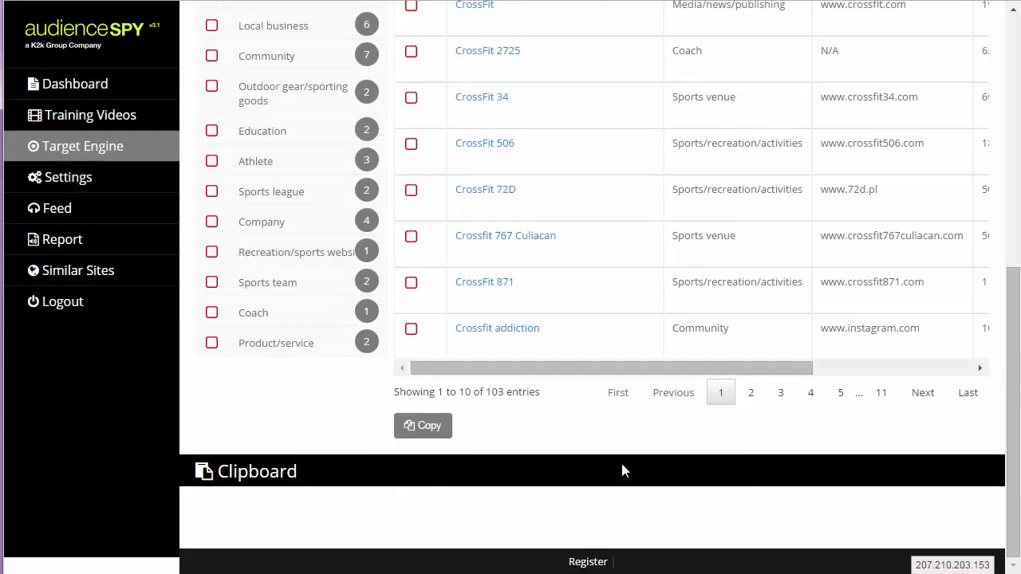
drag(501, 368, 756, 381)
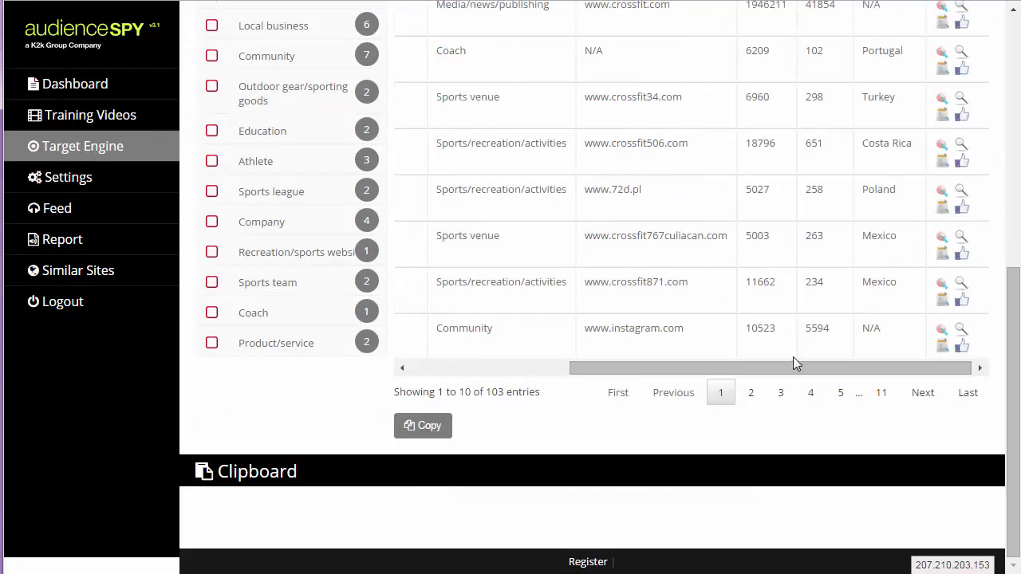
scroll(793, 359, up, 4)
scroll(796, 357, down, 2)
scroll(794, 357, down, 2)
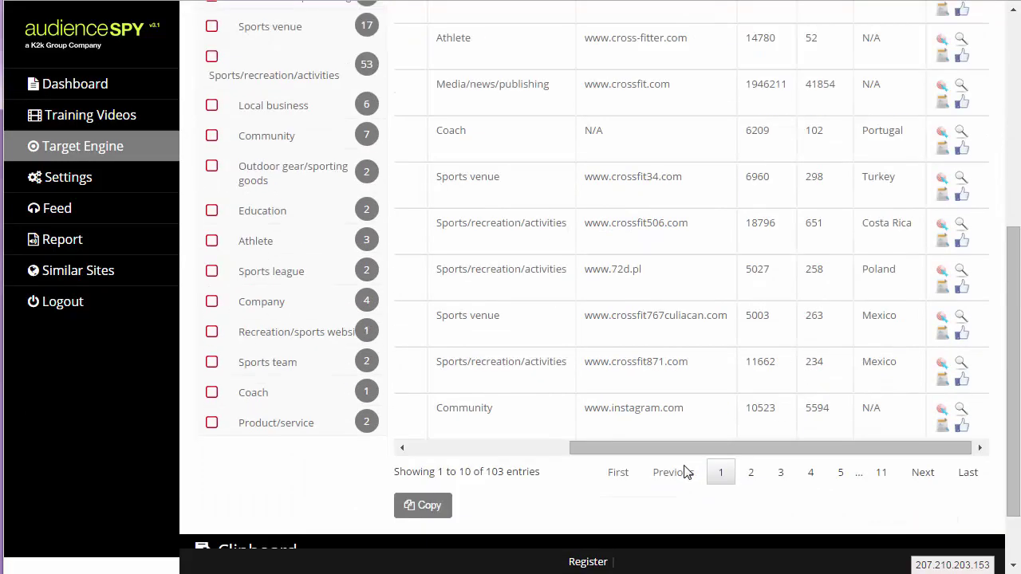
drag(597, 451, 435, 481)
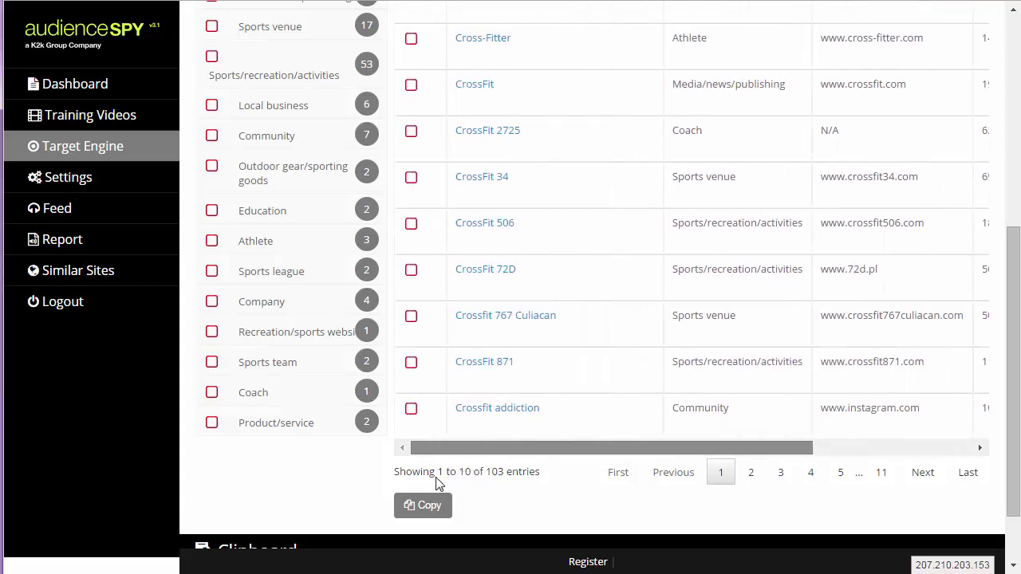
Select the nine pages from AQUILA CrossFit through CrossFit 871 on the first page of the filtered results
scroll(527, 365, up, 4)
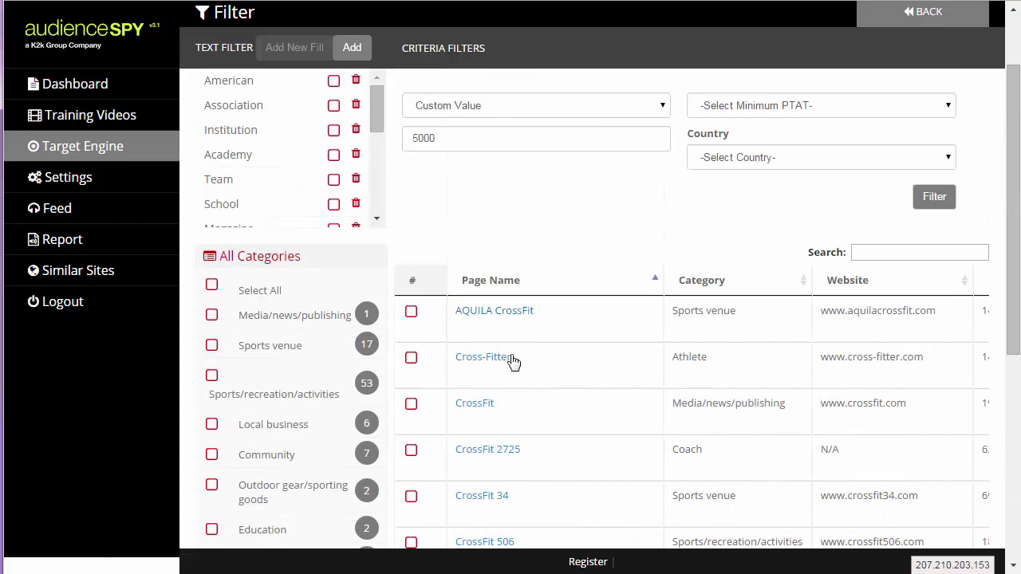
scroll(418, 304, down, 1)
click(411, 232)
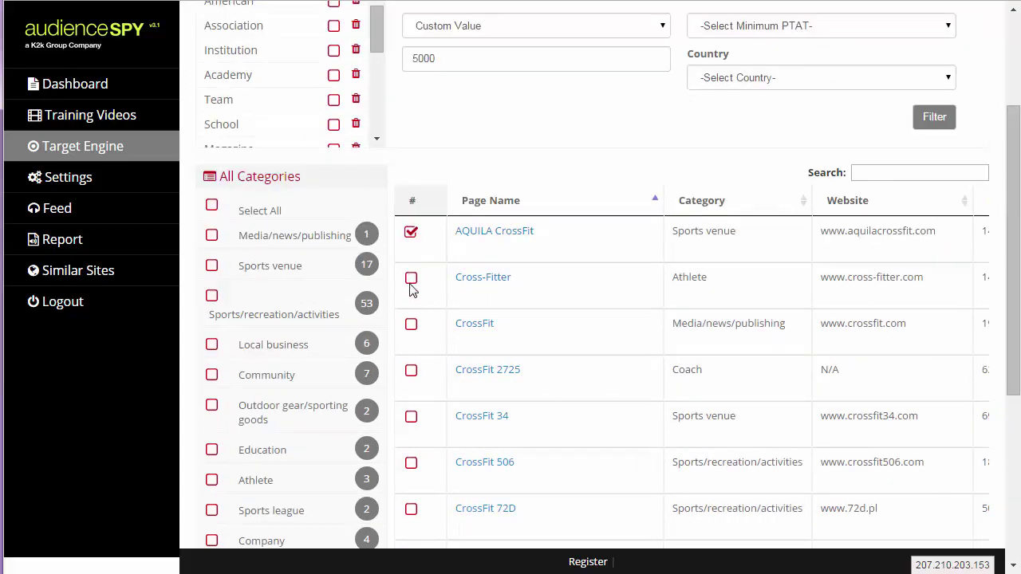
click(411, 279)
click(411, 326)
click(411, 371)
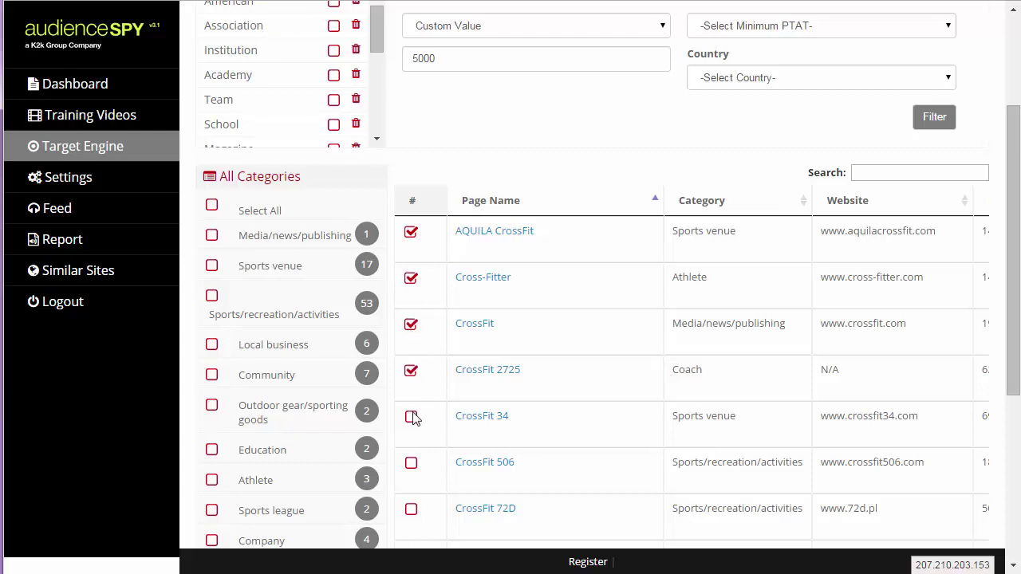
click(411, 417)
click(411, 464)
click(411, 510)
scroll(464, 453, down, 3)
click(411, 317)
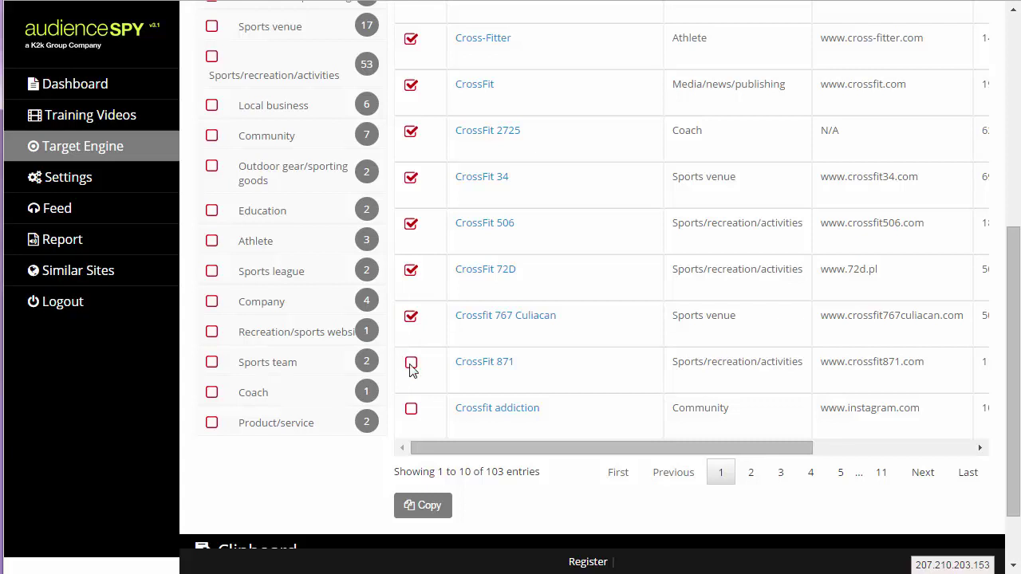
click(411, 364)
Select Crossfit Briskbox, CrossFit Brasil and Crossfit Blacksteel on the second results page, leaving Crossfit Belo Horizonte and Crossfit Altura unselected
click(748, 476)
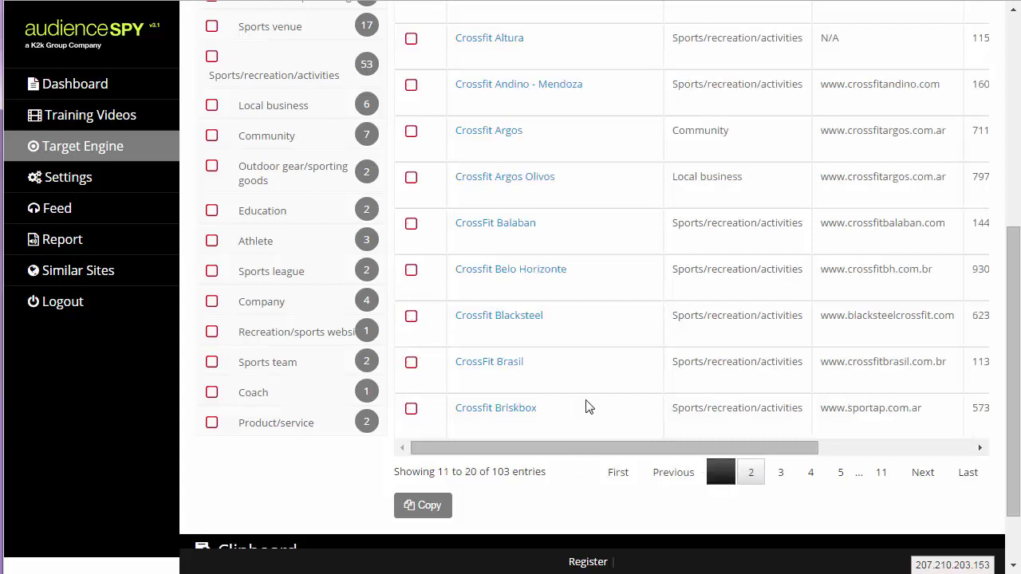
click(411, 410)
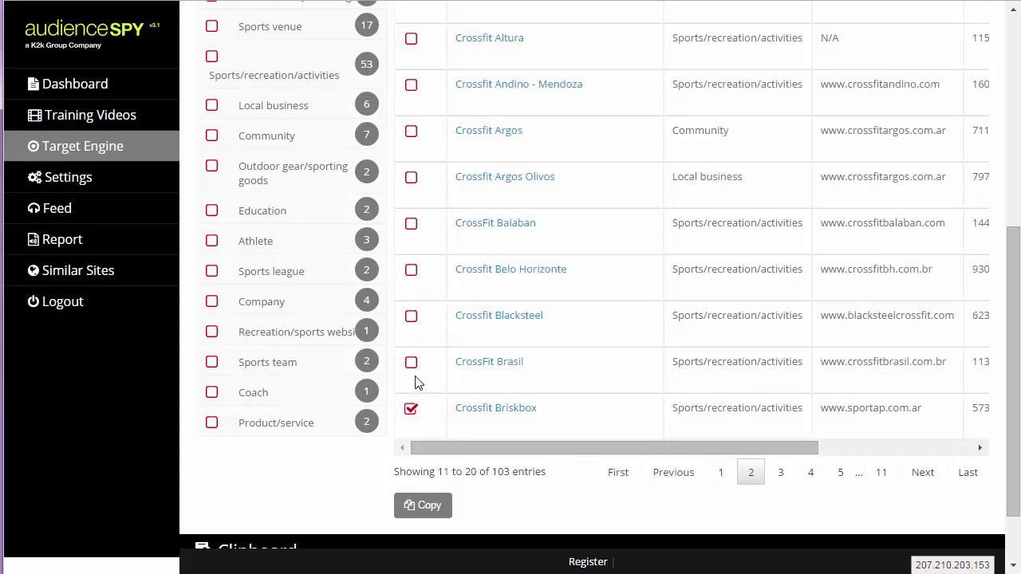
click(411, 316)
click(411, 271)
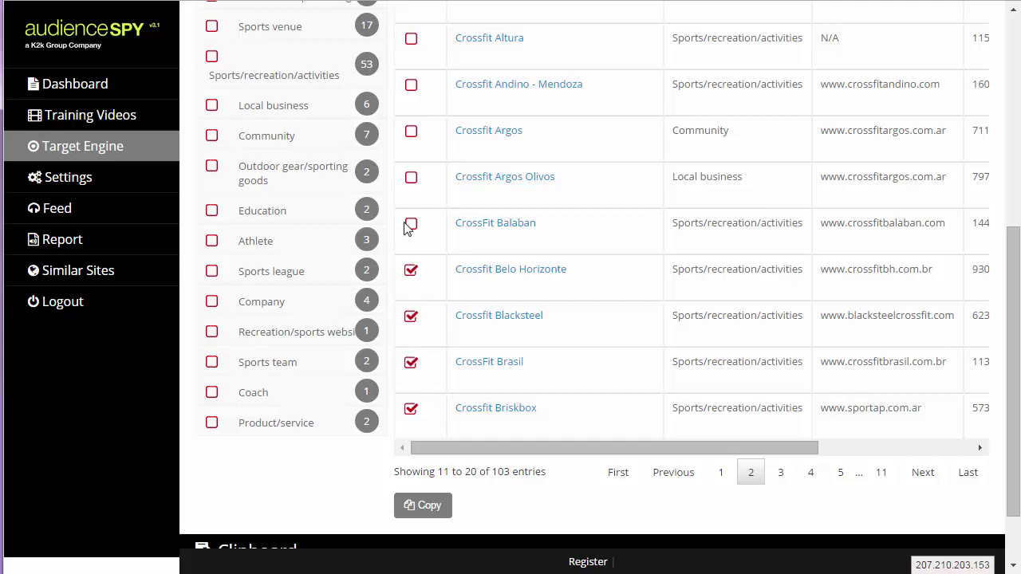
click(412, 272)
click(411, 38)
scroll(483, 187, up, 2)
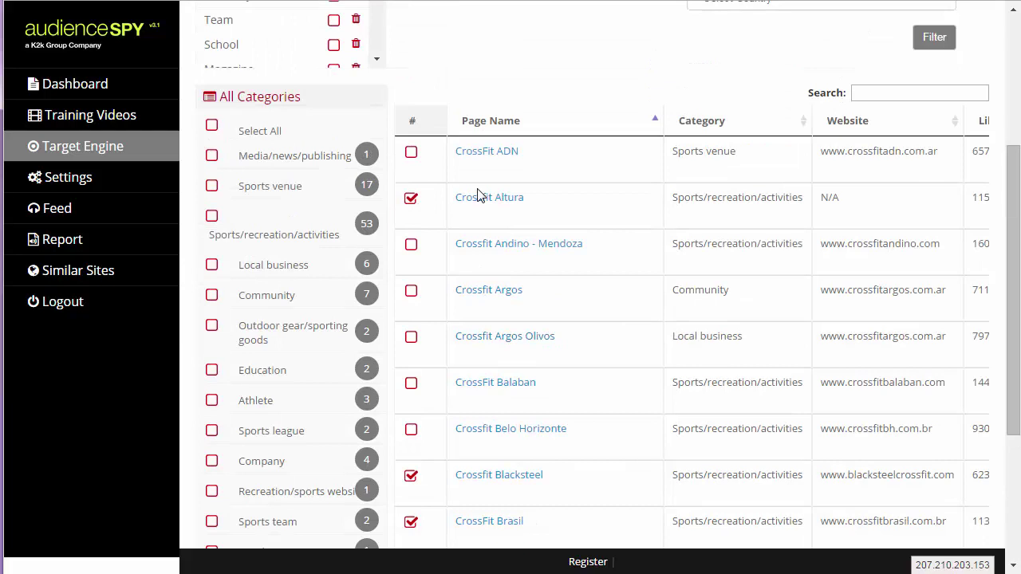
click(411, 198)
scroll(703, 490, down, 3)
click(750, 392)
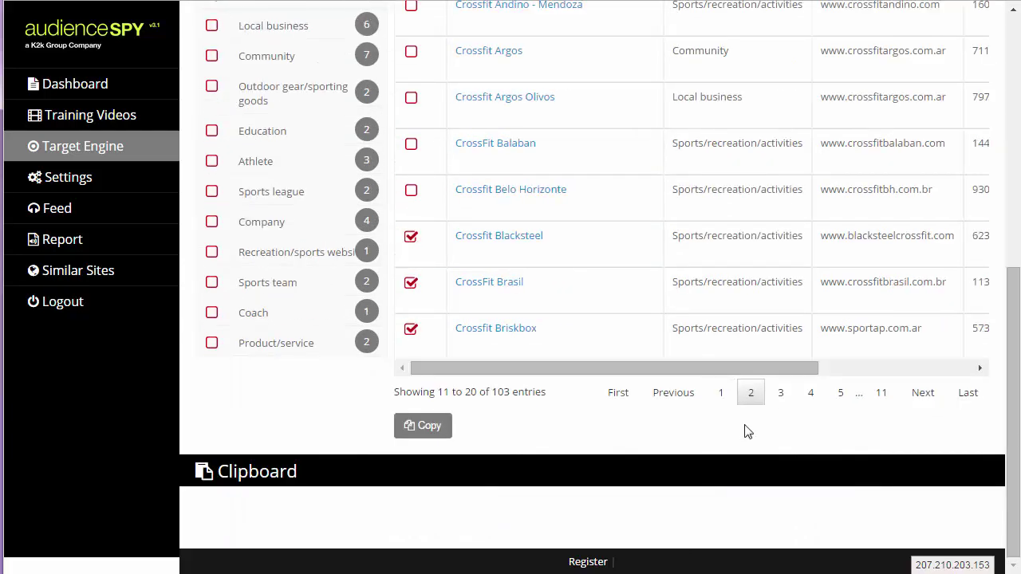
Look through the third page of results, from CrossFit Cambui to CrossFit Del Este, and its entry listing
click(780, 392)
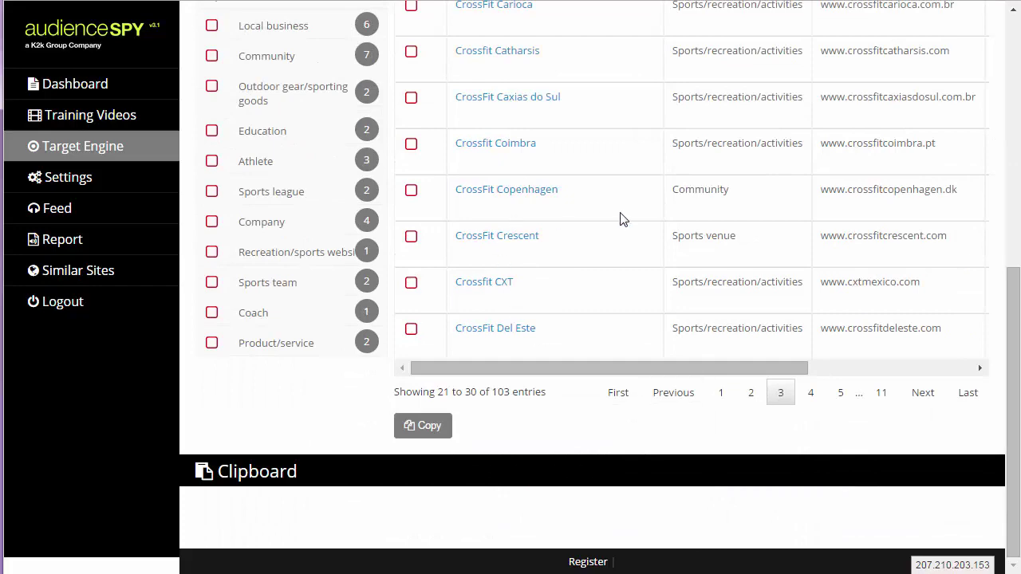
scroll(582, 303, up, 4)
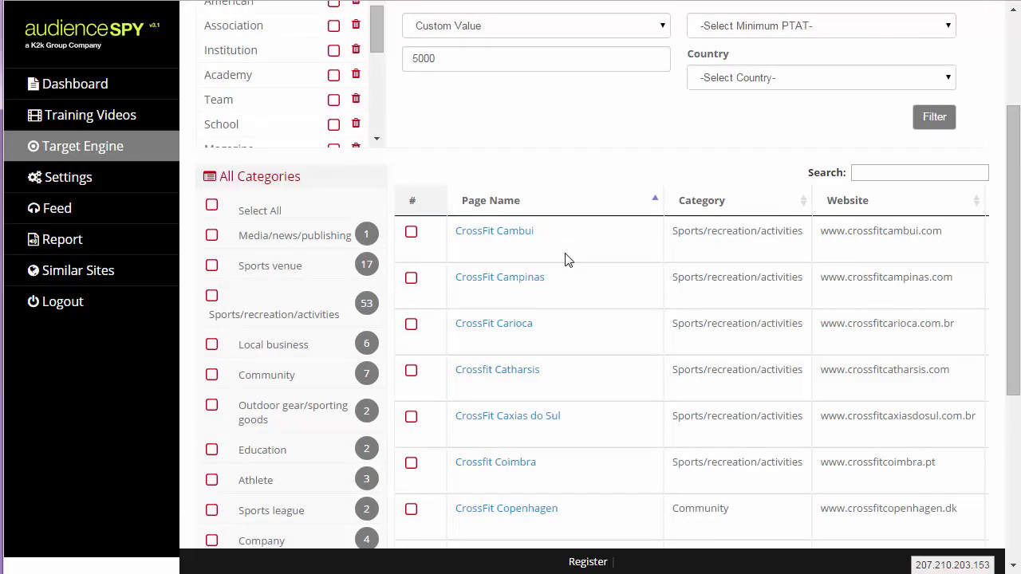
scroll(565, 260, down, 1)
scroll(579, 237, down, 2)
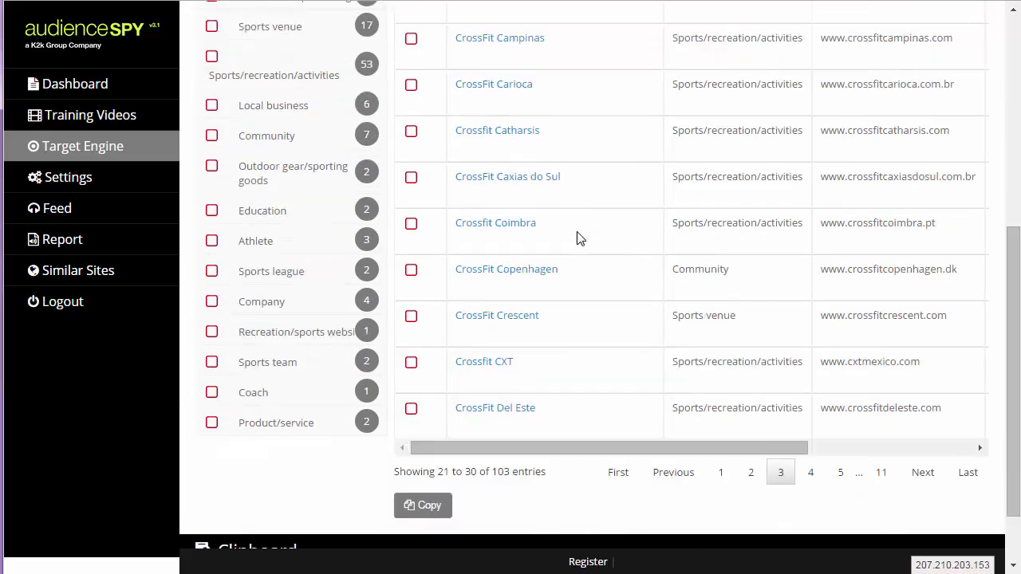
scroll(587, 239, down, 1)
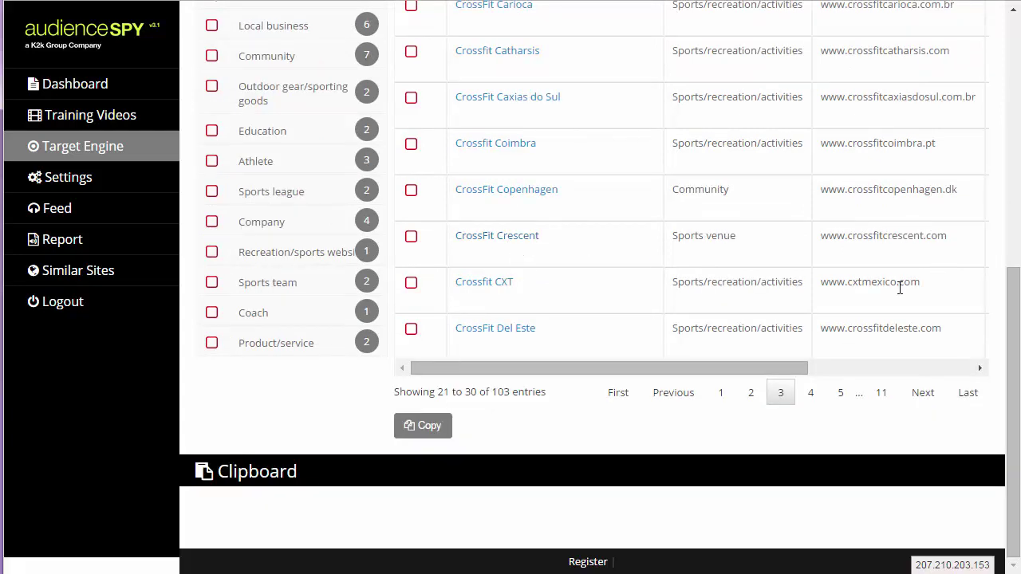
drag(585, 369, 468, 392)
Filter the results to pages from the United States, keeping the 5000 minimum likes
scroll(894, 233, up, 4)
scroll(893, 233, up, 2)
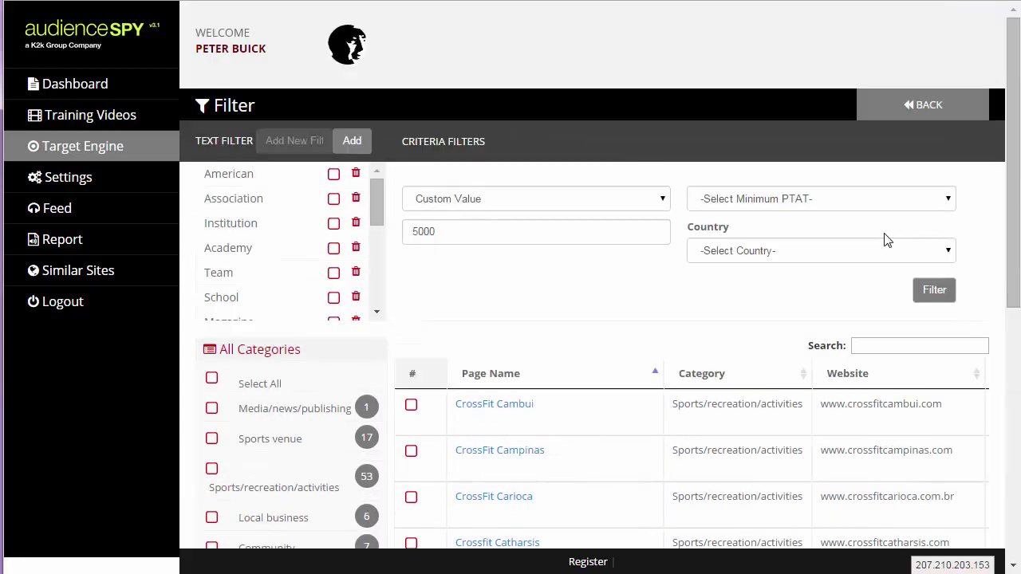
click(944, 250)
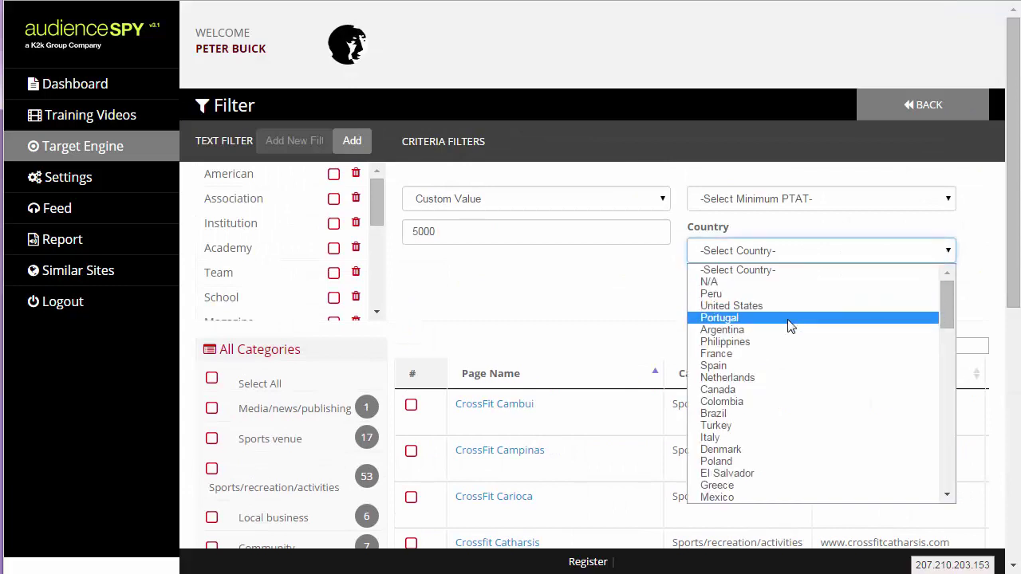
click(784, 310)
click(932, 290)
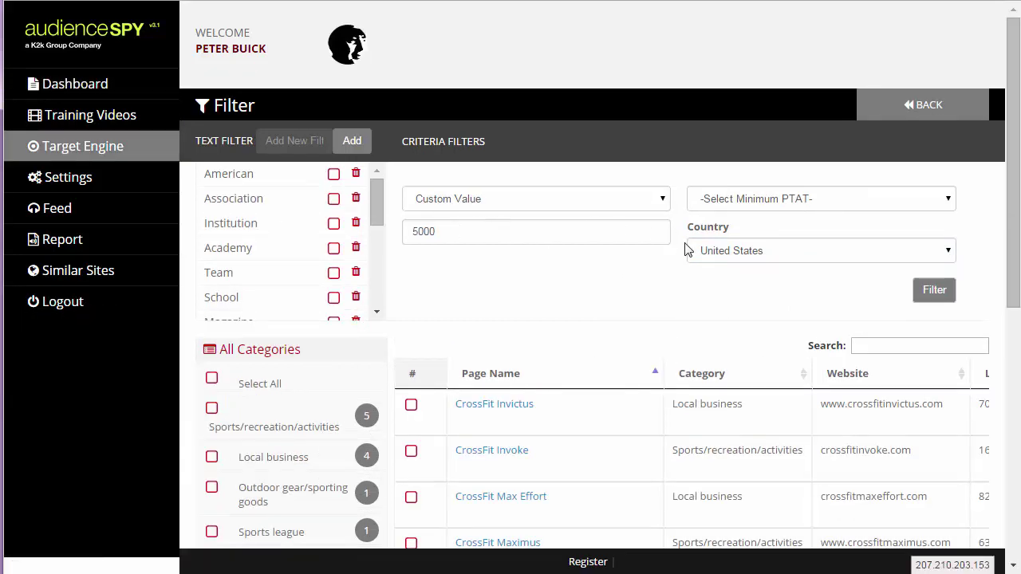
Select all ten pages on the first results page, from CrossFit Invictus to Crossfit Wilmington
scroll(718, 272, down, 6)
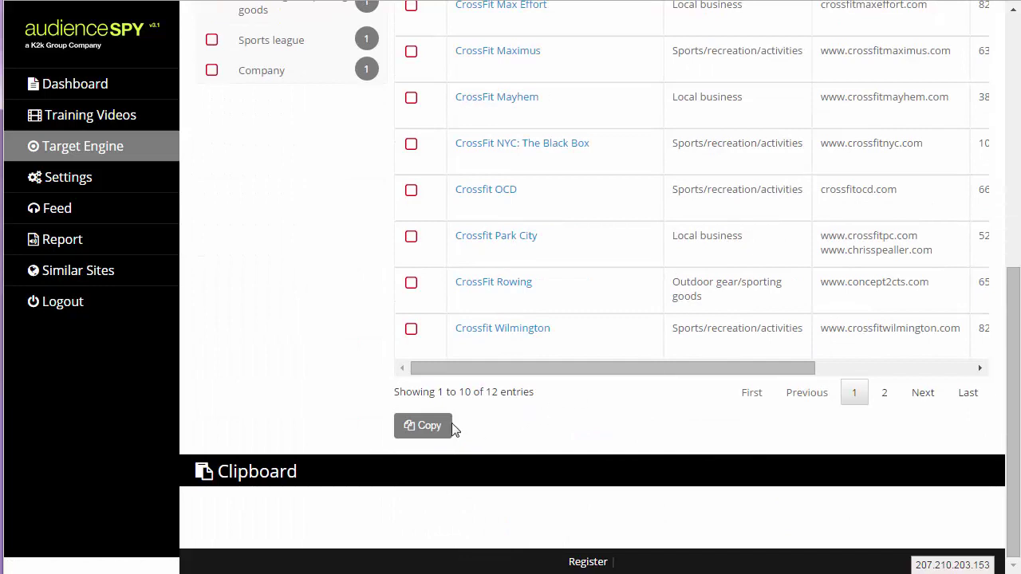
scroll(656, 389, up, 2)
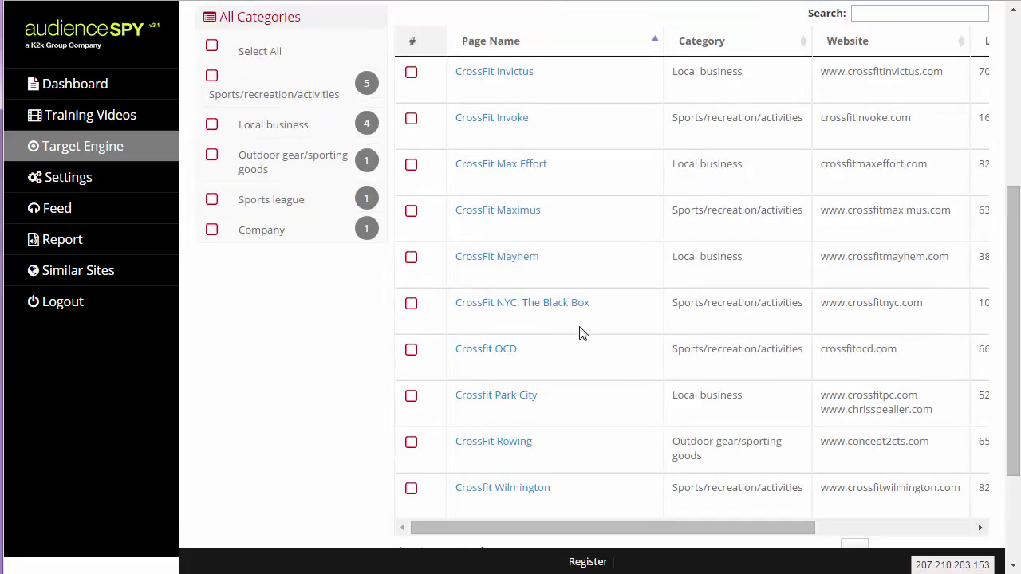
scroll(497, 303, up, 1)
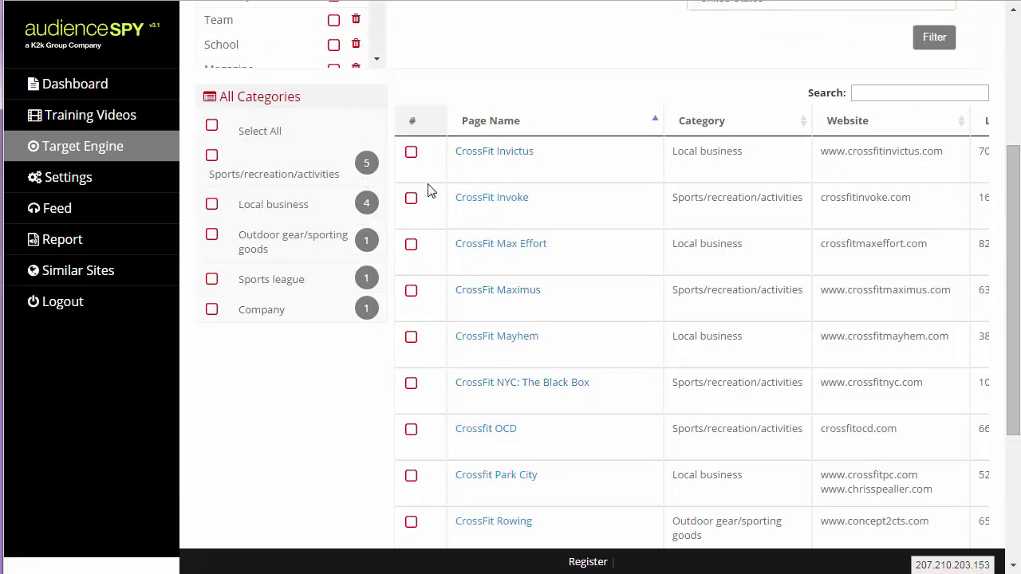
click(410, 151)
click(411, 198)
click(410, 245)
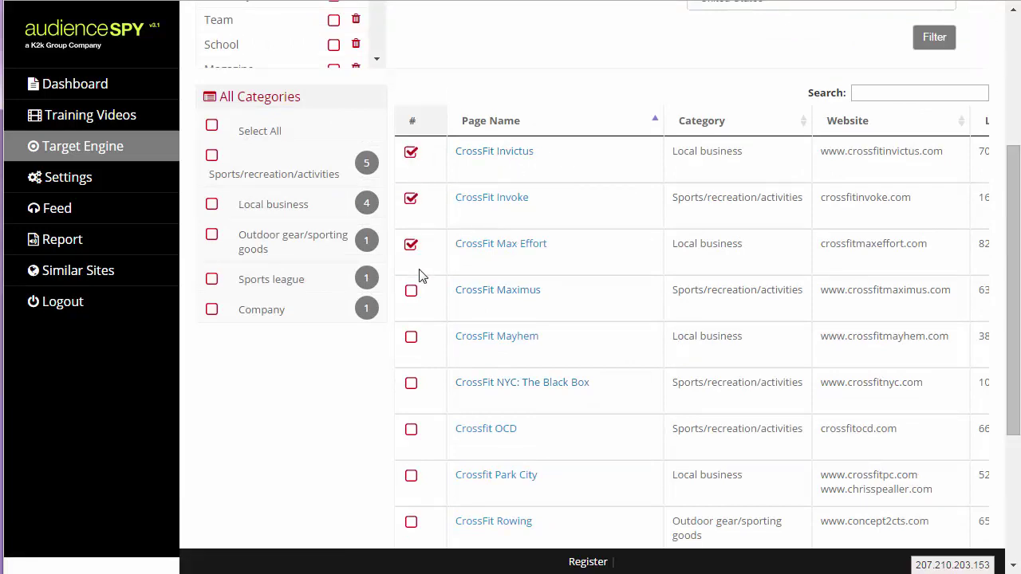
click(411, 291)
click(410, 337)
click(411, 383)
click(410, 429)
click(410, 476)
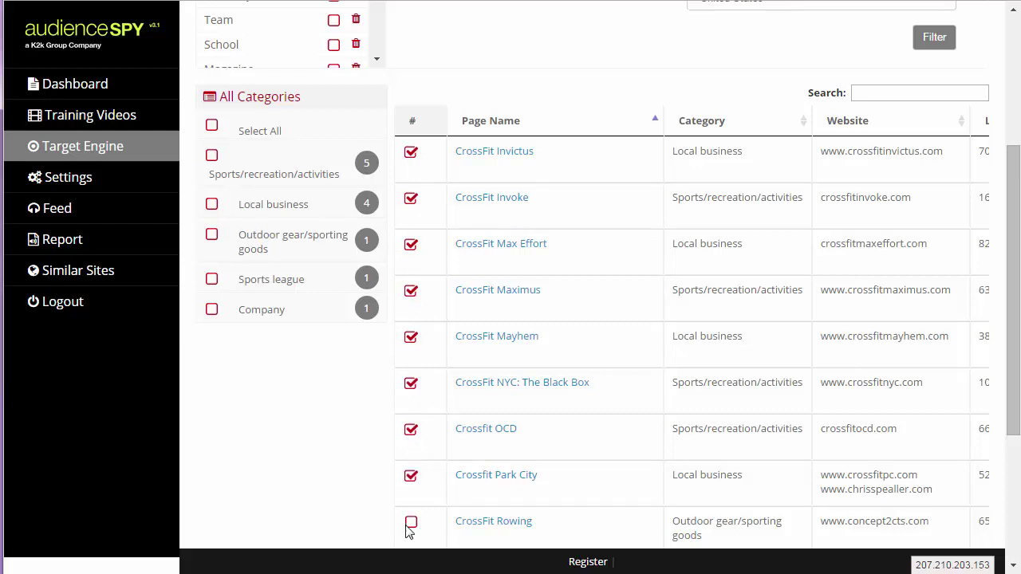
click(409, 522)
scroll(510, 387, down, 3)
click(411, 331)
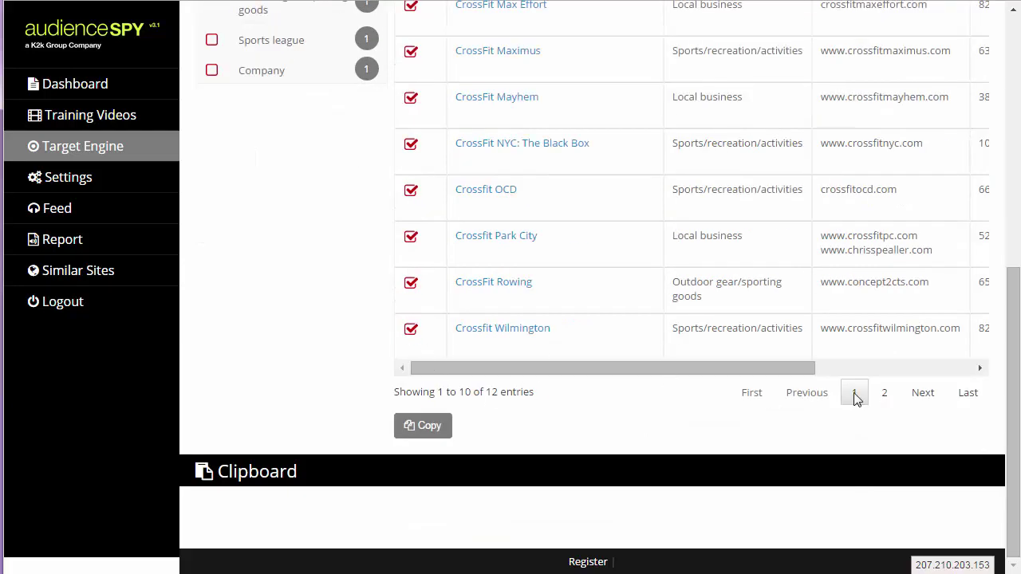
Select San Francisco CrossFit and The CrossFit Games on the second results page and copy all selected pages to the clipboard
click(884, 394)
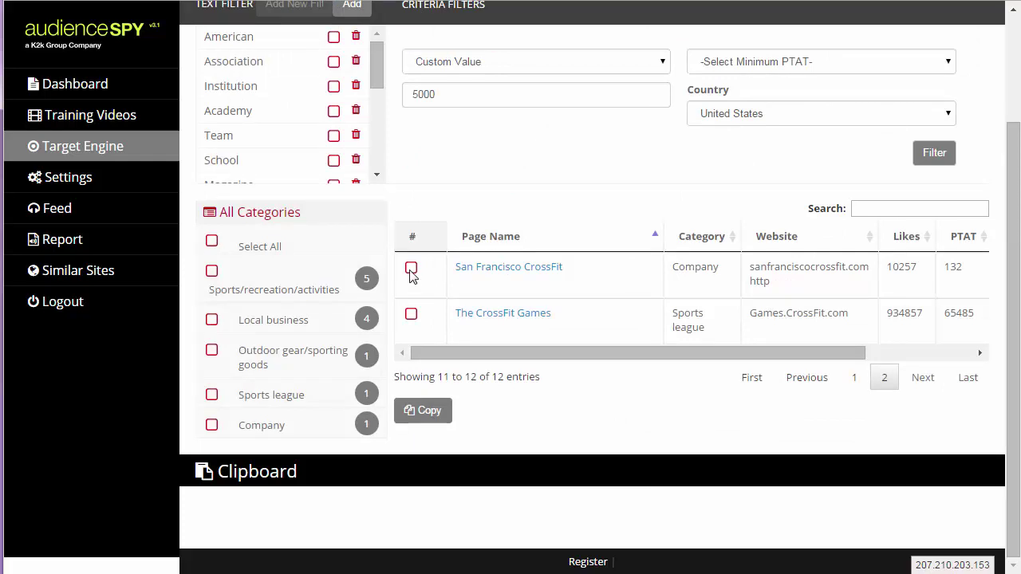
click(410, 268)
click(411, 314)
click(434, 415)
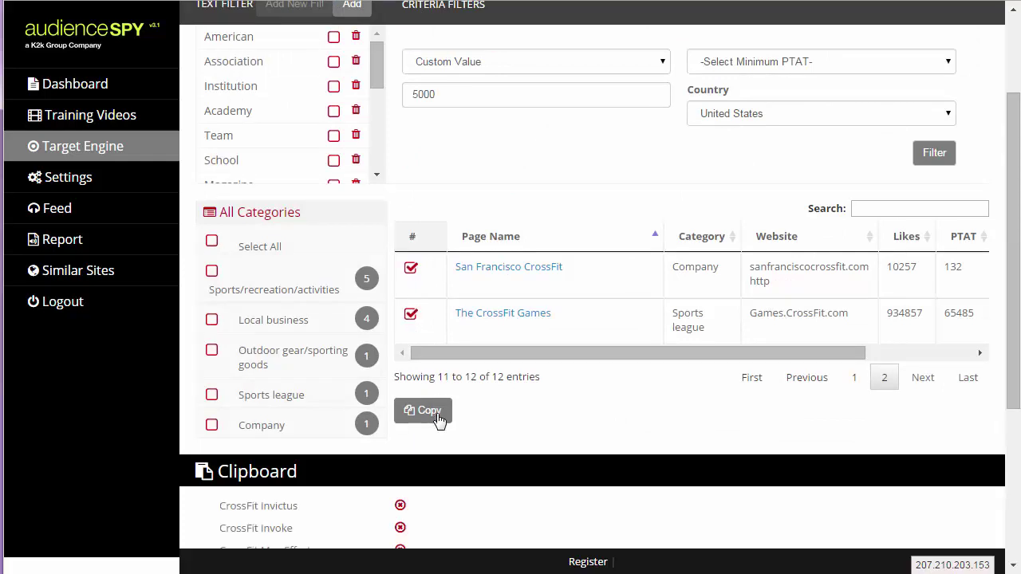
scroll(469, 399, down, 3)
scroll(391, 375, up, 3)
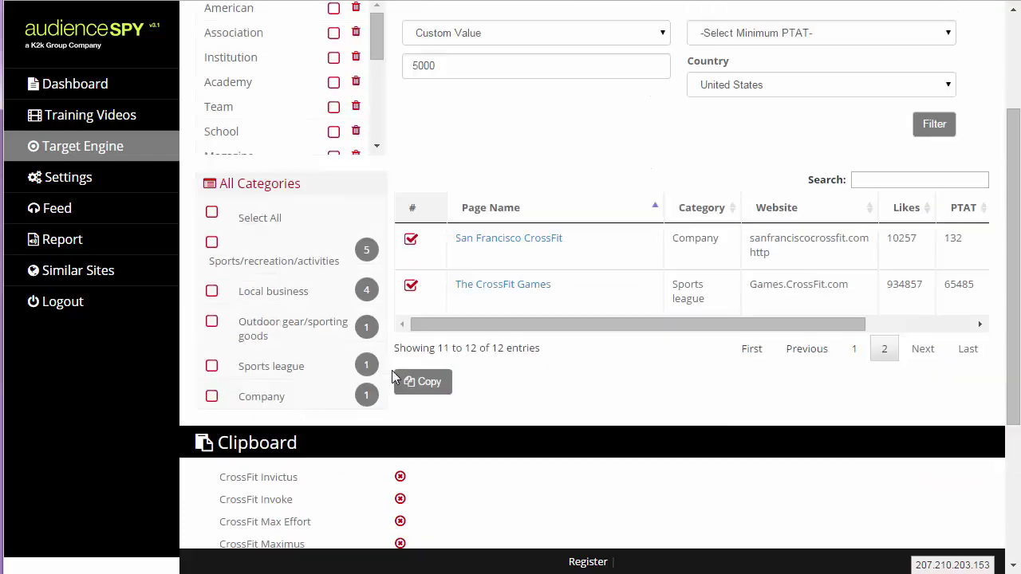
scroll(712, 387, up, 2)
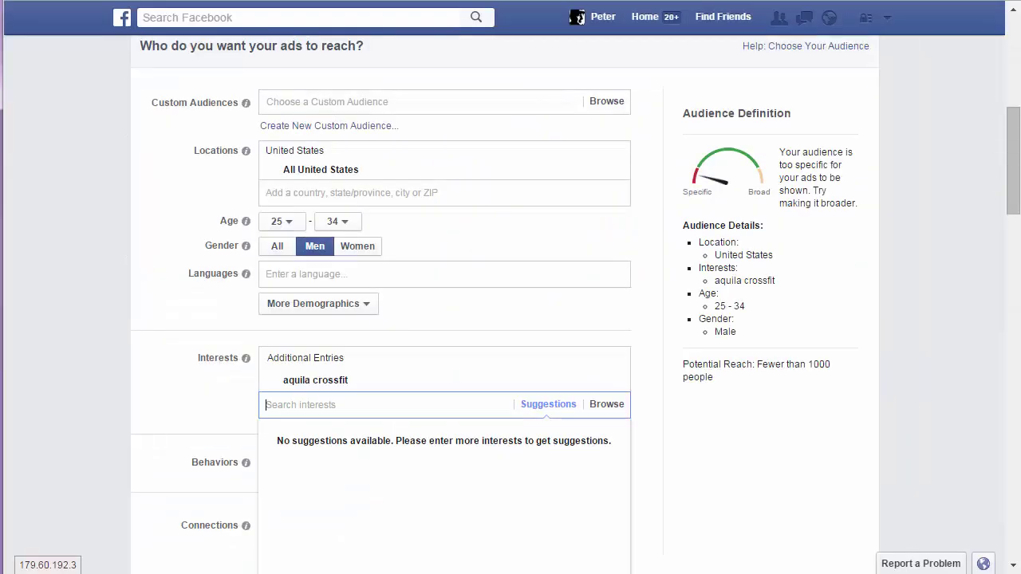
Switch to the Facebook ad's audience settings, paste the copied page names as interests, and review the interest entries
click(276, 405)
right_click(275, 409)
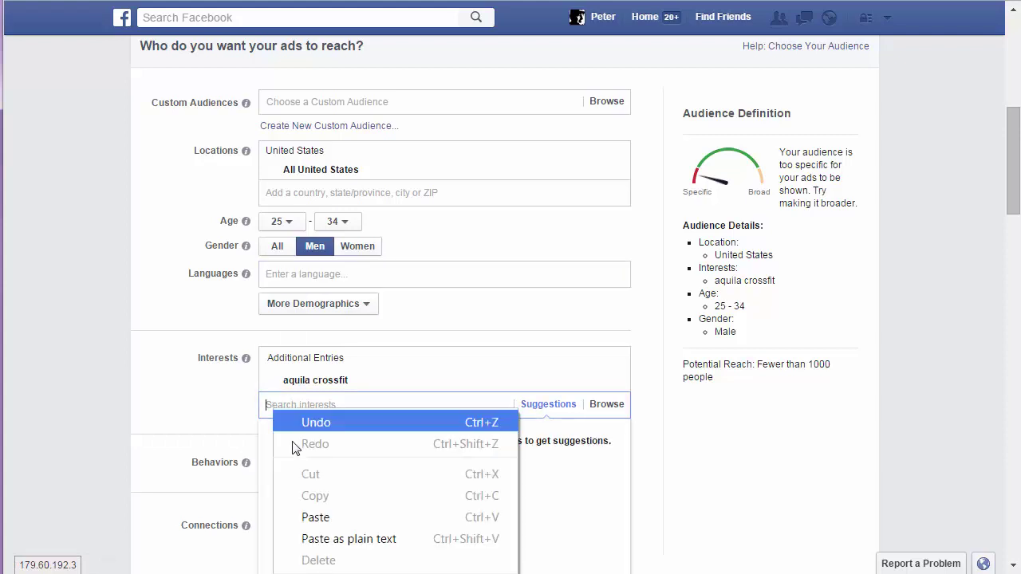
click(319, 518)
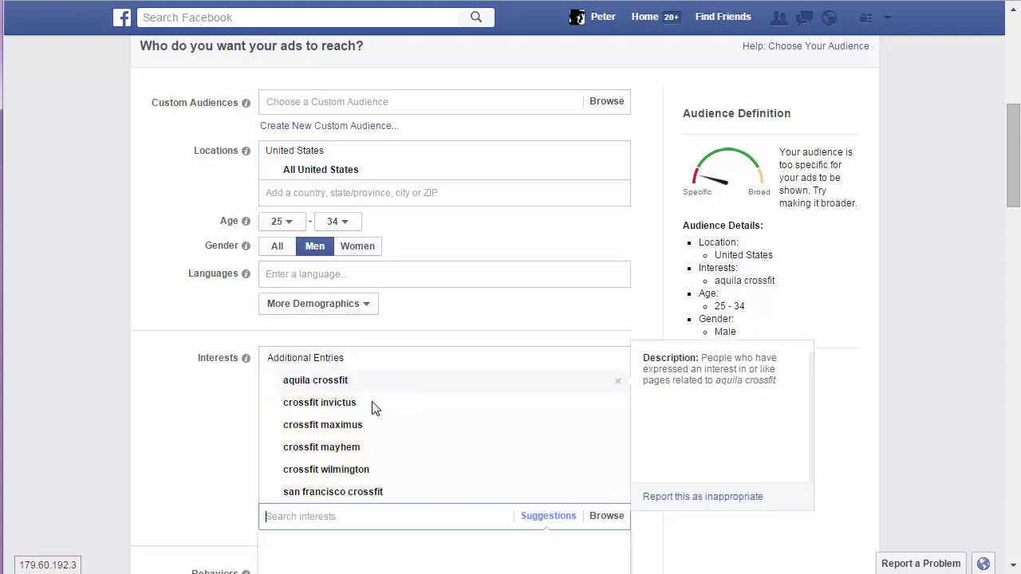
mouse_move(355, 495)
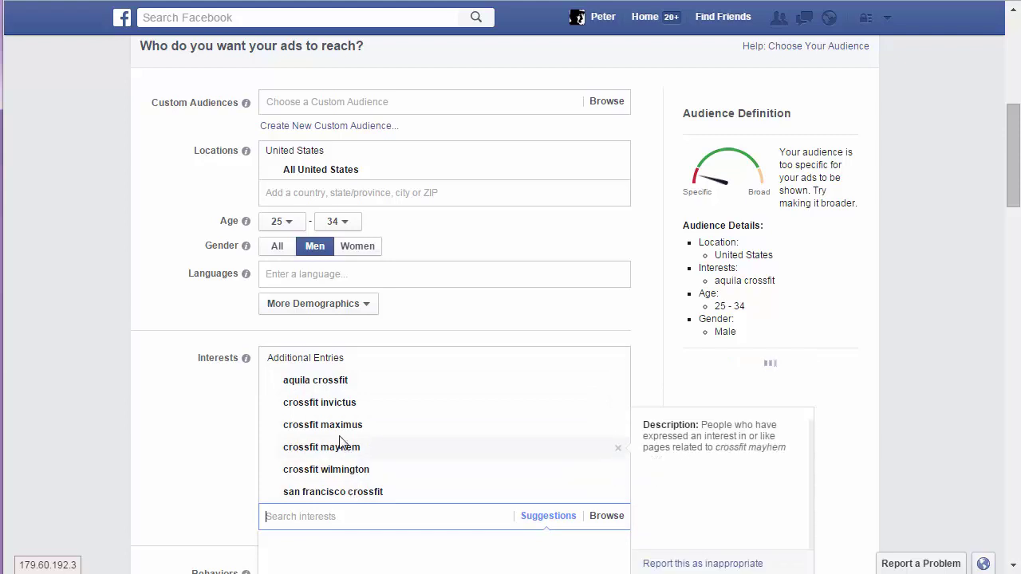
mouse_move(354, 467)
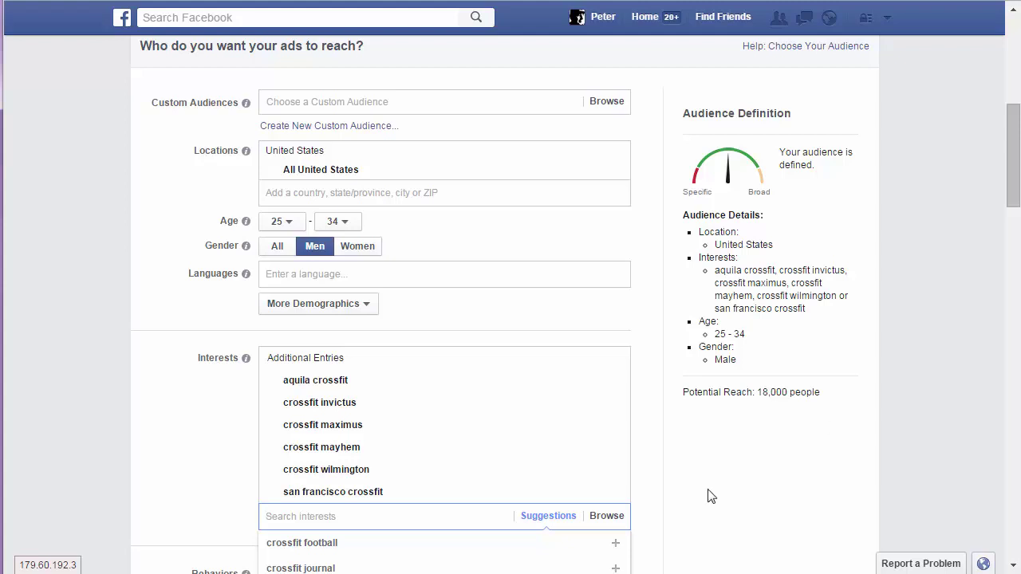
mouse_move(342, 430)
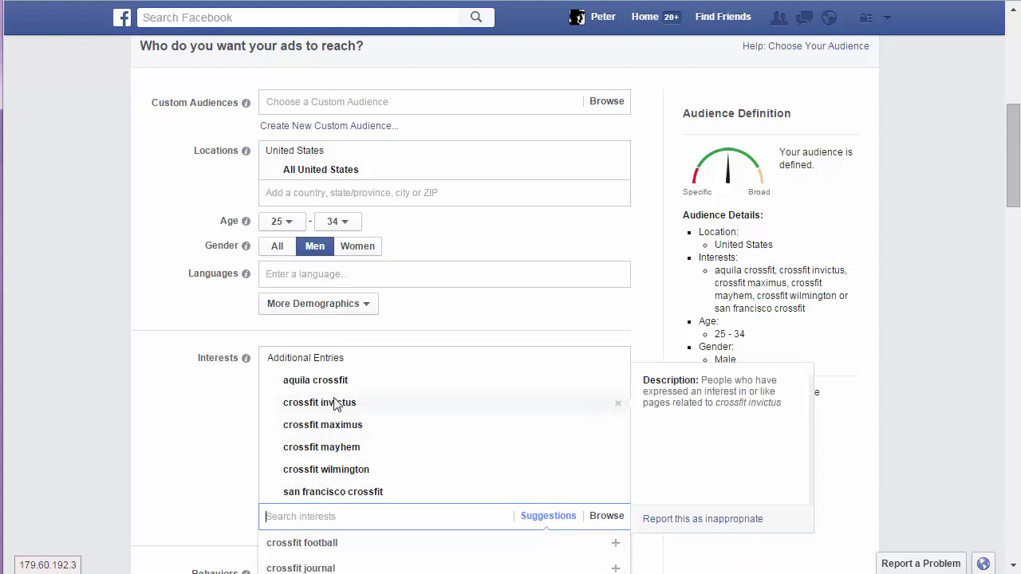
mouse_move(335, 407)
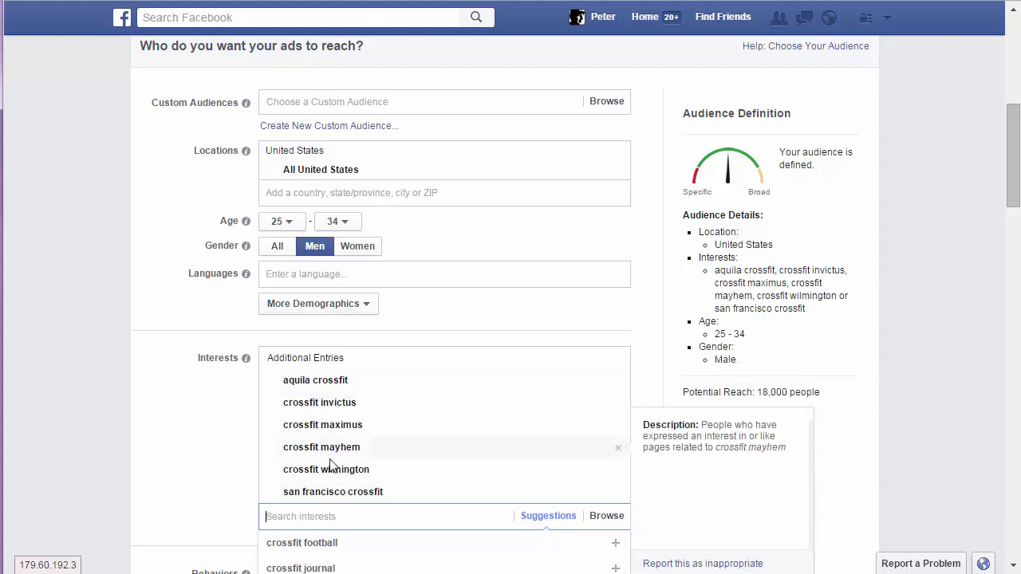
mouse_move(340, 389)
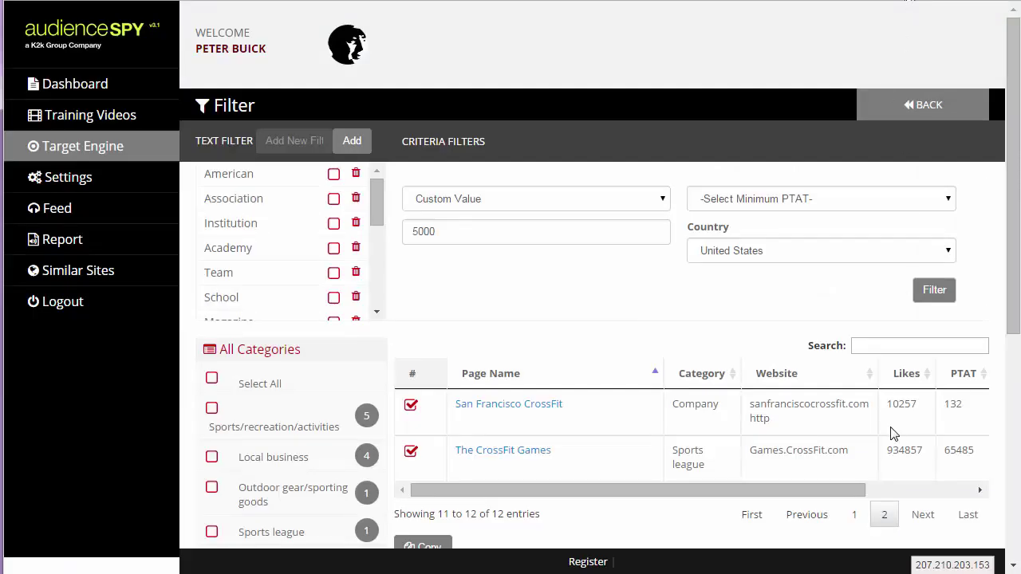
Return to the first results page and sort the CrossFit pages by PTAT in ascending order
scroll(898, 424, down, 2)
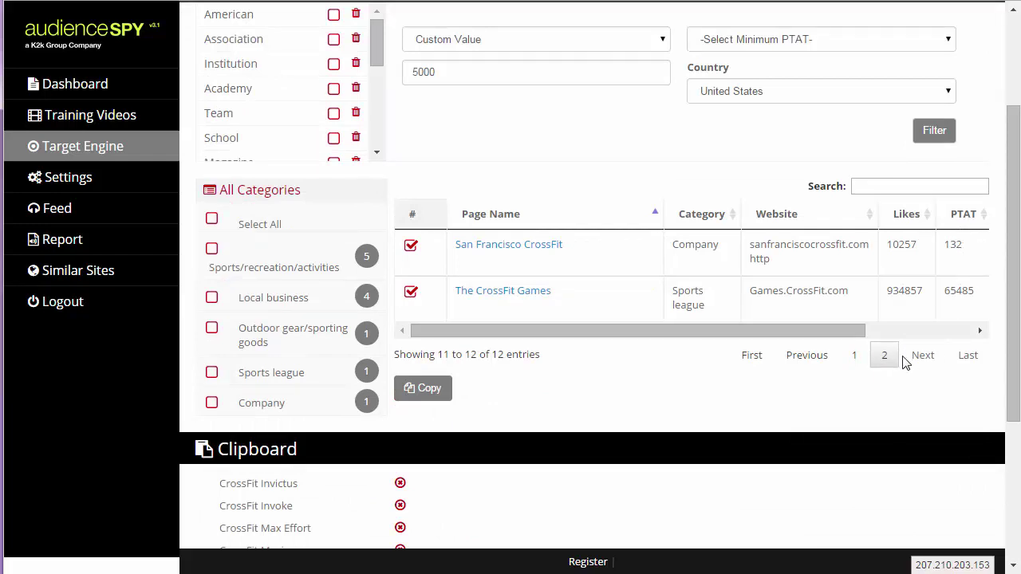
click(854, 355)
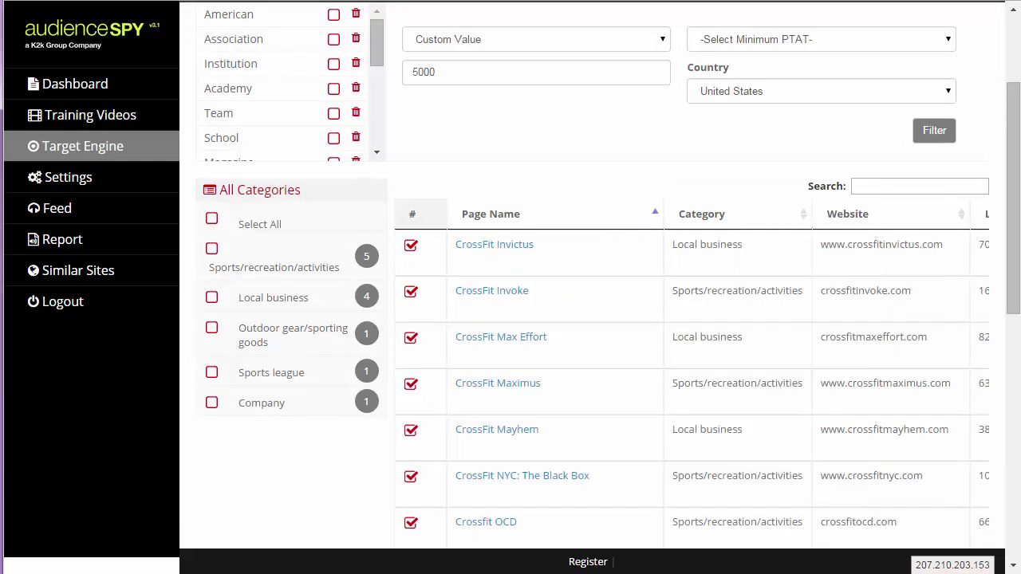
scroll(705, 496, down, 2)
scroll(706, 496, down, 1)
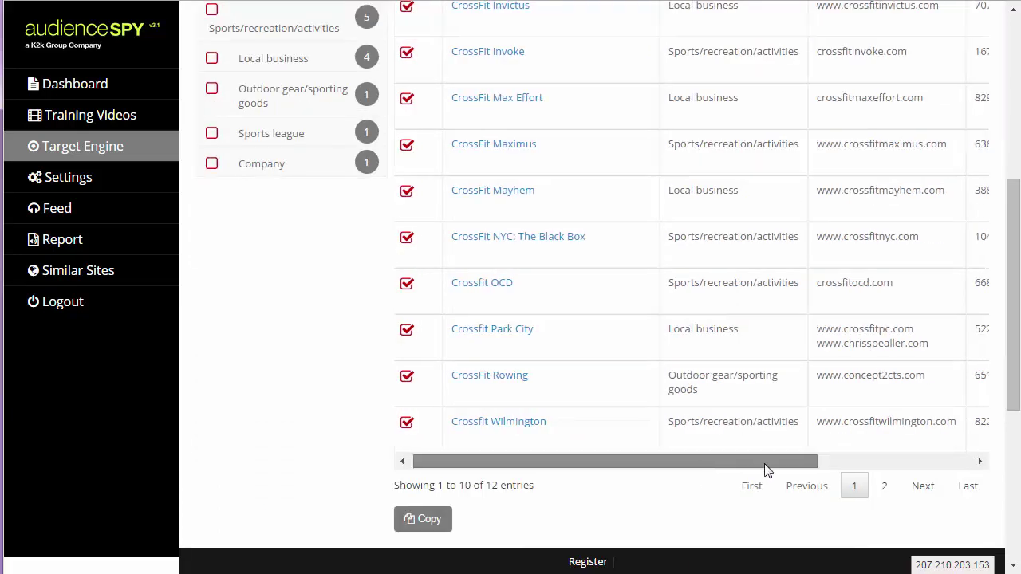
drag(707, 463, 946, 463)
scroll(895, 288, up, 1)
scroll(895, 287, up, 1)
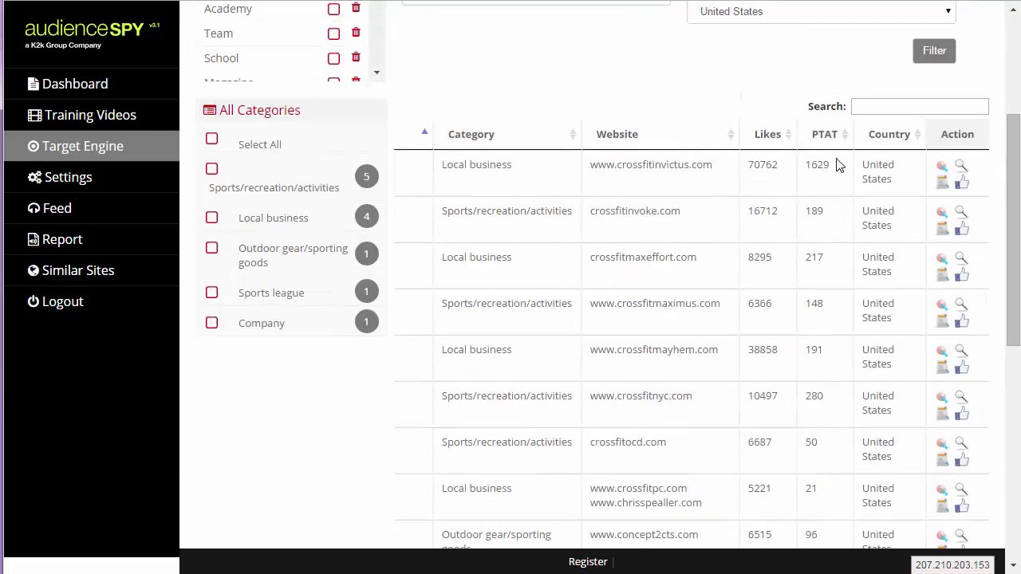
scroll(836, 391, down, 1)
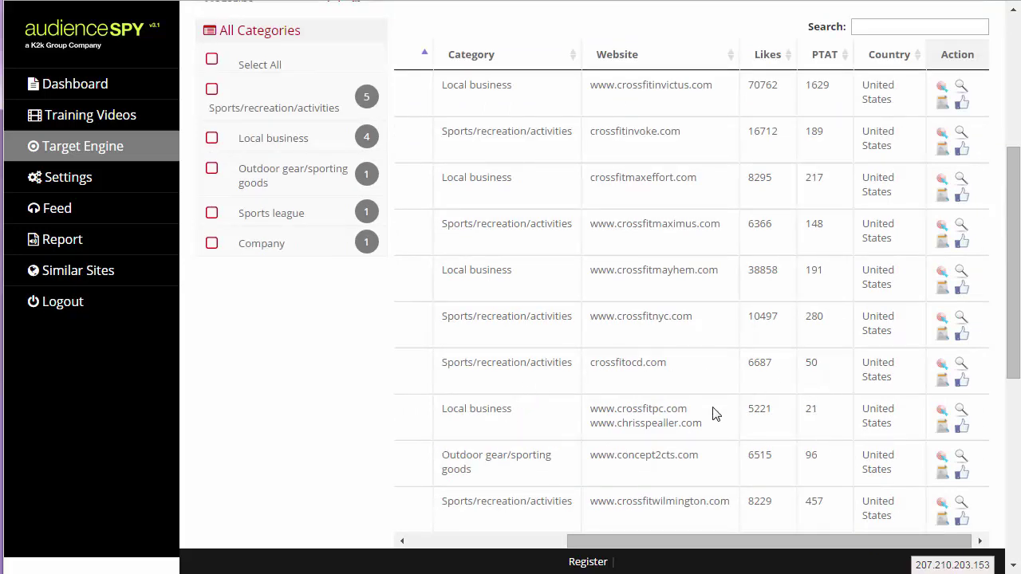
mouse_move(620, 546)
mouse_down()
mouse_move(483, 549)
mouse_move(622, 549)
mouse_up()
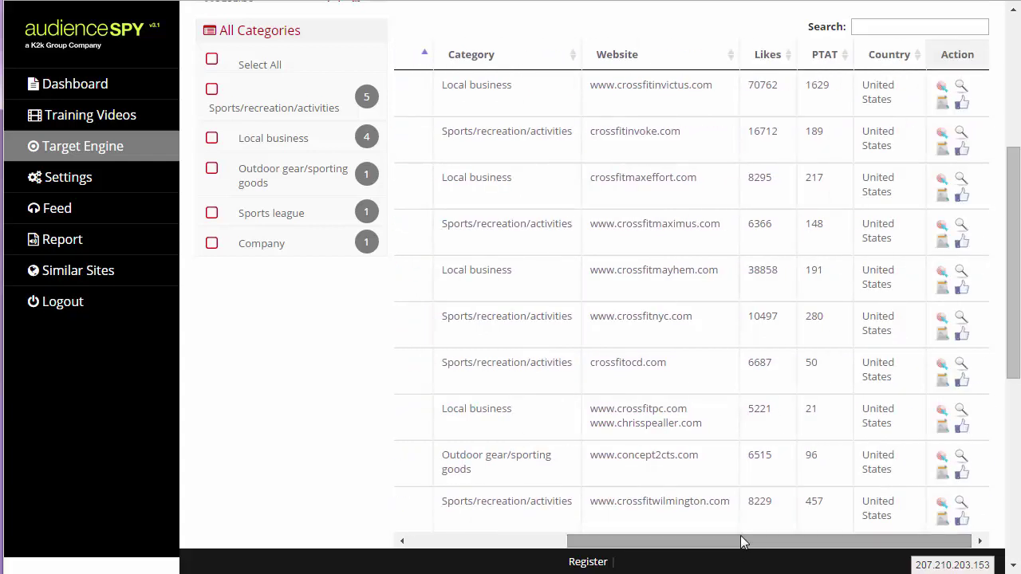
click(841, 55)
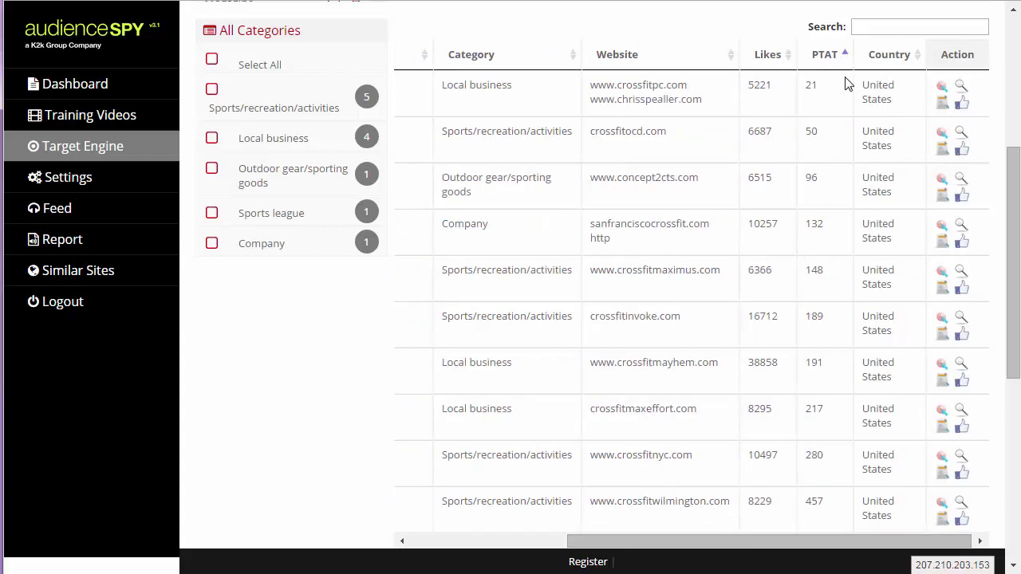
scroll(782, 212, up, 2)
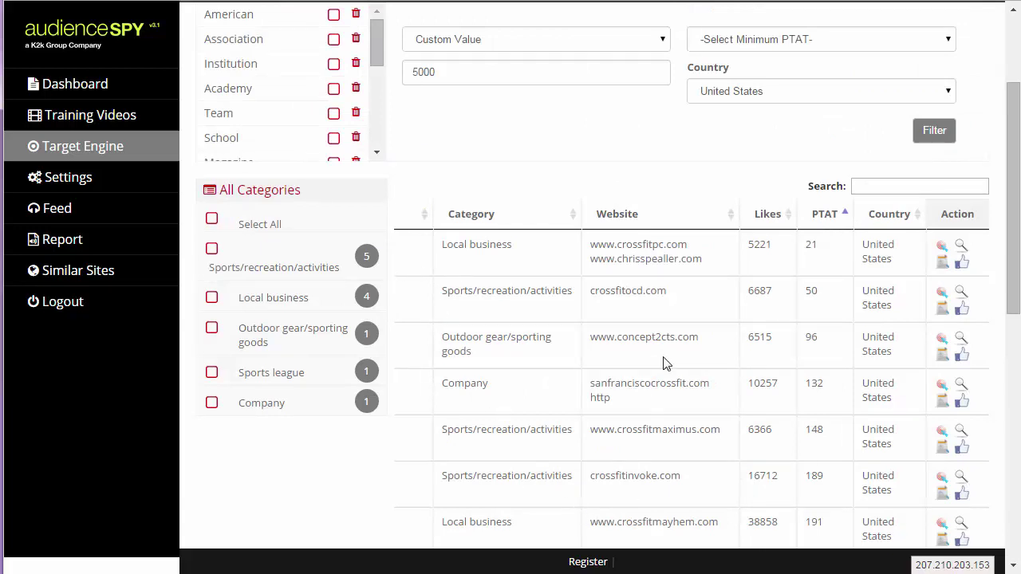
Deselect Crossfit Park City, Crossfit OCD, CrossFit Rowing and San Francisco CrossFit, and copy the remaining selected pages to the clipboard
scroll(666, 366, down, 2)
drag(667, 544, 476, 554)
click(410, 88)
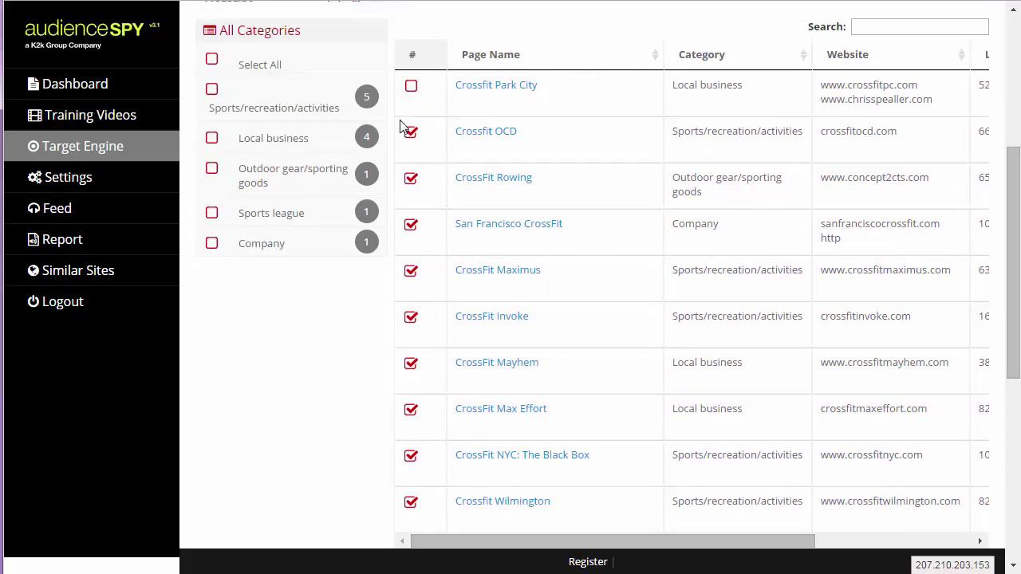
click(411, 132)
click(412, 181)
click(411, 225)
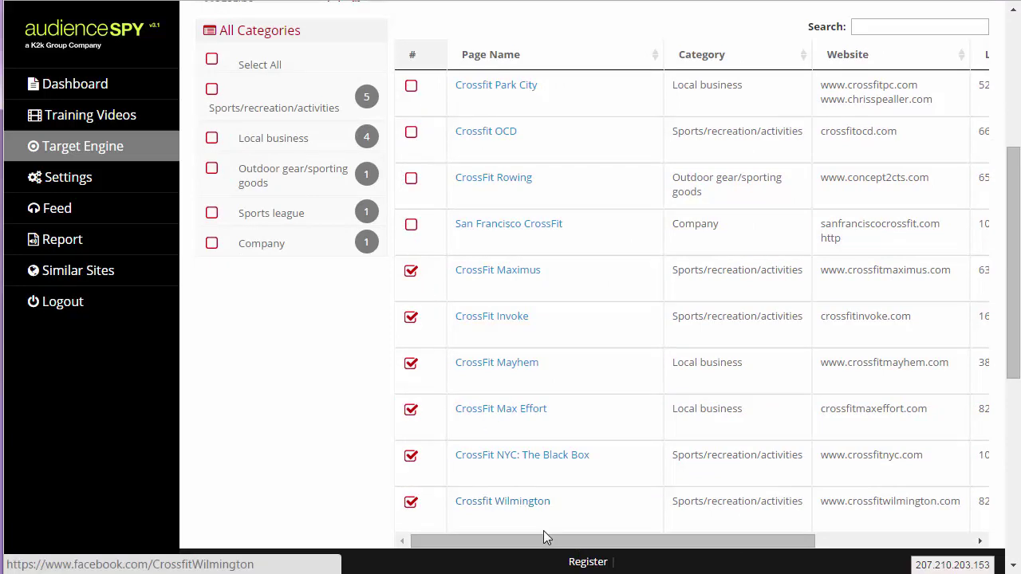
mouse_move(547, 541)
mouse_down()
mouse_move(704, 565)
mouse_move(747, 561)
mouse_move(538, 556)
mouse_up()
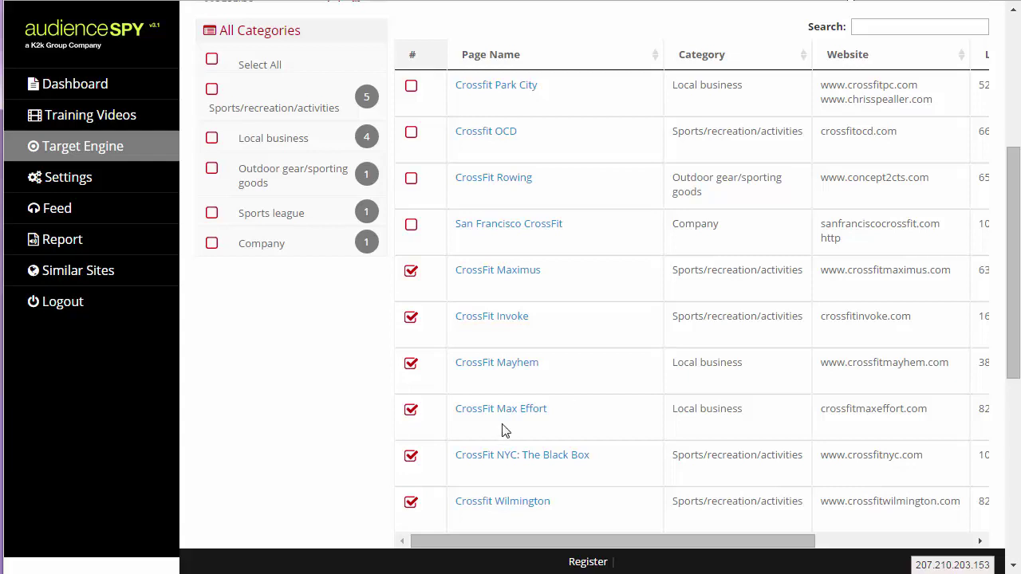
scroll(479, 383, down, 5)
click(431, 167)
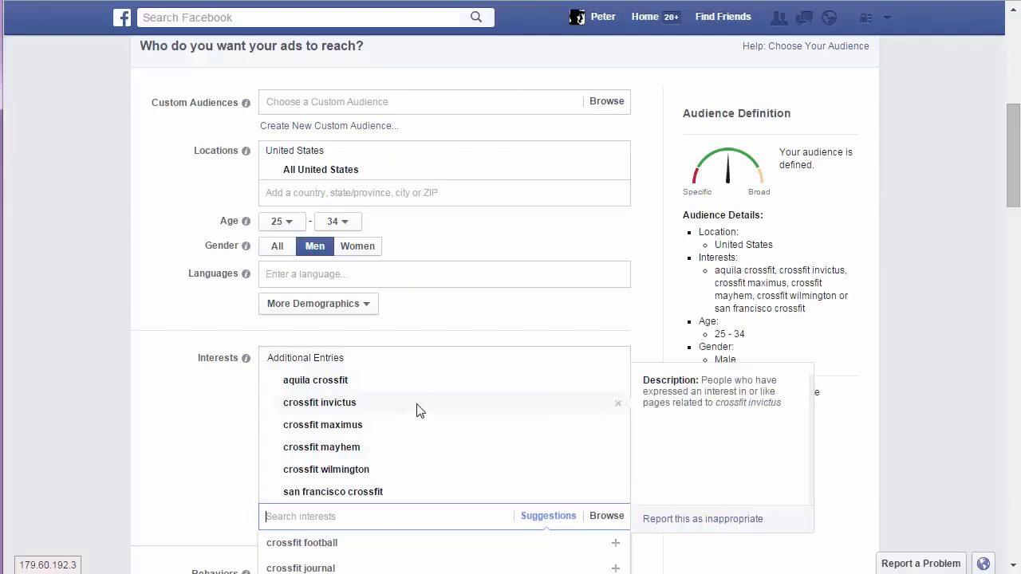
Remove the san francisco crossfit interest from the Facebook ad's audience
scroll(399, 411, down, 1)
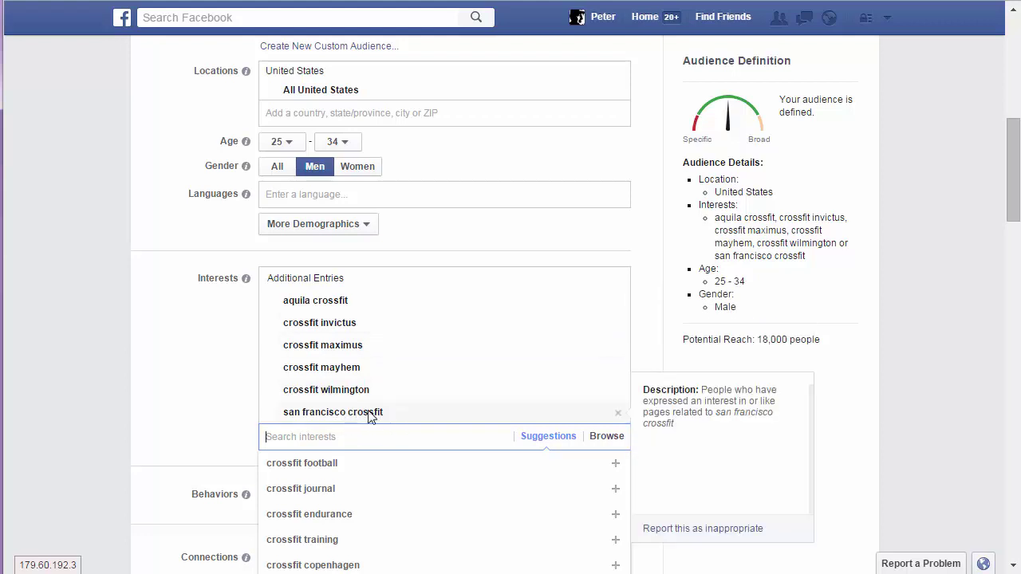
click(399, 418)
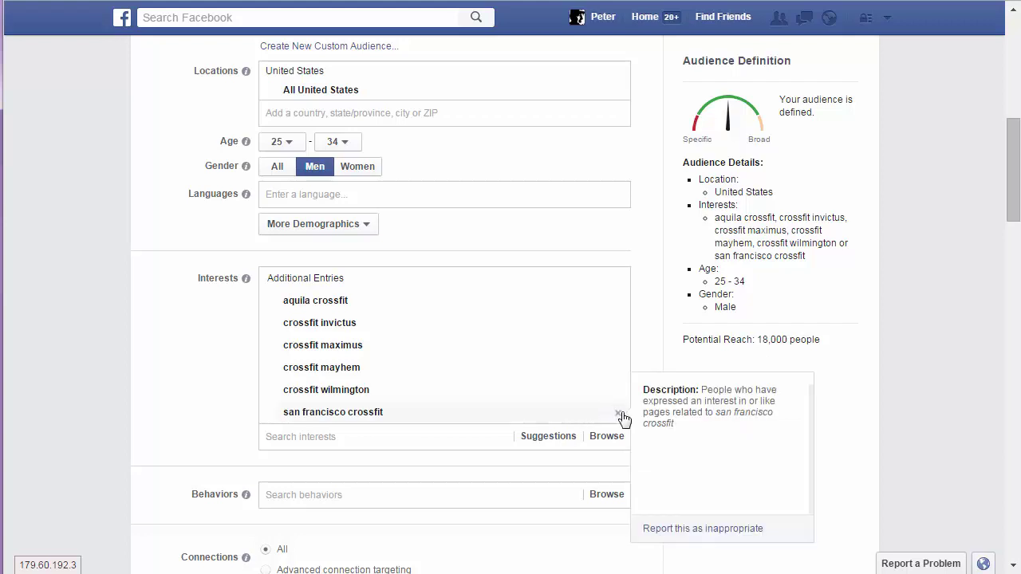
click(618, 415)
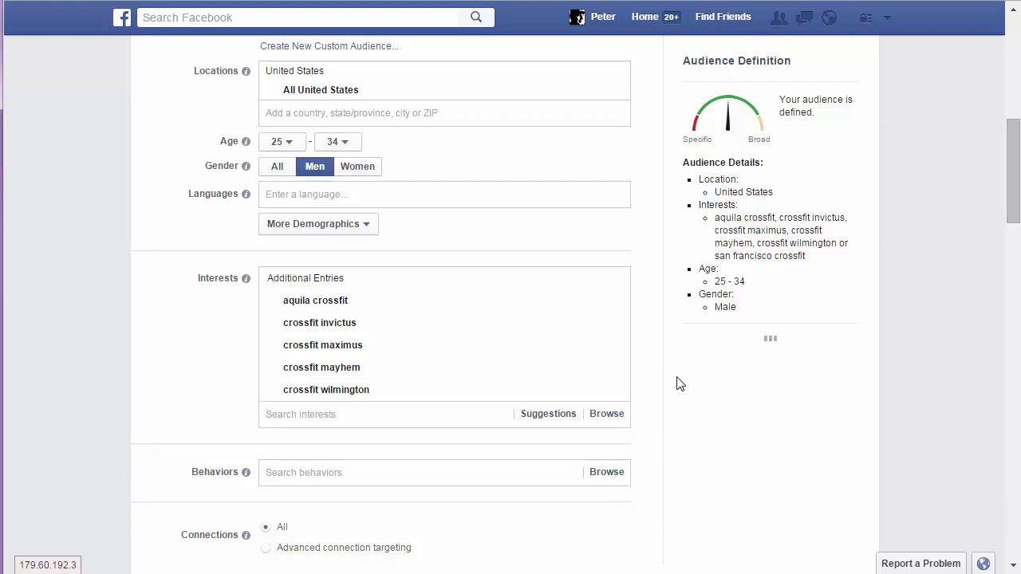
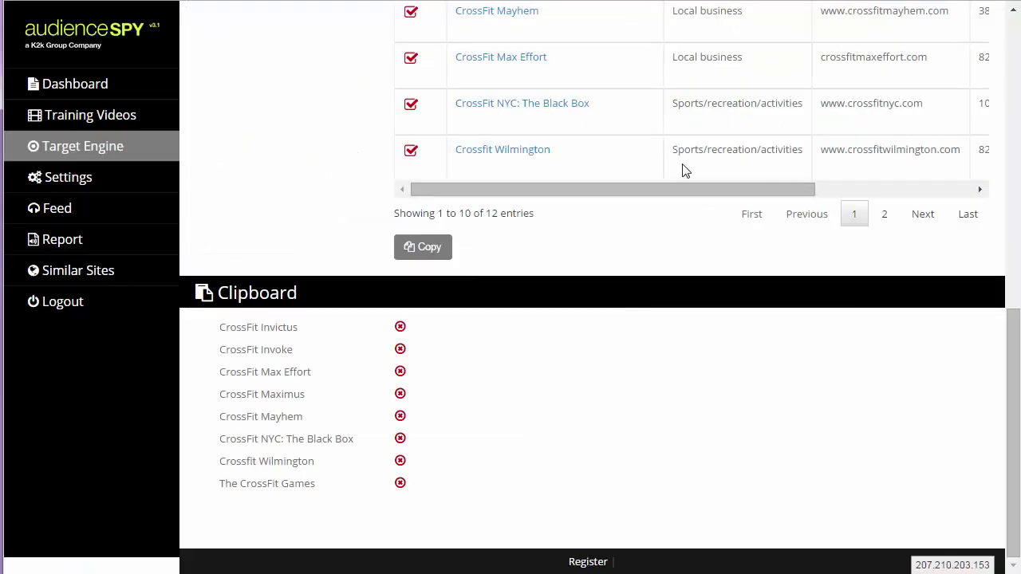
Switch back to the Target Engine results and sort the pages by PTAT in descending order
scroll(798, 214, up, 1)
scroll(697, 158, up, 3)
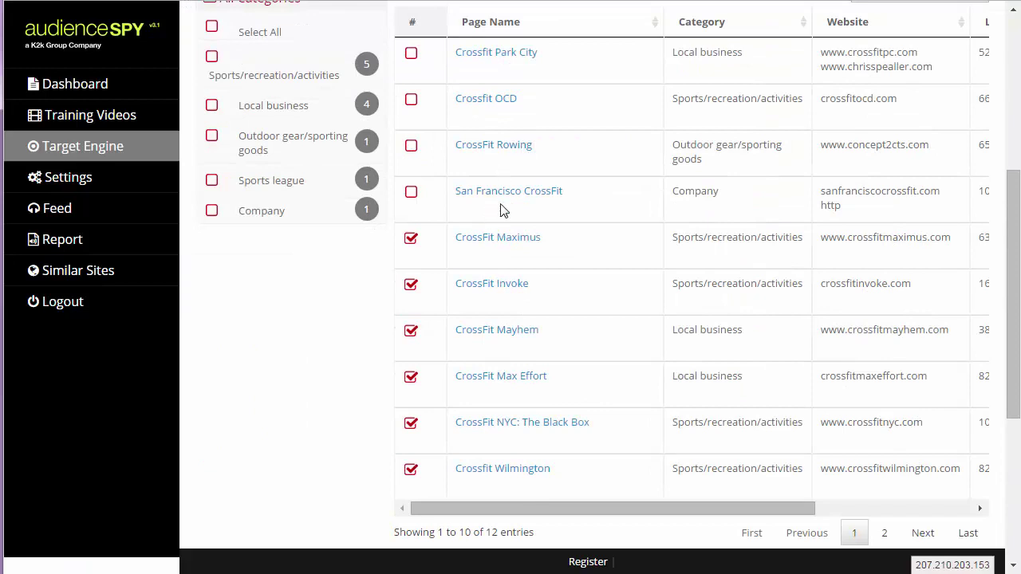
drag(563, 510, 768, 515)
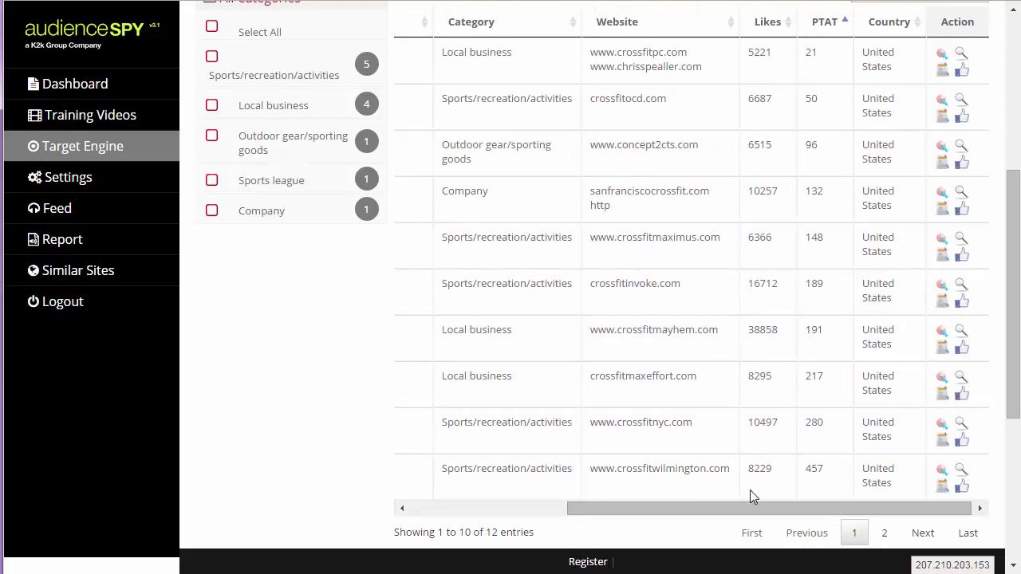
drag(679, 488, 534, 470)
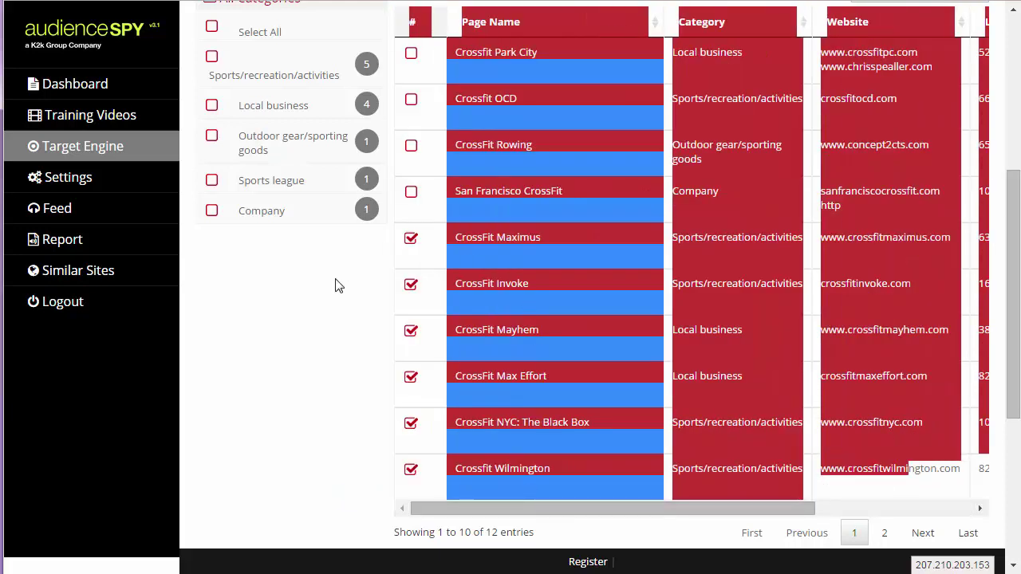
click(354, 305)
scroll(513, 210, down, 3)
scroll(534, 231, up, 6)
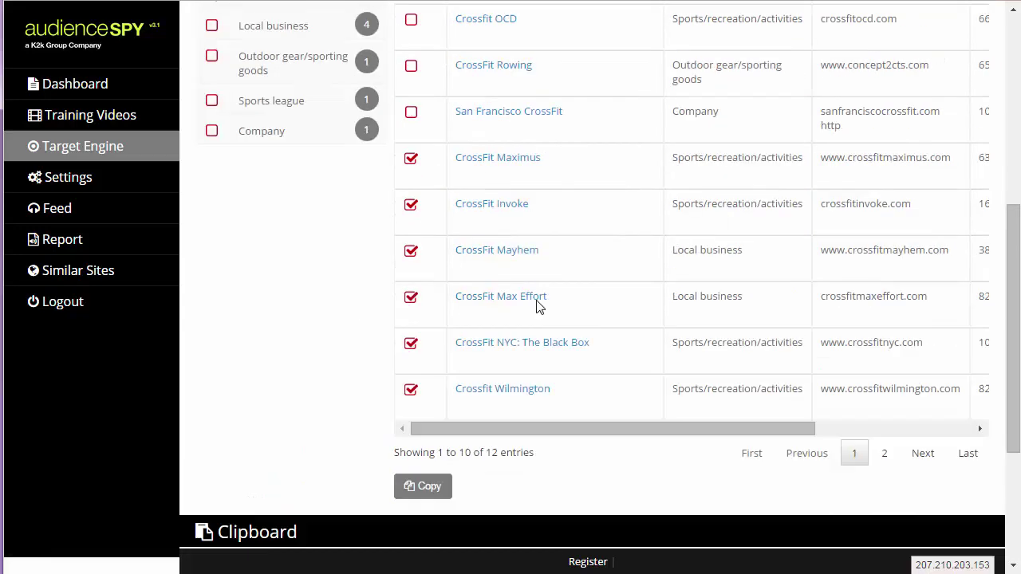
scroll(707, 508, down, 4)
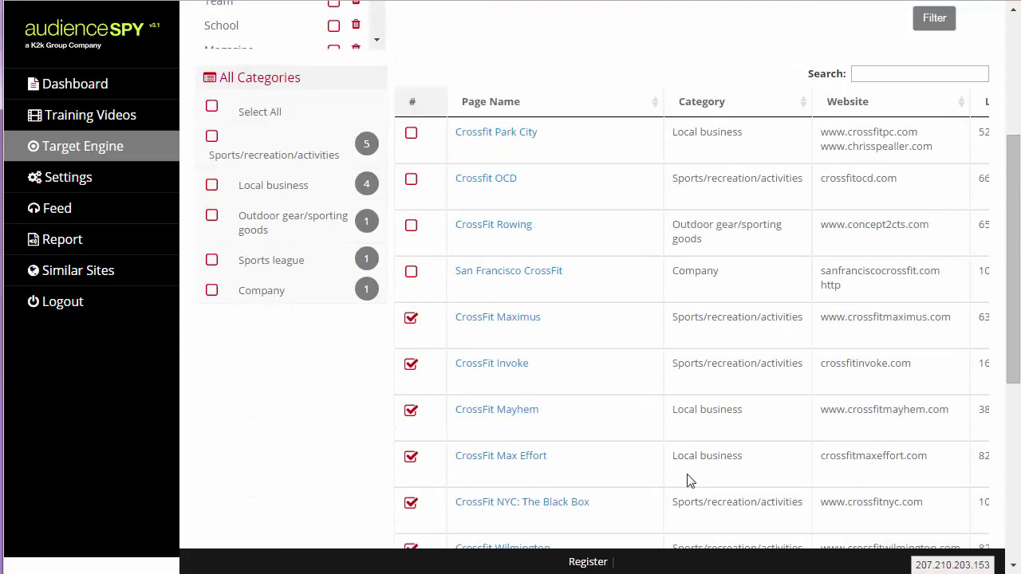
drag(683, 422, 904, 456)
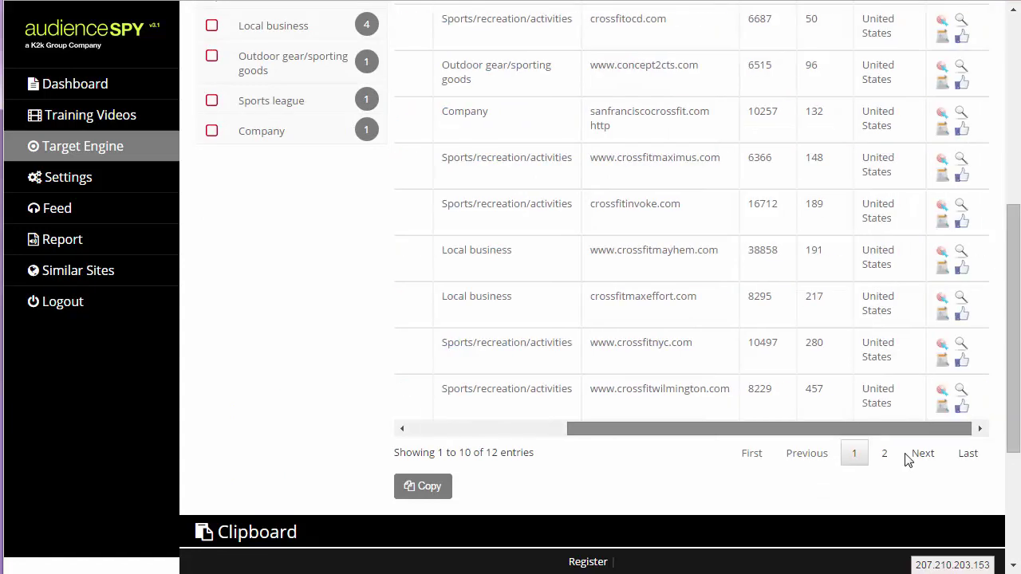
scroll(843, 296, up, 4)
click(830, 267)
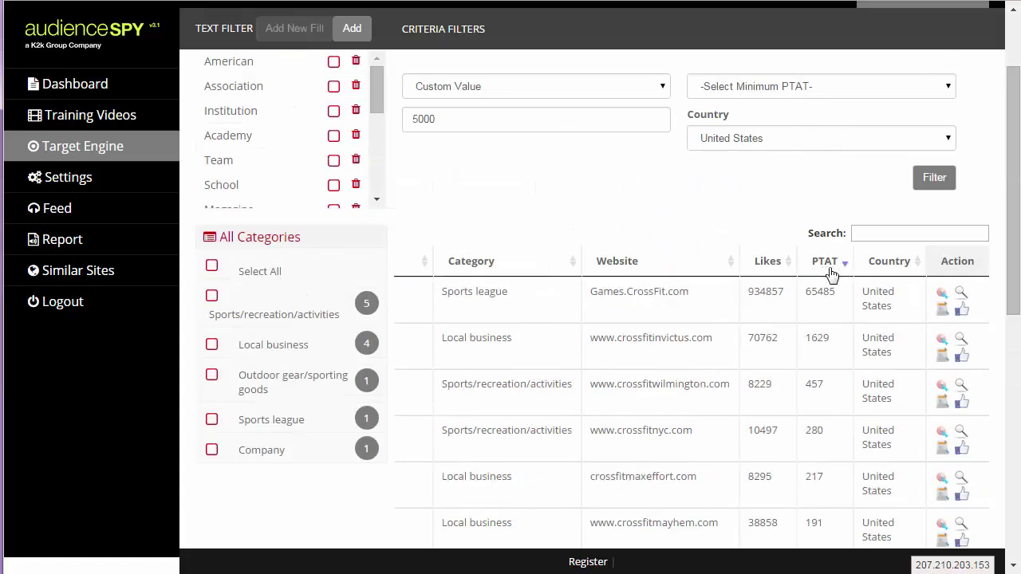
Review the top pages by PTAT, checking CrossFit Max Effort, CrossFit Mayhem and CrossFit Invoke against the current page selection
scroll(837, 423, down, 1)
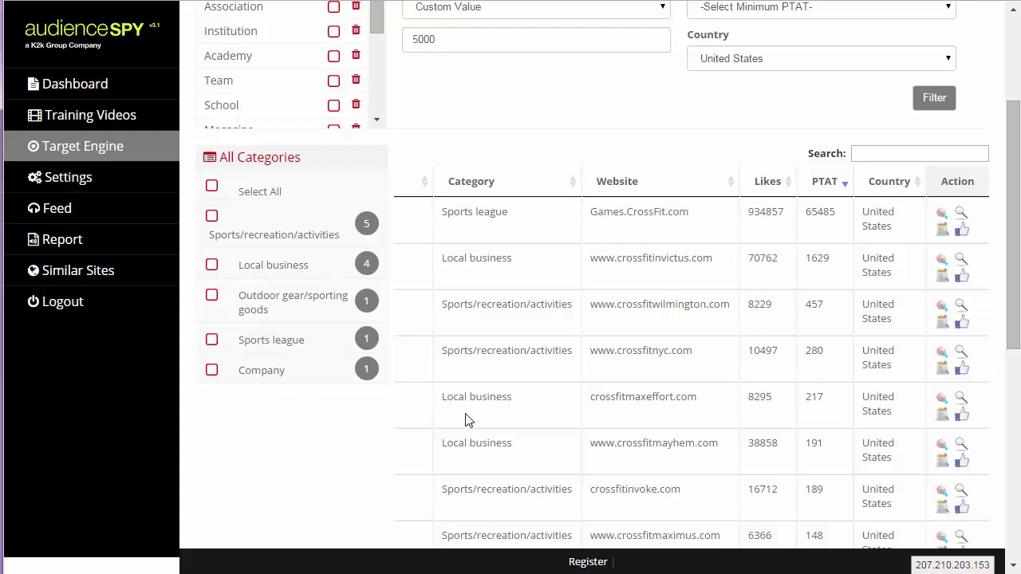
drag(696, 396, 591, 398)
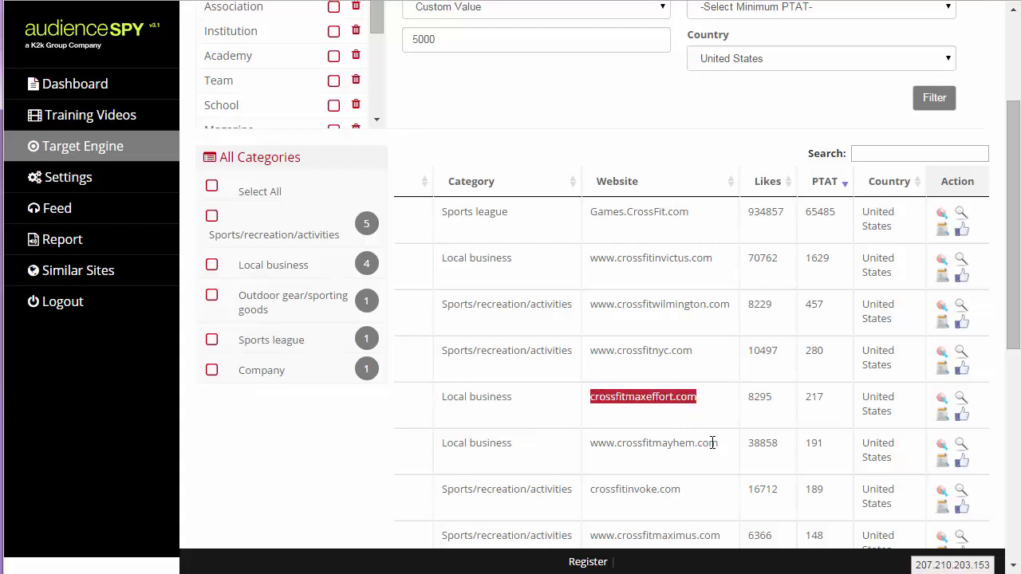
drag(721, 451, 594, 452)
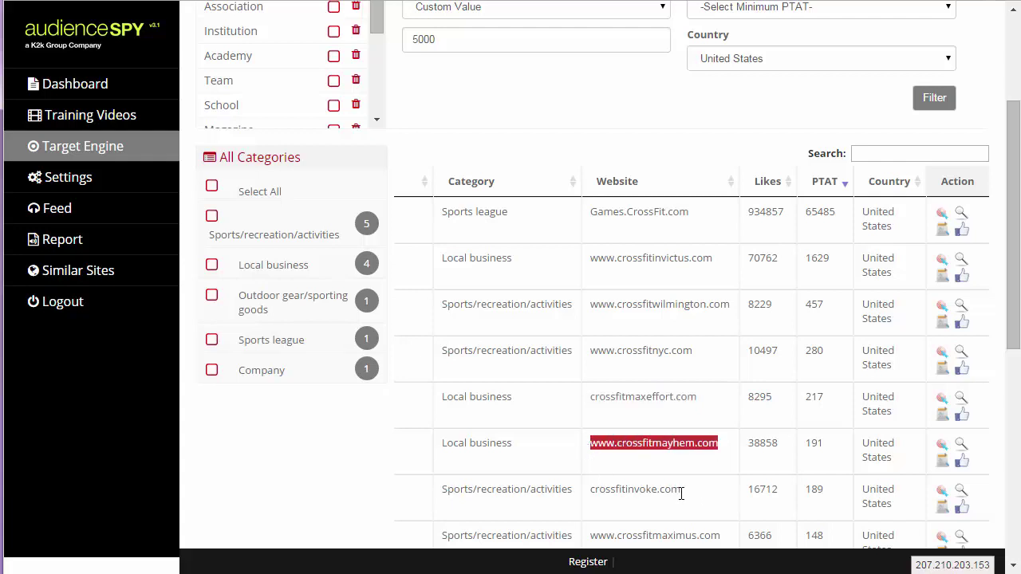
drag(682, 493, 589, 490)
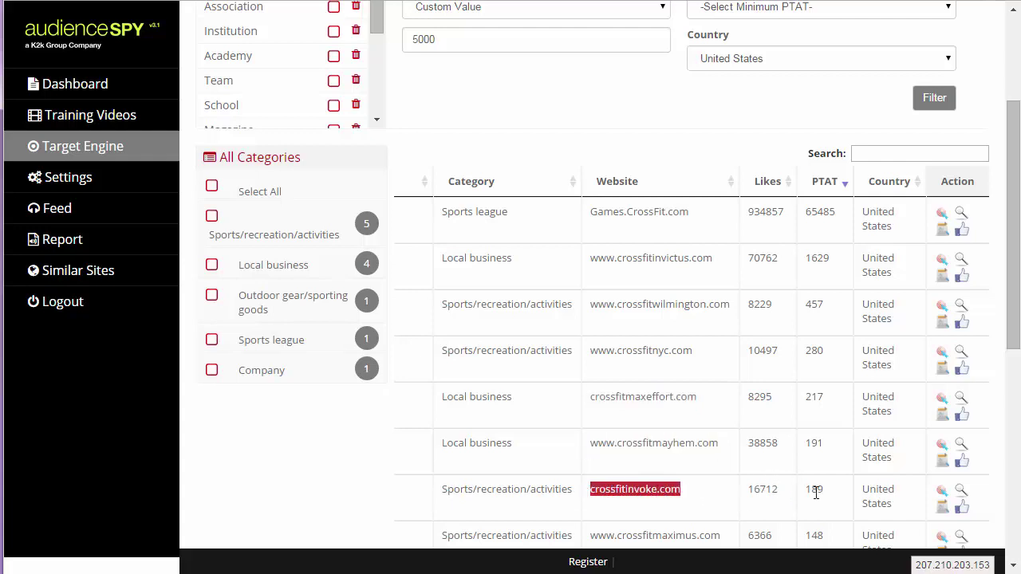
scroll(688, 449, down, 3)
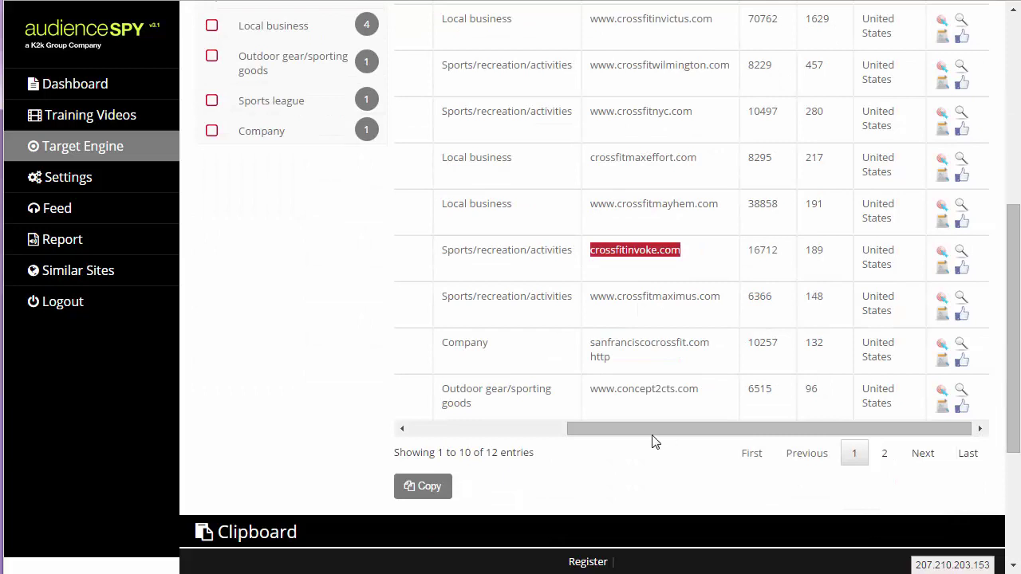
drag(651, 435, 495, 436)
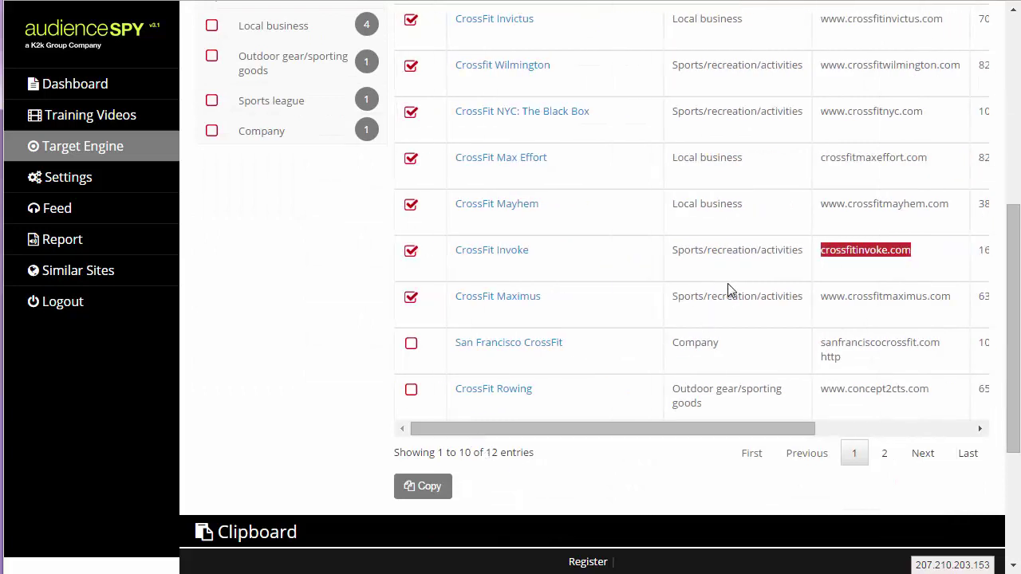
scroll(849, 273, up, 1)
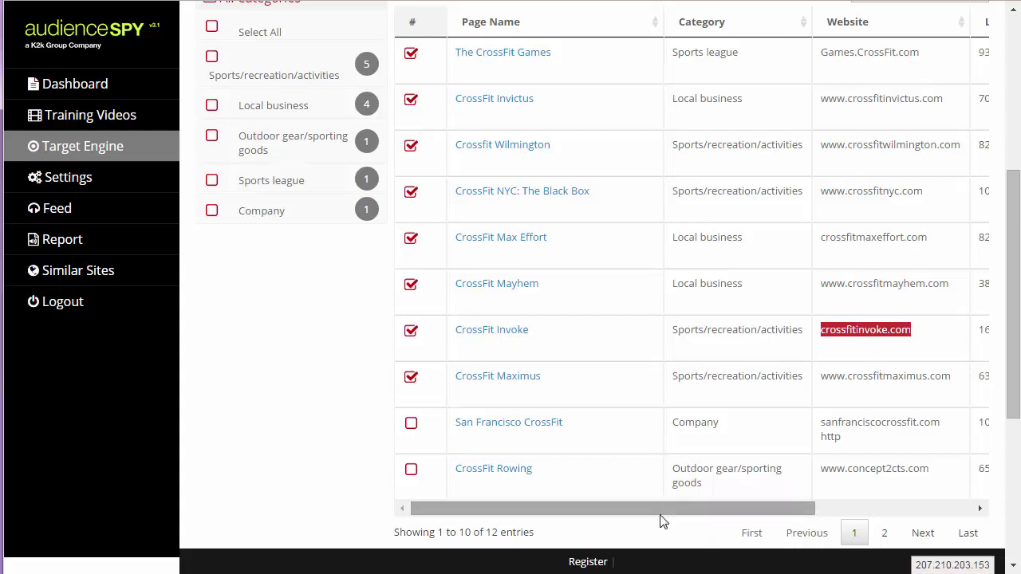
Compare the likes and PTAT figures of CrossFit Invoke with those of the higher-ranked pages such as CrossFit NYC
drag(662, 510, 843, 529)
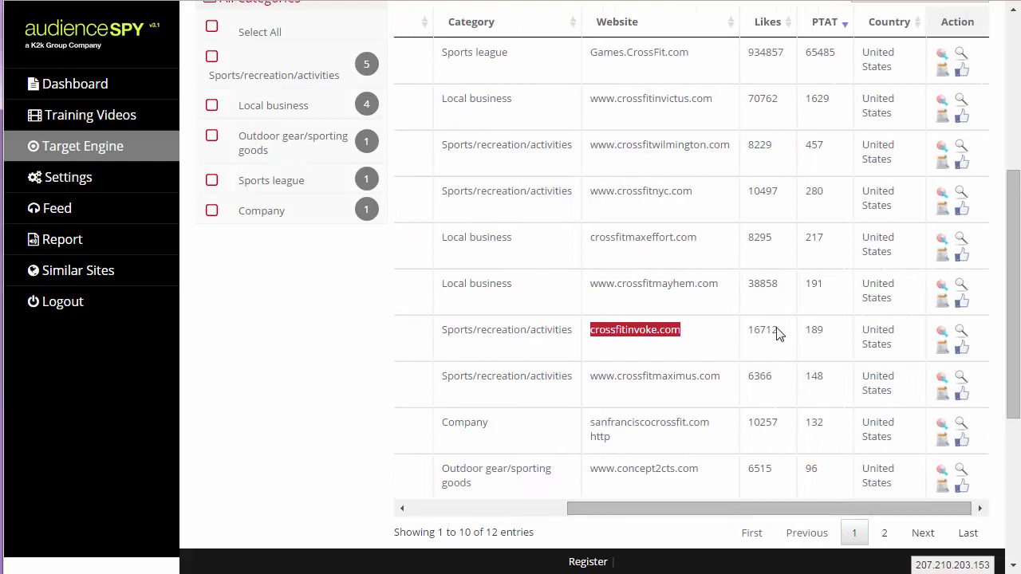
drag(782, 334, 748, 330)
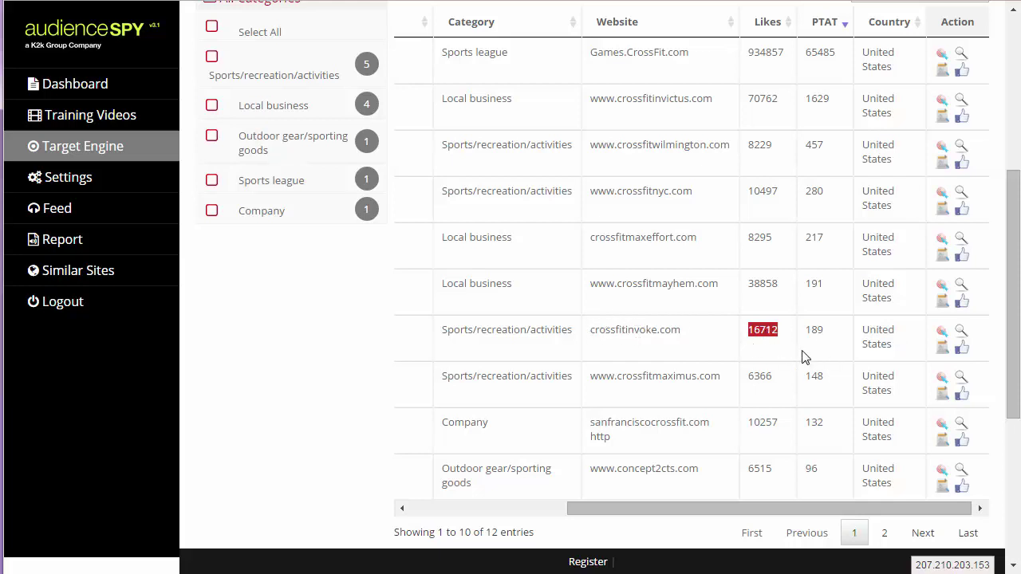
drag(827, 332, 804, 330)
scroll(862, 327, up, 3)
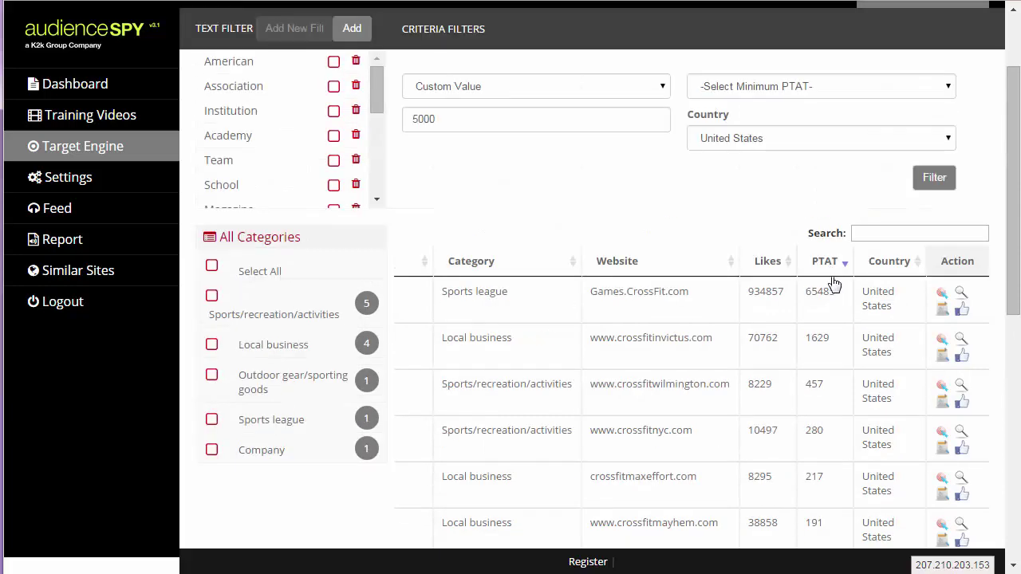
drag(837, 291, 739, 293)
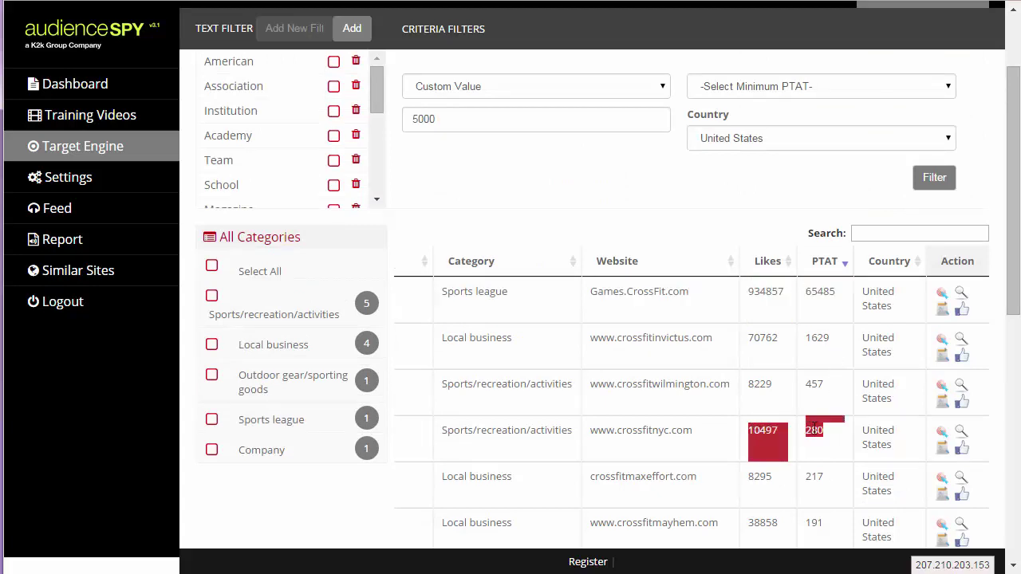
scroll(785, 375, down, 2)
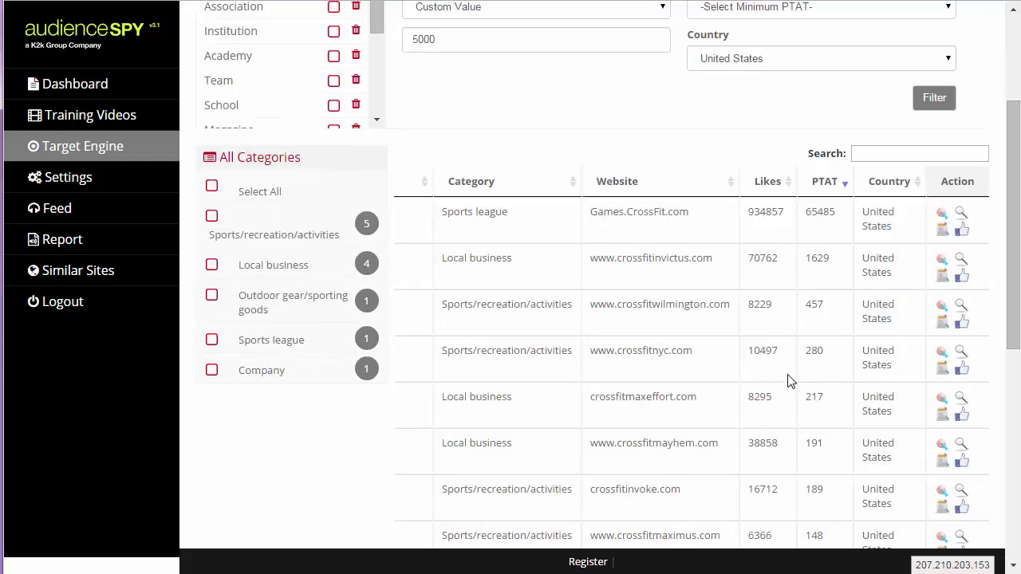
Review the PTAT-sorted CrossFit pages together with the minimum likes, PTAT and country filters applied to them
scroll(790, 381, up, 2)
scroll(790, 309, down, 2)
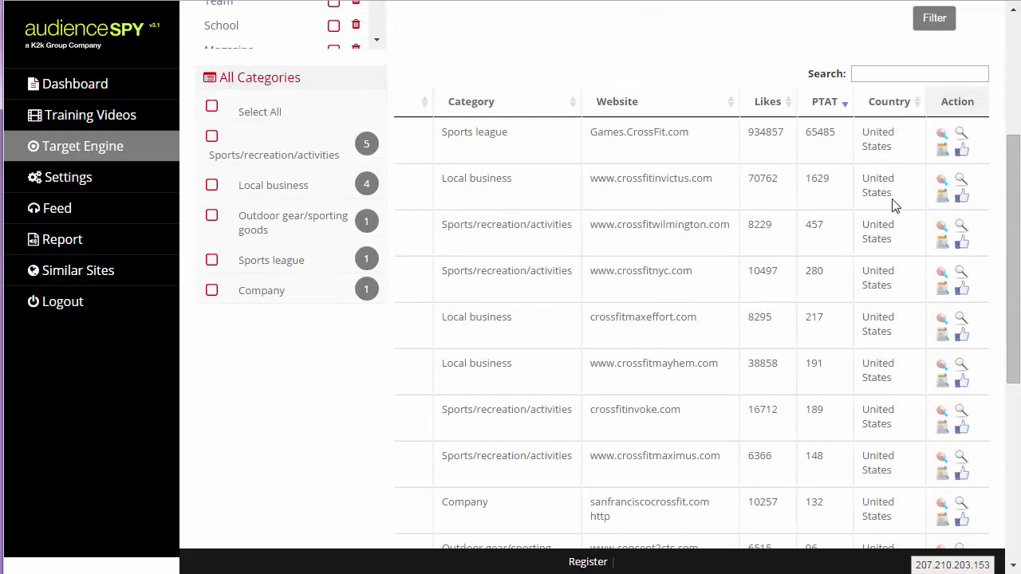
scroll(913, 367, down, 2)
scroll(907, 387, up, 1)
scroll(910, 387, up, 4)
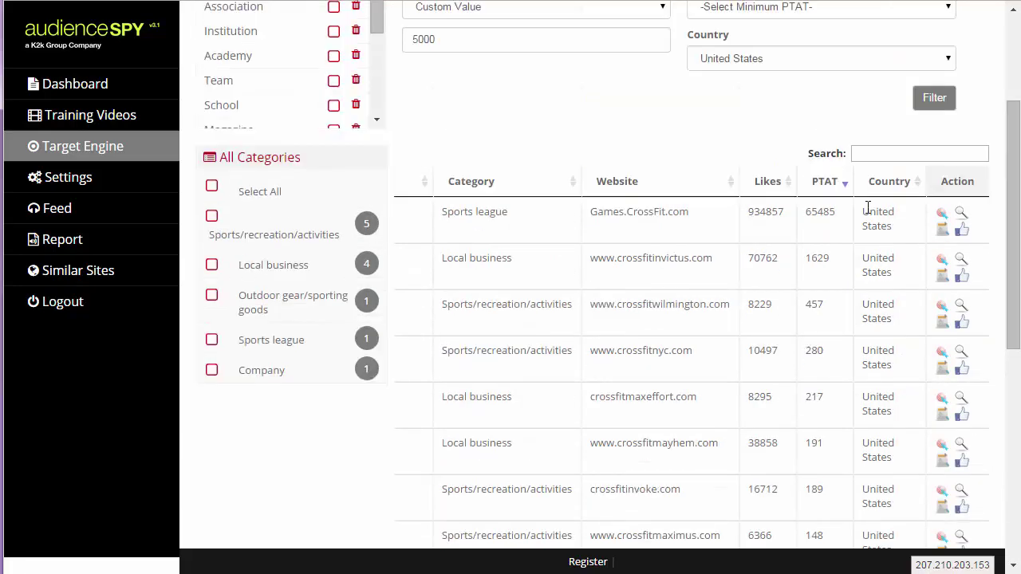
scroll(914, 399, down, 3)
scroll(896, 380, up, 3)
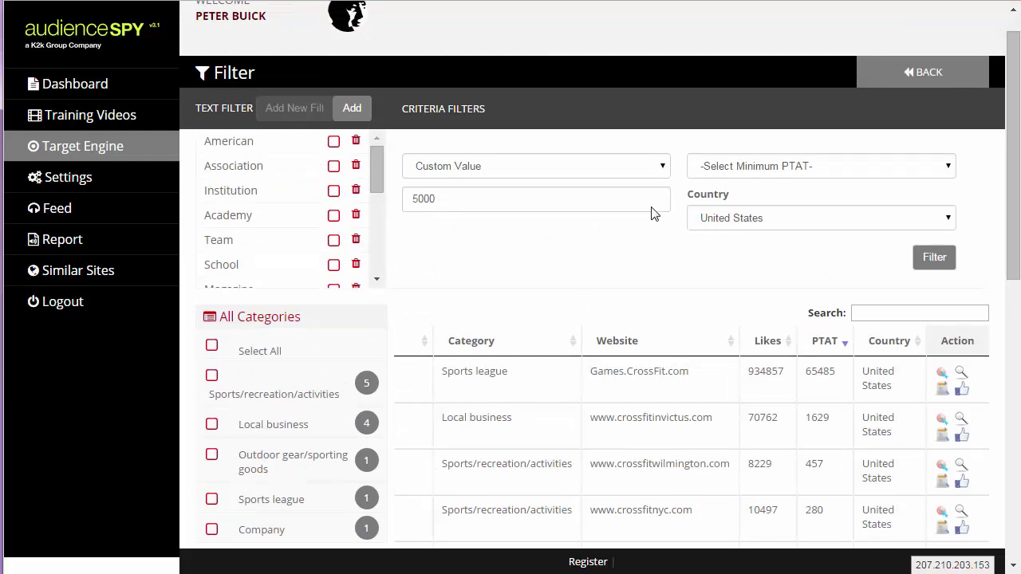
scroll(522, 285, up, 1)
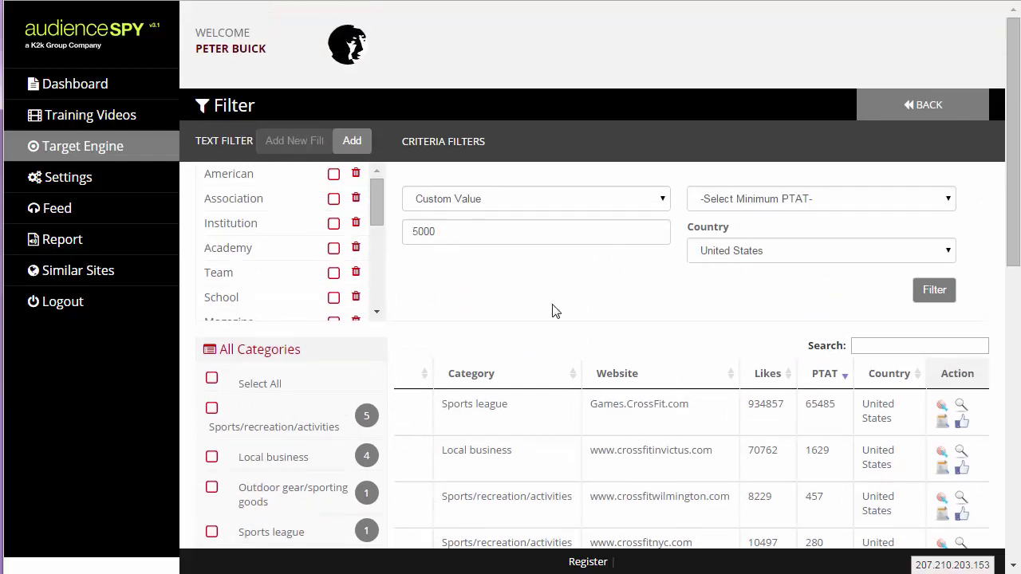
scroll(558, 315, down, 1)
scroll(568, 323, up, 1)
scroll(724, 258, down, 1)
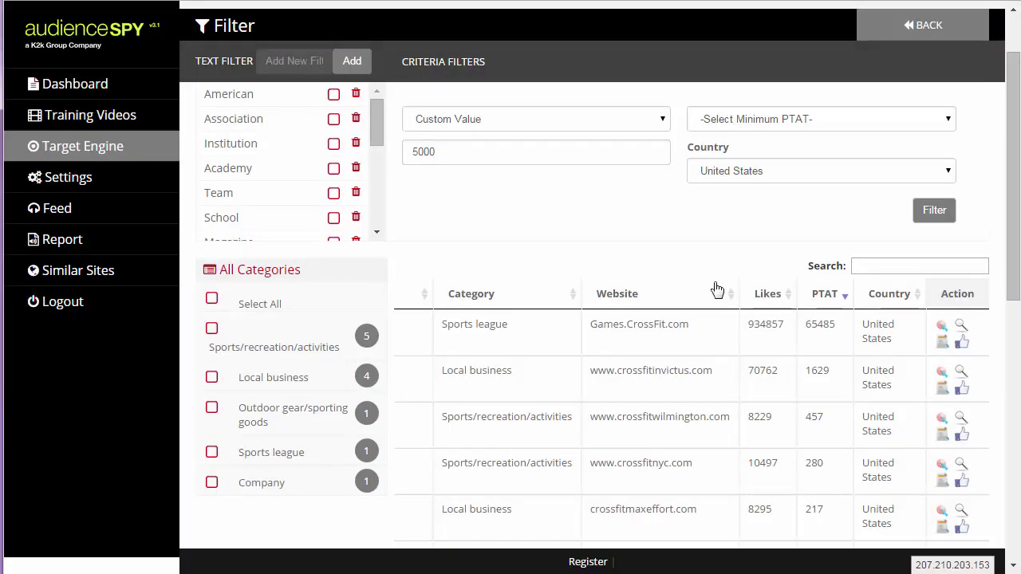
scroll(715, 312, down, 1)
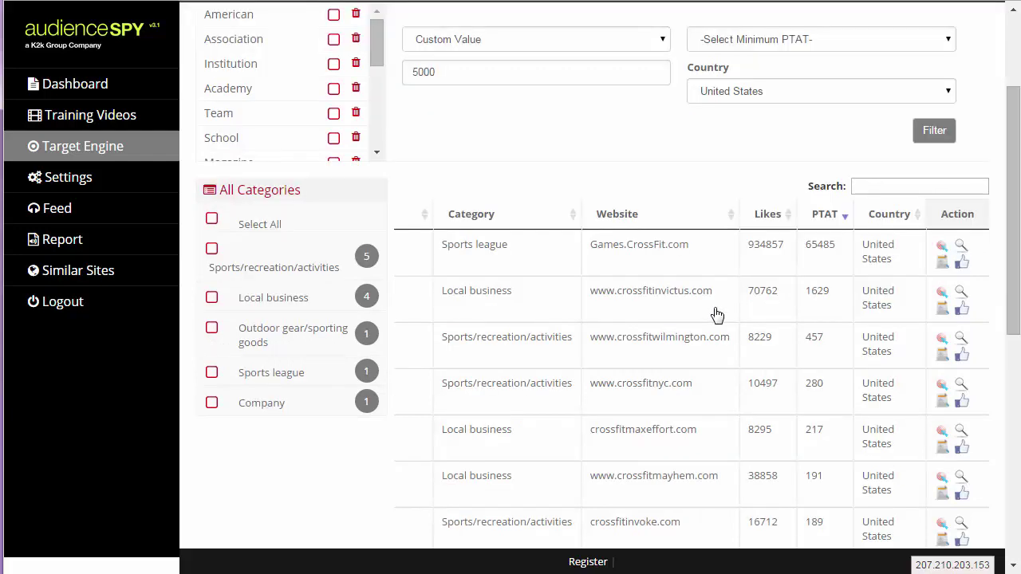
scroll(704, 292, up, 1)
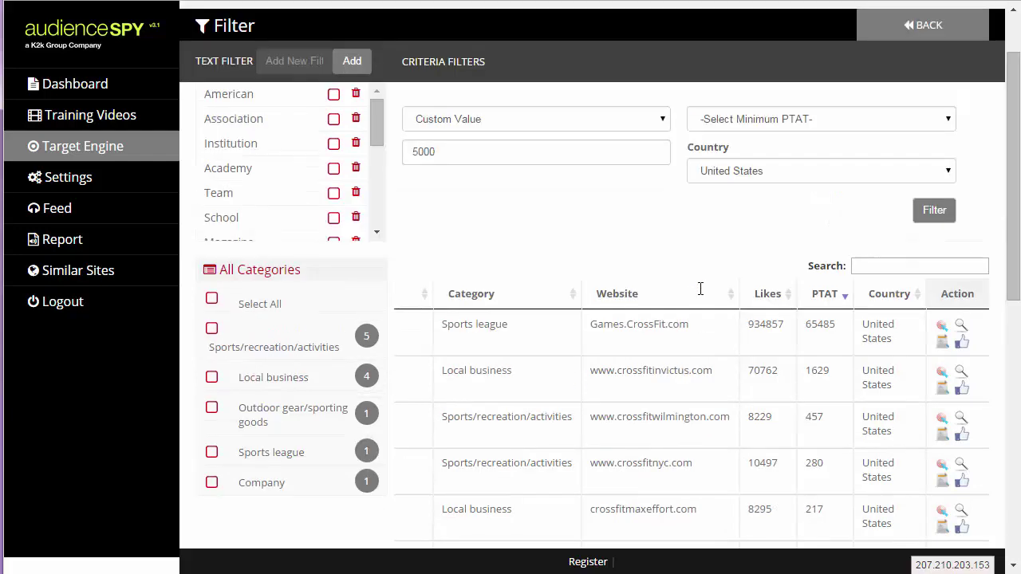
scroll(807, 317, down, 1)
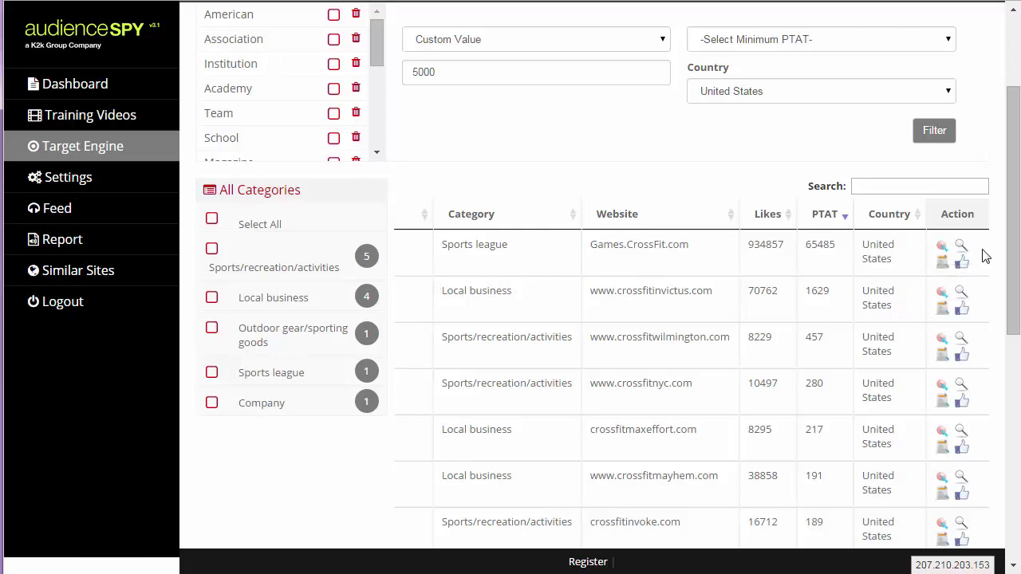
Check the page names against the current selection, and open the Facebook list of pages liked by The CrossFit Games
scroll(560, 351, down, 3)
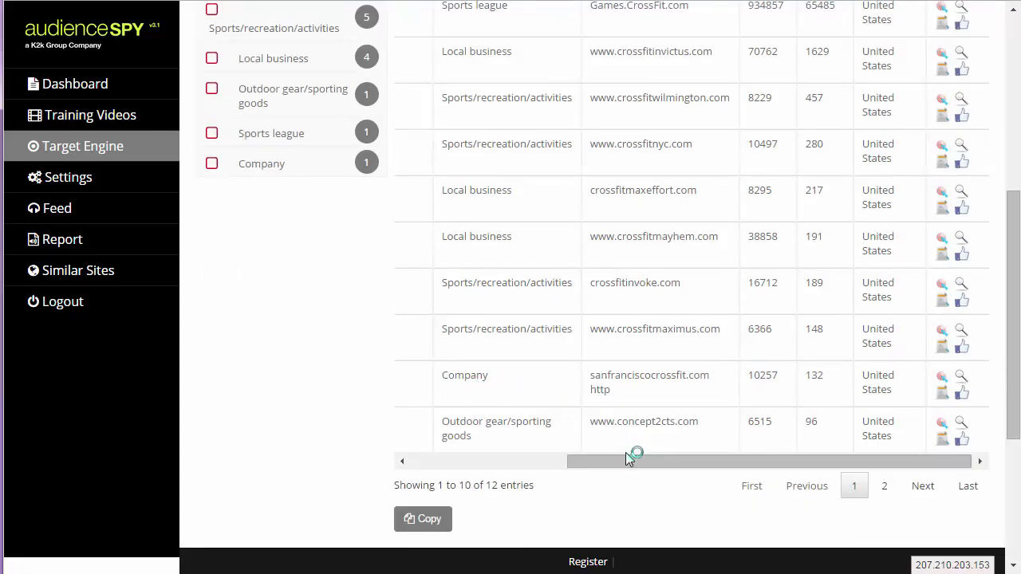
drag(618, 470, 451, 483)
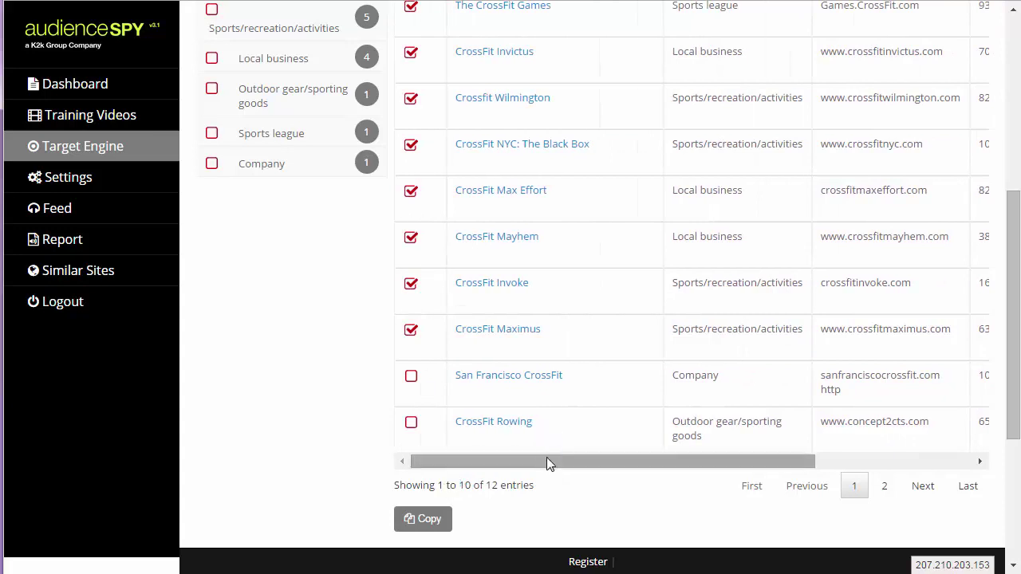
drag(546, 457, 774, 486)
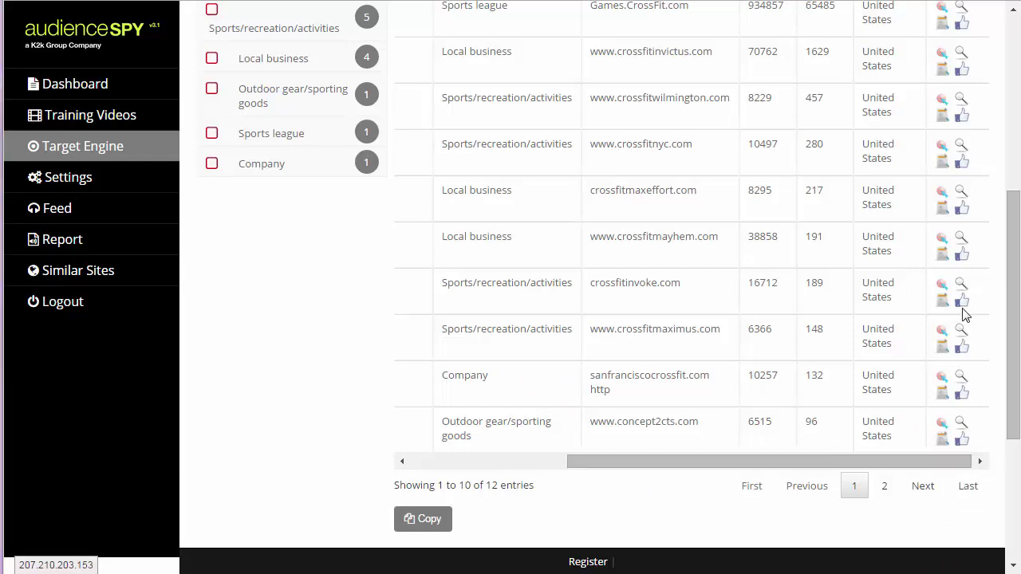
scroll(1011, 232, up, 5)
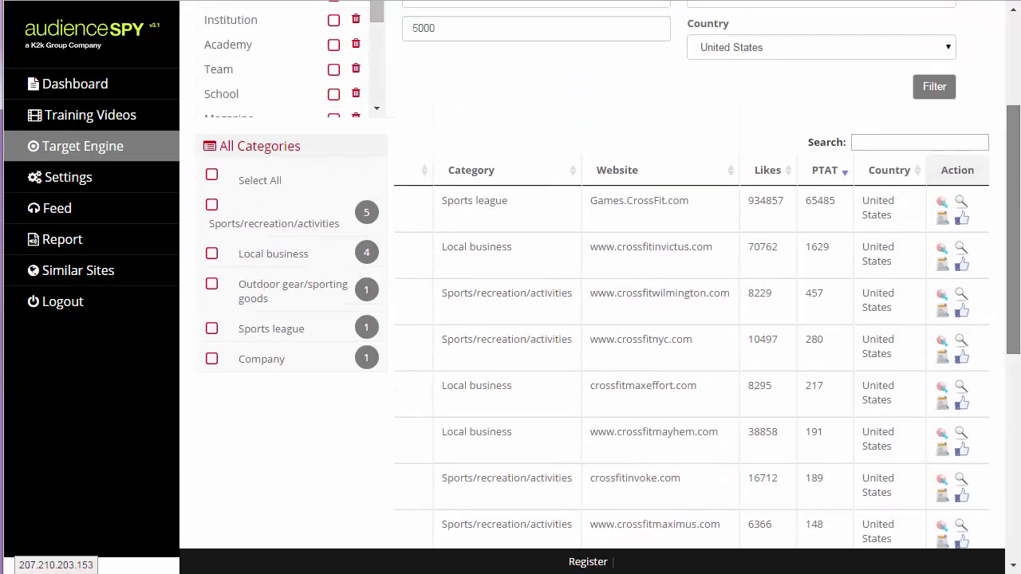
scroll(963, 223, down, 2)
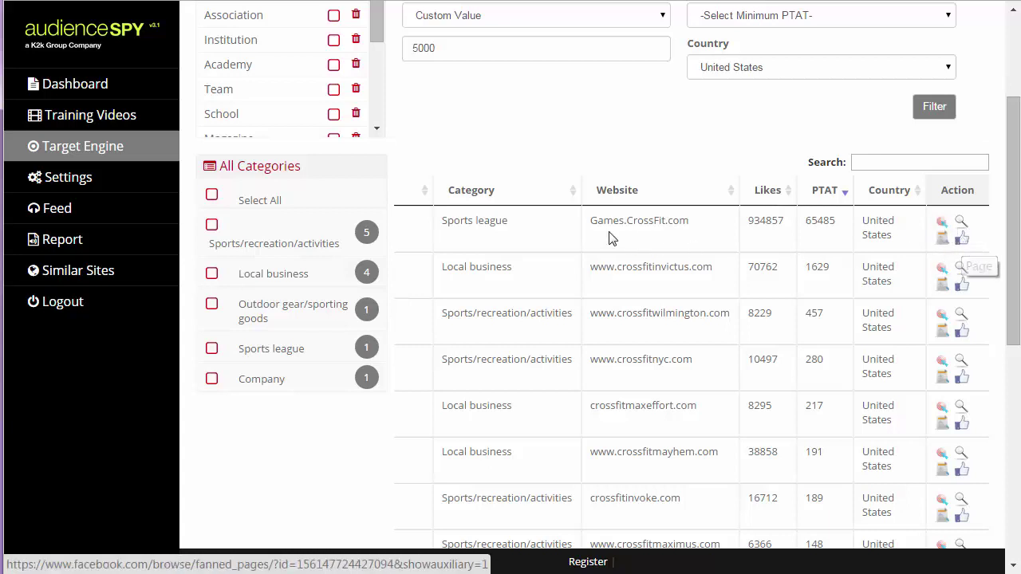
click(962, 249)
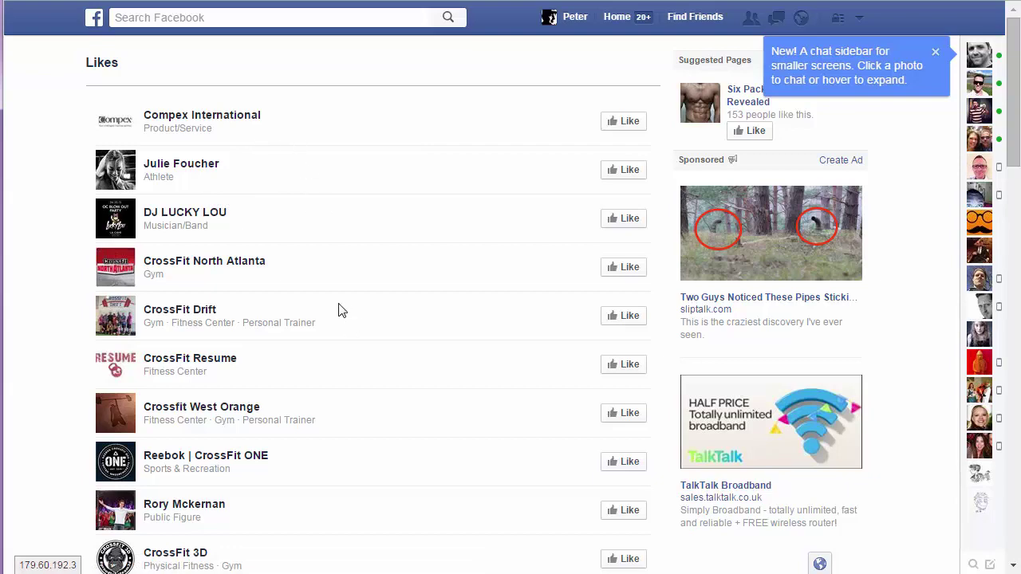
Examine the full list of pages liked by The CrossFit Games for related gyms, brands and athletes to target
scroll(339, 312, down, 5)
scroll(348, 426, down, 7)
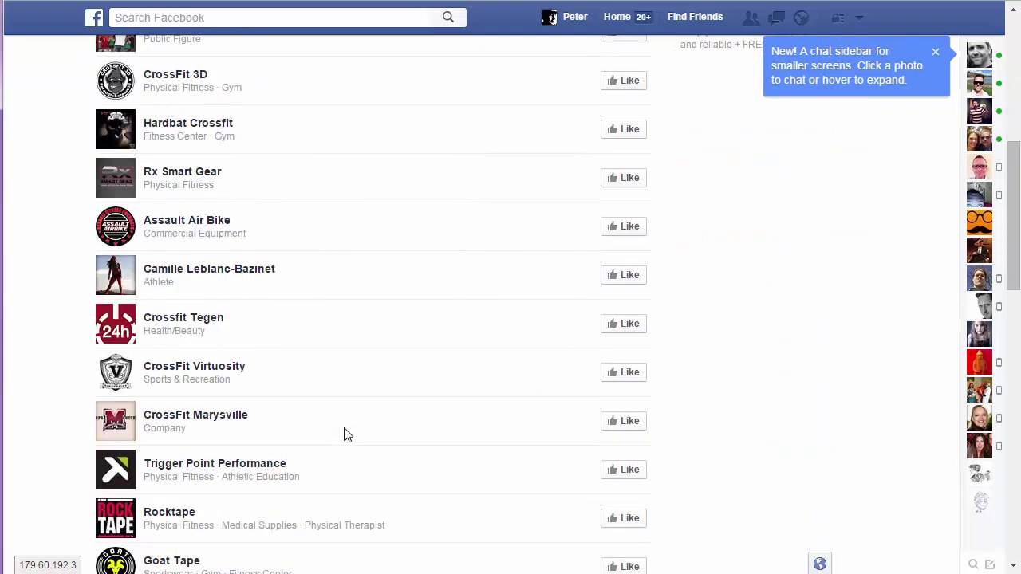
scroll(353, 451, down, 3)
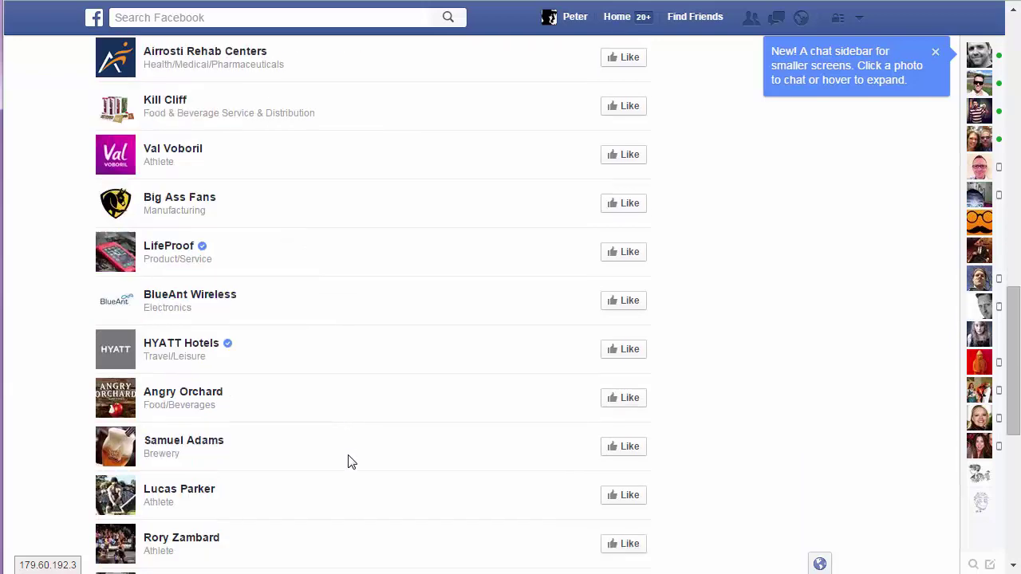
scroll(339, 451, up, 8)
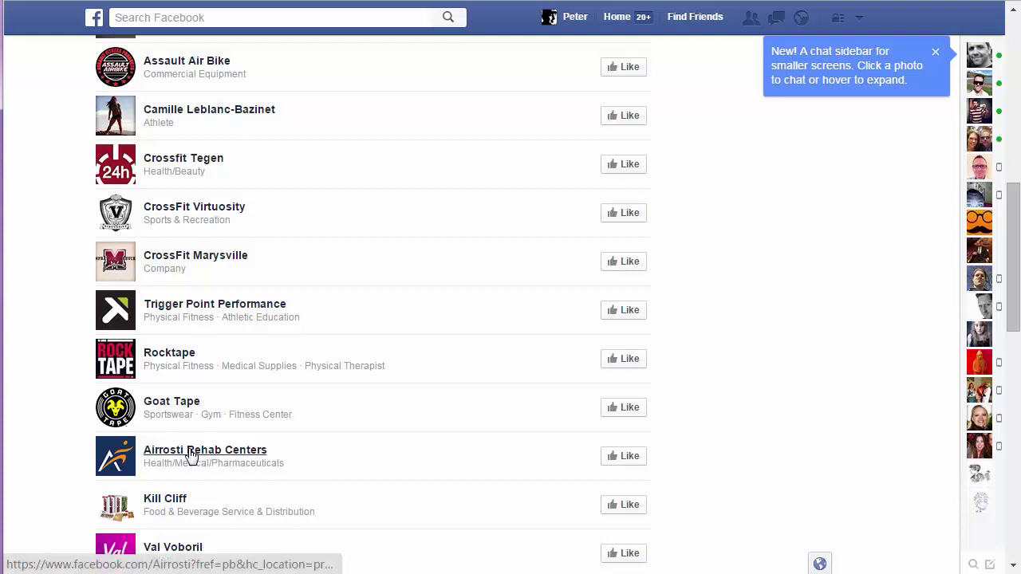
scroll(398, 438, down, 2)
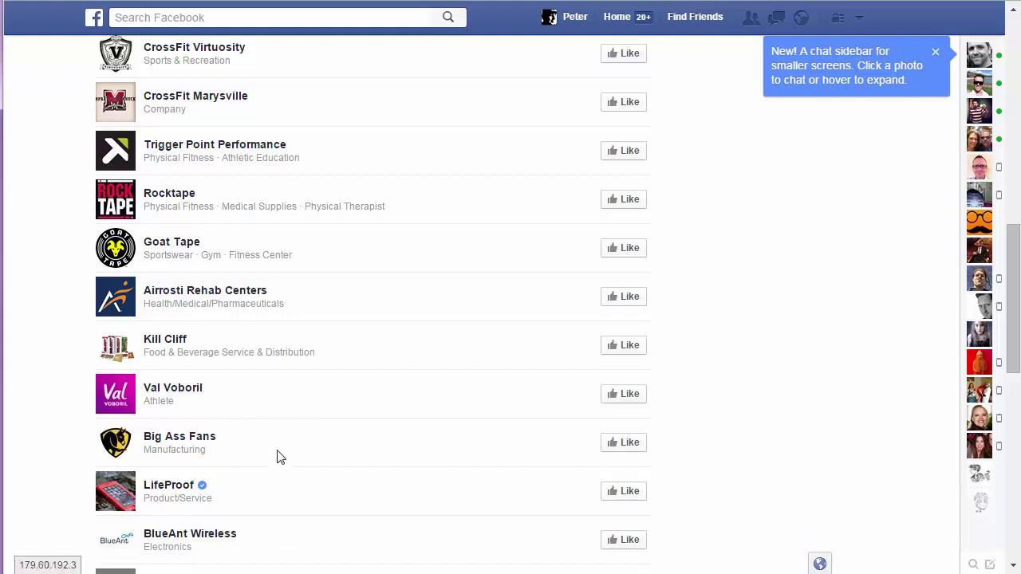
scroll(276, 455, down, 1)
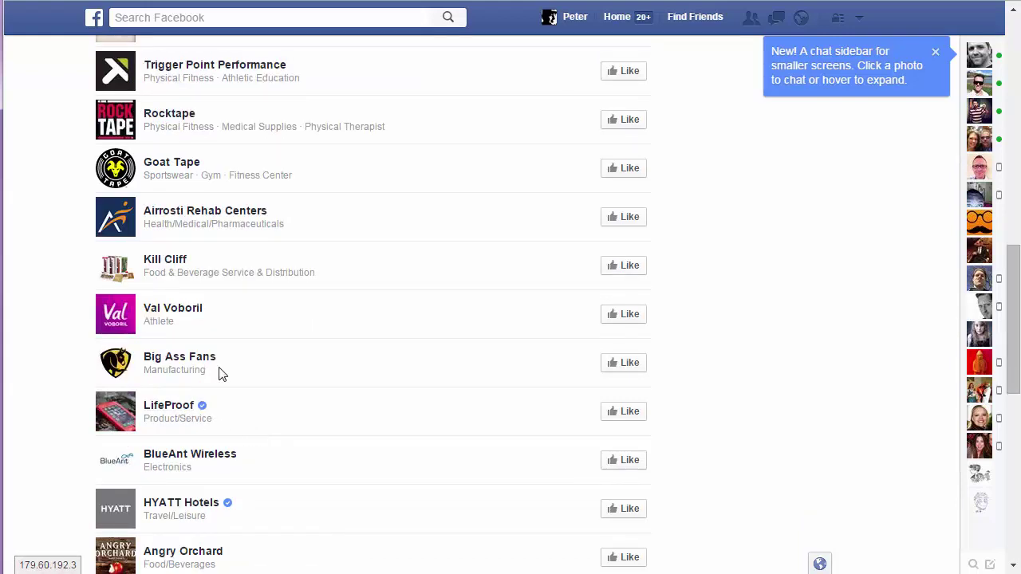
scroll(253, 383, down, 2)
scroll(263, 407, down, 3)
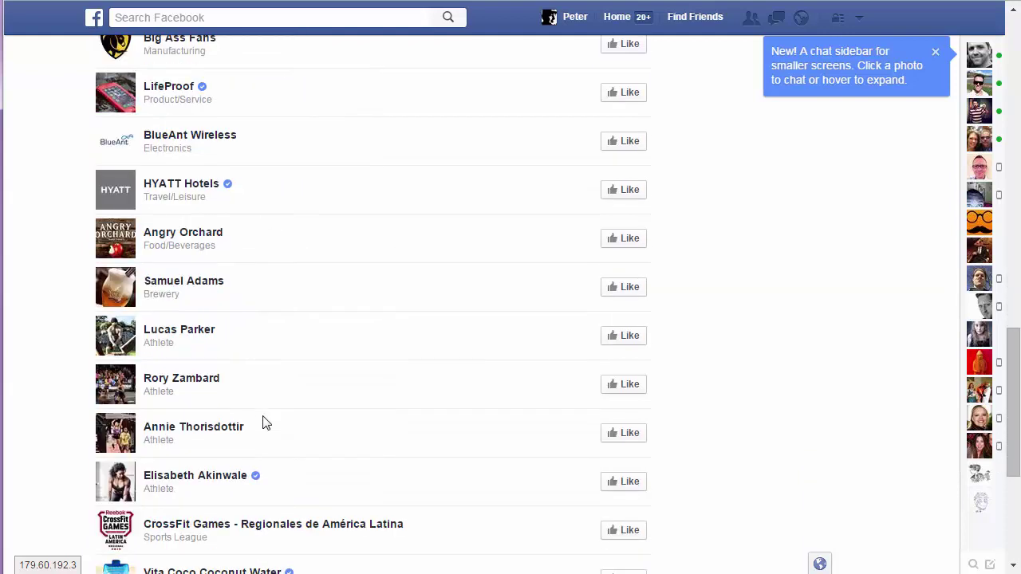
scroll(315, 375, down, 2)
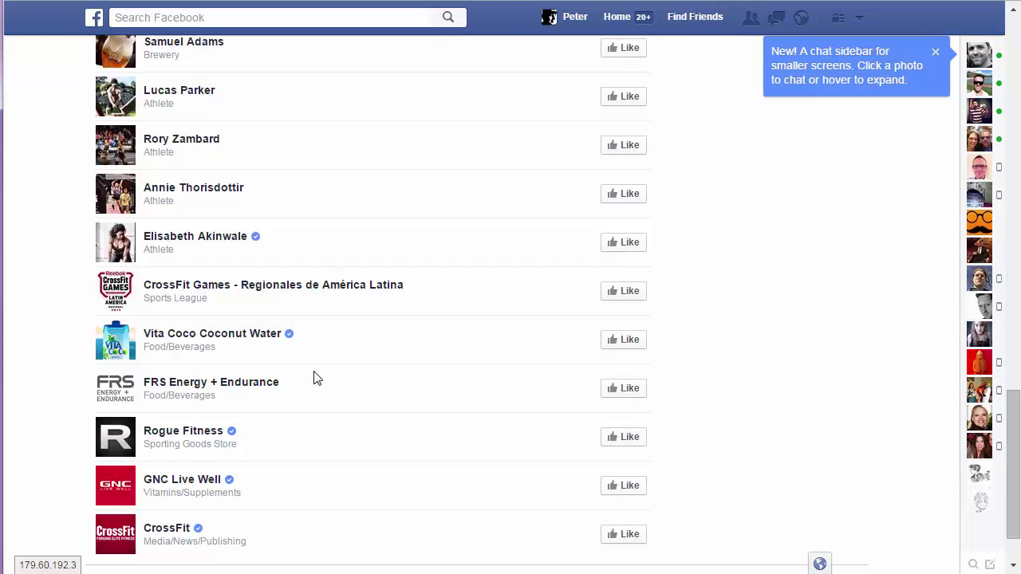
scroll(359, 459, down, 1)
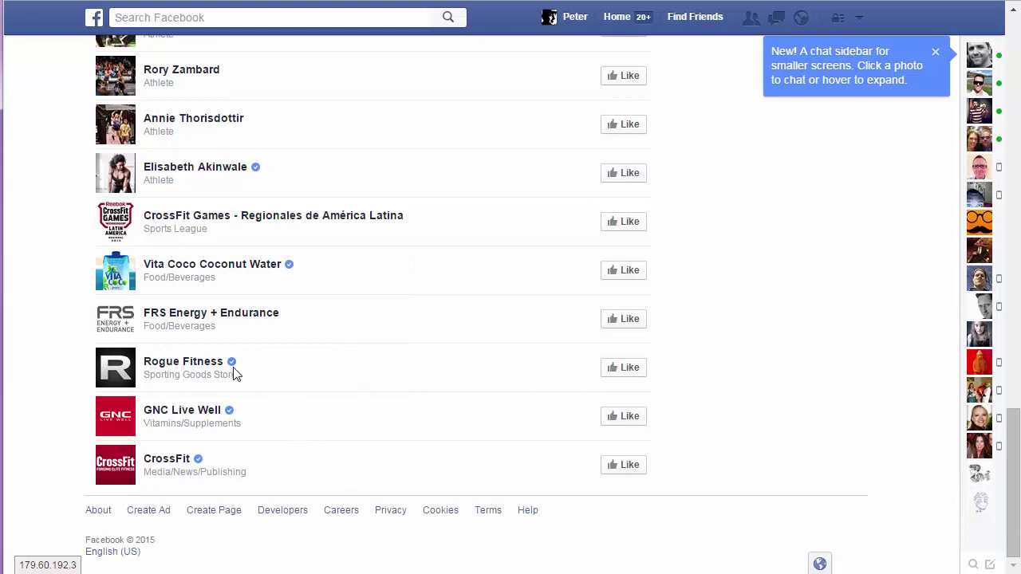
Copy the whole list of liked pages, from CrossFit up to Compex International
drag(285, 474, 209, 108)
scroll(193, 289, up, 2)
scroll(193, 289, up, 10)
scroll(171, 240, up, 7)
right_click(209, 108)
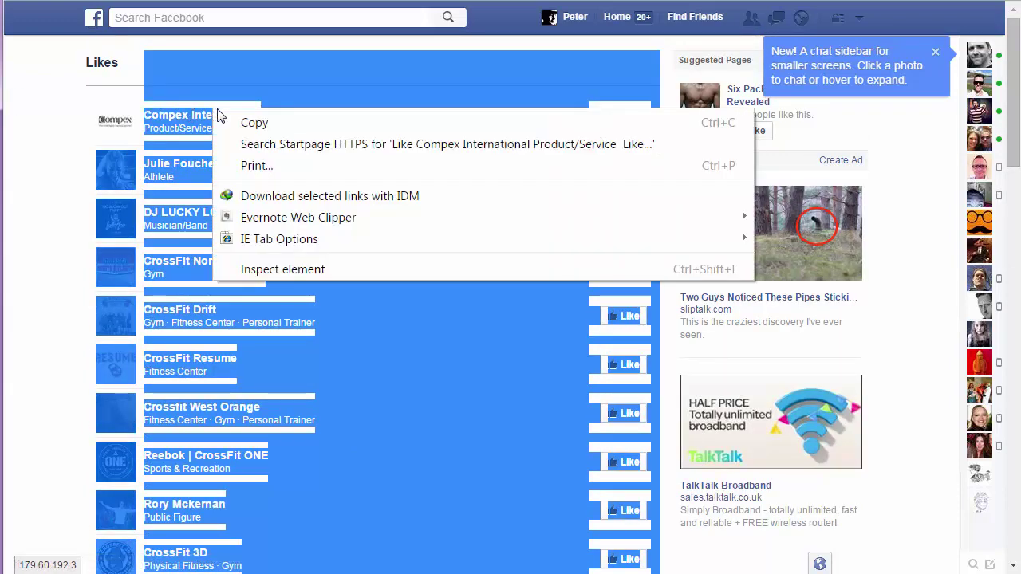
click(269, 125)
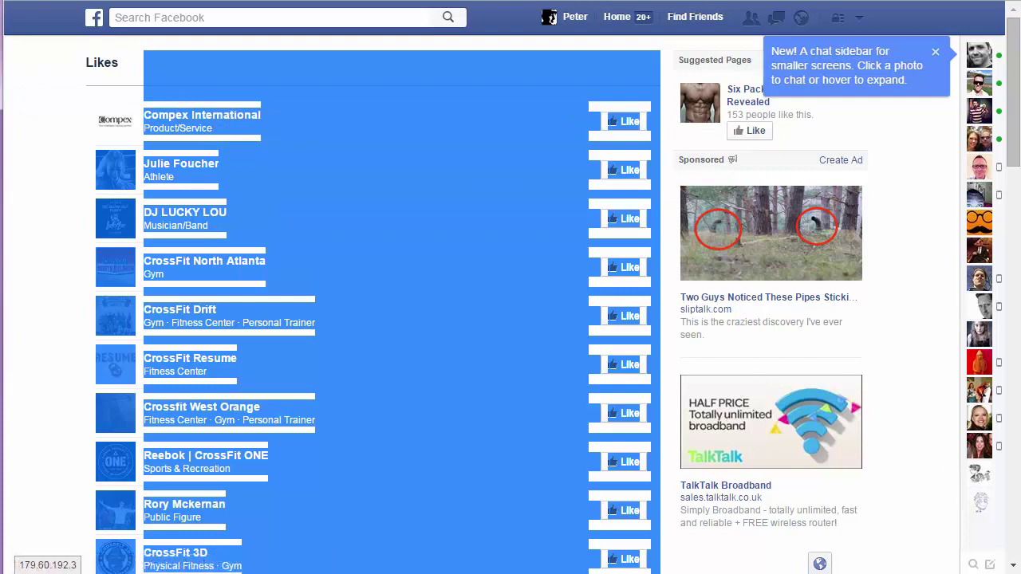
Switch to the Facebook ad's audience settings and view the suggested interests, such as crossfit football and crossfit journal
key(alt+Tab)
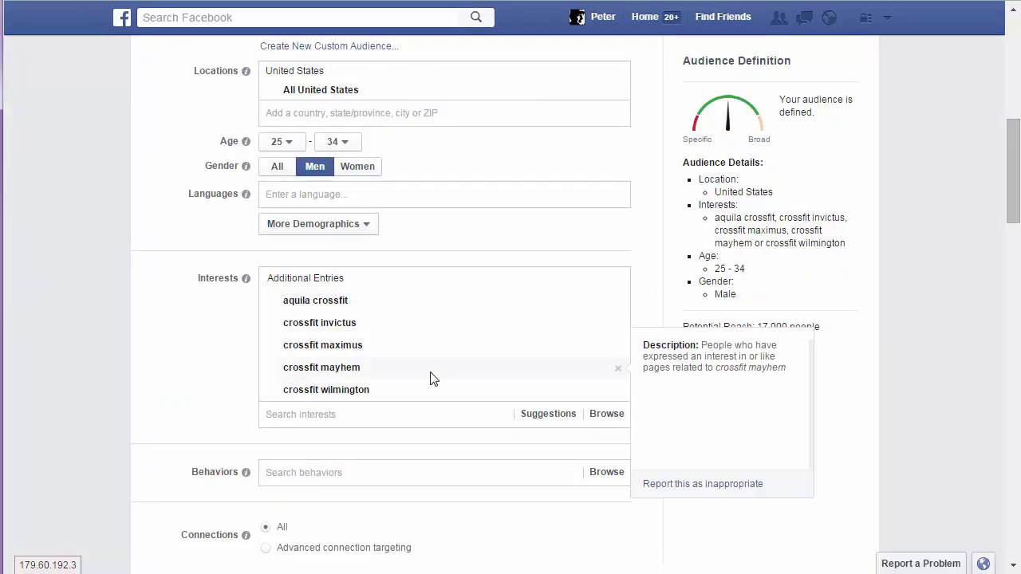
click(372, 416)
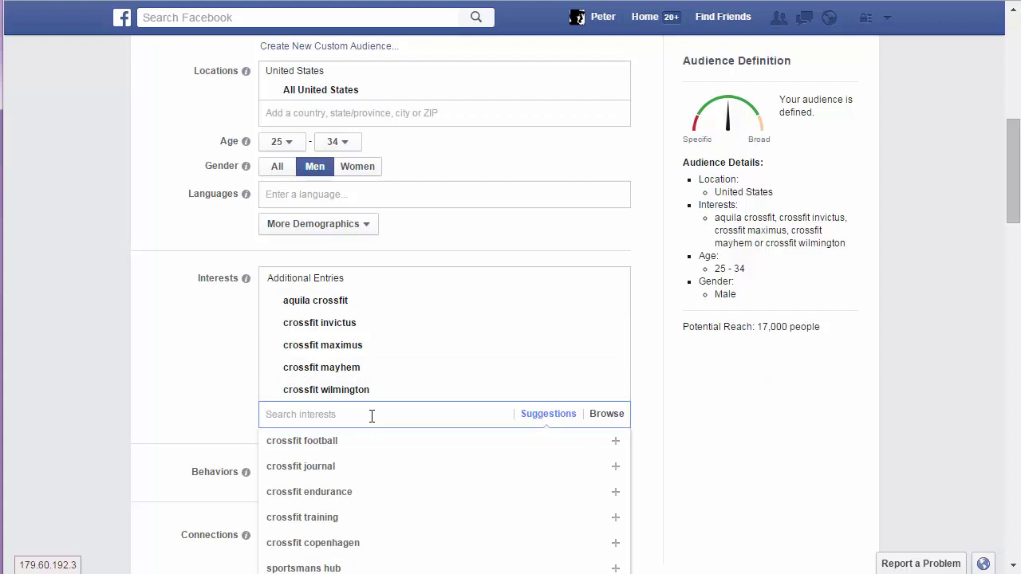
click(179, 383)
click(311, 415)
scroll(257, 361, down, 1)
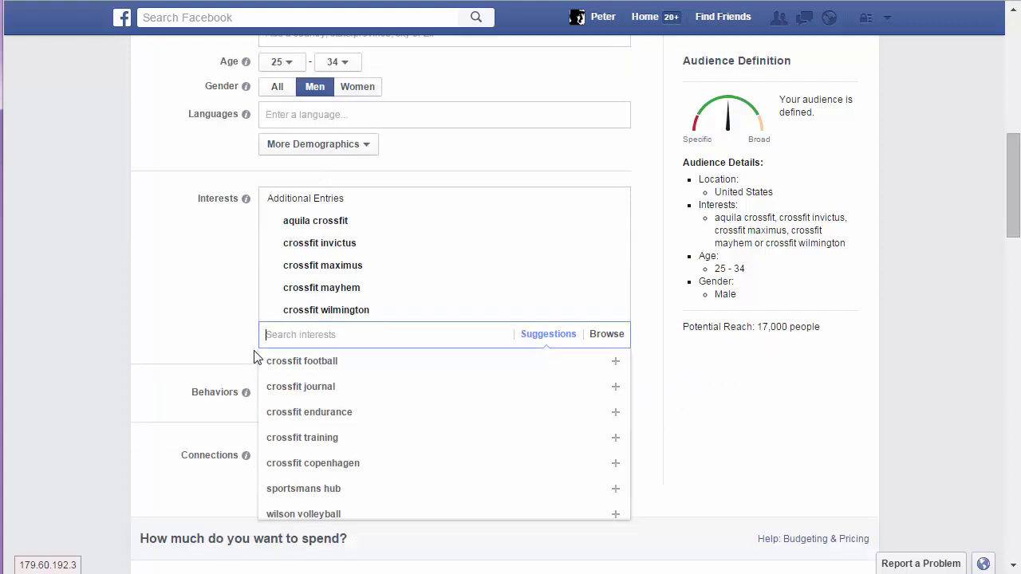
click(199, 332)
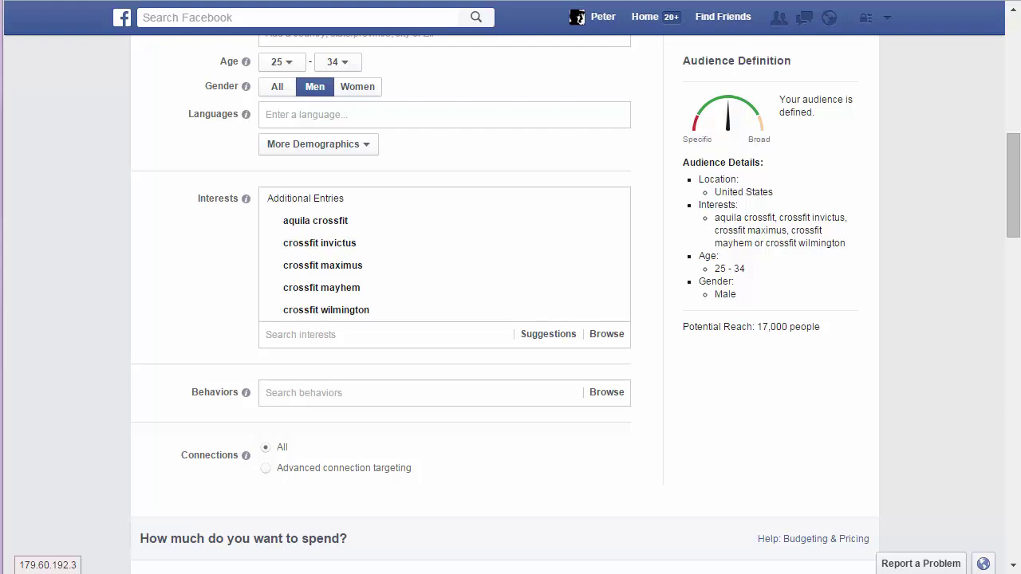
click(343, 335)
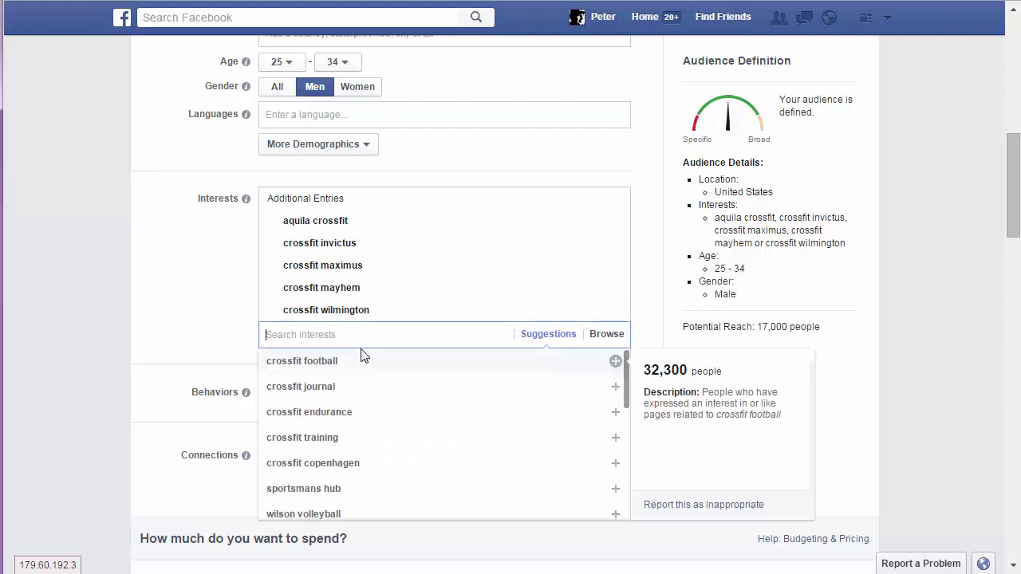
click(363, 355)
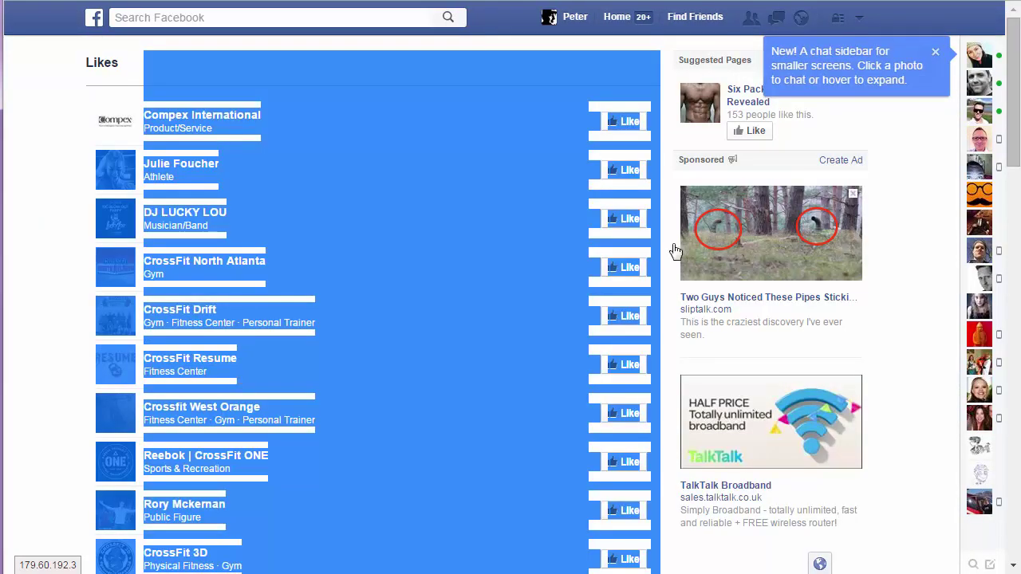
Clear the text selection on the liked pages list and look through its gyms and fitness brands again
click(510, 264)
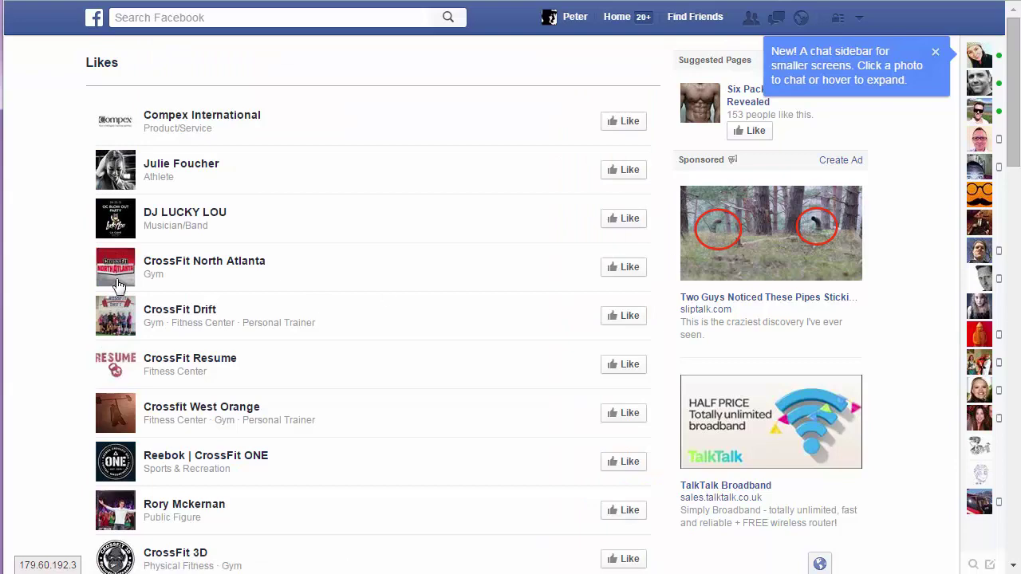
scroll(233, 308, down, 3)
scroll(341, 360, down, 4)
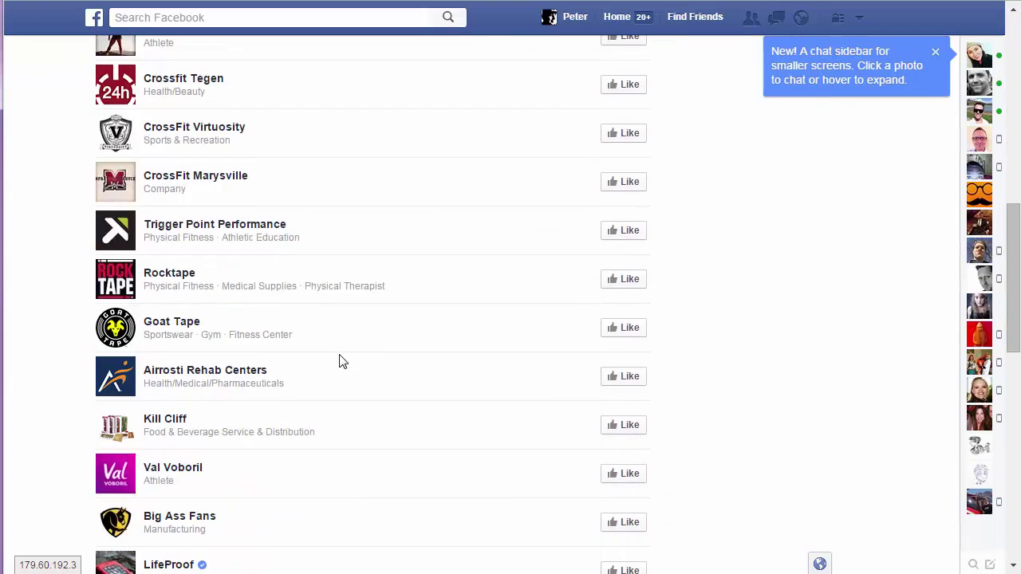
scroll(390, 335, up, 2)
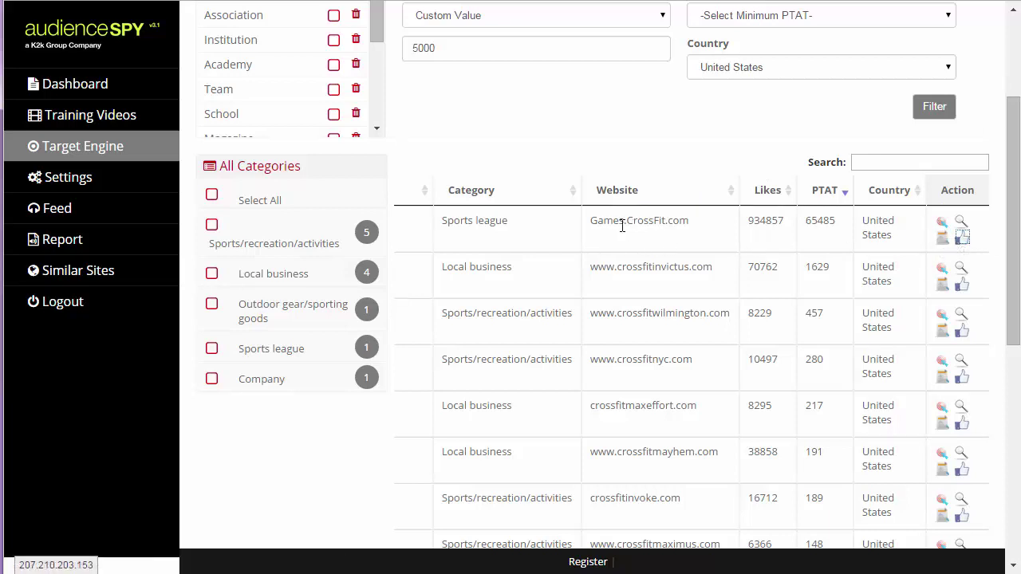
Switch back to the Target Engine results and open the hashtag feed for CrossFit Invictus
drag(694, 222, 589, 230)
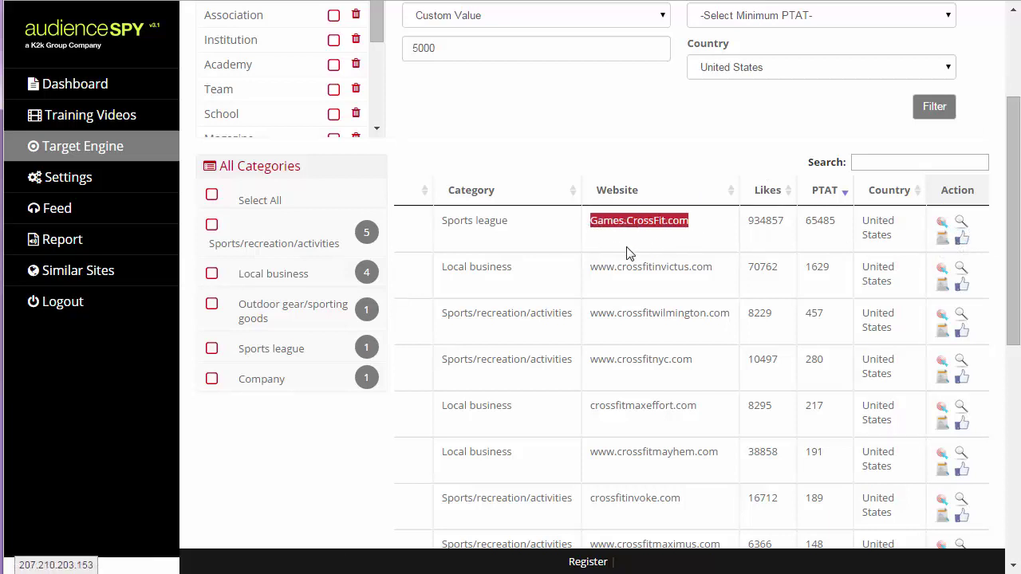
click(941, 227)
click(945, 273)
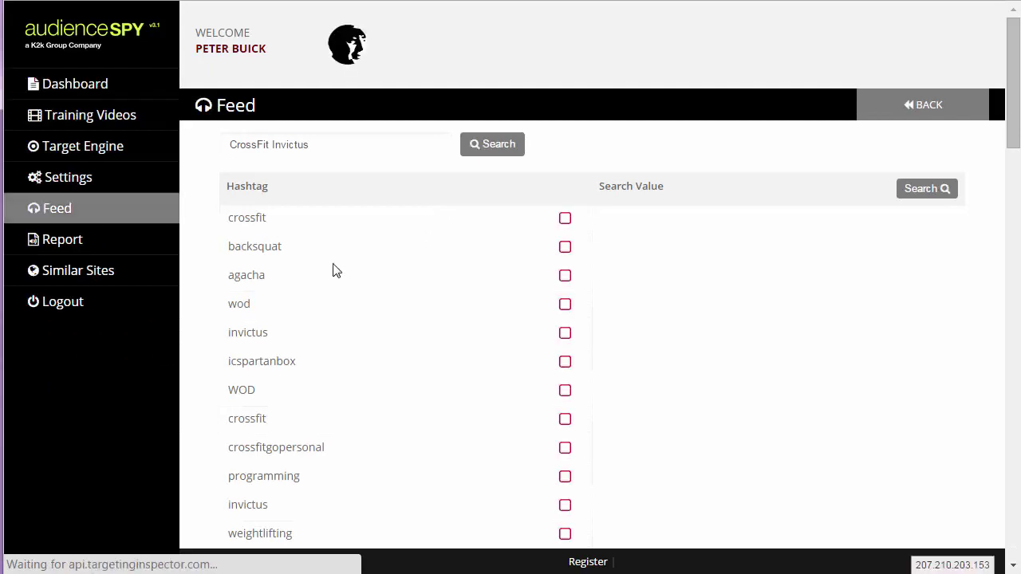
Look through the hashtags in the CrossFit Invictus feed for usable keywords, highlighting crossfitgopersonal
scroll(332, 269, down, 1)
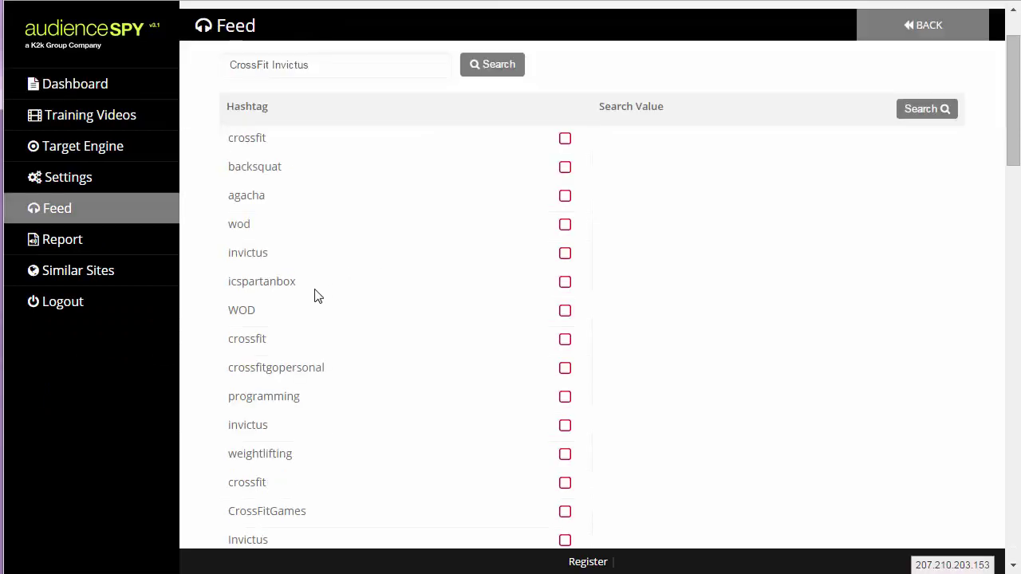
scroll(323, 333, down, 1)
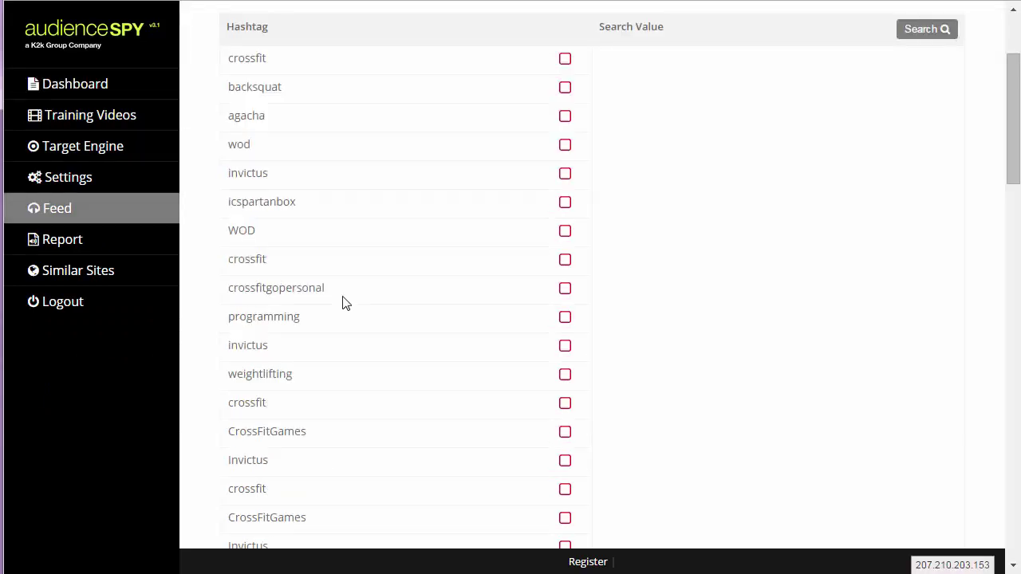
drag(343, 293, 223, 291)
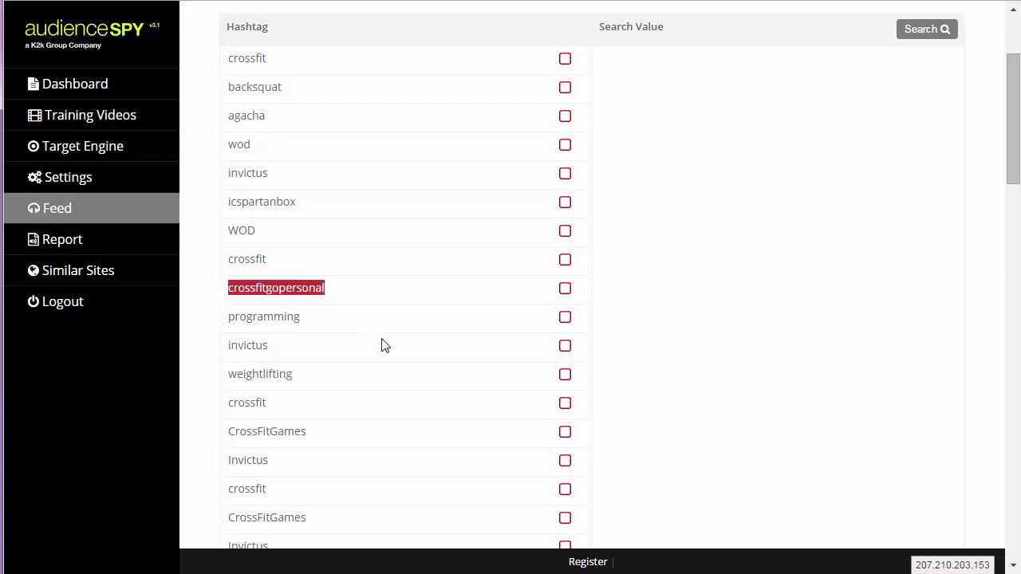
scroll(386, 355, down, 1)
scroll(323, 427, down, 3)
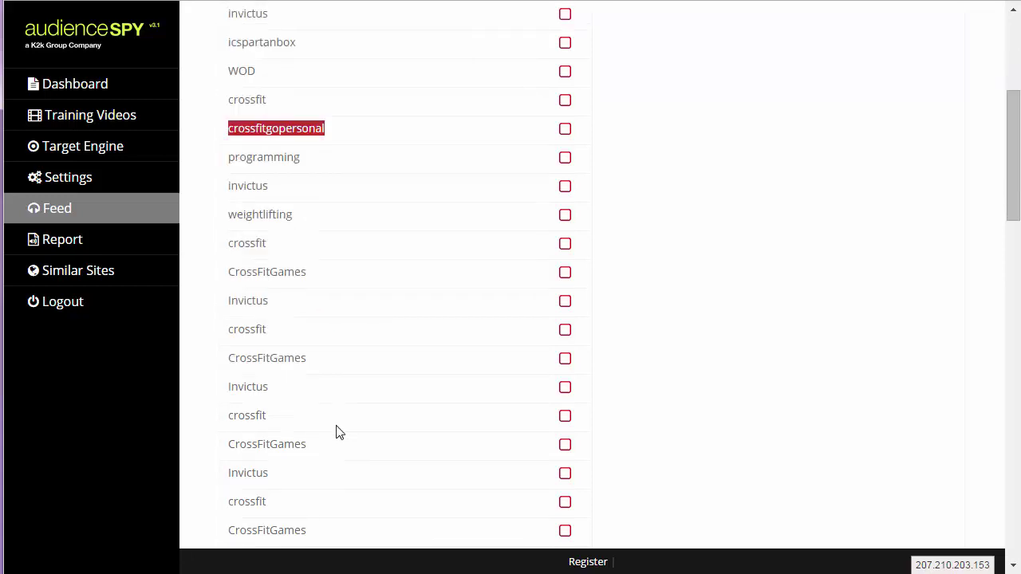
scroll(344, 429, up, 6)
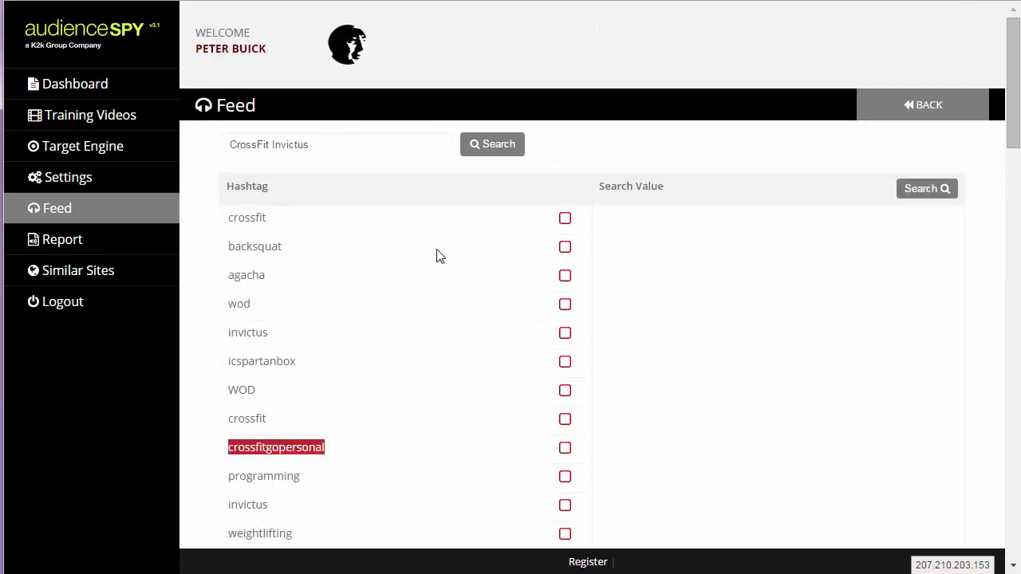
scroll(436, 173, down, 2)
scroll(436, 173, up, 1)
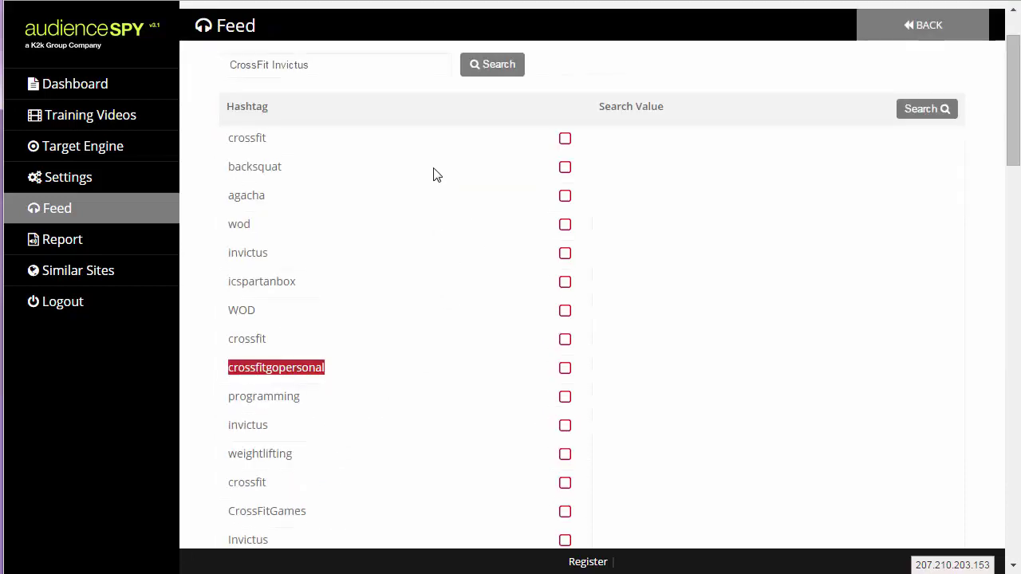
Select the hashtags backsquat, invictus, icspartanbox, WOD, a second invictus and CrossFitGames as search values
click(566, 167)
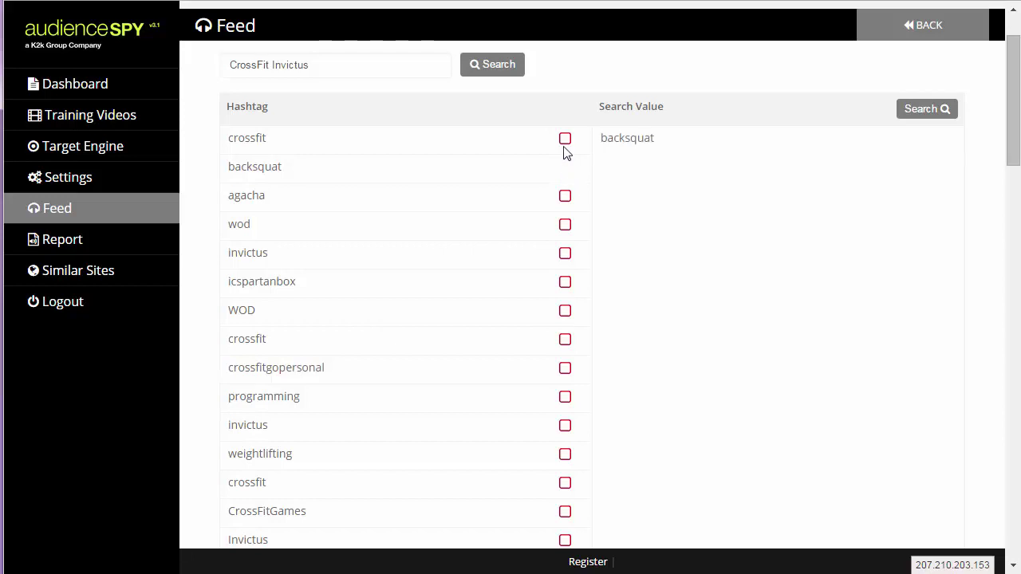
click(564, 254)
click(565, 283)
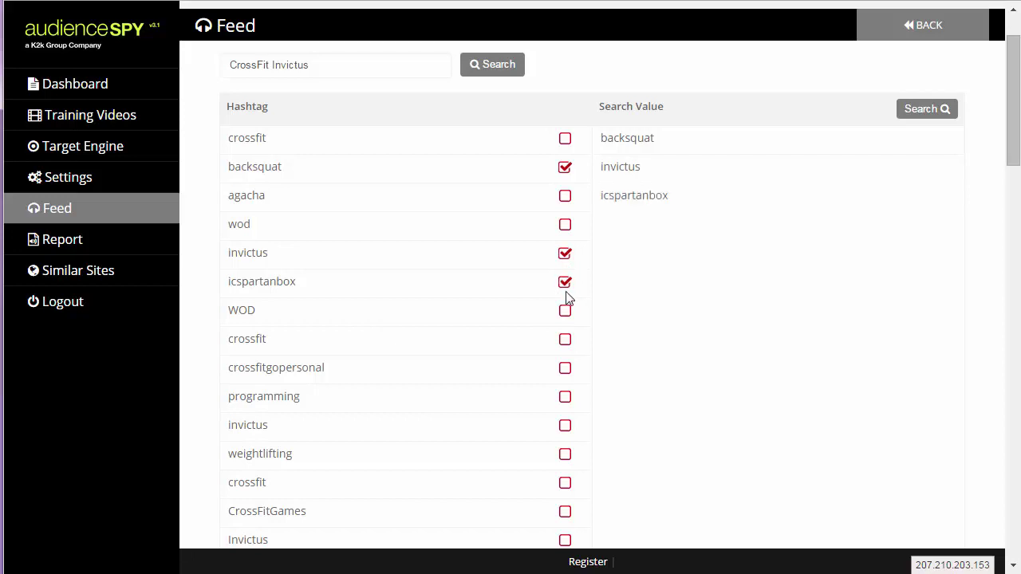
click(565, 313)
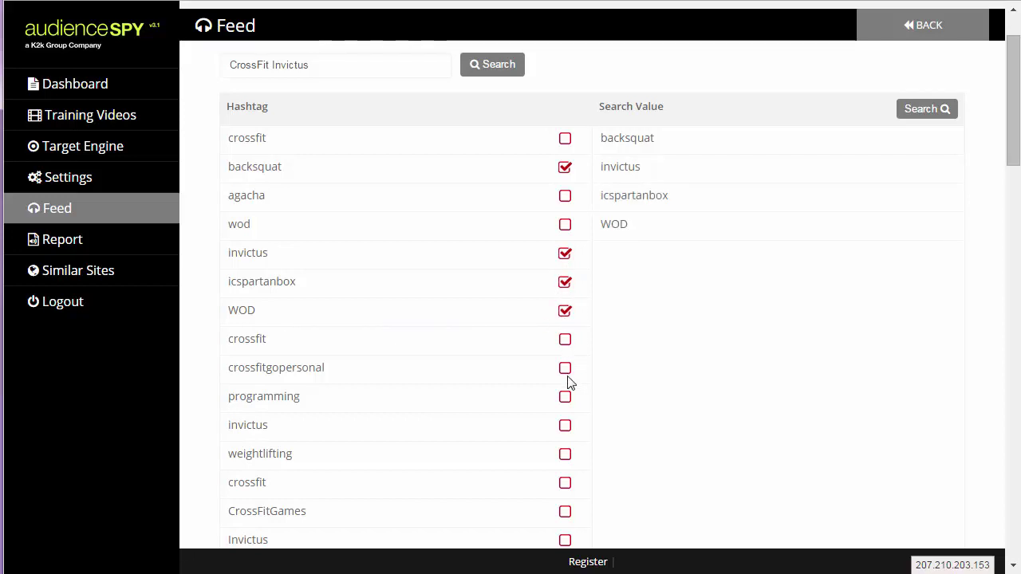
click(564, 426)
scroll(404, 453, down, 1)
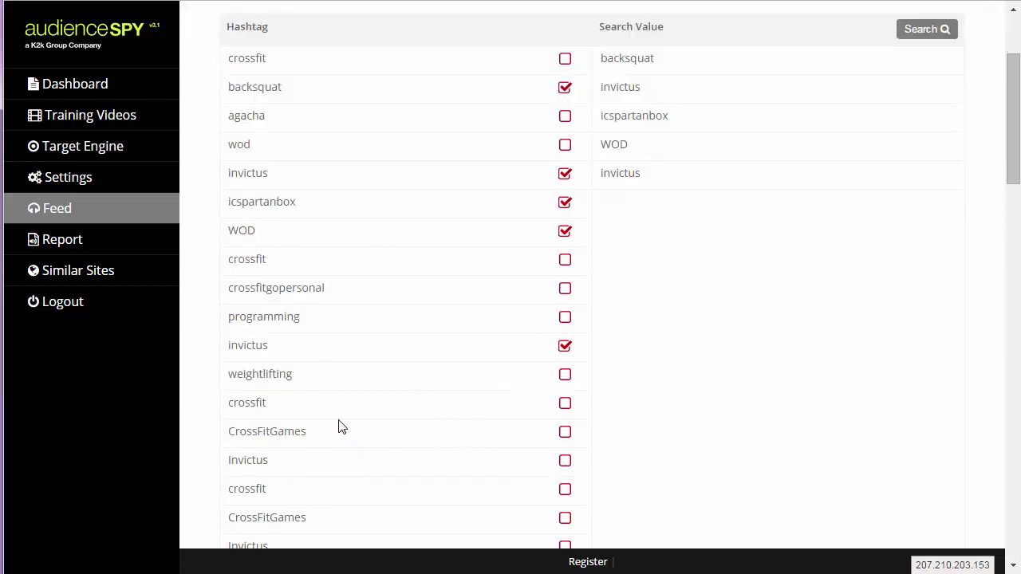
scroll(453, 396, down, 1)
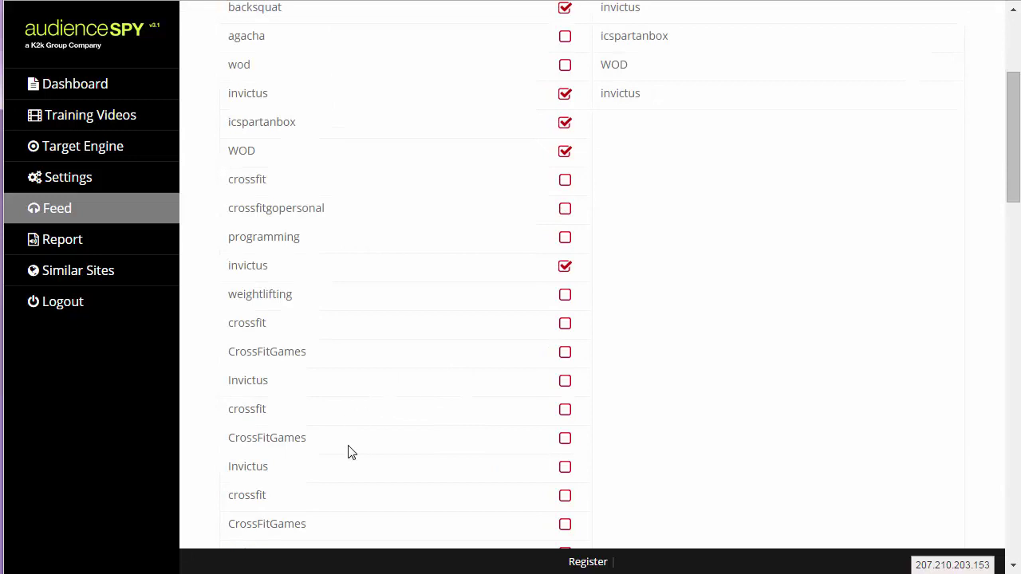
click(565, 438)
Add the hashtags roguefitness, liftheavyassweight, Homegym and garagegym to the search values
scroll(451, 409, down, 5)
scroll(449, 408, down, 1)
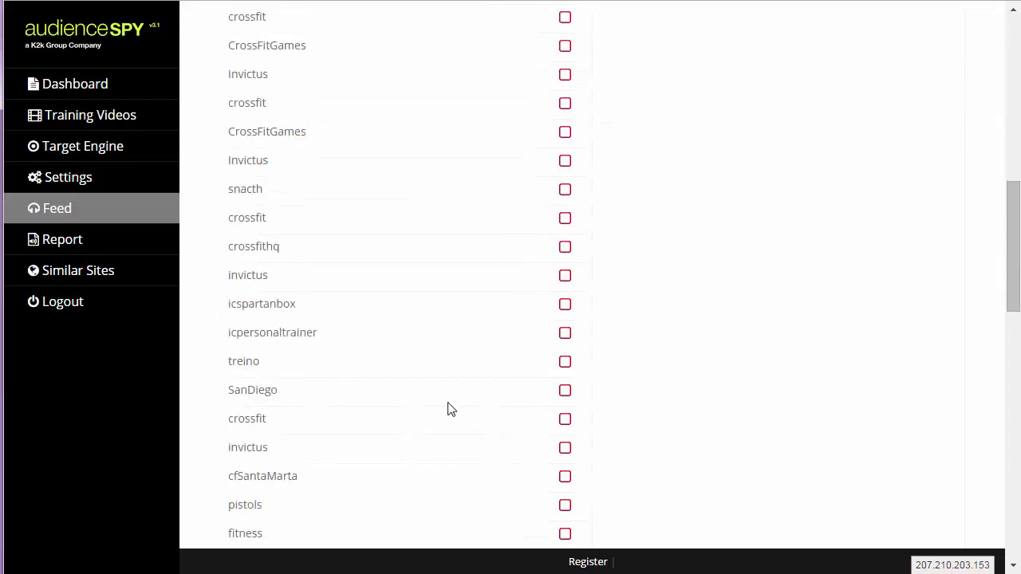
scroll(446, 410, down, 1)
scroll(335, 444, down, 2)
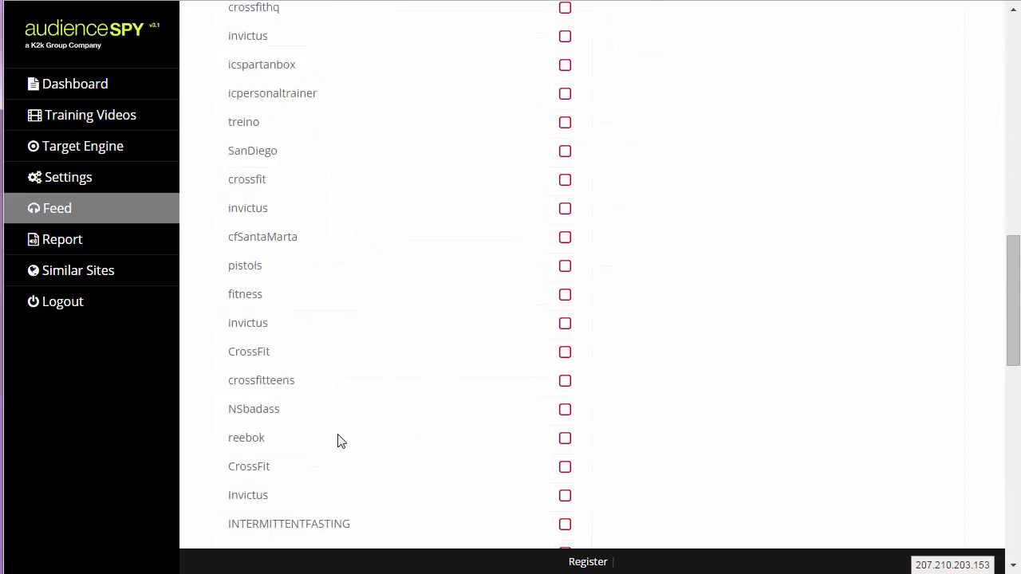
scroll(339, 440, down, 2)
scroll(335, 385, down, 1)
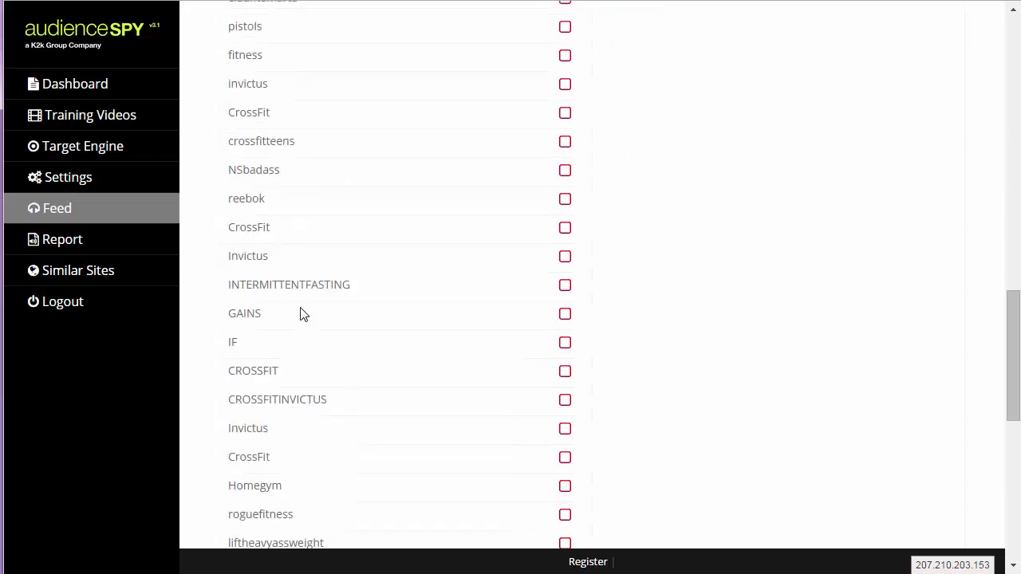
scroll(410, 378, down, 2)
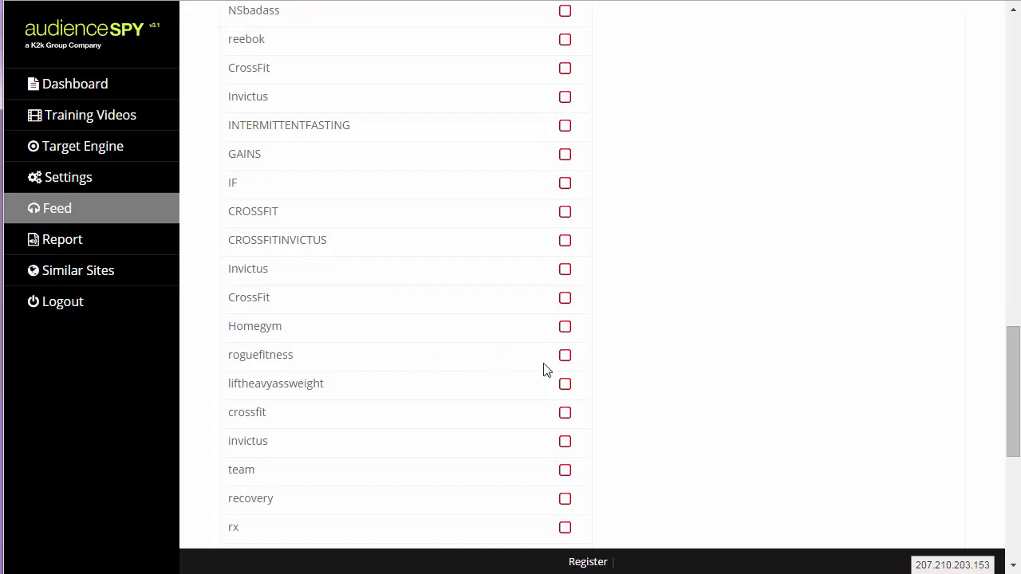
click(565, 355)
scroll(502, 412, down, 4)
scroll(488, 415, down, 2)
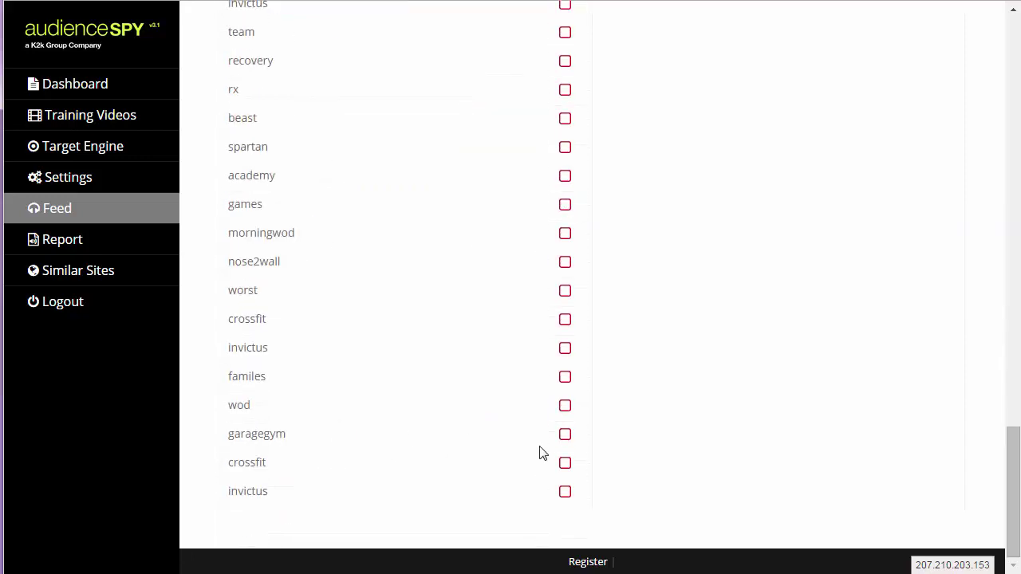
click(565, 435)
Search the selected hashtags to load them as keywords in the Target Engine
scroll(478, 435, up, 2)
scroll(479, 435, up, 20)
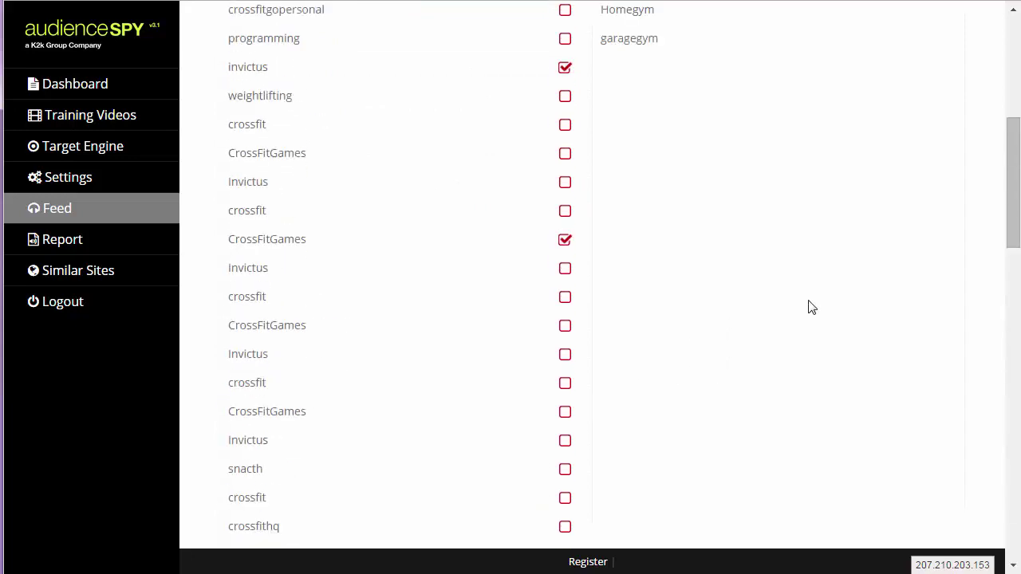
click(902, 151)
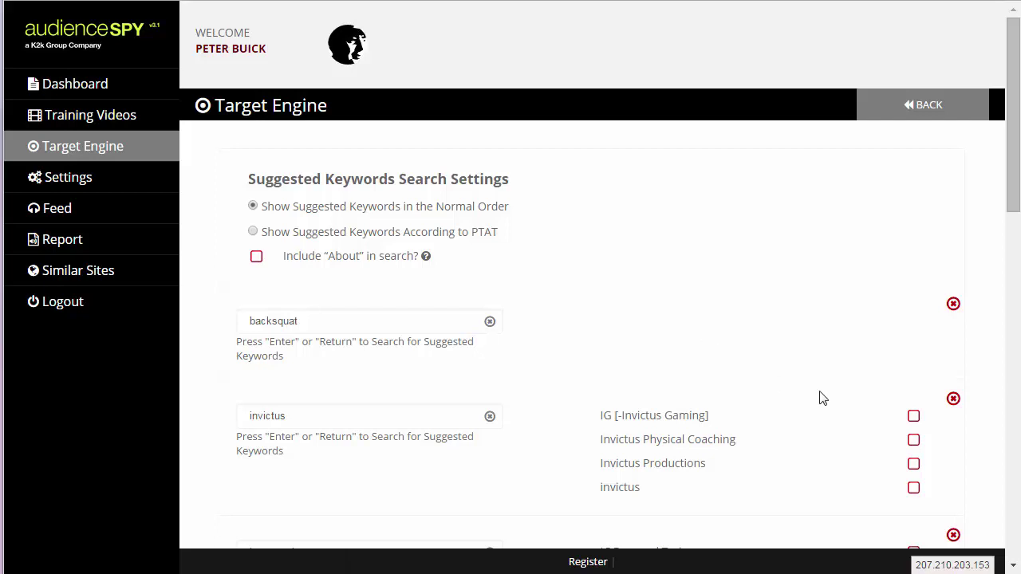
Select all four suggestions for the first invictus keyword, IC Personal Trainer, and Invictus Physical Coaching for the second invictus keyword
drag(1005, 174, 1009, 257)
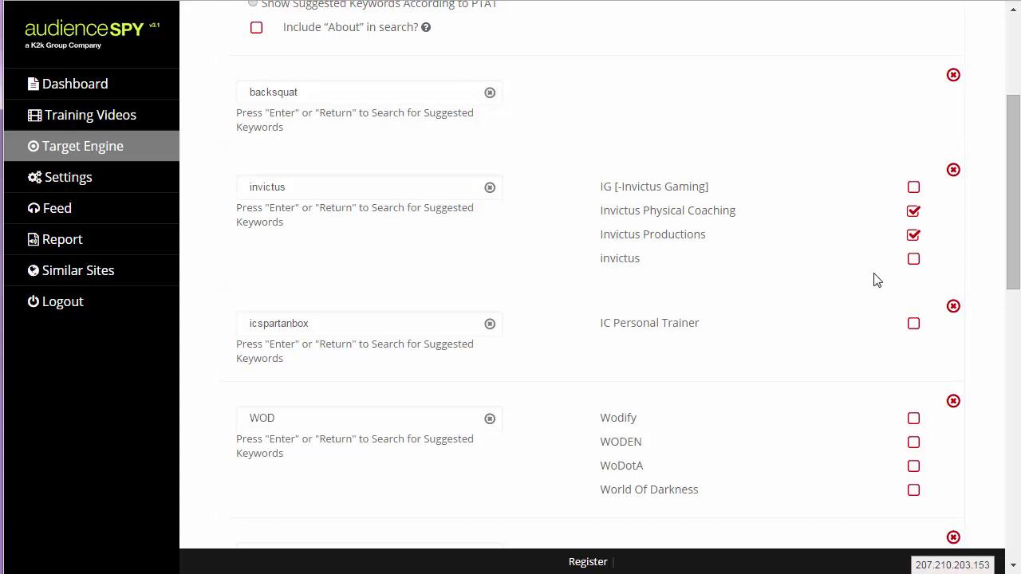
click(915, 260)
click(913, 188)
click(914, 323)
scroll(869, 343, down, 2)
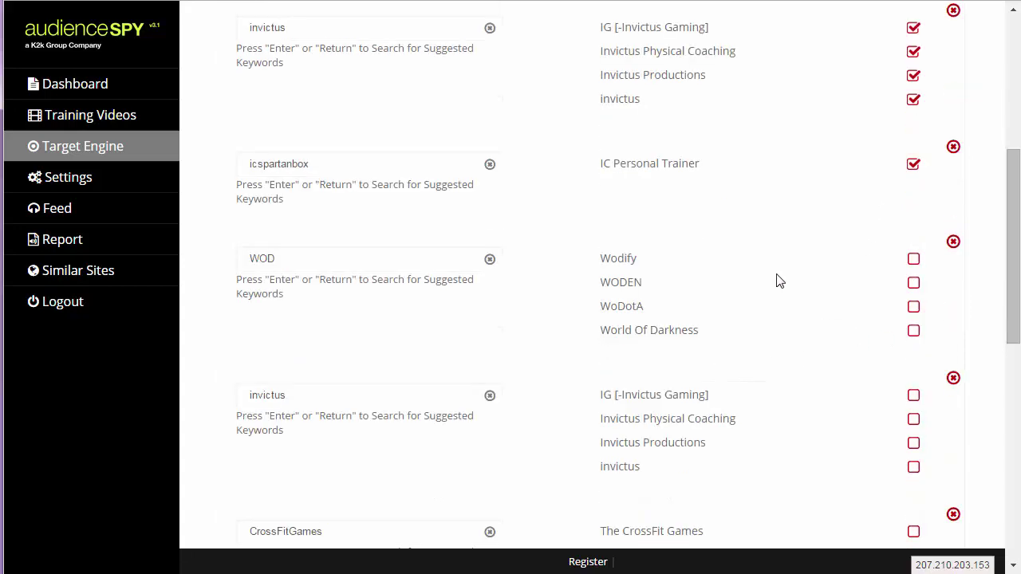
scroll(706, 319, down, 2)
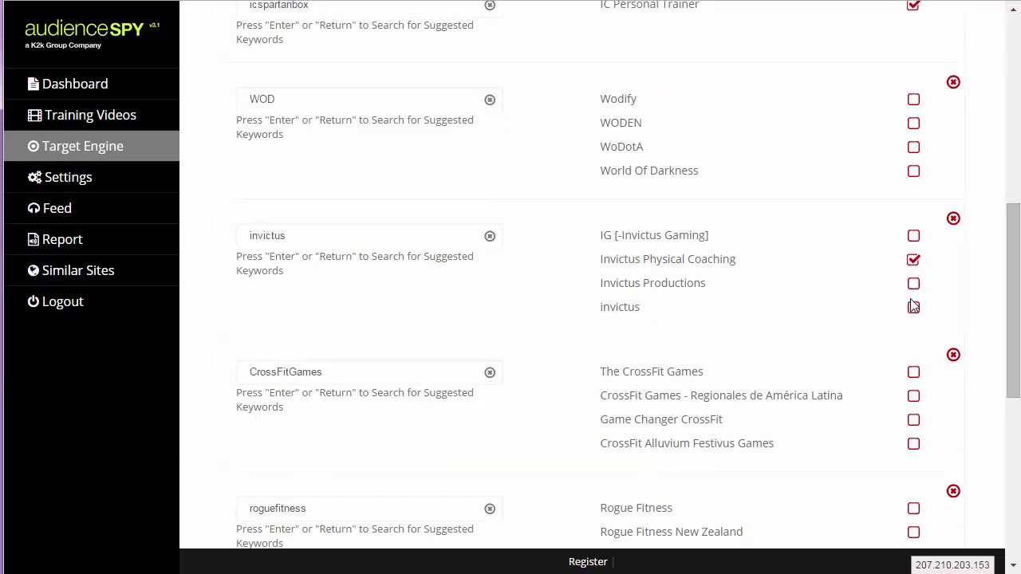
Select the suggested keywords The CrossFit Games, Game Changer CrossFit, CrossFit Alluvium Festivus Games and Rogue Fitness
scroll(869, 279, down, 2)
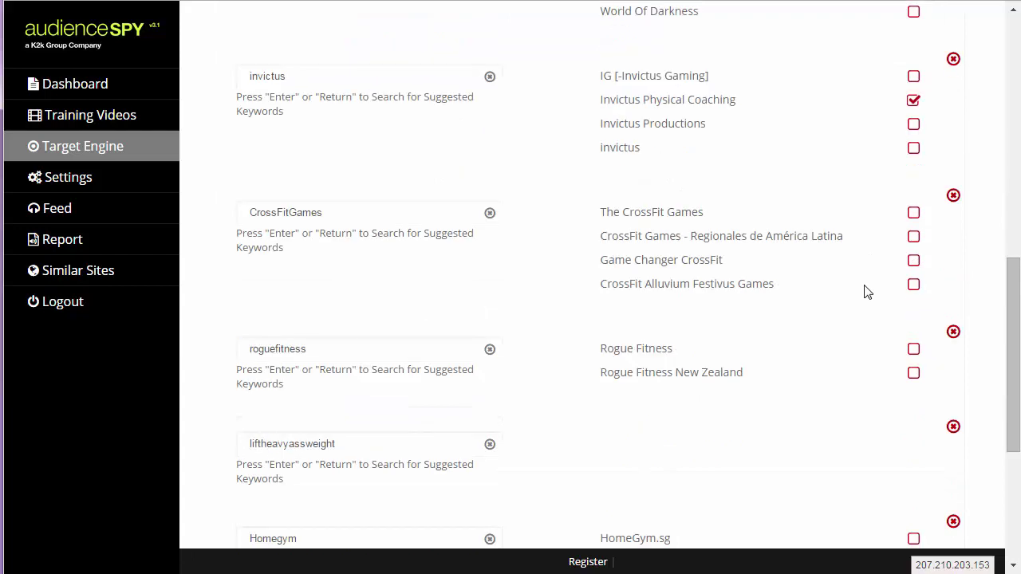
click(914, 213)
click(915, 261)
click(914, 285)
click(914, 350)
Select the suggestions Home-Gym, GarageGym, Garage Gym and Brooks Garagegym, and run the page search
scroll(884, 386, down, 4)
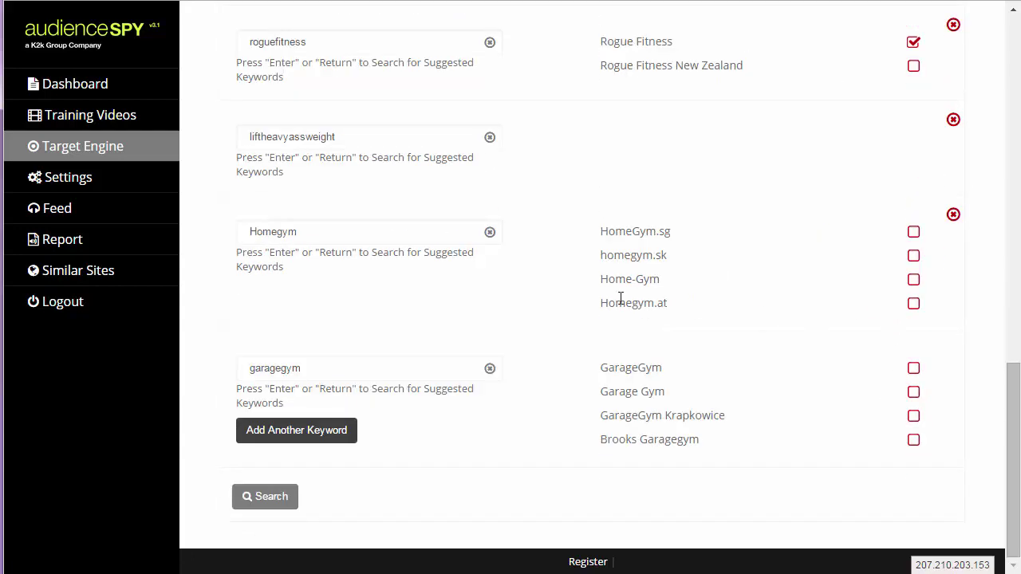
click(914, 280)
click(914, 369)
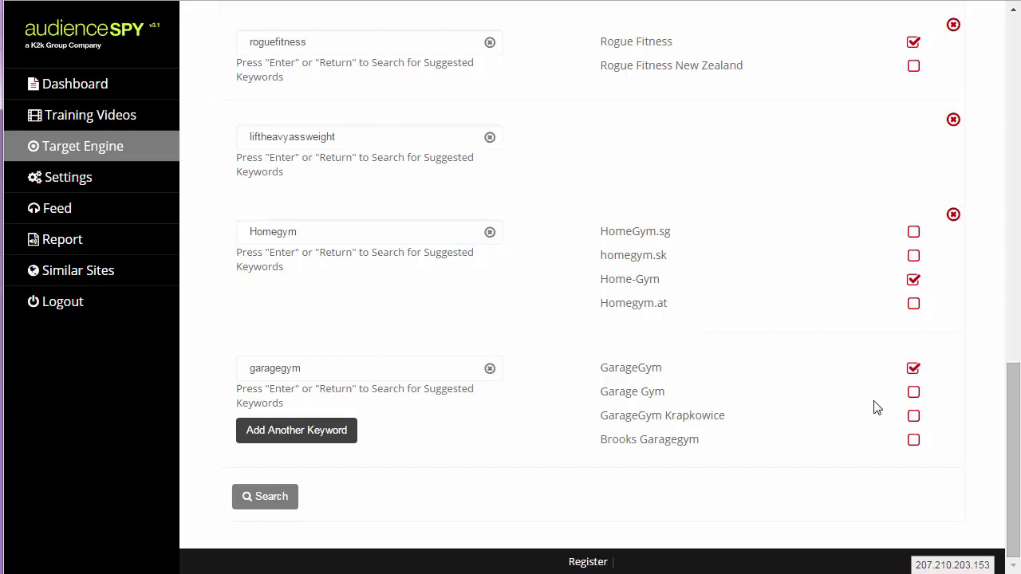
click(914, 441)
click(914, 392)
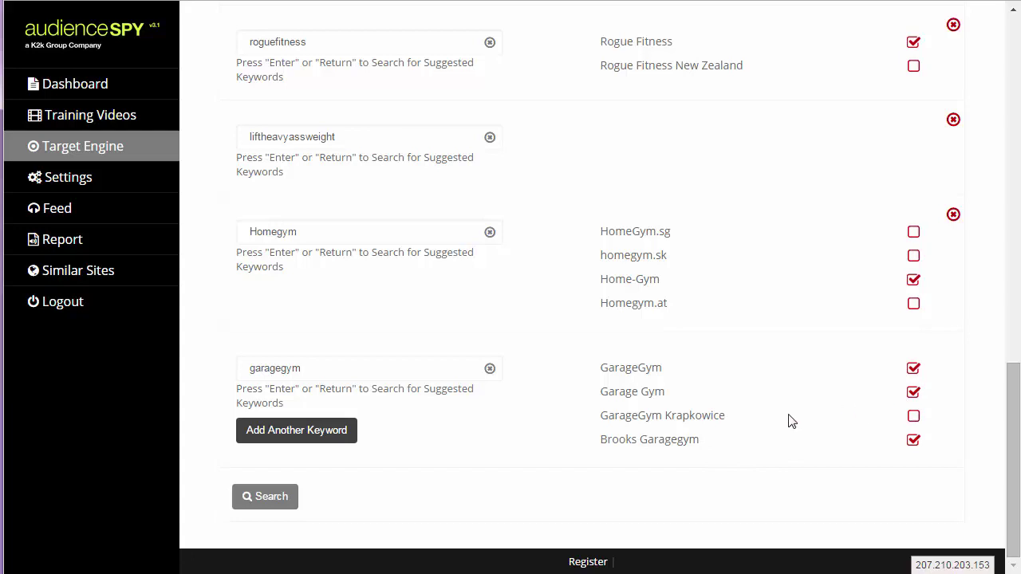
click(275, 506)
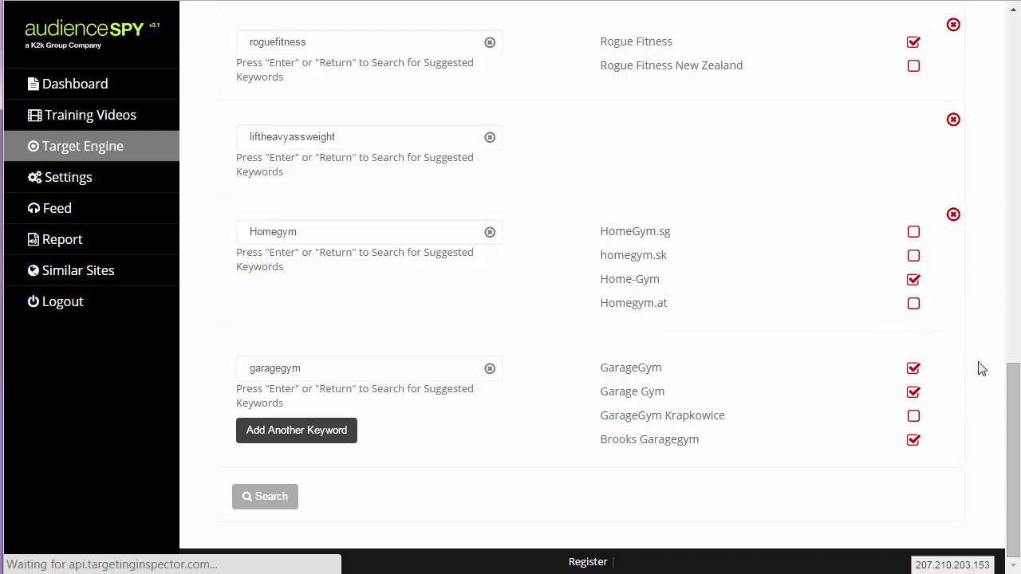
Review the category, website, likes, PTAT and country of the first page results, from Back-Squat.com to project inVictus
scroll(987, 382, up, 10)
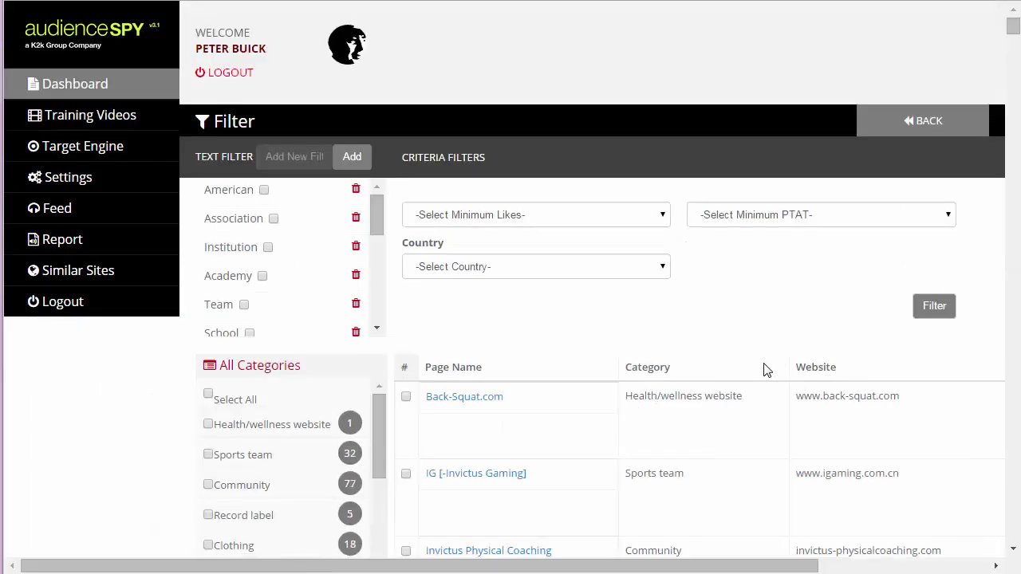
drag(644, 567, 879, 570)
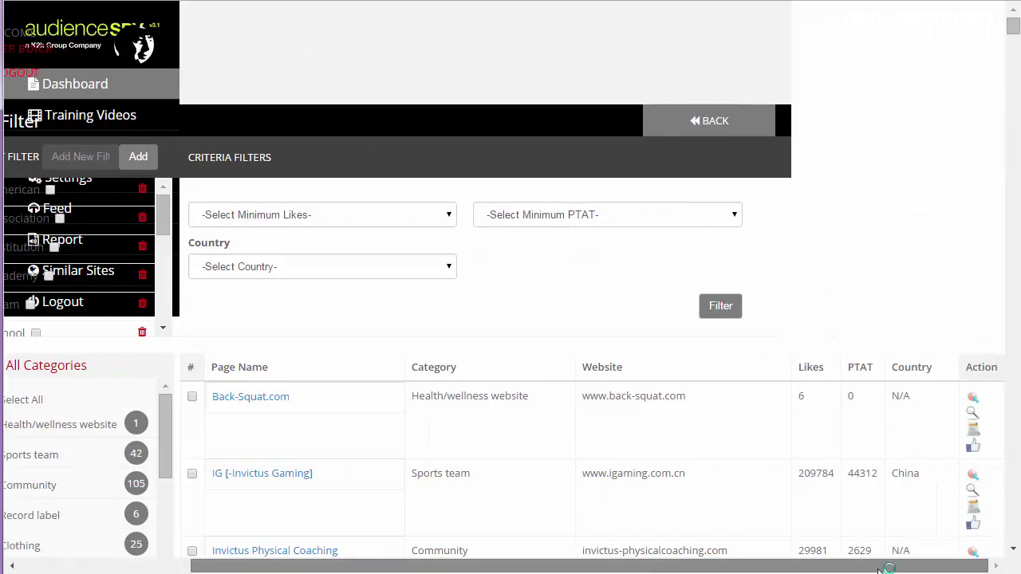
scroll(912, 379, down, 2)
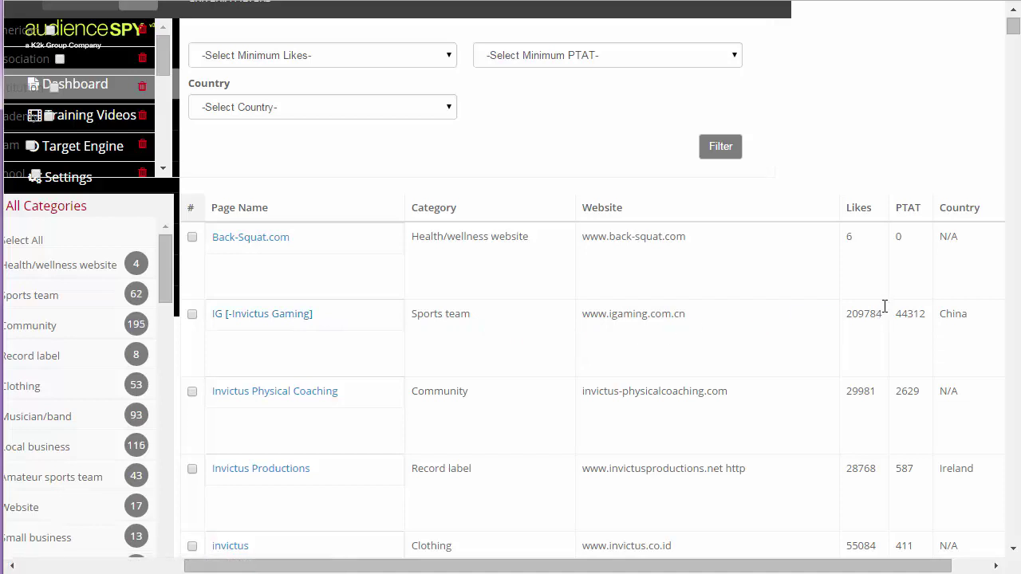
scroll(885, 319, down, 3)
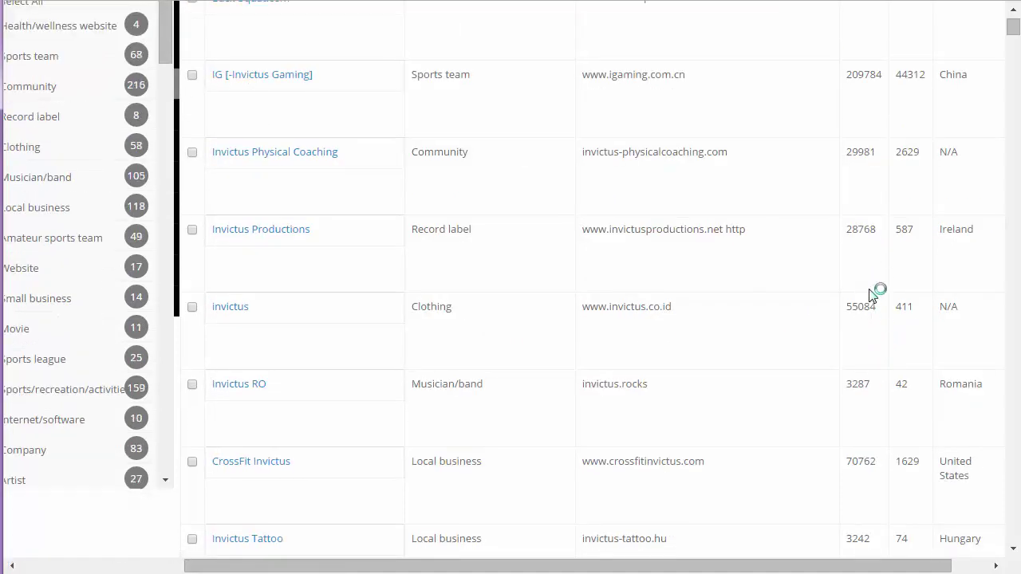
scroll(878, 311, down, 3)
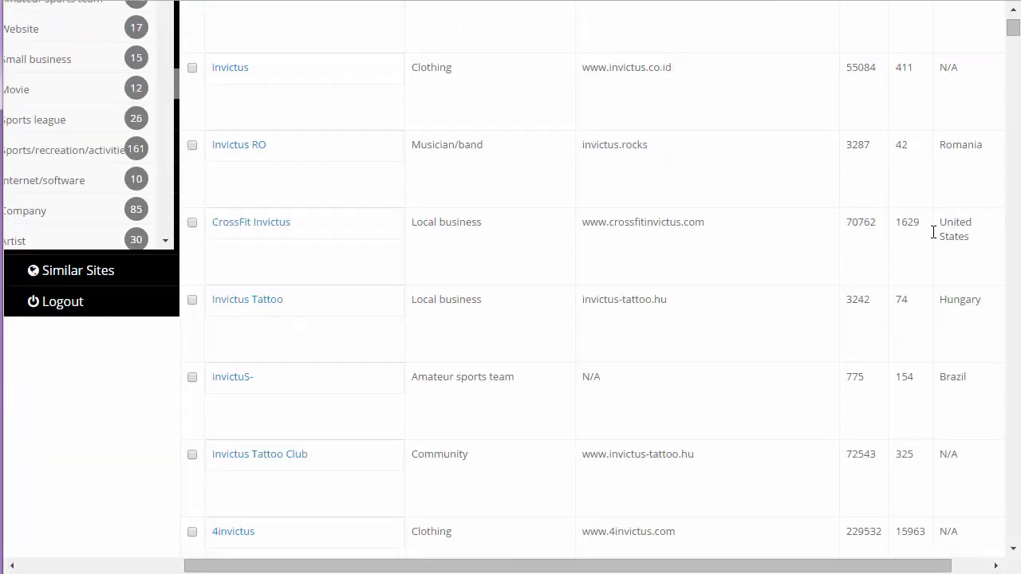
scroll(913, 307, down, 2)
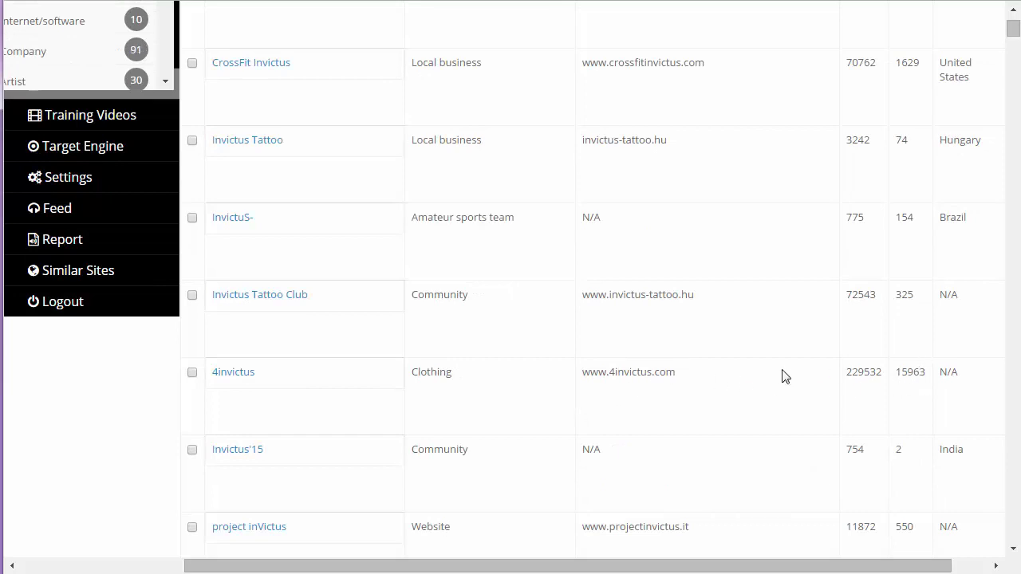
Highlight the 4invictus website address, clear the selection and look through the remaining Invictus page results
drag(692, 375, 587, 377)
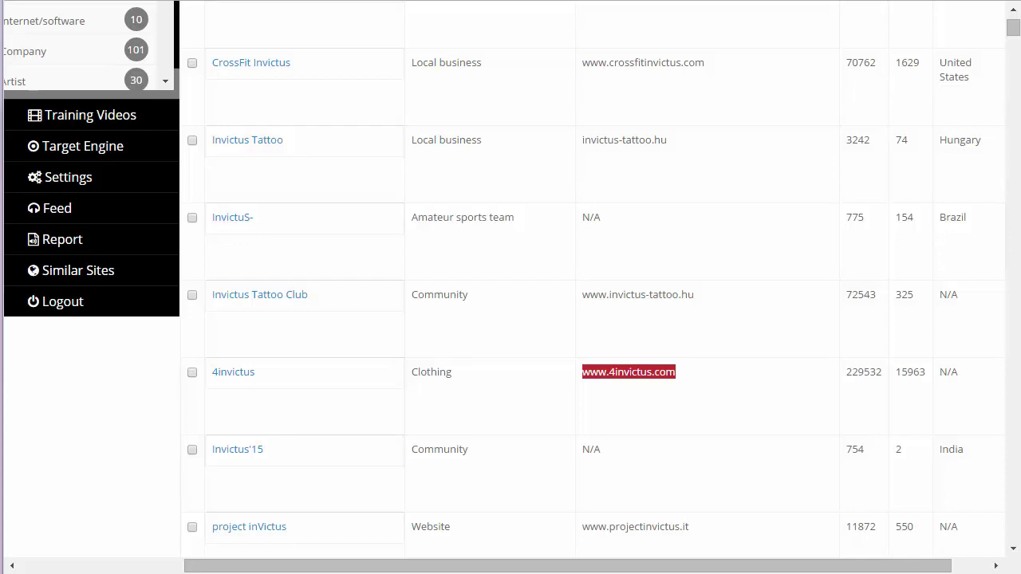
click(766, 390)
scroll(768, 396, down, 4)
scroll(792, 416, down, 6)
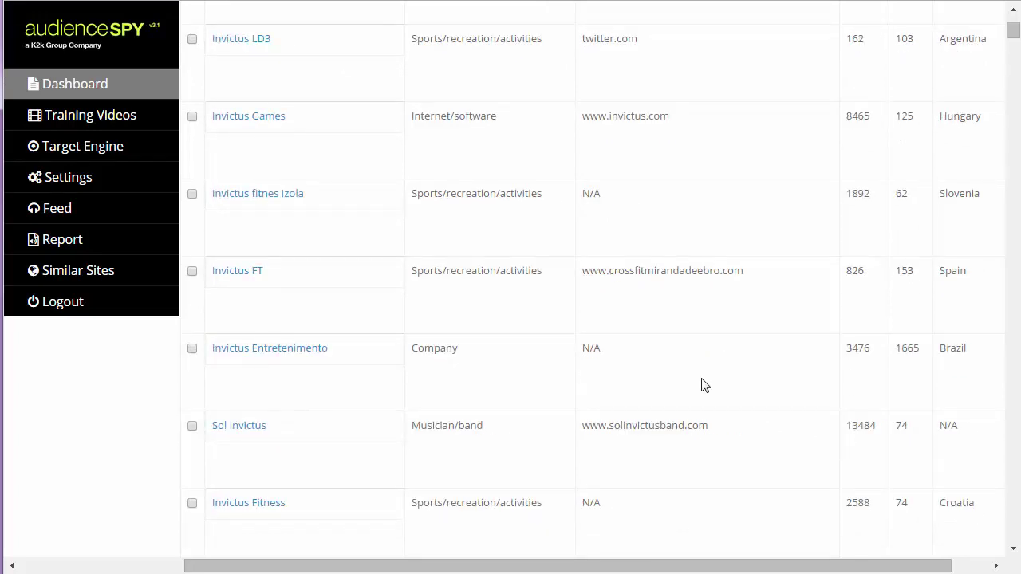
scroll(770, 415, down, 8)
scroll(822, 383, up, 15)
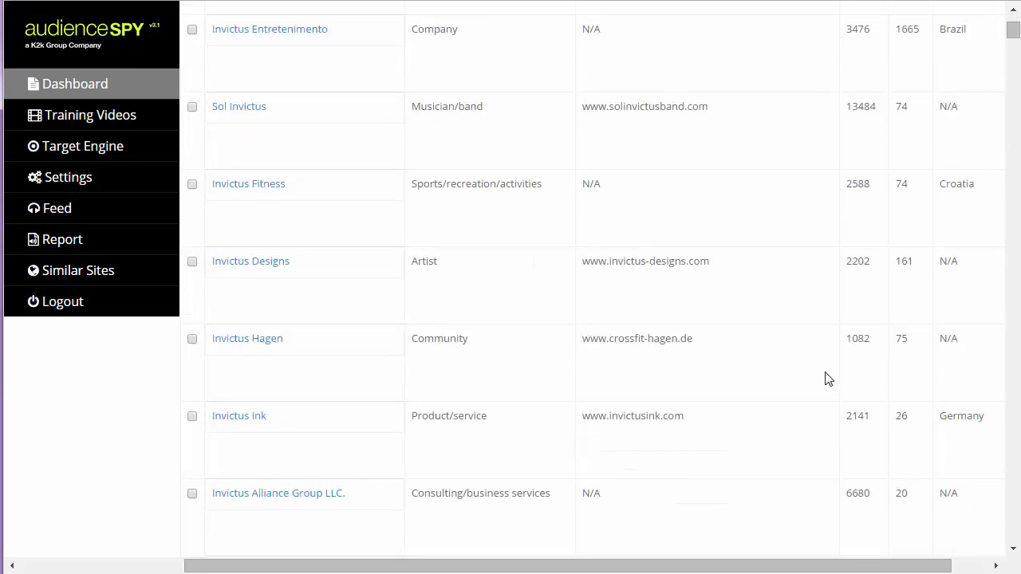
Go through the Invictus page results, highlight the IG [-Invictus Gaming] website, and copy CrossFit Invictus's website address, crossfitinvictus.com
scroll(866, 255, up, 4)
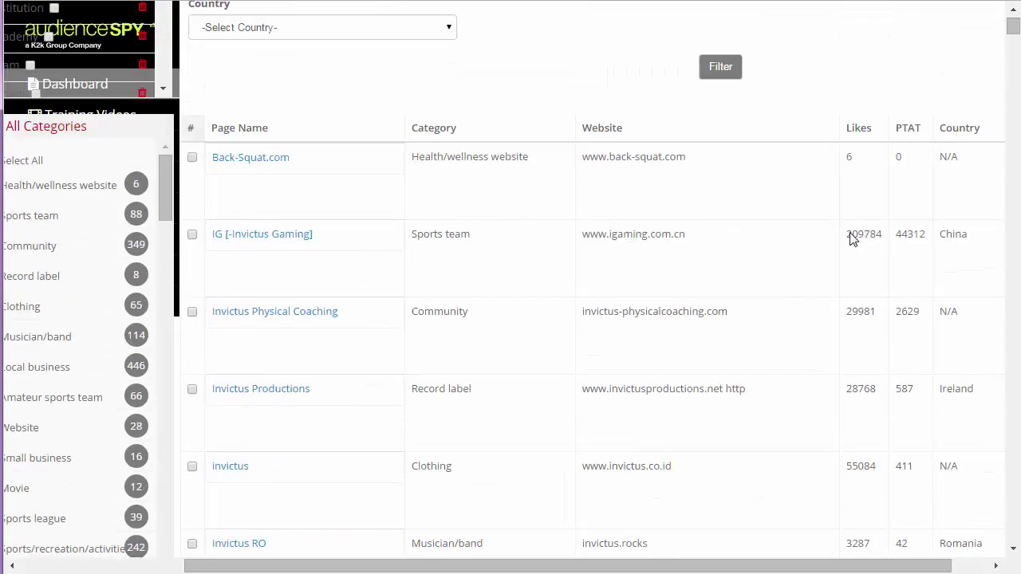
drag(686, 235, 585, 247)
click(822, 317)
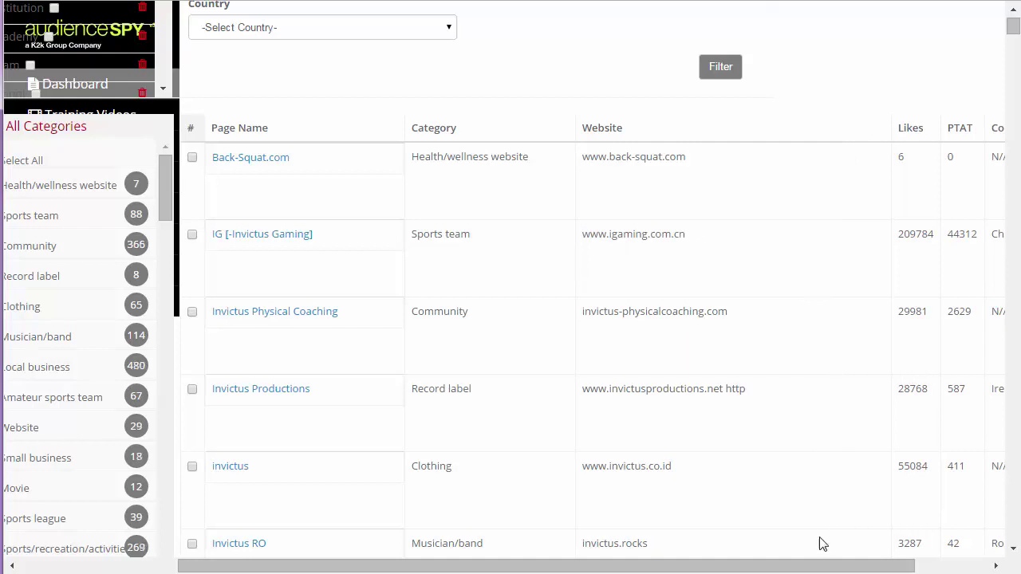
drag(848, 568, 922, 568)
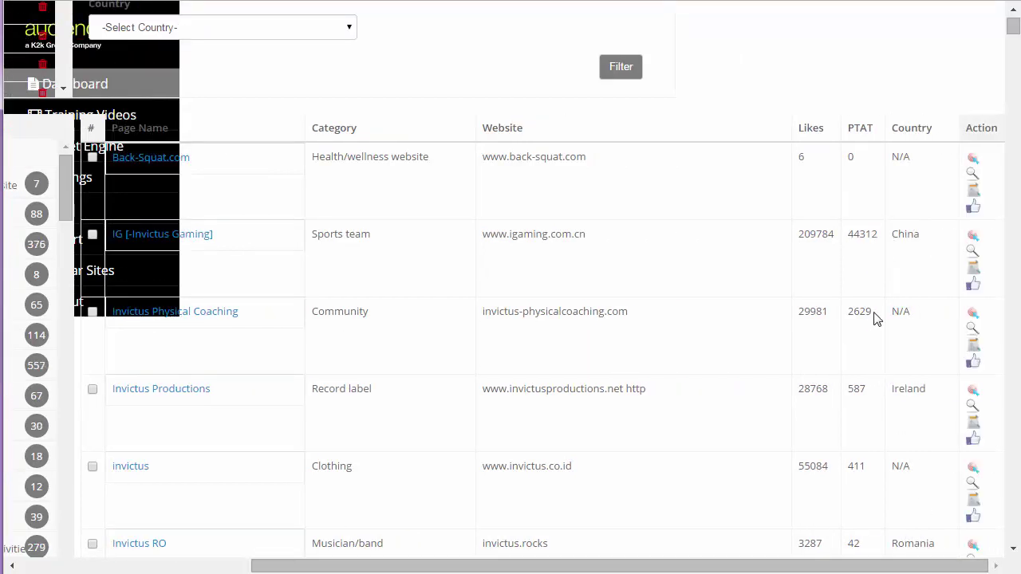
scroll(875, 332, down, 4)
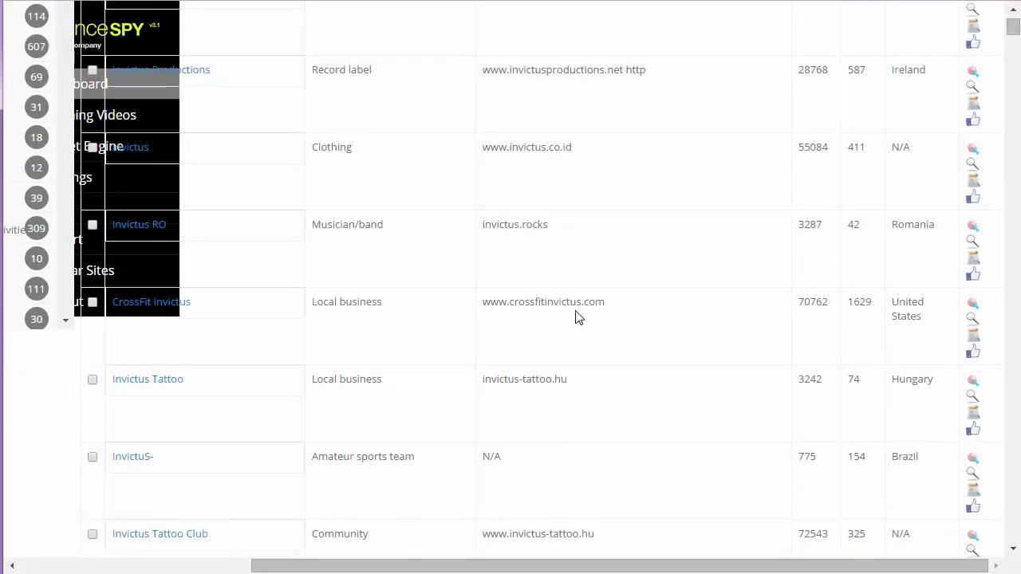
drag(608, 310, 484, 311)
key(ctrl+c)
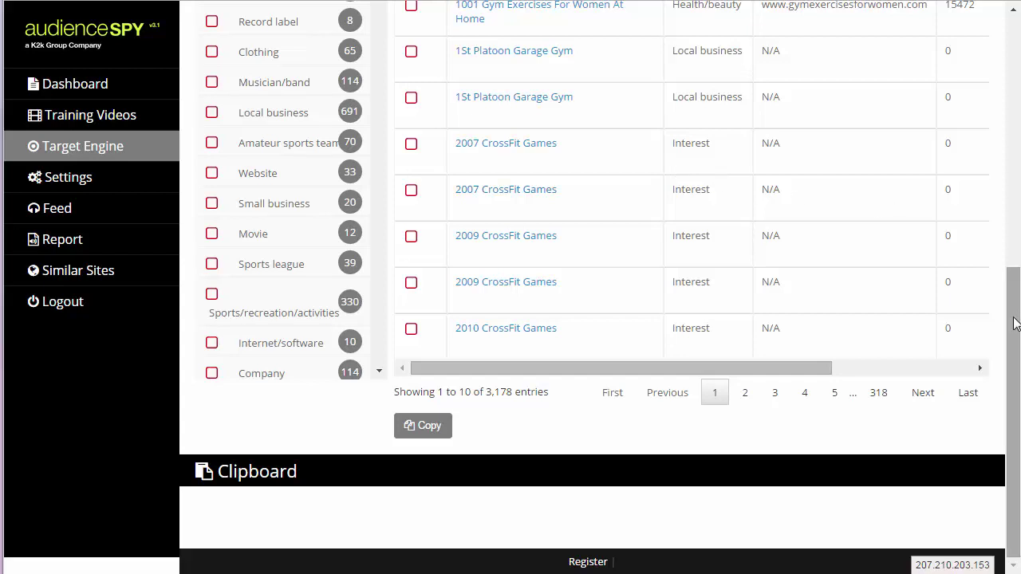
Tick the (IG) Invictus Gaming page and examine the likes, PTAT, country and action columns of the loaded results
drag(1015, 323, 1010, 202)
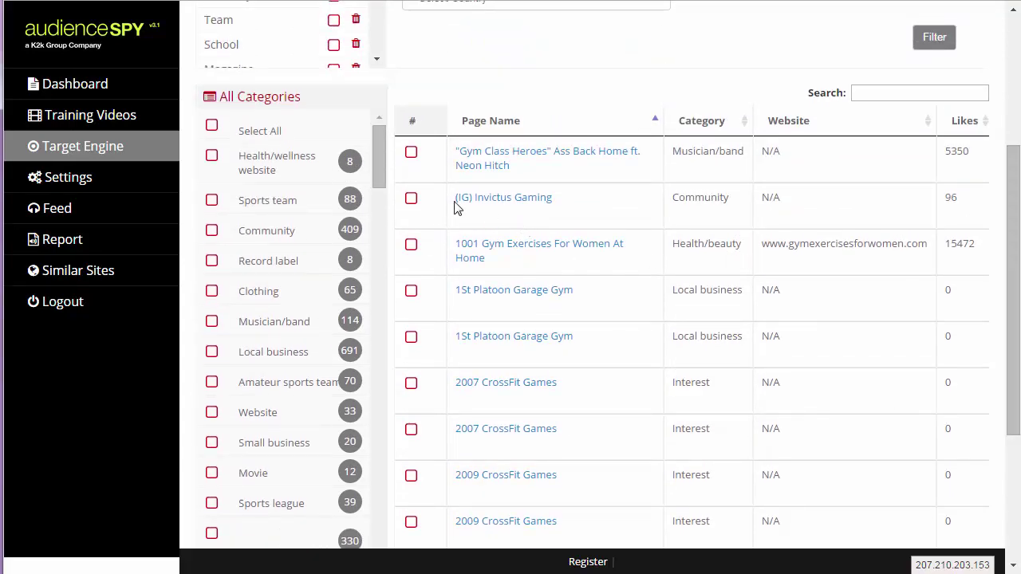
click(411, 200)
drag(1013, 412, 1013, 501)
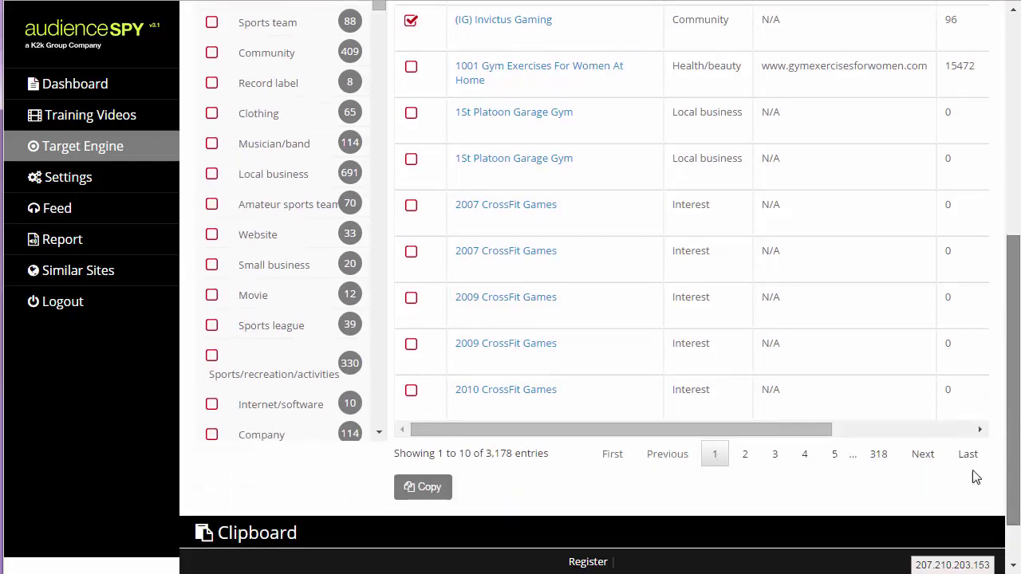
drag(811, 440, 952, 444)
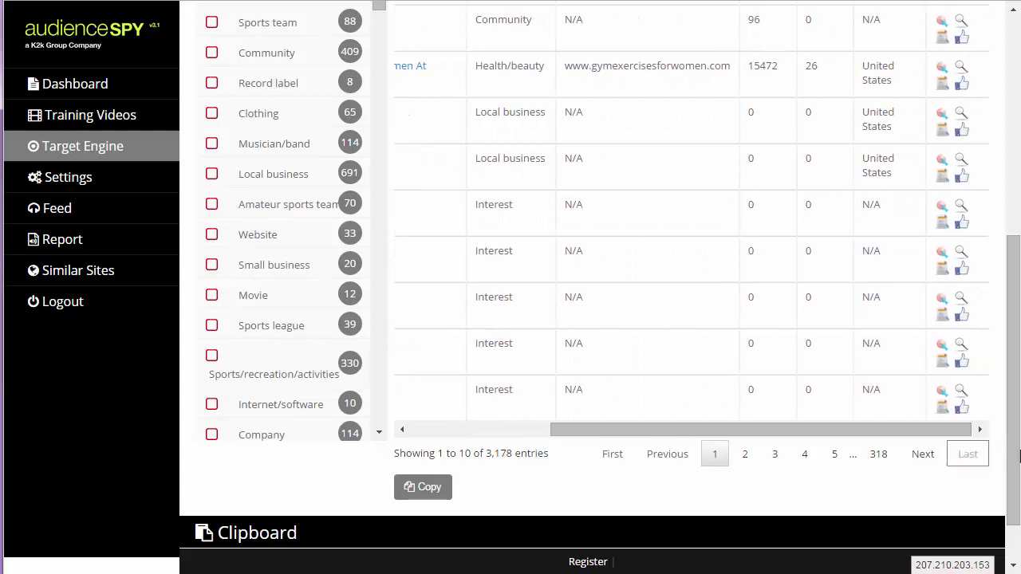
drag(1014, 451, 1017, 372)
scroll(895, 444, down, 3)
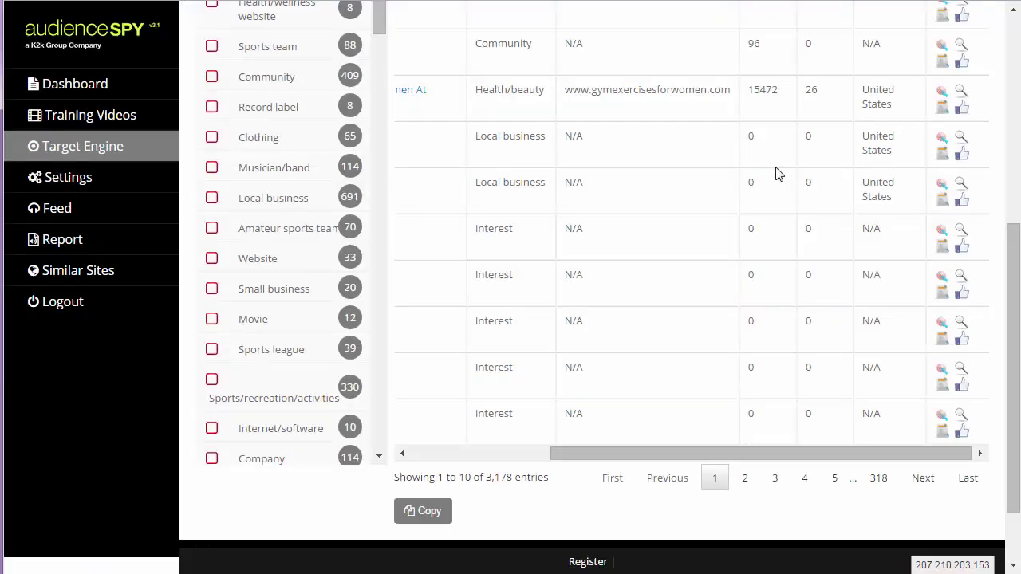
scroll(778, 173, up, 5)
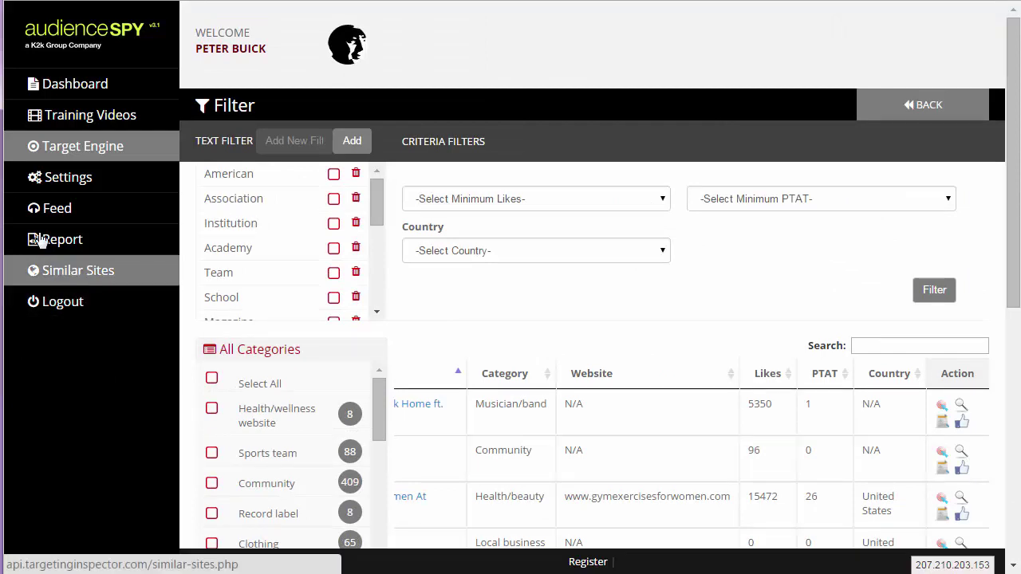
Open Similar Sites and search for websites similar to crossfitinvictus.com
click(68, 273)
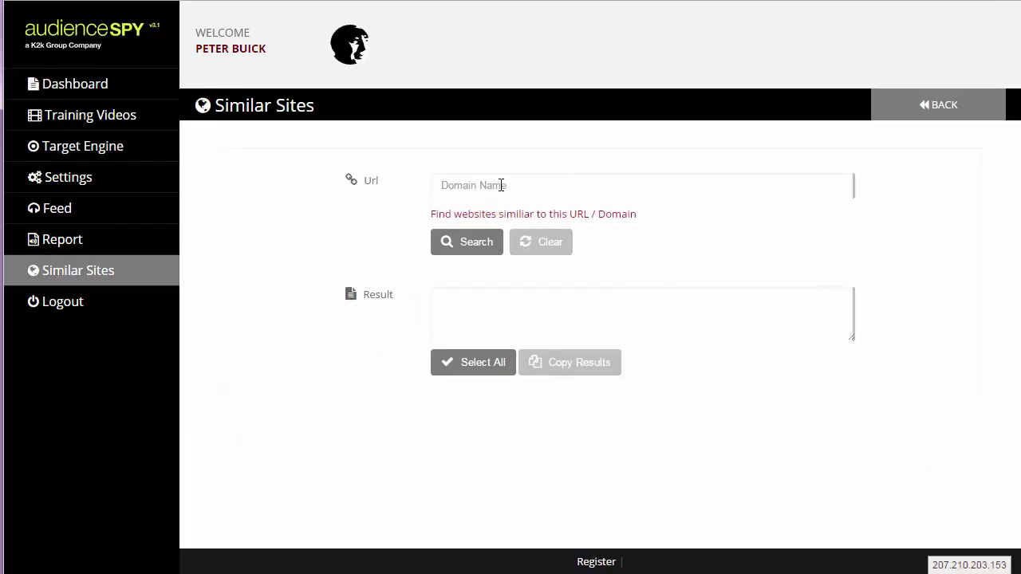
click(501, 185)
key(ctrl+v)
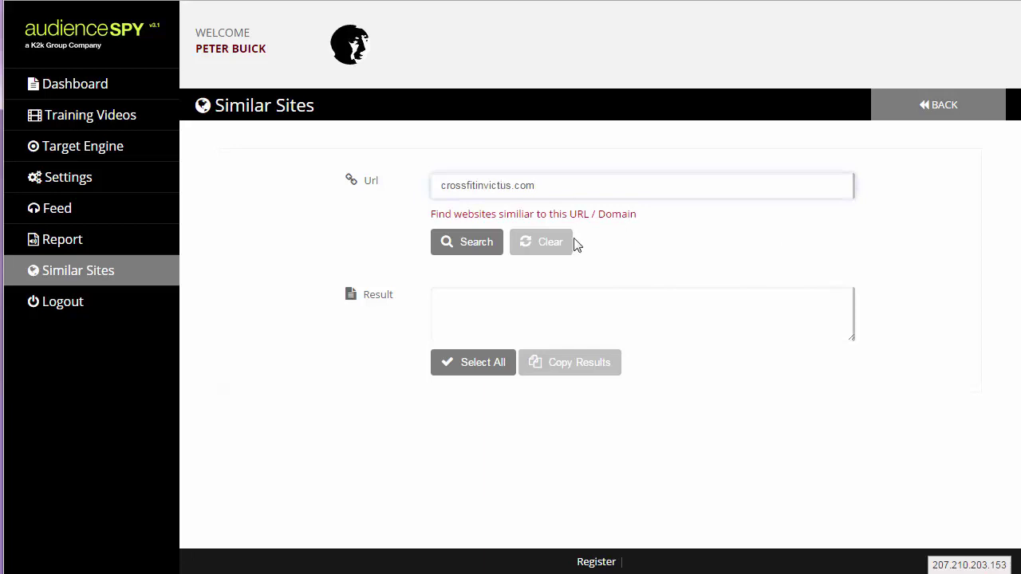
click(474, 248)
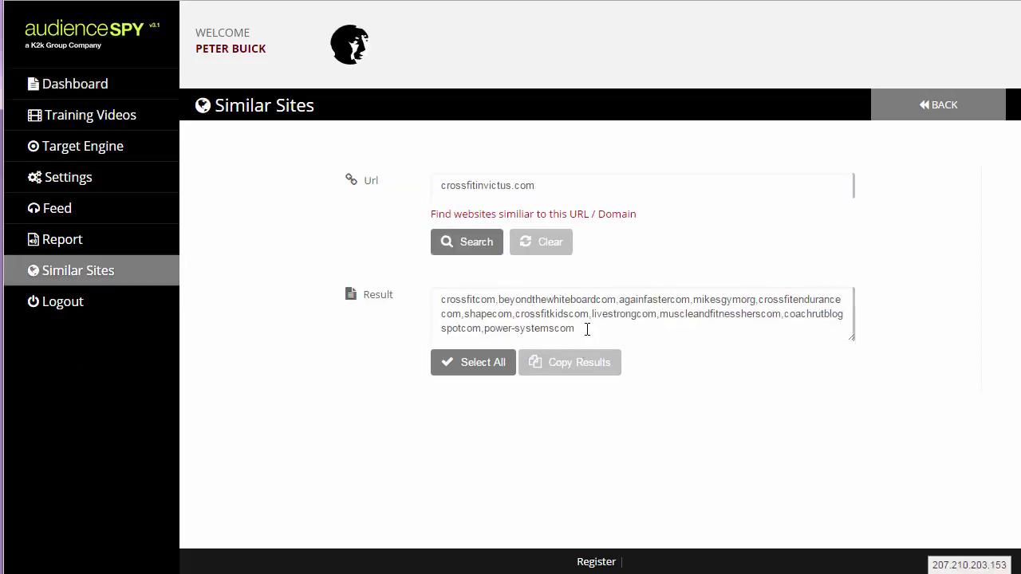
Select the whole list of similar sites, switch to the Facebook ad and add livestrongcom as an interest
drag(587, 329, 422, 300)
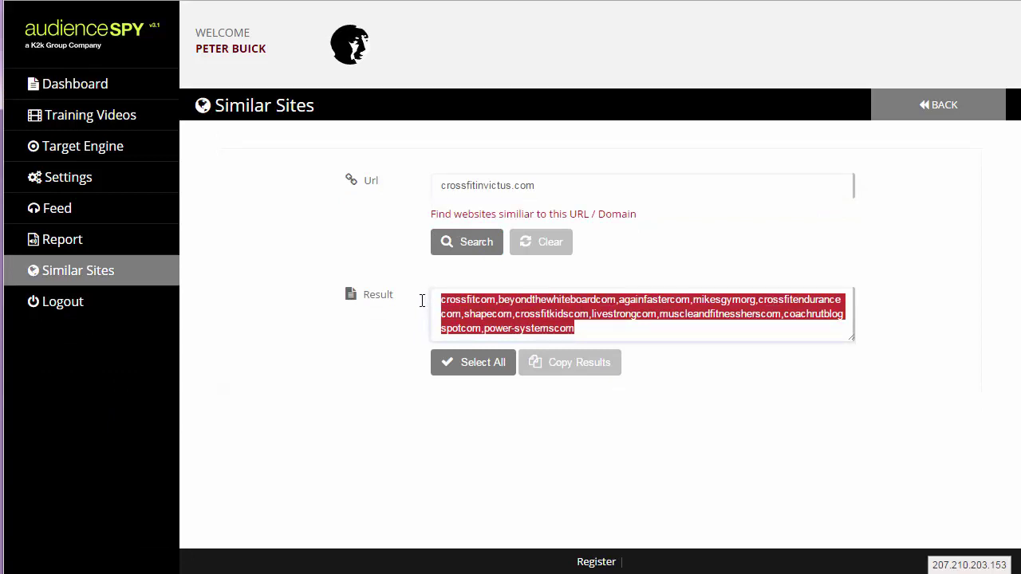
click(893, 0)
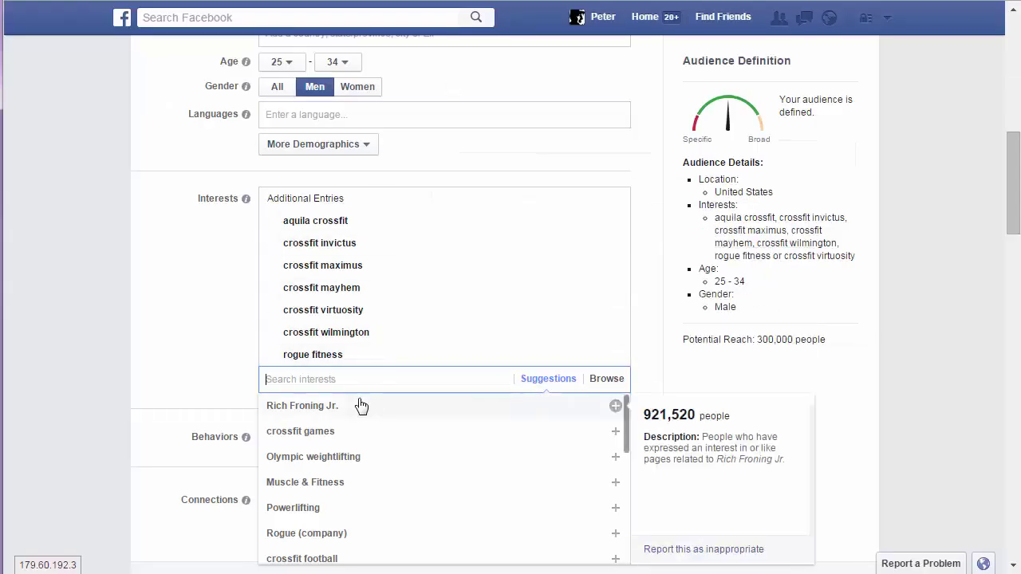
text(livestrongcom)
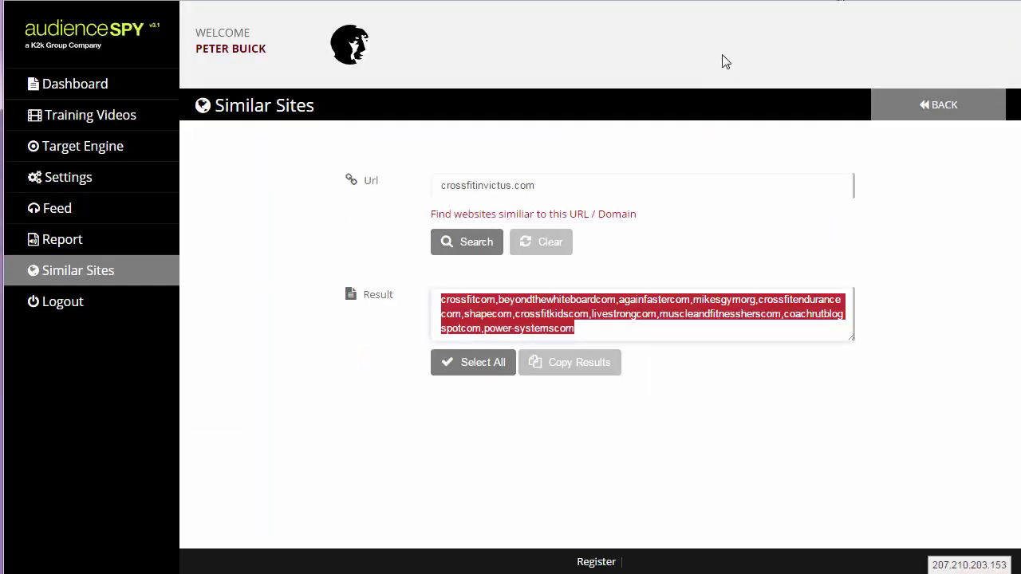
Switch back to audienceSPY and search for websites similar to 4invictus.com
drag(477, 185, 372, 191)
text(4)
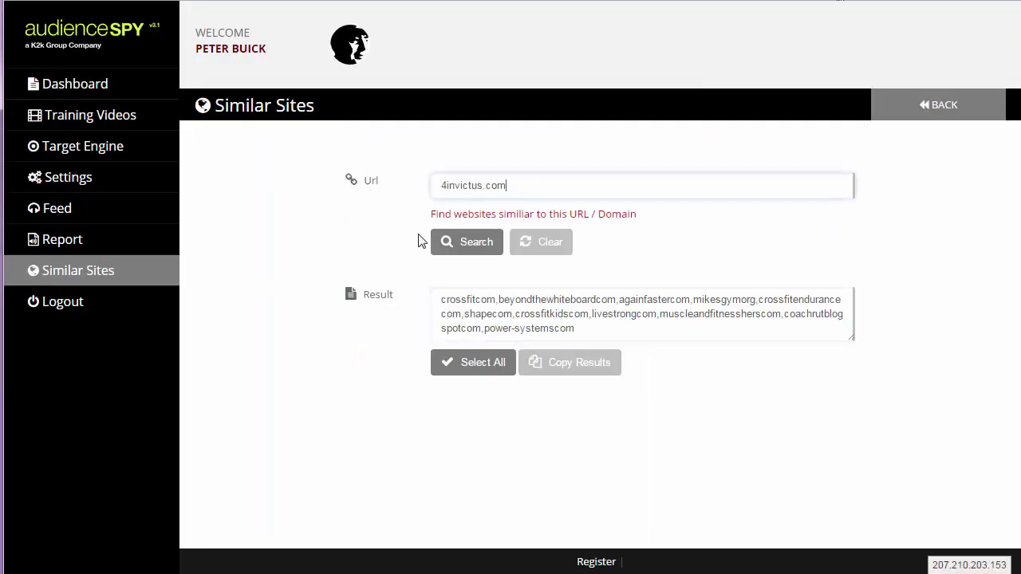
click(470, 250)
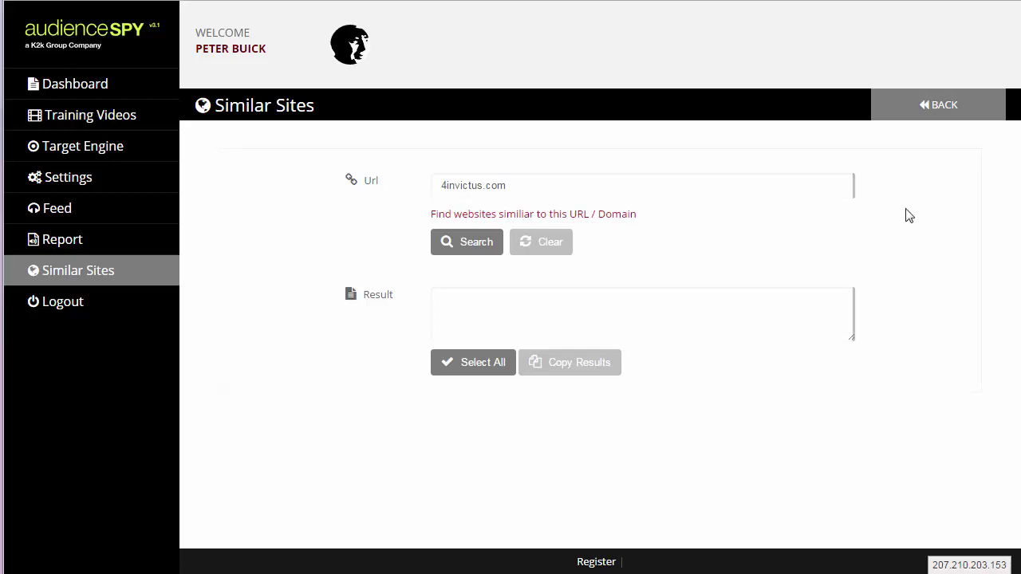
Search for websites similar to crossfit.com and enlarge the result box to show the full list
drag(547, 180, 418, 182)
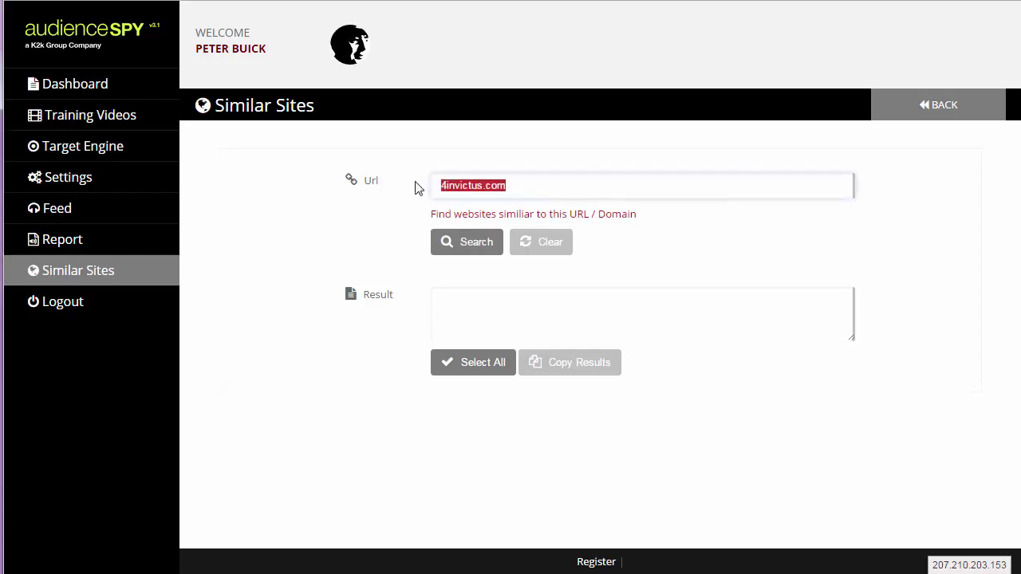
text(crossfit)
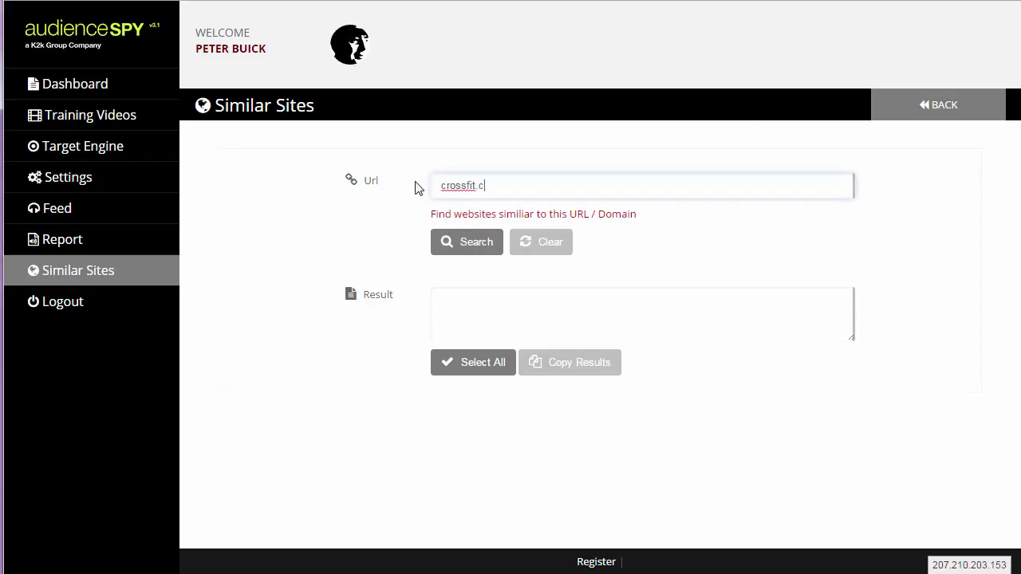
click(466, 244)
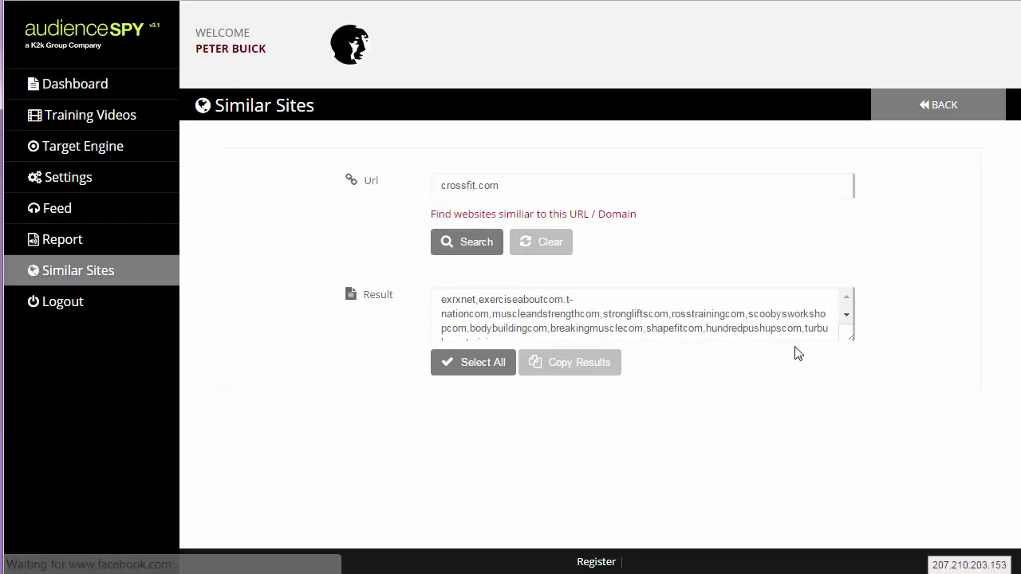
click(852, 341)
drag(852, 341, 835, 415)
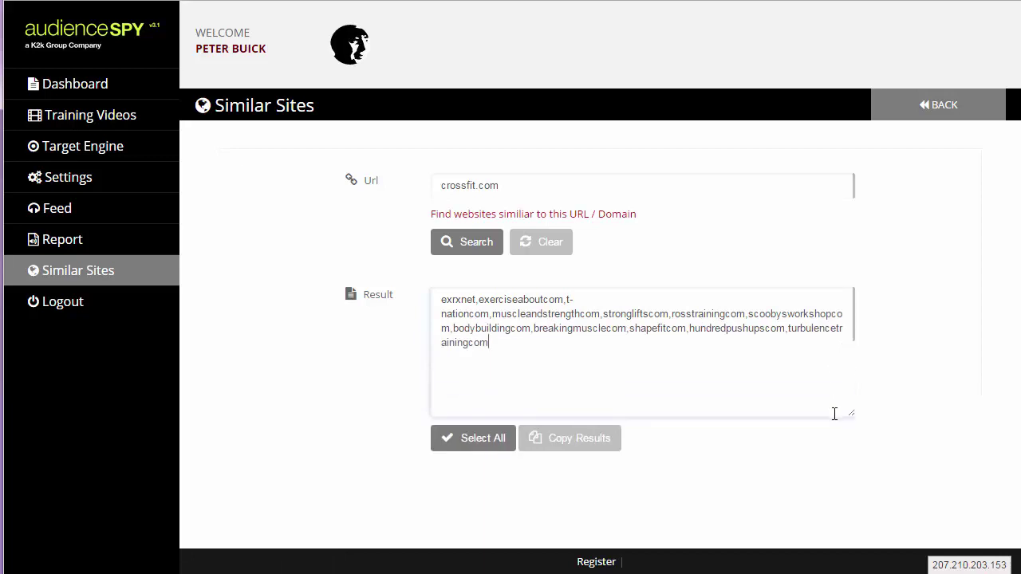
Select the similar sites list and add bodybuildingcom, scoobysworkshopcom and strongliftscom as interests in the Facebook ad
drag(483, 343, 422, 299)
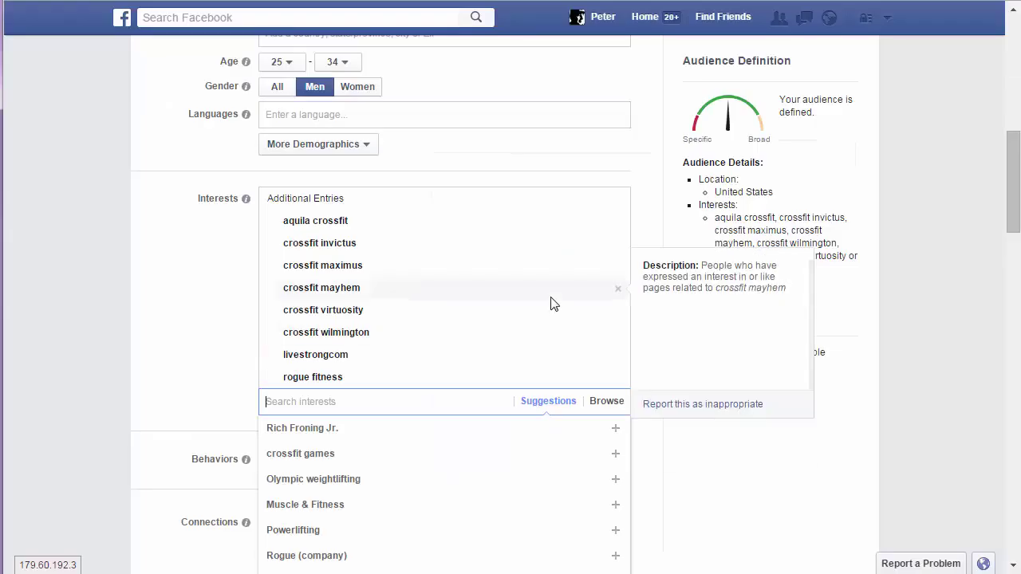
text(bodybuildingcom scoobysworkshopcom strongliftscom)
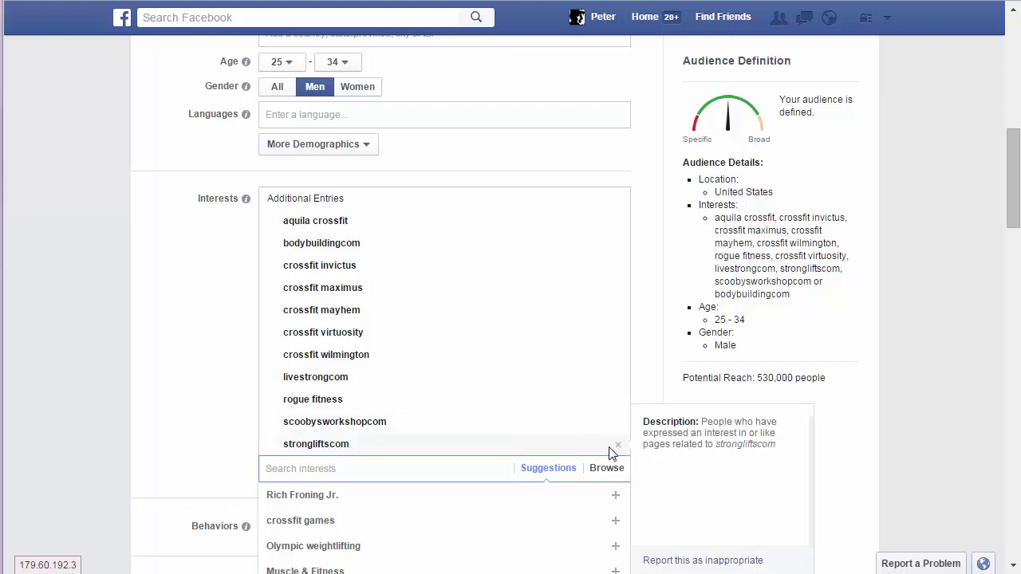
Remove strongliftscom, rogue fitness and livestrongcom from the ad's interests
click(618, 447)
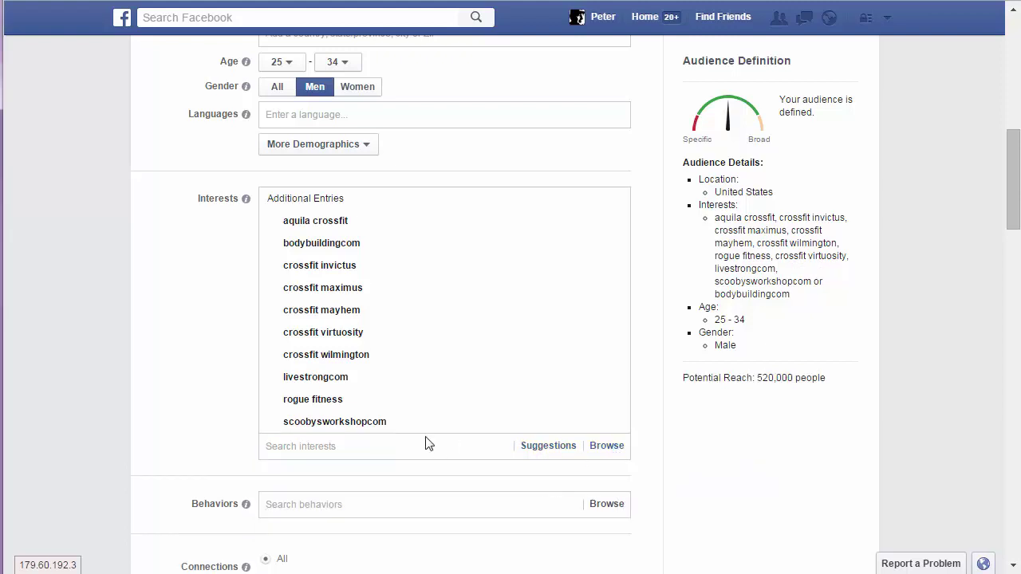
mouse_move(428, 429)
mouse_move(461, 409)
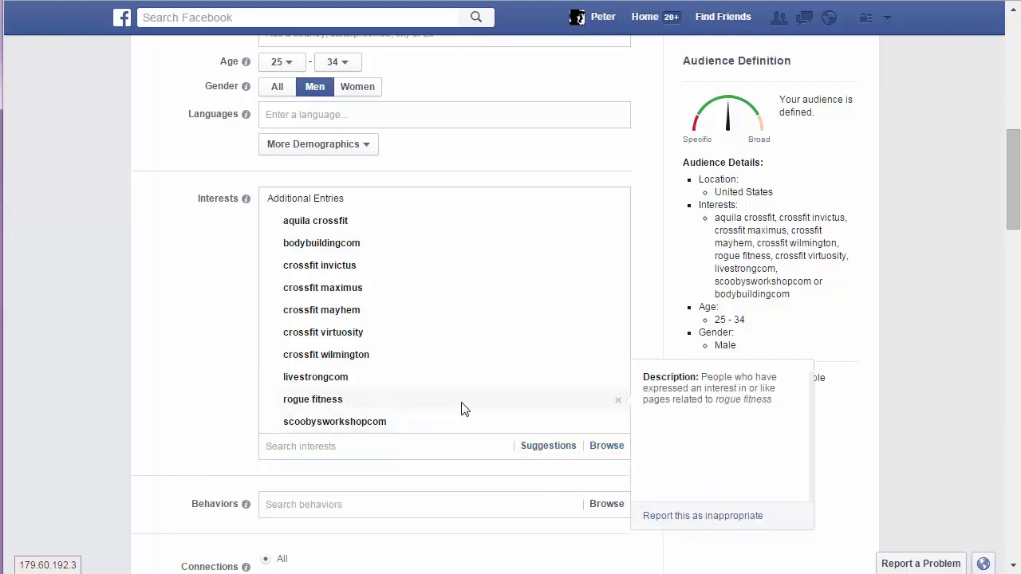
click(620, 401)
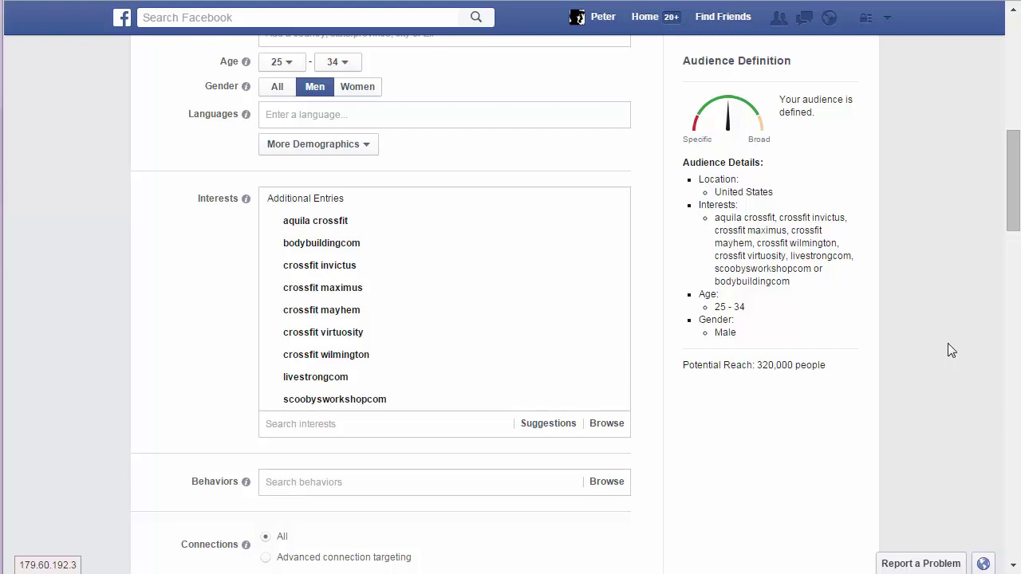
mouse_move(588, 376)
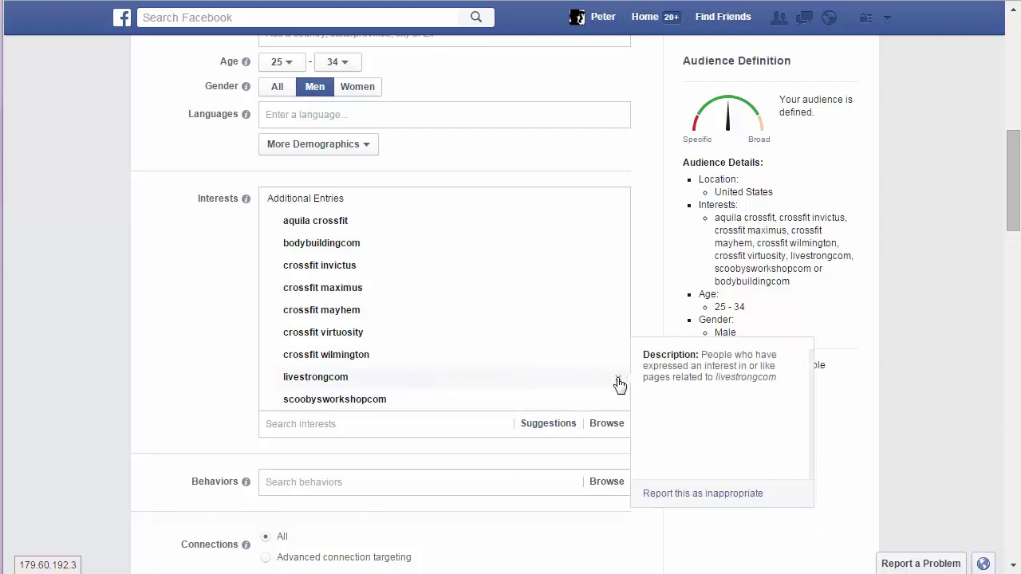
click(619, 378)
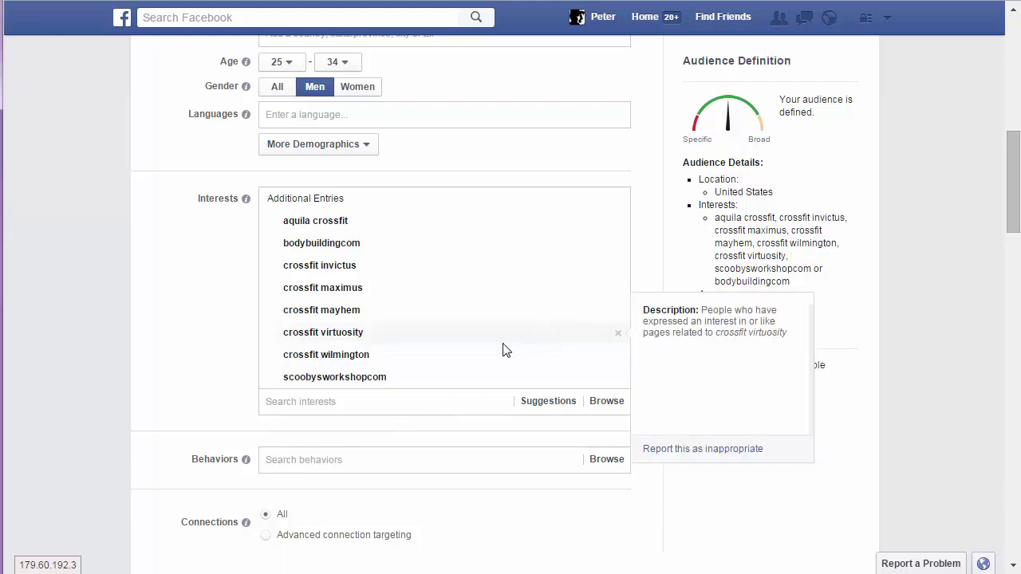
Remove scoobysworkshopcom, crossfit maximus, crossfit virtuosity and crossfit mayhem from the ad's interests
mouse_move(560, 385)
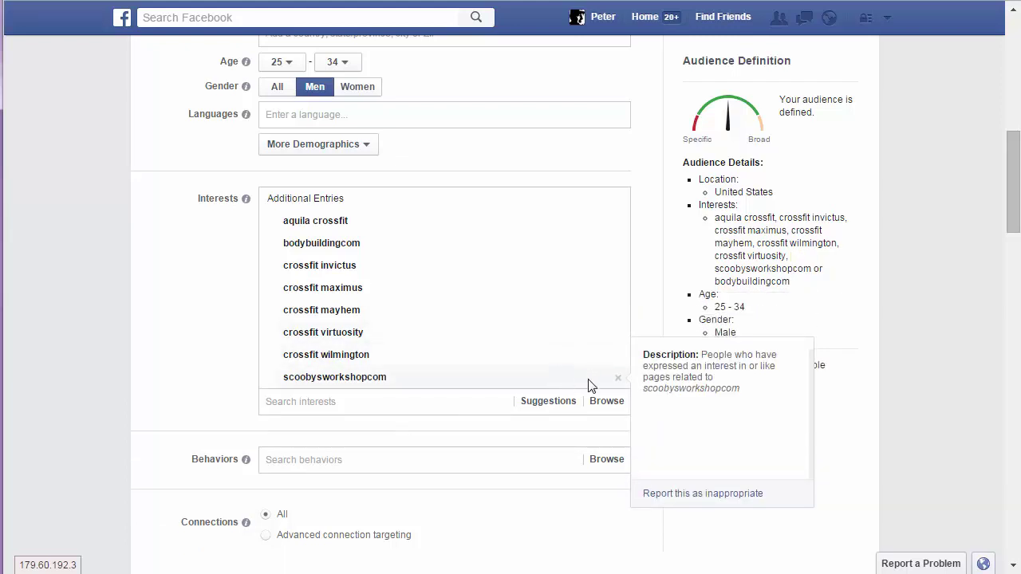
click(619, 380)
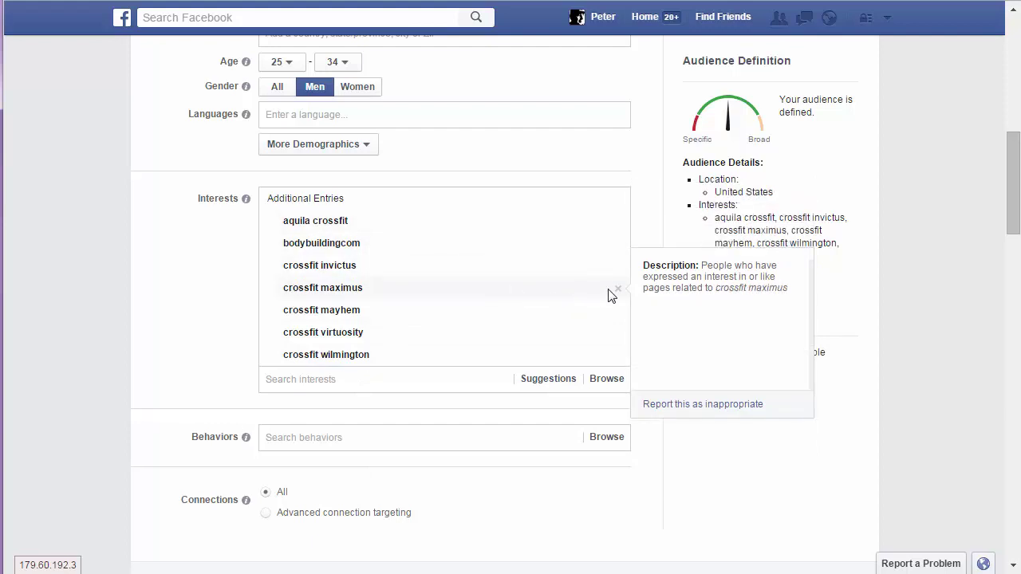
click(617, 290)
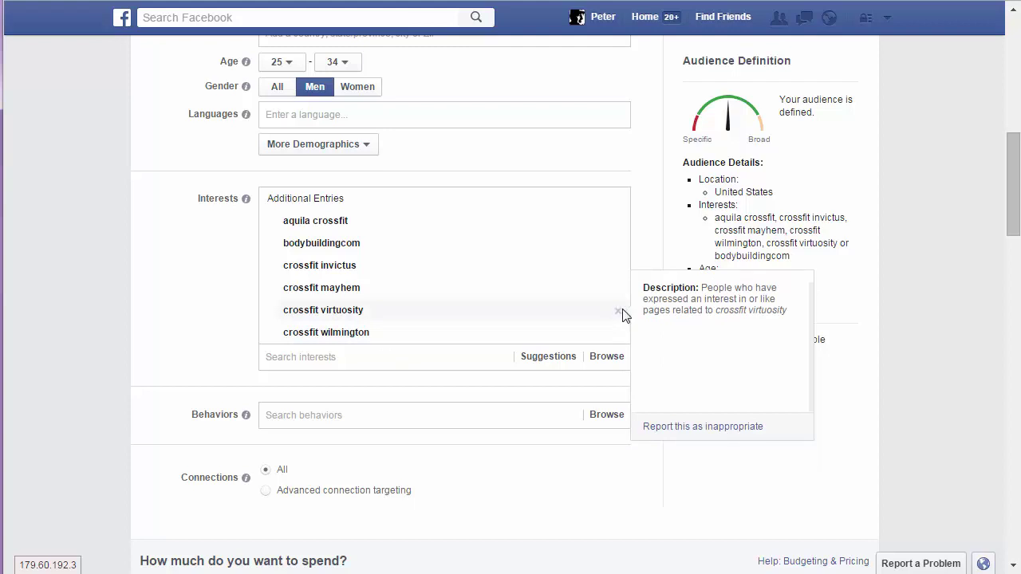
click(619, 312)
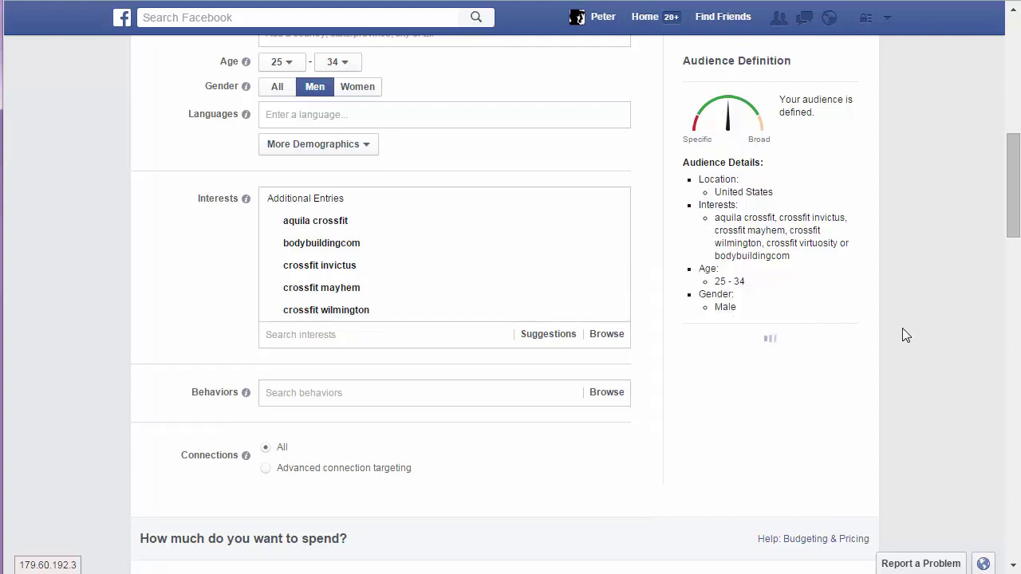
mouse_move(483, 291)
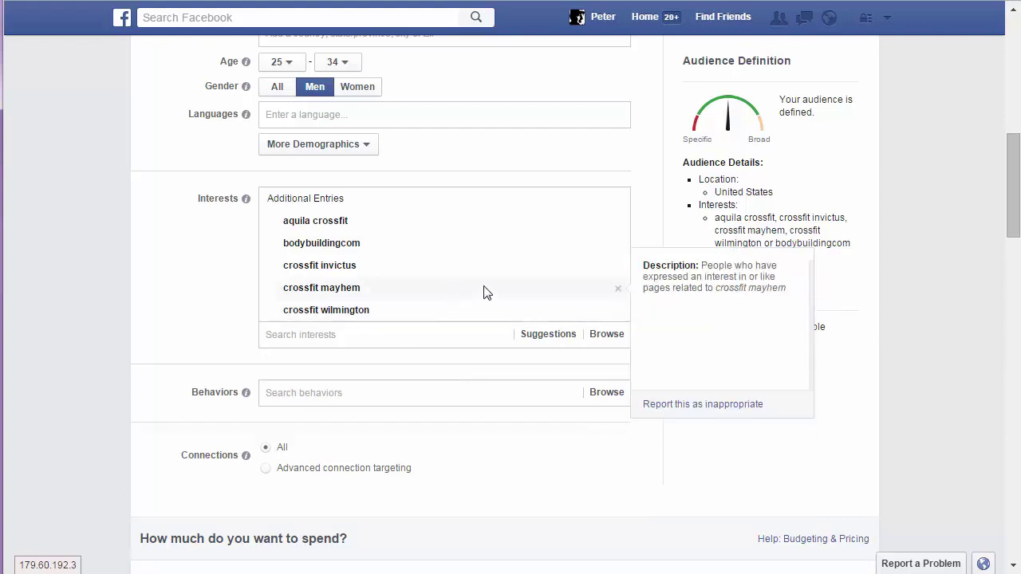
click(619, 291)
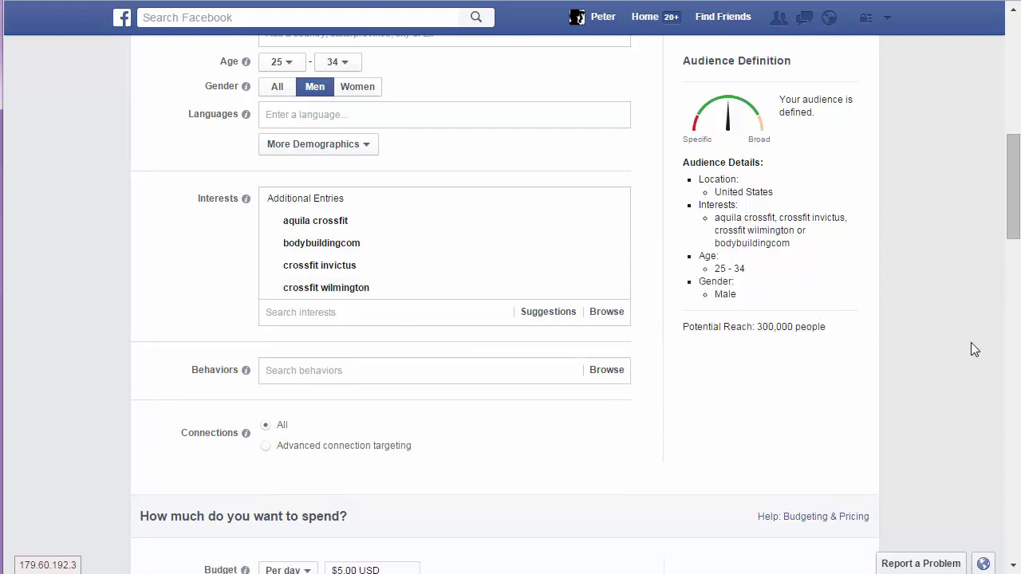
Remove crossfit invictus and bodybuildingcom from the ad's interests
mouse_move(494, 271)
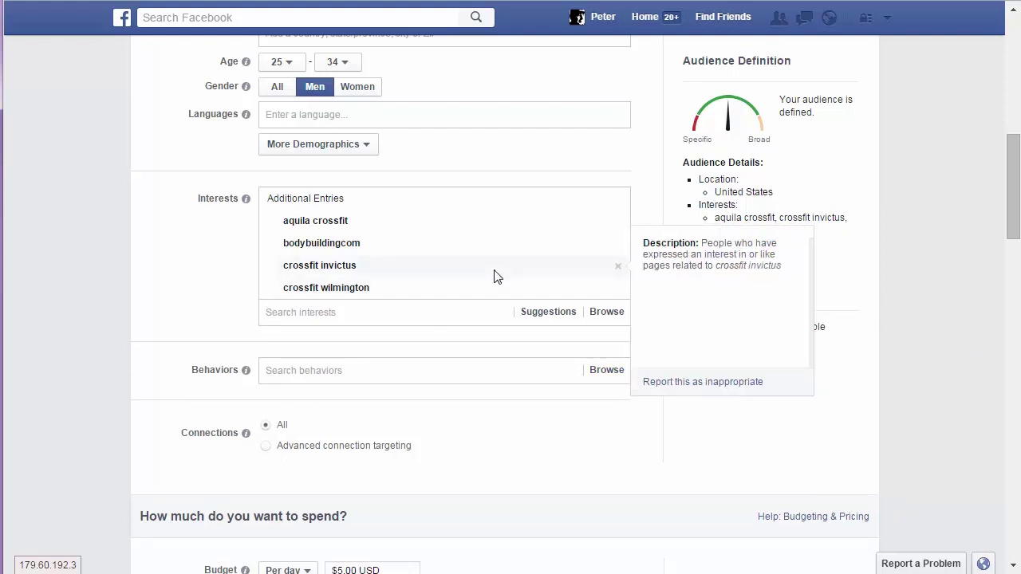
click(618, 267)
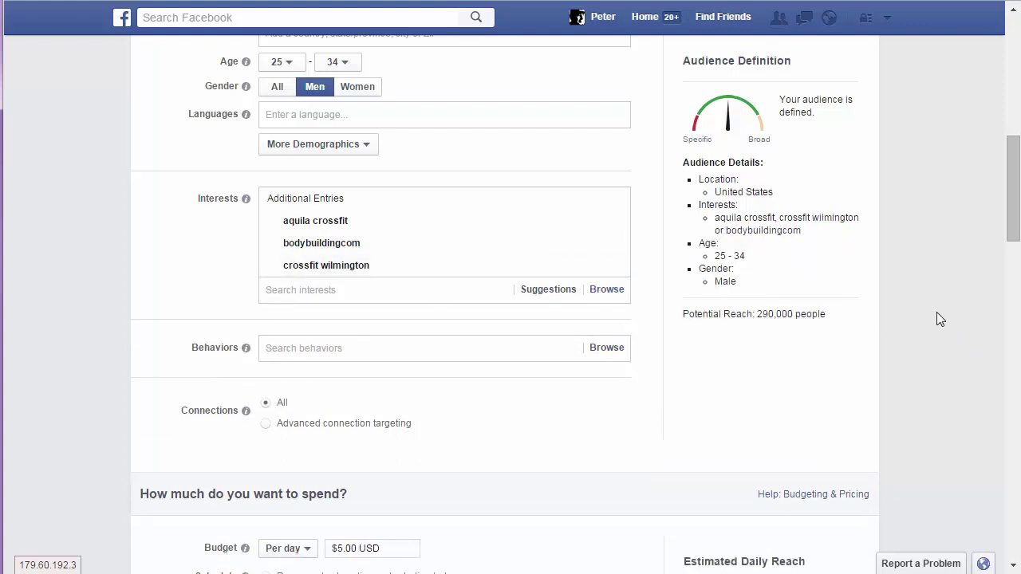
mouse_move(622, 247)
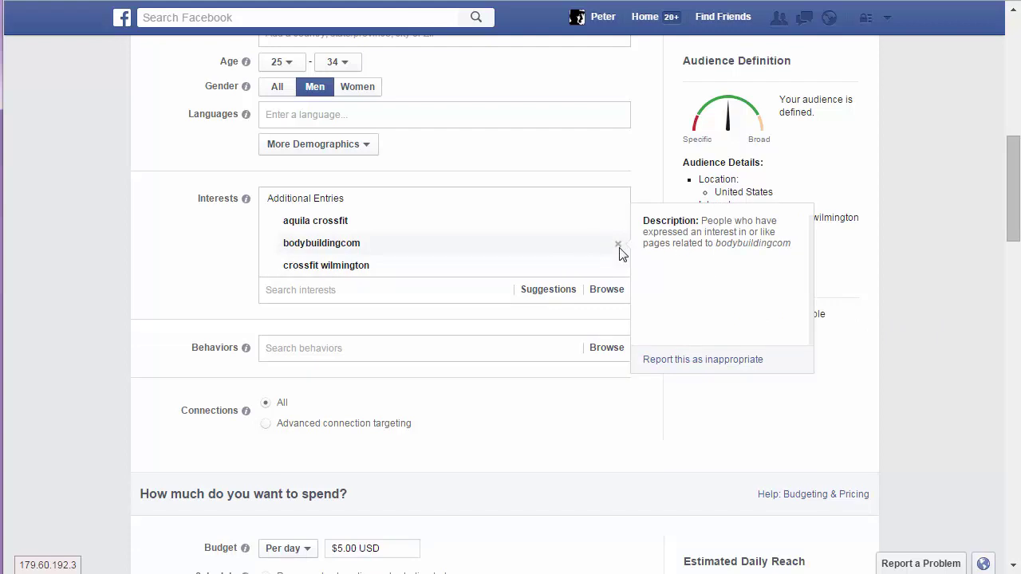
click(620, 245)
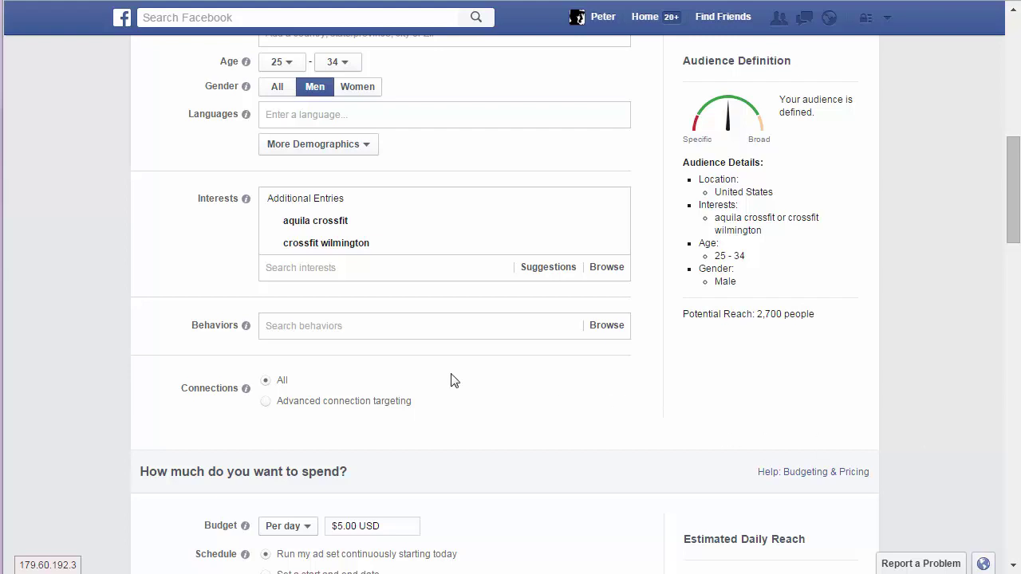
Add scoobysworkshopcom and strongliftscom from the copied list to the ad's interests and bring up the interest suggestions
click(362, 271)
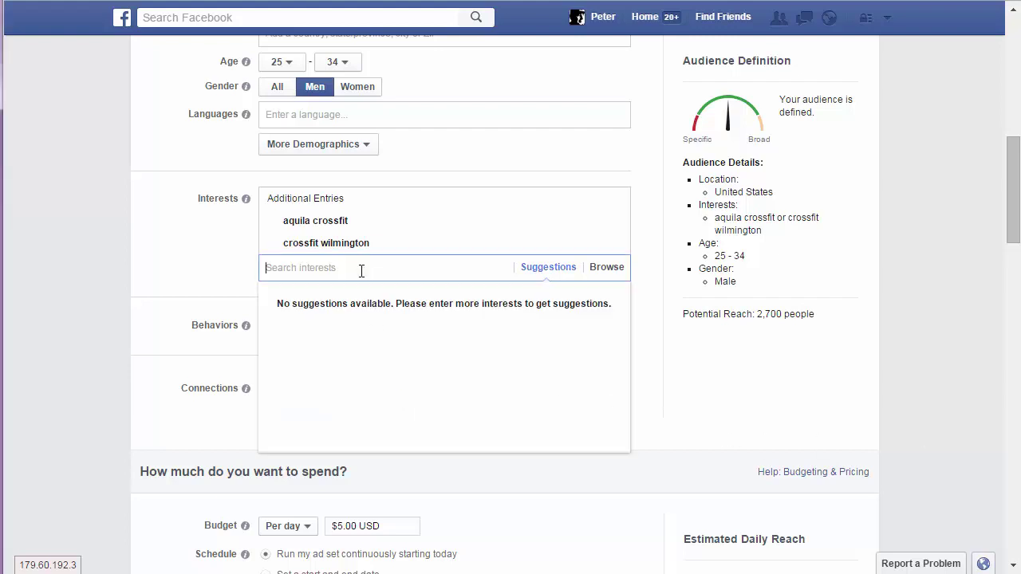
key(ctrl+v)
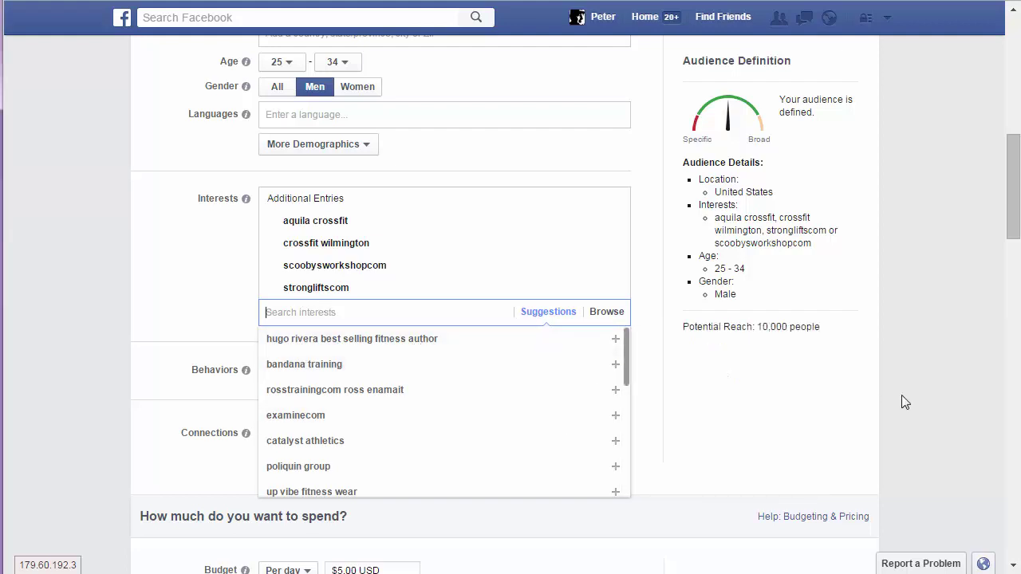
click(226, 299)
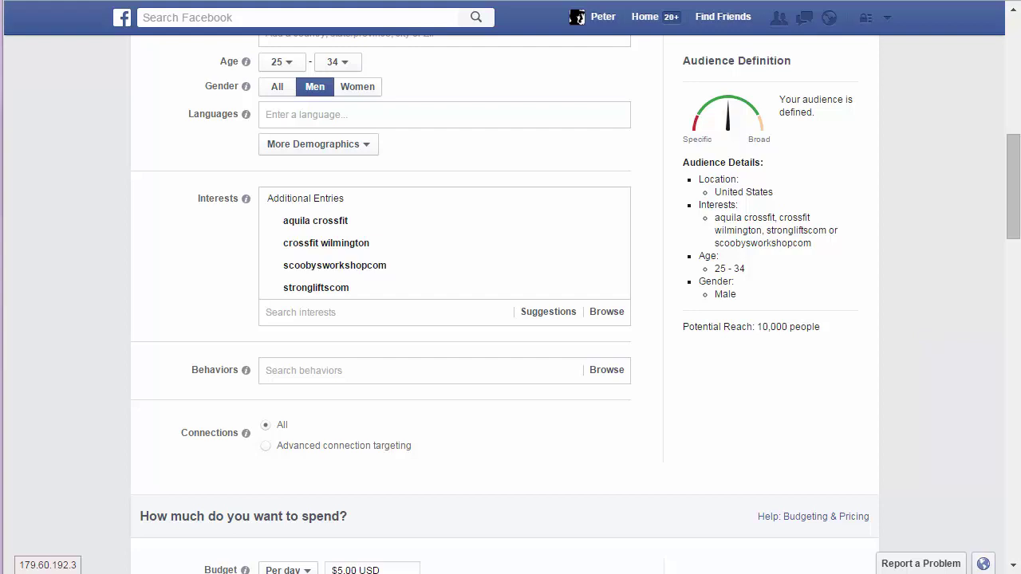
click(365, 311)
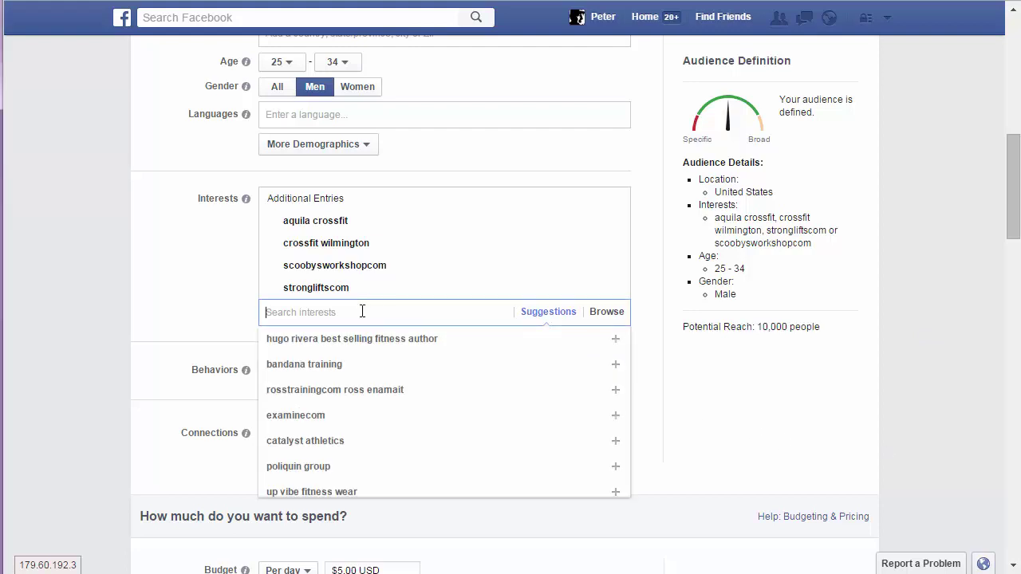
Try adding the interest Invictus Games (multi-sport event), found by searching for "invictus", to the ad audience
text(invic)
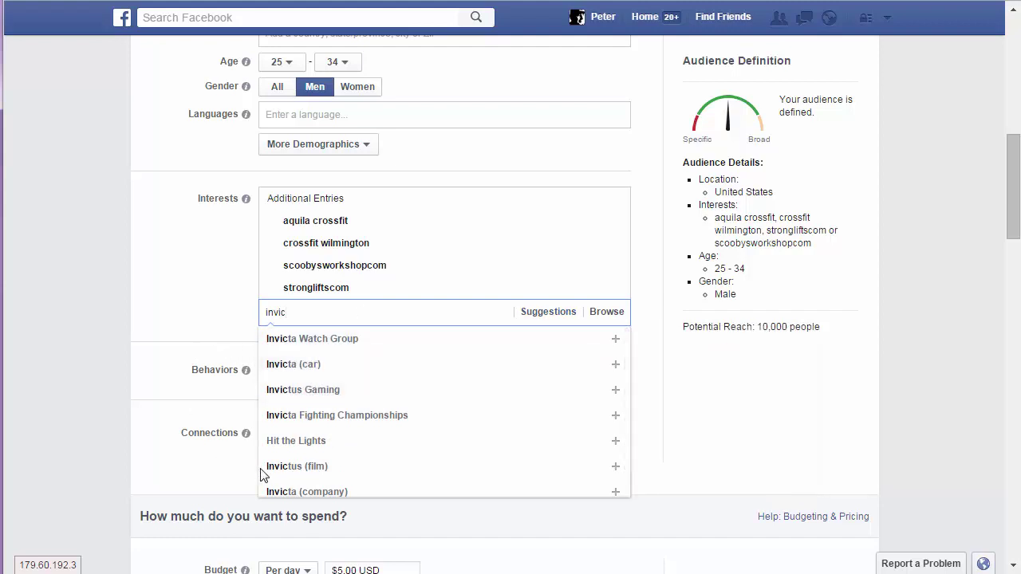
scroll(331, 431, down, 1)
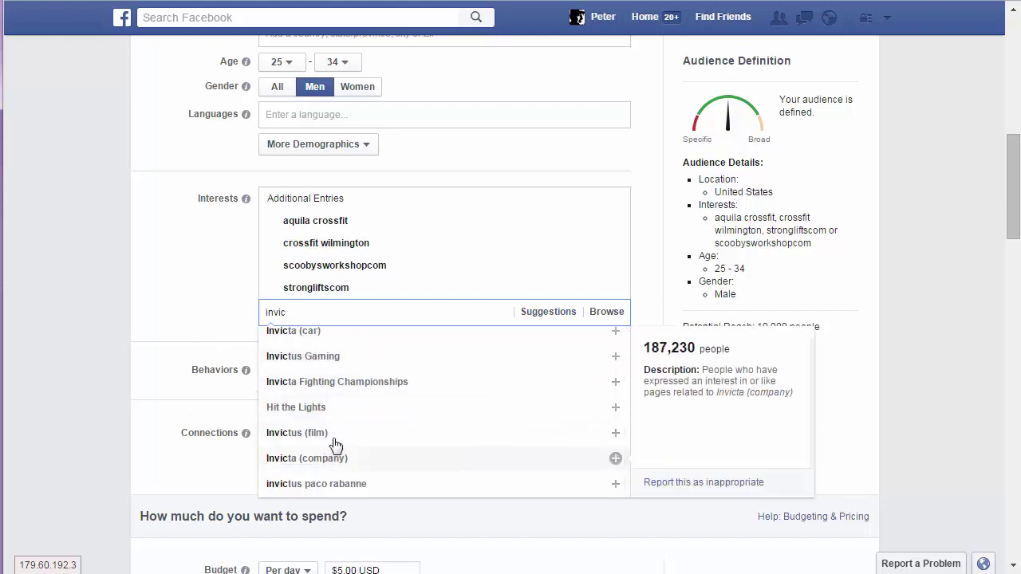
scroll(336, 399, up, 1)
text(tu)
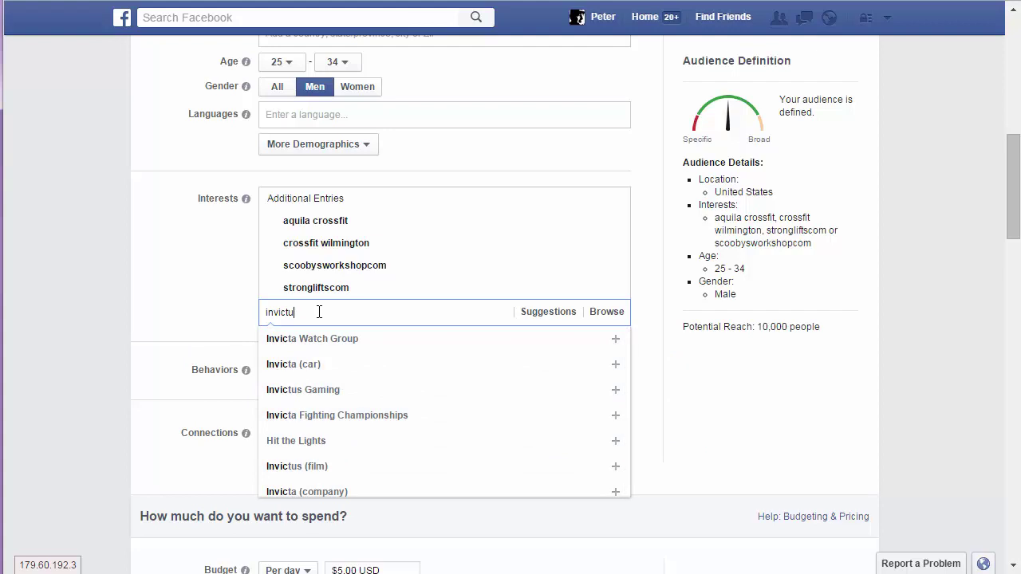
text(s)
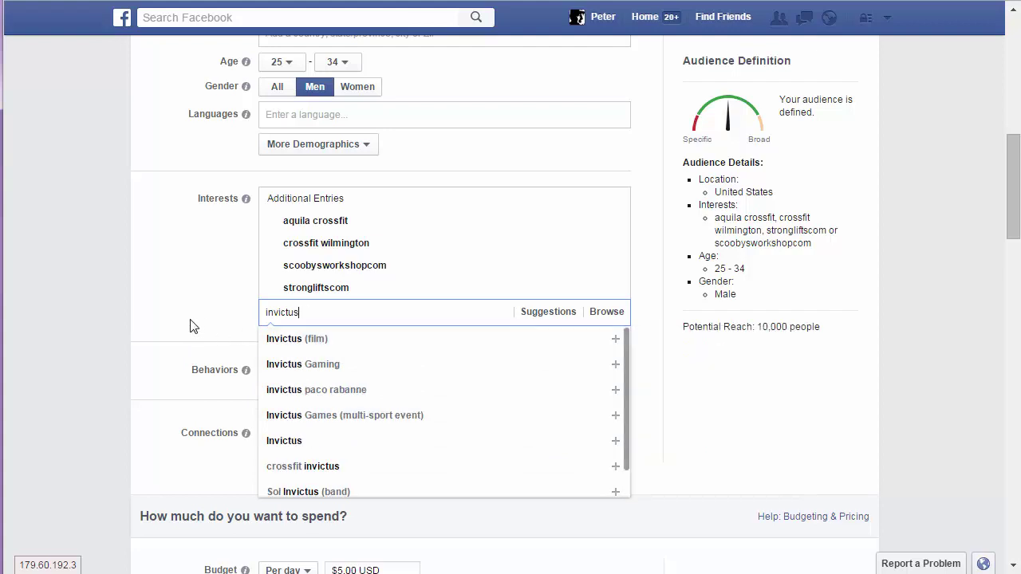
mouse_move(359, 395)
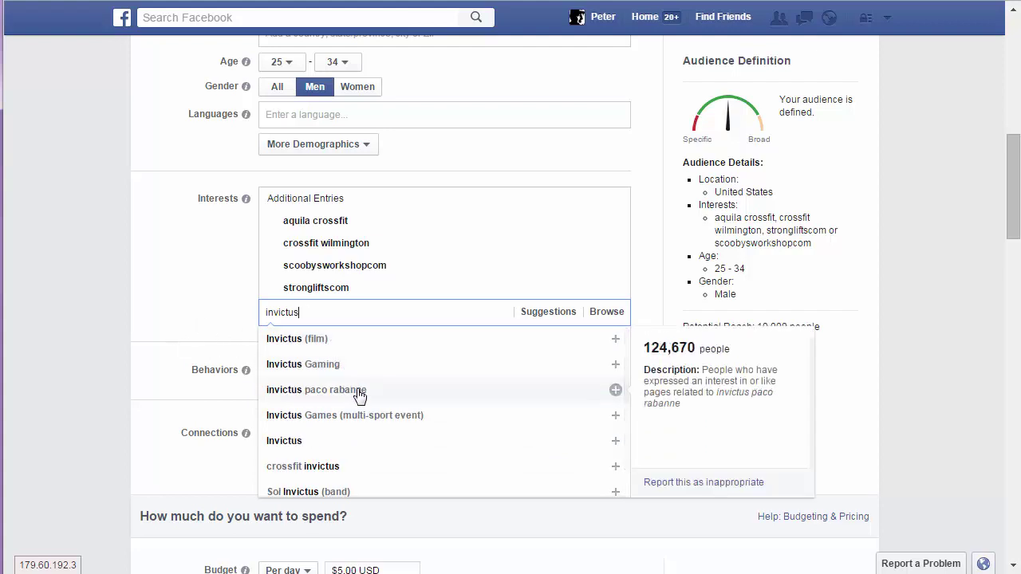
click(394, 425)
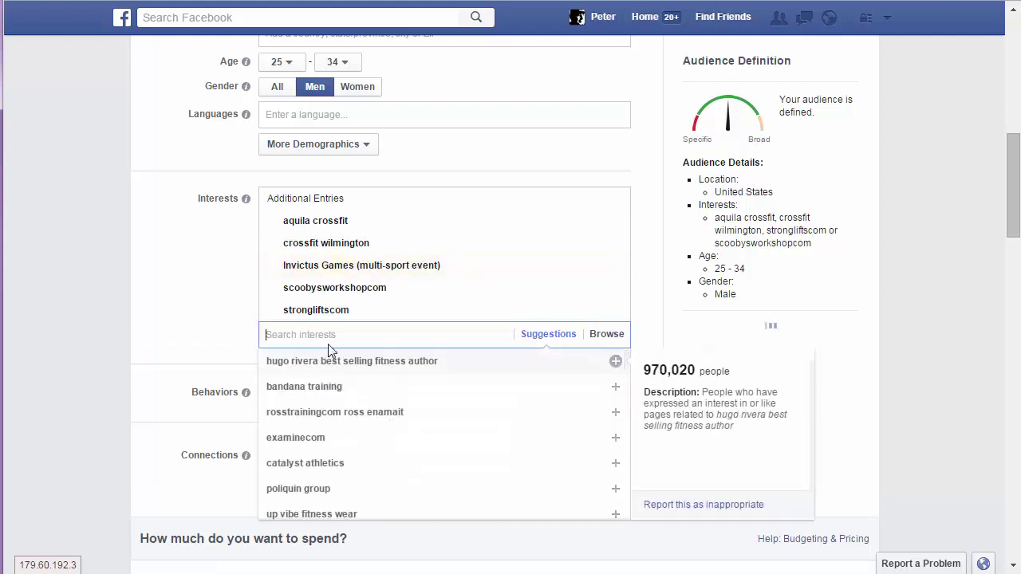
click(614, 268)
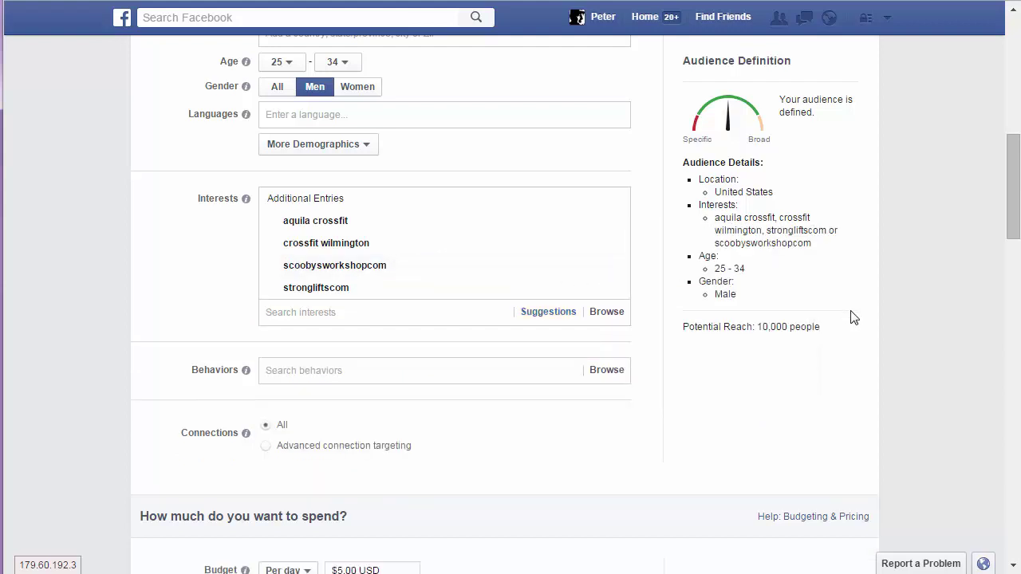
Switch to AudienceSPY and search for the keyword bodybuilding.com in the Target Engine
mouse_move(423, 234)
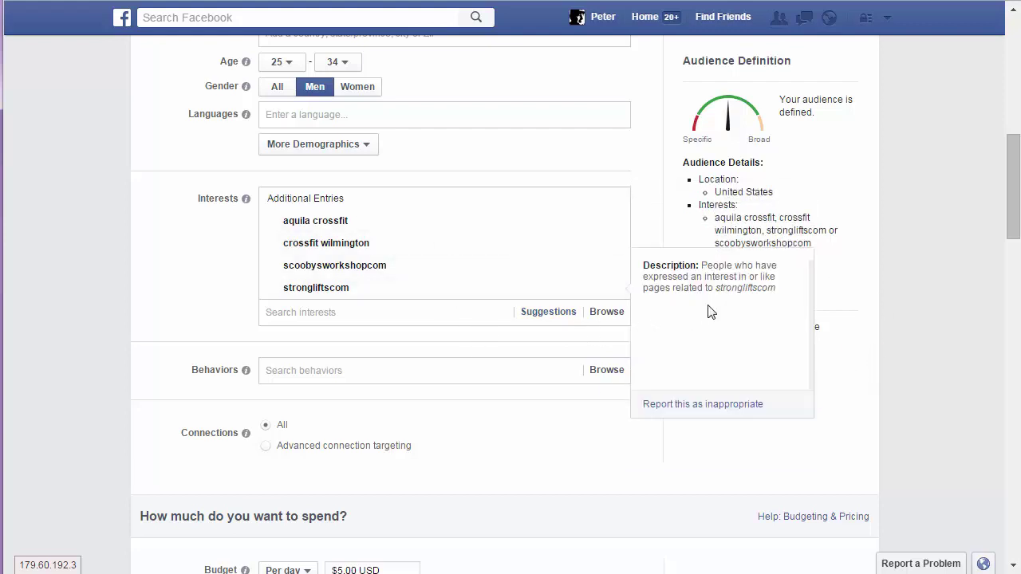
mouse_move(424, 255)
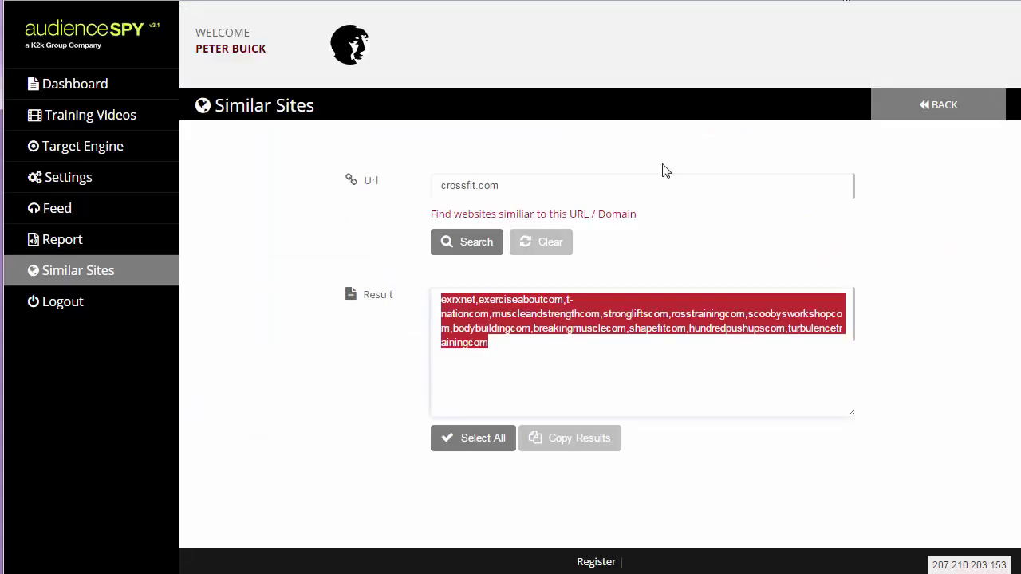
click(71, 152)
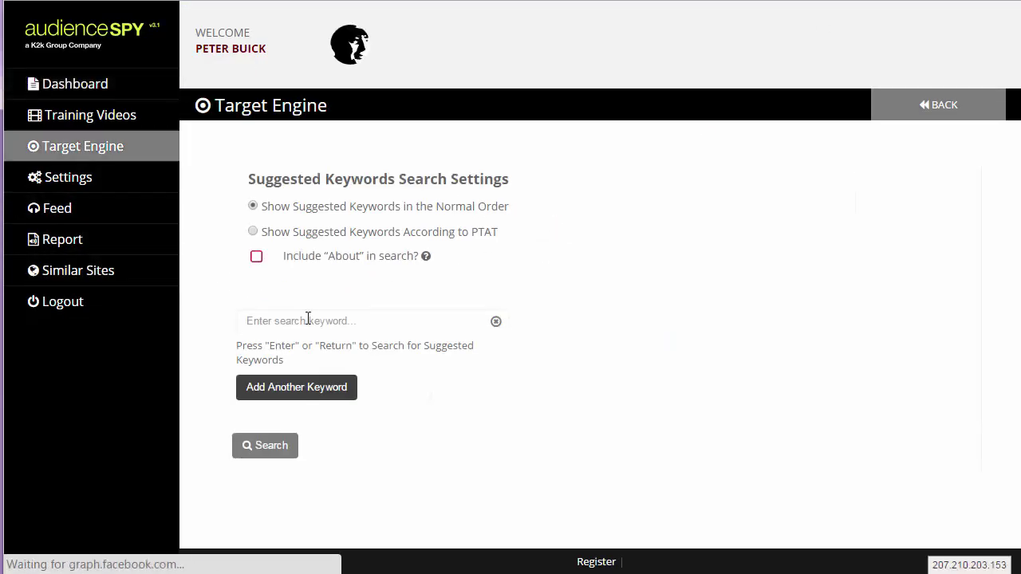
click(273, 326)
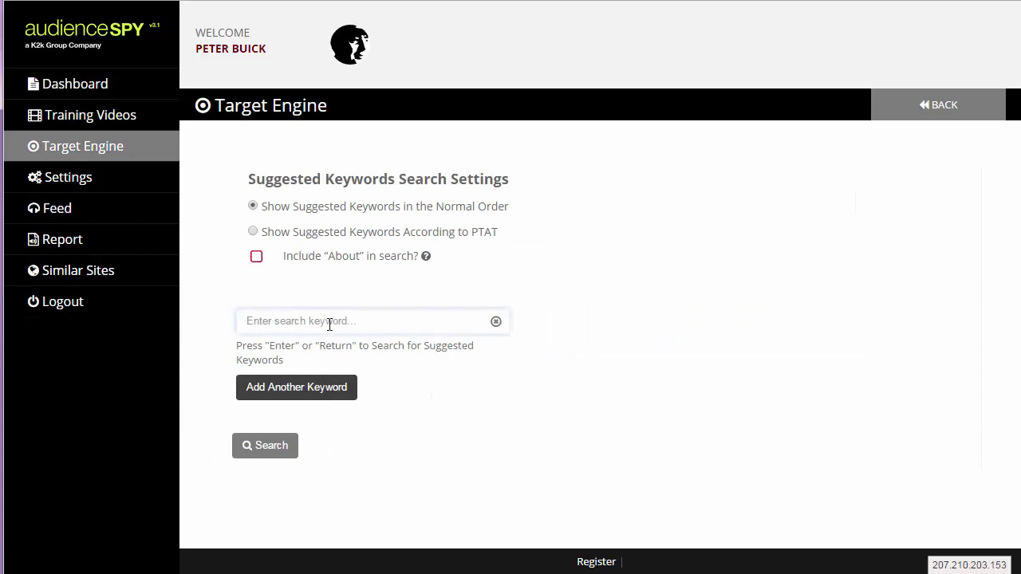
text(bodybuilding.com)
click(272, 454)
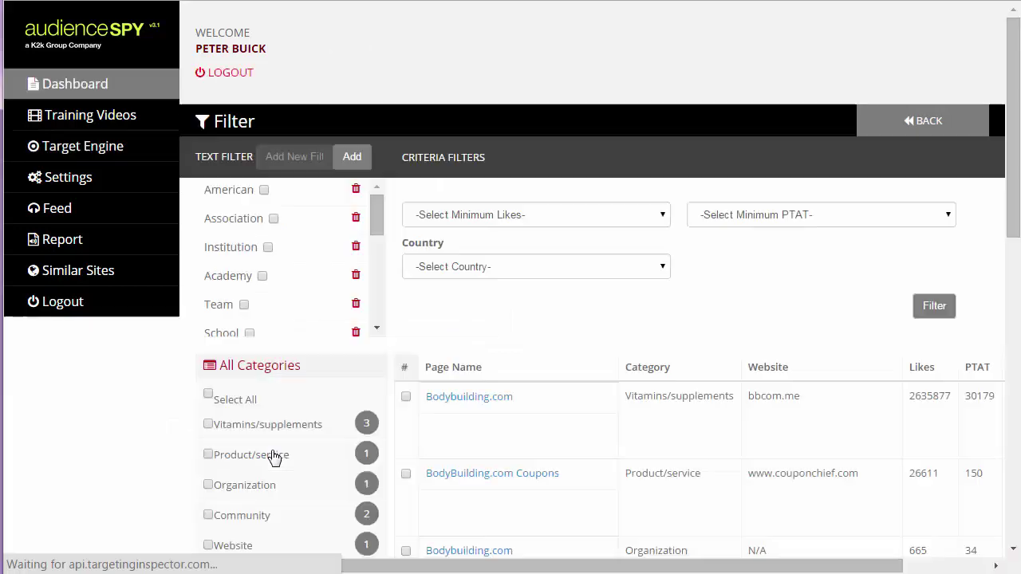
Sort the bodybuilding.com page results by PTAT in descending order
scroll(631, 287, down, 1)
scroll(637, 287, down, 1)
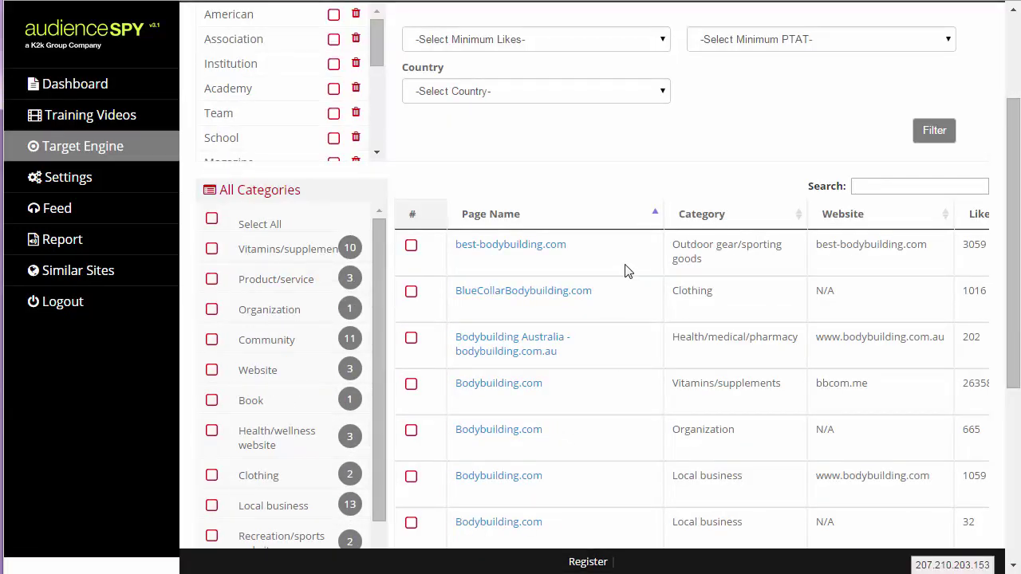
scroll(718, 299, up, 2)
scroll(773, 495, down, 1)
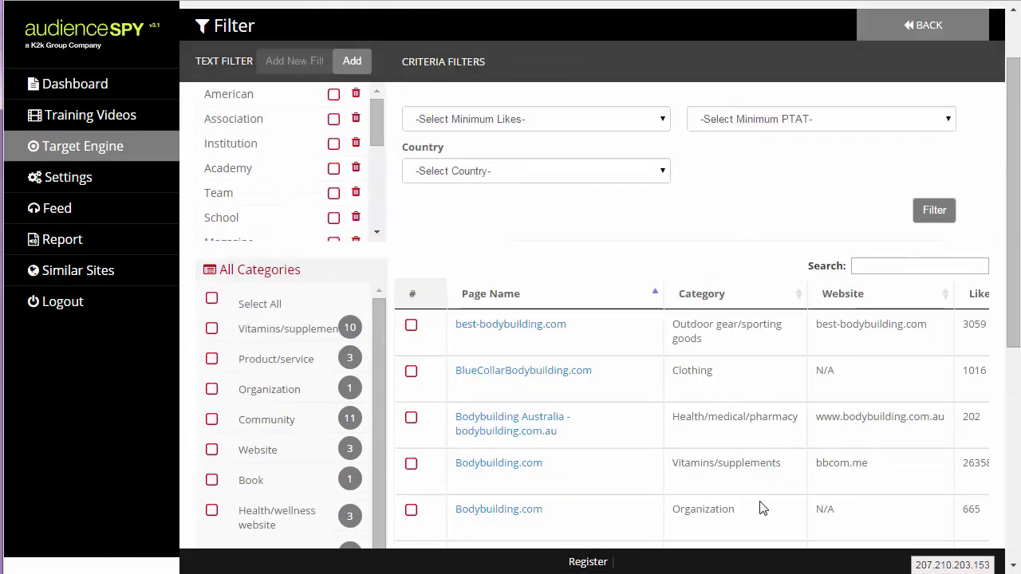
scroll(615, 522, down, 3)
drag(583, 547, 811, 548)
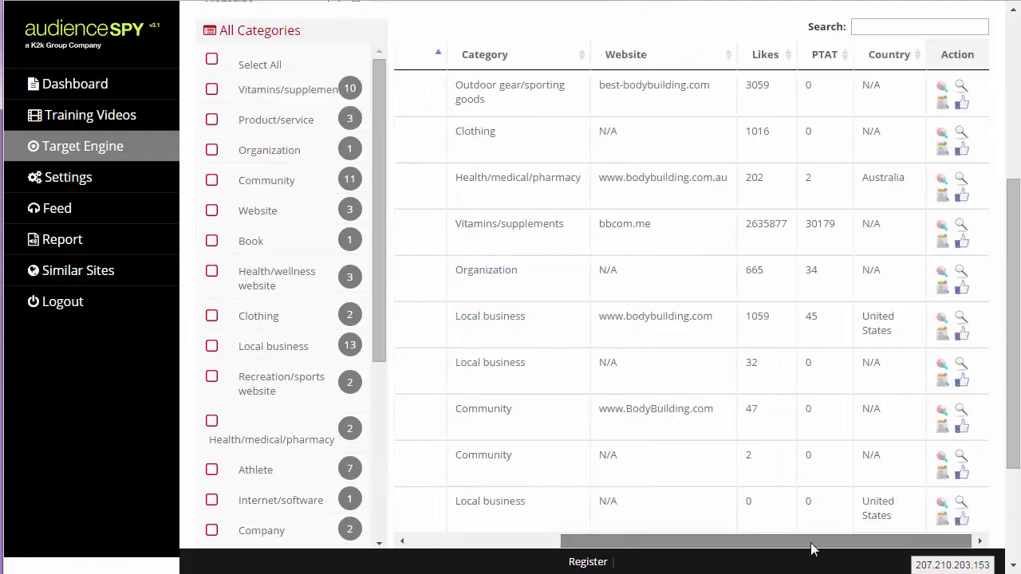
scroll(782, 337, up, 2)
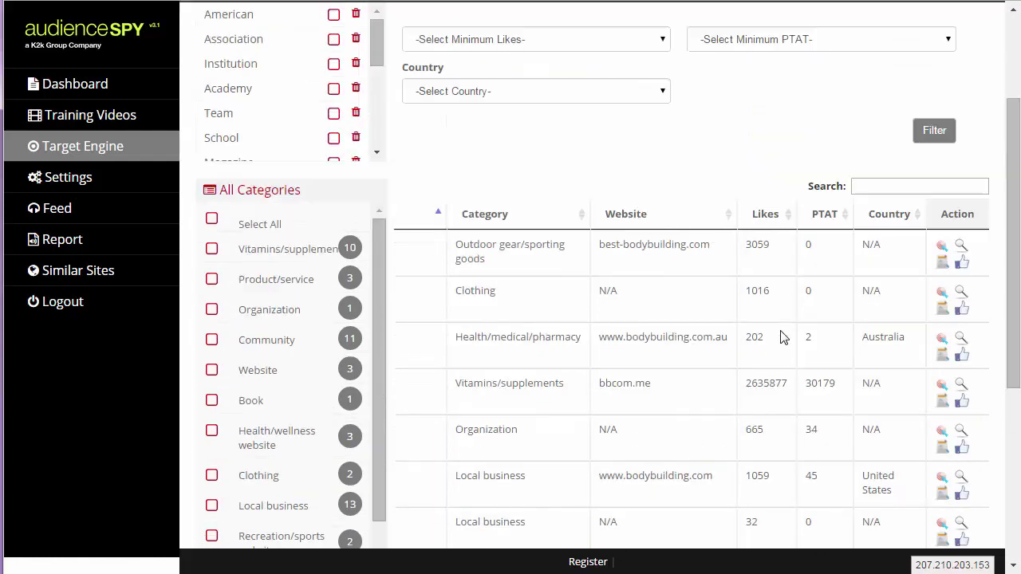
click(847, 217)
click(846, 216)
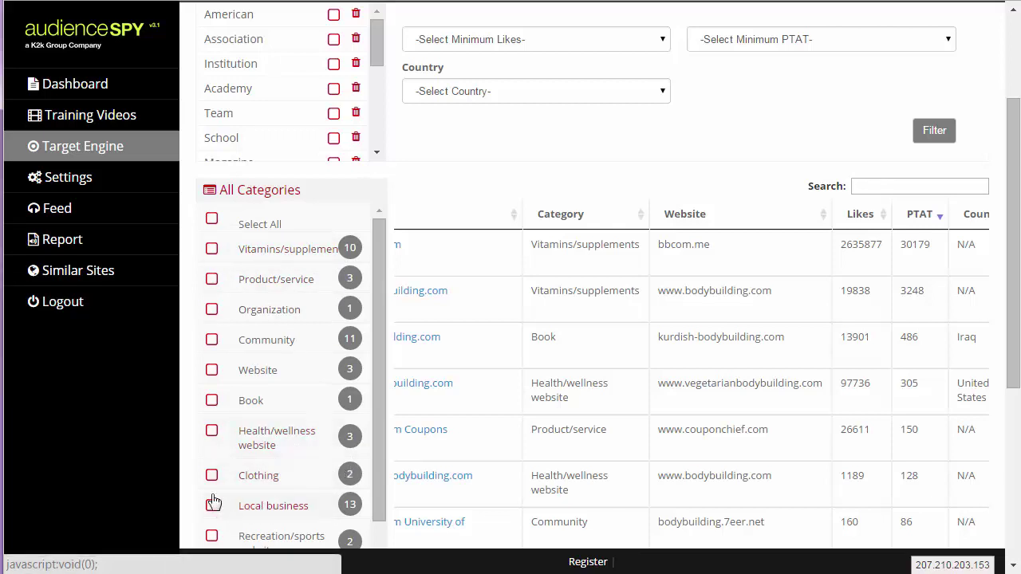
Try filtering the page results to only the Vitamins/supplements category
click(213, 249)
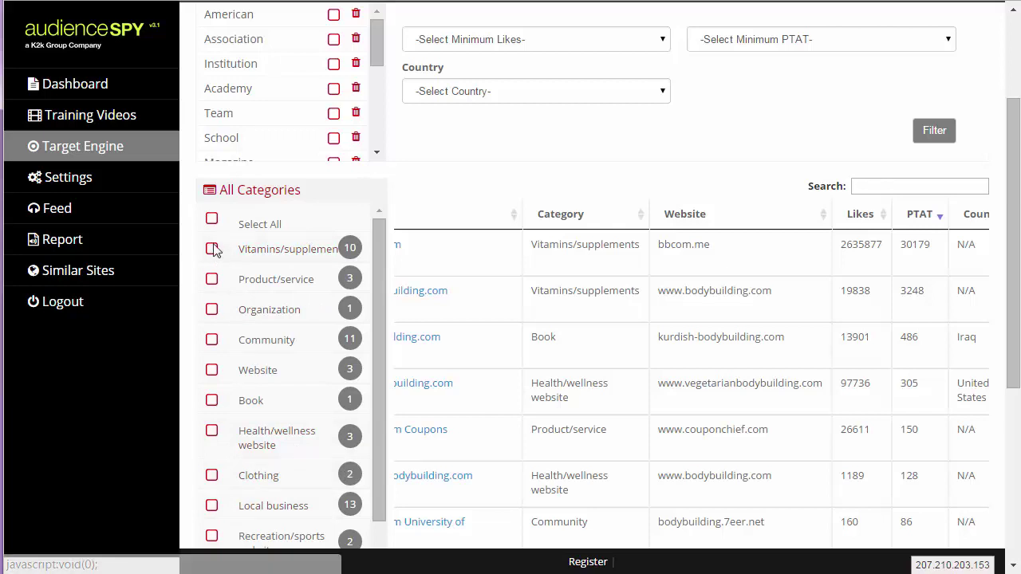
scroll(593, 240, down, 5)
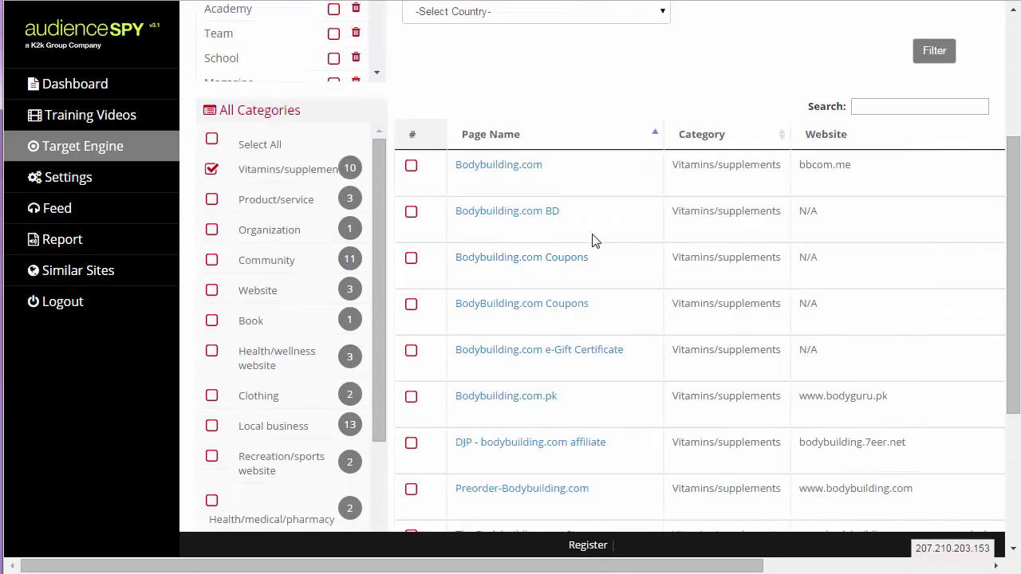
scroll(500, 381, up, 3)
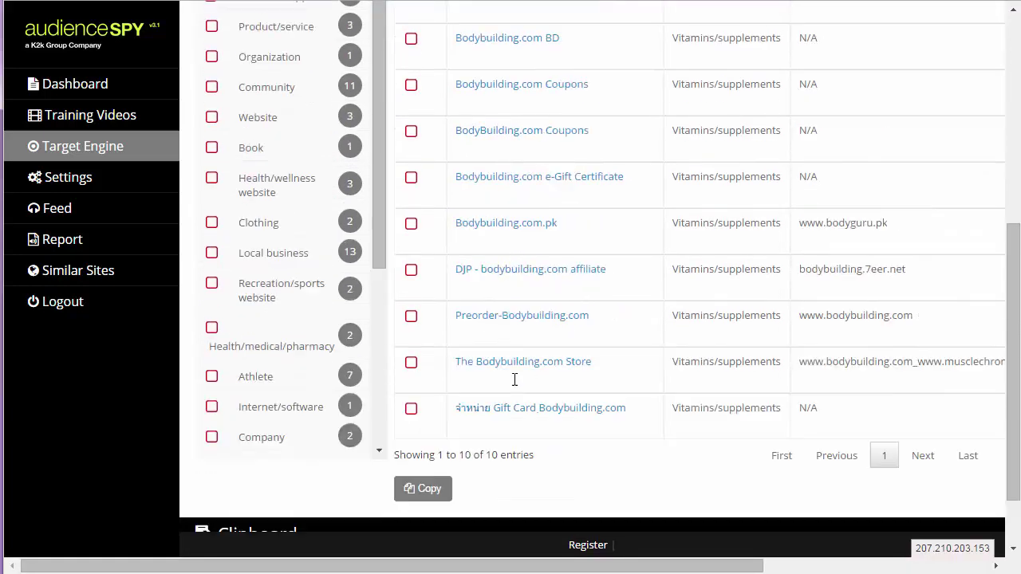
scroll(556, 286, up, 2)
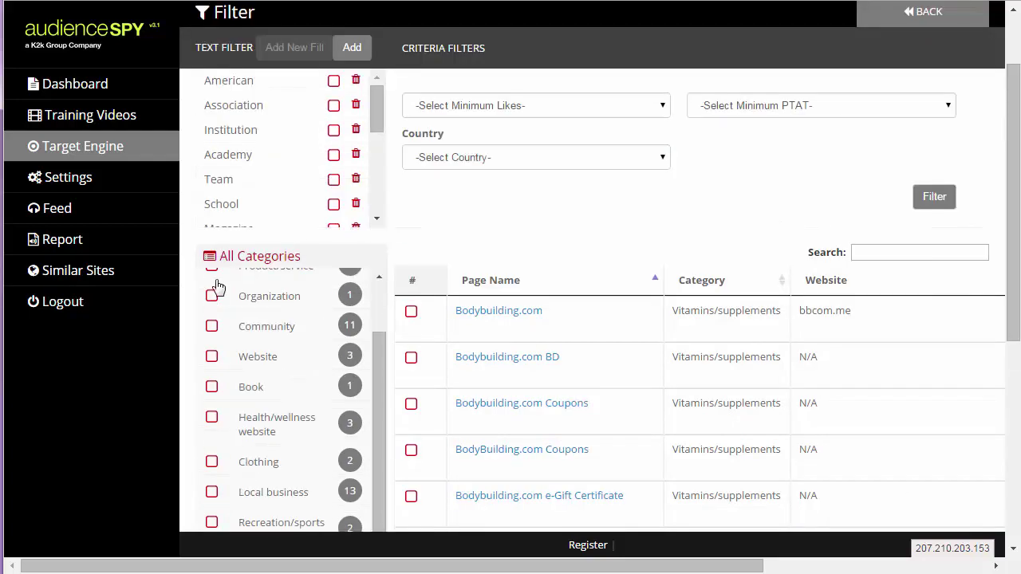
click(211, 315)
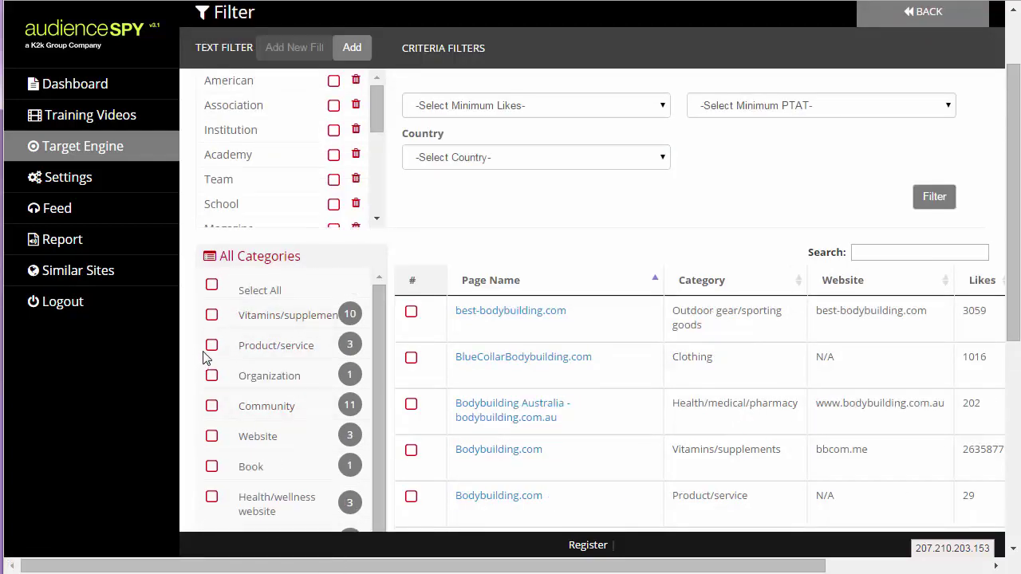
Filter the page results to the Product/service, Organization, Community, Website and Book categories
click(212, 345)
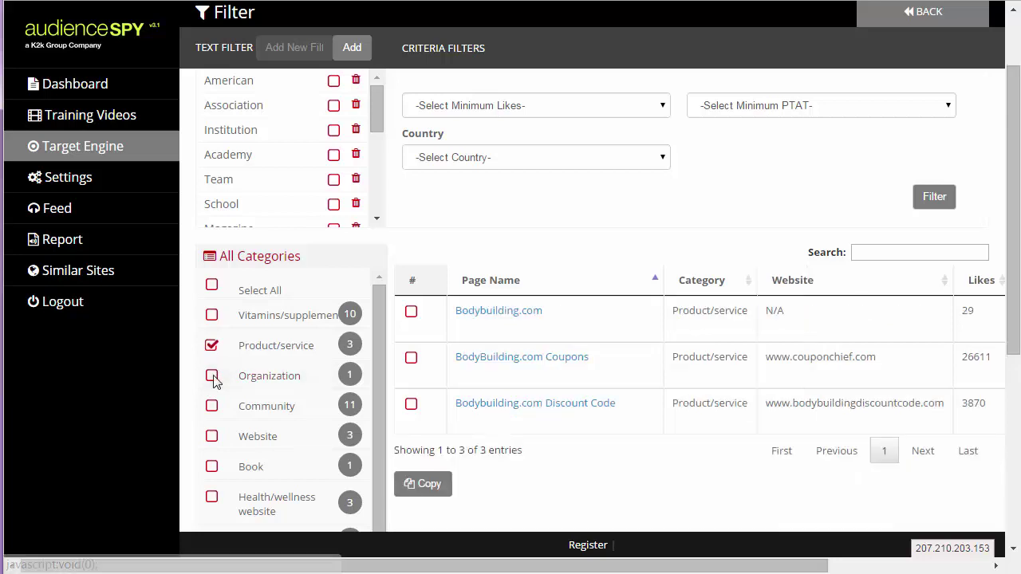
click(211, 375)
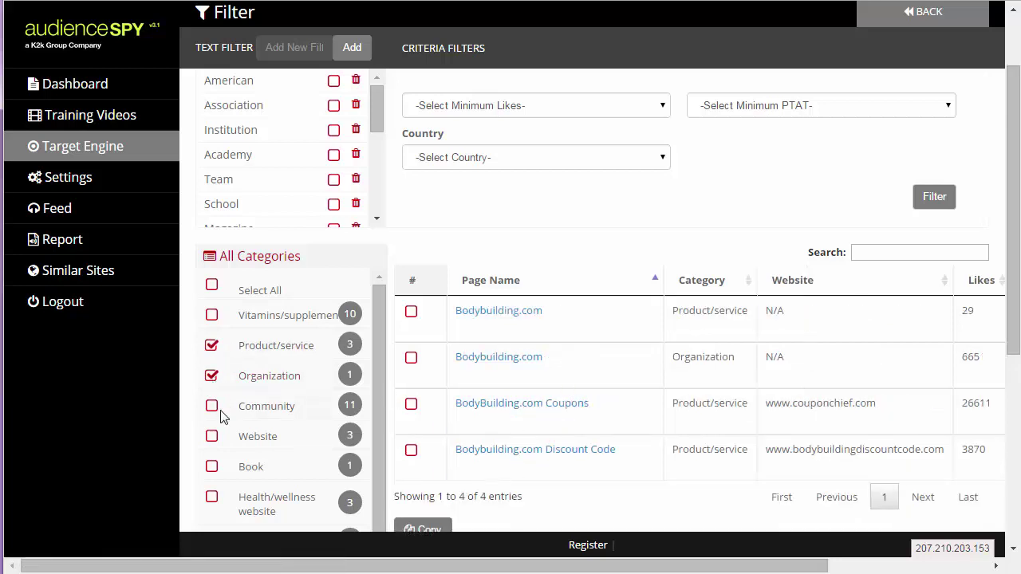
click(212, 406)
click(214, 439)
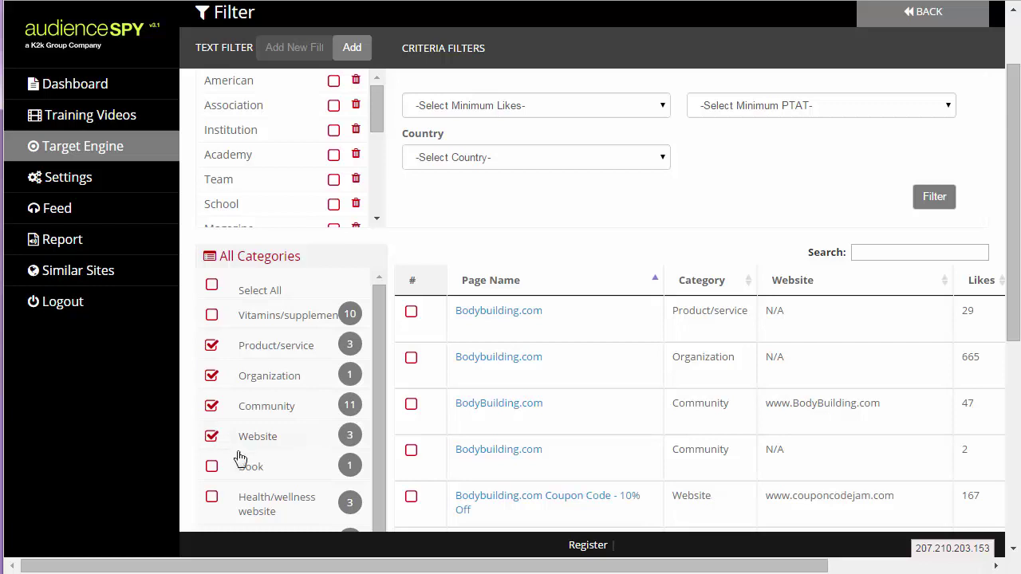
scroll(212, 430, down, 1)
click(212, 388)
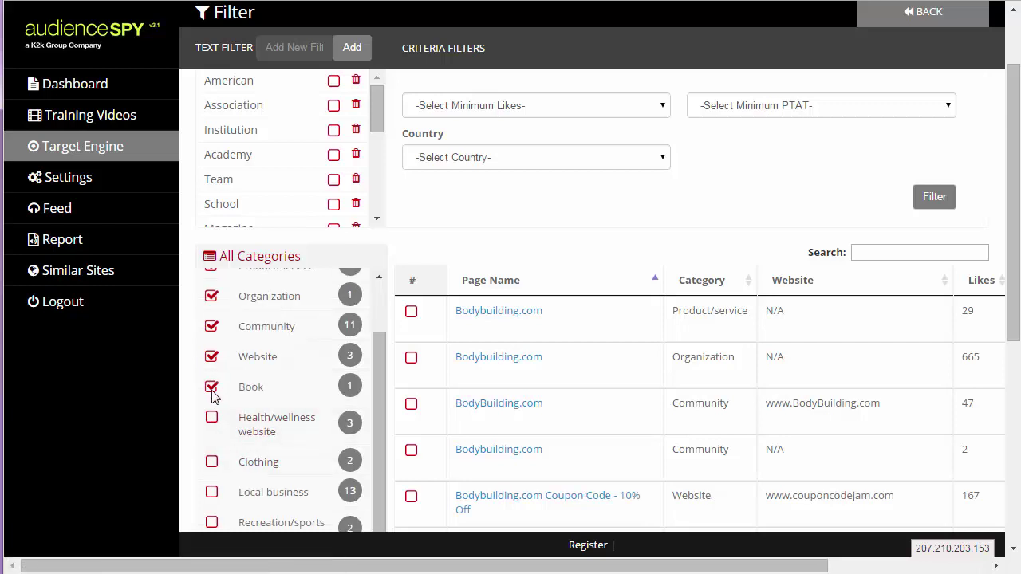
Add the Clothing, Local business, Recreation/sports website and Athlete categories to the filter and look through the resulting pages
scroll(294, 403, down, 1)
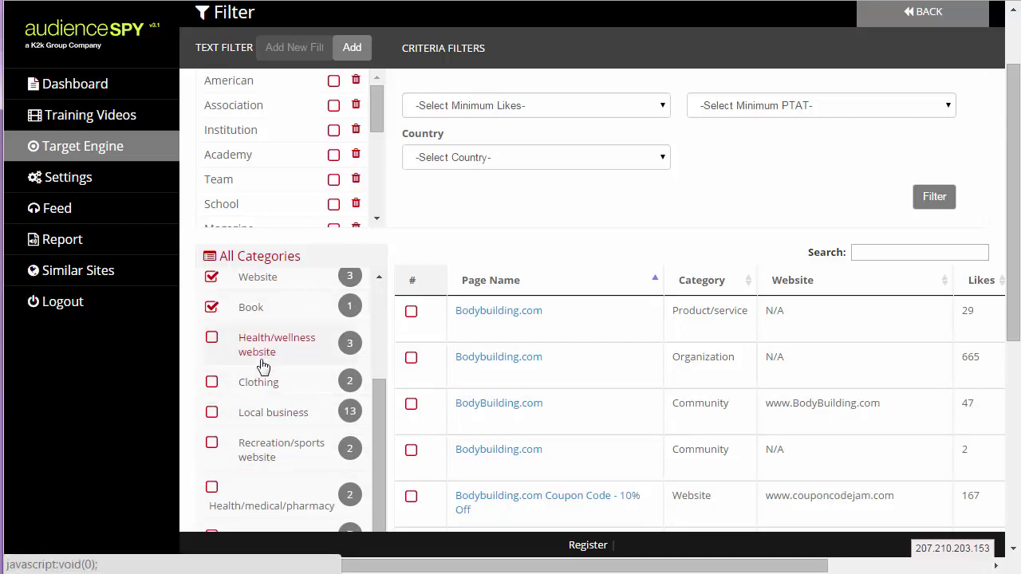
click(212, 383)
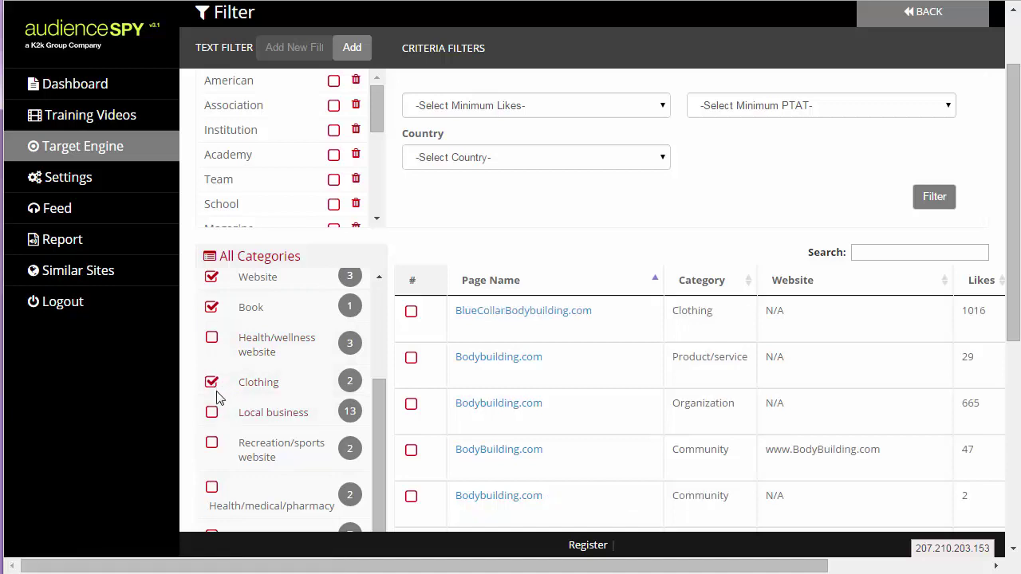
scroll(263, 407, down, 1)
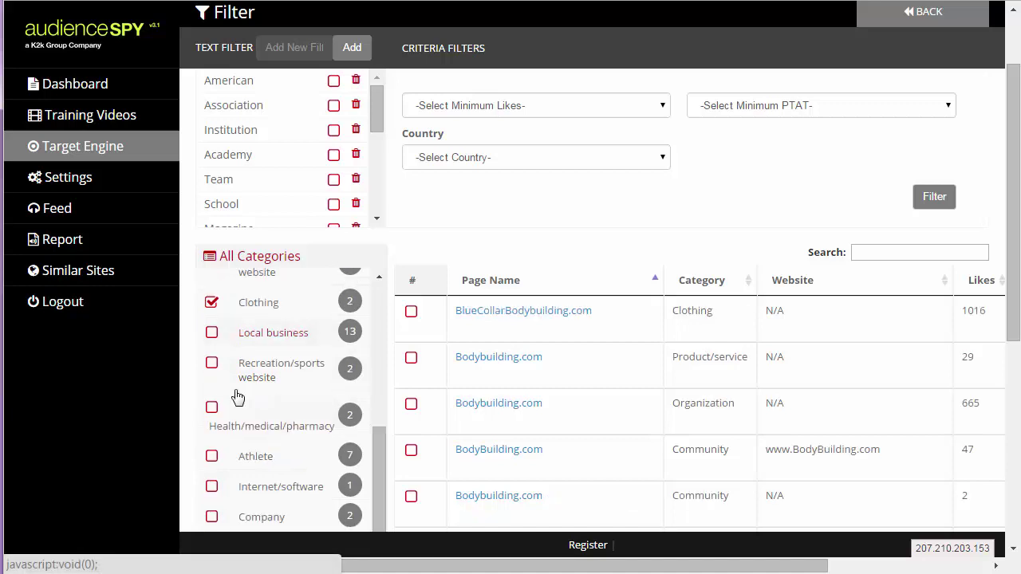
click(212, 333)
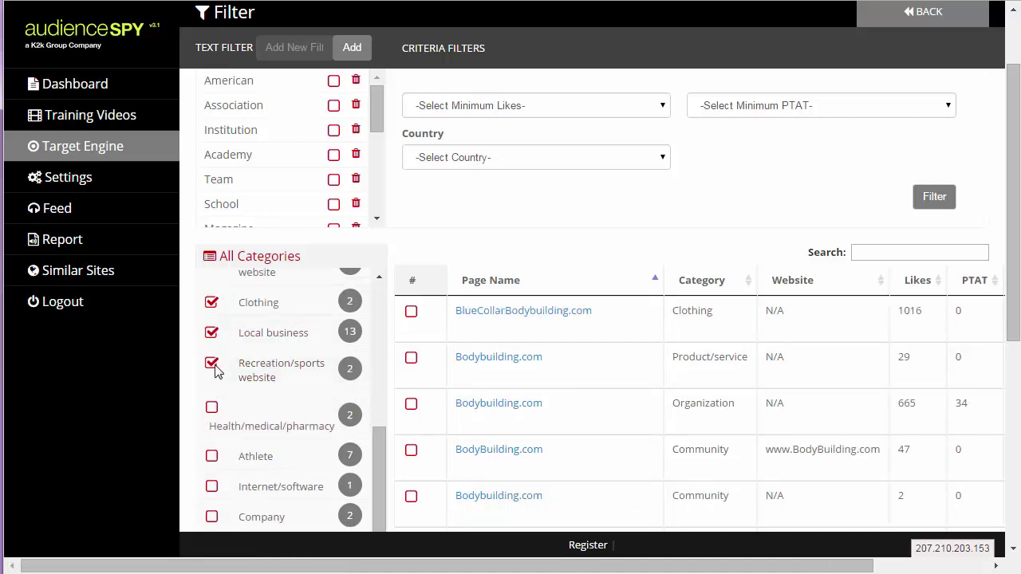
scroll(232, 387, down, 1)
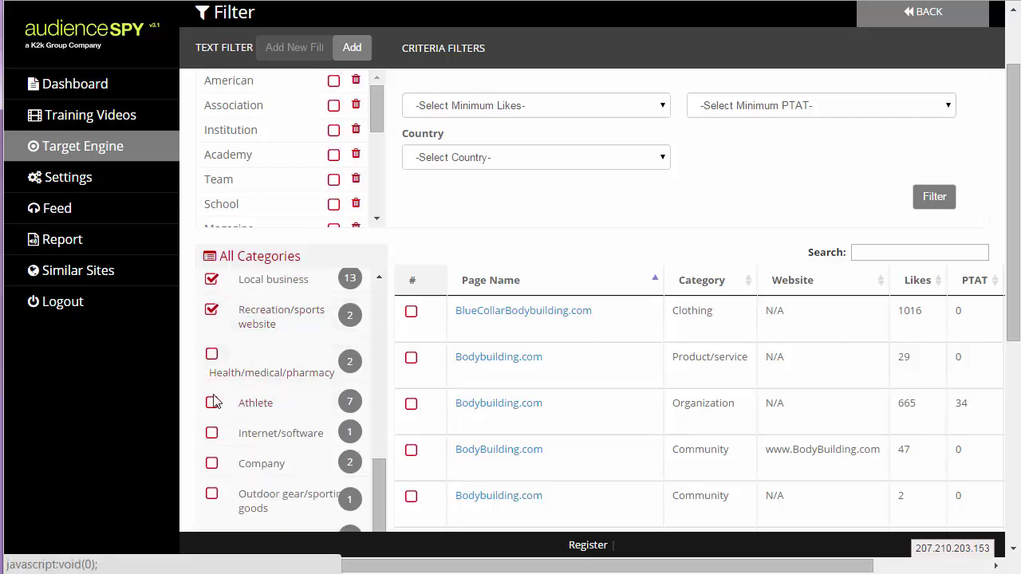
click(212, 402)
scroll(257, 410, down, 1)
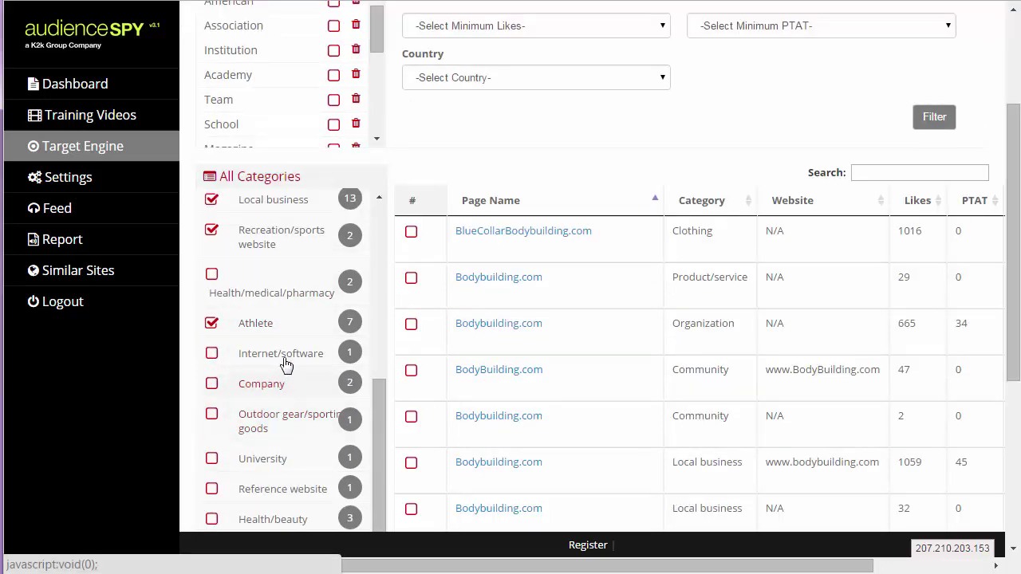
scroll(308, 471, down, 1)
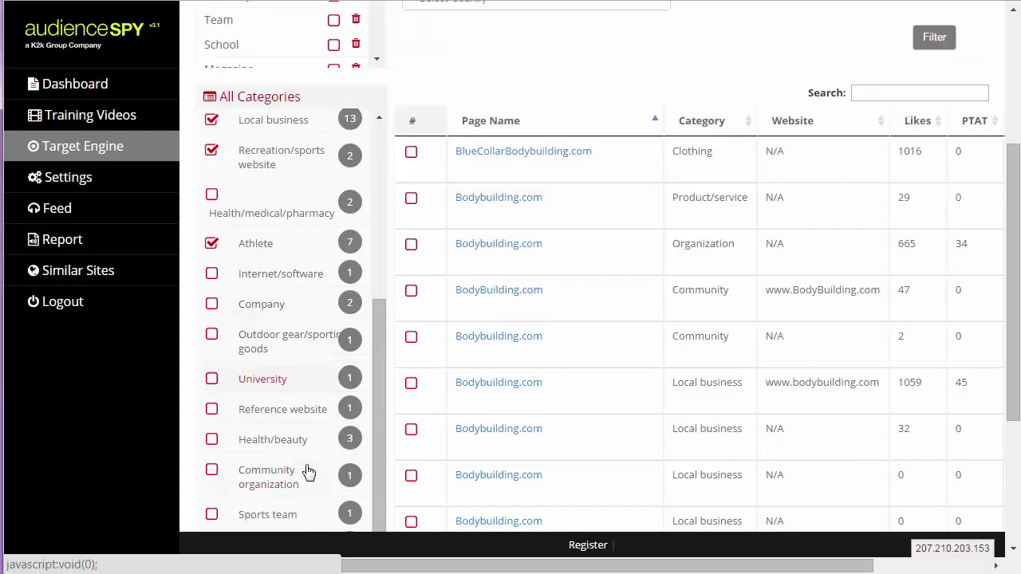
scroll(305, 474, down, 2)
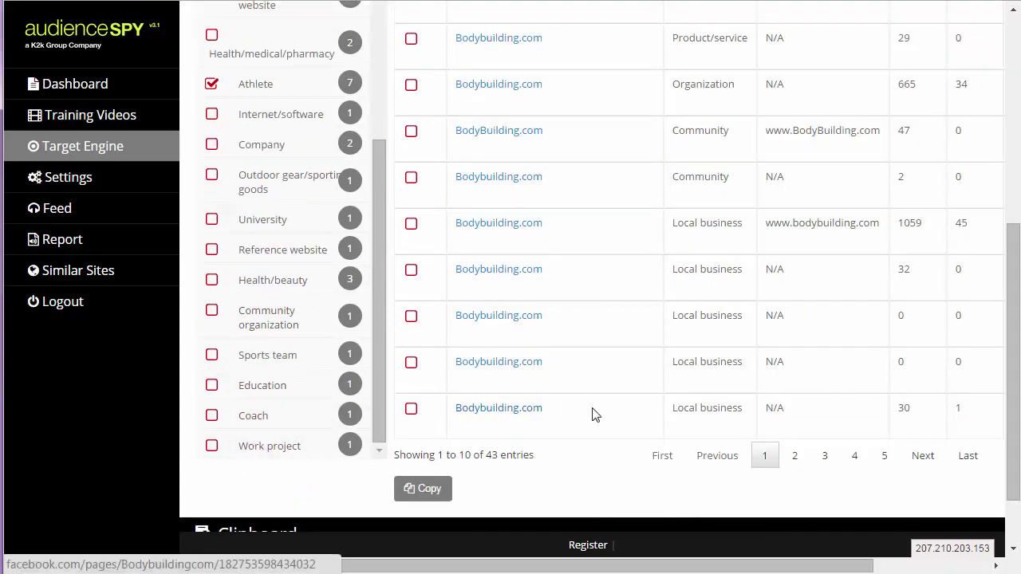
scroll(683, 434, up, 3)
scroll(684, 434, down, 4)
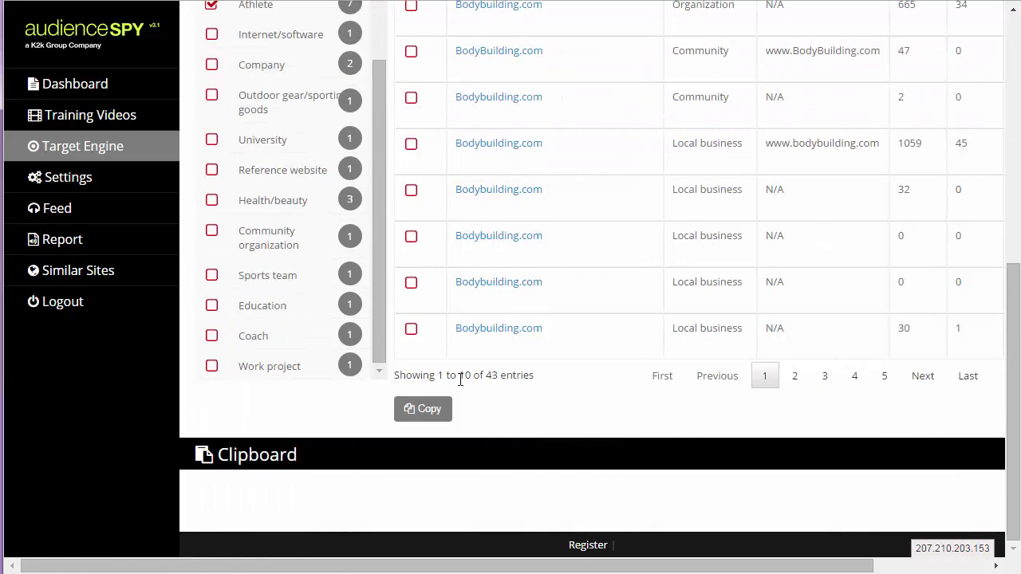
Look through the first page of category-filtered bodybuilding.com results, checking page names, categories, websites and likes
scroll(625, 412, up, 4)
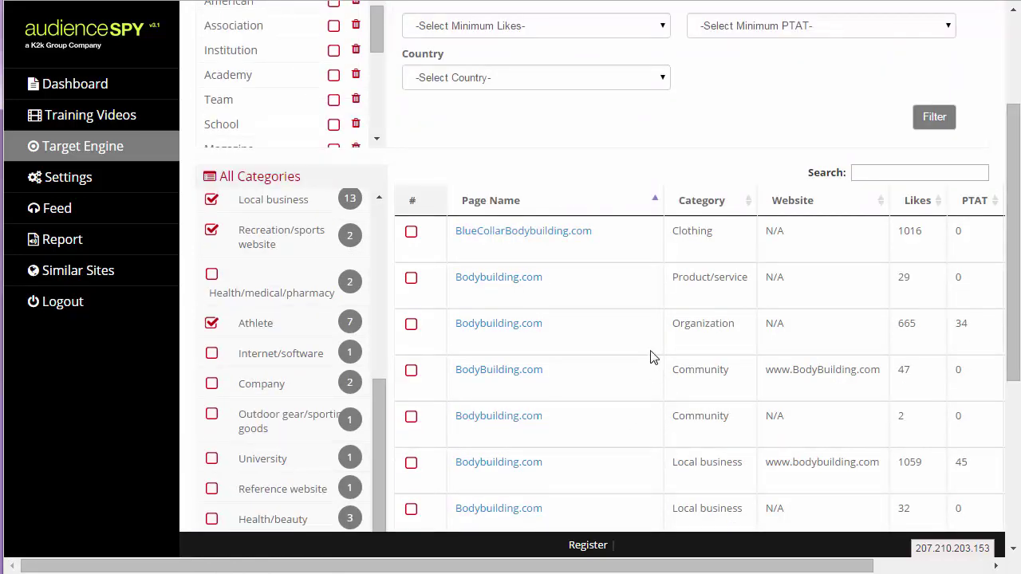
scroll(625, 428, down, 3)
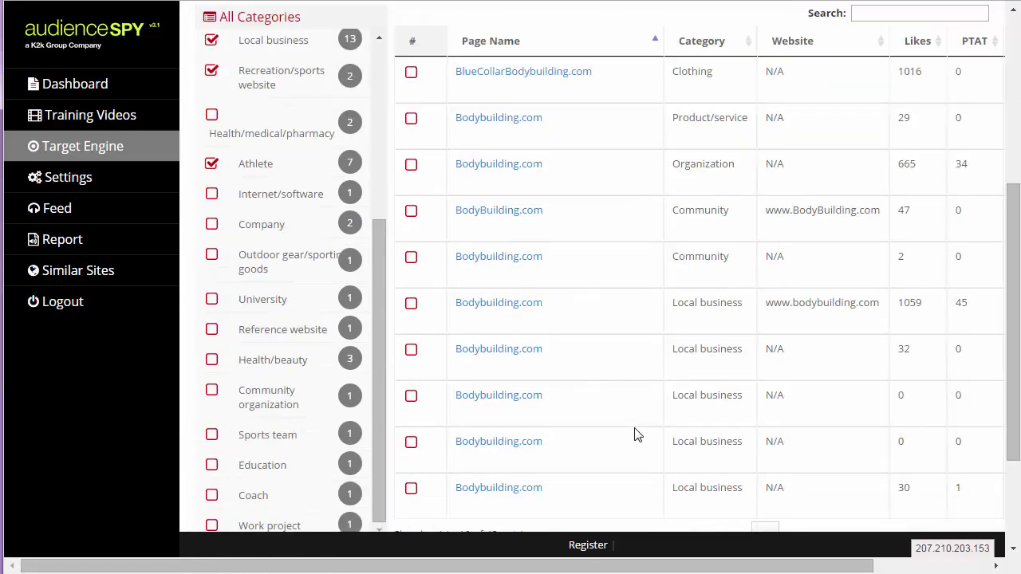
scroll(596, 473, down, 1)
scroll(599, 469, up, 1)
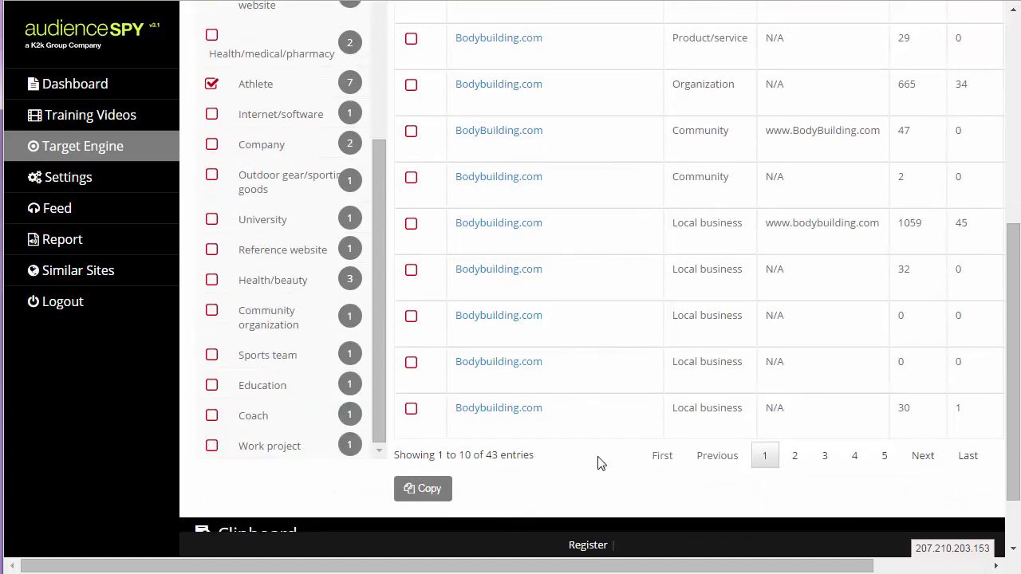
scroll(600, 457, up, 1)
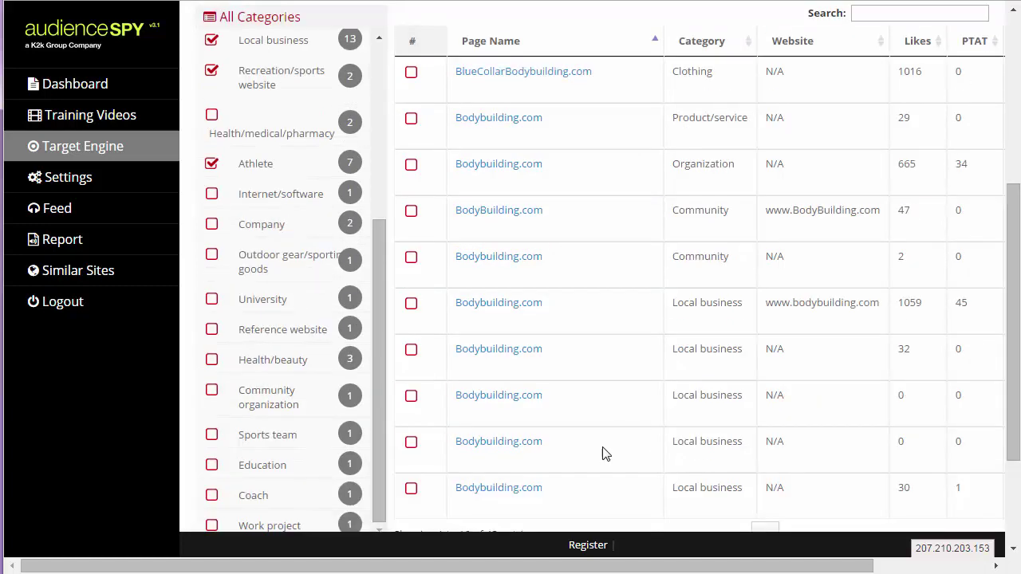
scroll(603, 454, down, 2)
scroll(611, 444, up, 5)
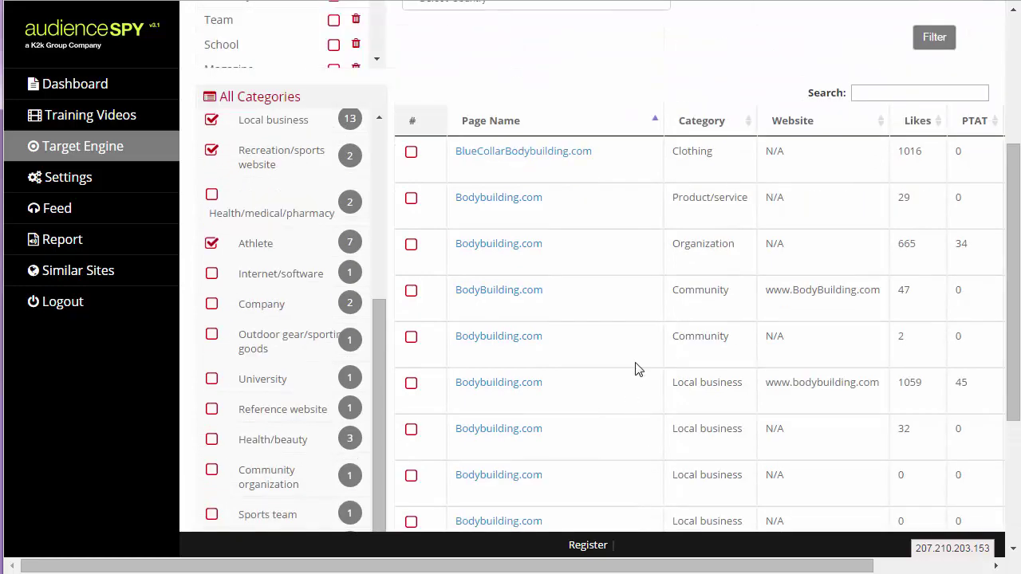
scroll(718, 335, down, 2)
scroll(832, 501, down, 2)
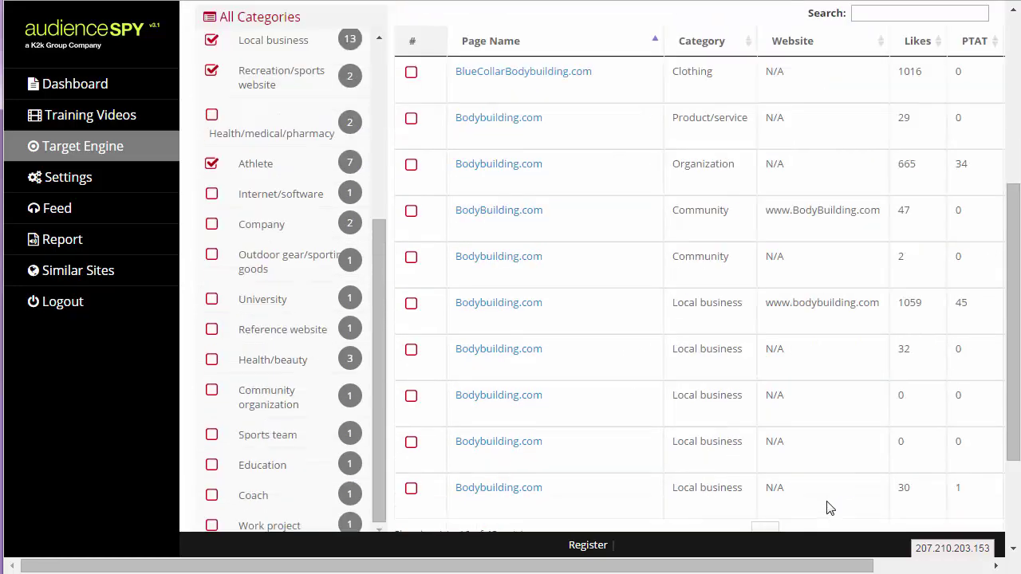
Sort the category-filtered bodybuilding.com pages by PTAT in descending order
drag(841, 569, 957, 569)
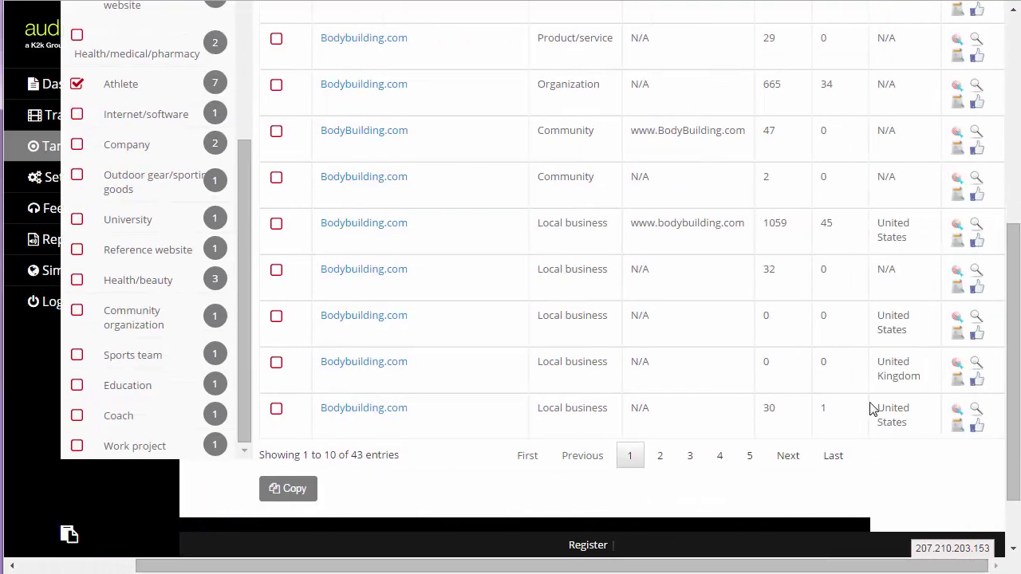
scroll(878, 383, up, 3)
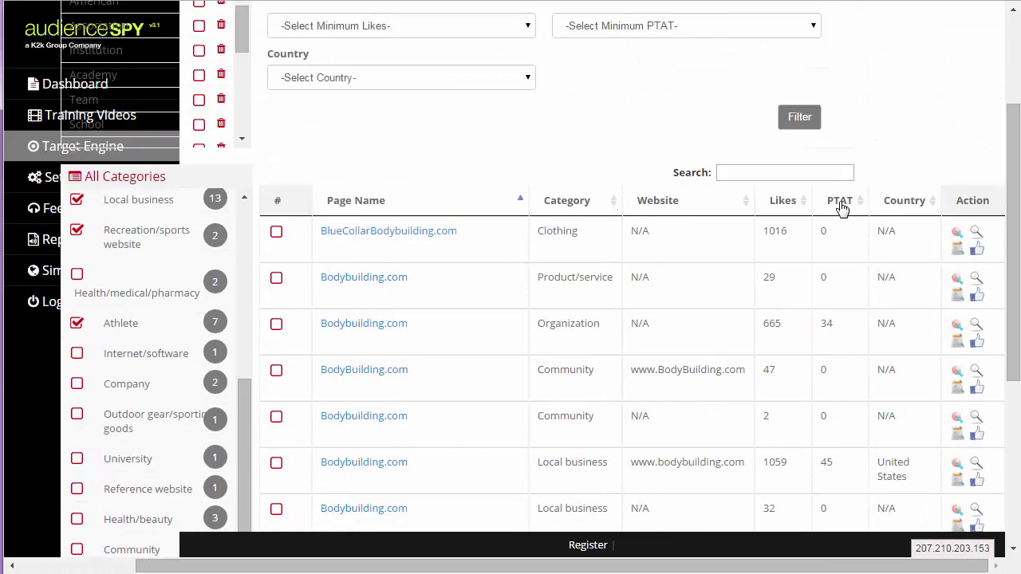
click(842, 207)
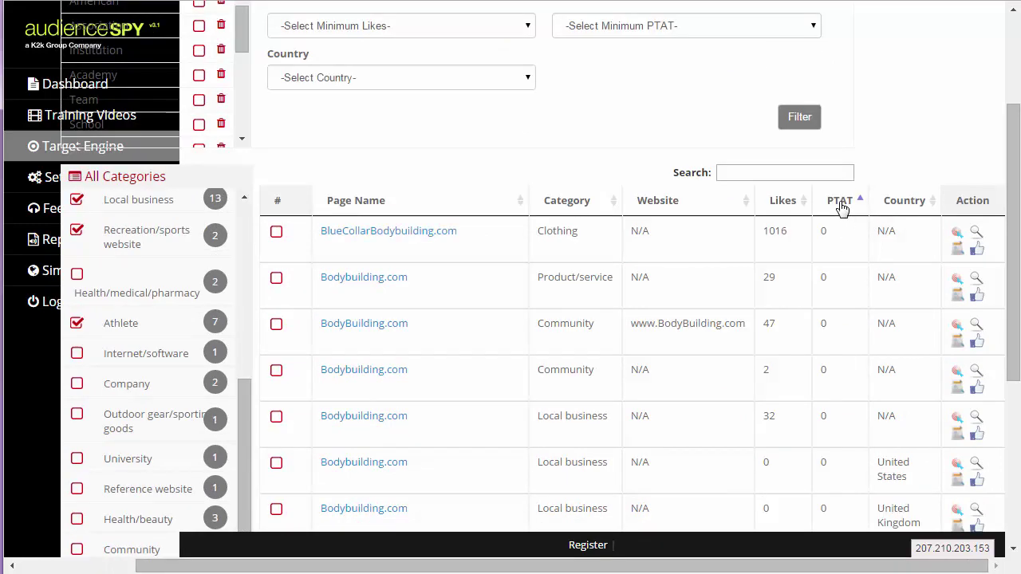
click(843, 208)
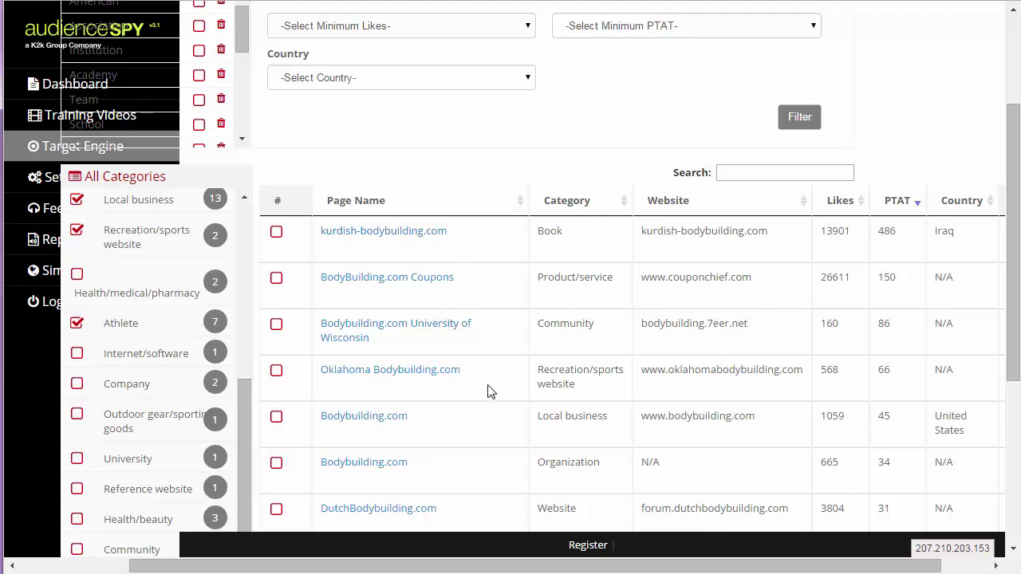
Examine the likes and PTAT of the sorted bodybuilding.com pages, comparing Bodybuilding.com Clothing with kurdish-bodybuilding.com
scroll(490, 394, down, 2)
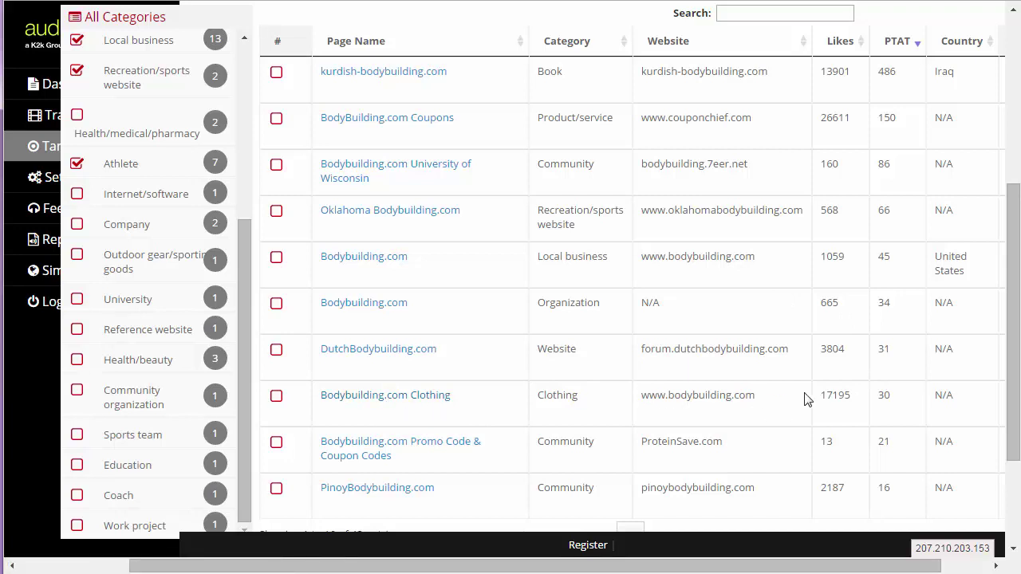
drag(852, 396, 818, 402)
drag(893, 399, 884, 401)
scroll(882, 367, up, 3)
scroll(893, 327, down, 2)
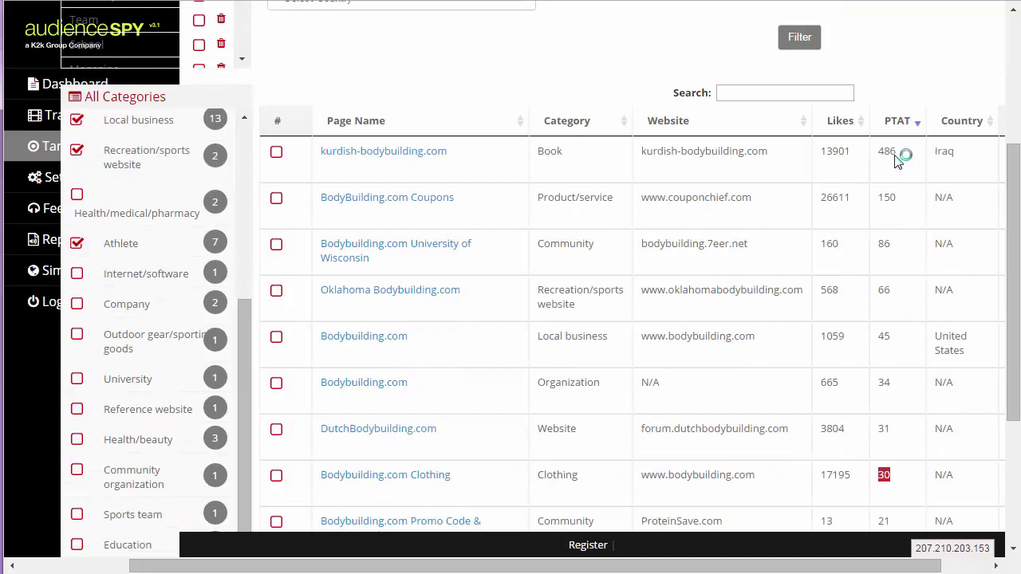
drag(897, 152, 876, 153)
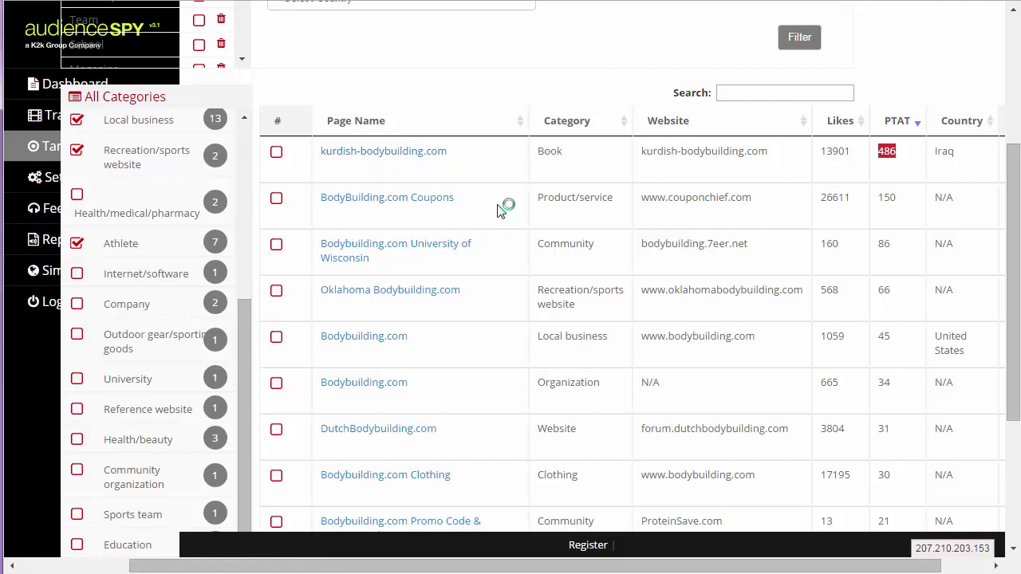
scroll(479, 224, up, 2)
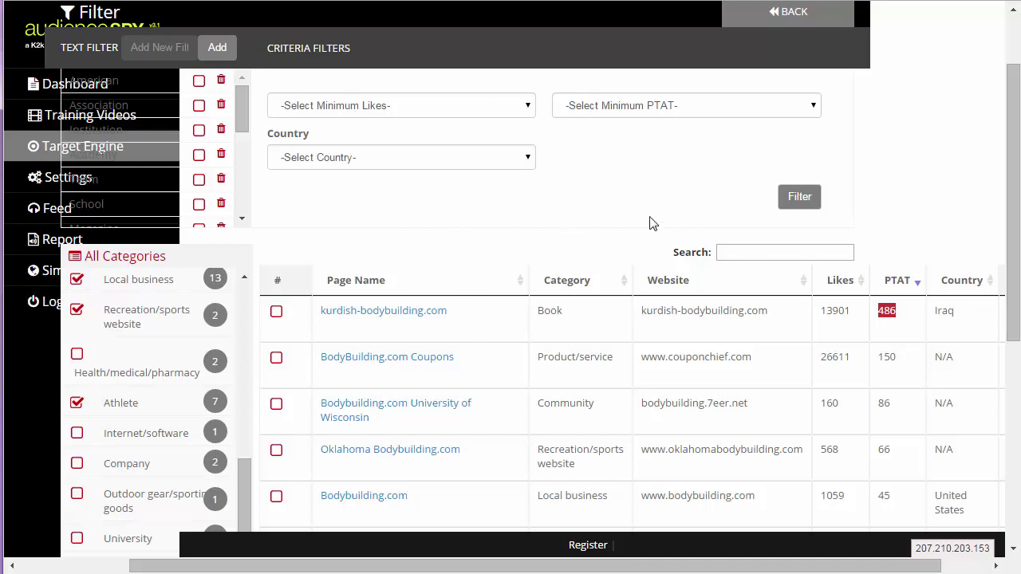
scroll(925, 264, down, 4)
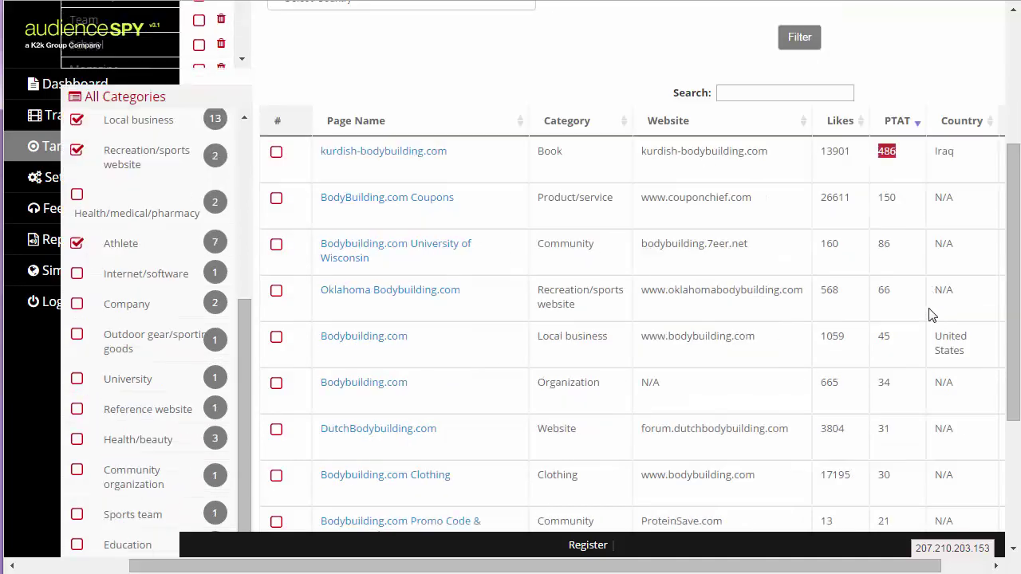
scroll(924, 336, up, 1)
scroll(921, 334, up, 3)
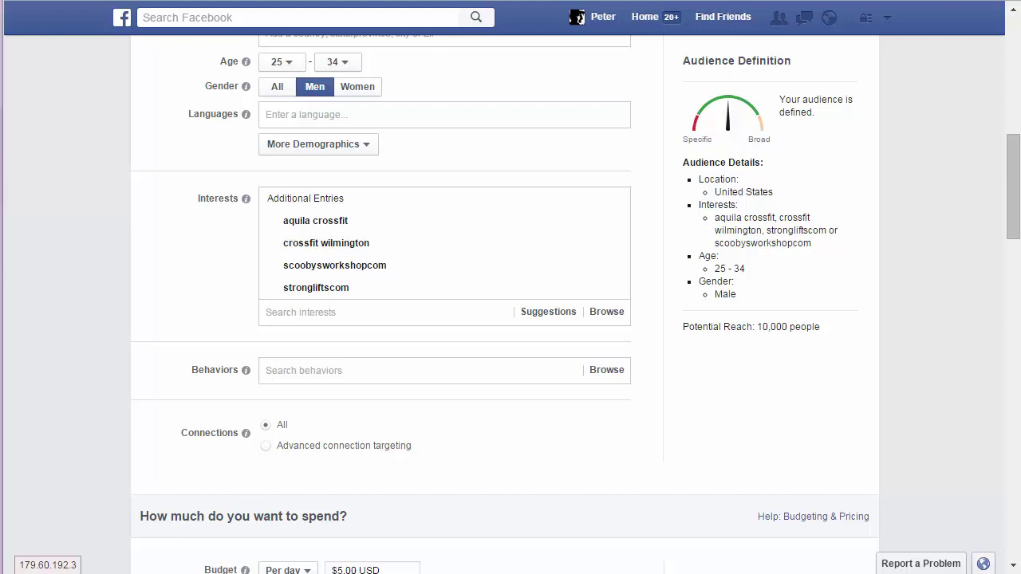
Switch to the Facebook ad audience settings and add "rogue fitness" to the targeted interests
click(368, 312)
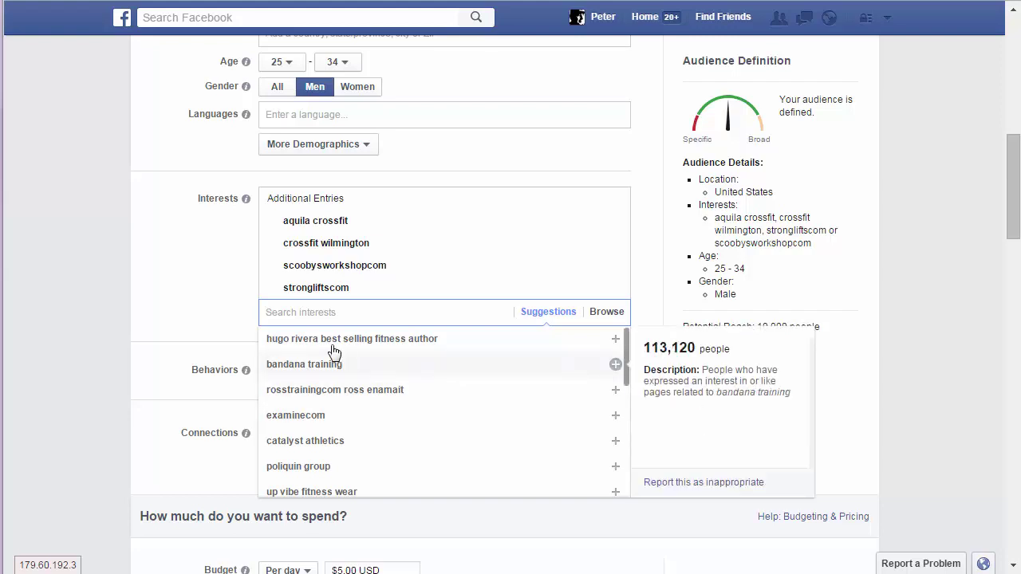
click(322, 312)
text(rogue fitness)
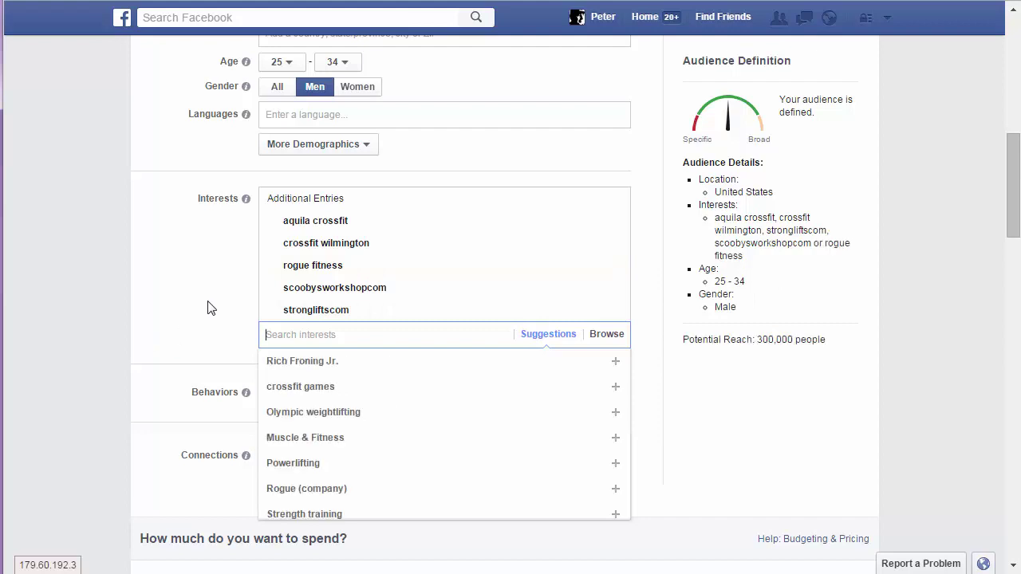
mouse_move(316, 266)
mouse_move(559, 376)
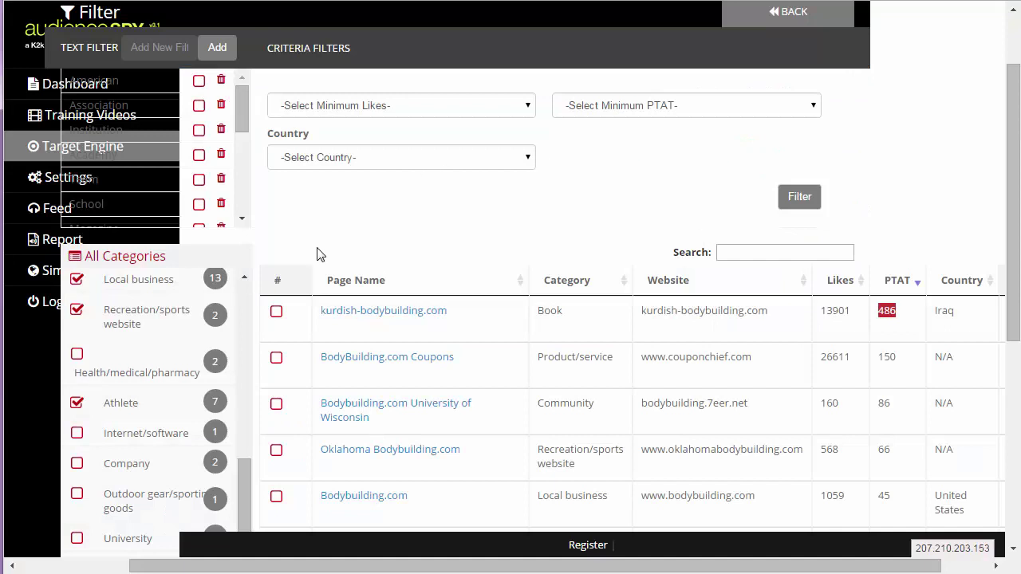
Return to AudienceSPY and run a new Target Engine search for the keyword "Rogue Fitness"
scroll(301, 200, up, 2)
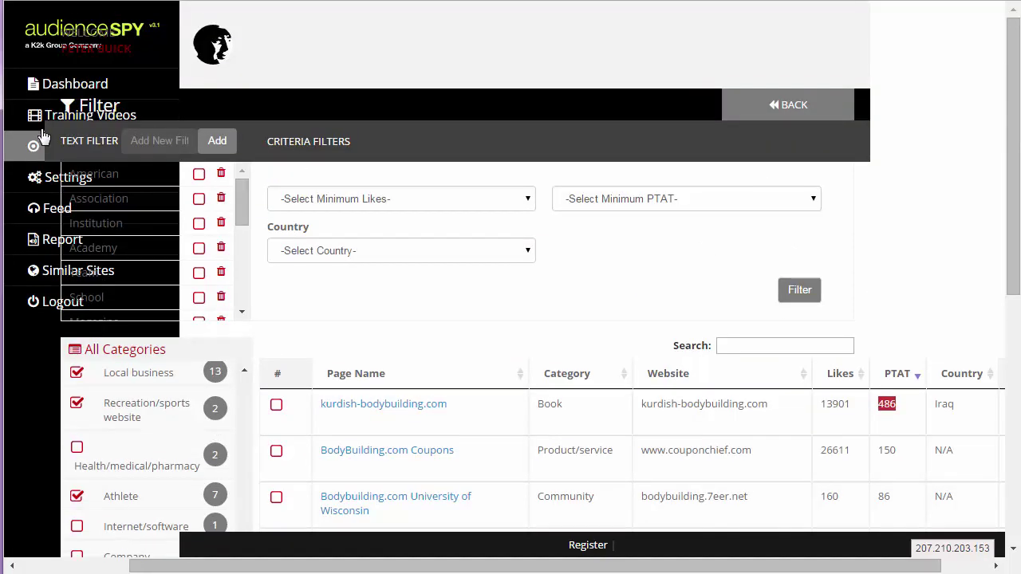
click(56, 88)
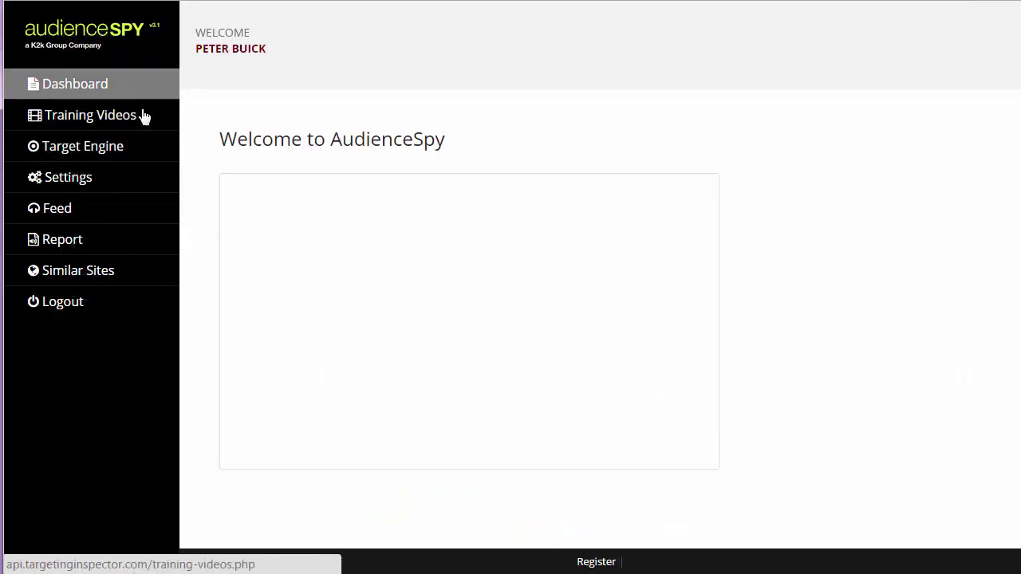
click(88, 113)
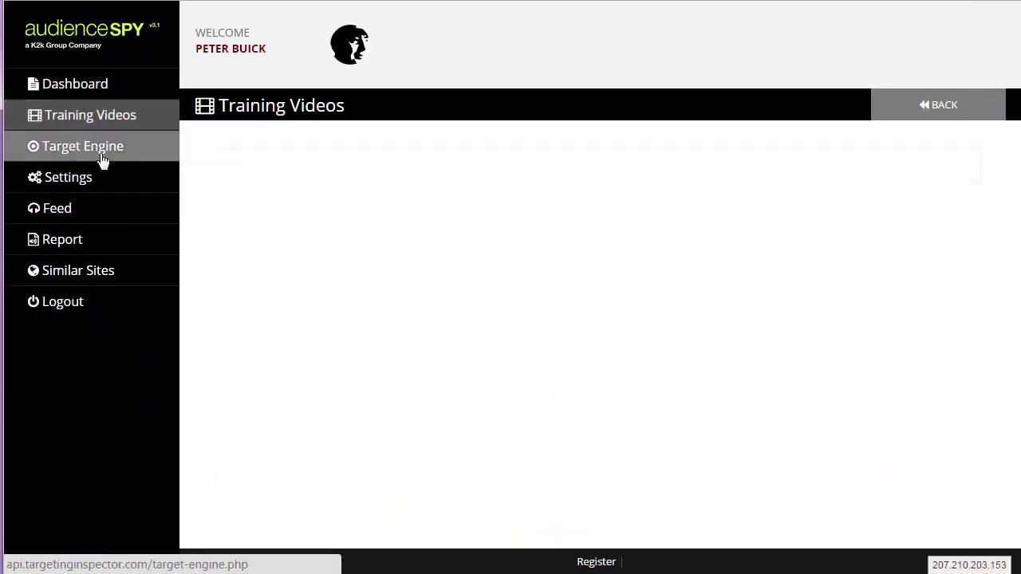
click(102, 156)
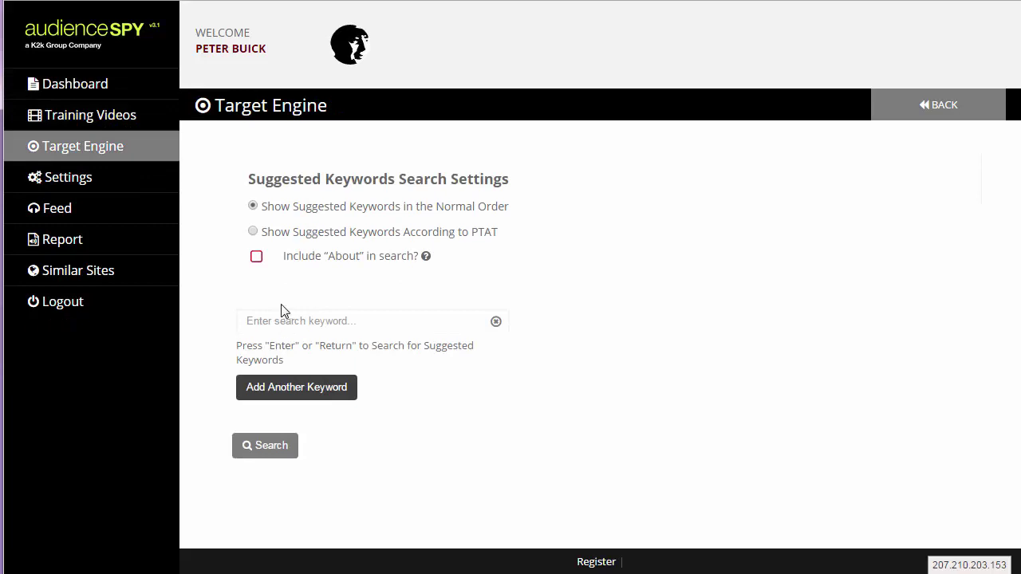
click(287, 320)
text(Rogue Fitness)
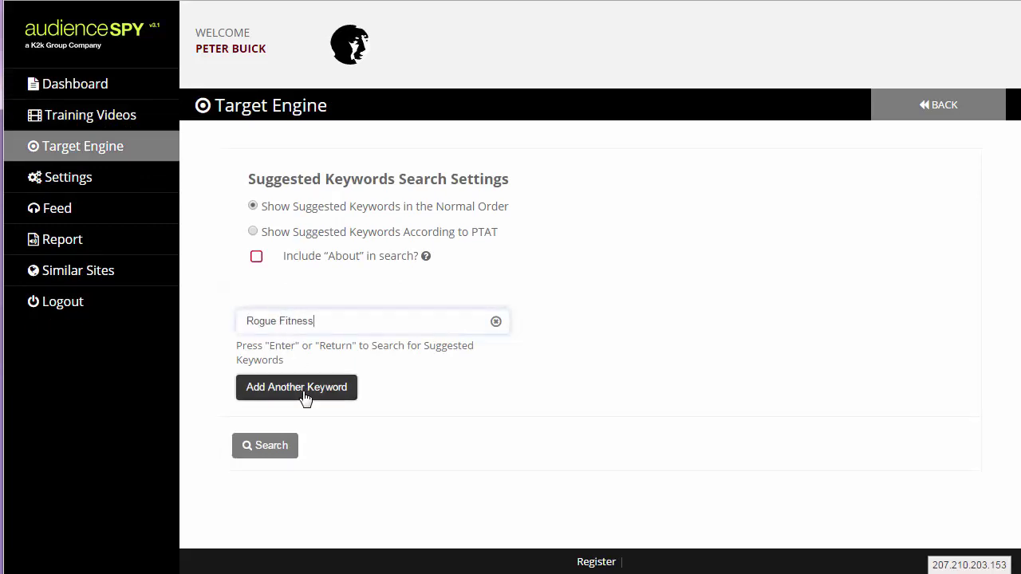
click(268, 454)
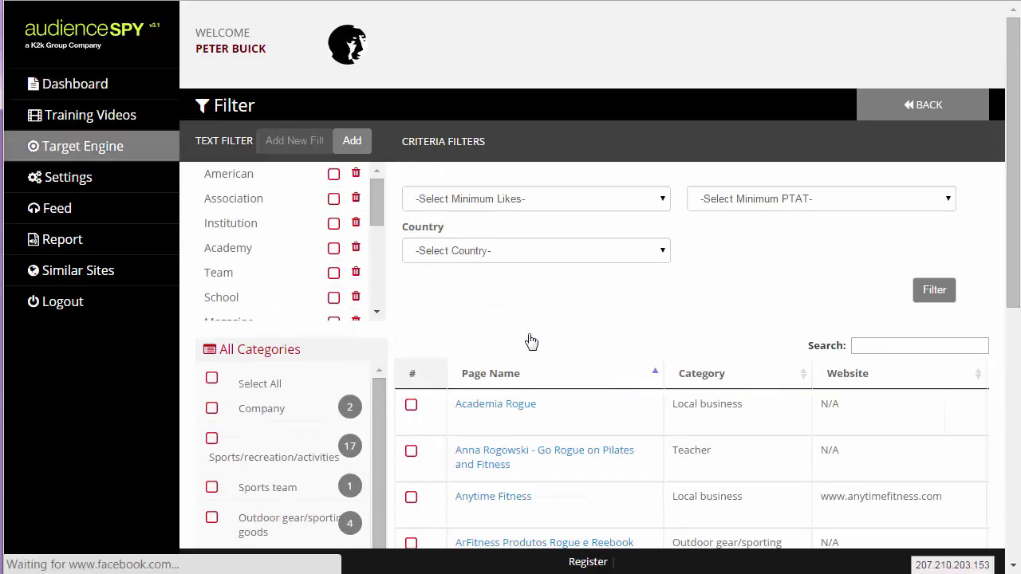
Sort the Rogue Fitness page results by PTAT in descending order
scroll(529, 342, down, 2)
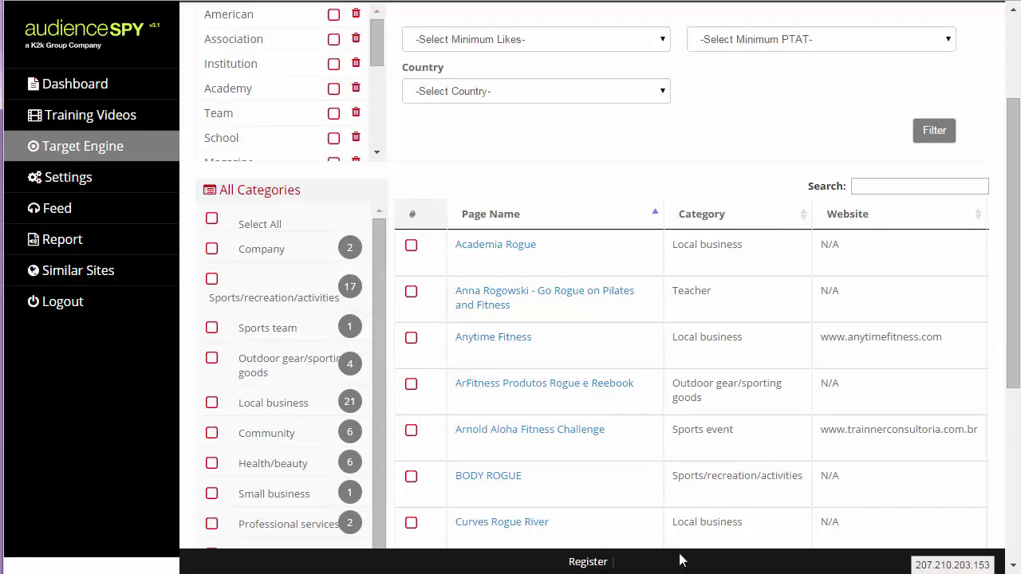
scroll(764, 441, down, 3)
drag(723, 465, 943, 477)
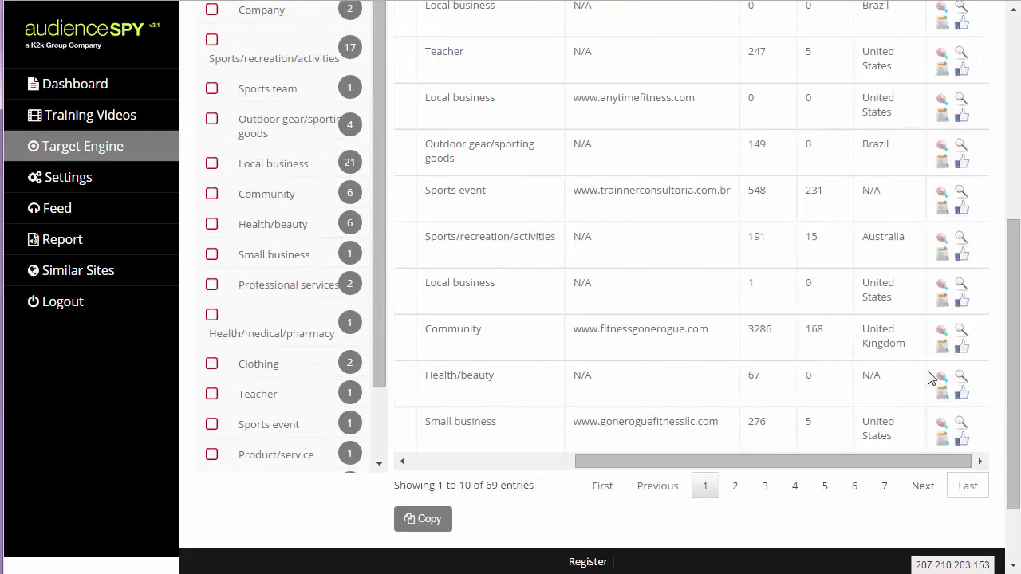
scroll(930, 378, up, 3)
click(830, 224)
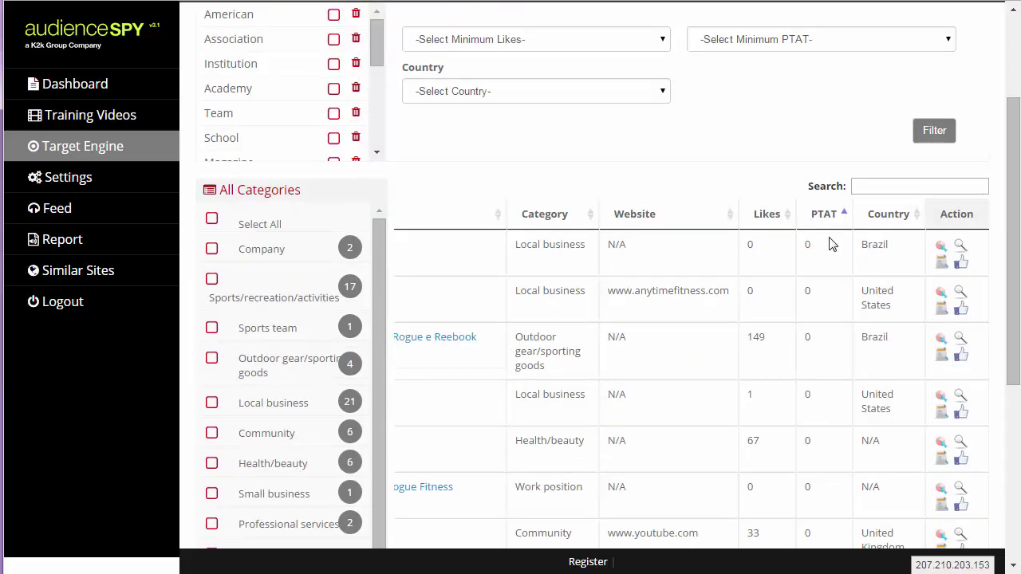
click(827, 223)
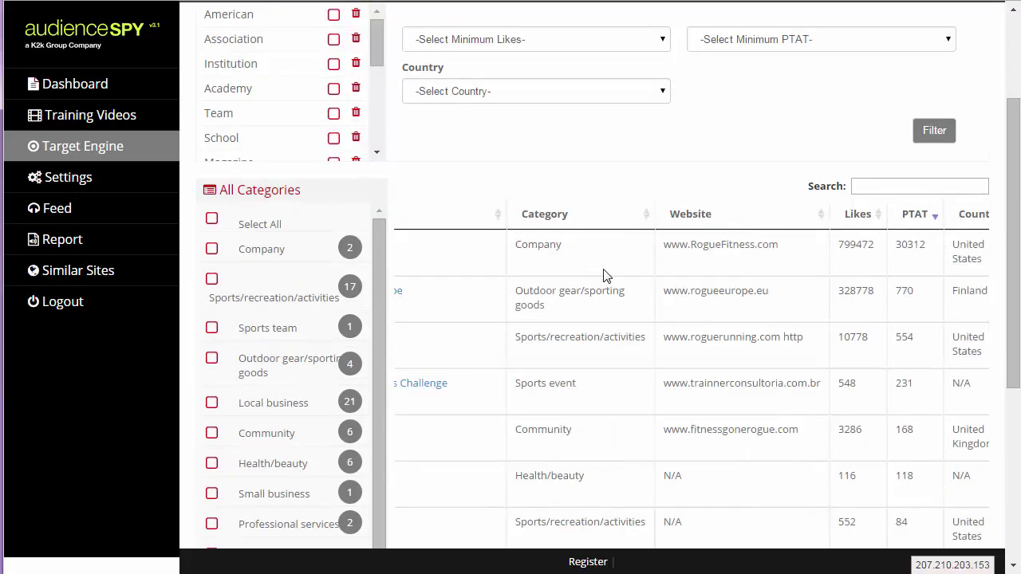
drag(785, 245, 672, 249)
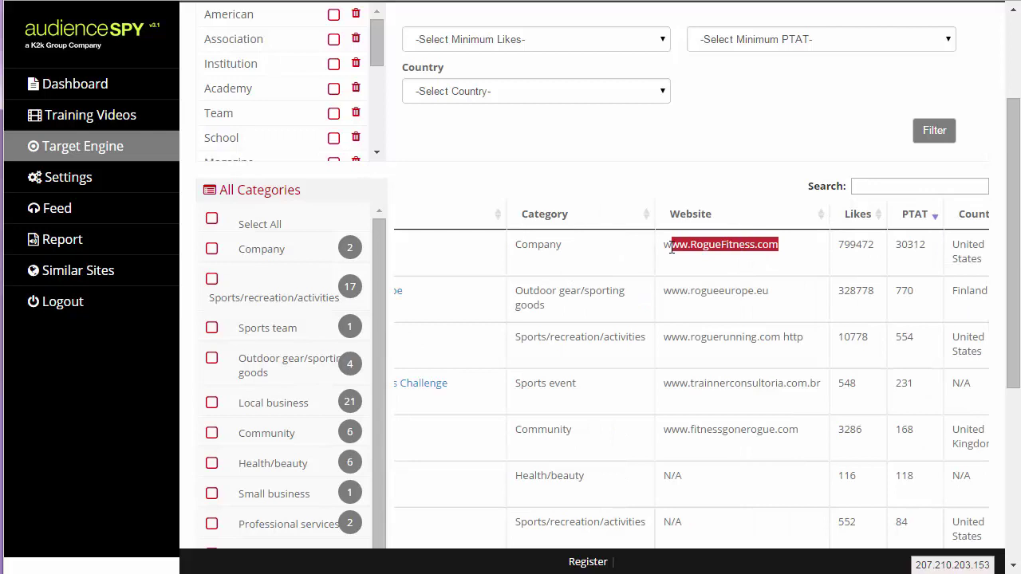
click(932, 249)
drag(929, 249, 838, 241)
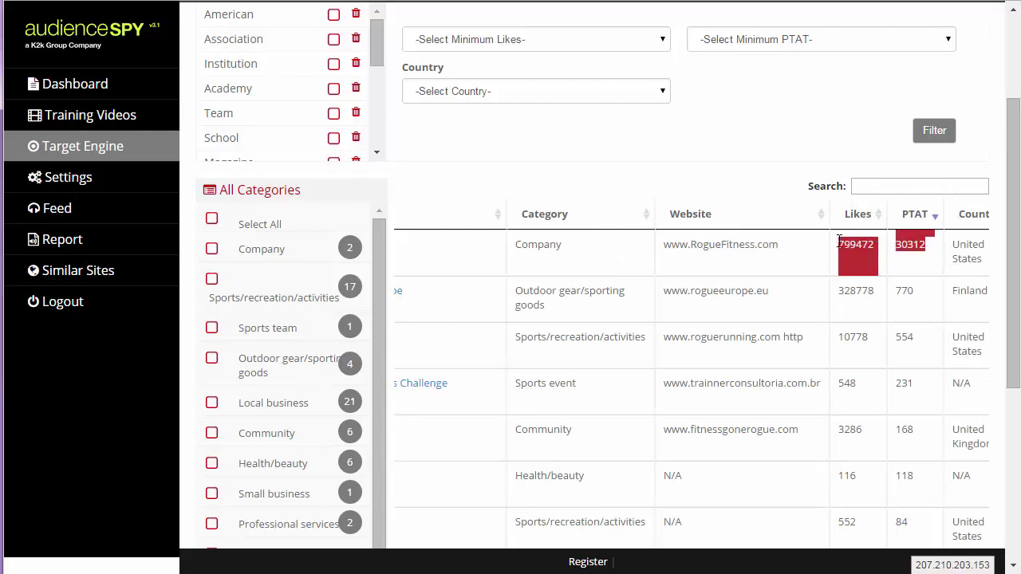
click(856, 249)
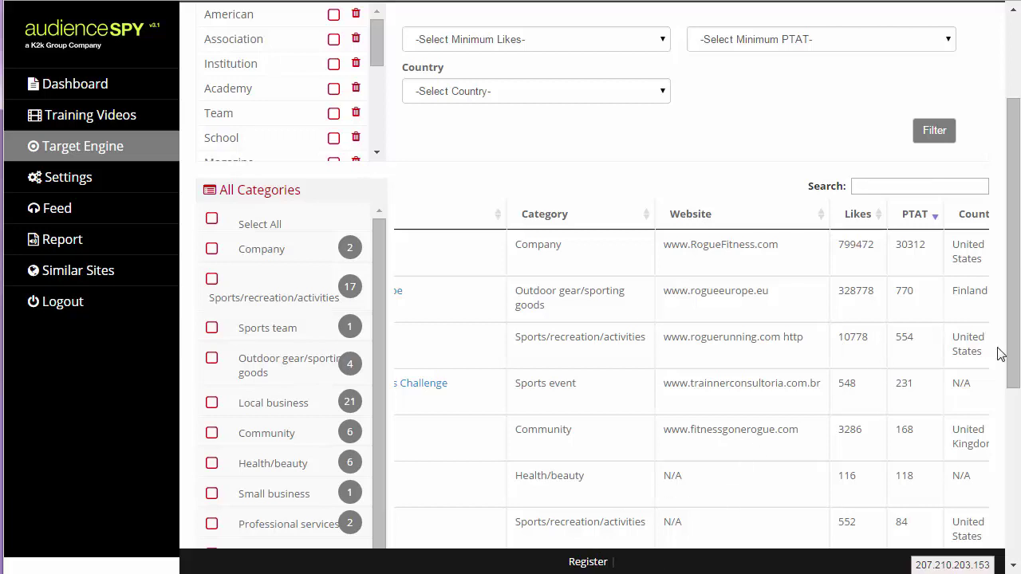
drag(570, 336, 550, 336)
scroll(1013, 239, down, 3)
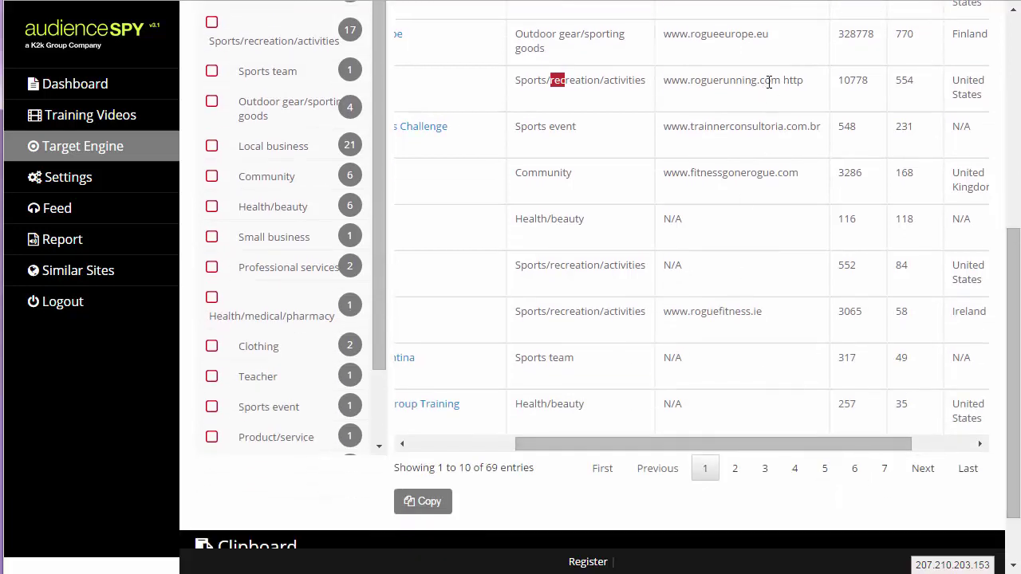
drag(779, 80, 662, 89)
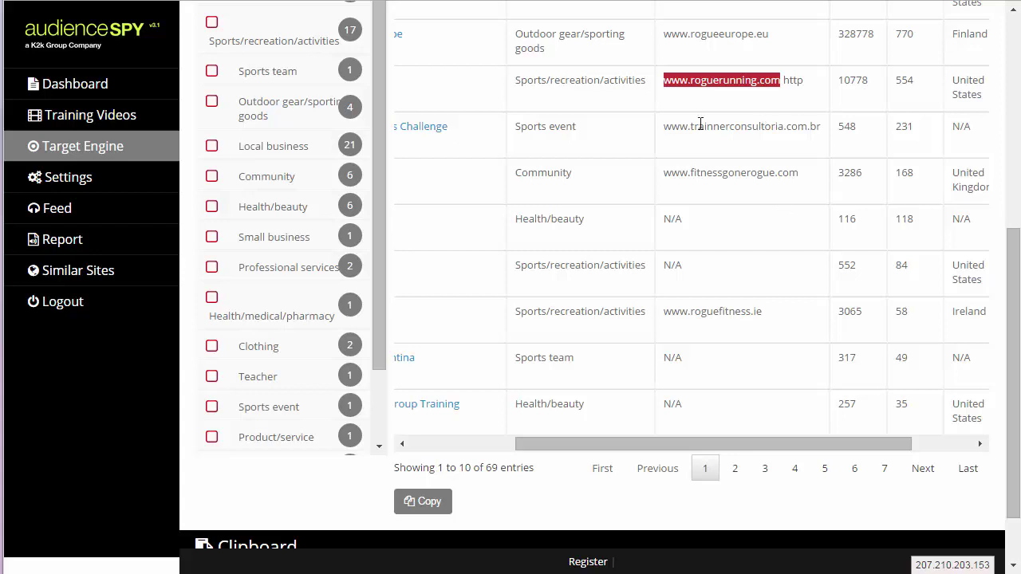
click(920, 126)
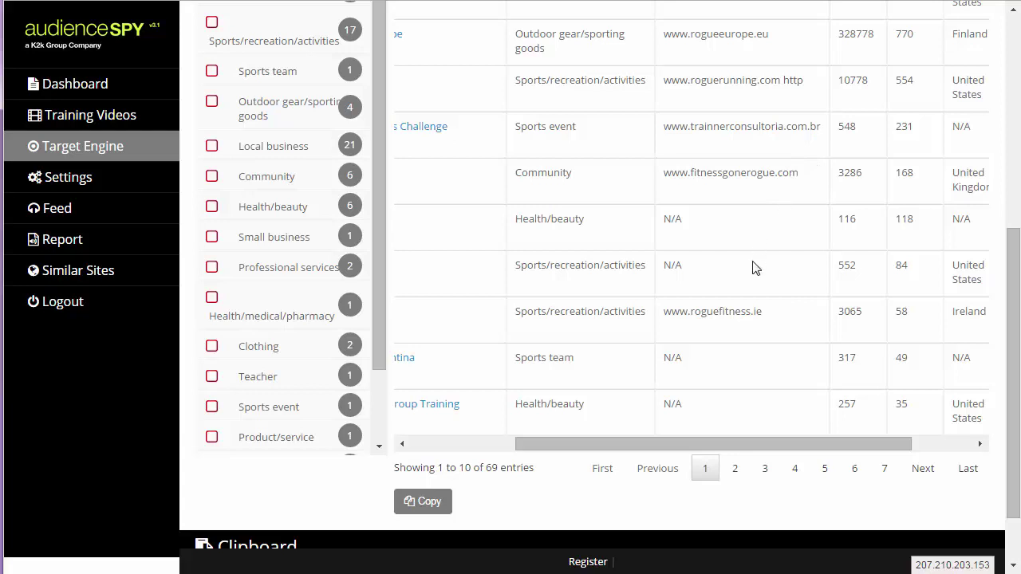
Look over the remaining Rogue Fitness page results down to the lowest-PTAT entries on the first results page
scroll(772, 358, down, 1)
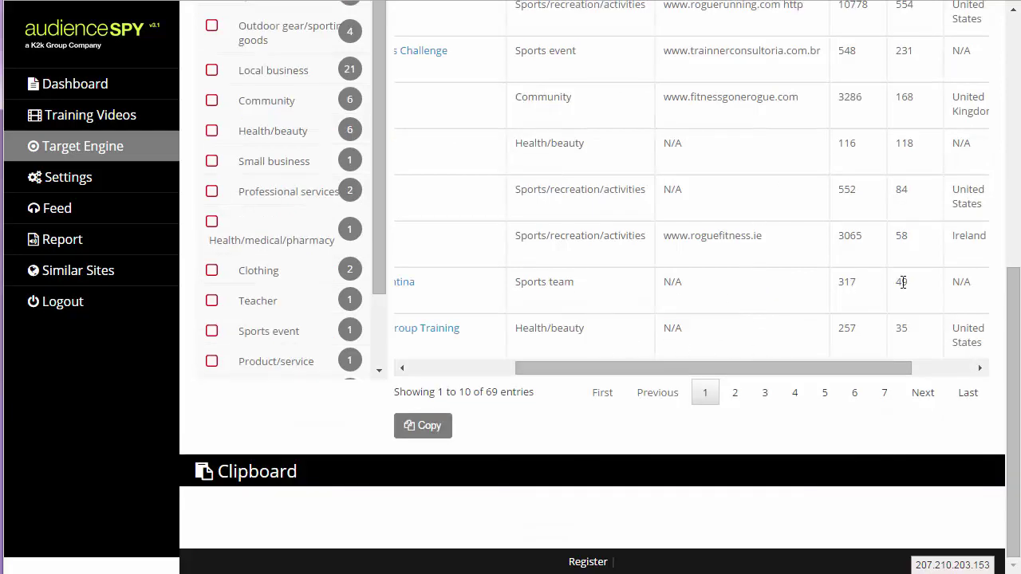
drag(622, 367, 497, 395)
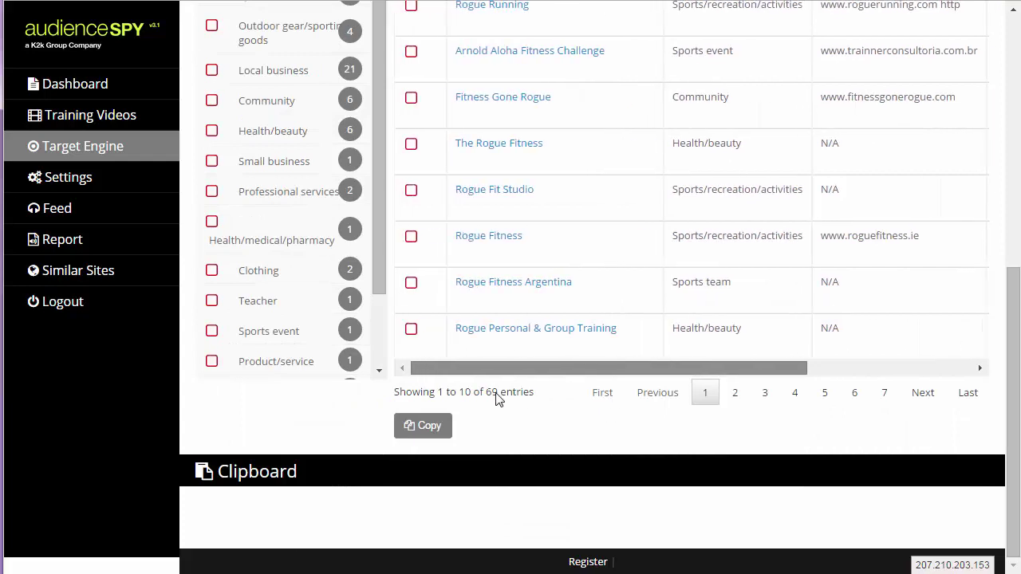
scroll(558, 330, up, 4)
scroll(560, 322, up, 2)
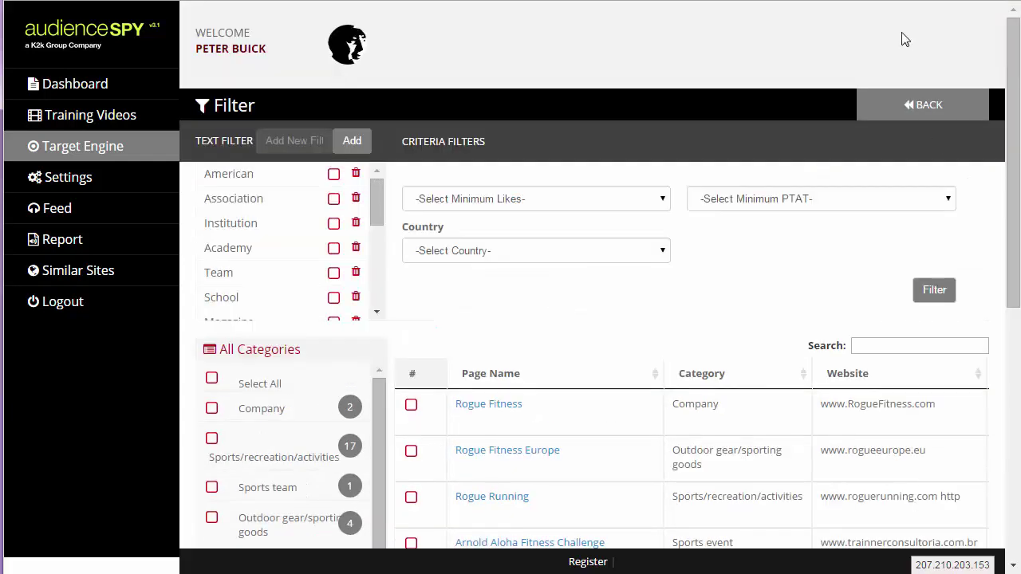
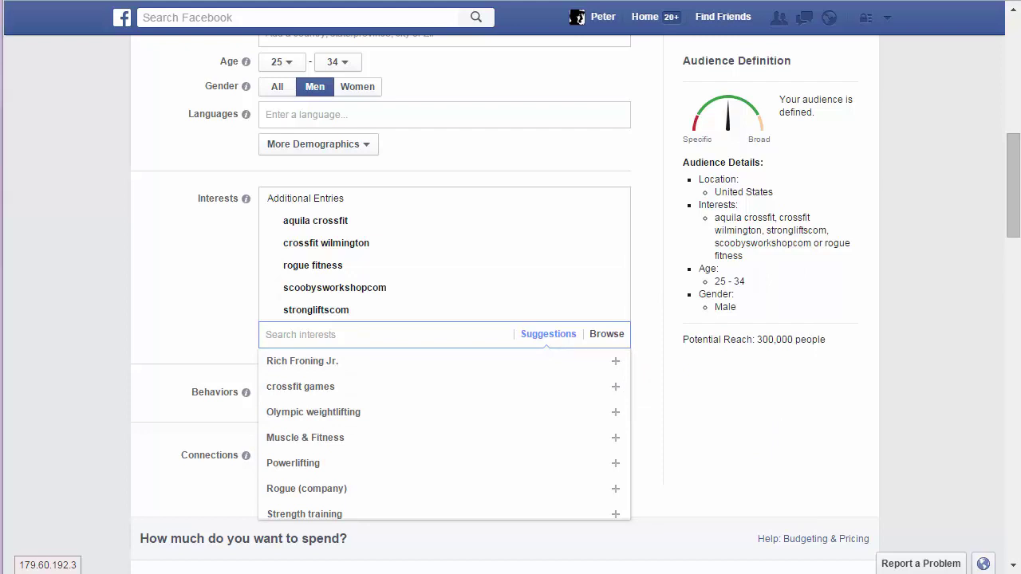
In the Facebook ad audience settings, try adding "rogue running" to the targeted interests and remove it again
click(388, 334)
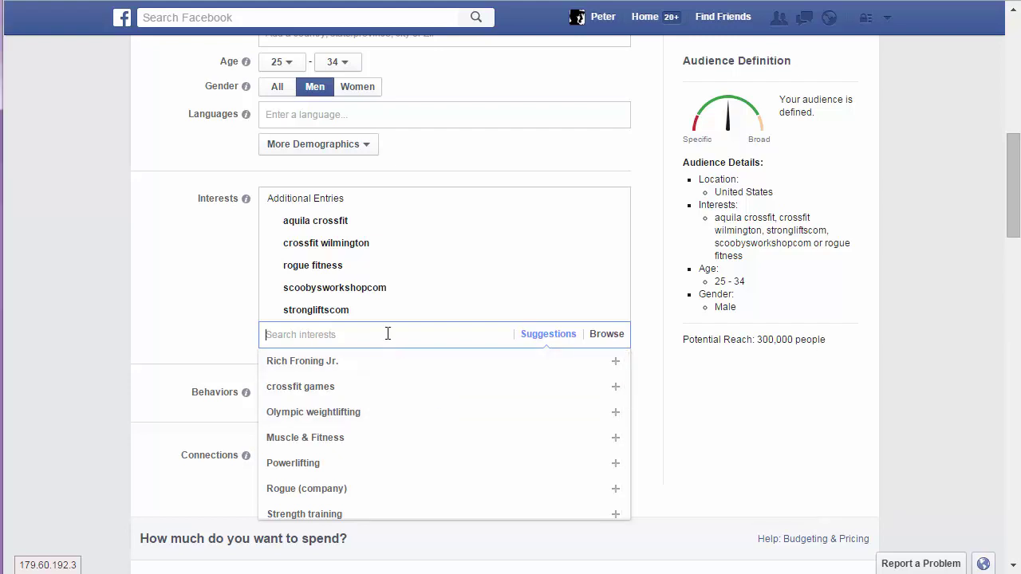
text(rogue running)
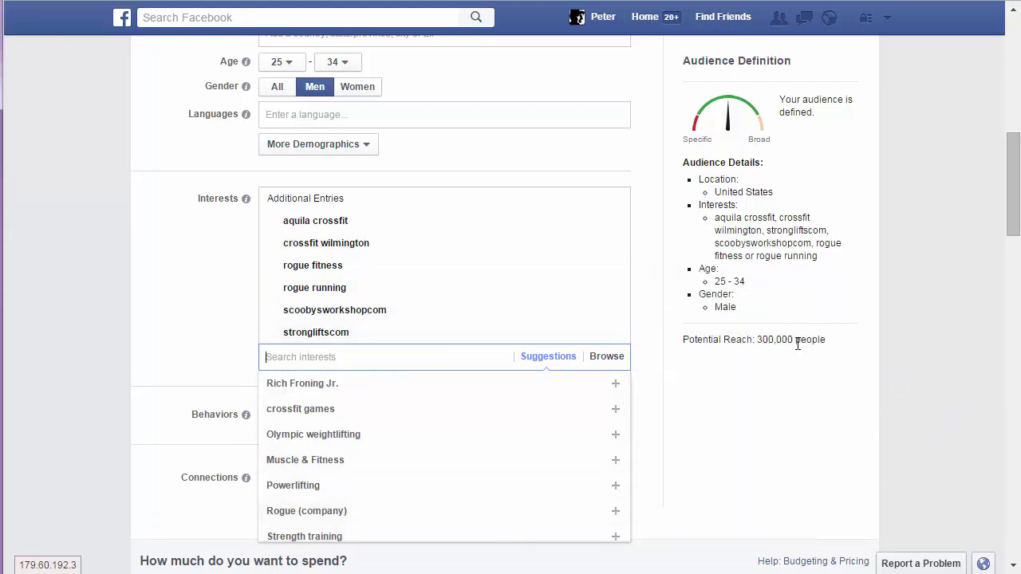
mouse_move(292, 293)
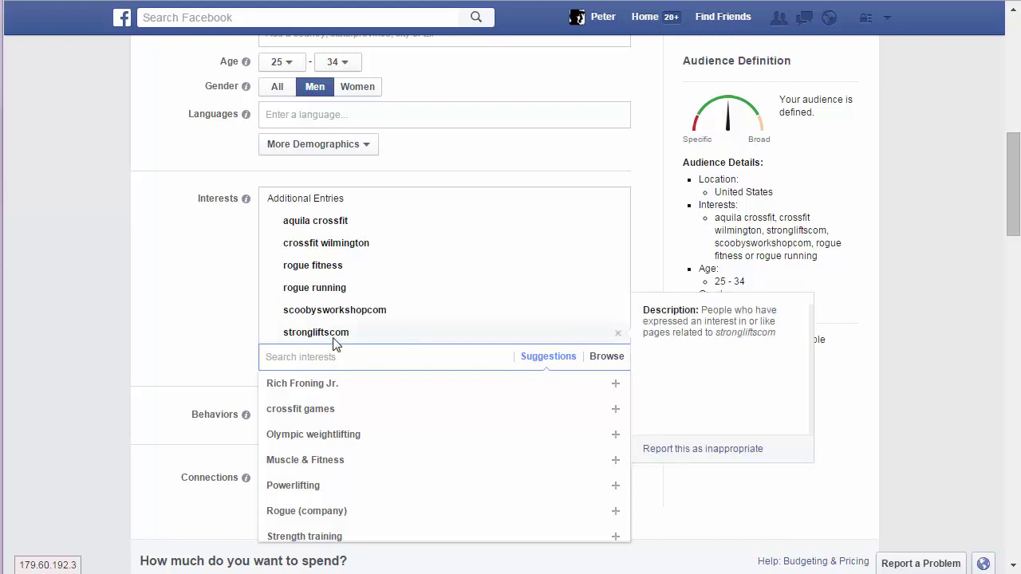
mouse_move(565, 299)
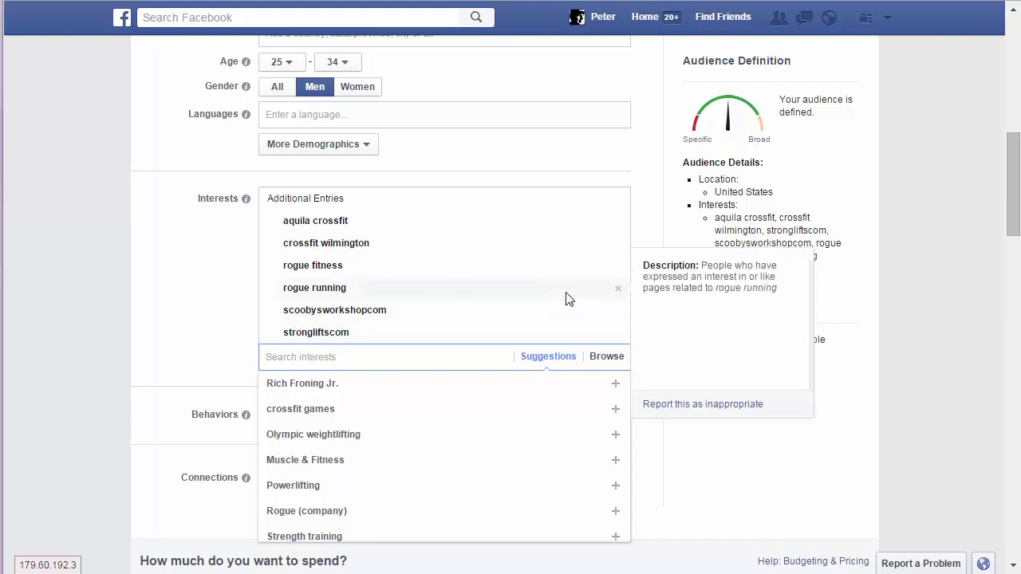
click(620, 290)
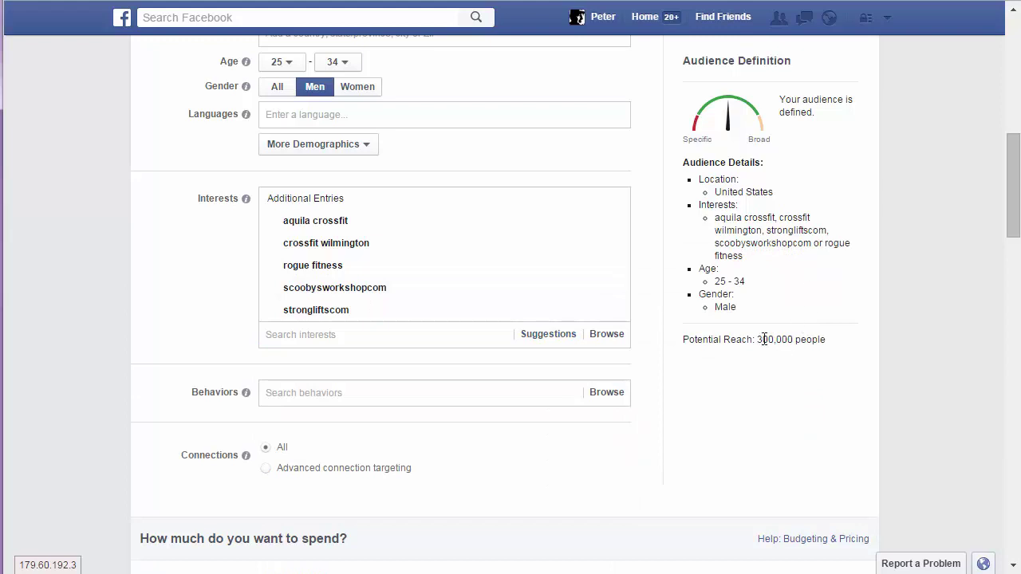
Search the targeted interests for "rogue running" and add the matching entry to the ad audience
mouse_move(292, 322)
click(327, 339)
text(rogue)
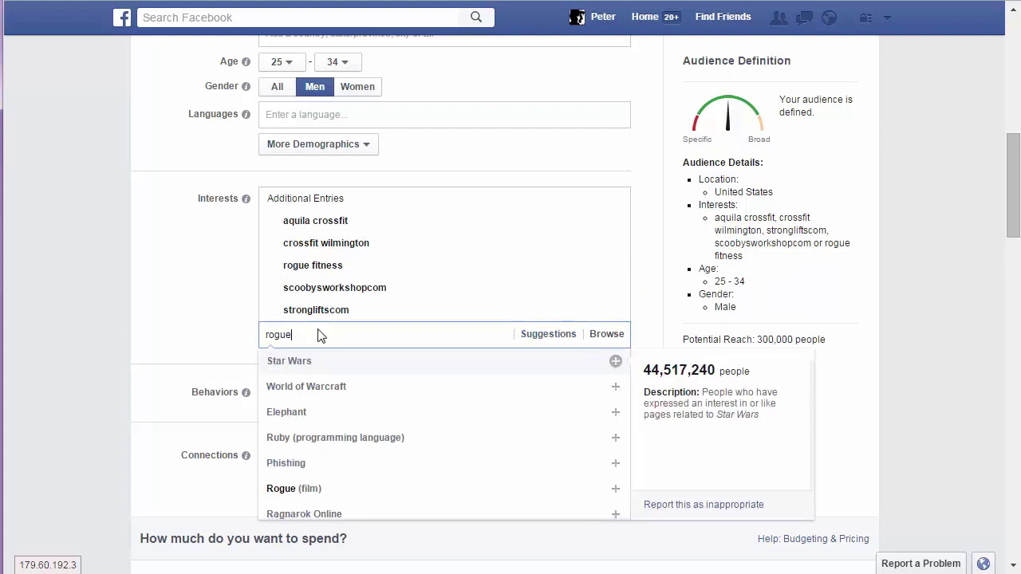
text( running)
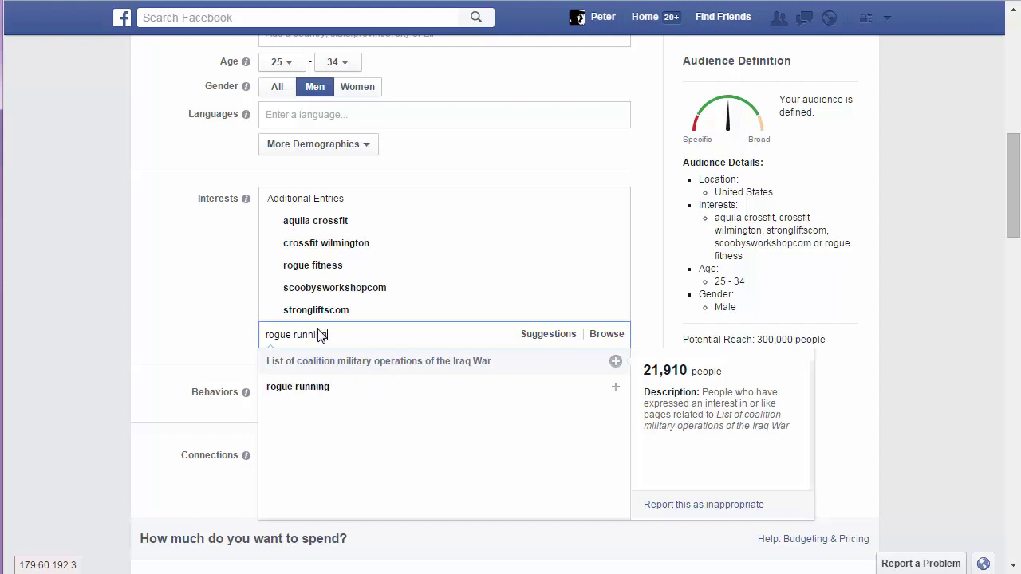
click(316, 389)
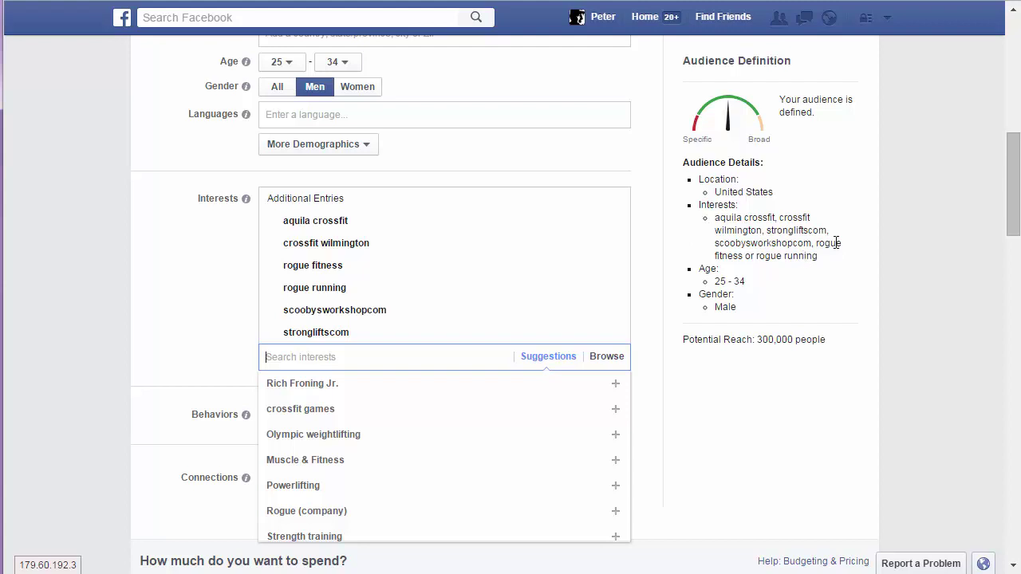
Switch to Facebook Audience Insights and paste bodybuildingcom, scoobysworkshopcom and strongliftscom into the audience's interests alongside CrossFit
scroll(836, 243, up, 2)
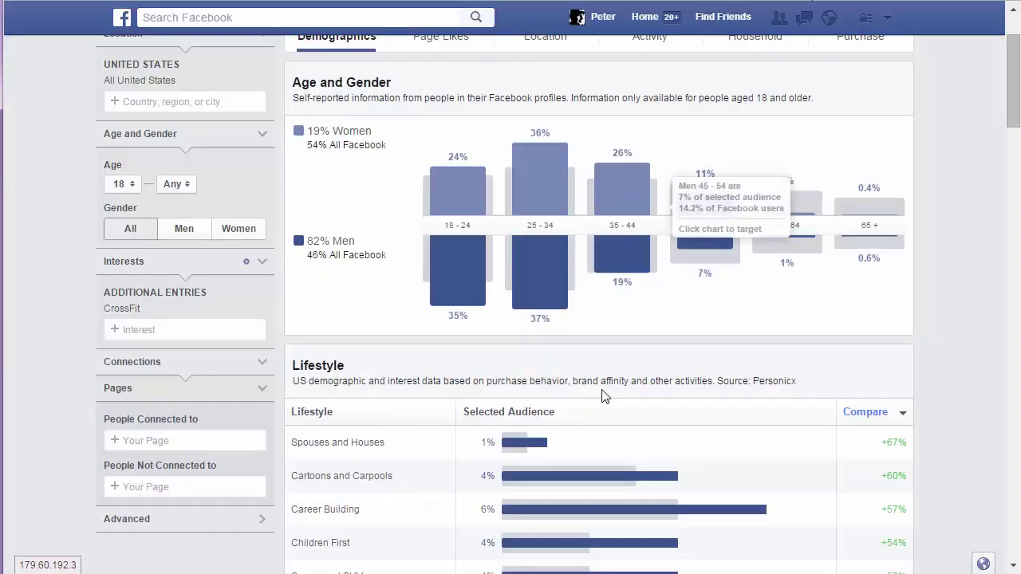
click(194, 329)
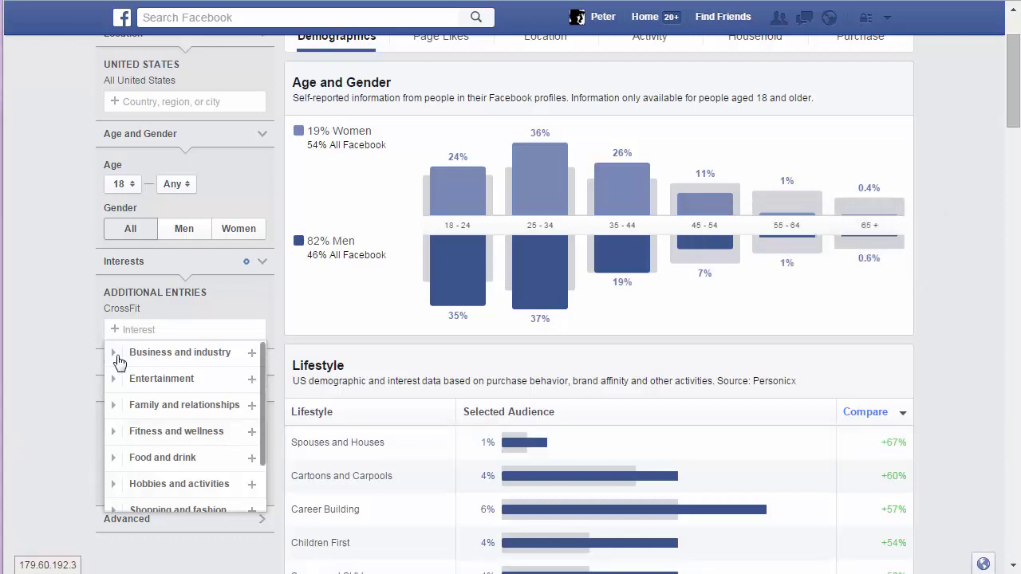
key(ctrl+v)
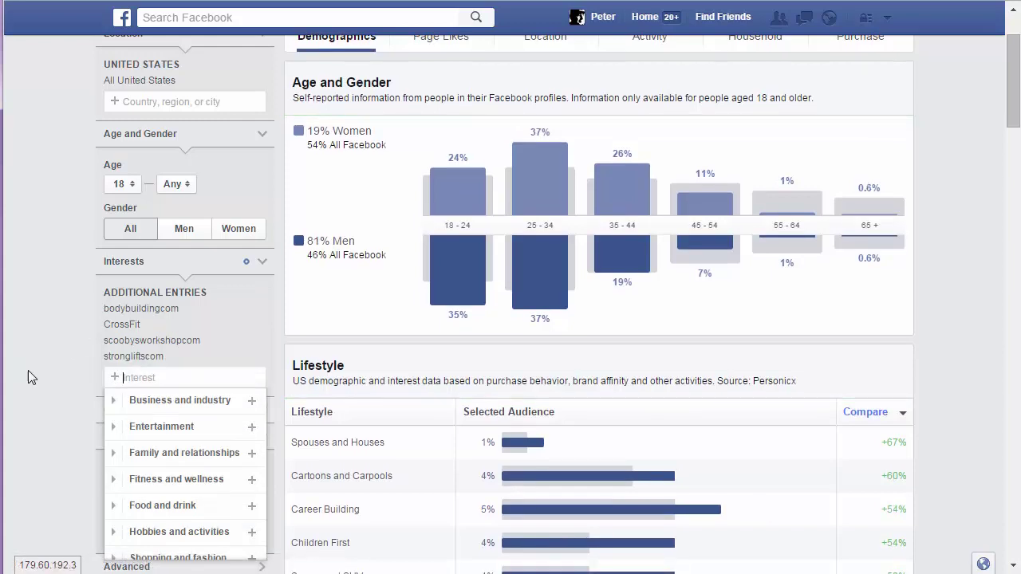
click(28, 378)
Examine how the selected audience's lifestyle segments compare with Facebook users overall, from the strongest to the weakest
scroll(48, 383, down, 1)
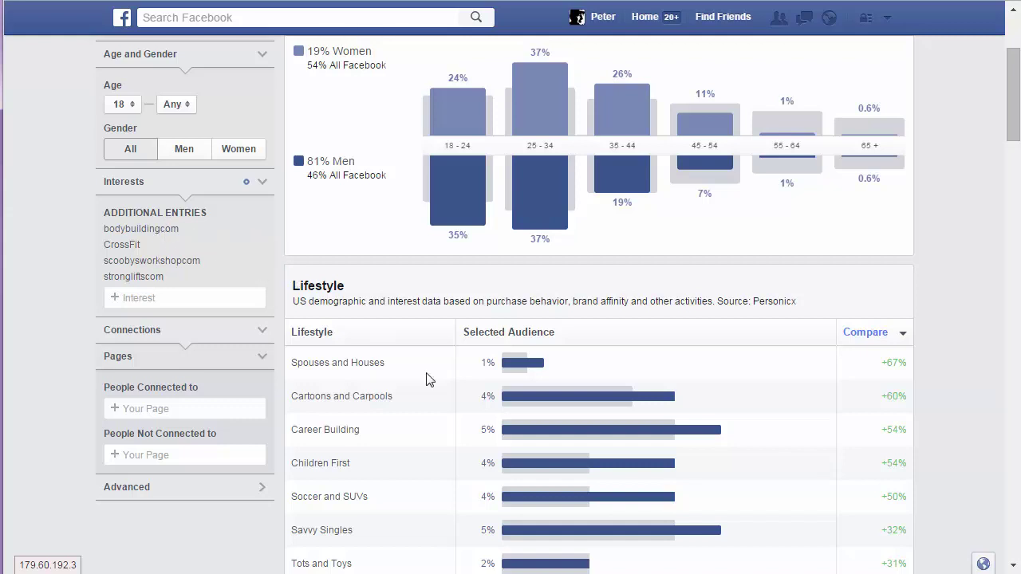
mouse_move(540, 403)
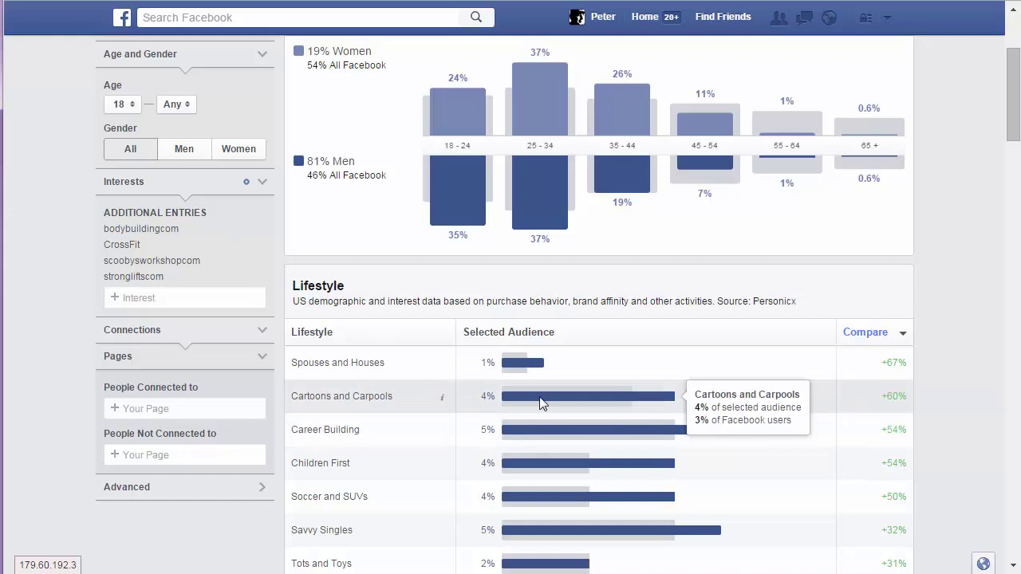
click(877, 340)
click(878, 340)
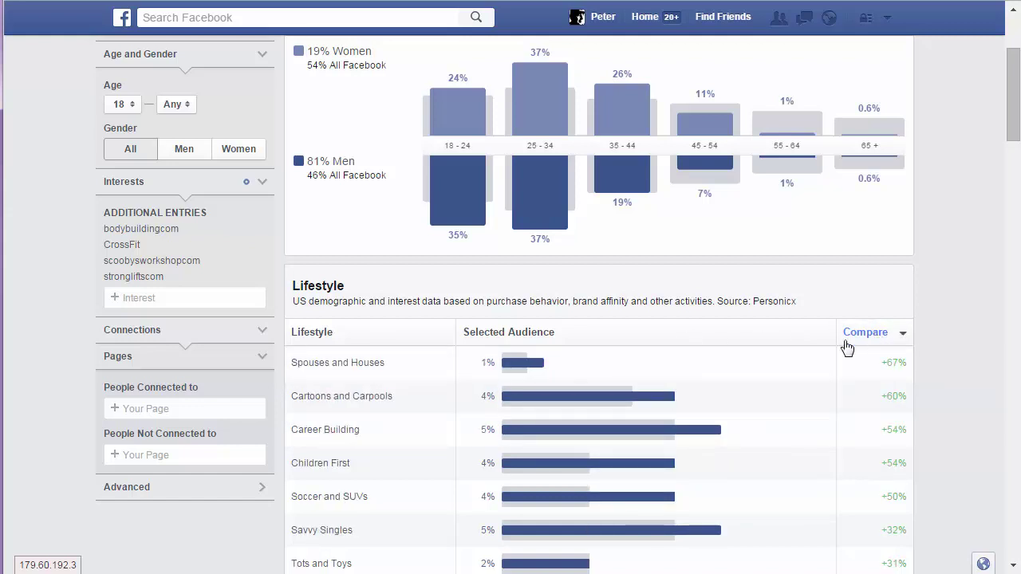
mouse_move(533, 176)
scroll(770, 415, down, 6)
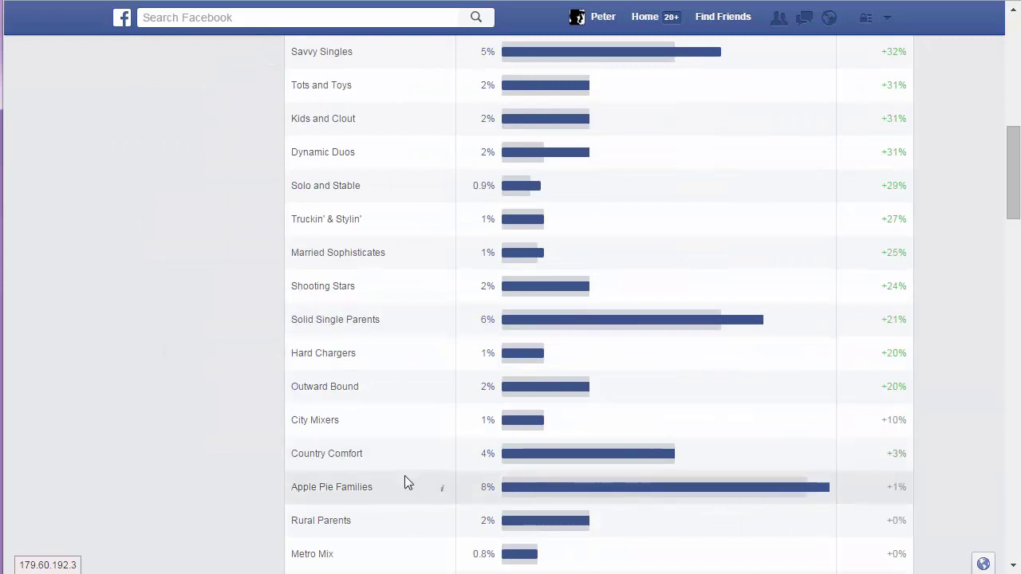
scroll(806, 474, down, 3)
scroll(797, 475, down, 6)
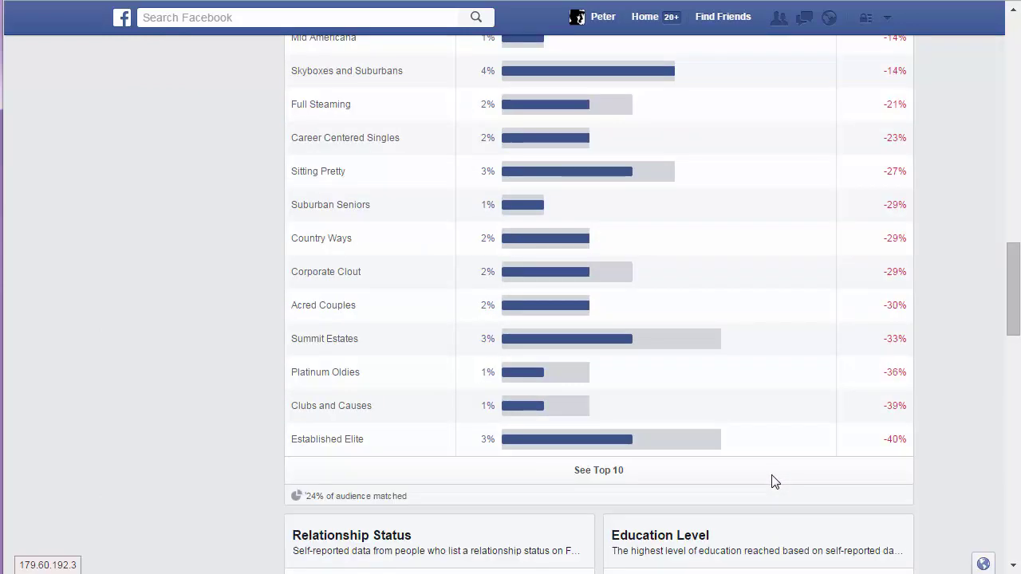
scroll(765, 471, up, 4)
Examine the selected audience's relationship status, education level and job title breakdowns against Facebook users overall
scroll(759, 459, down, 7)
scroll(750, 399, down, 1)
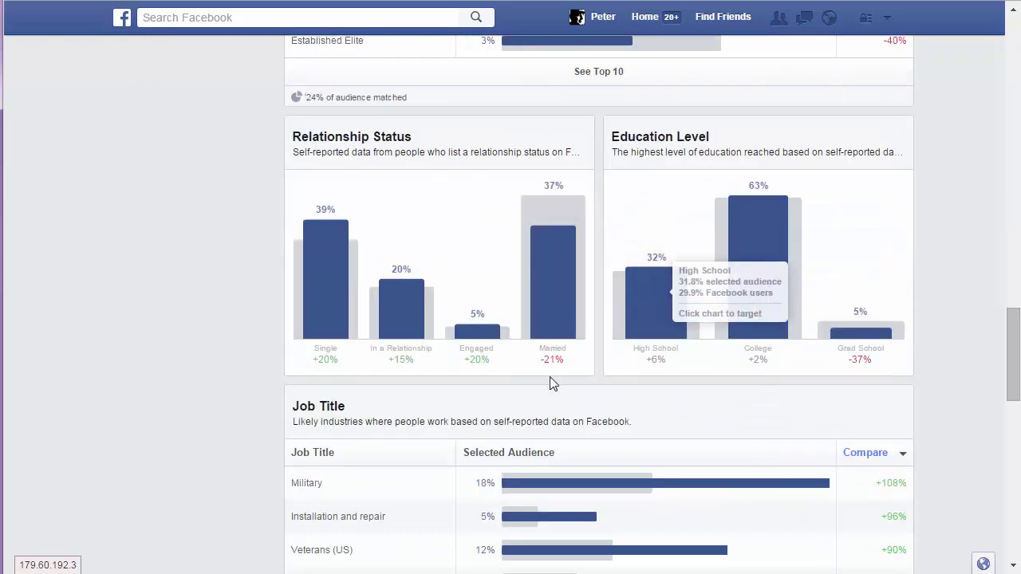
scroll(550, 383, down, 3)
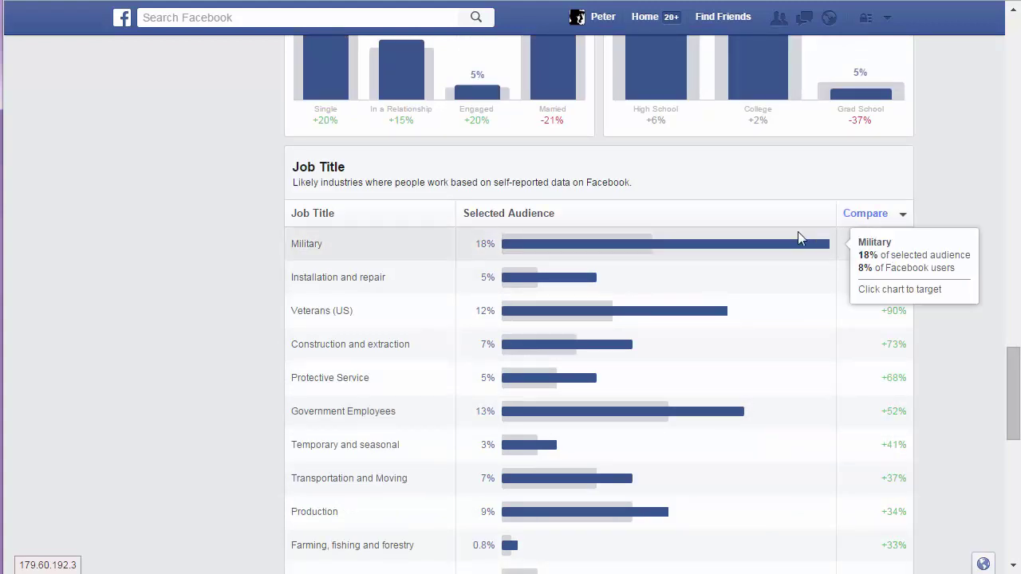
scroll(795, 319, down, 3)
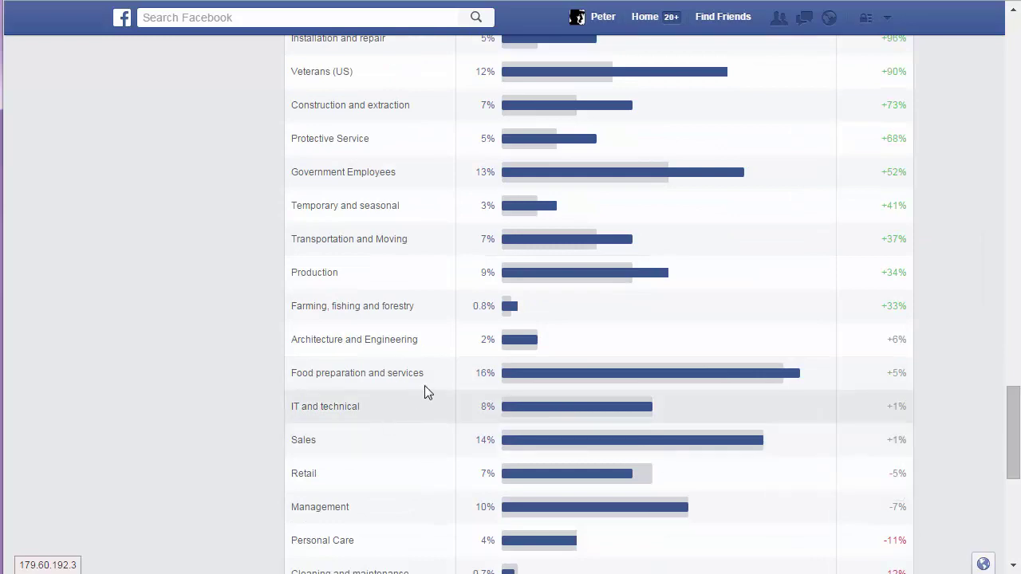
scroll(586, 419, down, 3)
scroll(594, 421, down, 3)
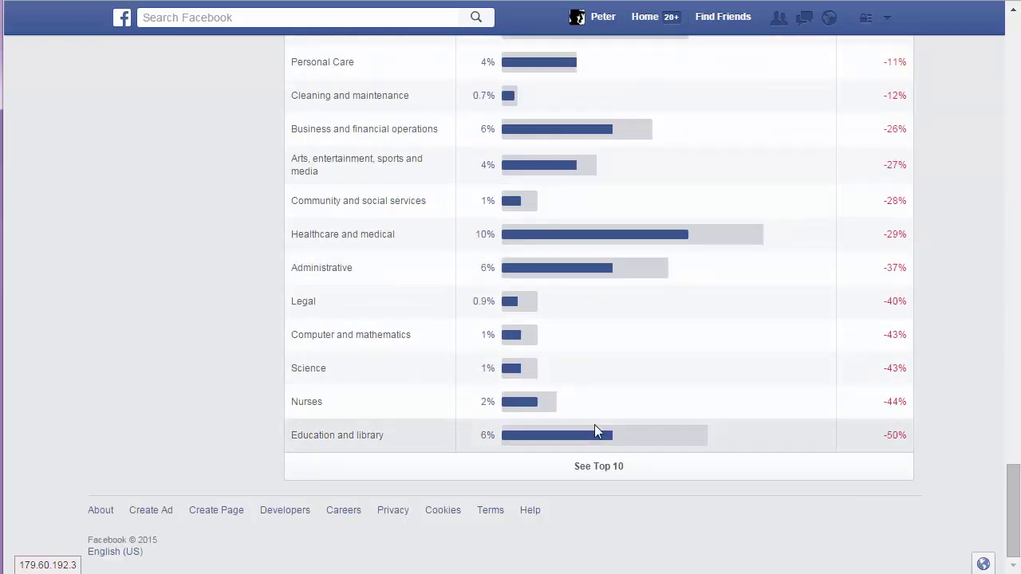
scroll(724, 389, up, 4)
scroll(725, 389, up, 6)
scroll(722, 359, down, 15)
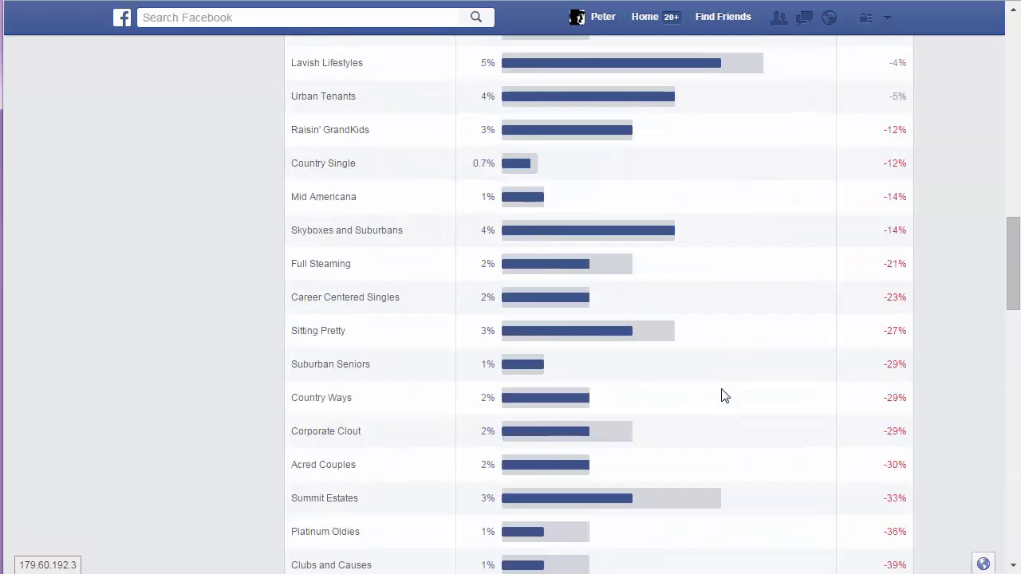
Remove bodybuildingcom from the interests of the new audience
scroll(714, 393, up, 8)
scroll(711, 387, up, 8)
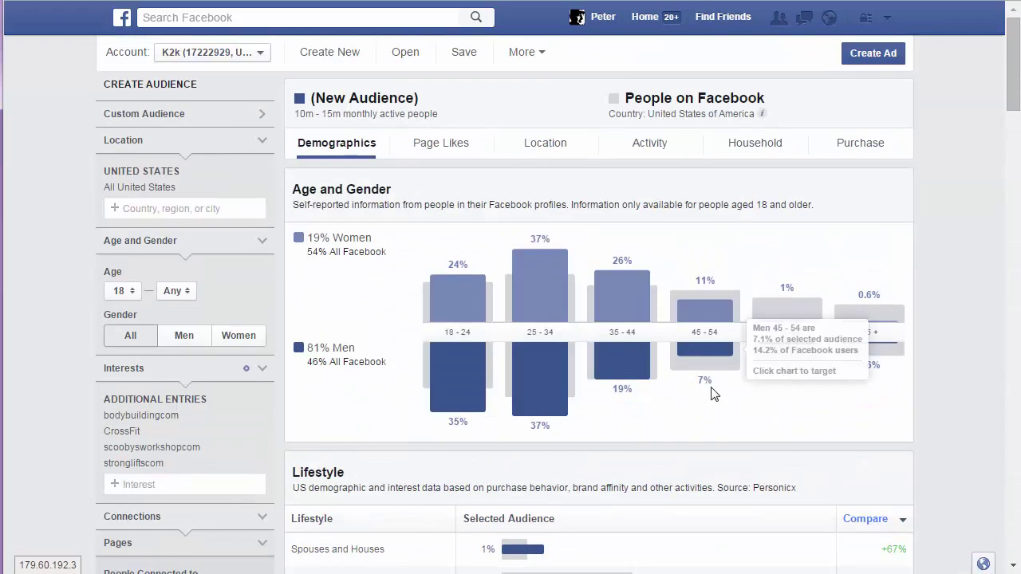
mouse_move(518, 292)
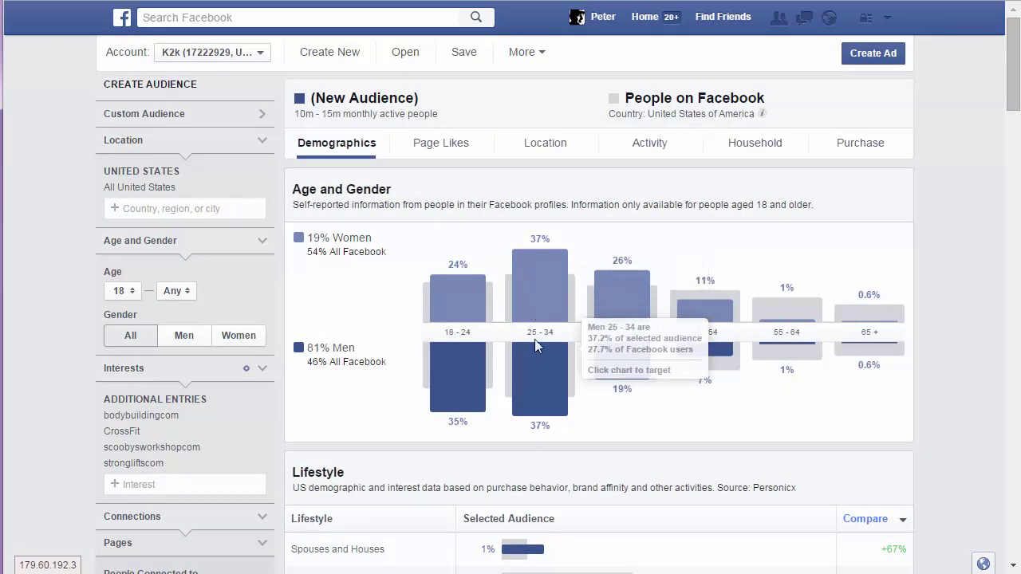
scroll(240, 395, down, 2)
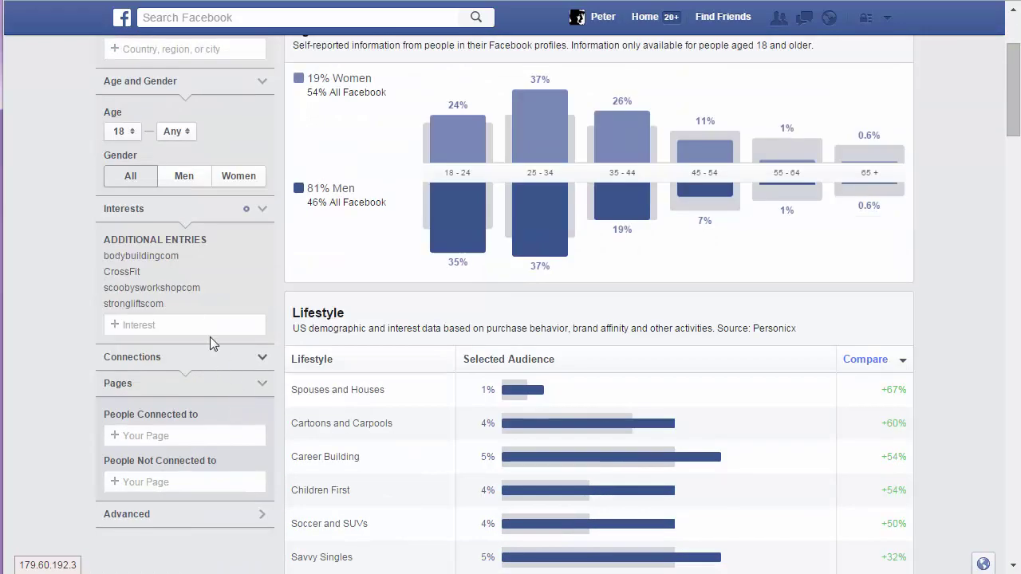
click(263, 256)
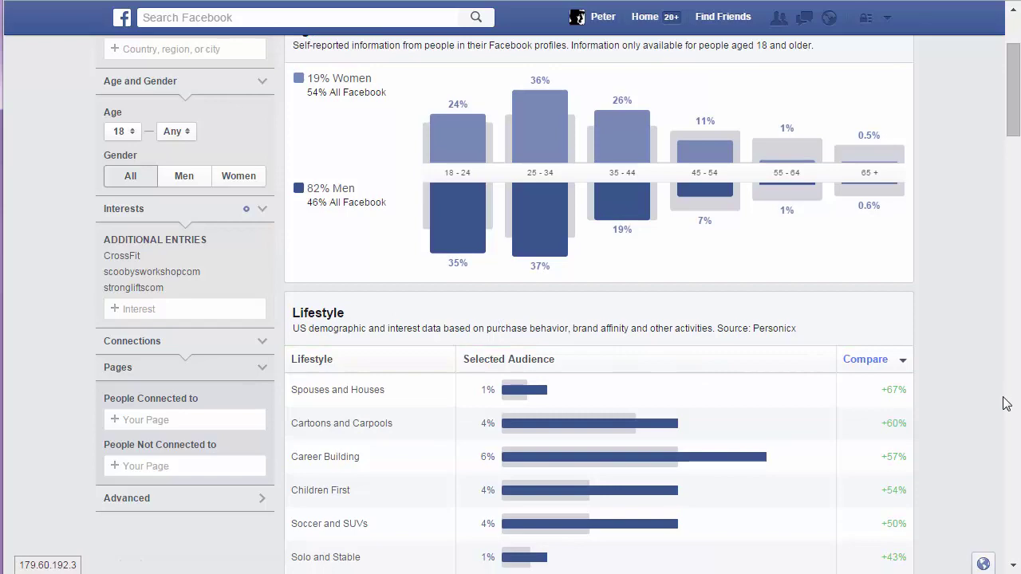
Review the lifestyle breakdown again for the audience based on CrossFit, scoobysworkshopcom and strongliftscom
scroll(824, 370, down, 5)
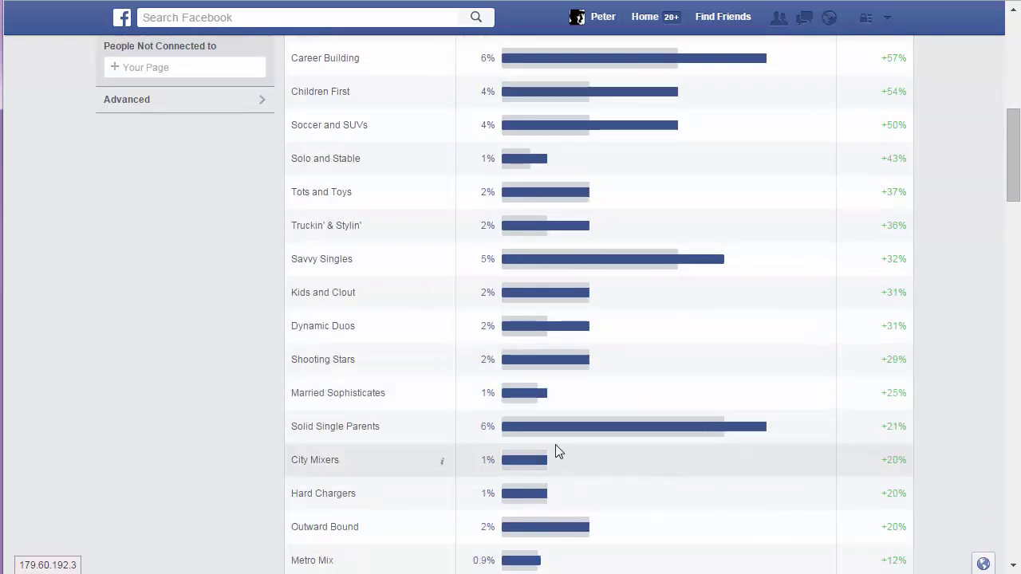
scroll(558, 453, down, 4)
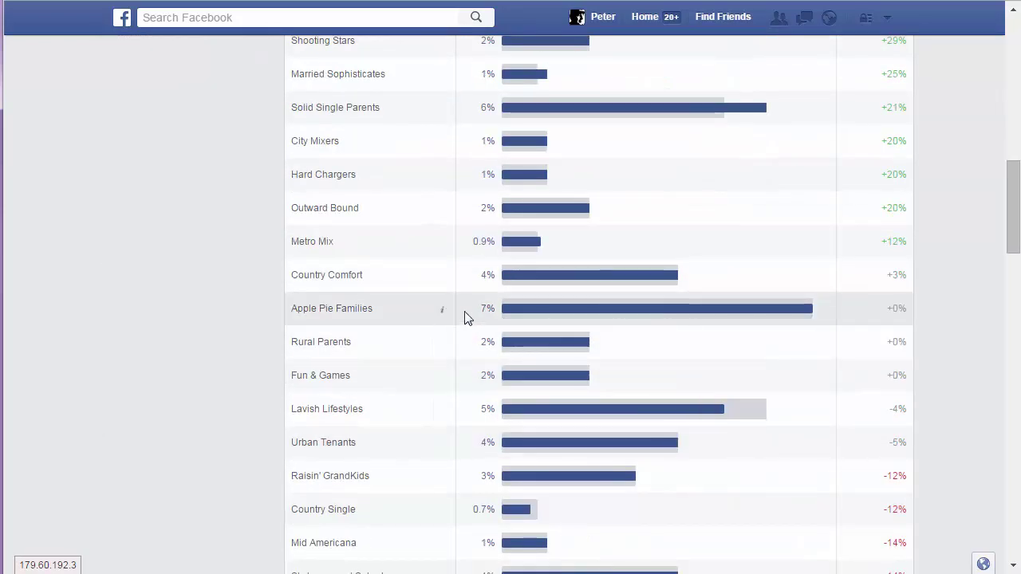
scroll(741, 372, down, 5)
scroll(741, 413, up, 8)
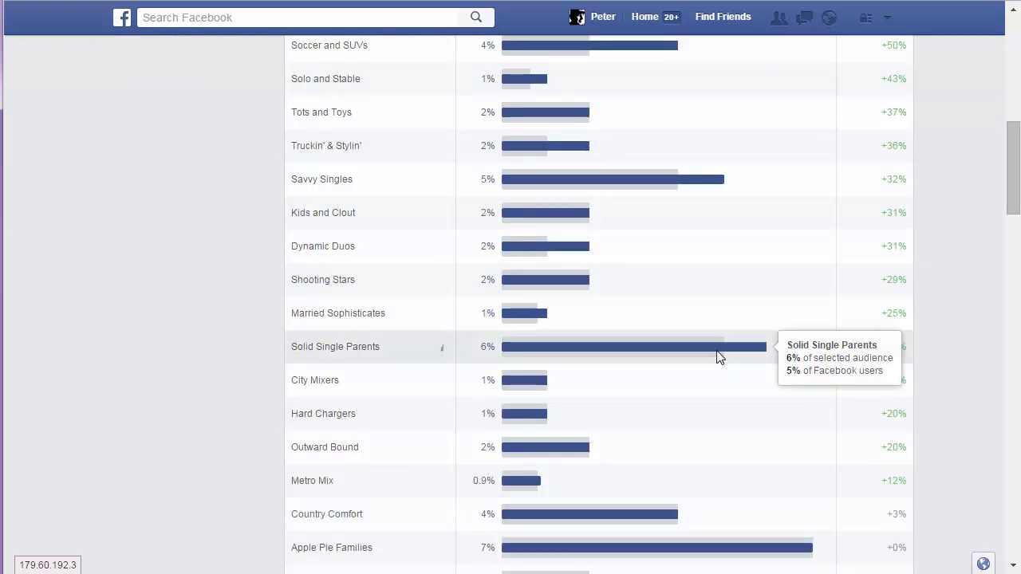
Show the Page Likes insights for the new audience and look through its top categories
scroll(717, 357, up, 10)
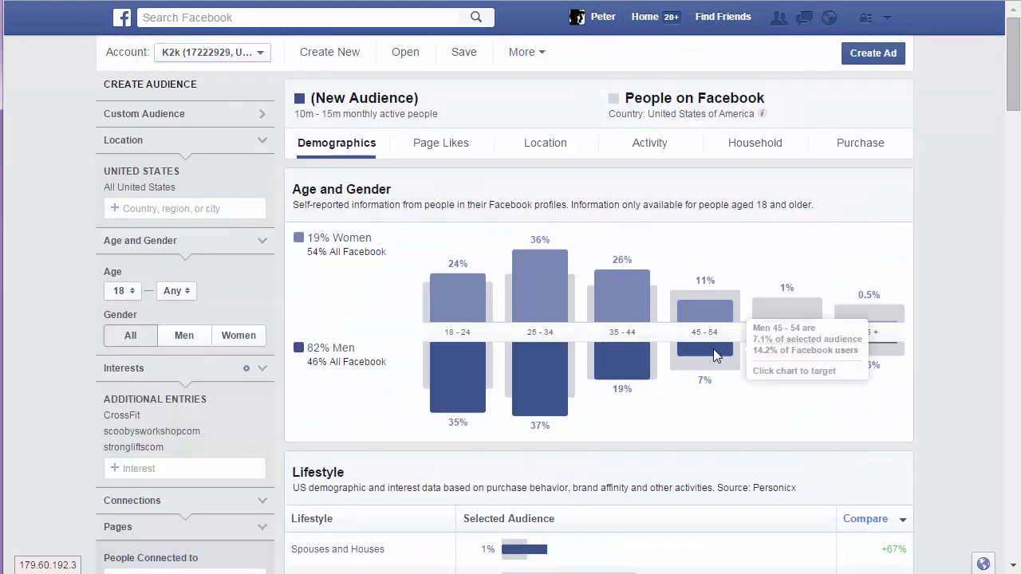
click(437, 151)
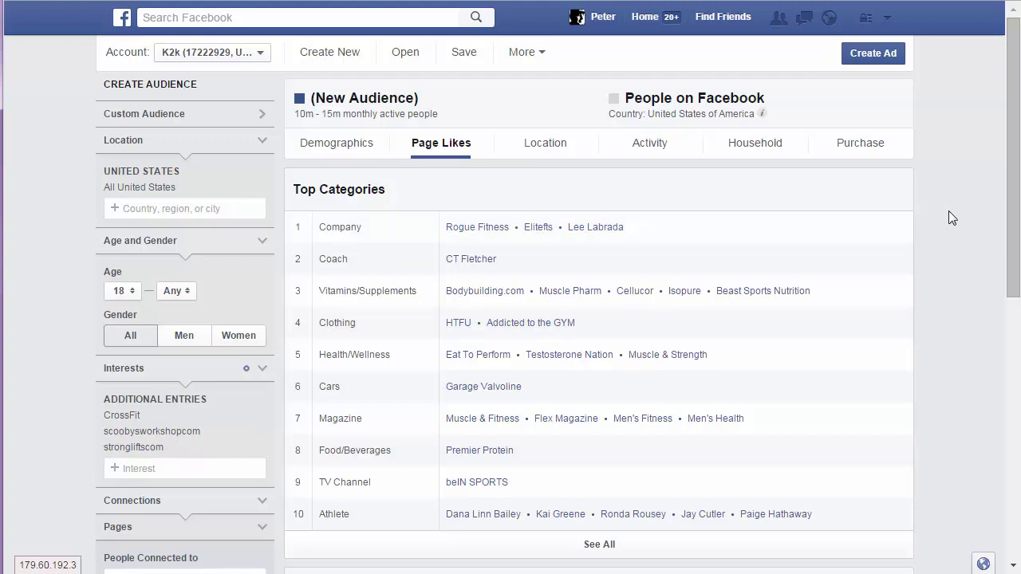
scroll(932, 214, down, 1)
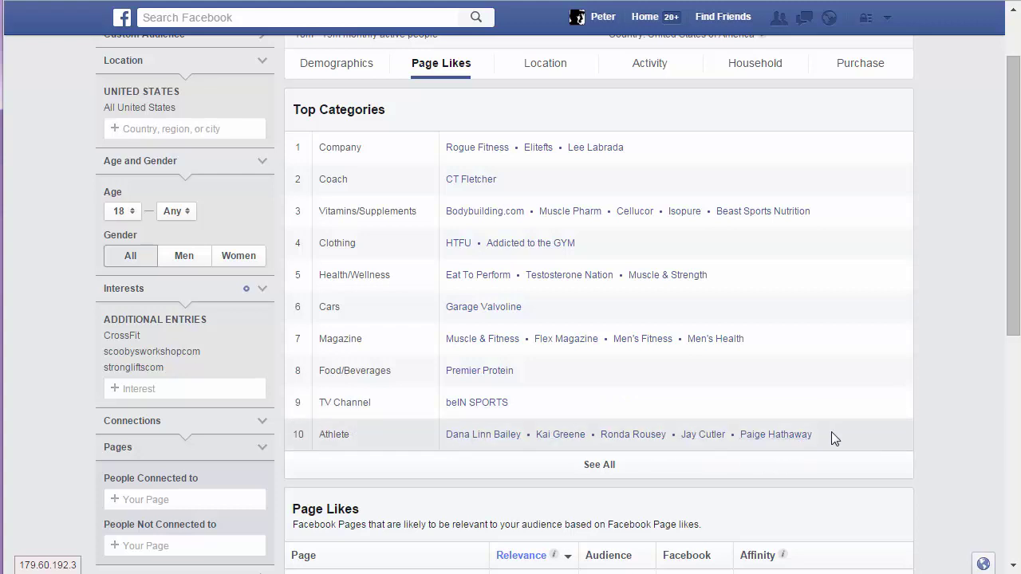
Examine the Athlete, Magazine, Health/Wellness, Coach and Company pages among the new audience's top categories
drag(815, 435, 448, 435)
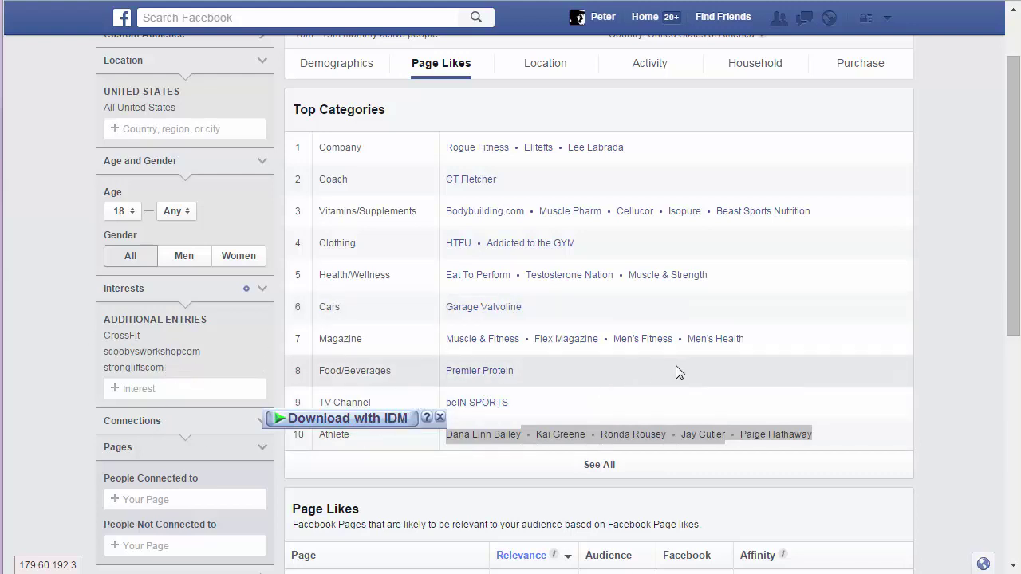
click(958, 382)
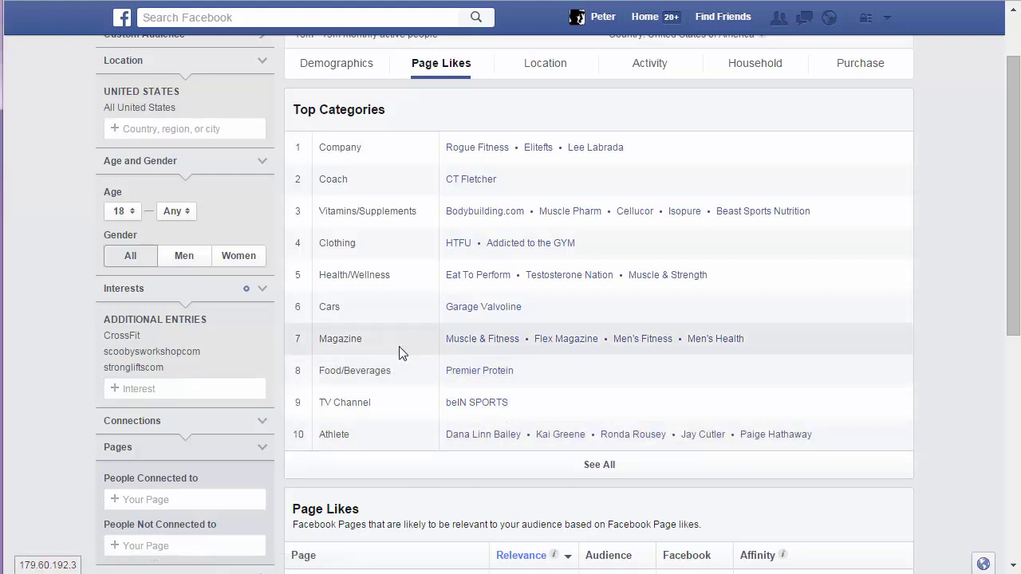
mouse_move(758, 339)
mouse_down()
mouse_move(474, 354)
mouse_move(444, 342)
mouse_up()
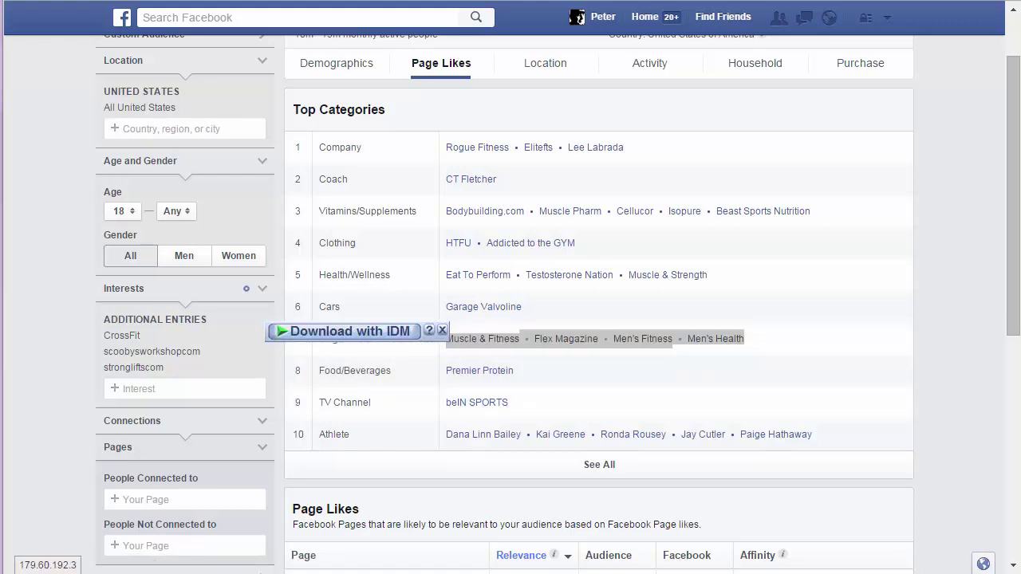
click(442, 329)
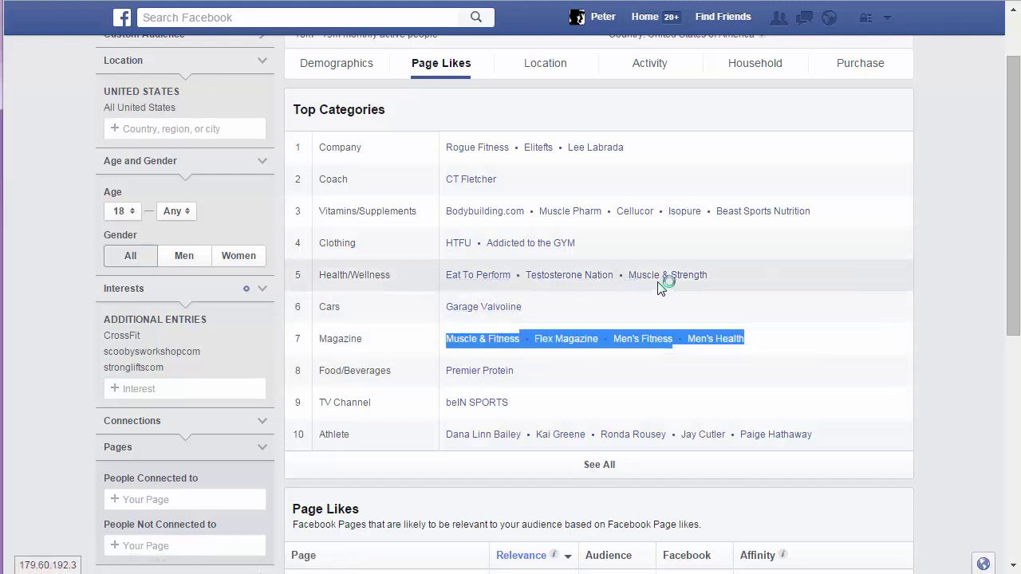
drag(735, 284, 449, 281)
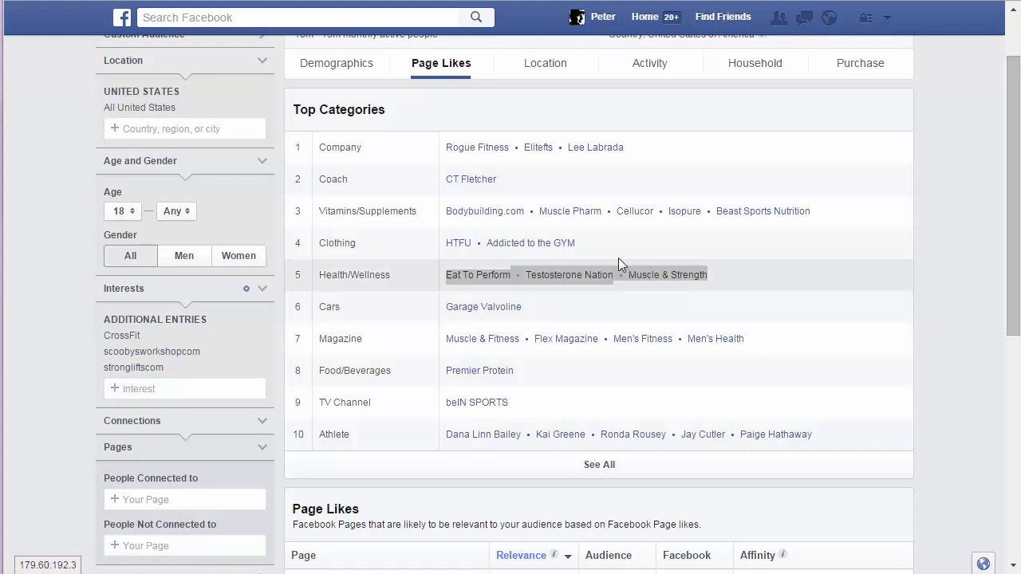
click(470, 180)
drag(503, 183, 452, 186)
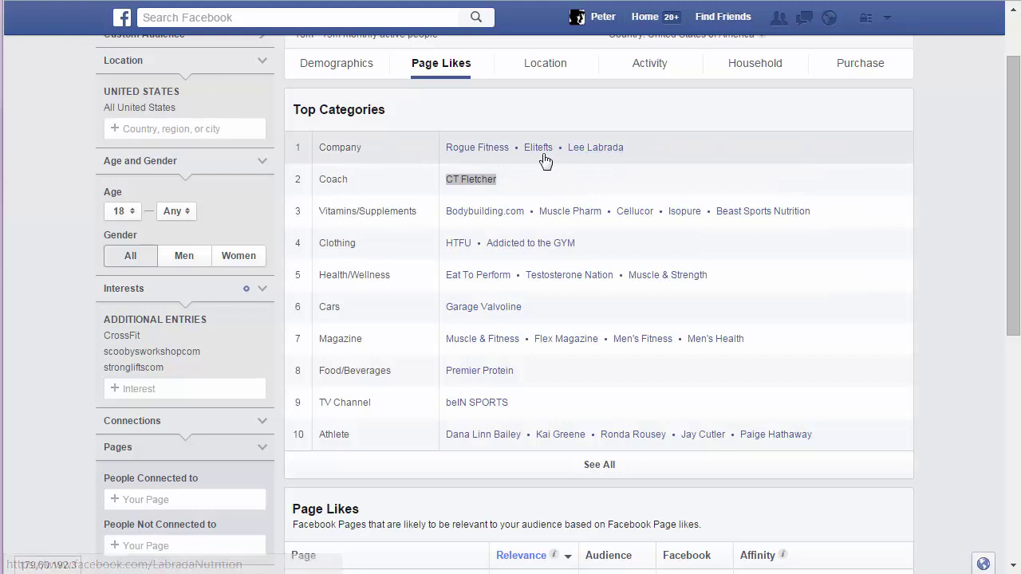
drag(629, 152, 524, 151)
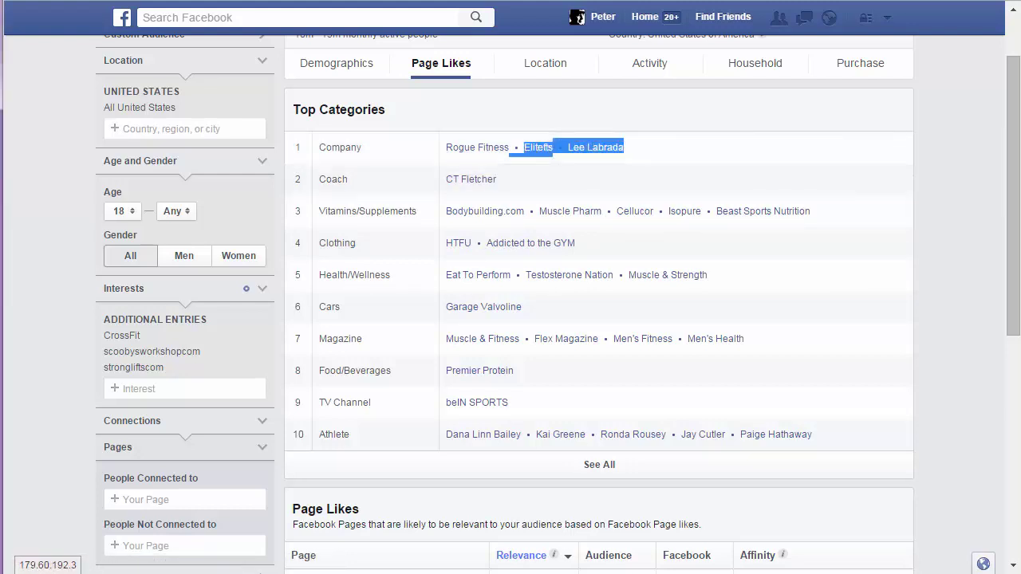
key(alt+Tab)
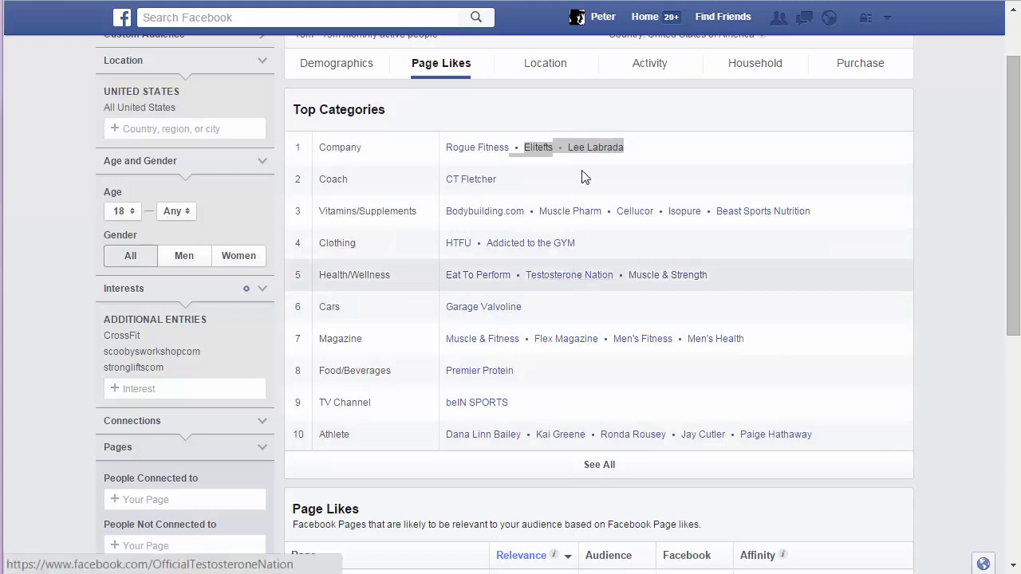
Show the Location insights for the new audience and select the Bronx, New York, United States entry among its top cities
click(546, 69)
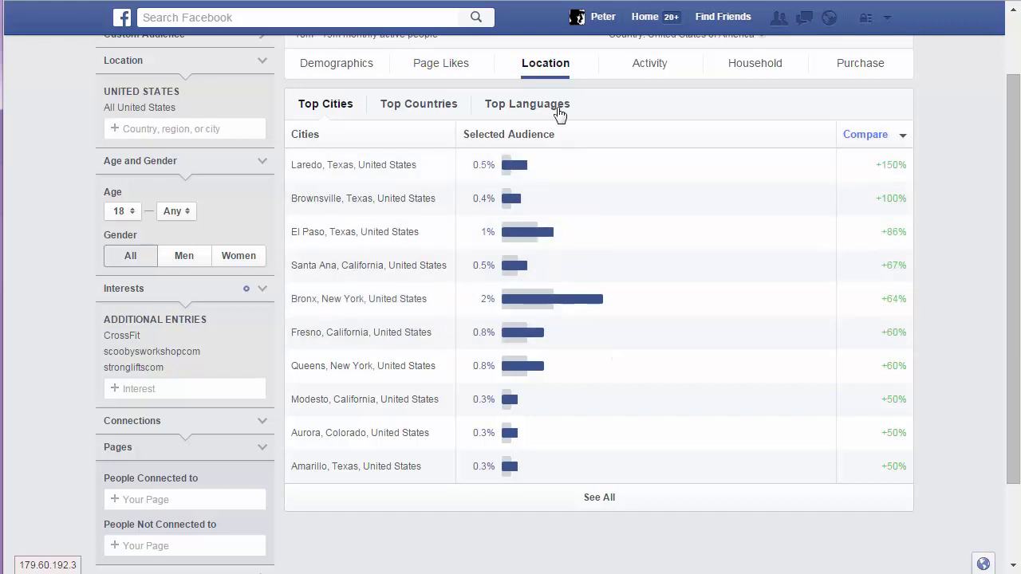
scroll(658, 193, up, 1)
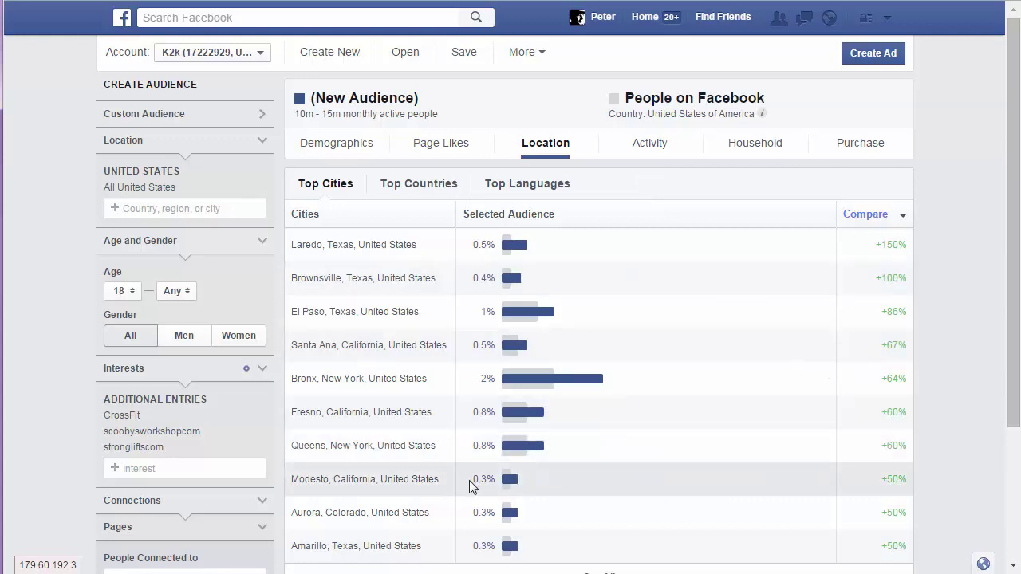
scroll(415, 471, down, 1)
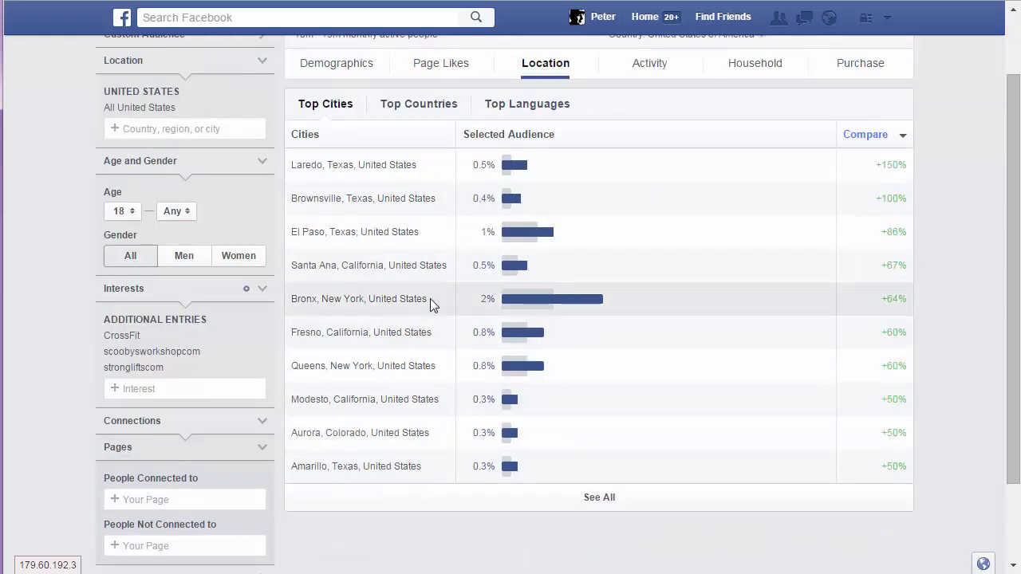
drag(363, 299, 294, 301)
drag(435, 305, 289, 316)
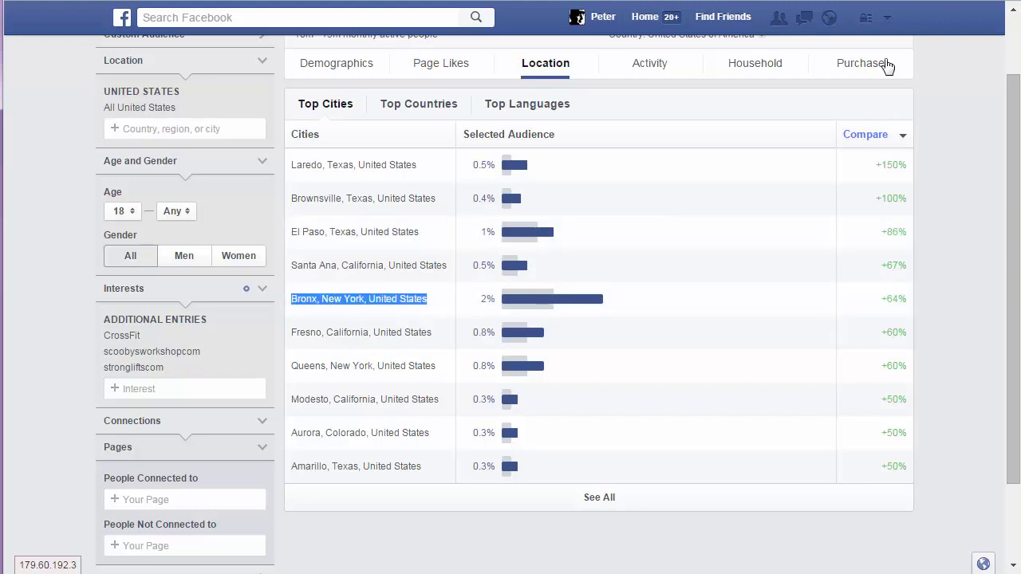
Switch to the Facebook ad creation page and bring its audience targeting settings into view
click(875, 1)
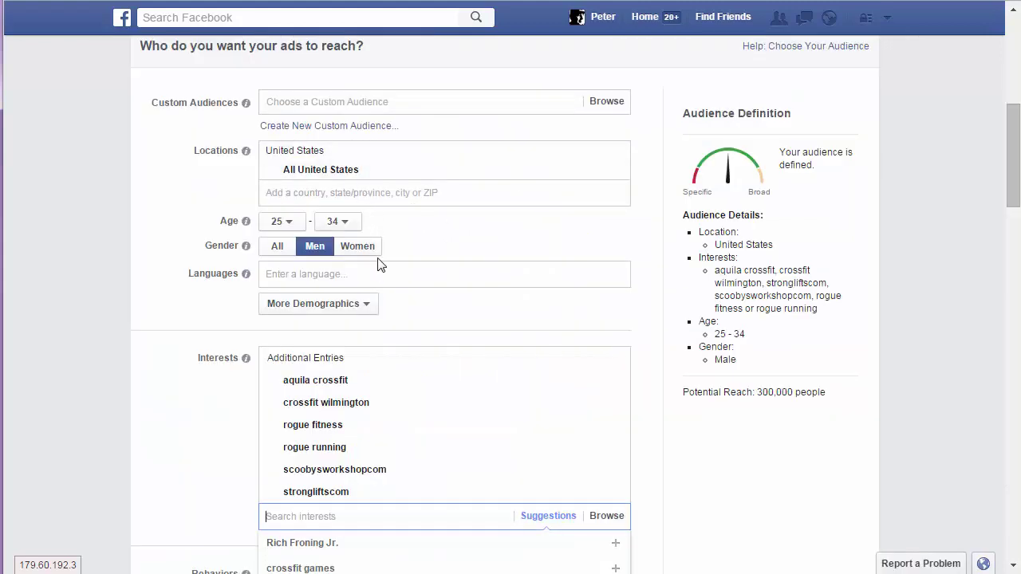
scroll(395, 322, down, 1)
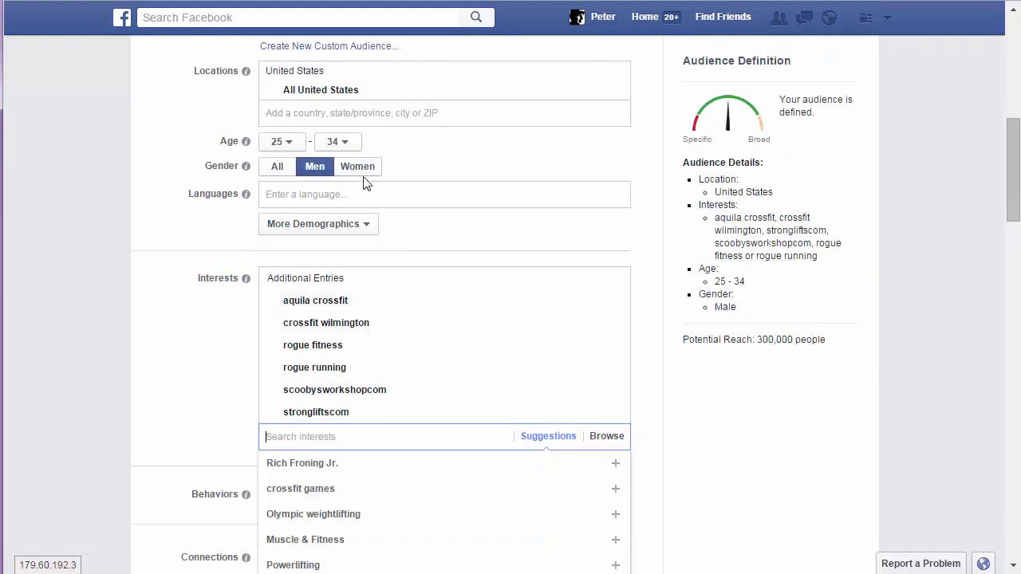
scroll(374, 196, up, 1)
click(387, 197)
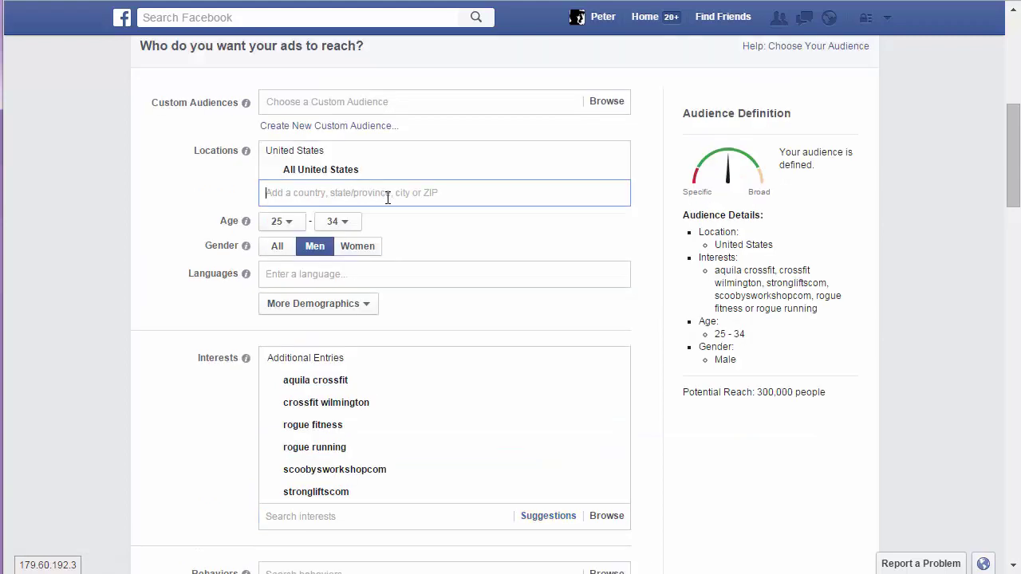
key(ctrl+v)
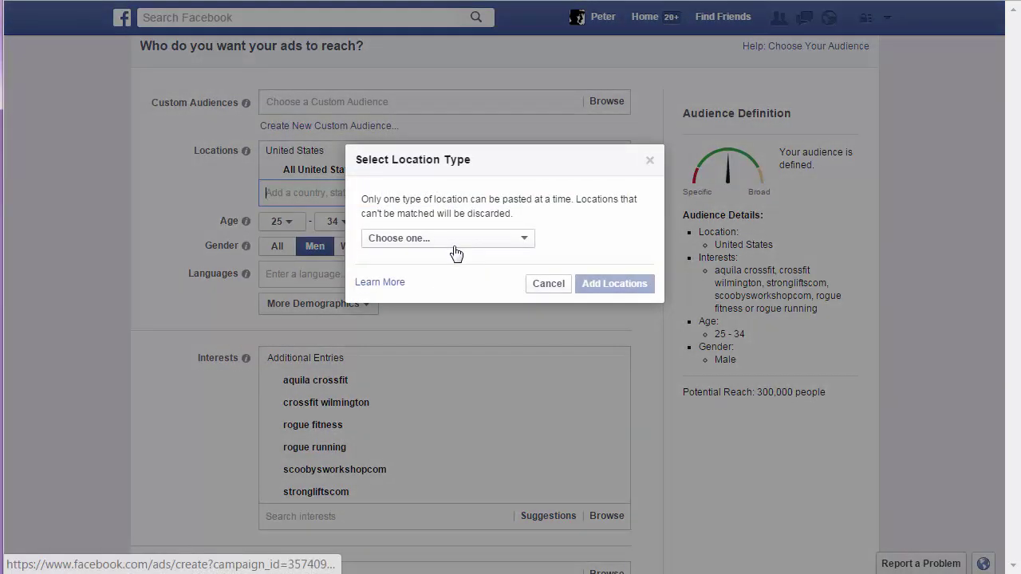
click(562, 289)
Remove All United States from the ad audience's locations
click(311, 189)
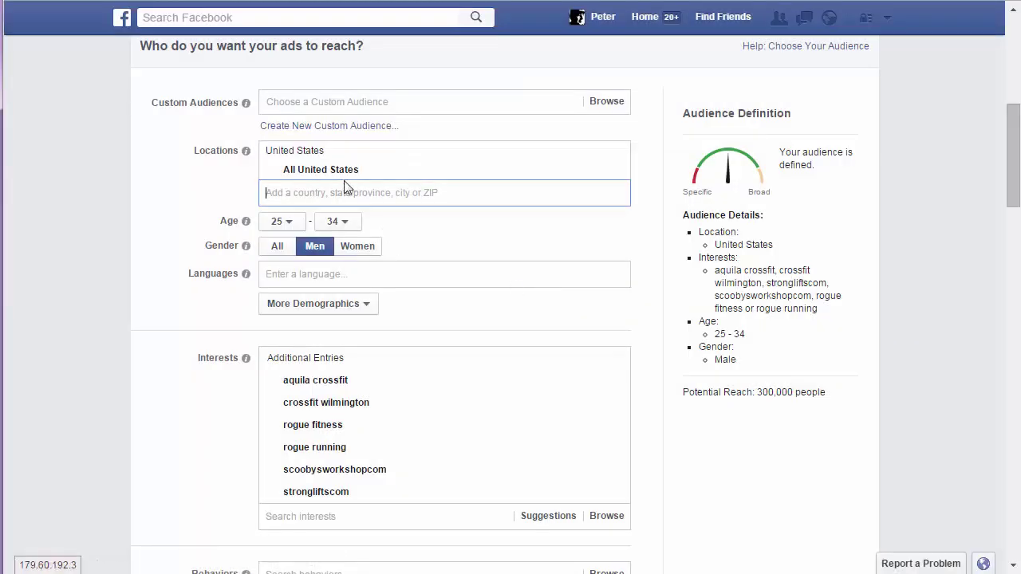
click(359, 170)
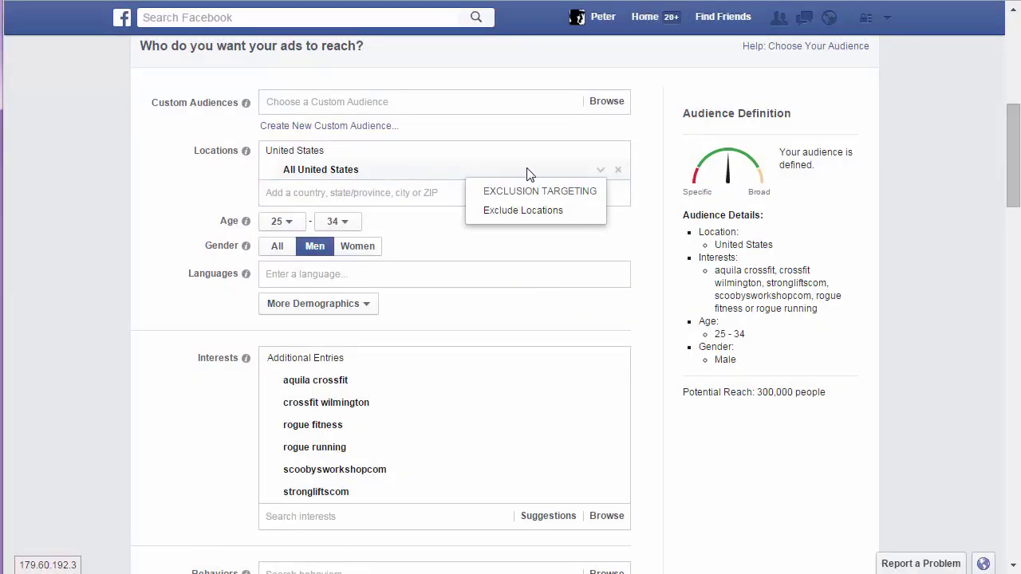
click(619, 173)
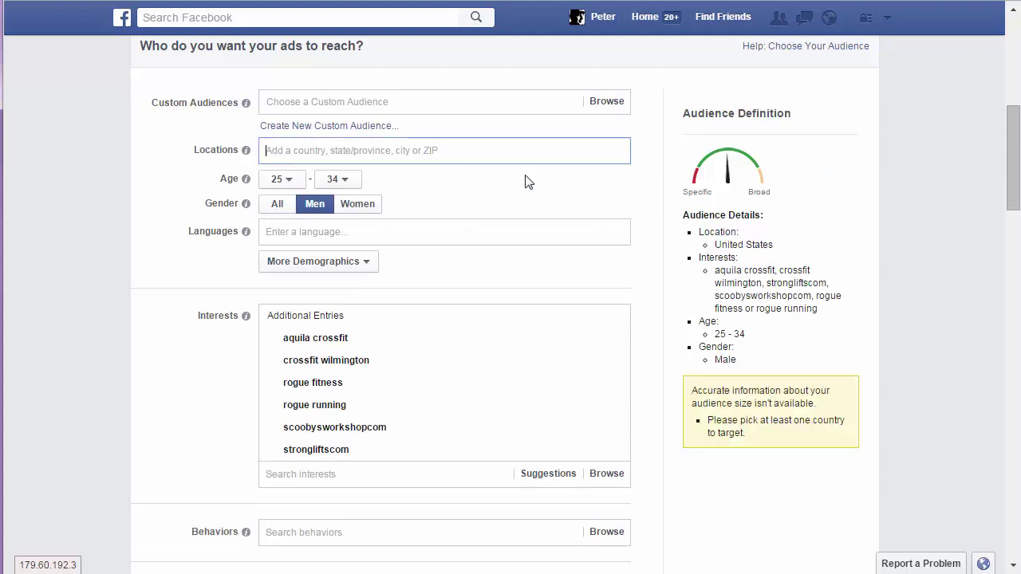
key(ctrl+v)
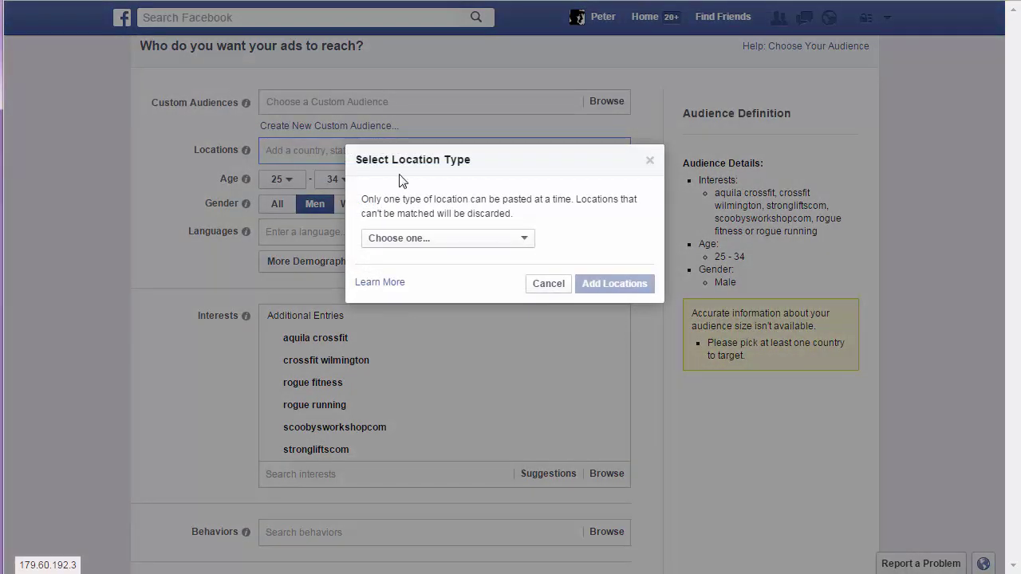
click(518, 239)
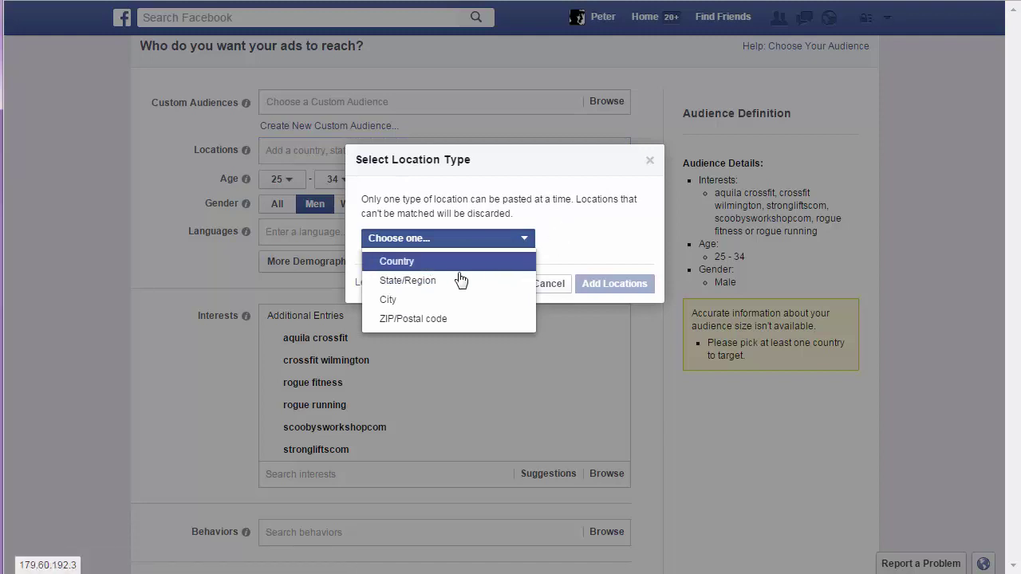
click(435, 281)
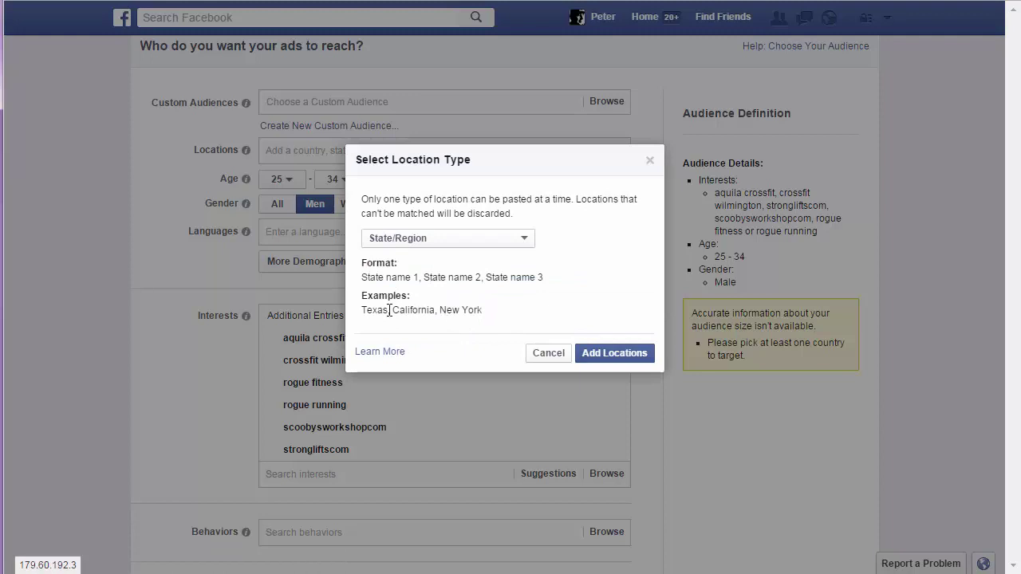
click(542, 353)
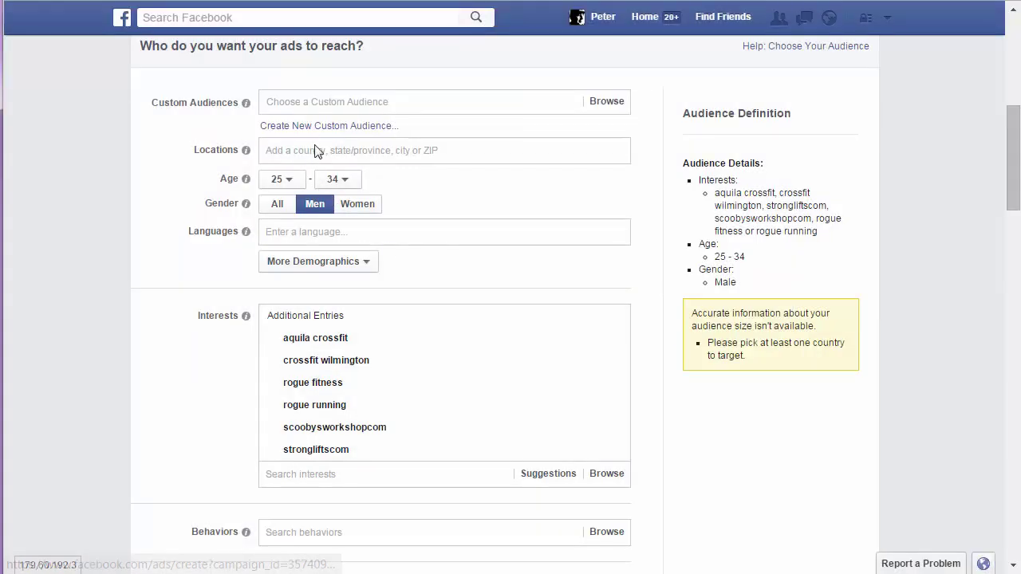
Add the US states New York, California and Texas to the ad audience's locations
click(316, 151)
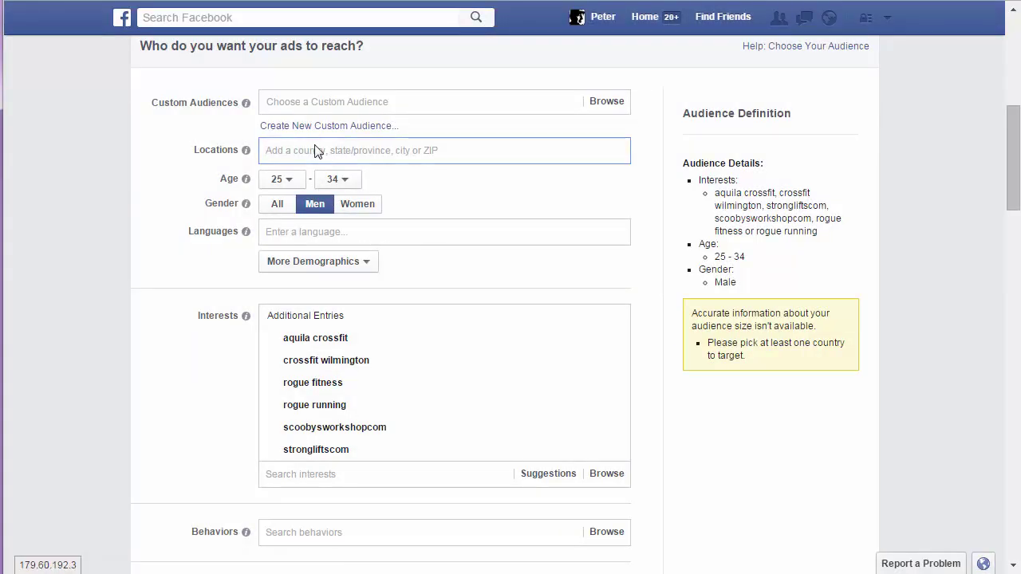
text(new york)
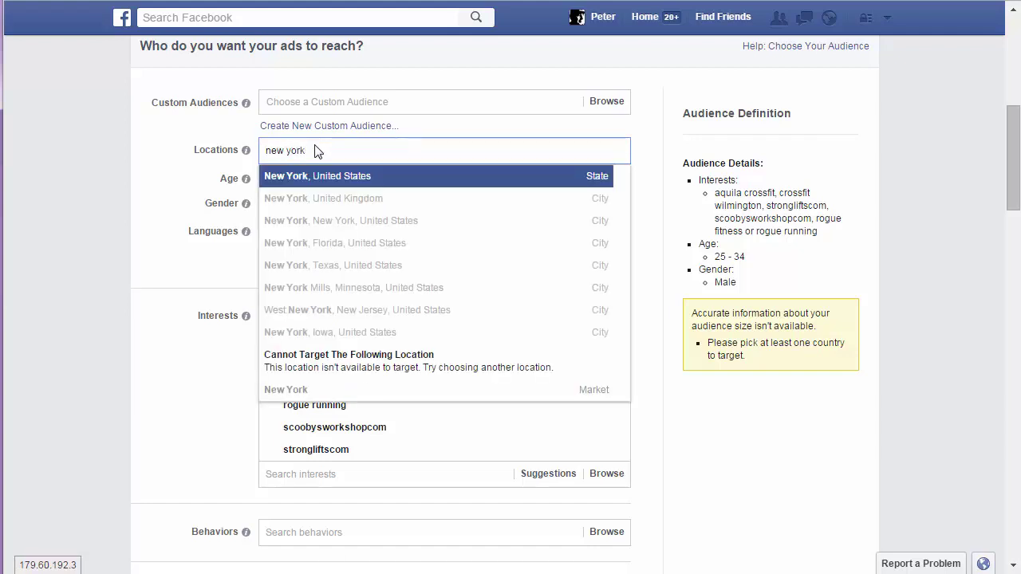
click(357, 176)
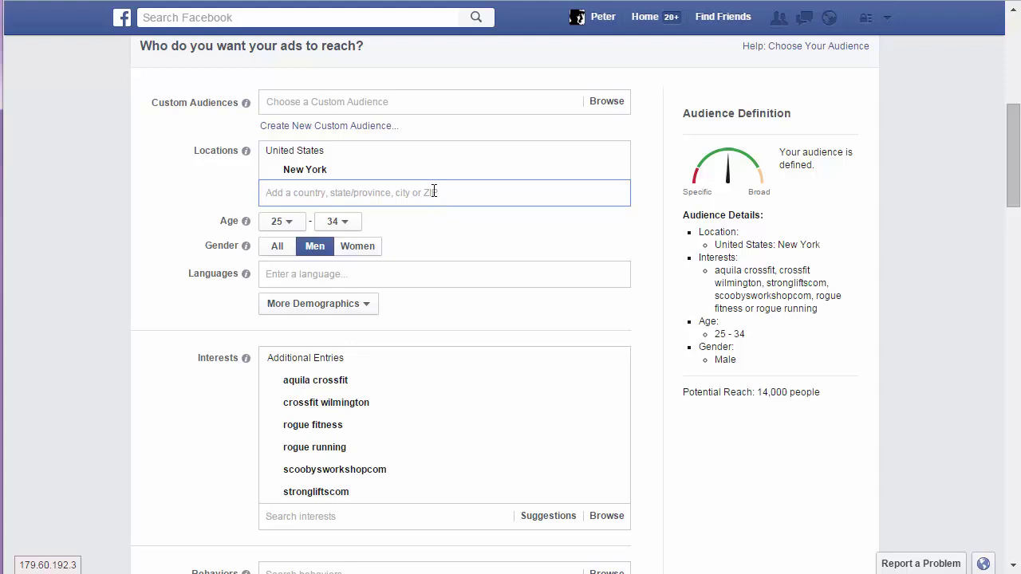
text(californi)
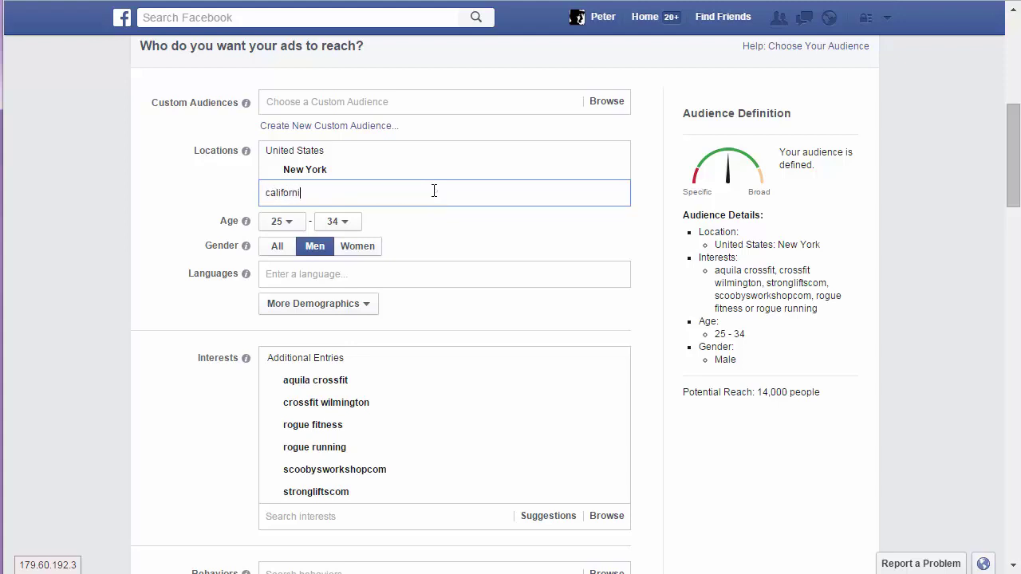
text(a,)
key(BackSpace)
key(BackSpace)
key(BackSpace)
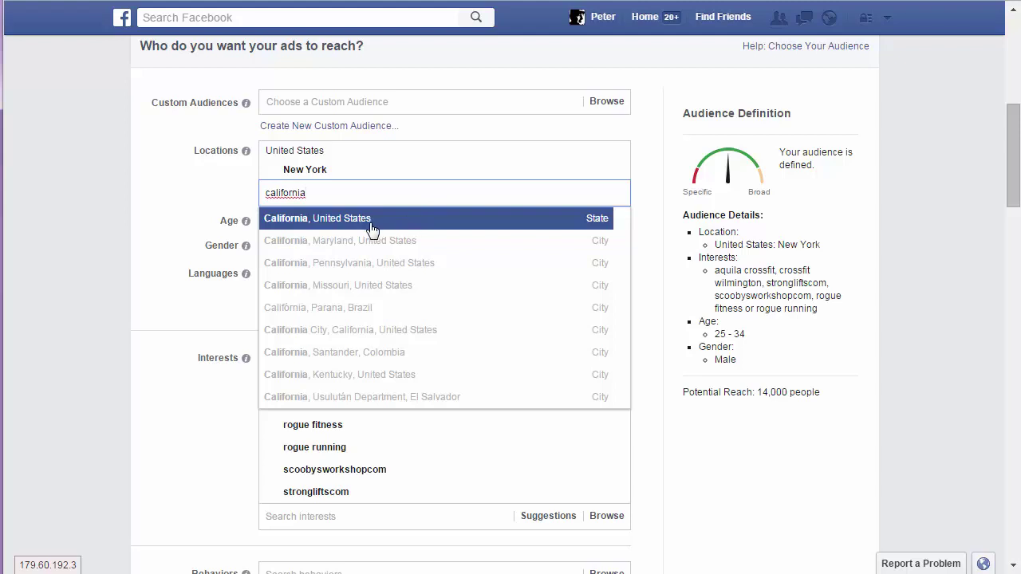
click(371, 228)
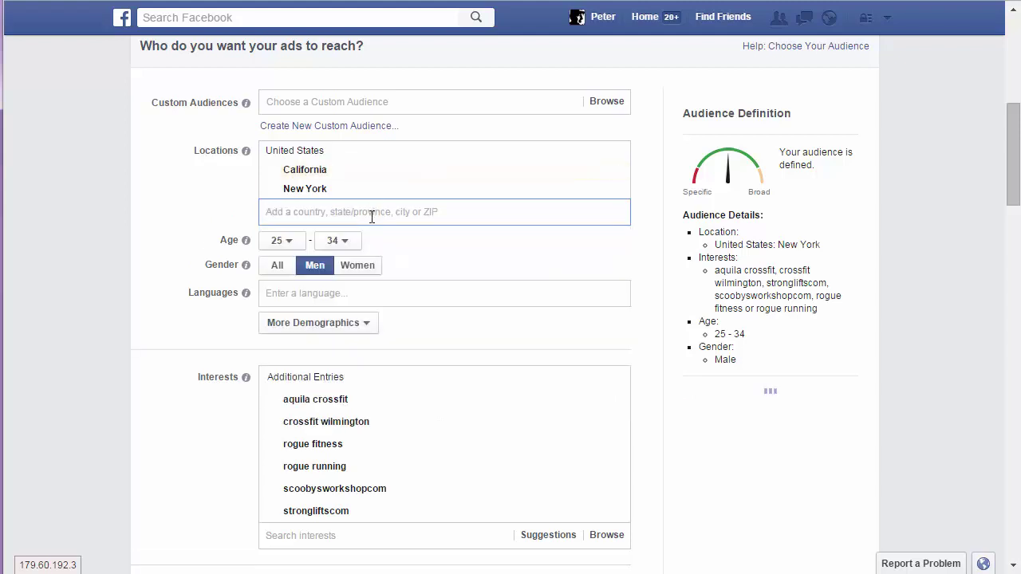
text(texas)
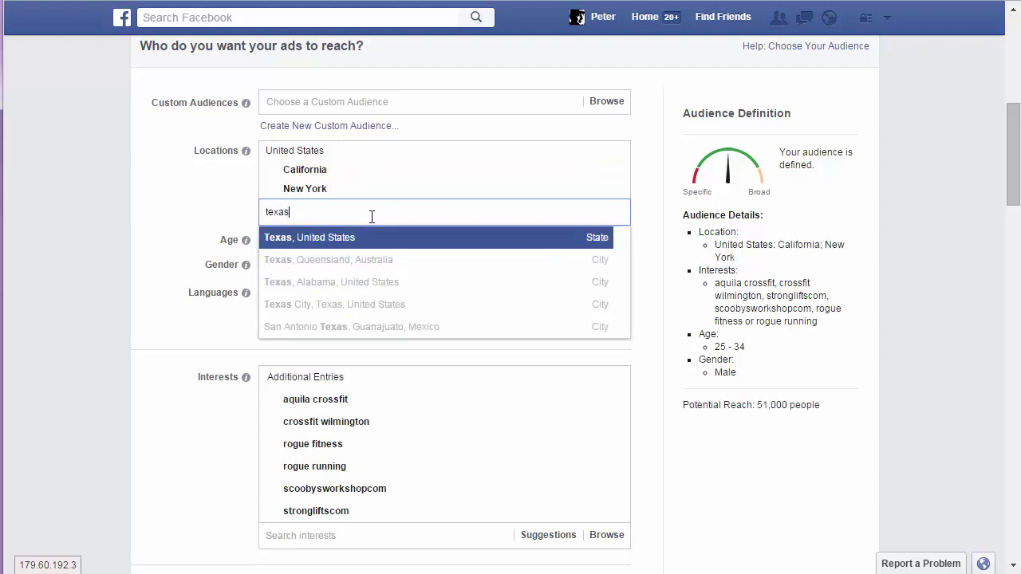
click(383, 243)
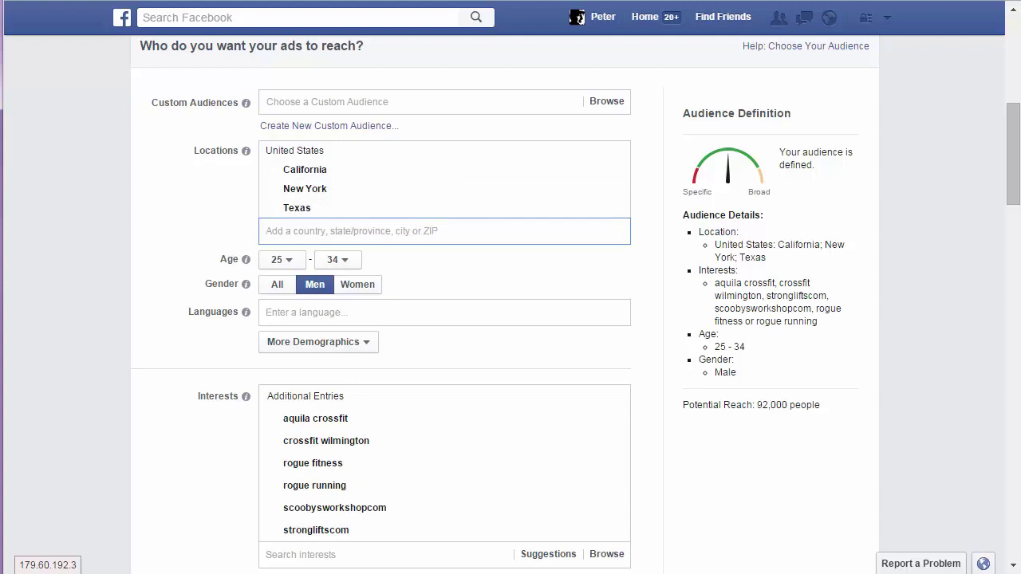
Switch to AudienceSPY's Target Engine results listing the United States crossfit pages
key(ctrl+Tab)
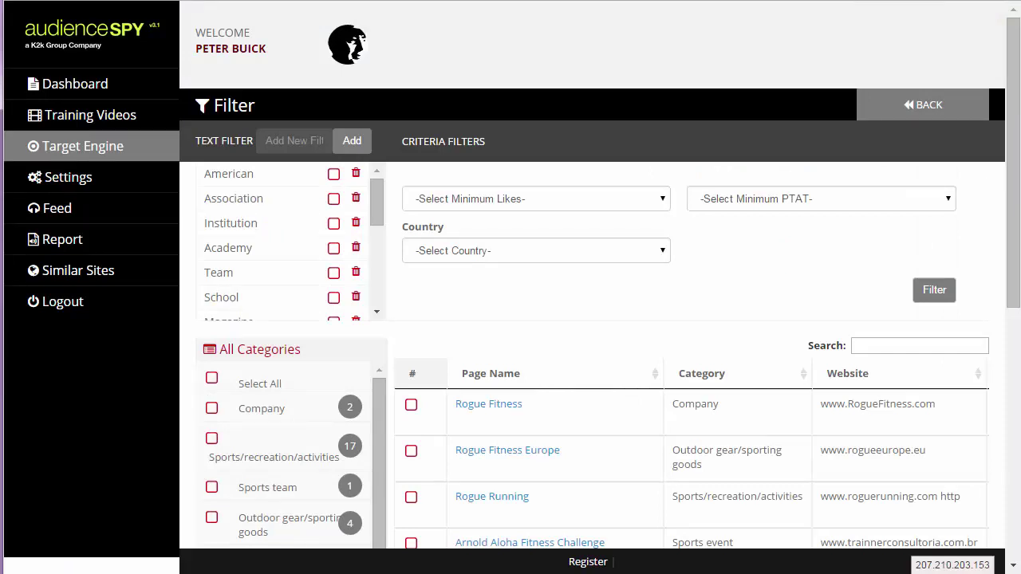
key(ctrl+Tab)
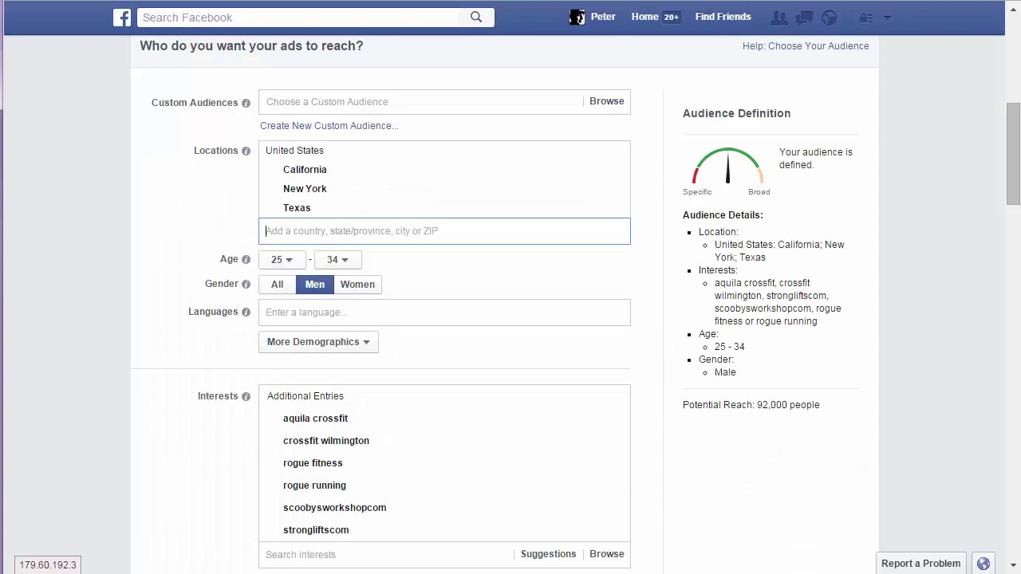
key(ctrl+Tab)
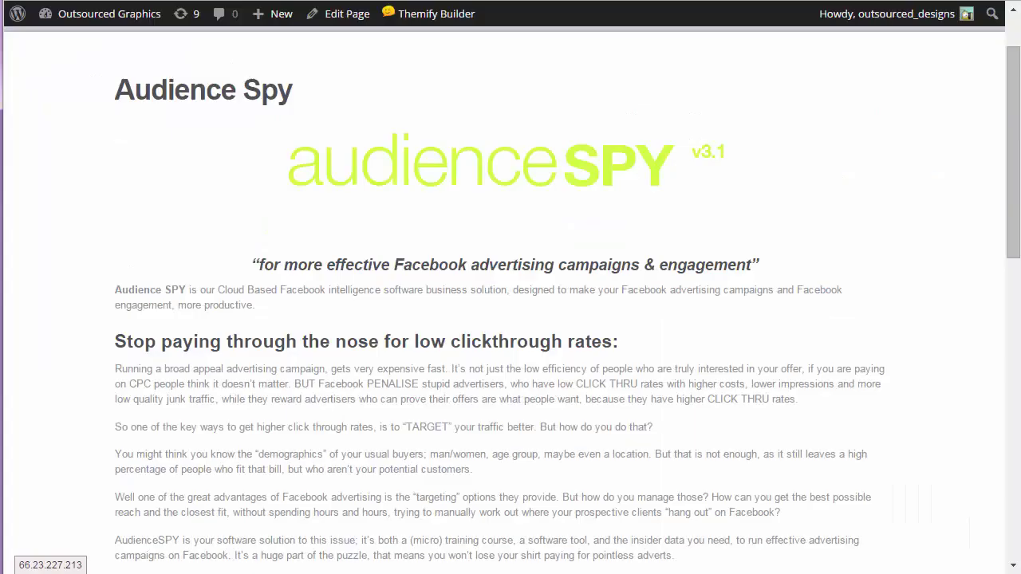
key(ctrl+Tab)
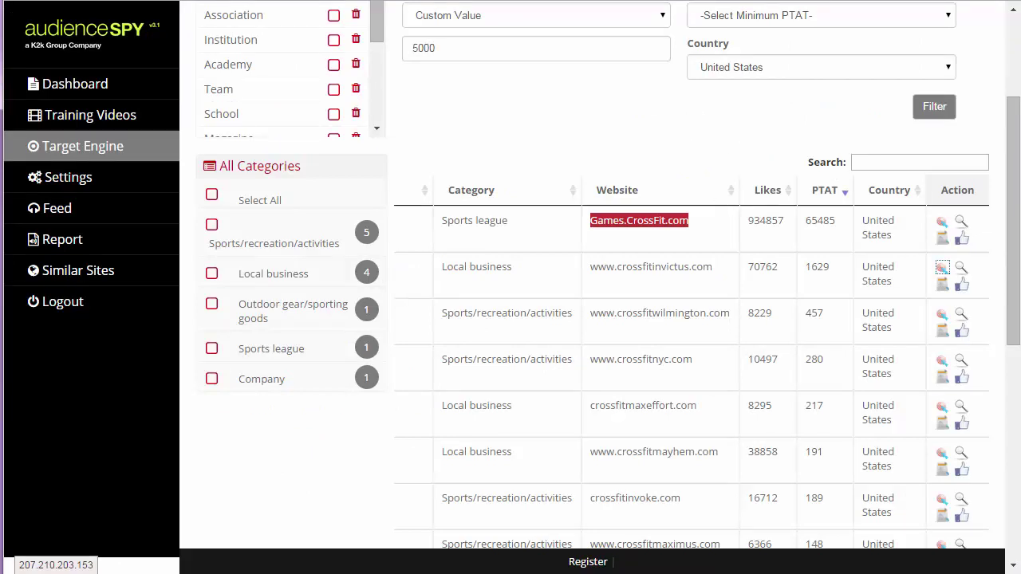
Switch to Facebook Audience Insights and examine the audience's frequency of activities and device users
key(ctrl+Tab)
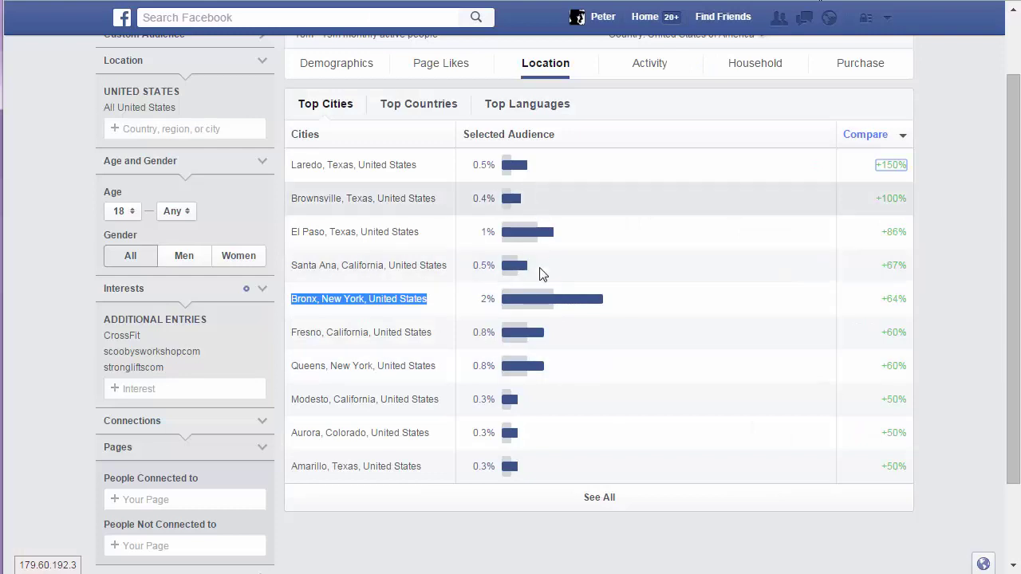
click(649, 64)
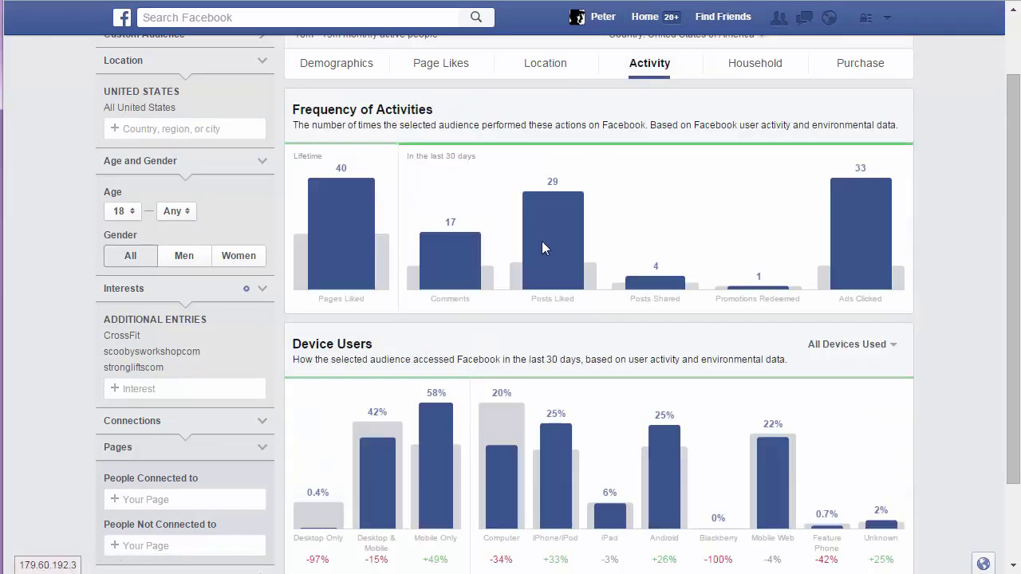
mouse_move(557, 272)
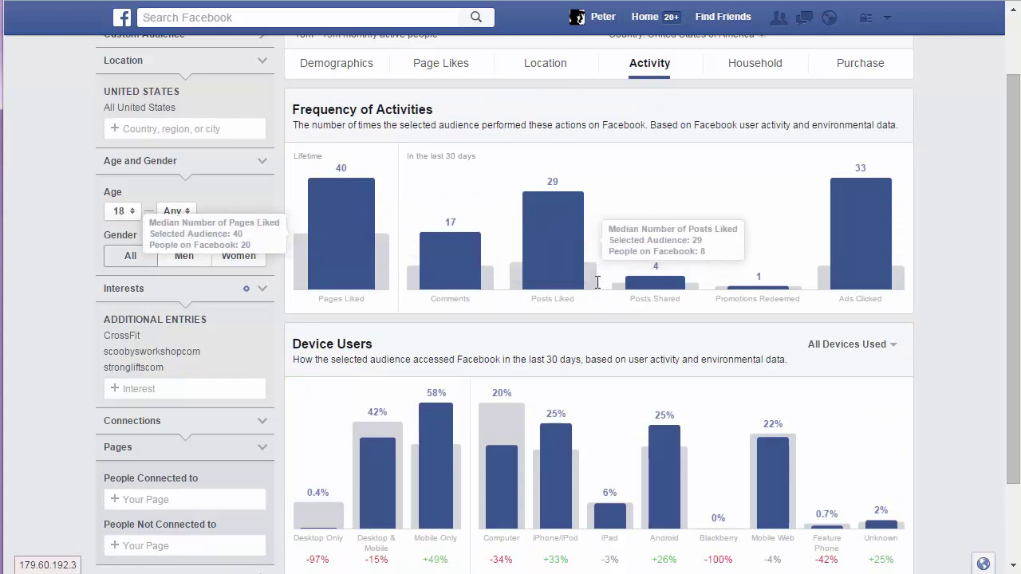
scroll(565, 296, down, 2)
mouse_move(370, 320)
mouse_move(538, 375)
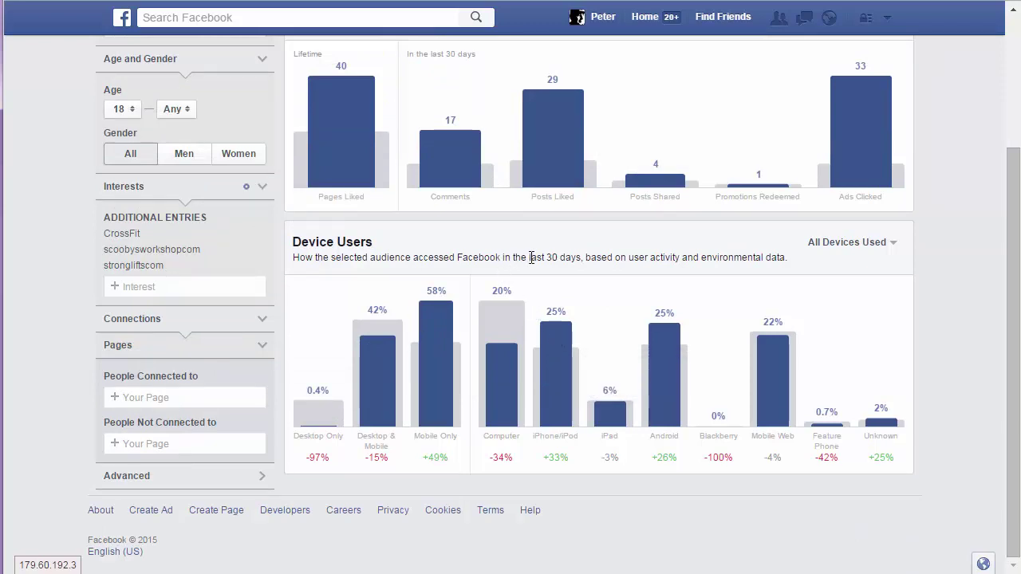
mouse_move(659, 324)
mouse_move(425, 349)
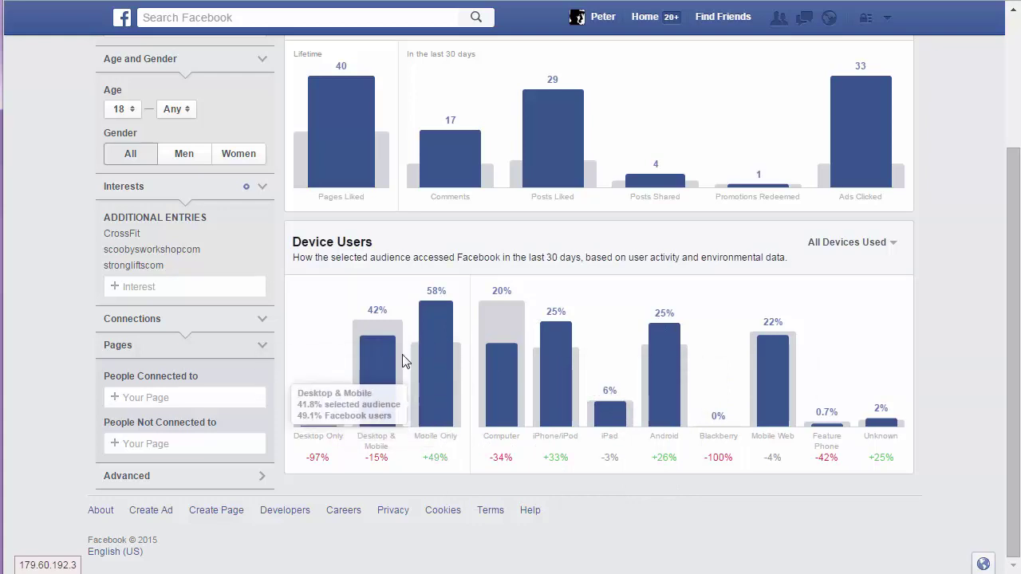
mouse_move(374, 410)
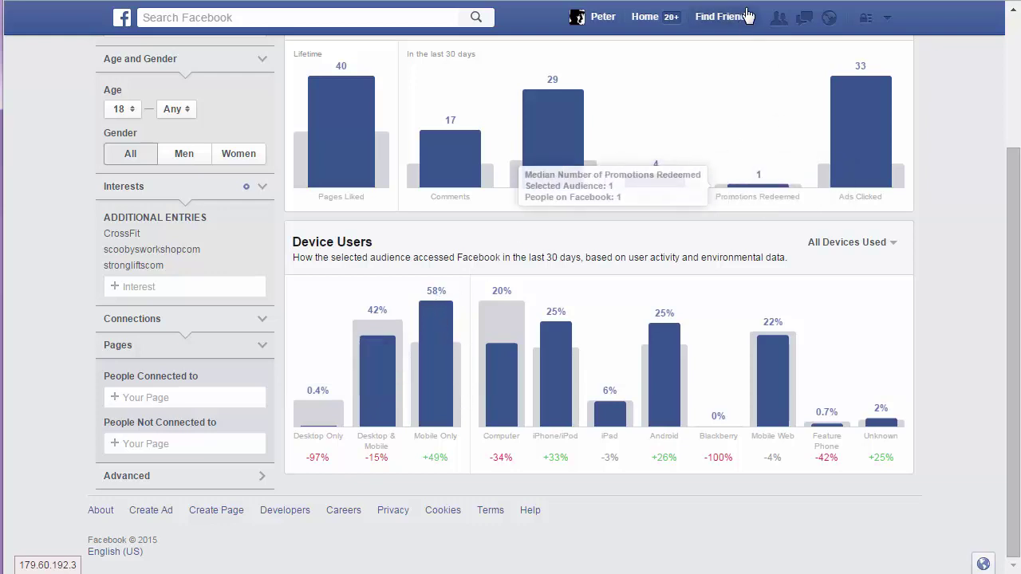
Examine the audience's household data, retail spending and online purchases
scroll(785, 173, up, 2)
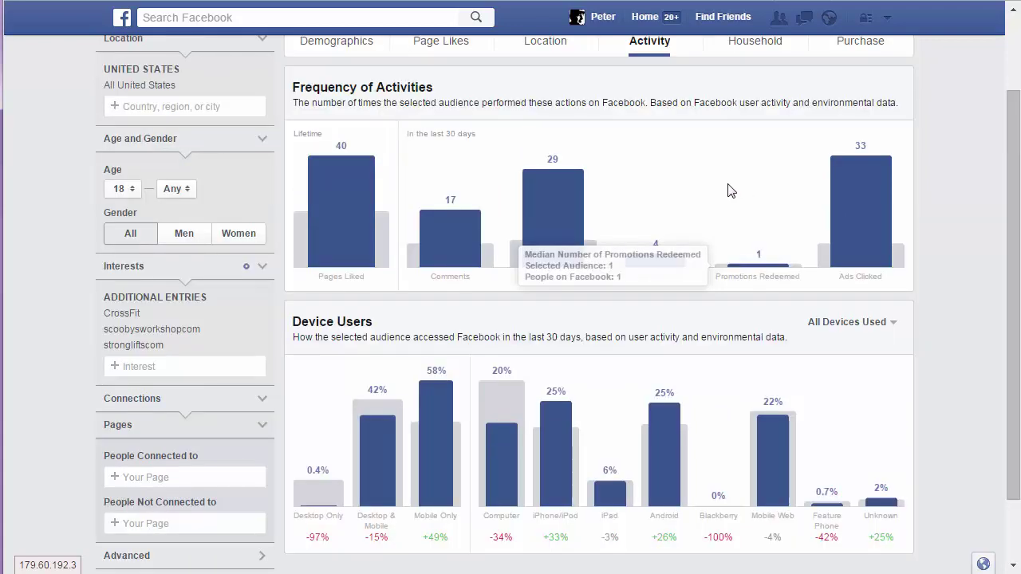
click(750, 130)
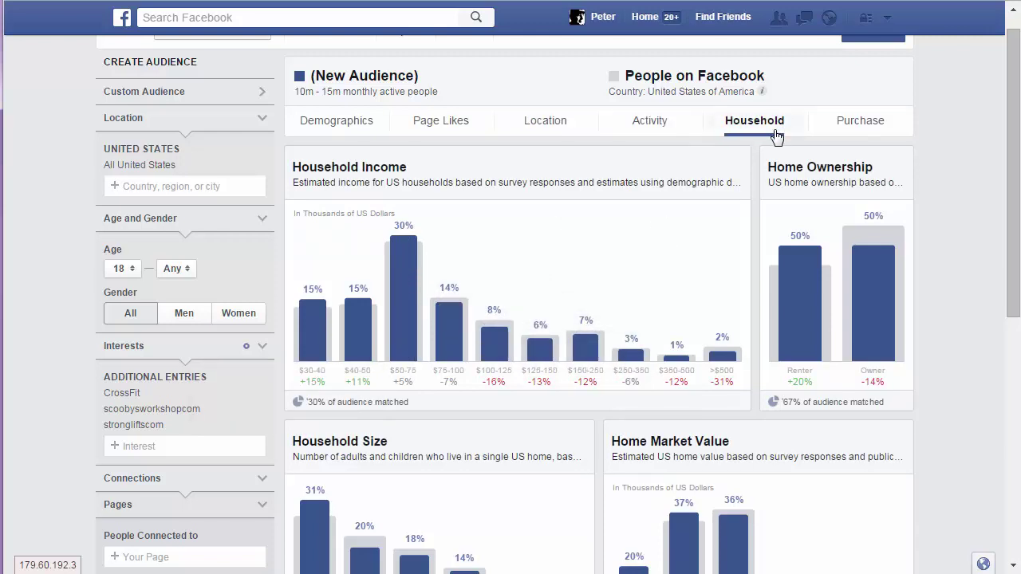
click(855, 124)
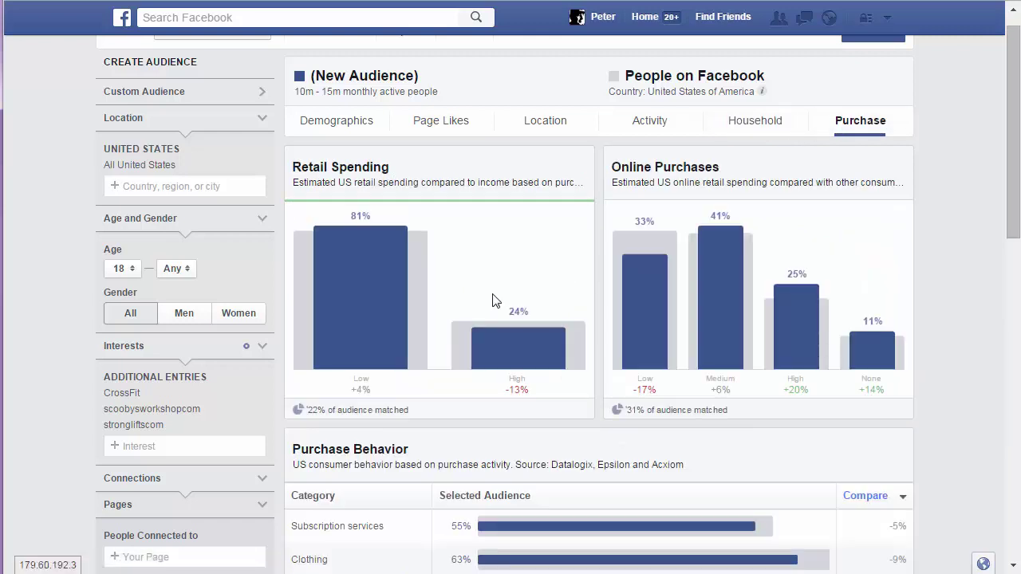
mouse_move(365, 303)
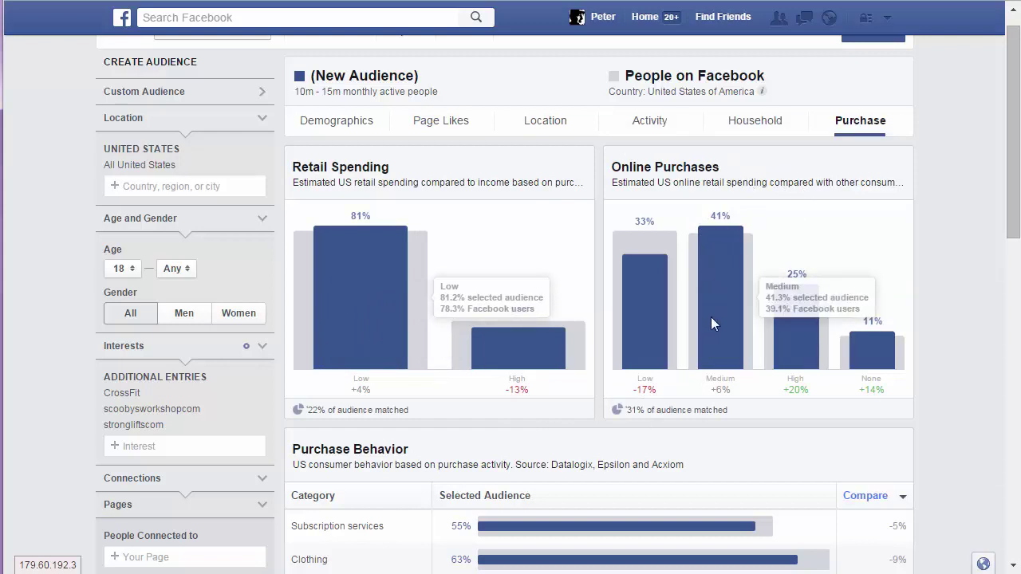
Examine the audience's purchase behavior and In Market For A Vehicle categories
scroll(711, 316, down, 4)
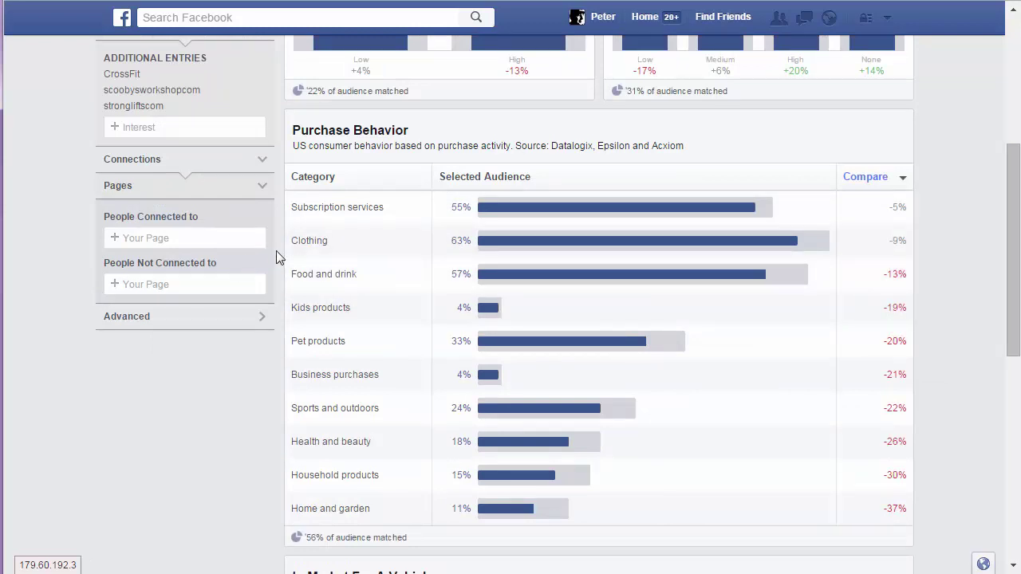
mouse_move(600, 289)
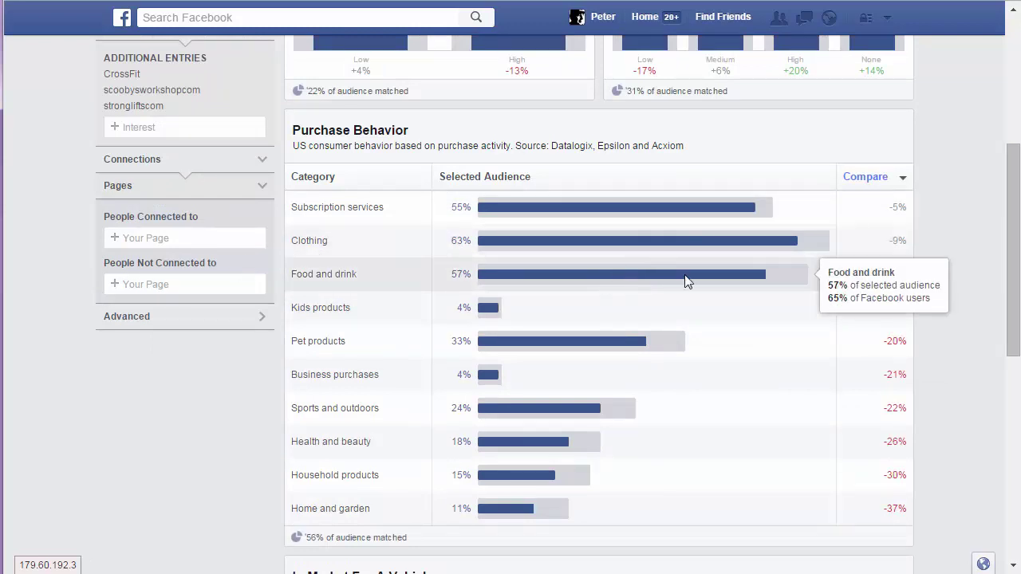
scroll(558, 365, down, 2)
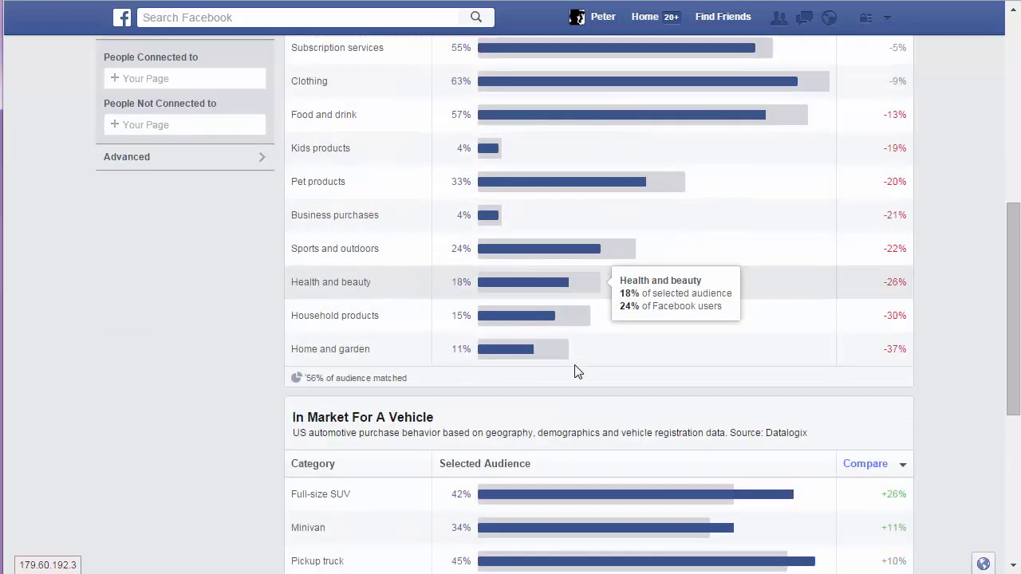
scroll(622, 365, up, 2)
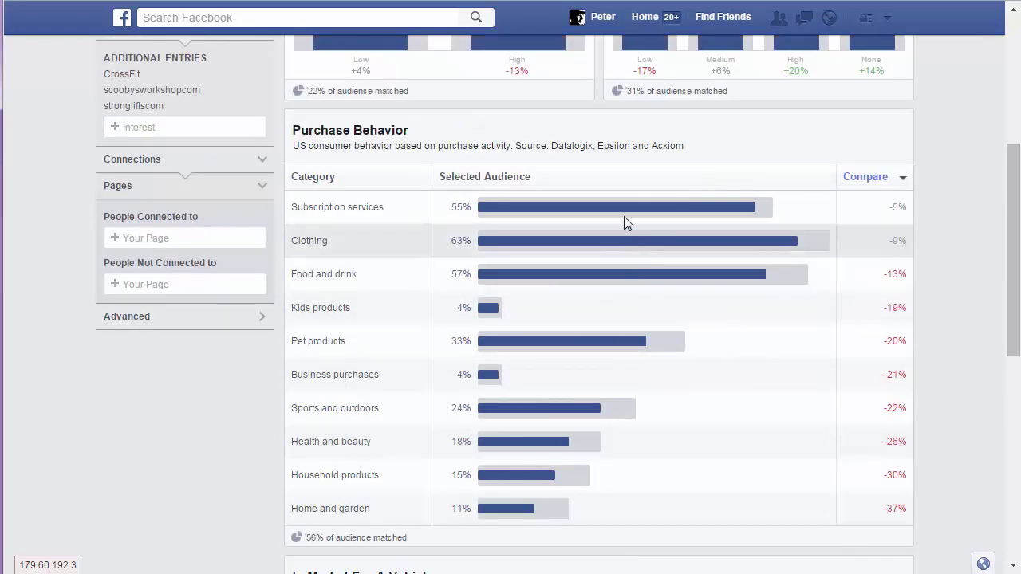
scroll(767, 308, down, 4)
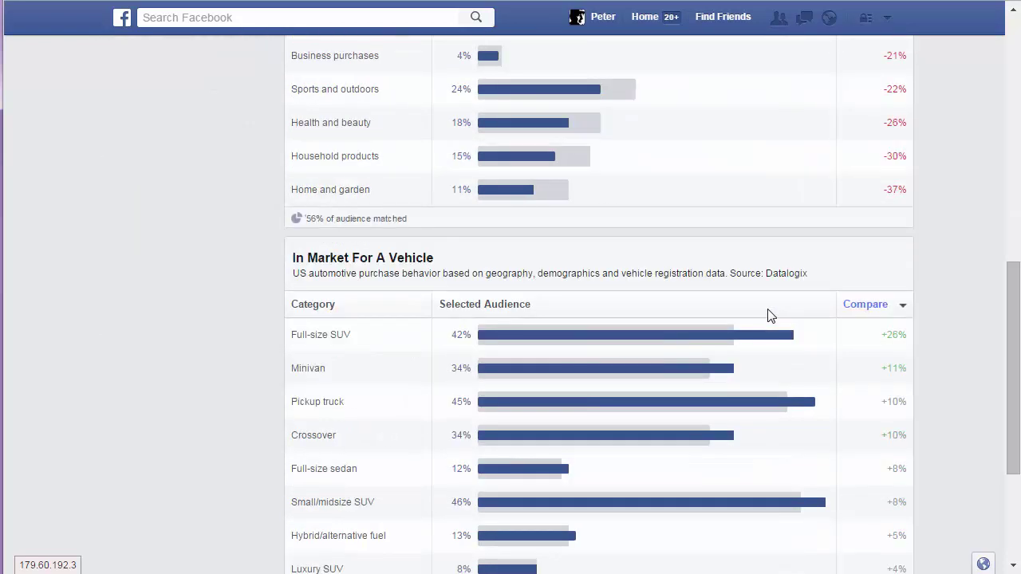
scroll(768, 309, down, 2)
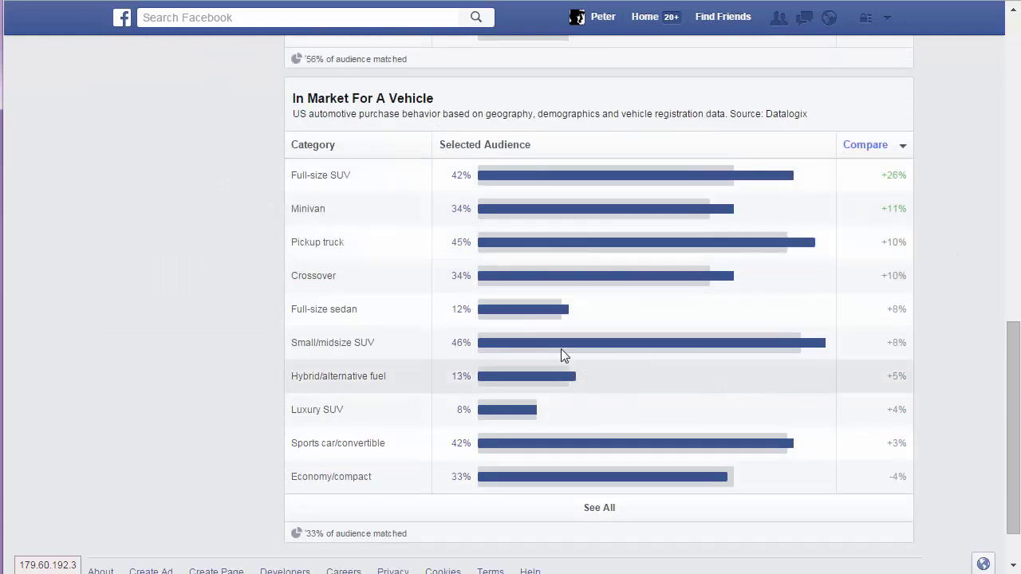
scroll(524, 356, down, 1)
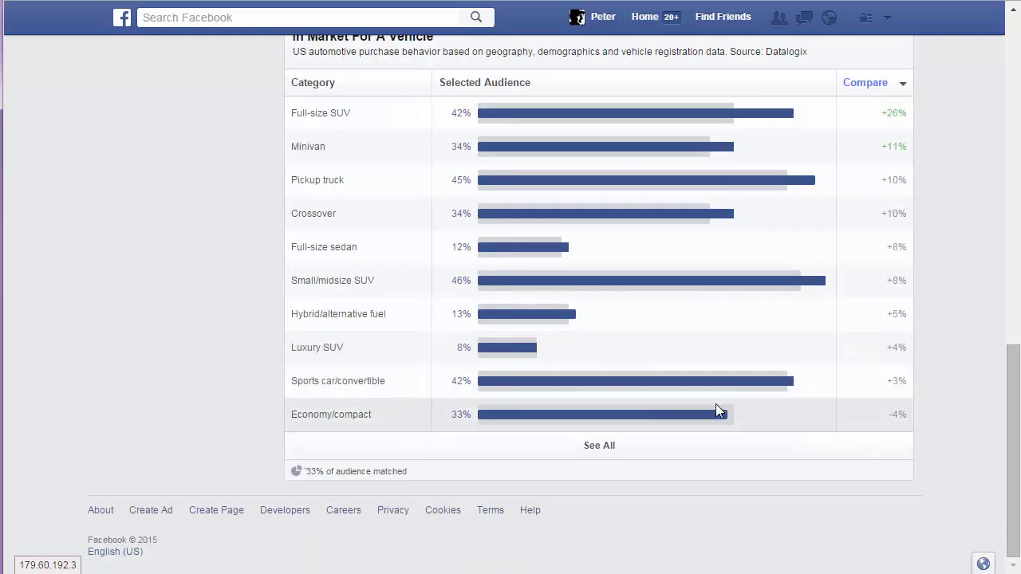
mouse_move(712, 404)
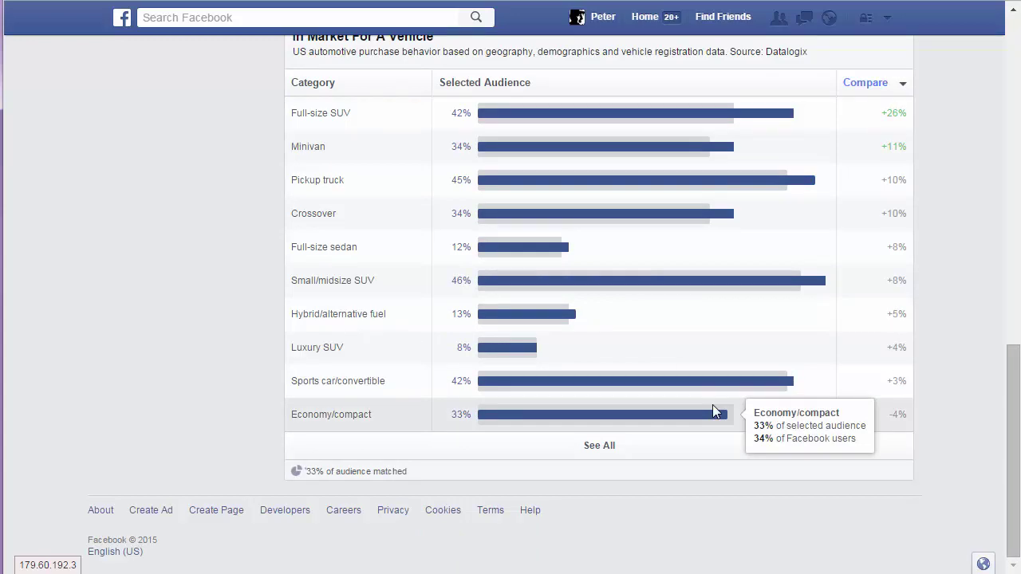
Bring up the audience's page likes and examine the top categories for related pages
scroll(702, 359, up, 10)
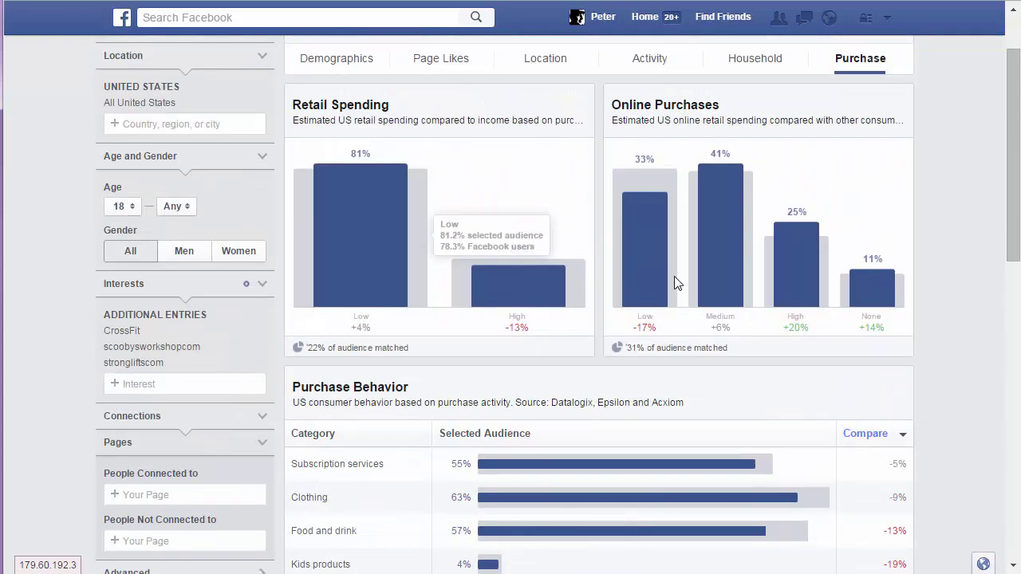
scroll(674, 283, up, 1)
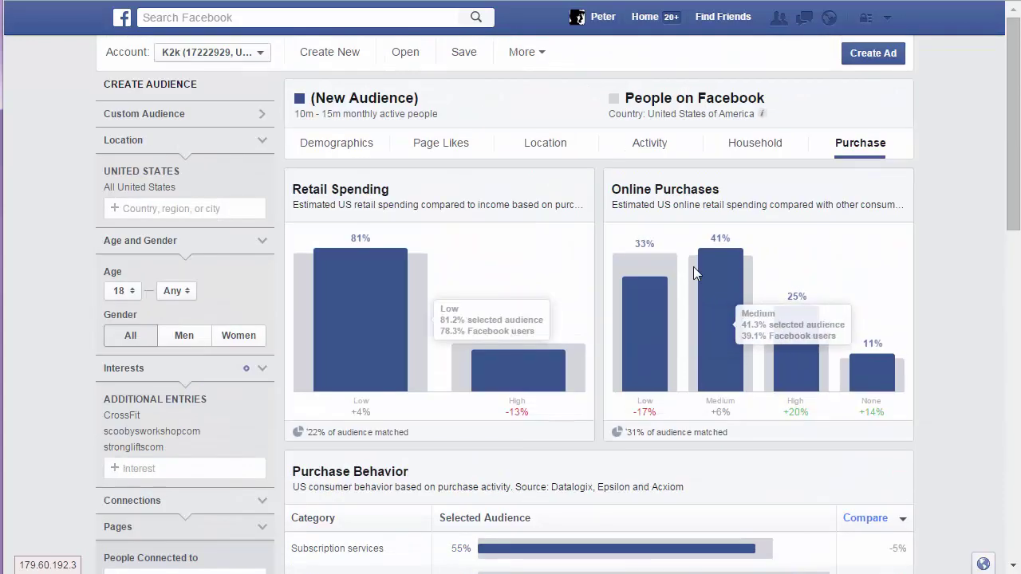
click(441, 143)
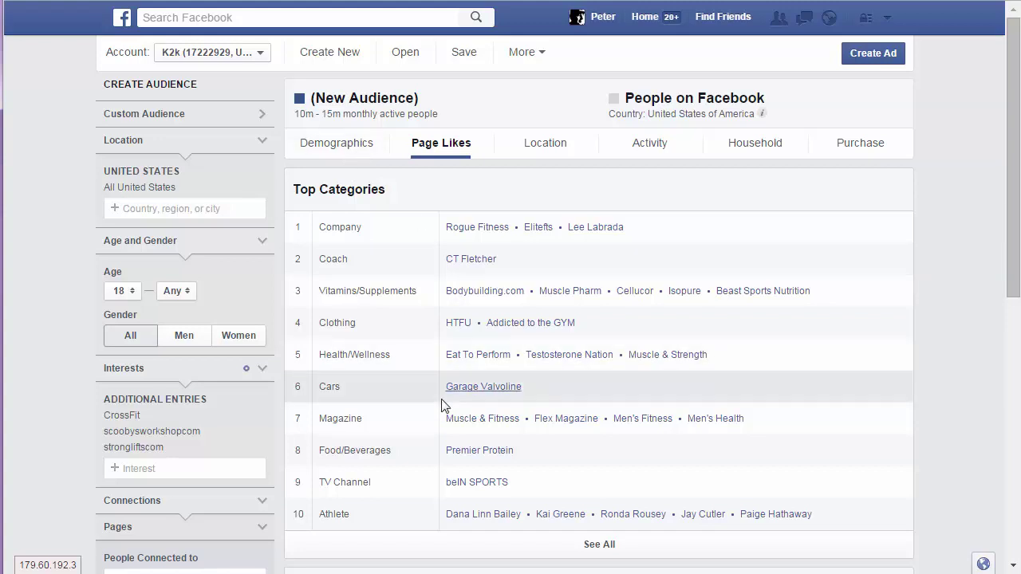
Switch to AudienceSPY and start a new Target Engine search with the keywords Dana Linn and Bailey Kai
click(338, 146)
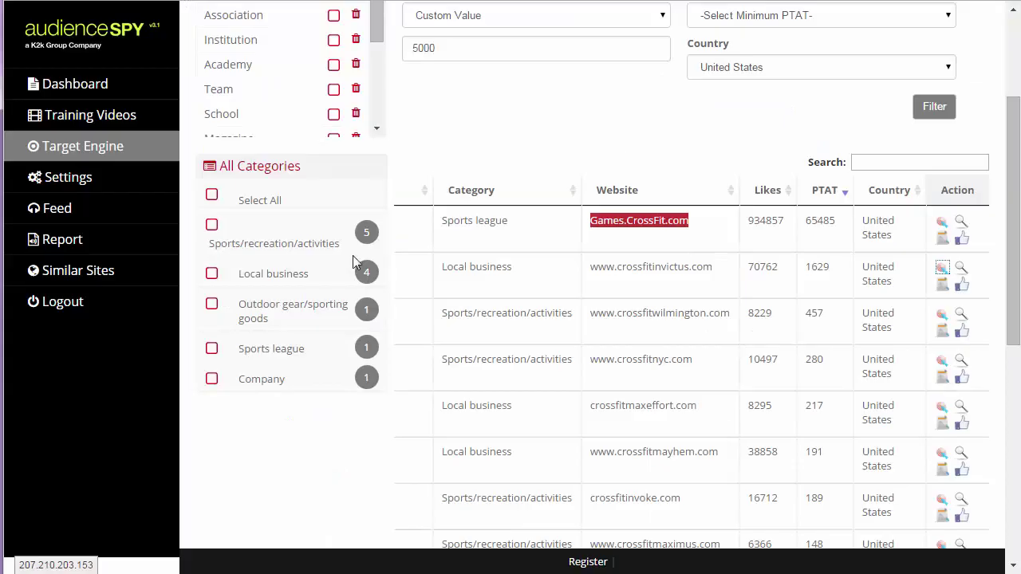
click(120, 148)
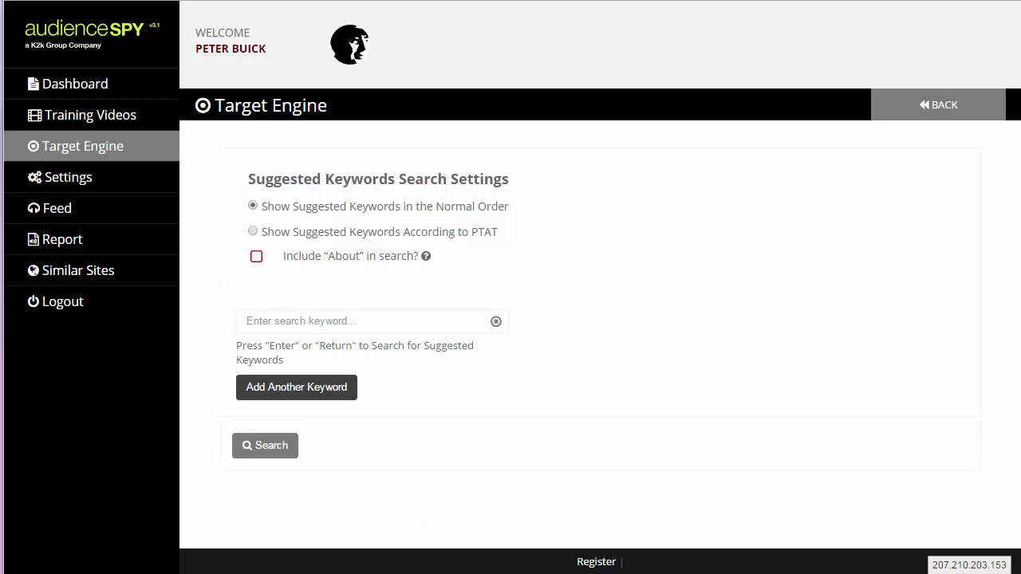
click(283, 322)
text(Dana Linn)
click(351, 388)
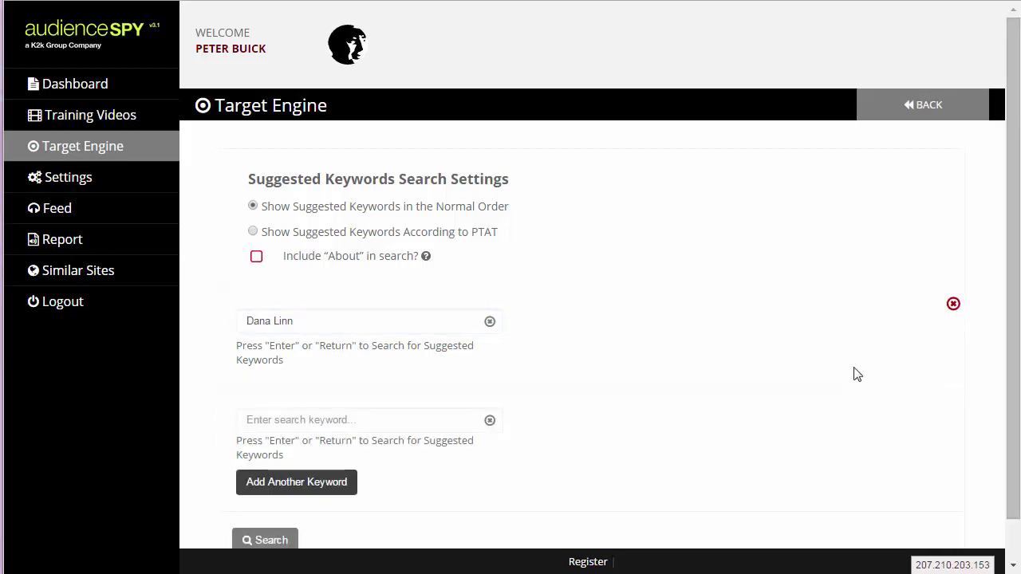
click(292, 421)
text(Bailey Kai)
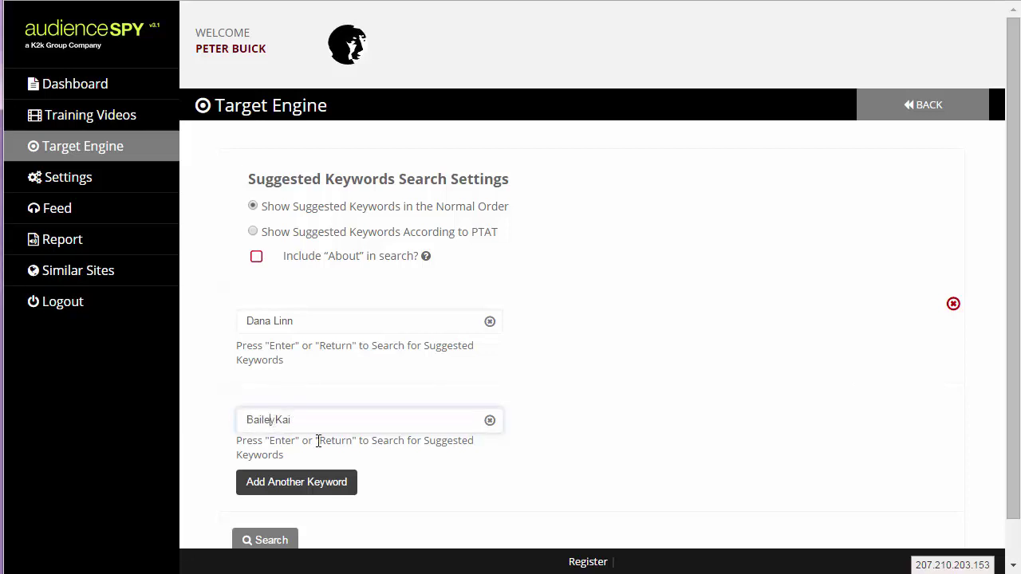
click(335, 482)
Add Muscle & Fitness and Flex Magazine as further keywords for the Target Engine search
scroll(540, 380, down, 2)
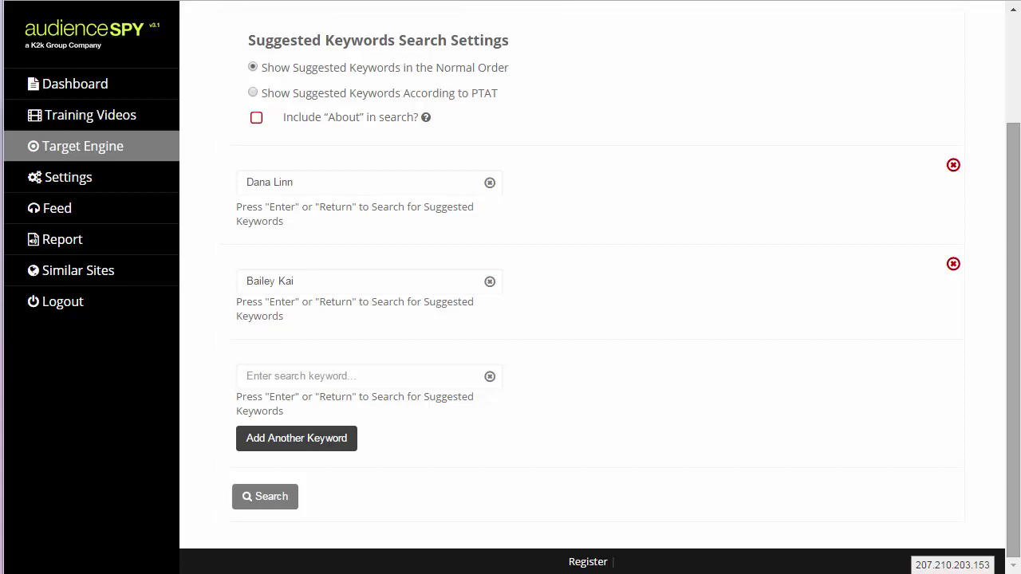
click(319, 377)
text(Muscle & Fitness)
click(335, 439)
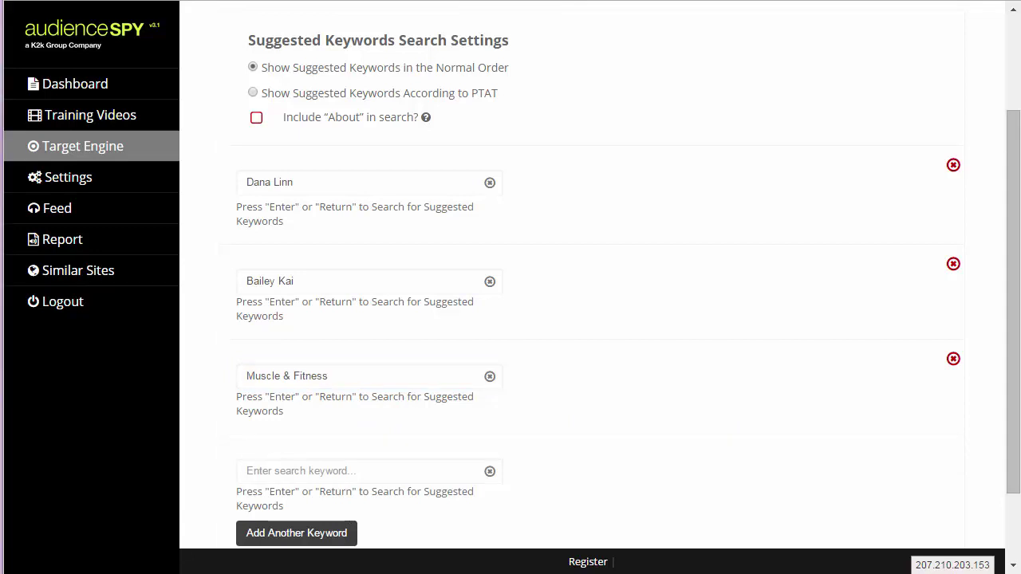
click(292, 470)
text(Flex Magazine)
scroll(326, 452, down, 1)
click(326, 451)
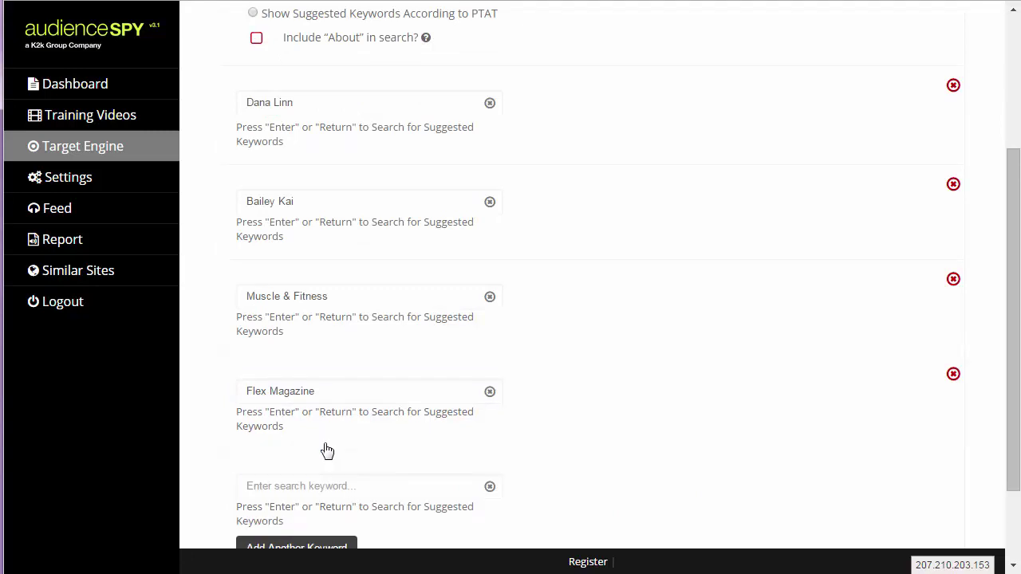
Add the keywords Muscle & Strength and CT Fletcher to the Target Engine search
scroll(688, 356, down, 2)
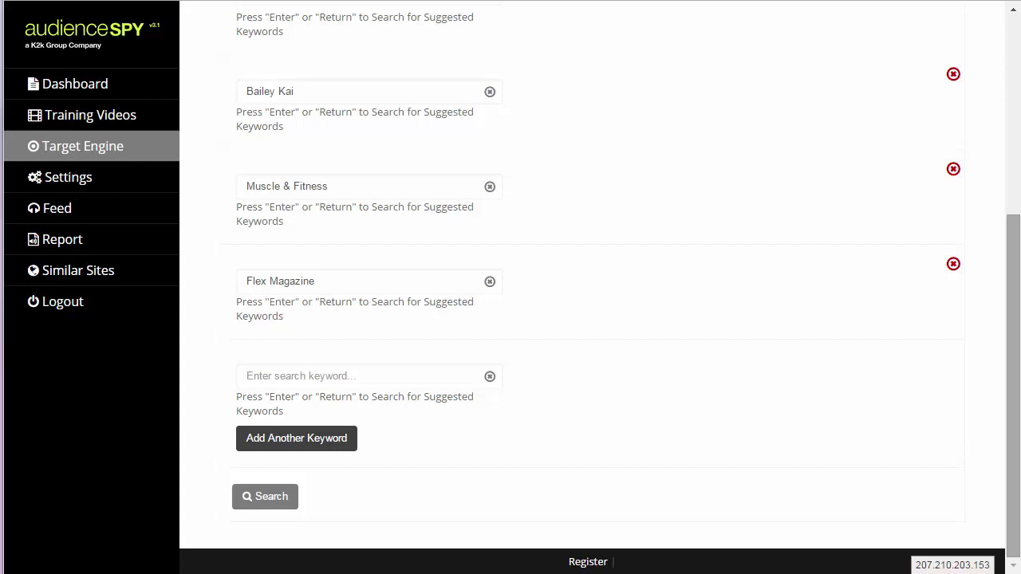
click(296, 379)
text(Muscle & Strength)
click(306, 447)
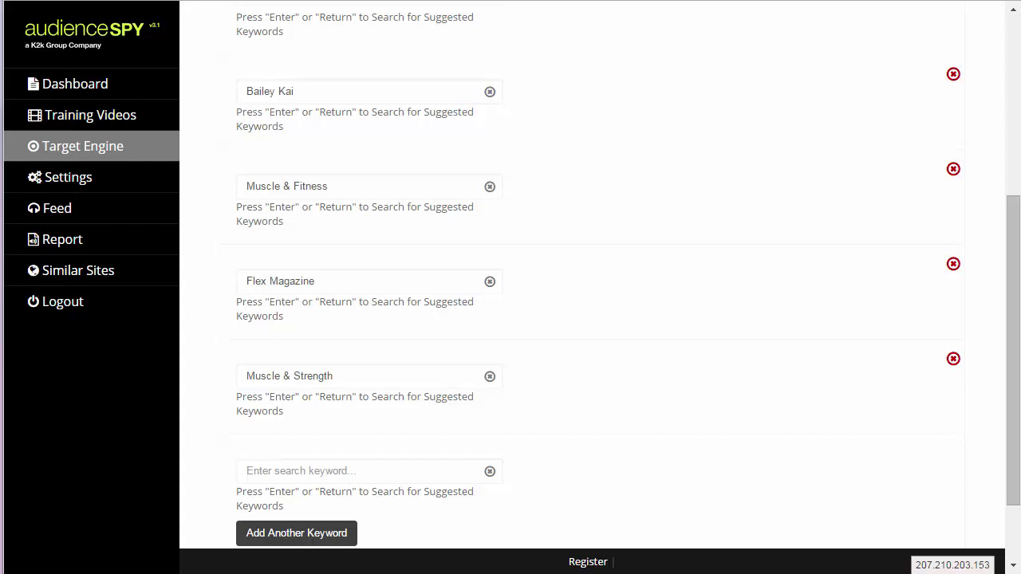
click(311, 473)
text(CT Fletcher)
scroll(369, 463, down, 1)
click(339, 443)
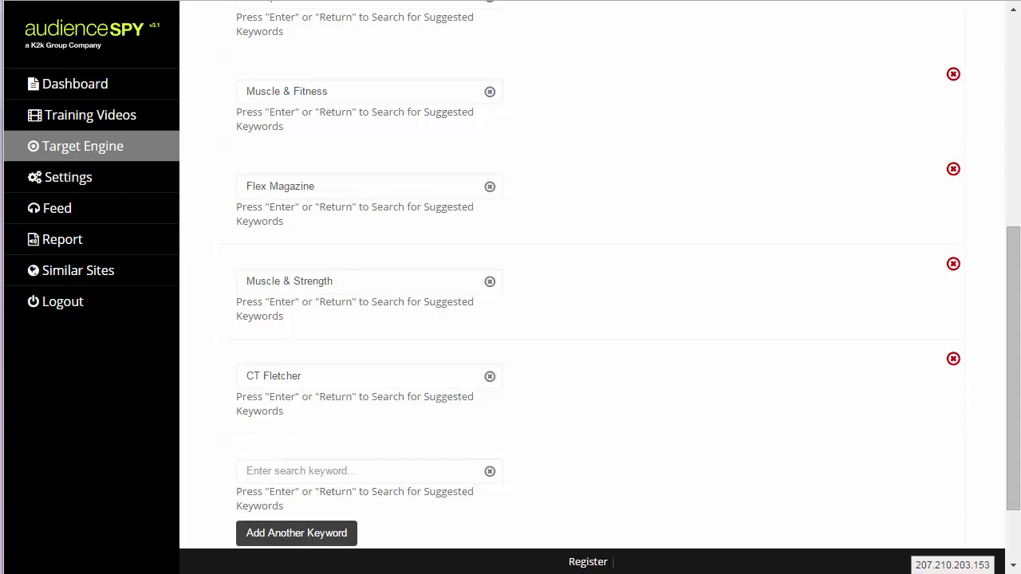
Add the keywords Elitefts and Lee Labrada, and run the Target Engine search
click(317, 478)
text(Elitefts)
scroll(342, 449, down, 1)
click(342, 450)
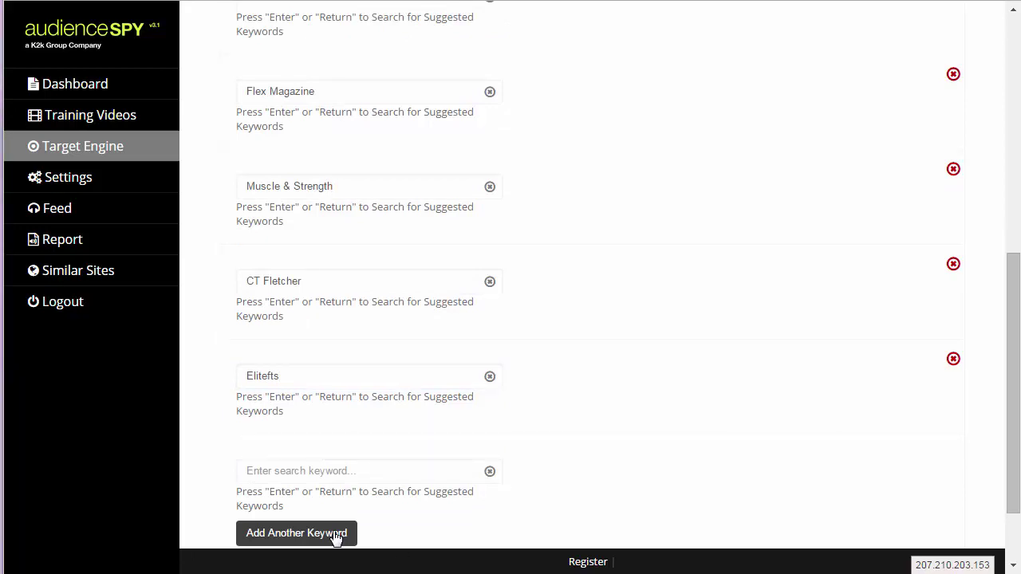
click(268, 477)
text(Lee Labrada)
click(292, 534)
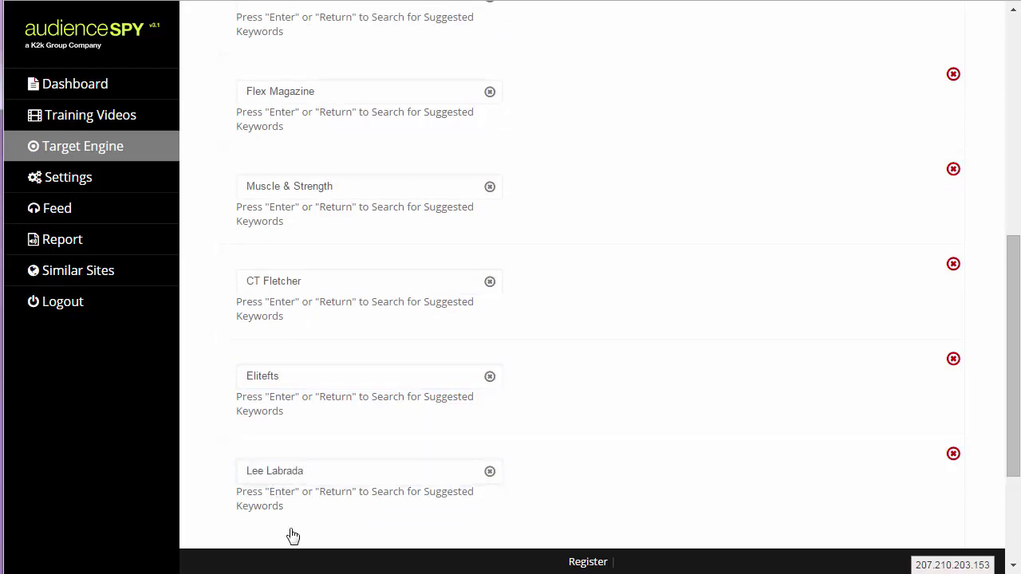
scroll(399, 447, down, 2)
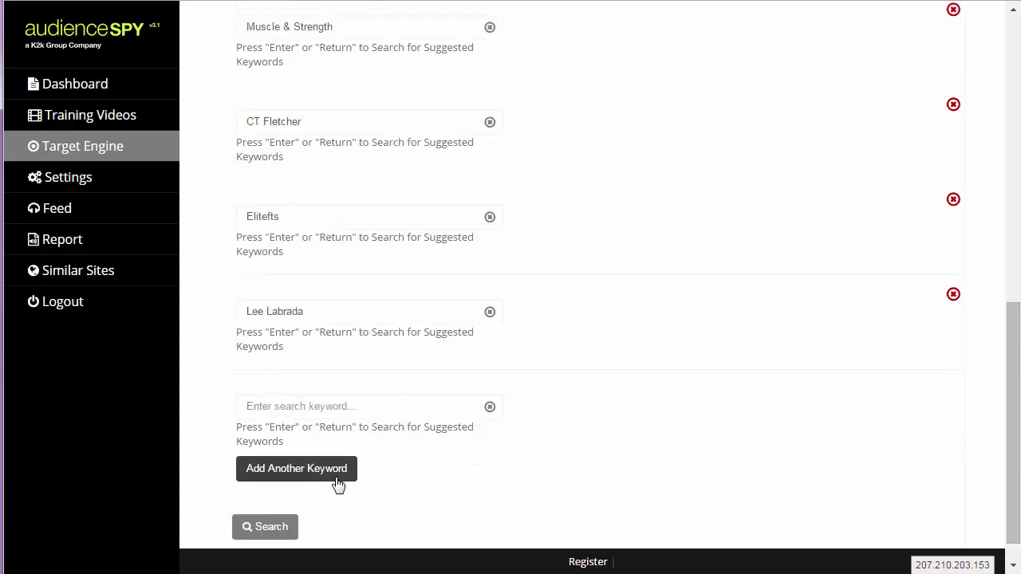
click(267, 530)
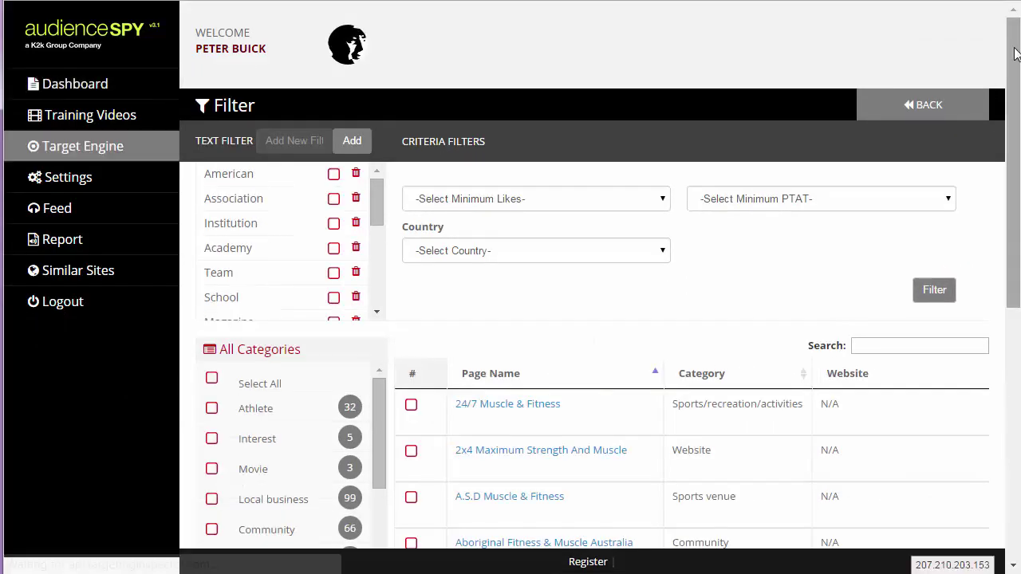
Sort the Target Engine results by PTAT in descending order
drag(1017, 53, 1018, 371)
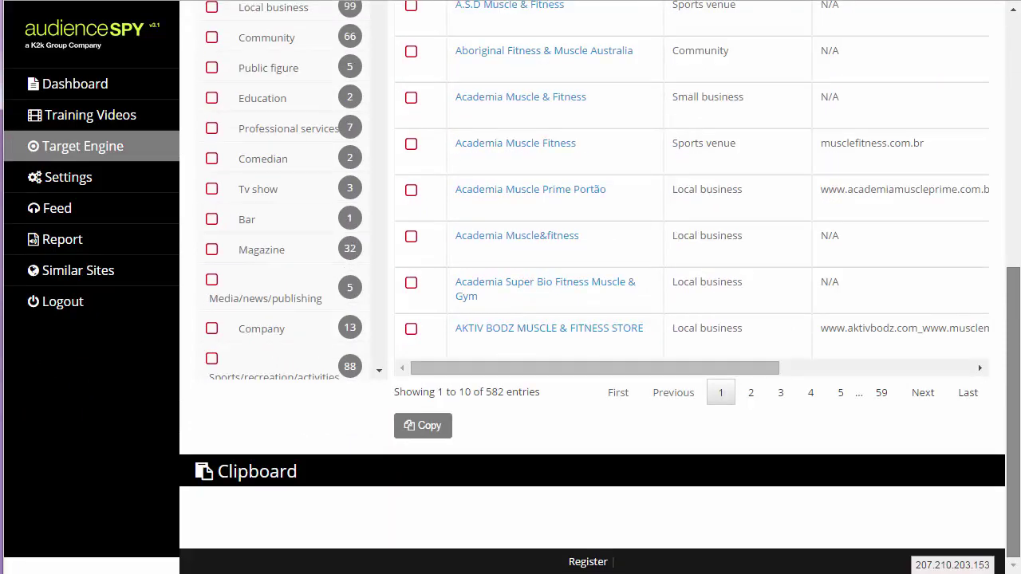
scroll(590, 287, up, 4)
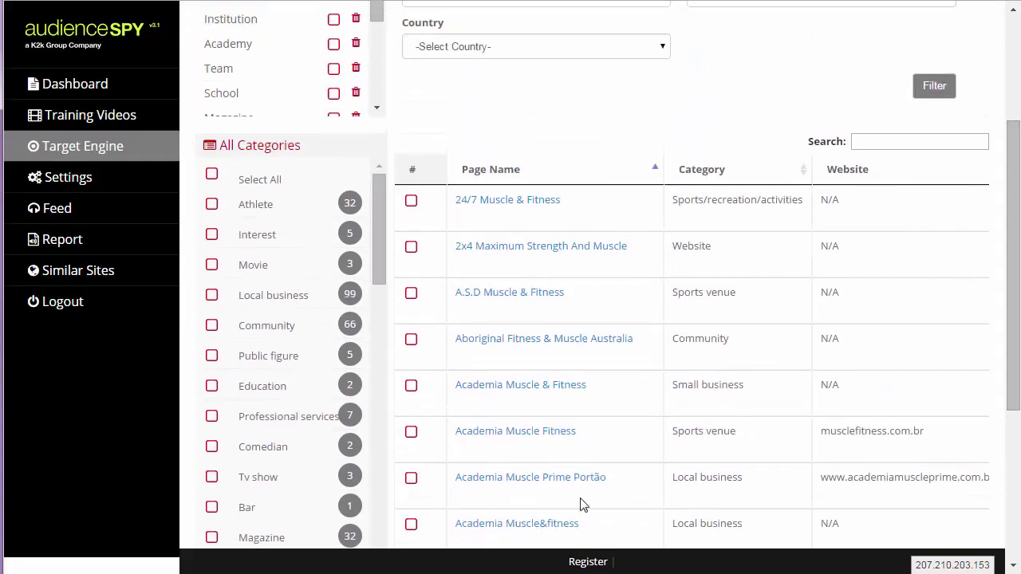
drag(1014, 291, 1019, 431)
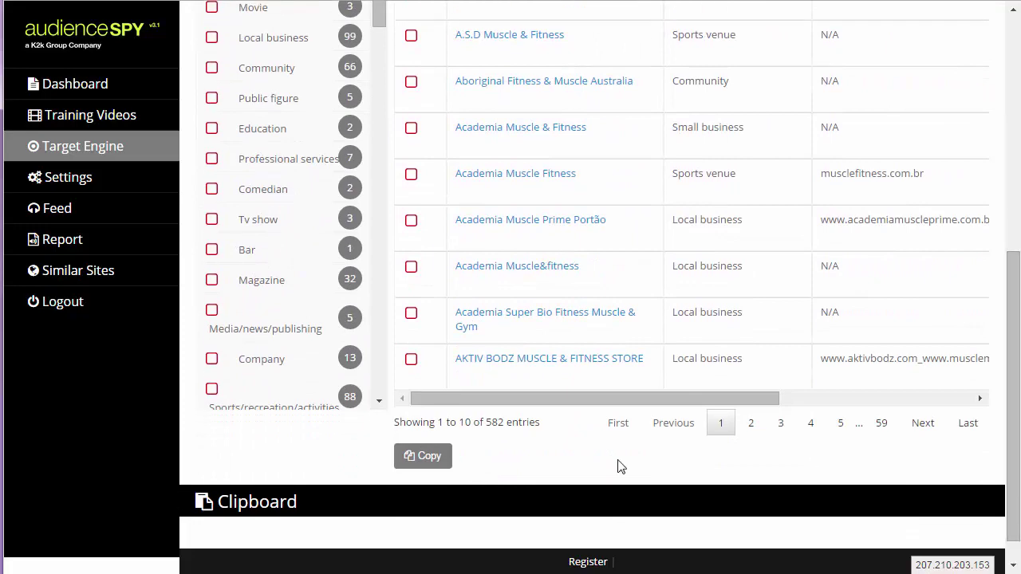
drag(636, 401, 1009, 281)
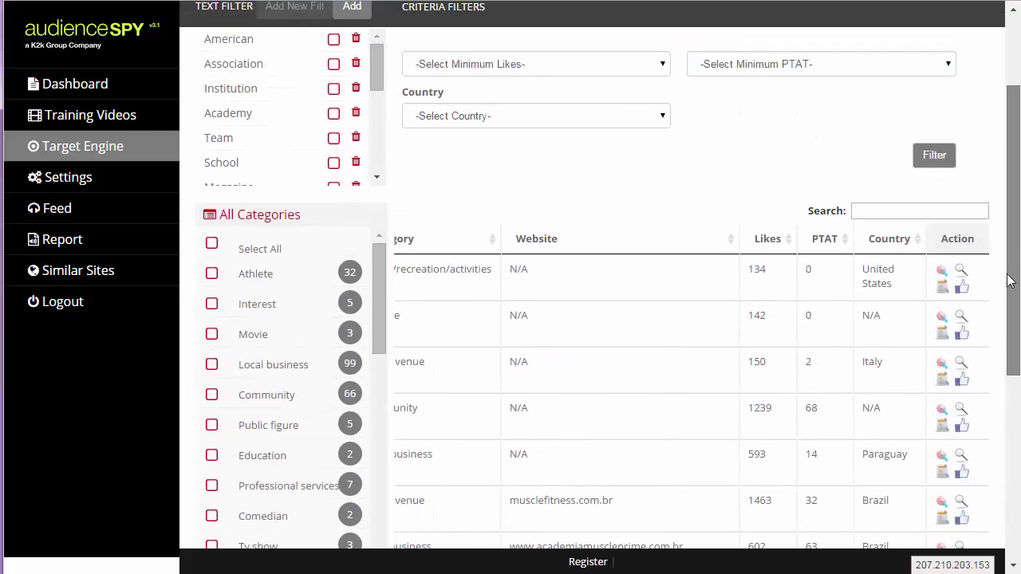
click(831, 241)
click(831, 241)
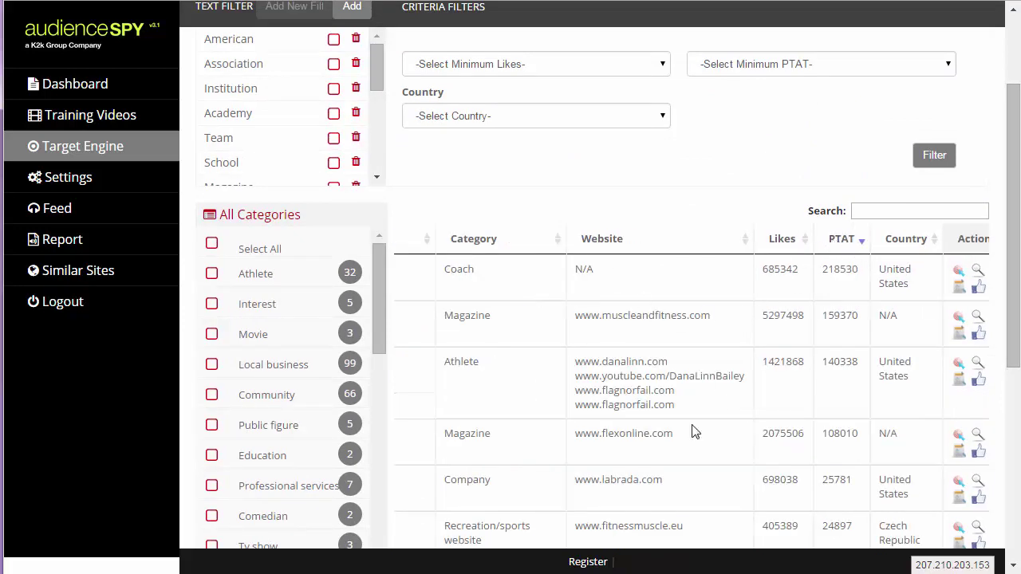
Examine the sorted pages, comparing their names, categories, websites, likes, PTAT and countries
scroll(830, 295, down, 3)
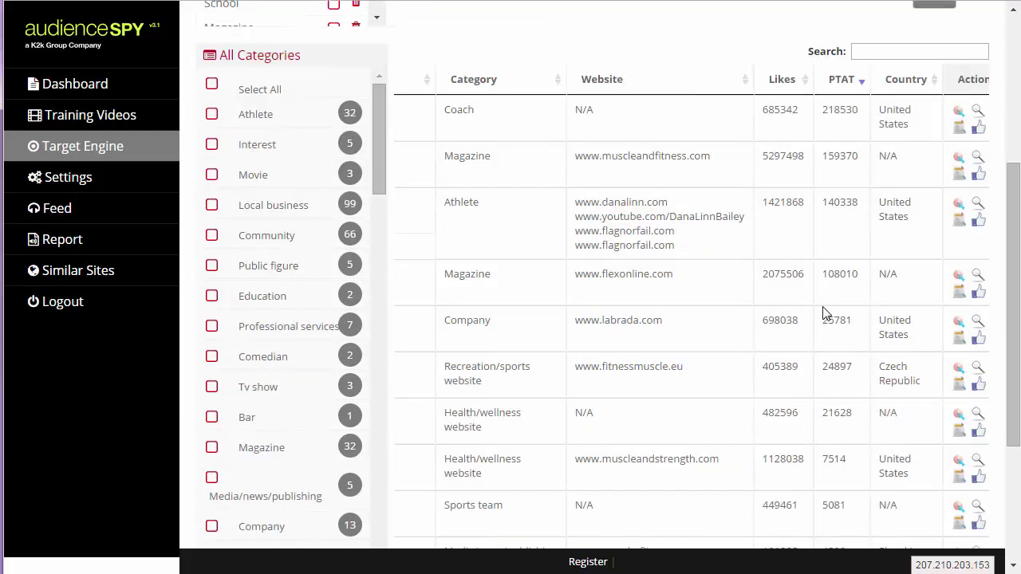
drag(747, 510, 594, 510)
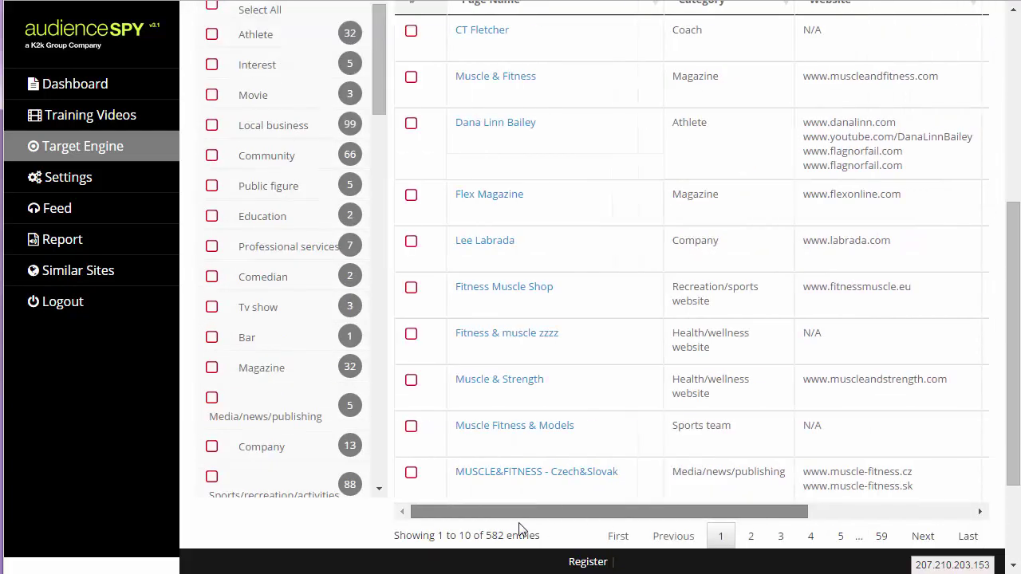
scroll(619, 129, up, 1)
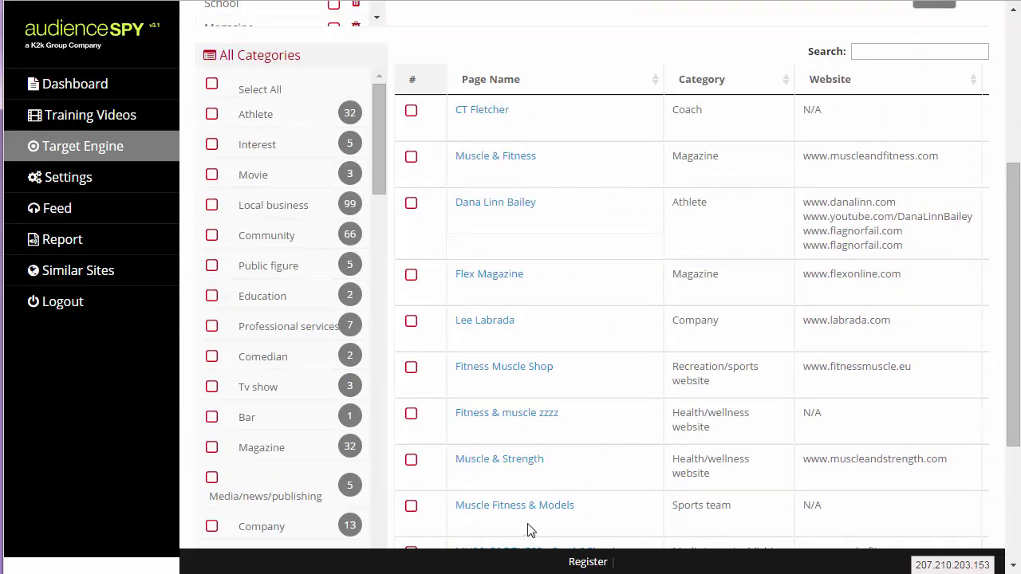
scroll(645, 441, down, 1)
drag(603, 511, 767, 510)
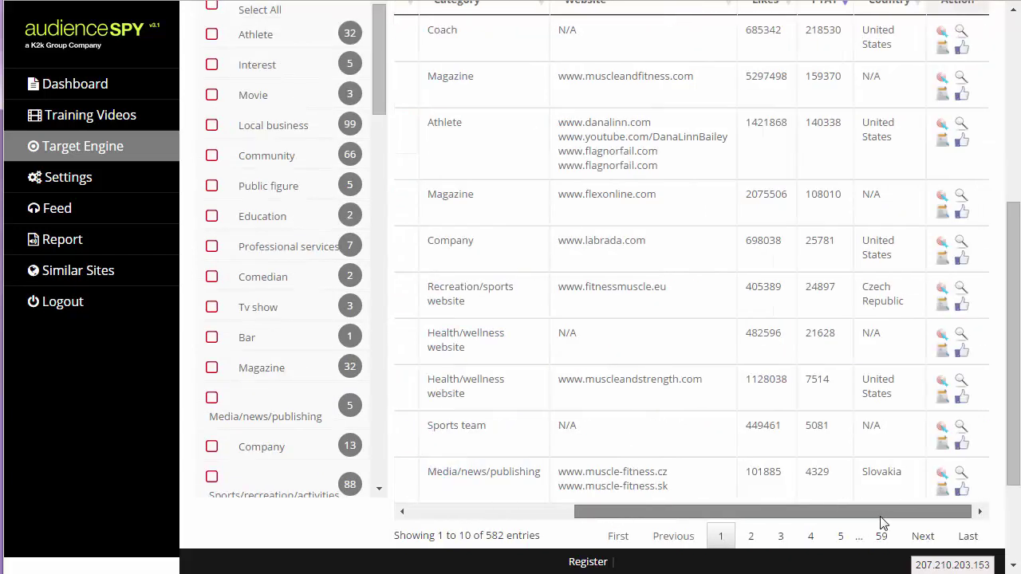
scroll(826, 229, up, 2)
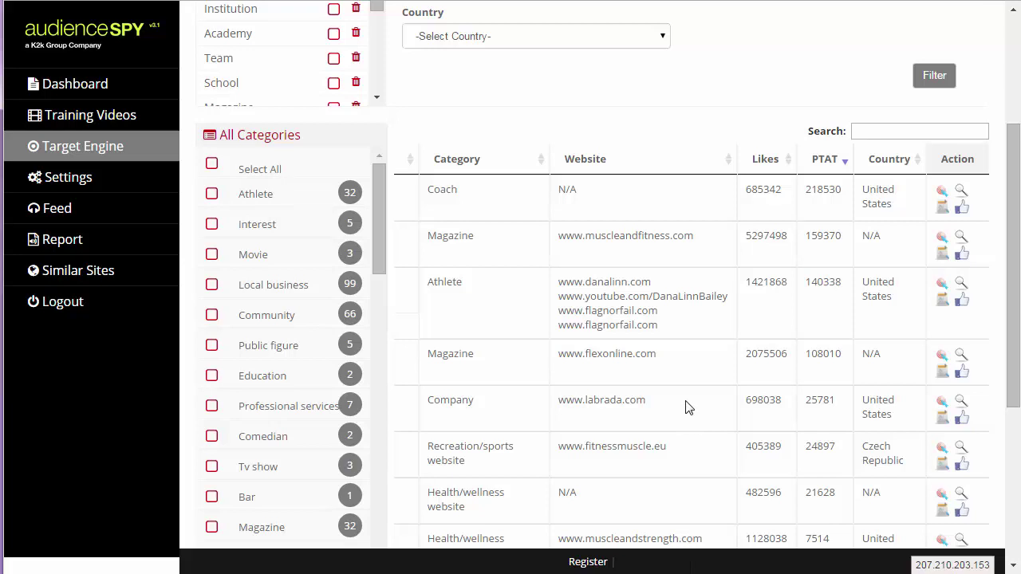
drag(836, 541, 806, 540)
click(798, 379)
scroll(884, 446, down, 2)
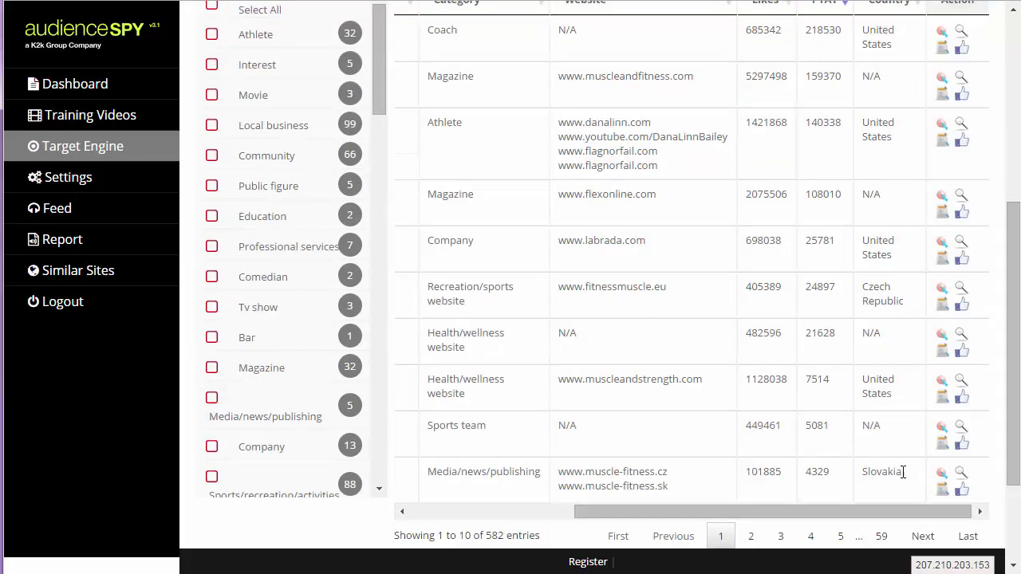
drag(899, 438, 451, 297)
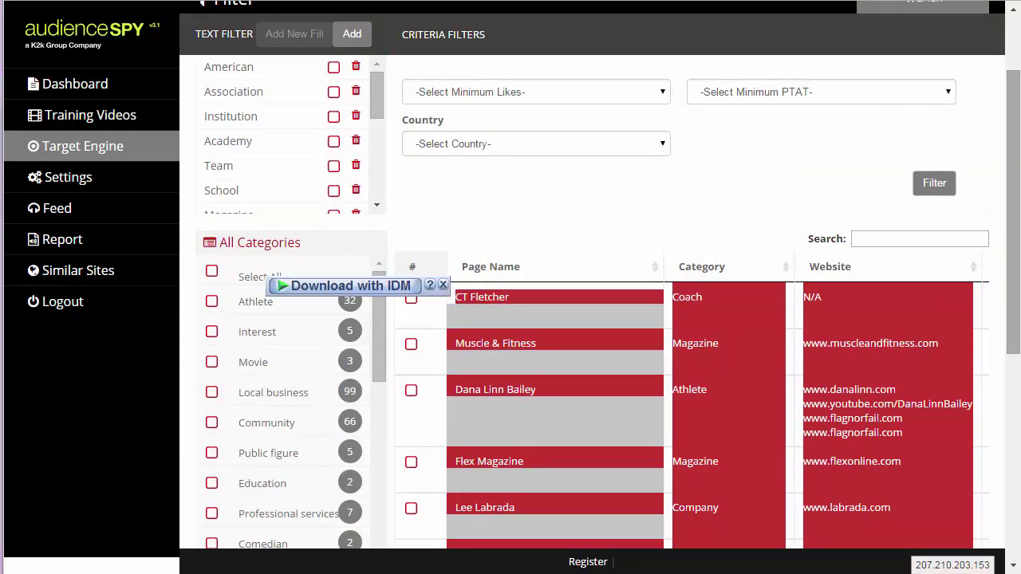
click(657, 218)
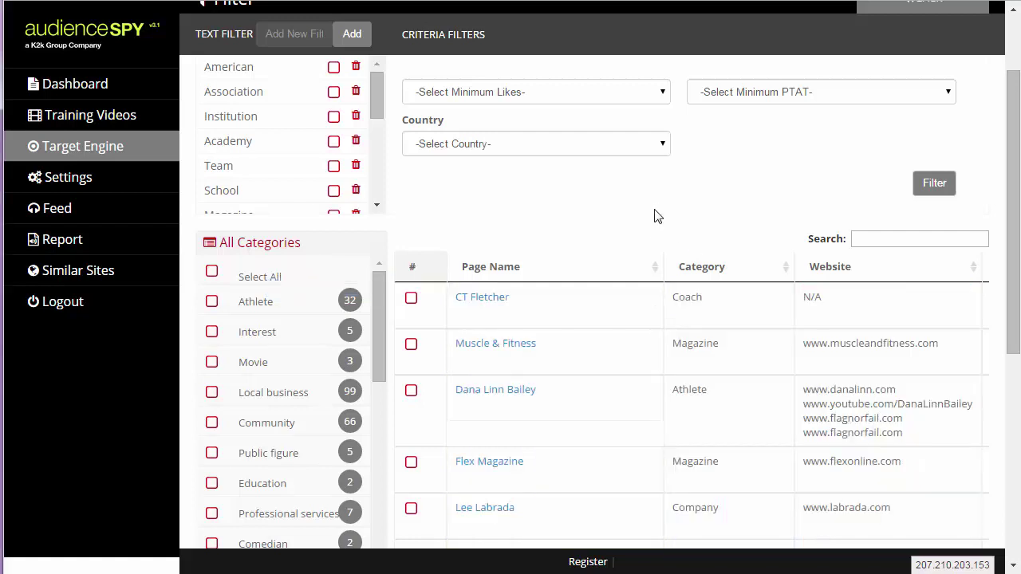
Select CT Fletcher, Muscle & Fitness, Dana Linn Bailey, Flex Magazine, Lee Labrada and Fitness Muscle Shop, and copy them to the AudienceSPY clipboard
click(411, 298)
click(411, 347)
click(412, 391)
click(411, 465)
click(412, 510)
scroll(510, 450, down, 3)
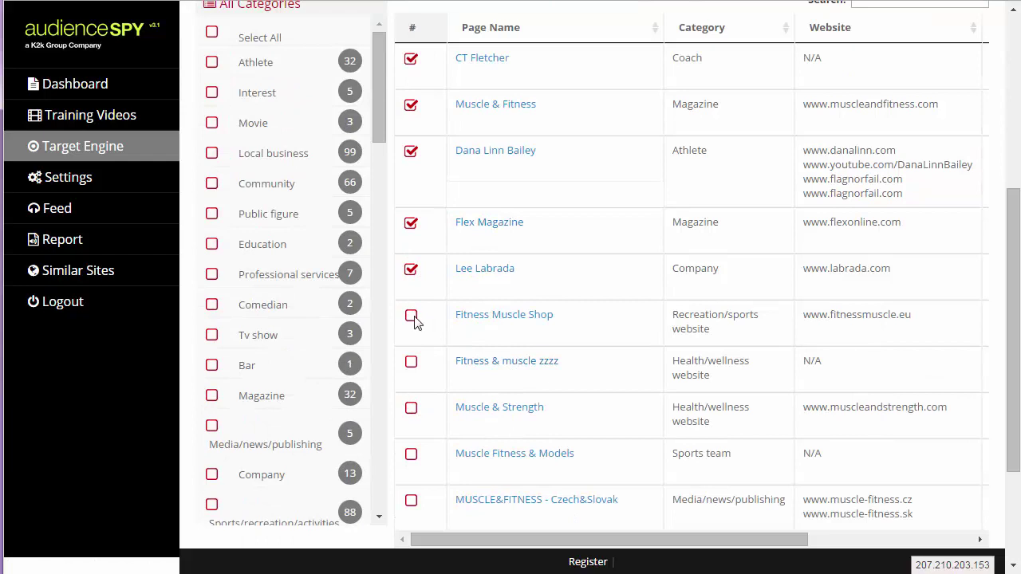
click(410, 317)
scroll(411, 407, down, 2)
click(423, 439)
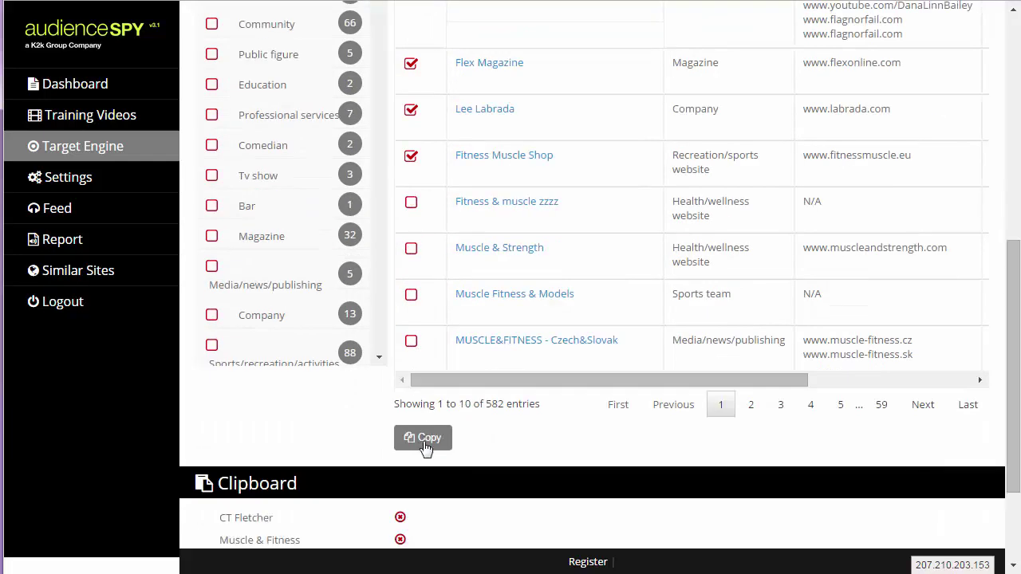
scroll(301, 520, down, 2)
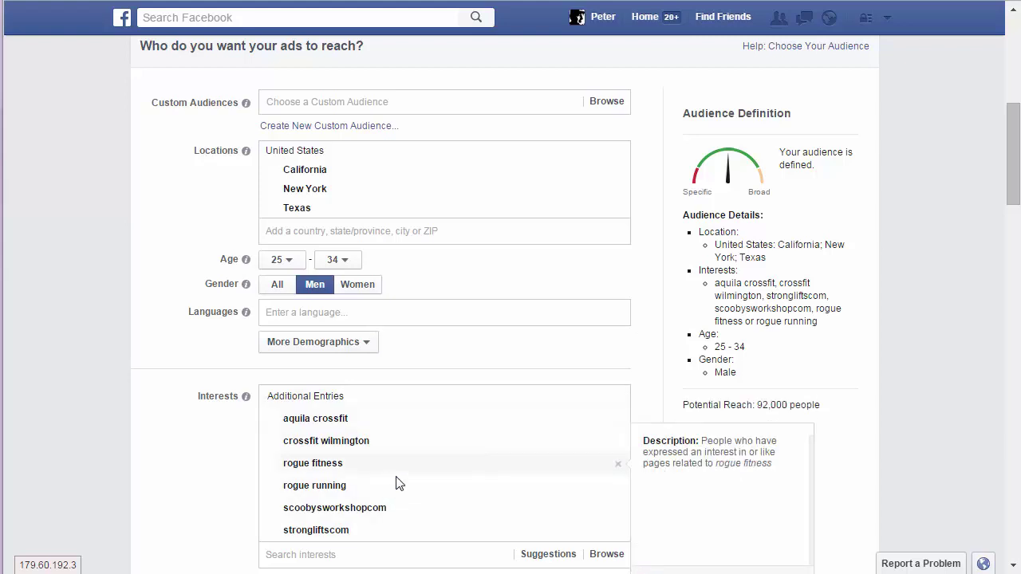
Switch to the Facebook ad audience settings and paste the copied page names into the interests
click(223, 472)
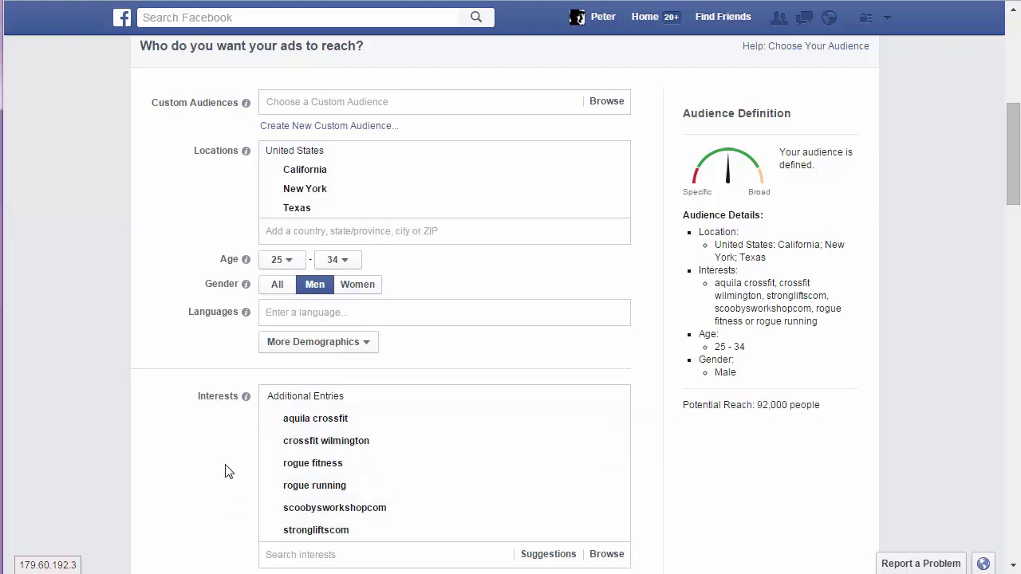
scroll(239, 462, down, 2)
click(297, 395)
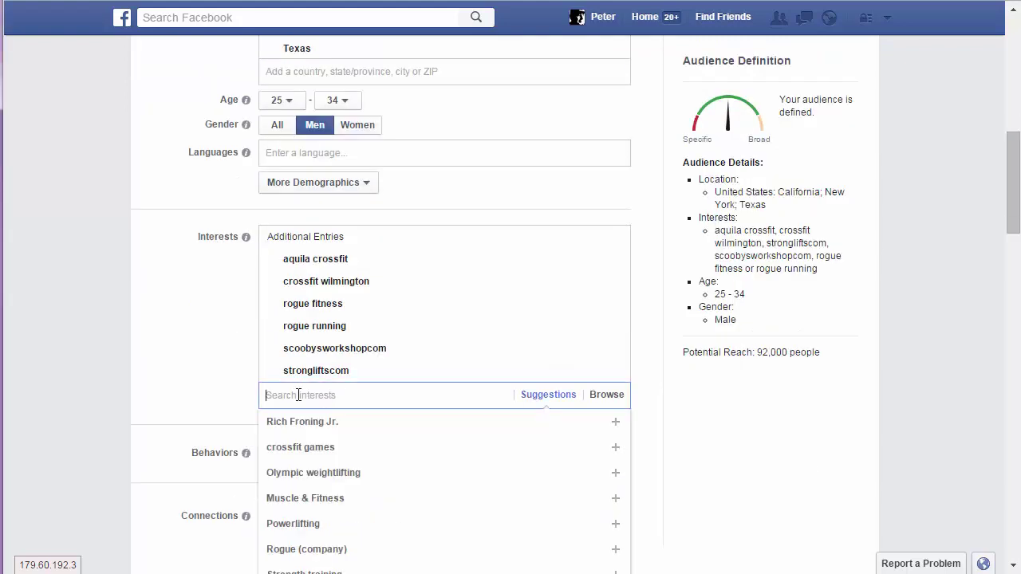
key(ctrl+v)
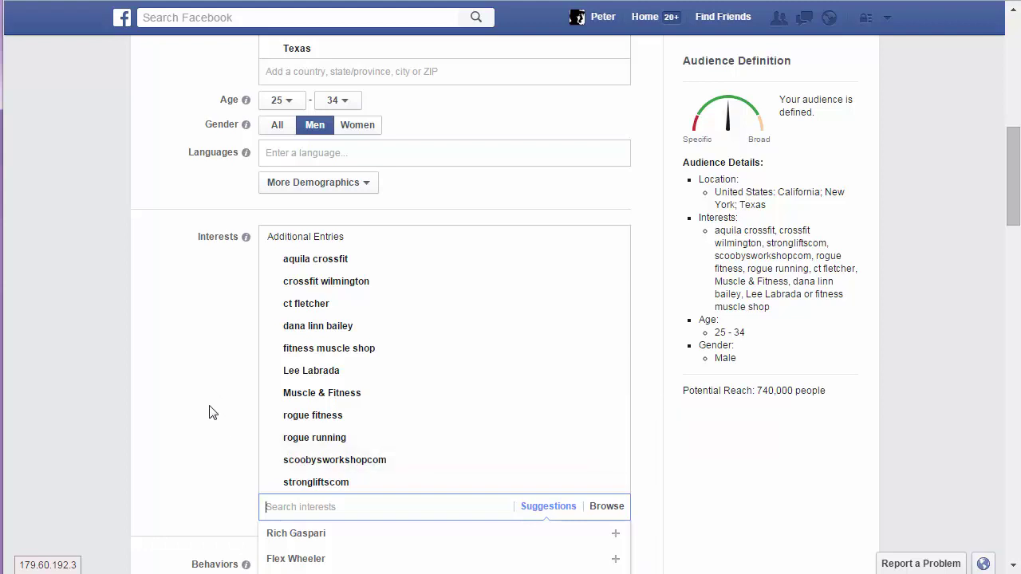
Remove dana linn bailey, ct fletcher and Muscle & Fitness from the audience's interests
mouse_move(334, 403)
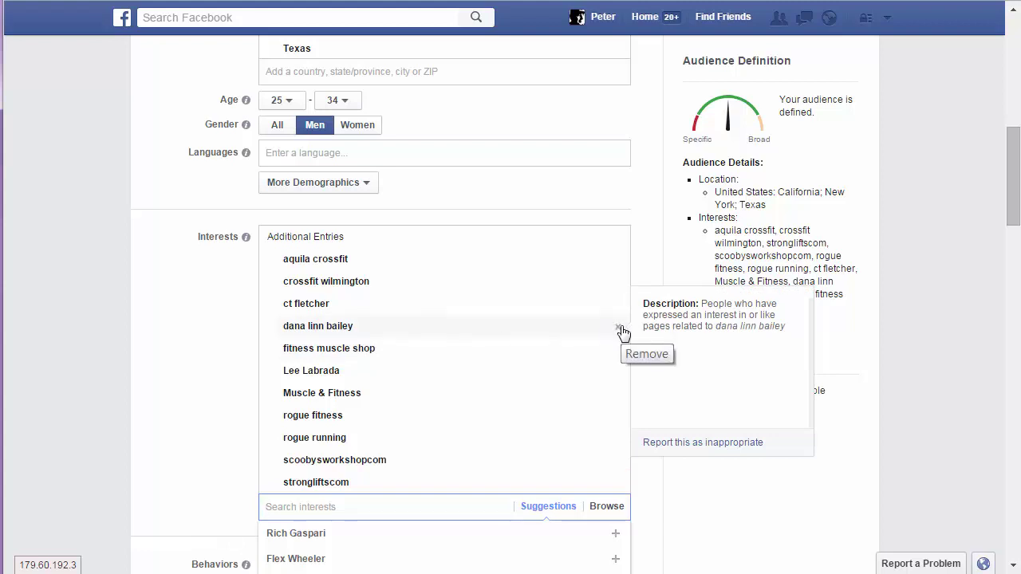
click(620, 328)
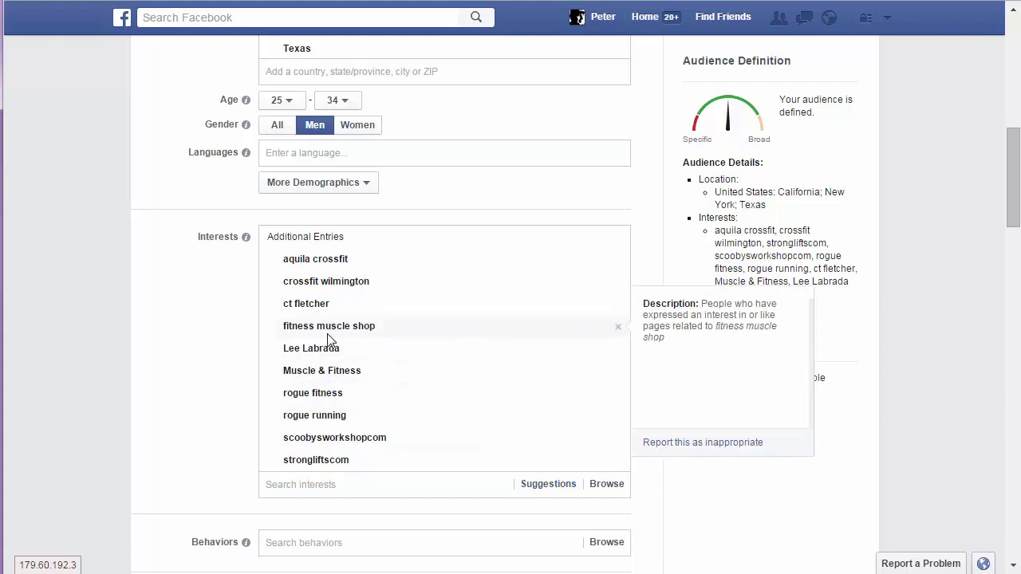
mouse_move(348, 310)
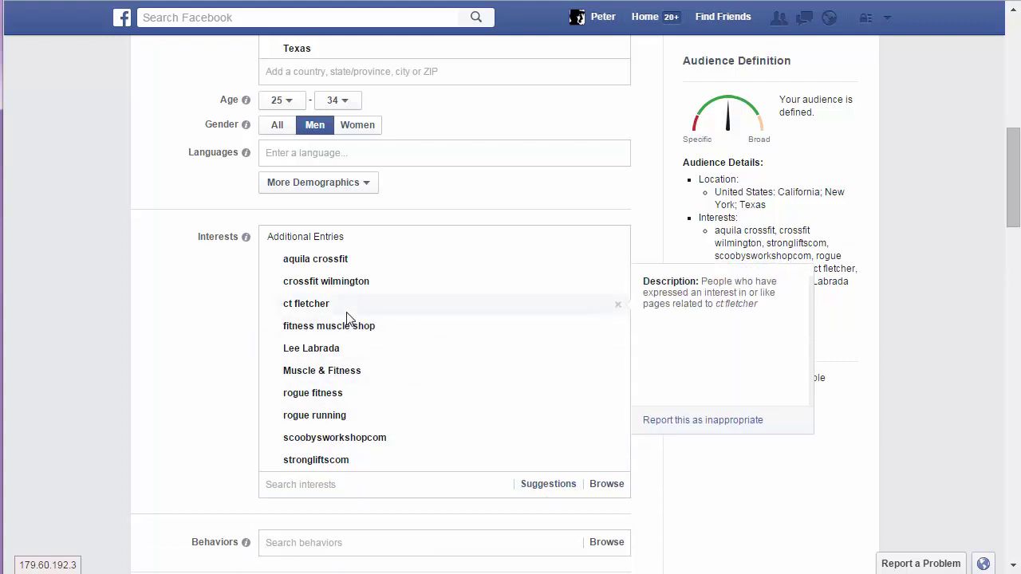
click(614, 306)
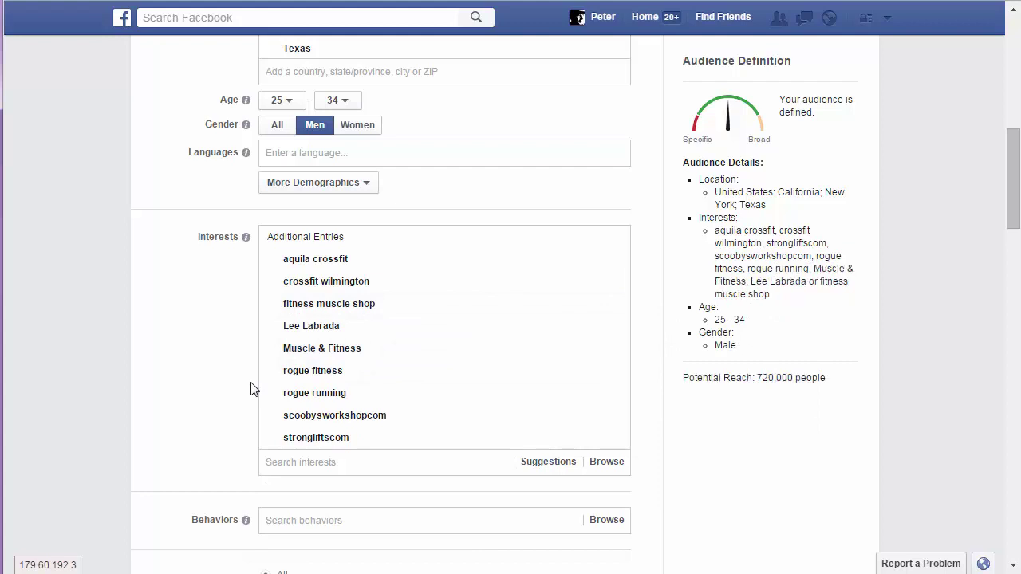
mouse_move(419, 312)
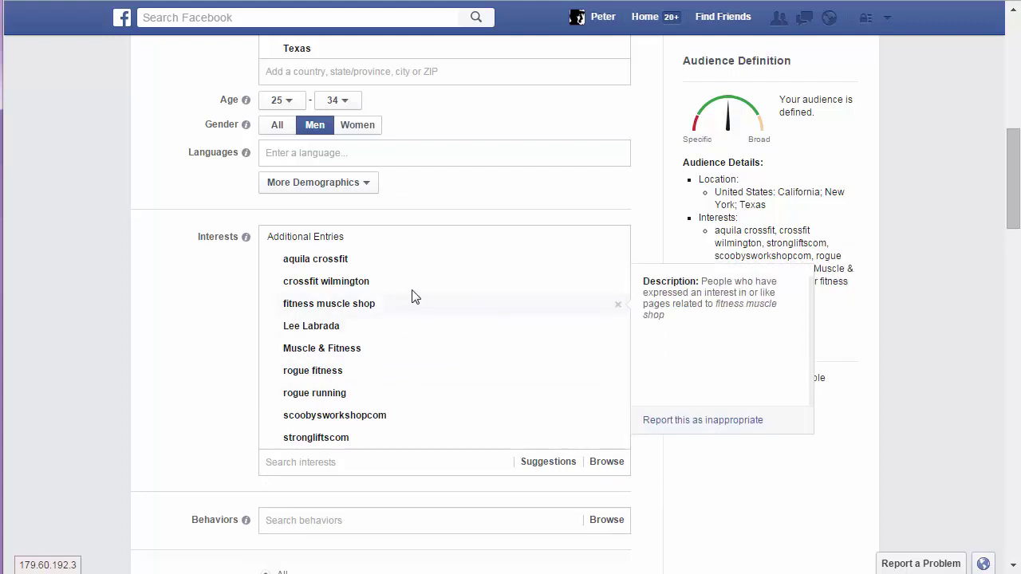
mouse_move(414, 294)
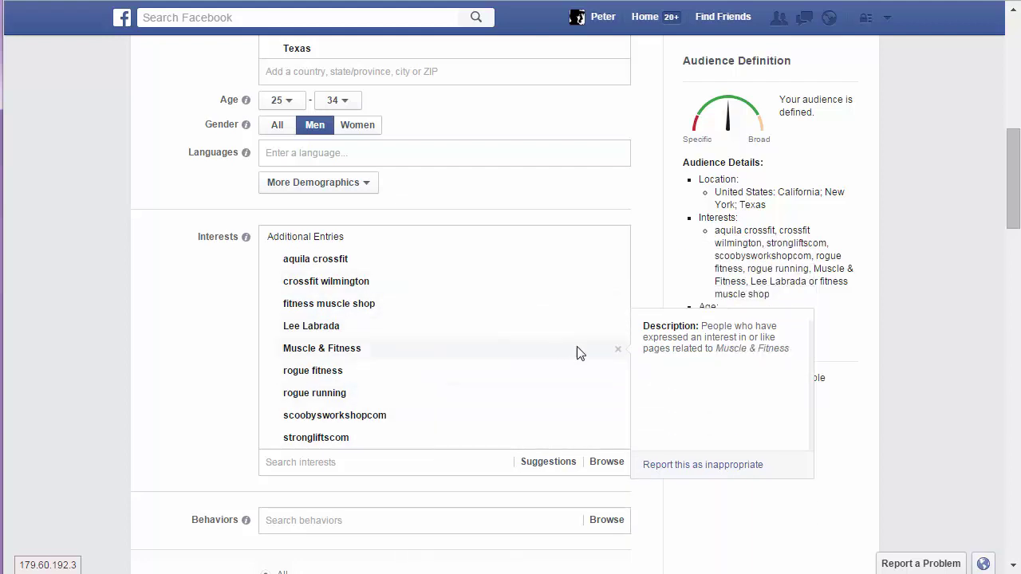
click(616, 352)
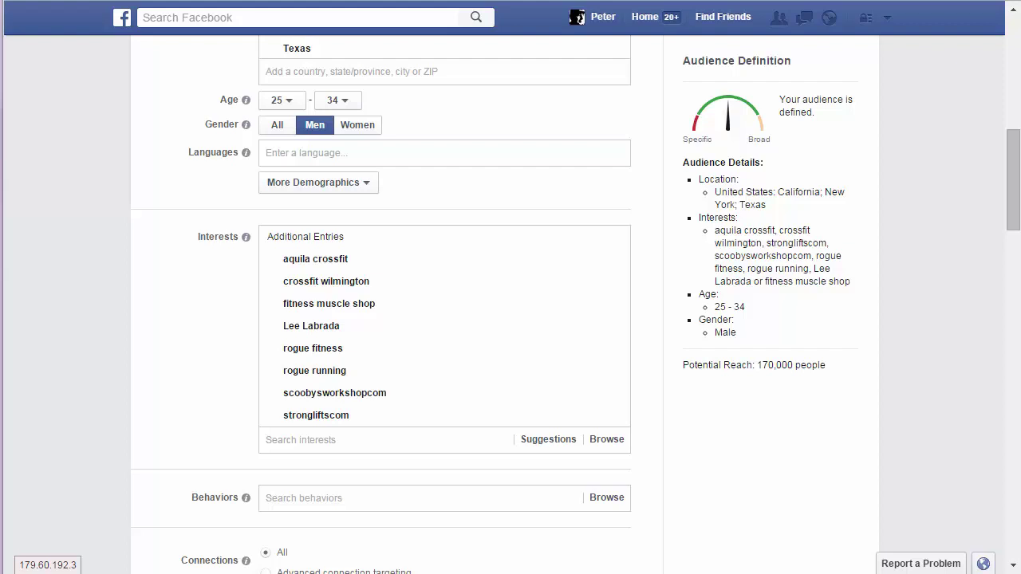
Add ct fletcher back to the audience's interests
click(403, 441)
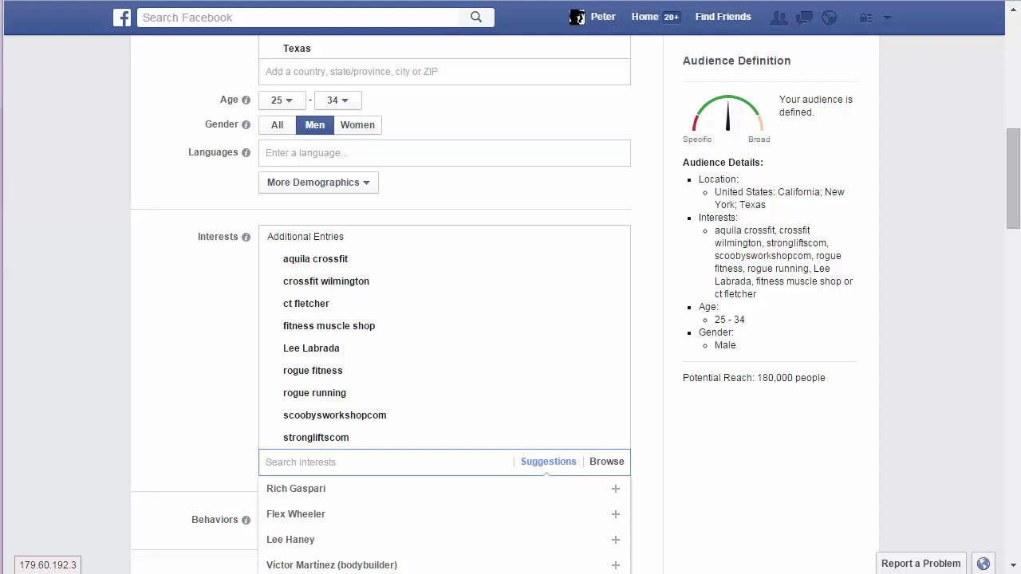
mouse_move(229, 509)
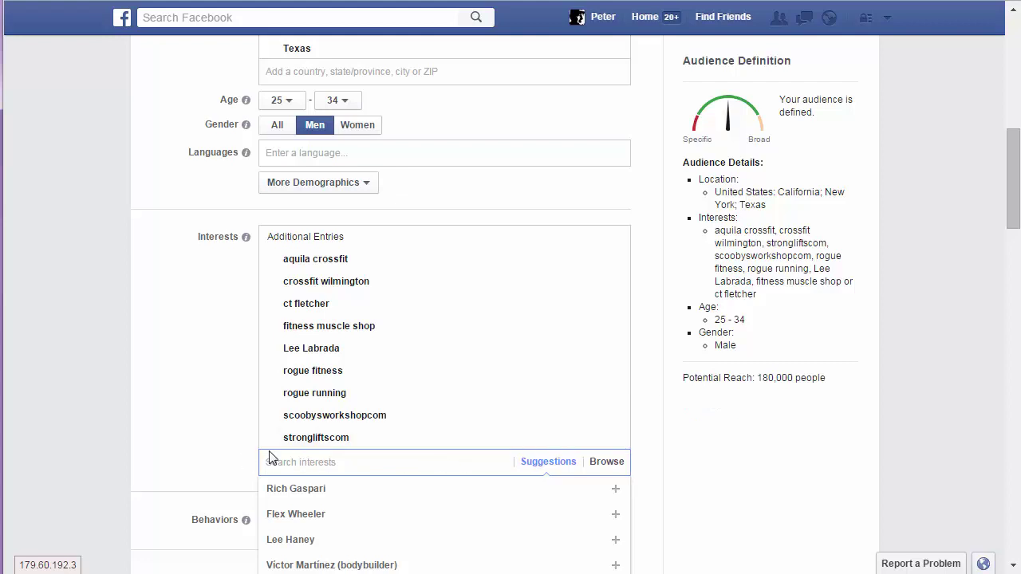
mouse_move(307, 371)
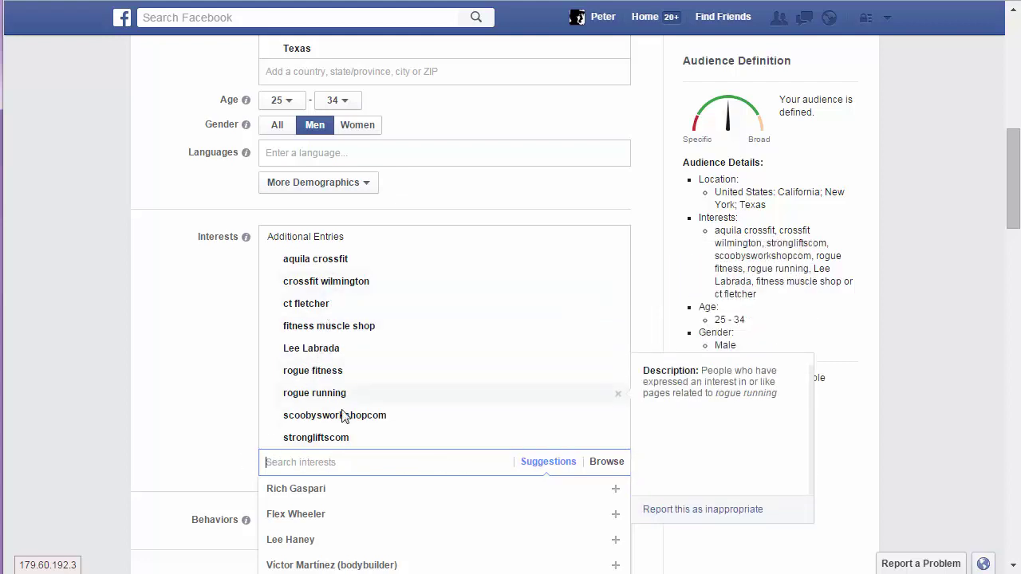
mouse_move(337, 386)
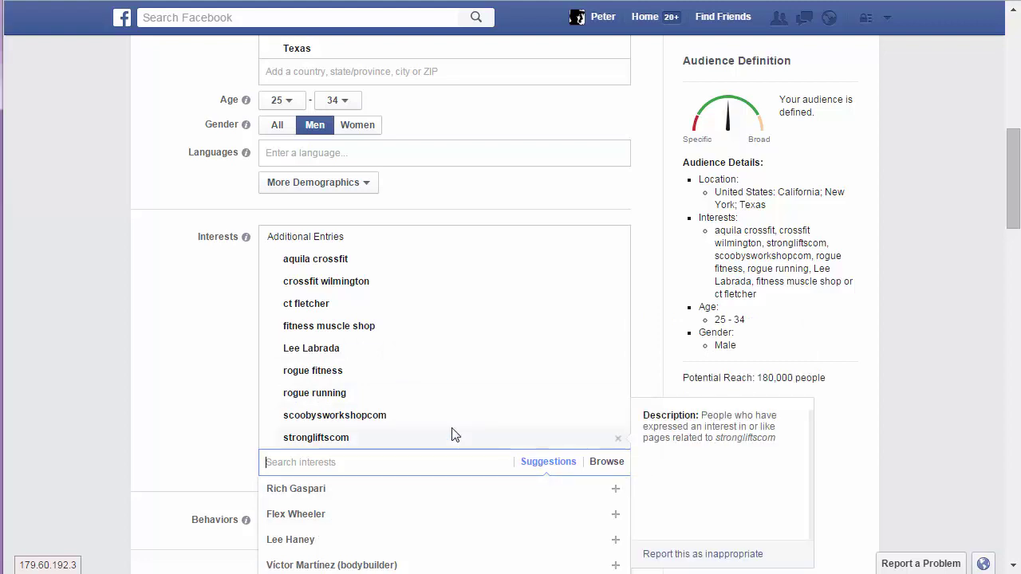
Search the audience's interests for linn bailey and add dana linn bailey back to the list
scroll(451, 435, down, 2)
scroll(391, 471, down, 1)
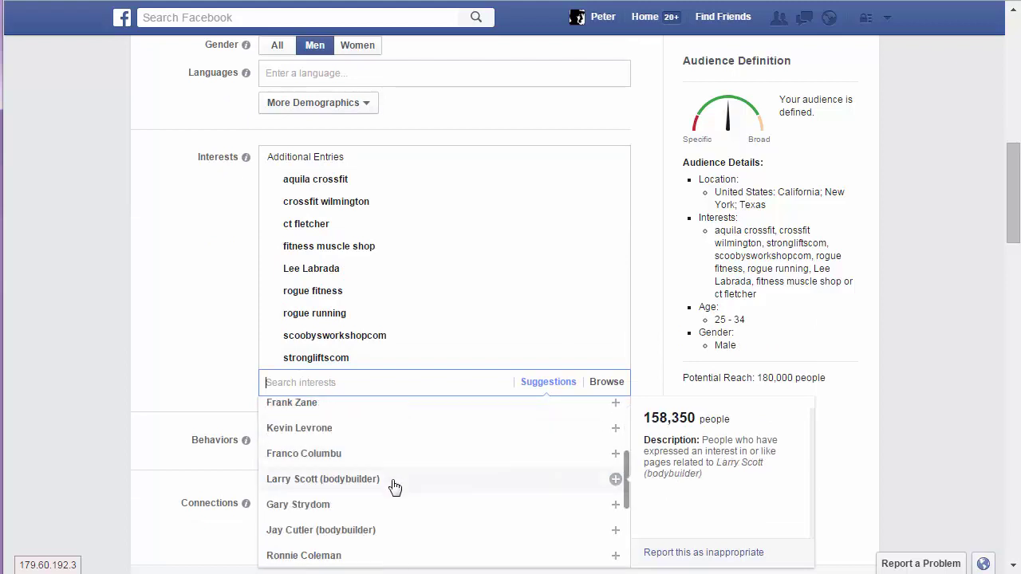
scroll(394, 488, down, 4)
scroll(394, 488, up, 4)
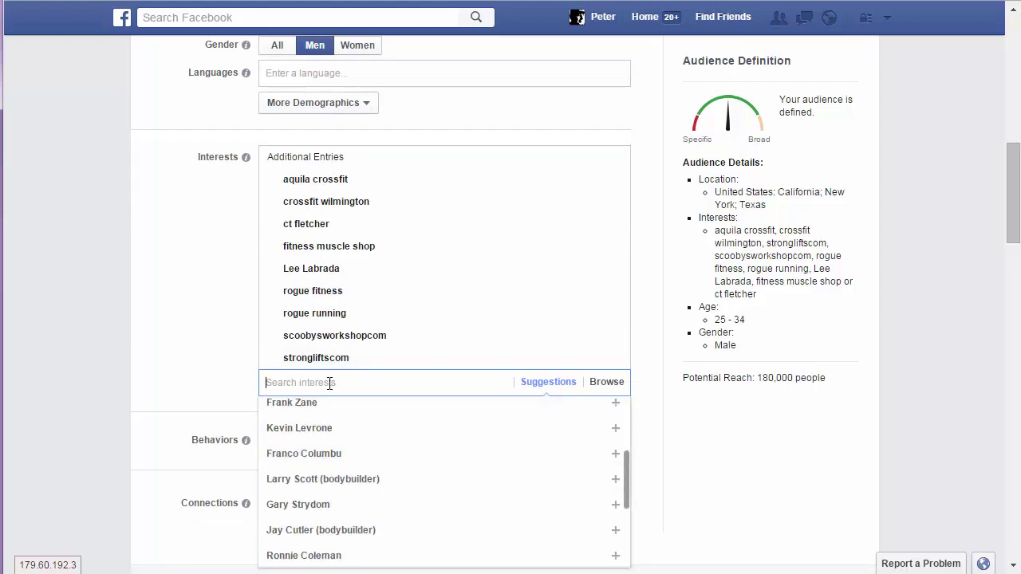
text(li)
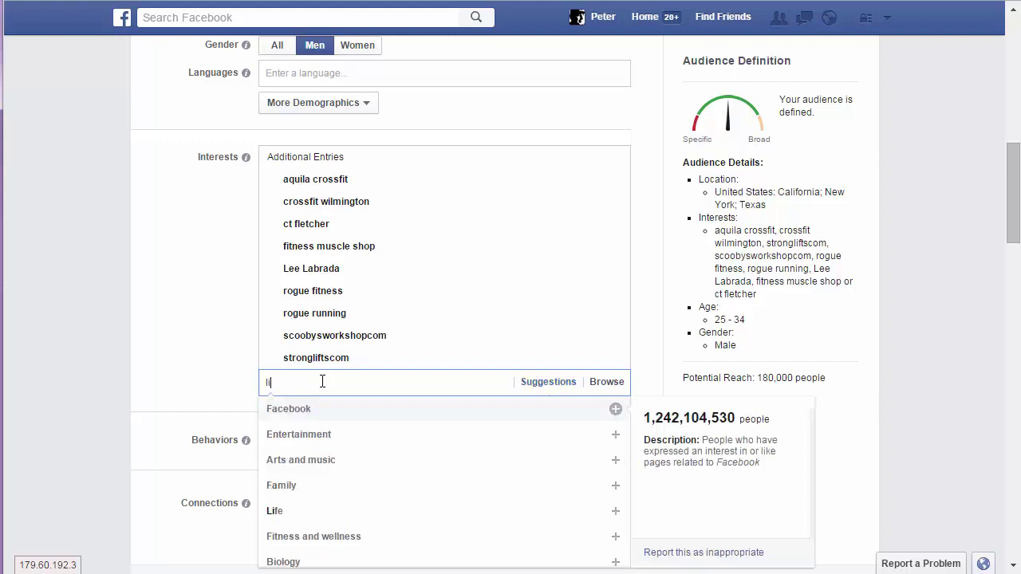
text(nn )
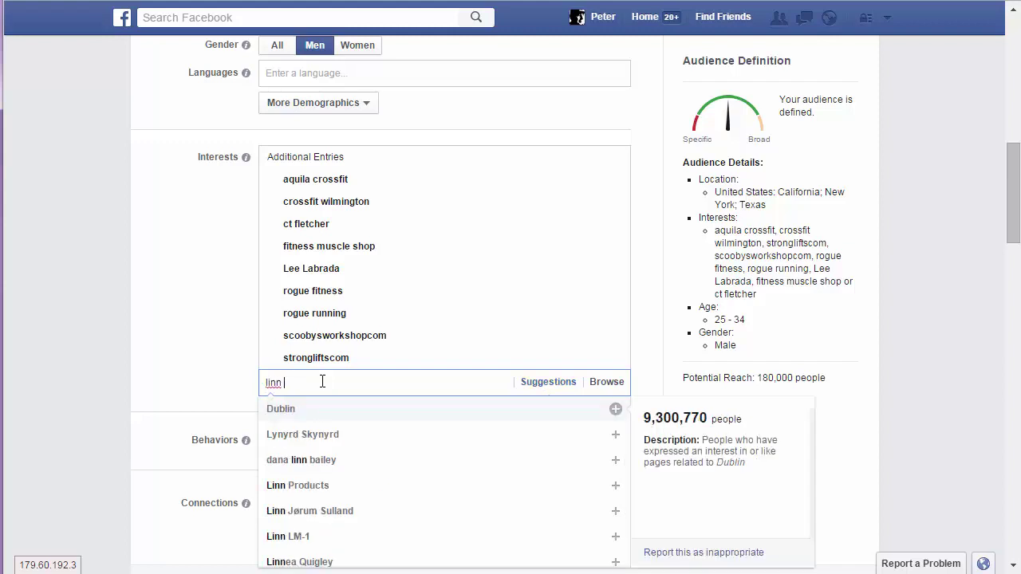
text(bail)
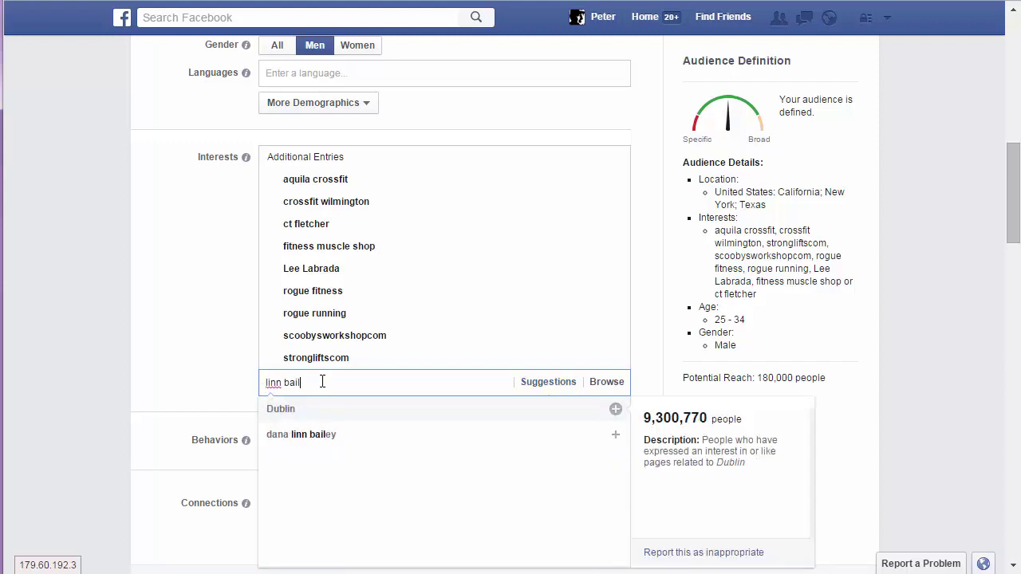
click(339, 434)
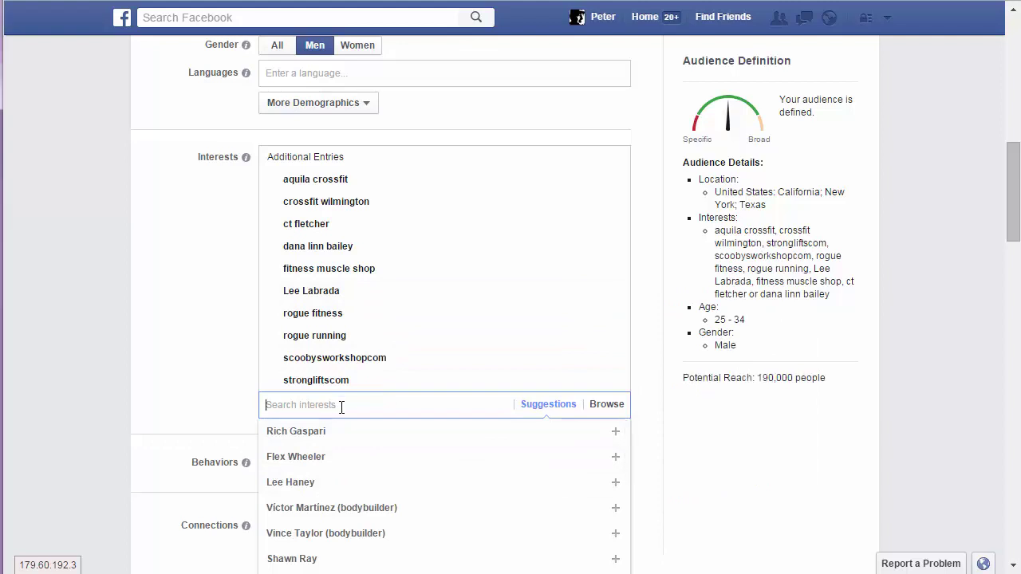
Add Flex (magazine) to the audience's interests and close the suggestions
text(flex )
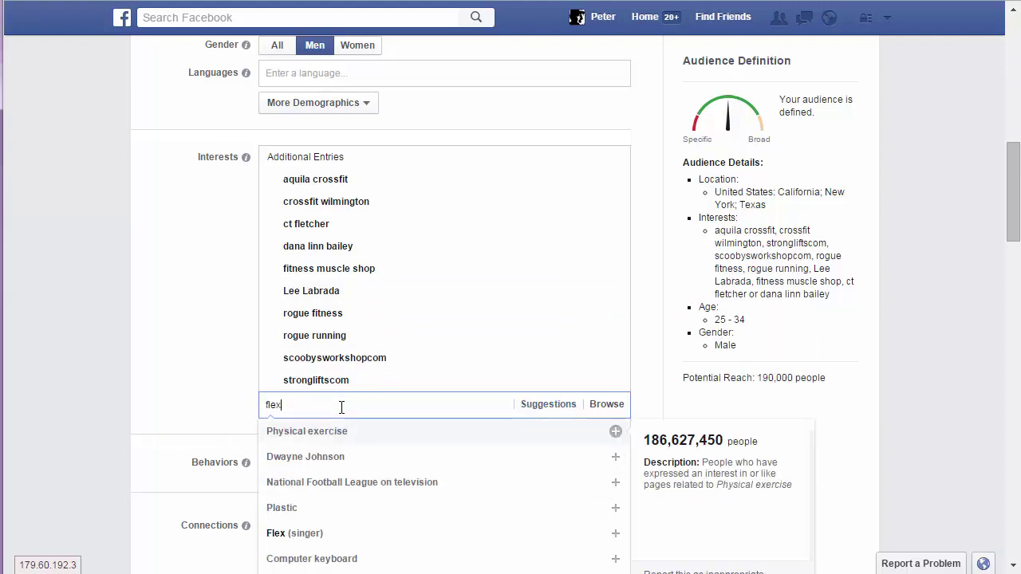
text(ma)
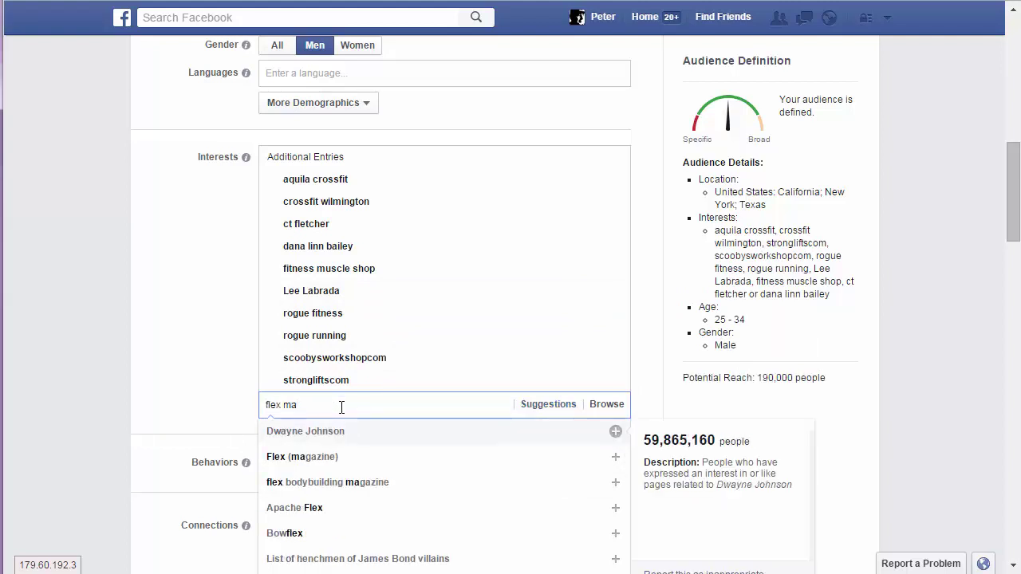
click(322, 458)
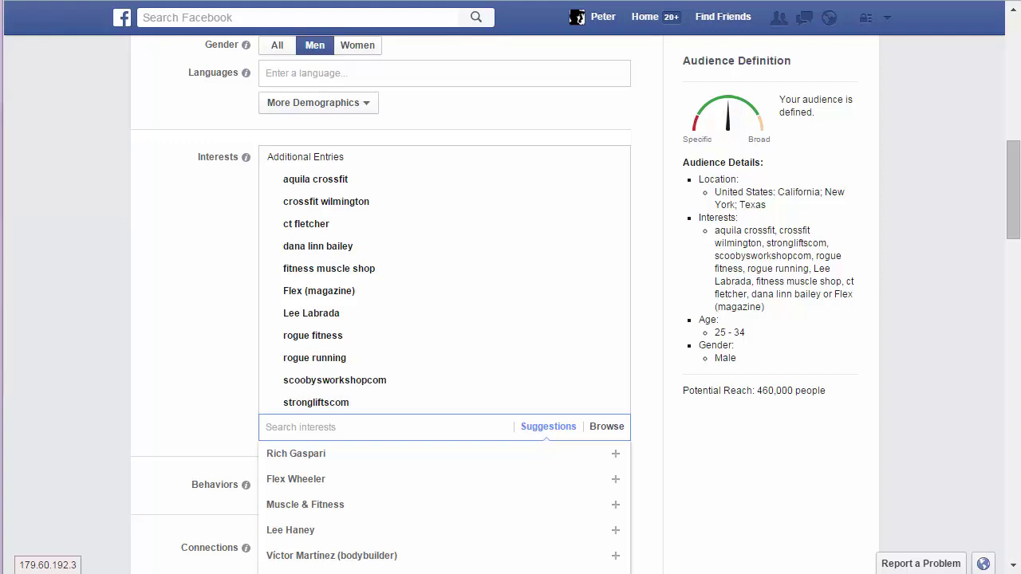
click(192, 355)
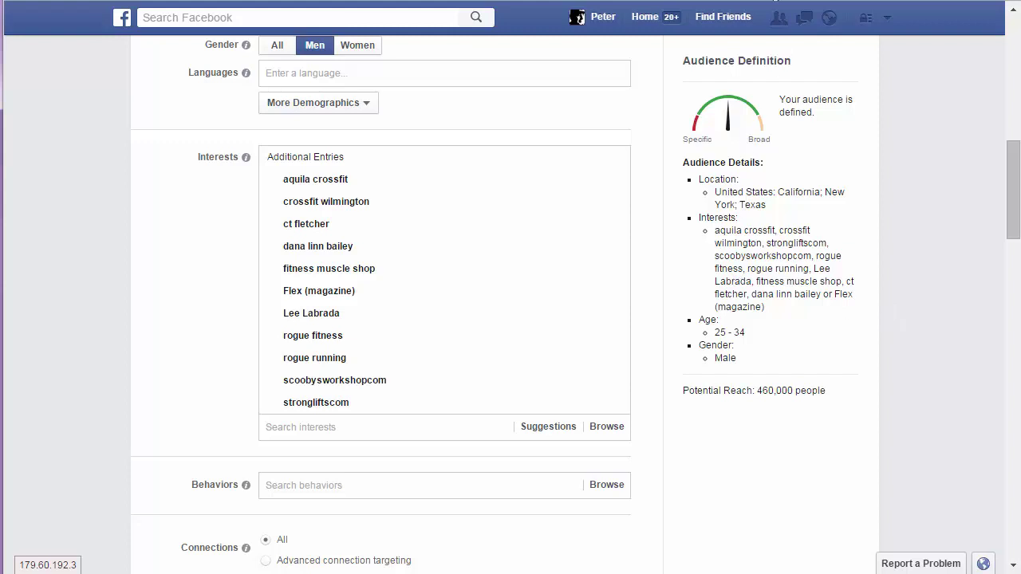
Switch to Audience Insights and examine the CrossFit audience's demographics, top page categories and relevant page likes
scroll(933, 319, up, 3)
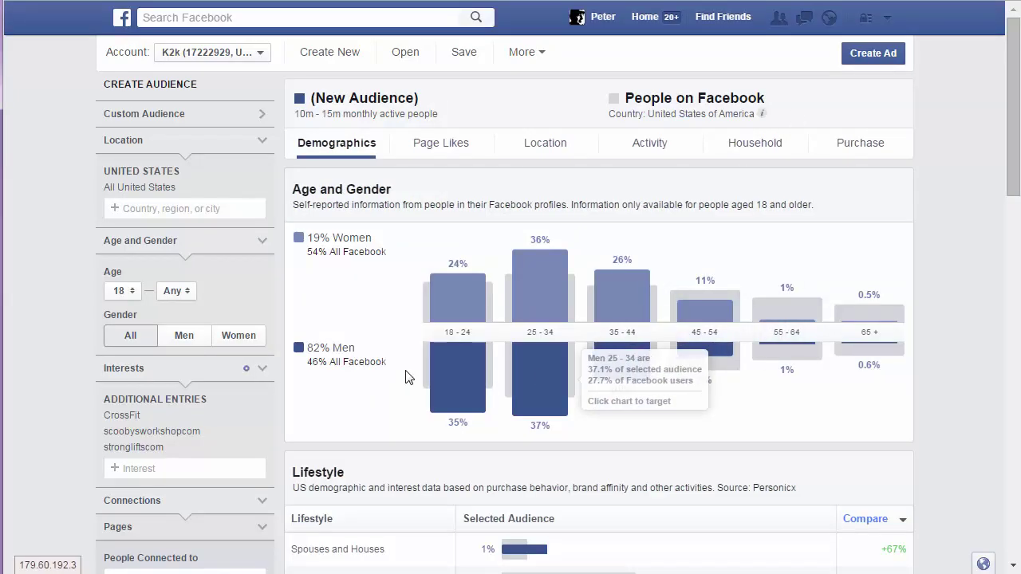
scroll(195, 325, down, 2)
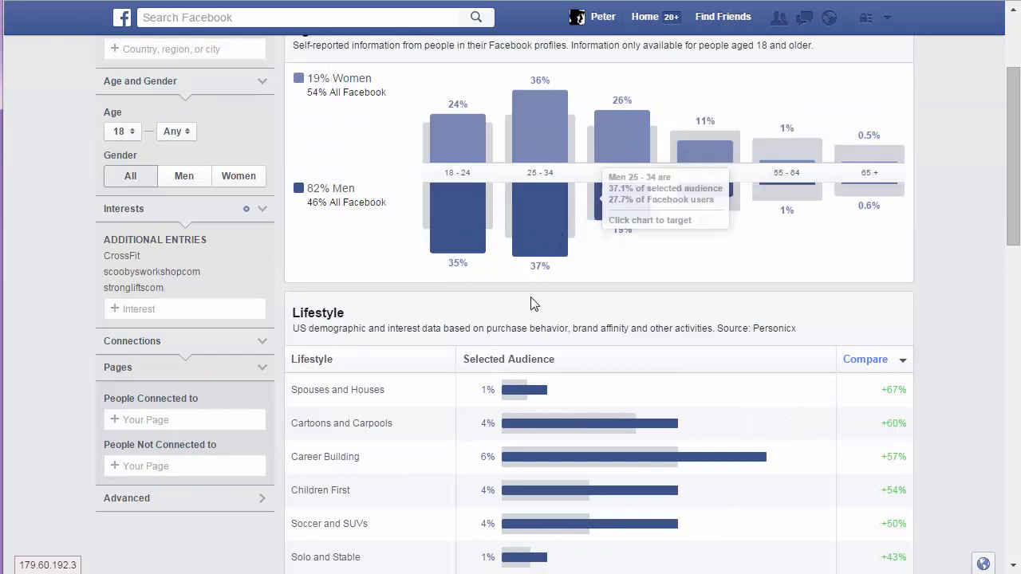
scroll(550, 343, up, 2)
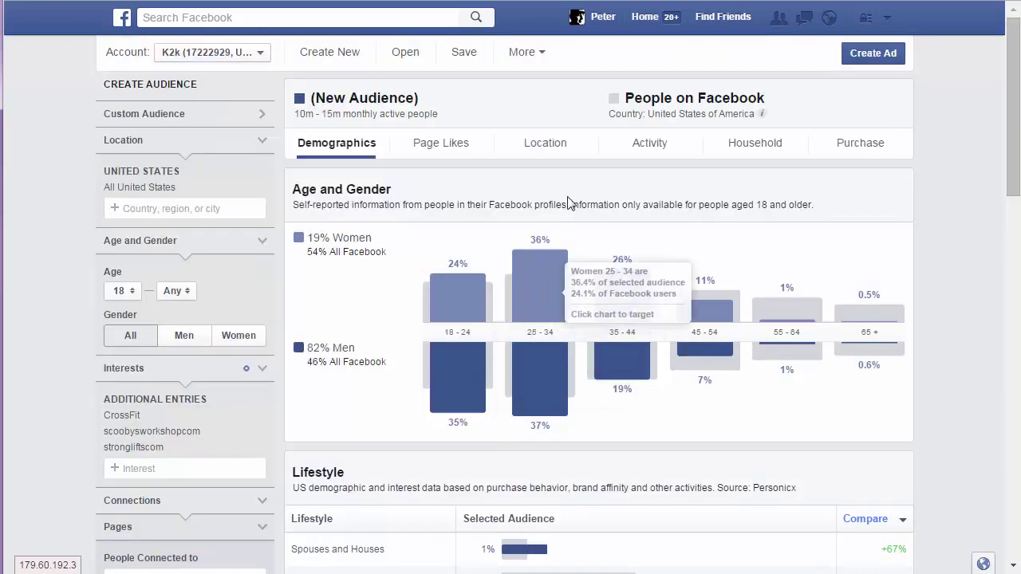
click(459, 142)
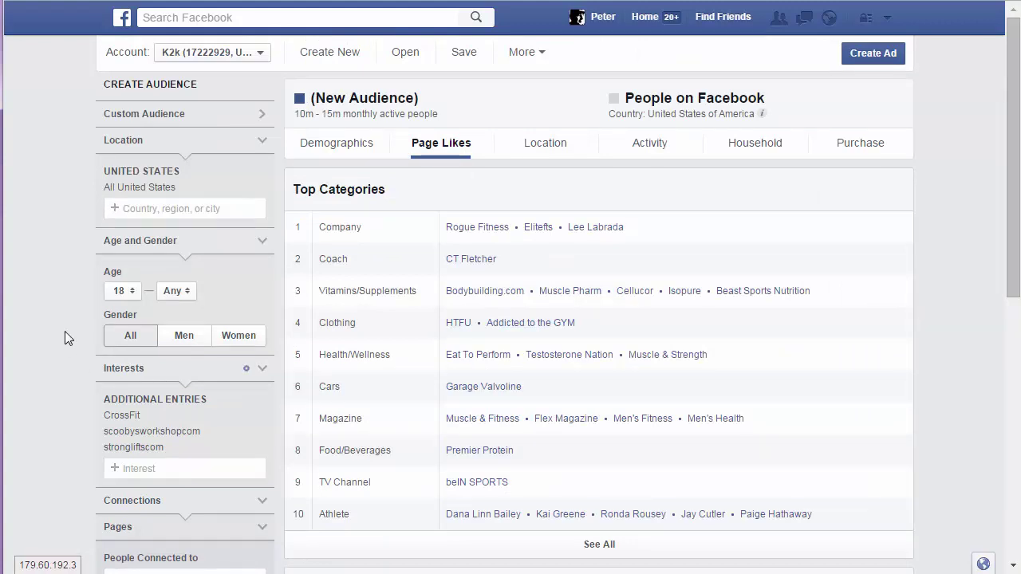
scroll(55, 322, down, 1)
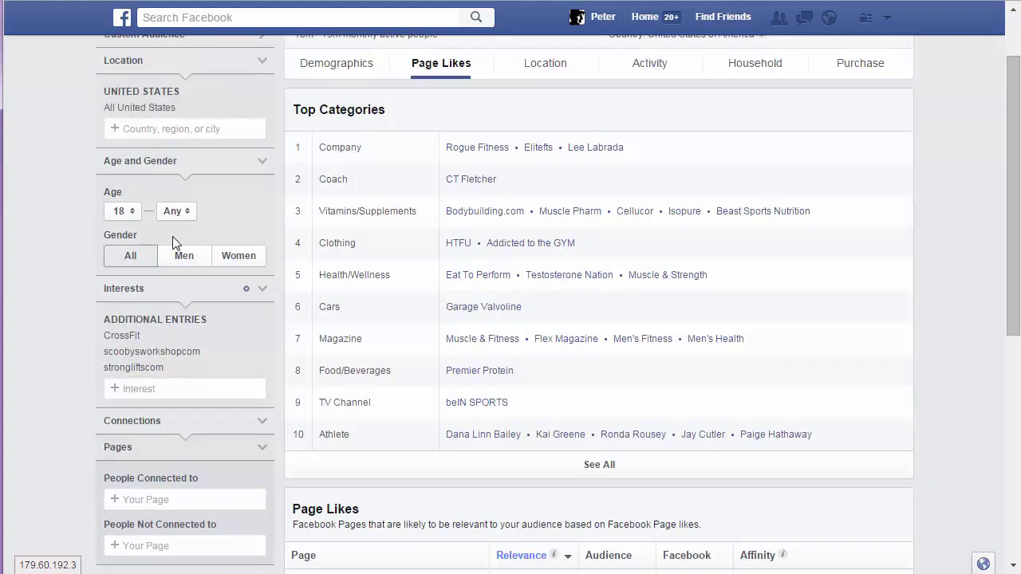
scroll(47, 319, down, 2)
scroll(56, 304, up, 1)
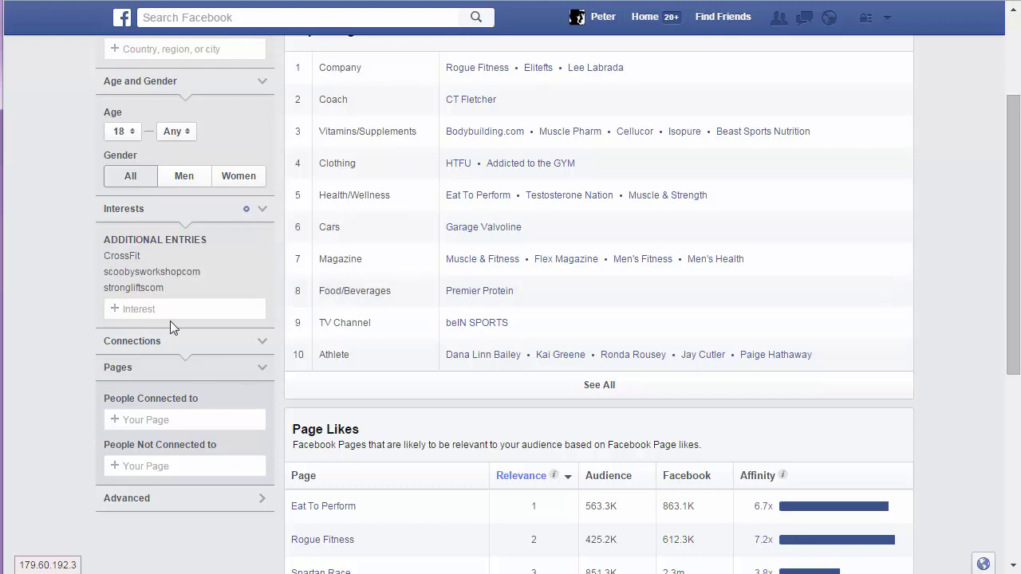
scroll(433, 303, up, 2)
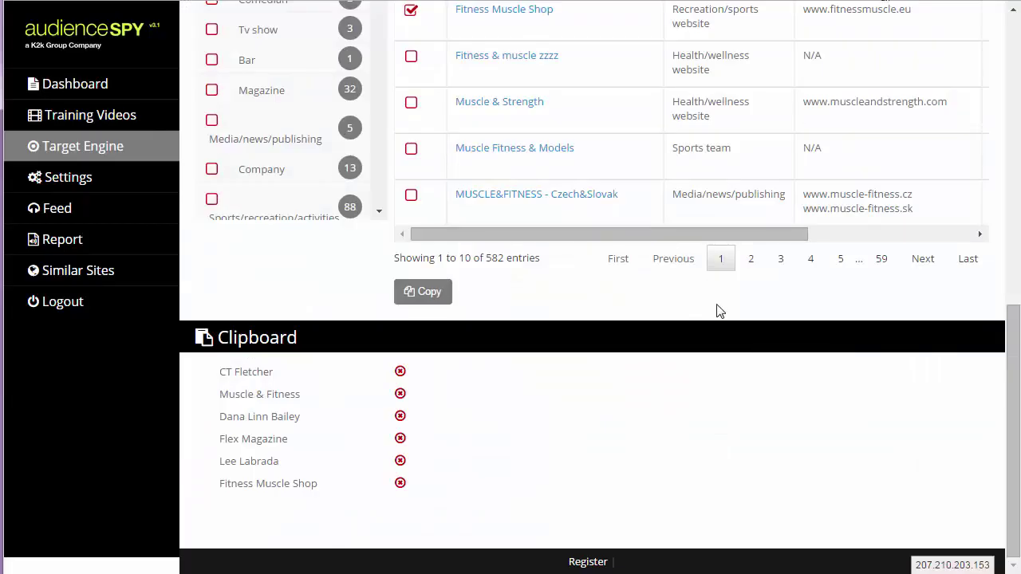
Look over the selected pages in AudienceSPY, and return to the Facebook ad to review its campaign objective and audience definition
scroll(717, 334, up, 2)
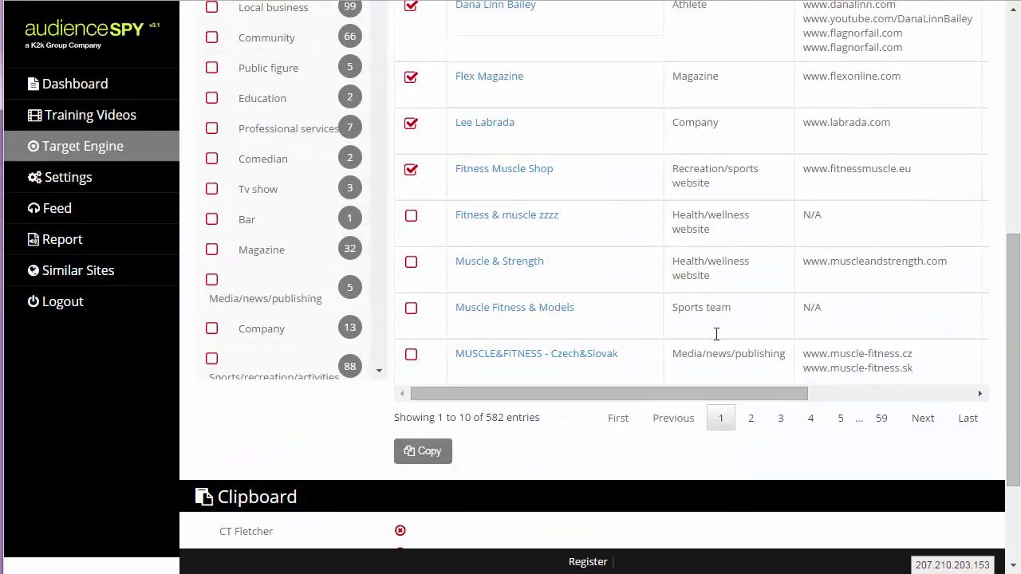
scroll(717, 333, up, 5)
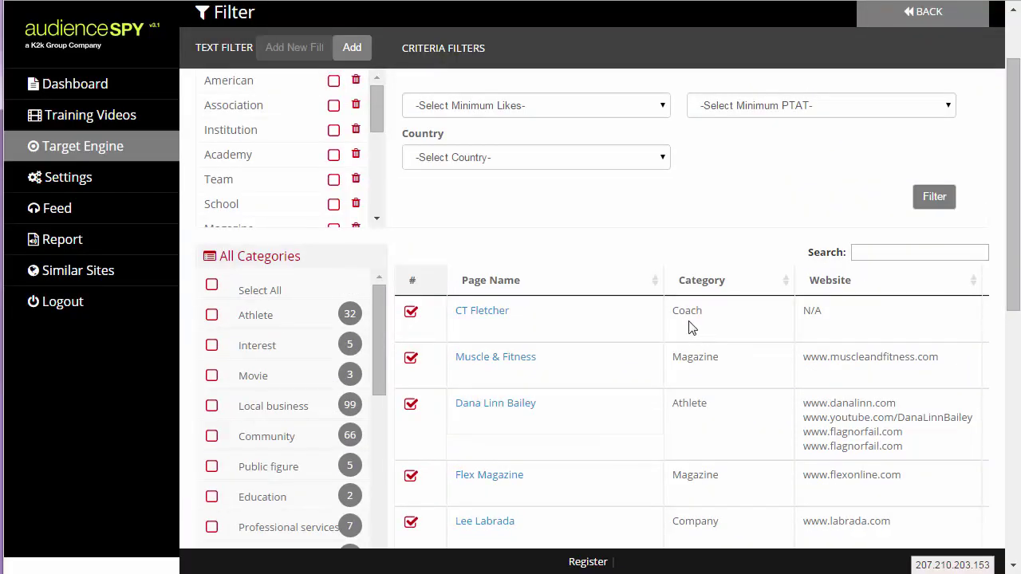
scroll(691, 328, up, 1)
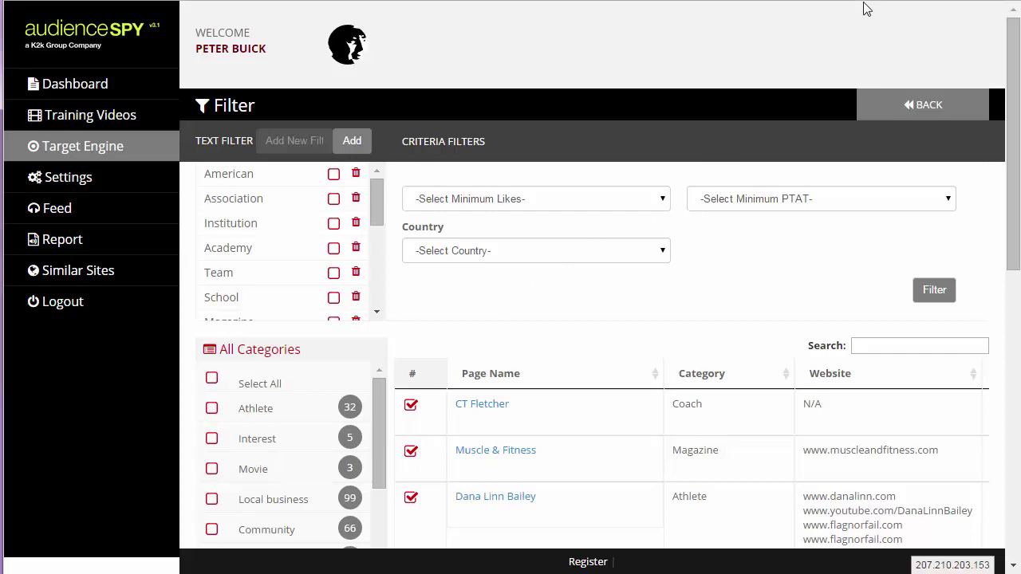
click(895, 0)
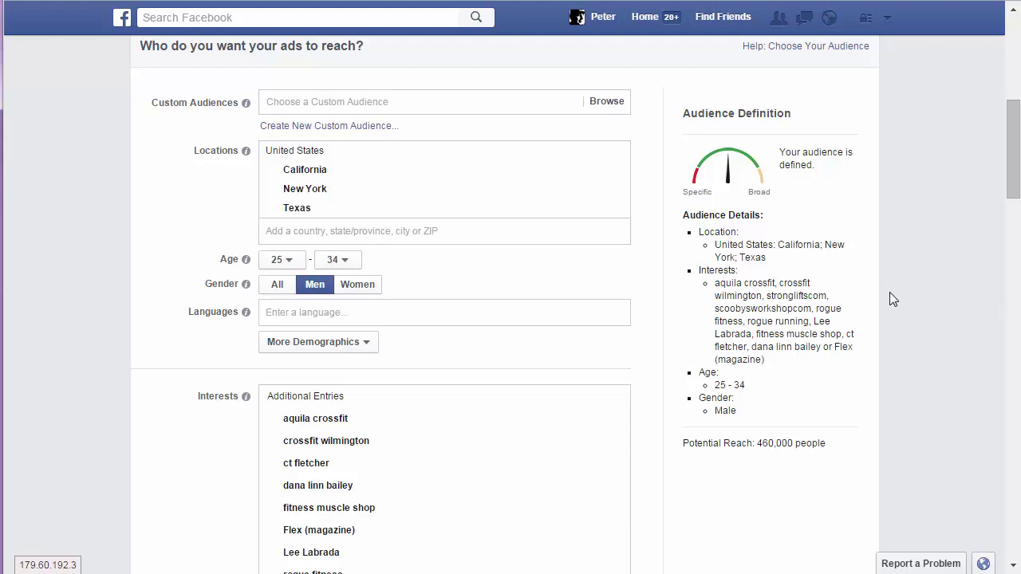
scroll(890, 155, up, 6)
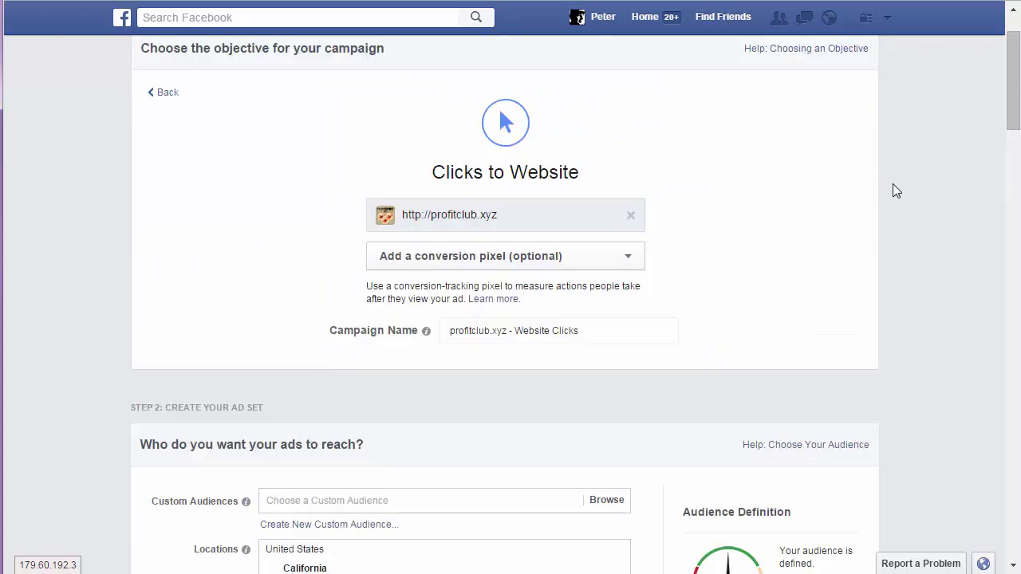
scroll(912, 224, down, 7)
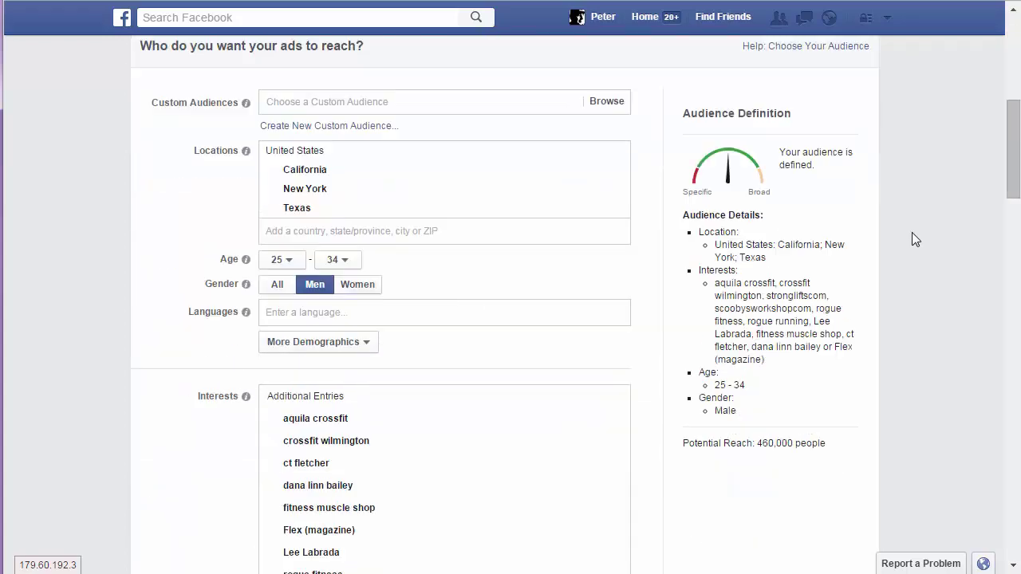
scroll(912, 232, up, 1)
scroll(912, 232, down, 1)
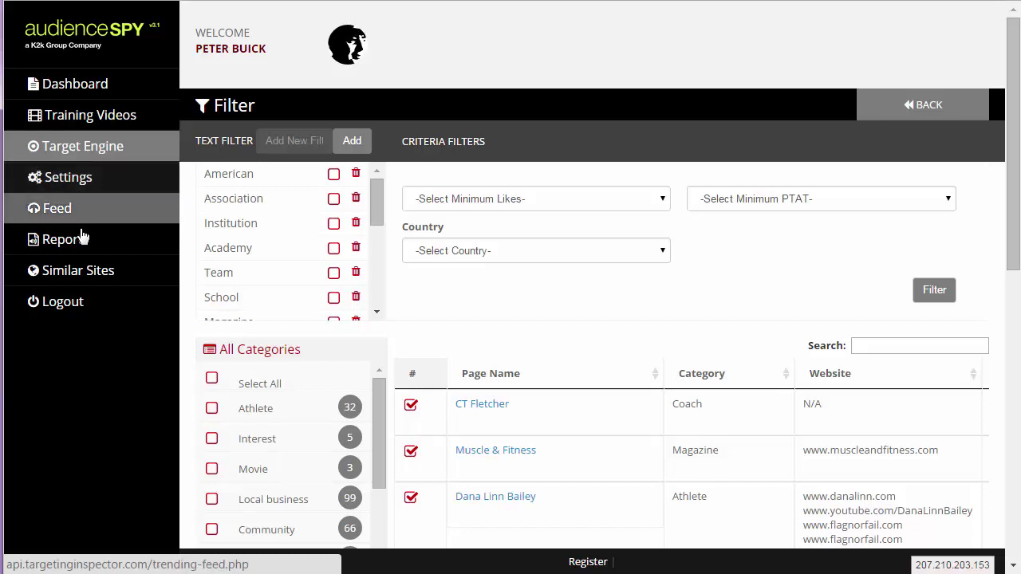
Switch to AudienceSPY and search its Feed for hashtags related to crossfit
click(95, 155)
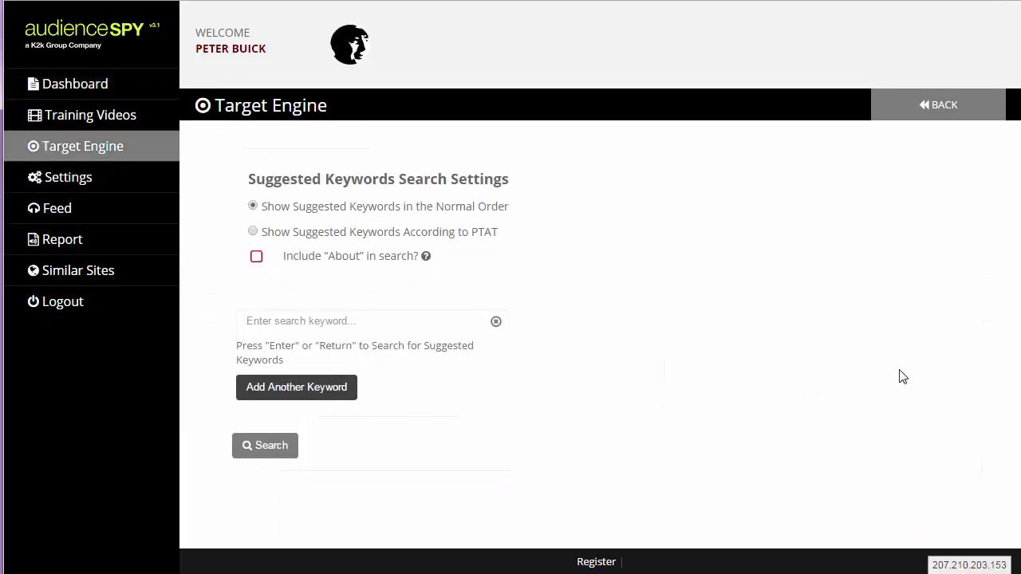
click(57, 213)
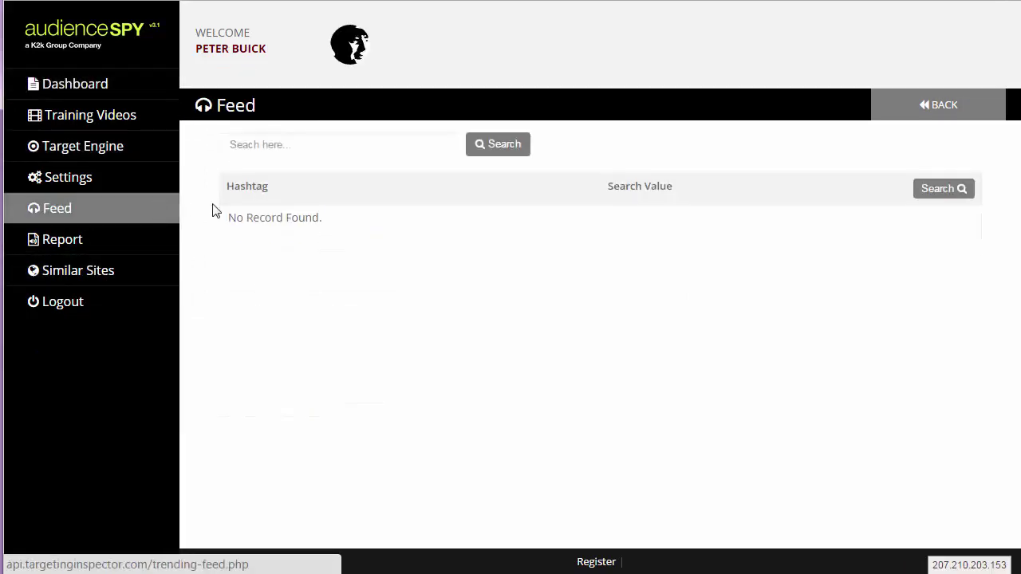
click(260, 145)
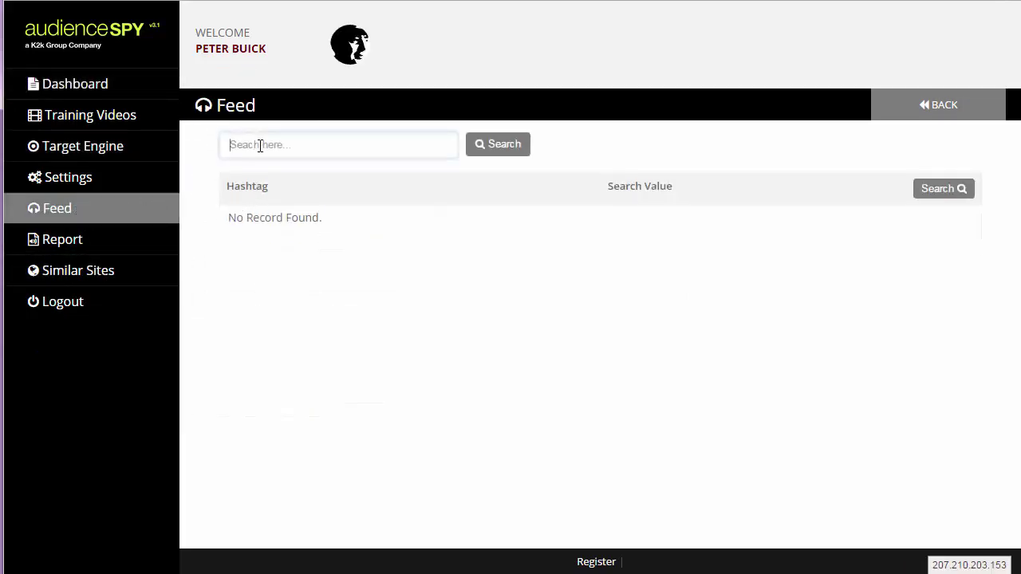
text(crossfit)
click(499, 150)
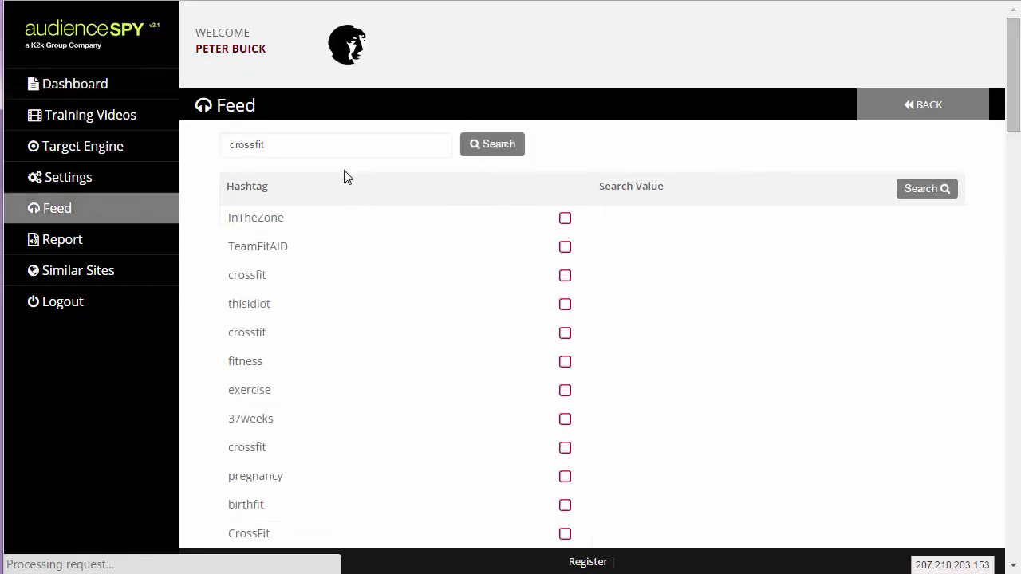
Examine the crossfit hashtag list for niche targeting ideas, highlighting ReebokCrossFitYUL, manilathrowdown2015 and teamNFH
scroll(327, 248, down, 3)
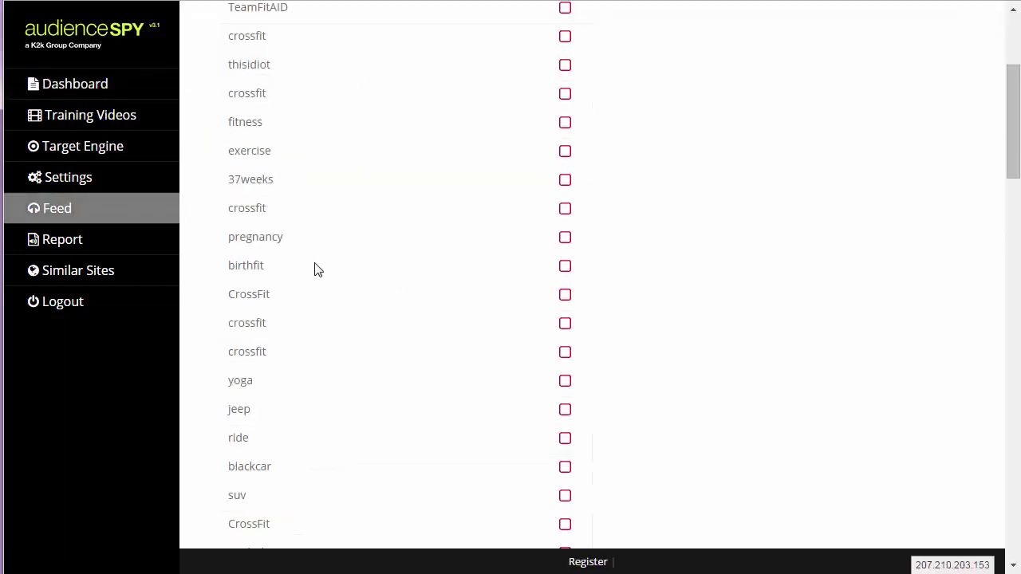
scroll(313, 298, down, 2)
scroll(313, 309, down, 2)
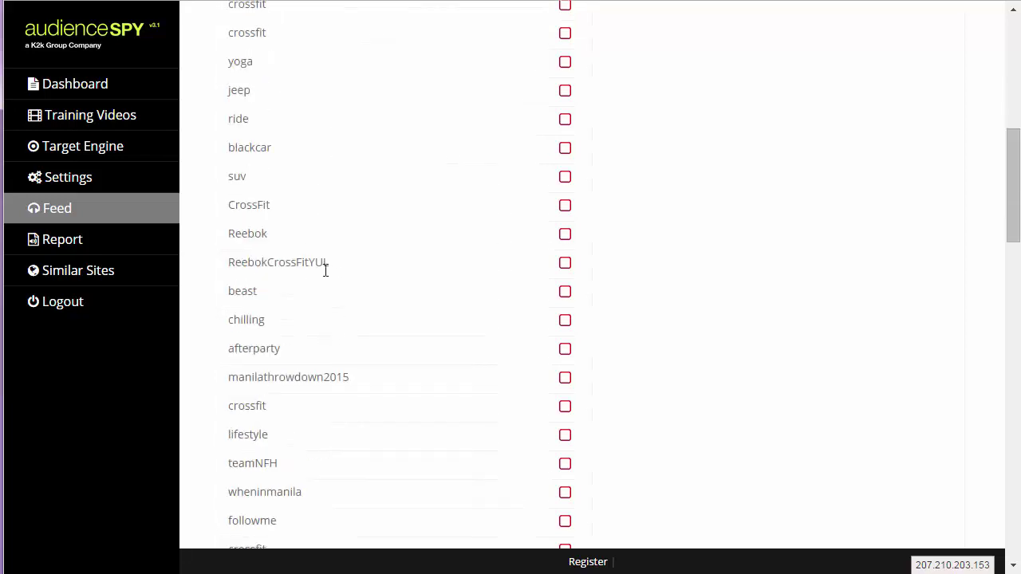
double_click(296, 264)
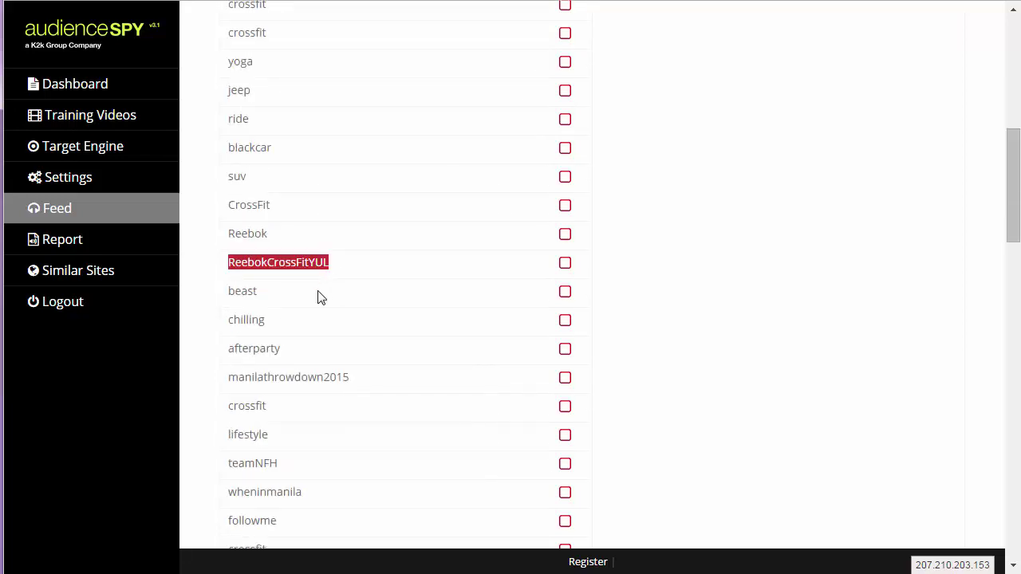
scroll(317, 297, down, 1)
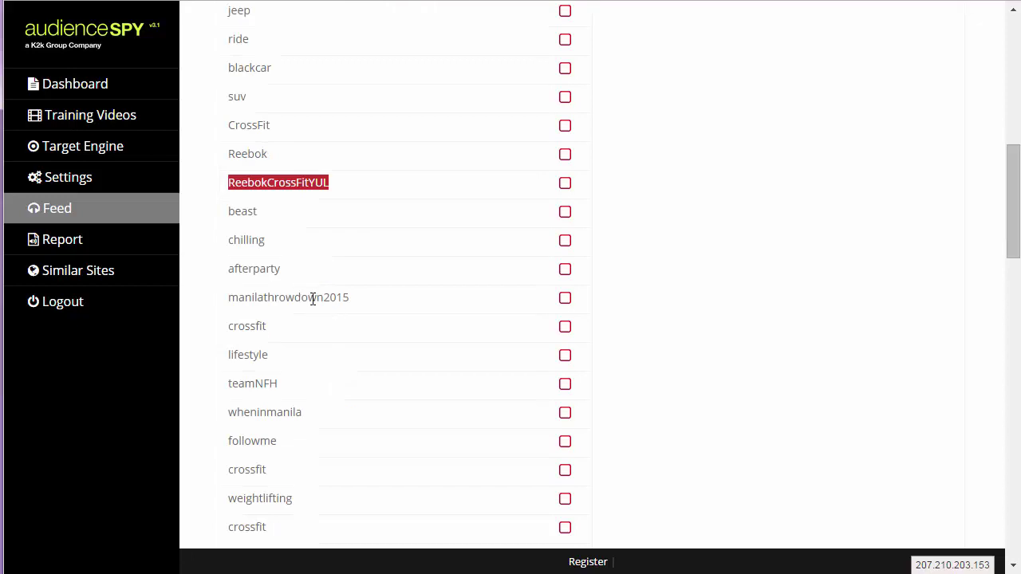
double_click(312, 298)
scroll(321, 327, down, 2)
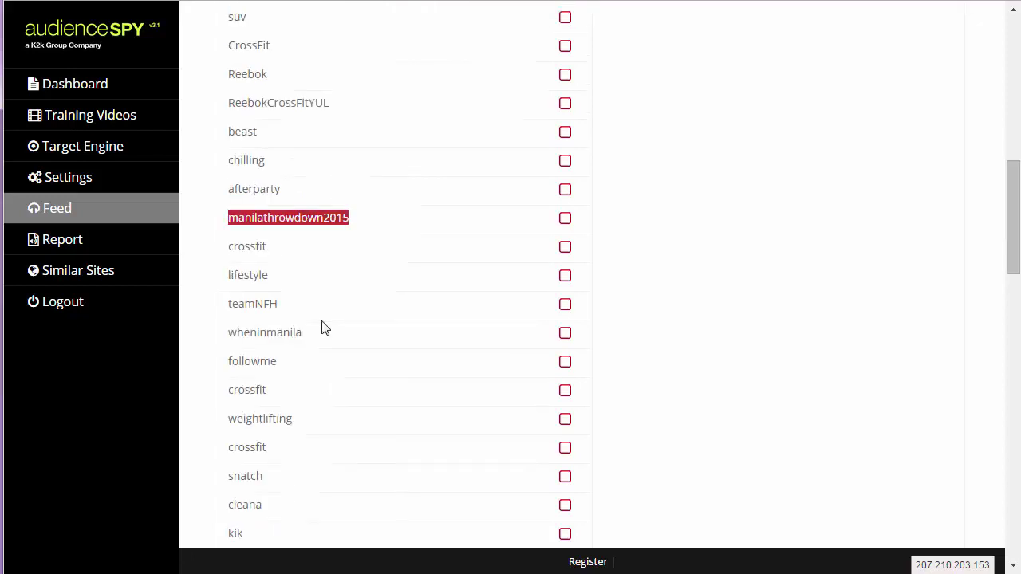
double_click(267, 221)
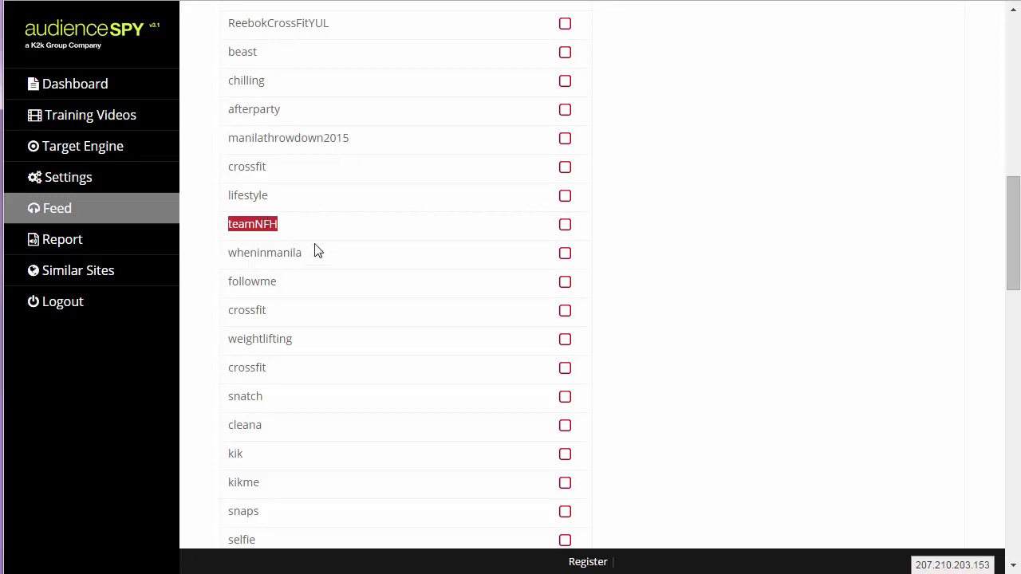
scroll(363, 290, down, 4)
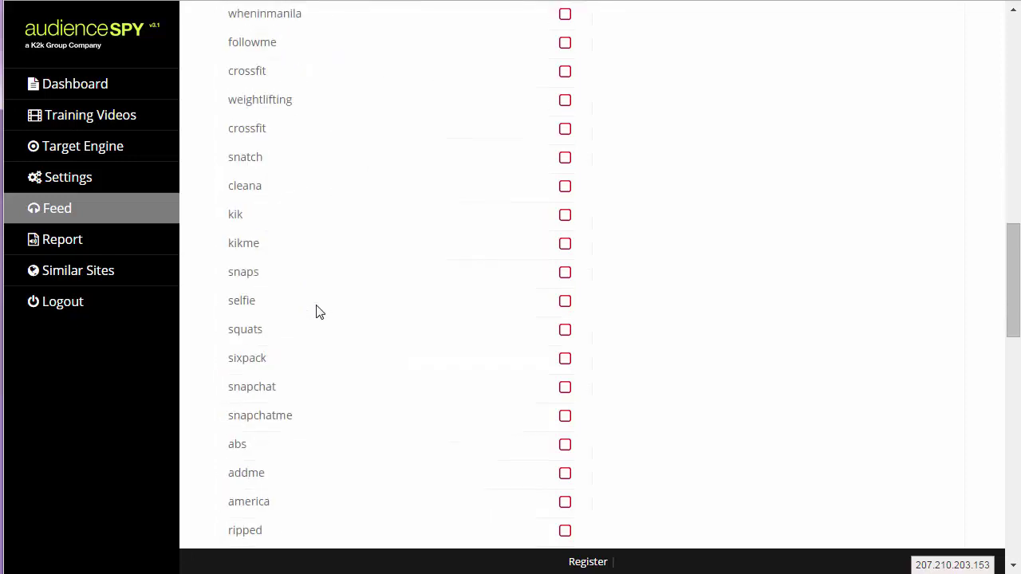
Examine the remaining crossfit hashtags for further niche targeting ideas, and return to the start of the list
scroll(317, 317, down, 6)
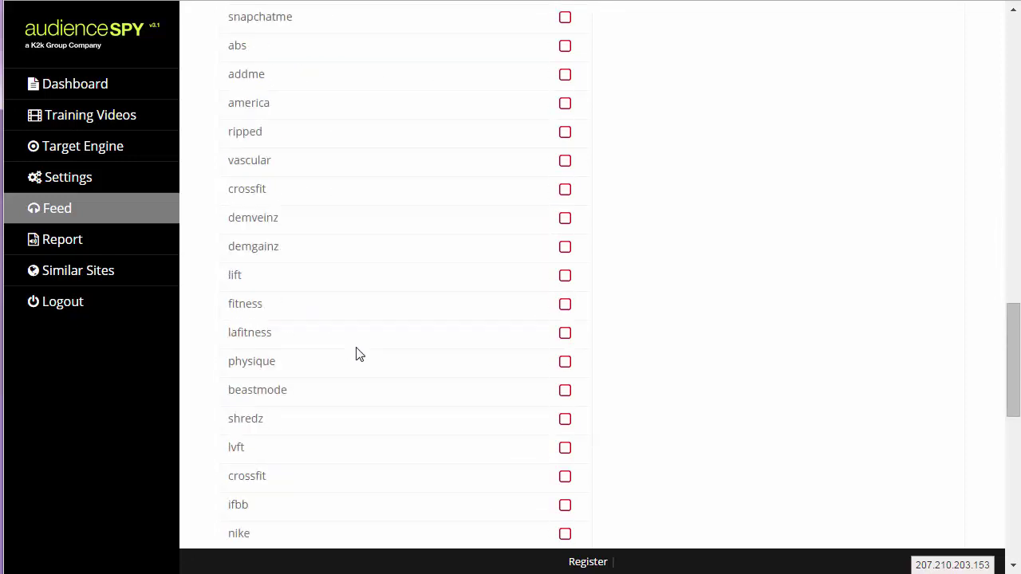
scroll(356, 353, down, 2)
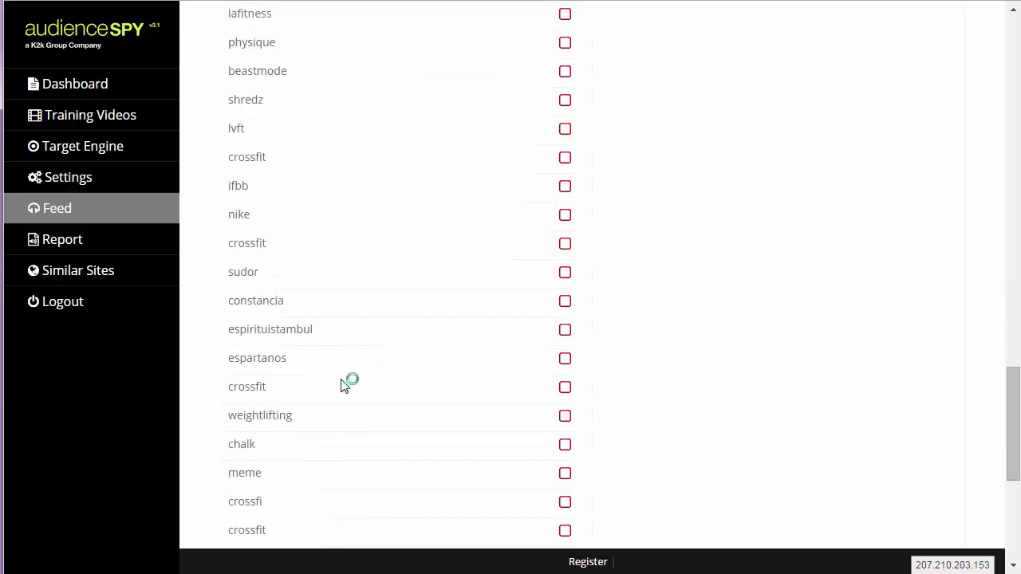
scroll(351, 395, down, 5)
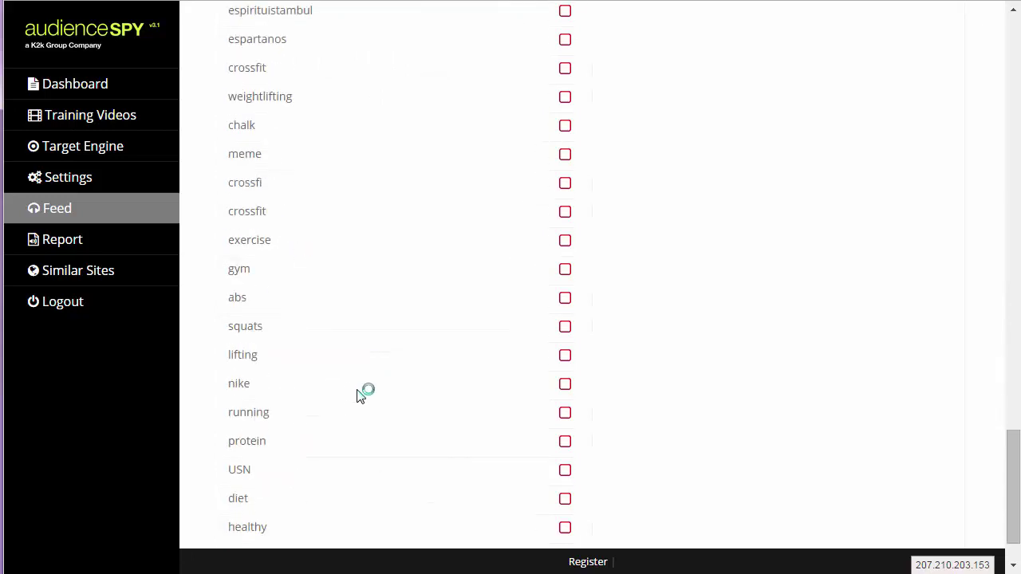
scroll(368, 383, up, 5)
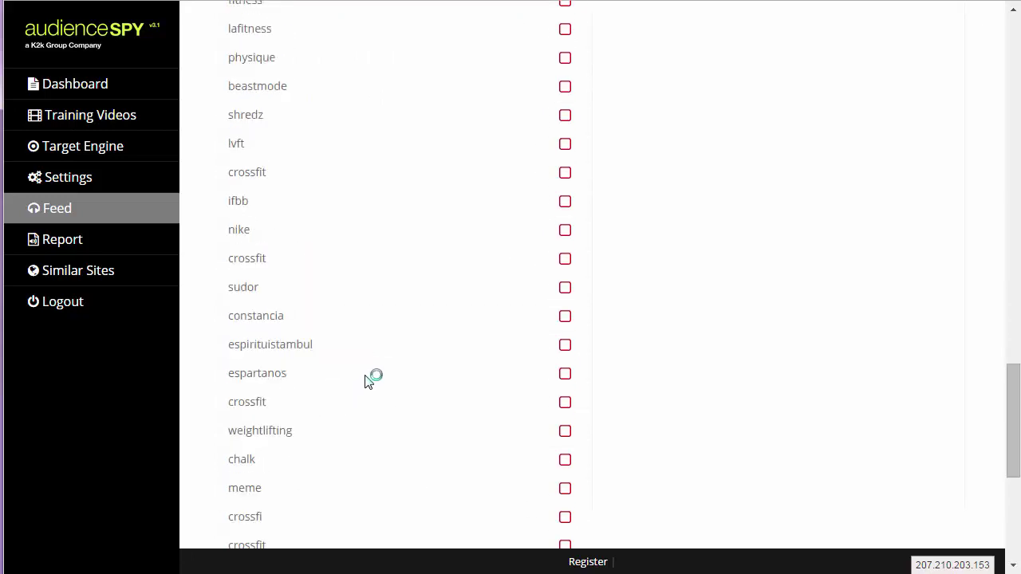
scroll(379, 367, up, 3)
scroll(363, 343, up, 8)
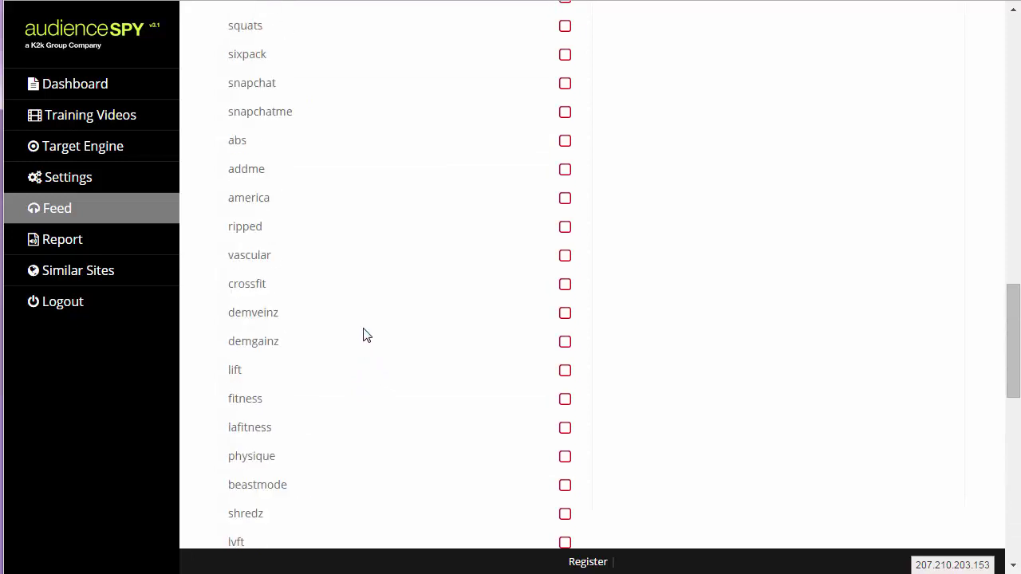
scroll(373, 313, up, 3)
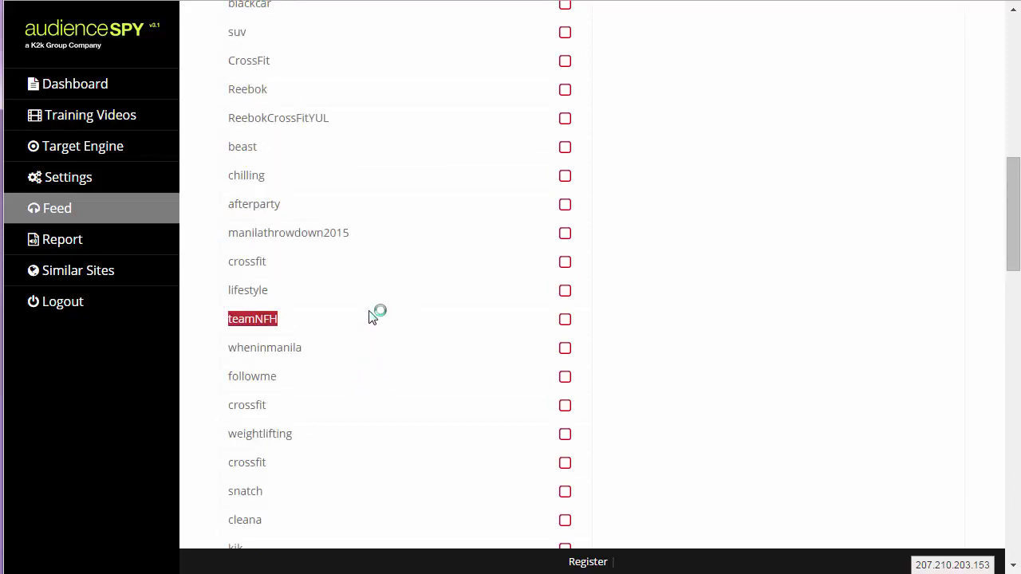
scroll(382, 298, up, 6)
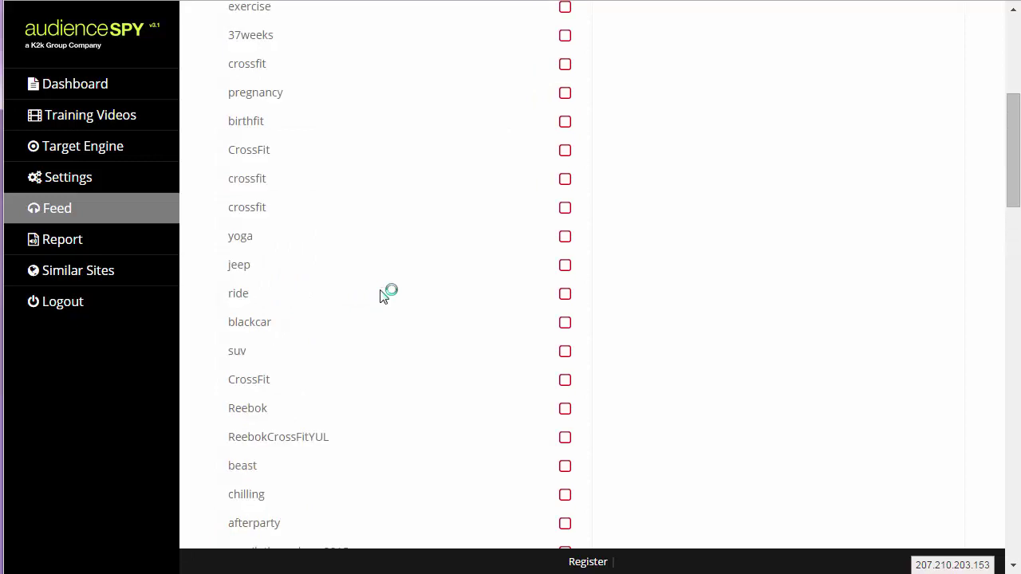
scroll(384, 296, up, 2)
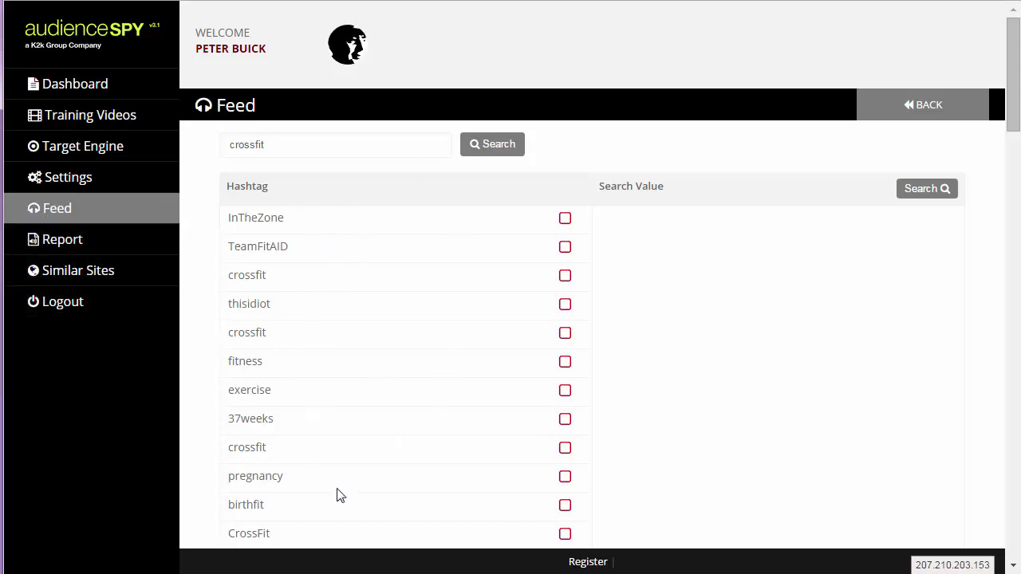
Select the hashtags InTheZone and TeamFitAID and send them to the Target Engine as search keywords
triple_click(260, 248)
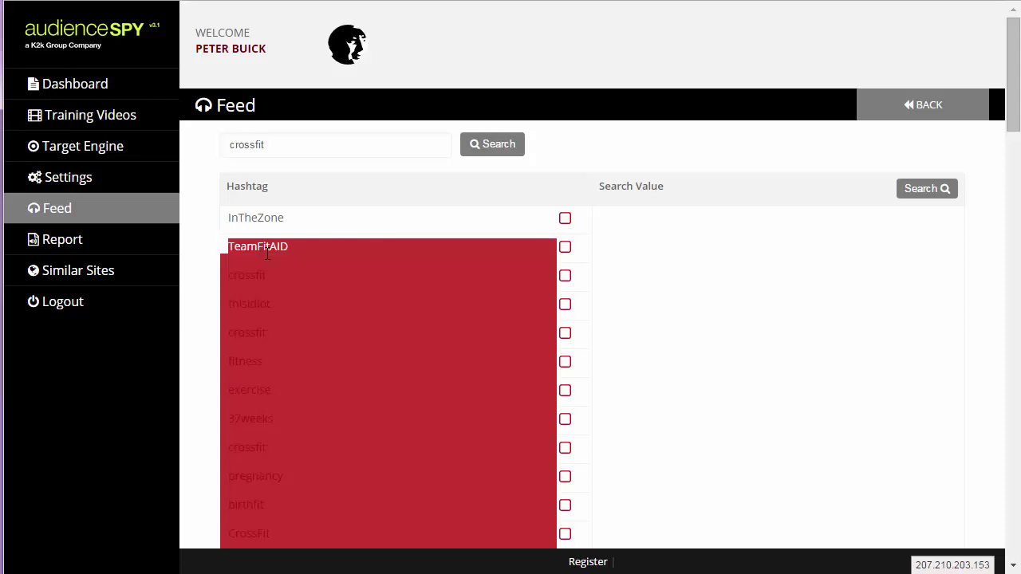
click(268, 249)
double_click(264, 217)
click(314, 242)
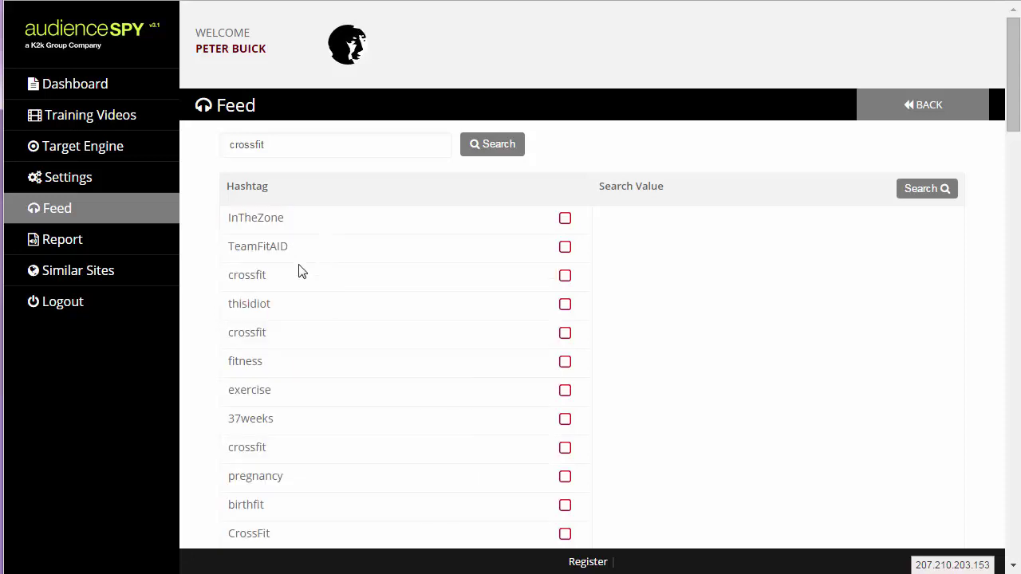
click(565, 219)
click(566, 248)
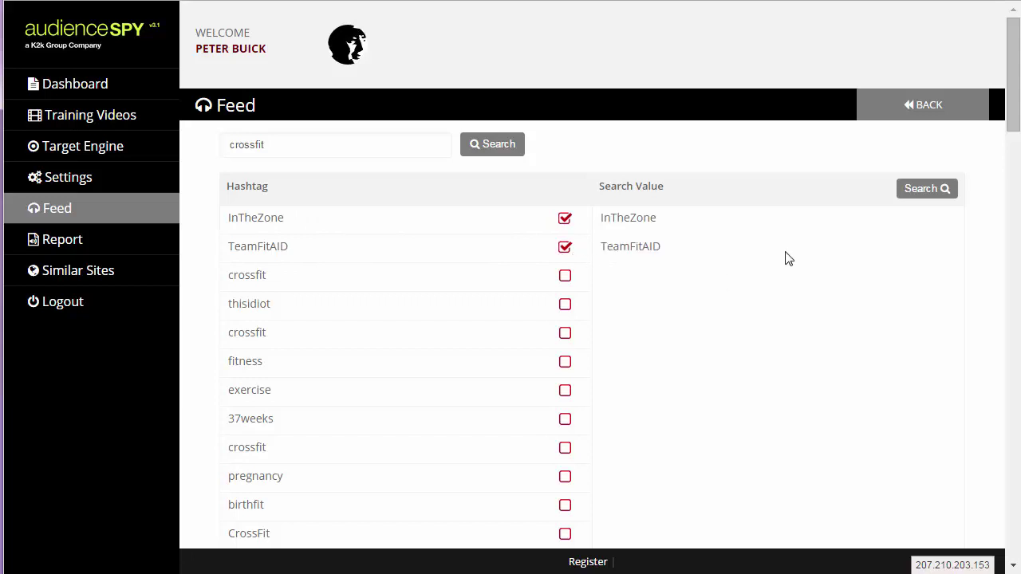
click(941, 188)
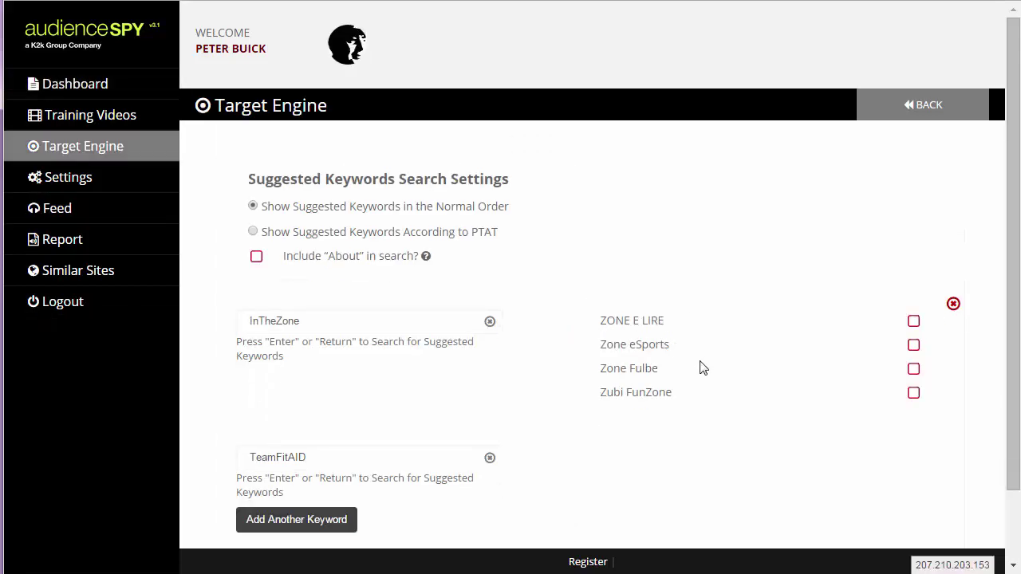
Run the page search for InTheZone and TeamFitAID and look over the pages it returns
scroll(718, 368, down, 1)
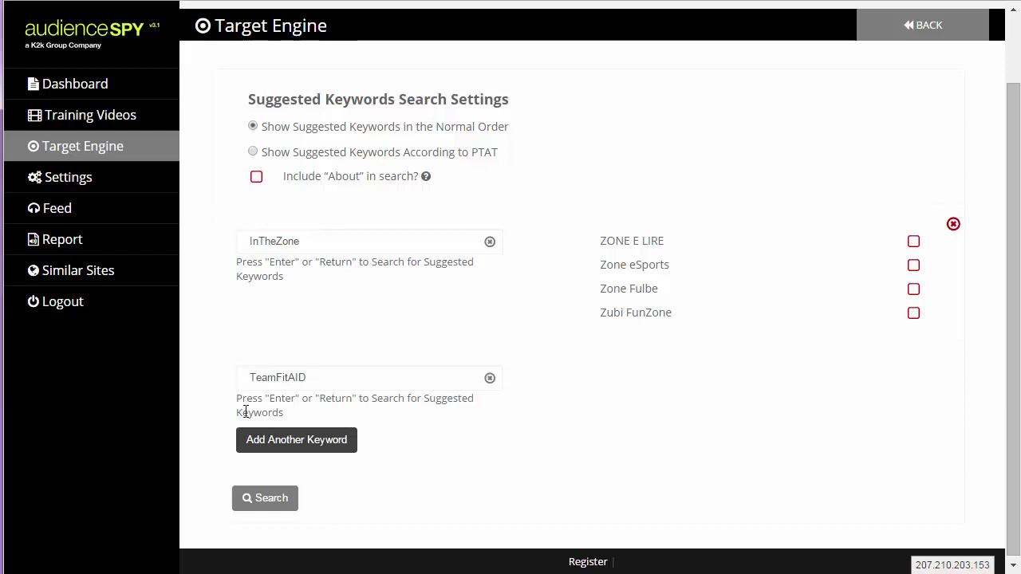
click(266, 497)
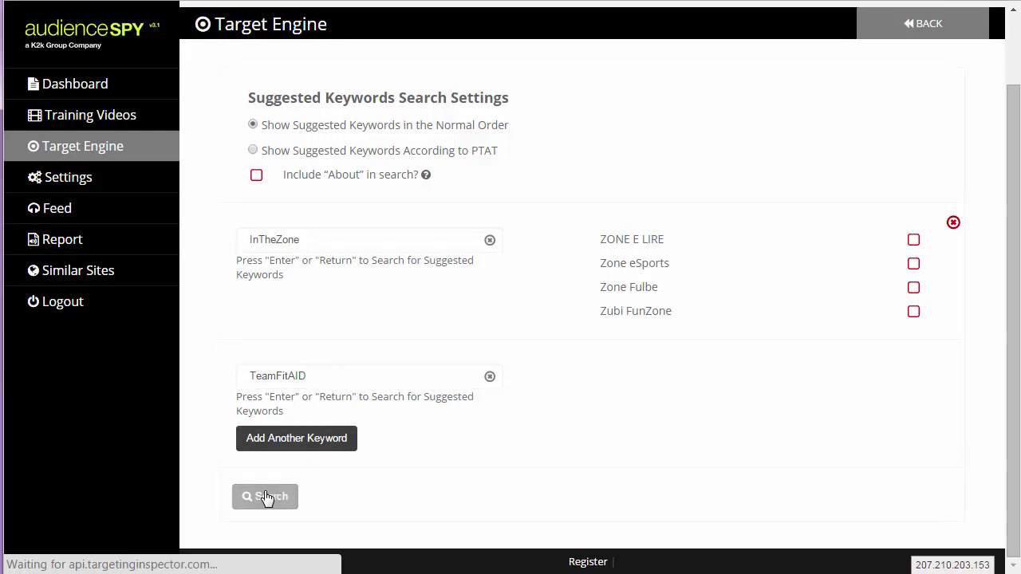
scroll(630, 335, down, 3)
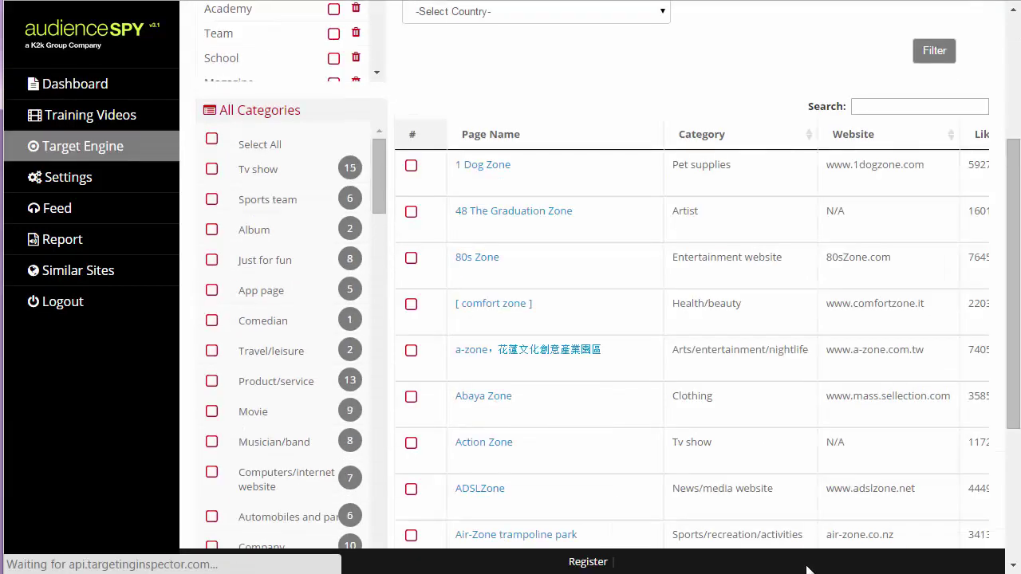
scroll(798, 399, down, 2)
scroll(877, 434, up, 5)
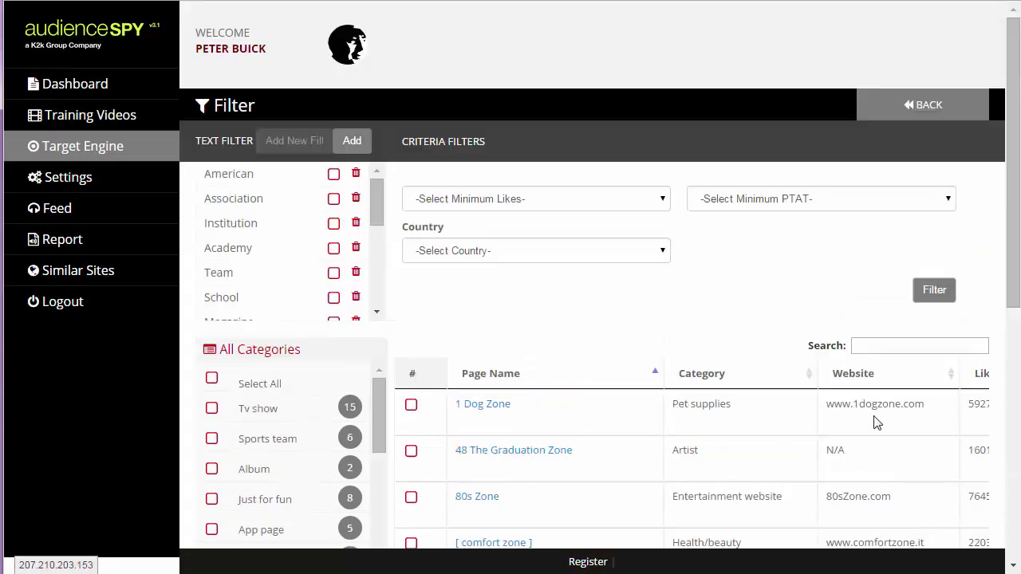
scroll(805, 440, down, 4)
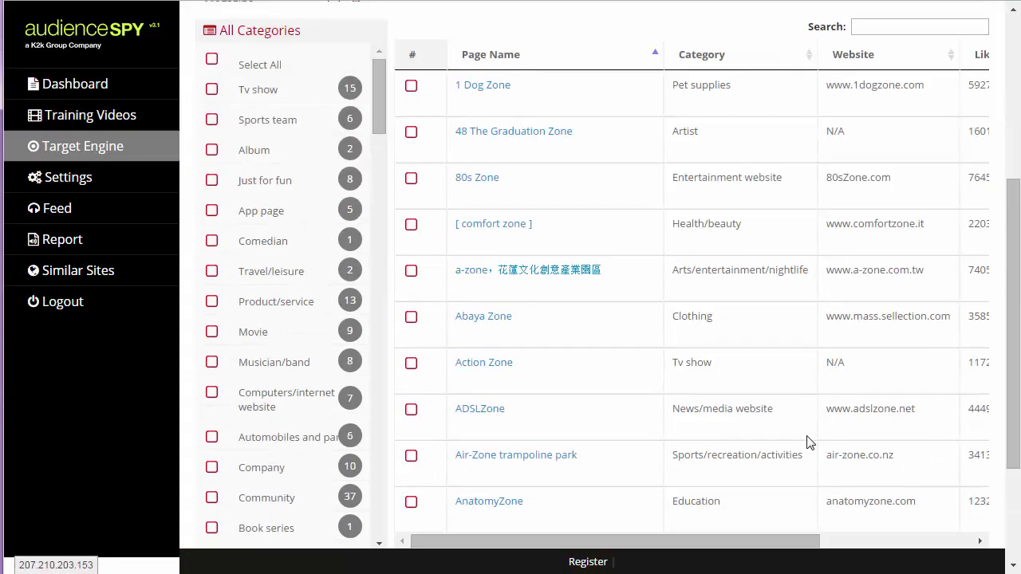
Sort the found pages by PTAT from highest to lowest
drag(797, 546, 963, 554)
scroll(844, 324, up, 3)
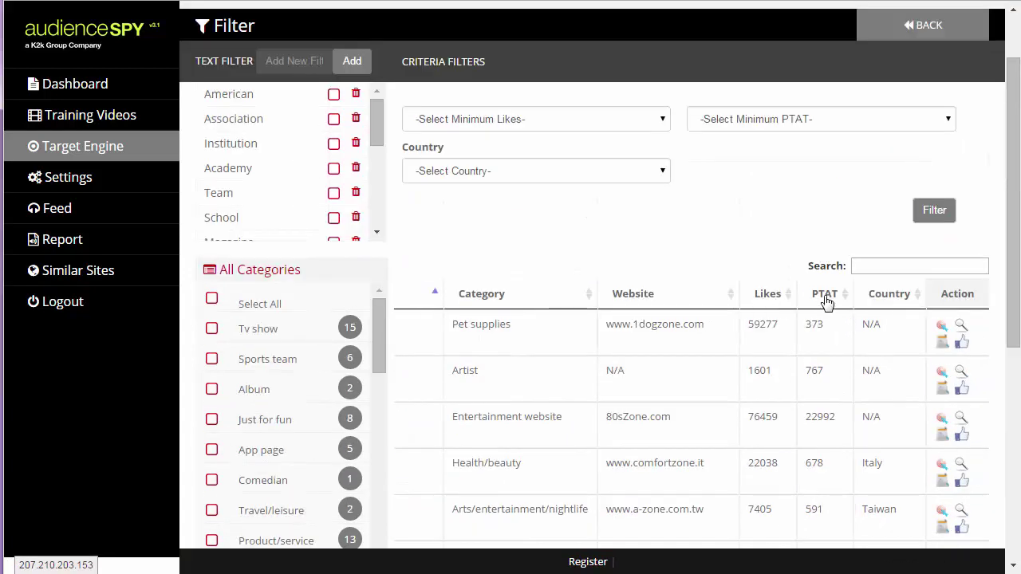
click(824, 297)
click(822, 300)
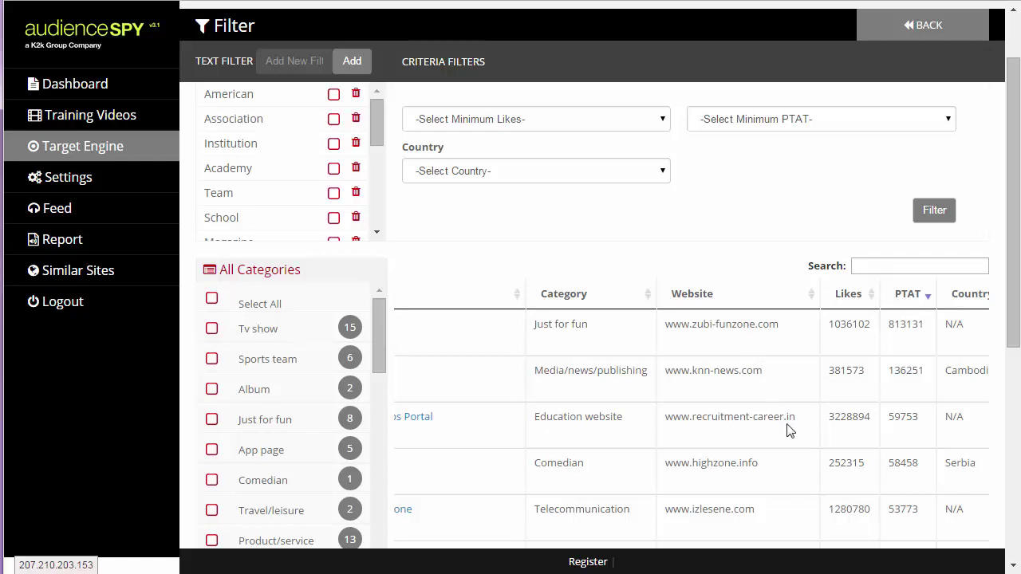
Browse the first three pages of the PTAT-sorted results, checking each page's category, website, likes and country
scroll(799, 473, down, 1)
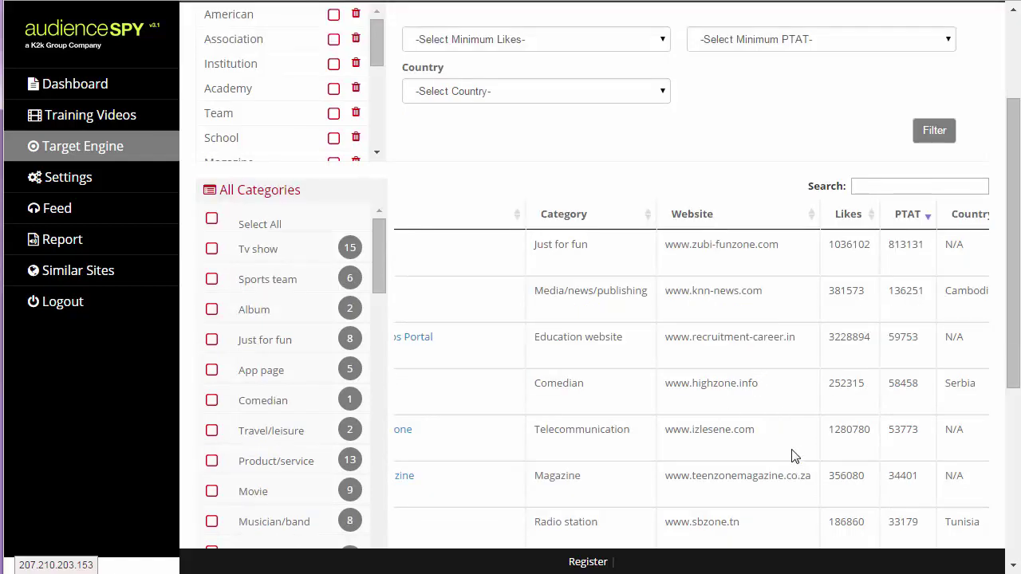
scroll(788, 443, down, 3)
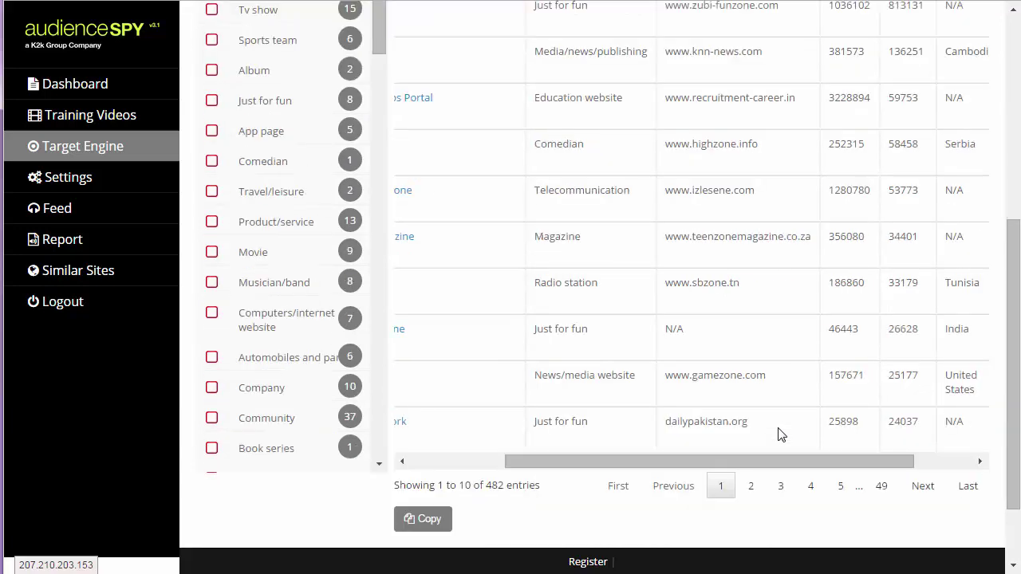
click(750, 485)
scroll(738, 316, up, 1)
scroll(738, 316, up, 1)
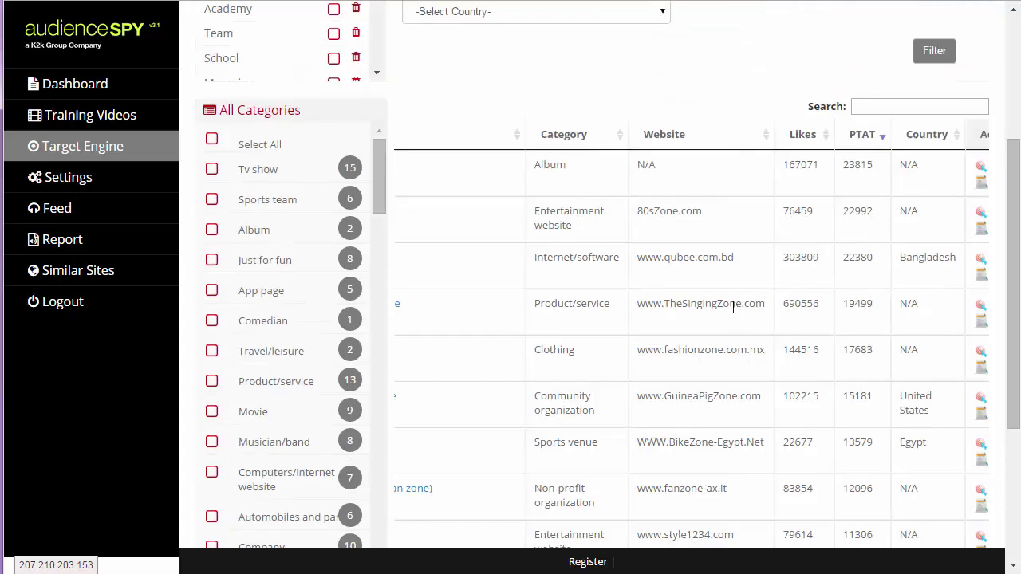
scroll(712, 249, down, 1)
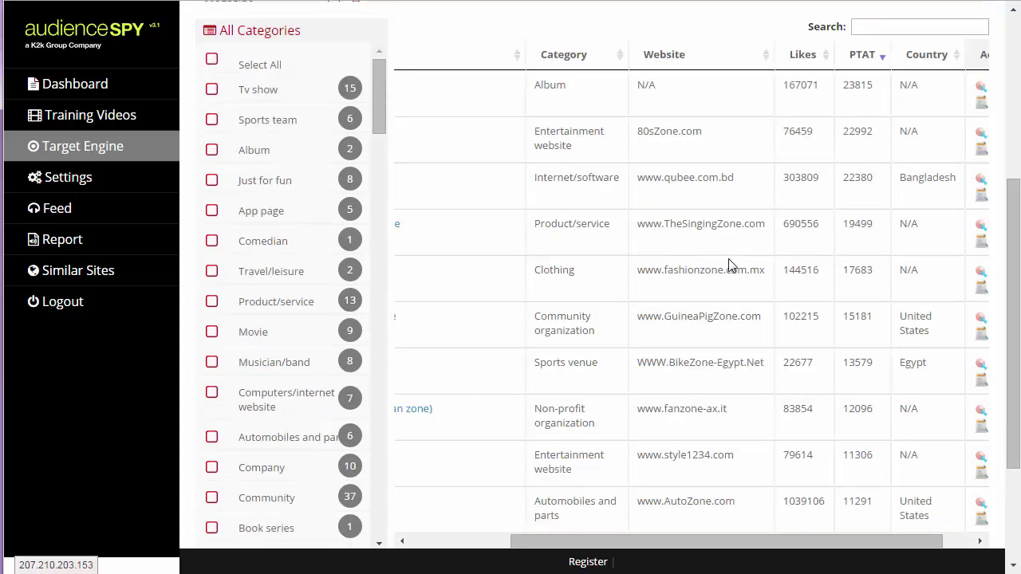
scroll(738, 316, down, 2)
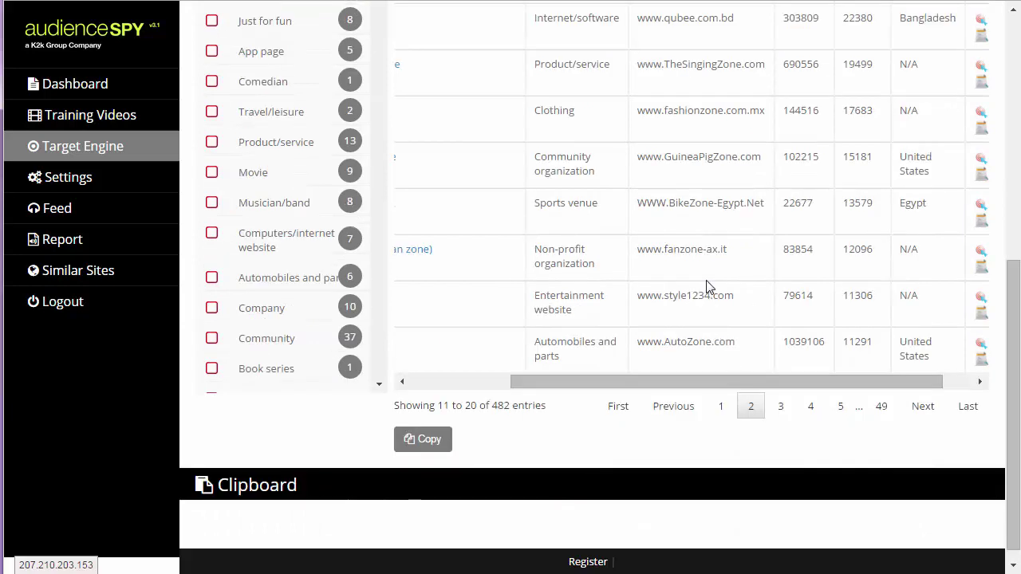
click(782, 407)
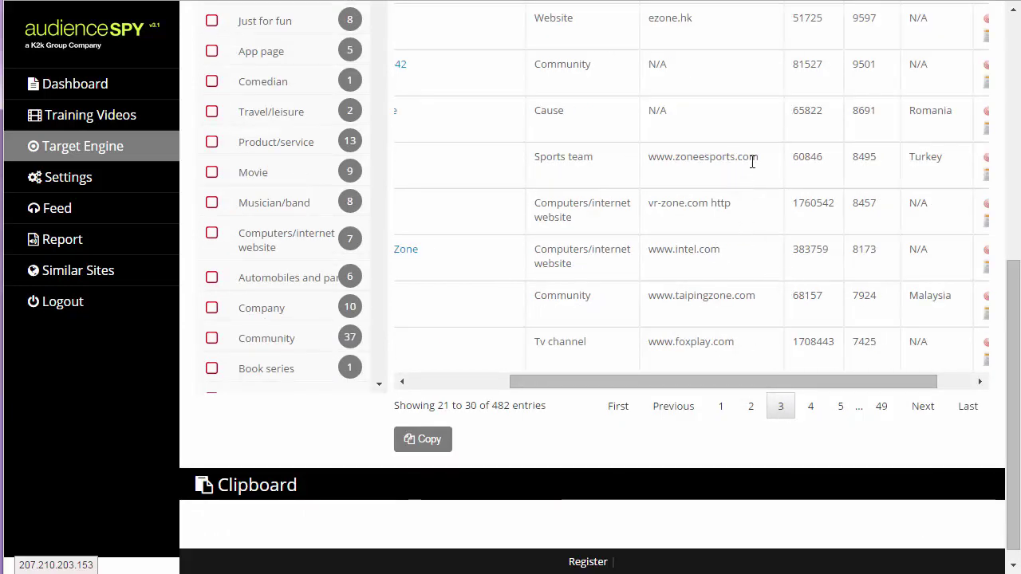
Examine the Zone eSports entry's website, likes, PTAT and country, and check the foxplay website against its page name
drag(760, 149, 662, 142)
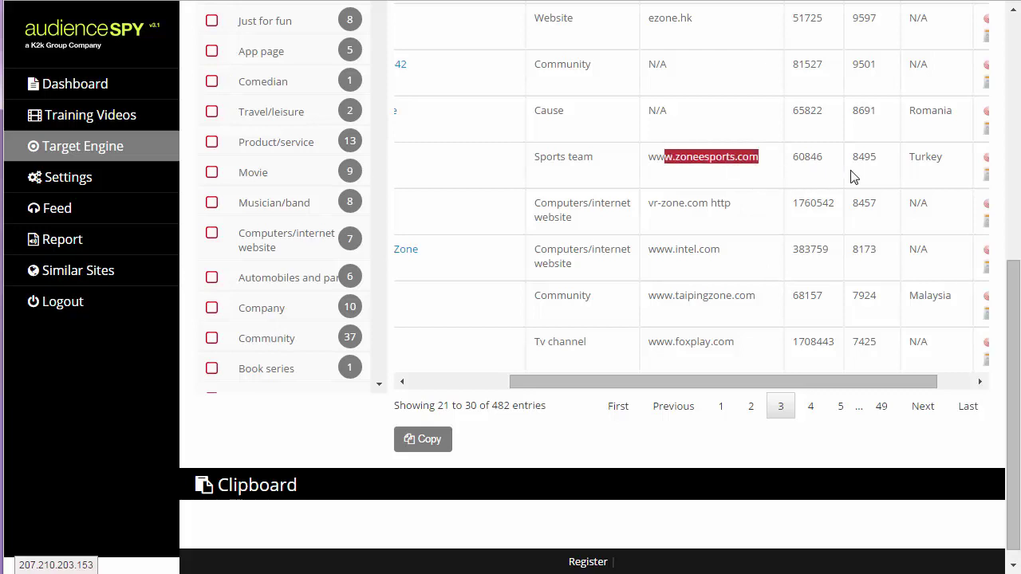
click(874, 156)
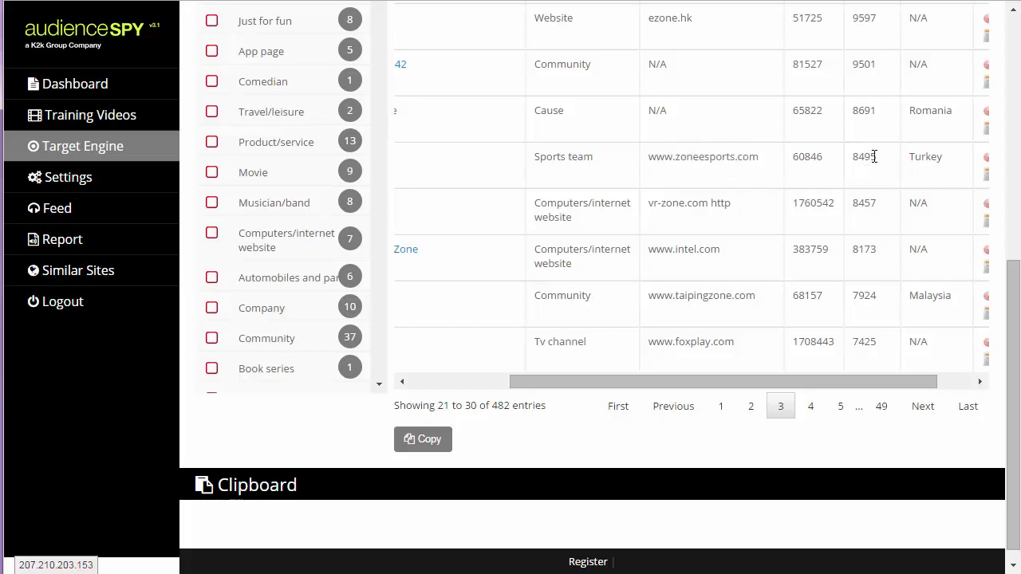
double_click(928, 156)
click(875, 160)
drag(869, 157, 651, 152)
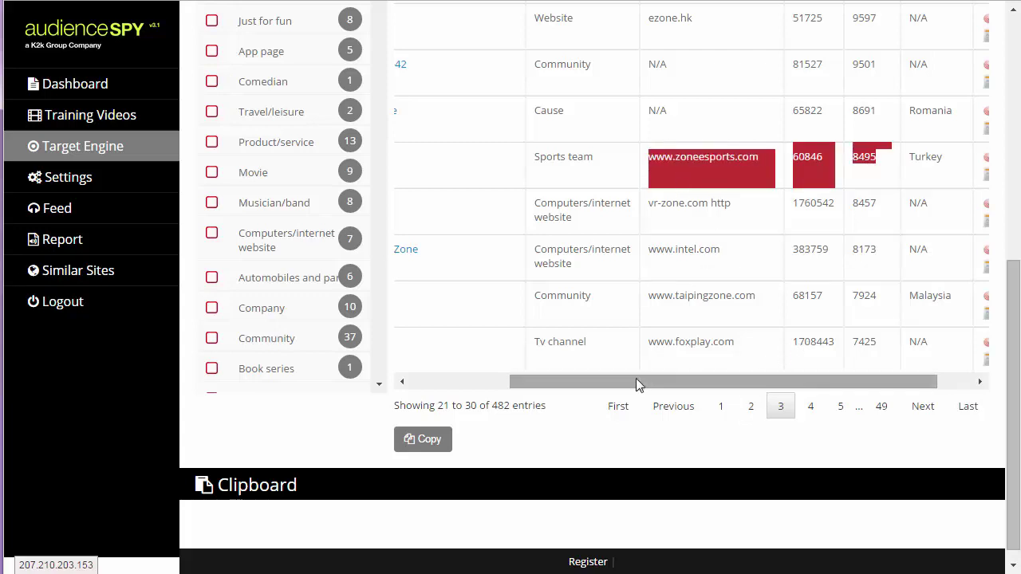
double_click(693, 343)
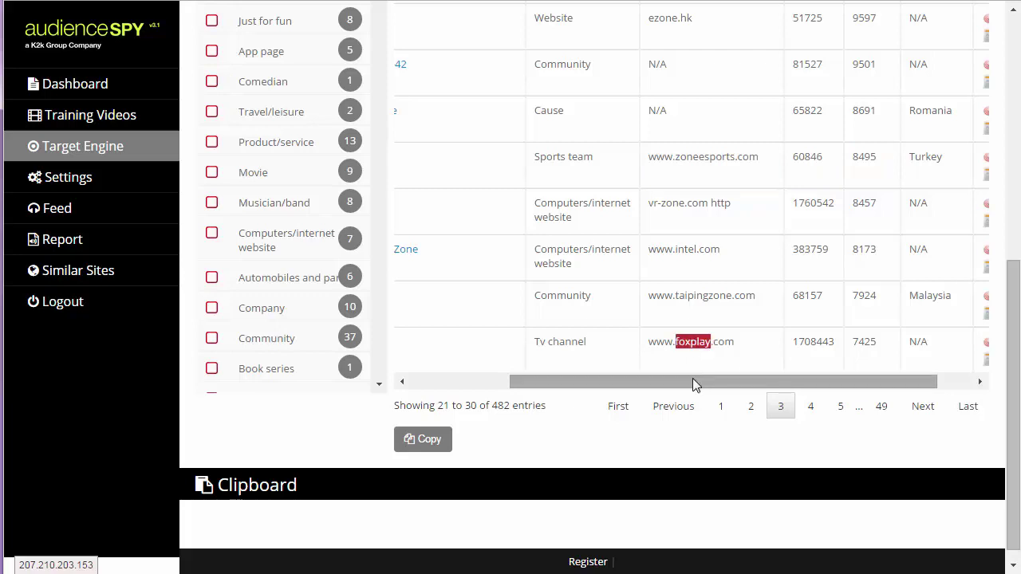
drag(694, 383, 519, 383)
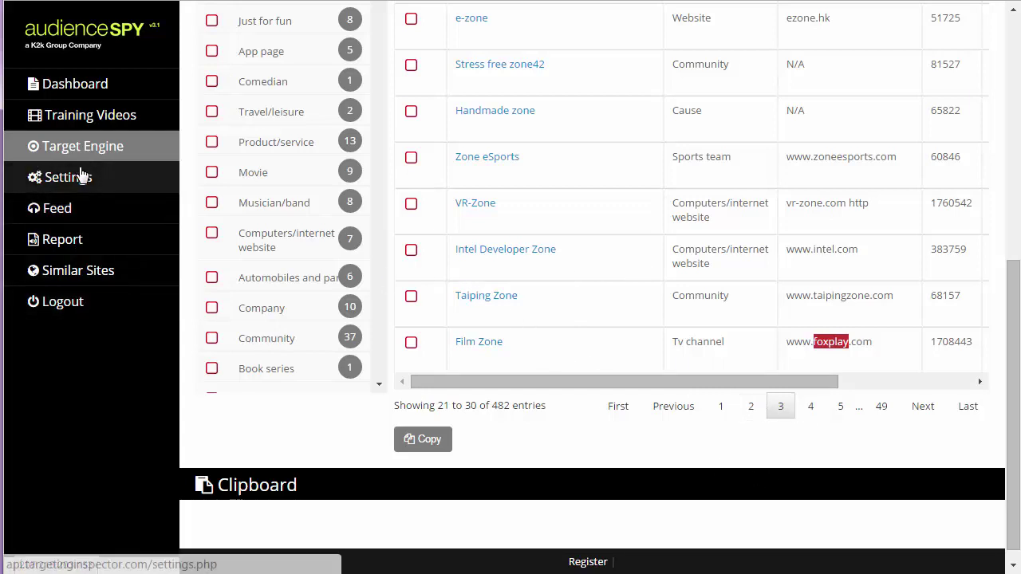
Look in on the Feed and Similar Sites sections, and search the Report section for media kits on crossfit
click(63, 212)
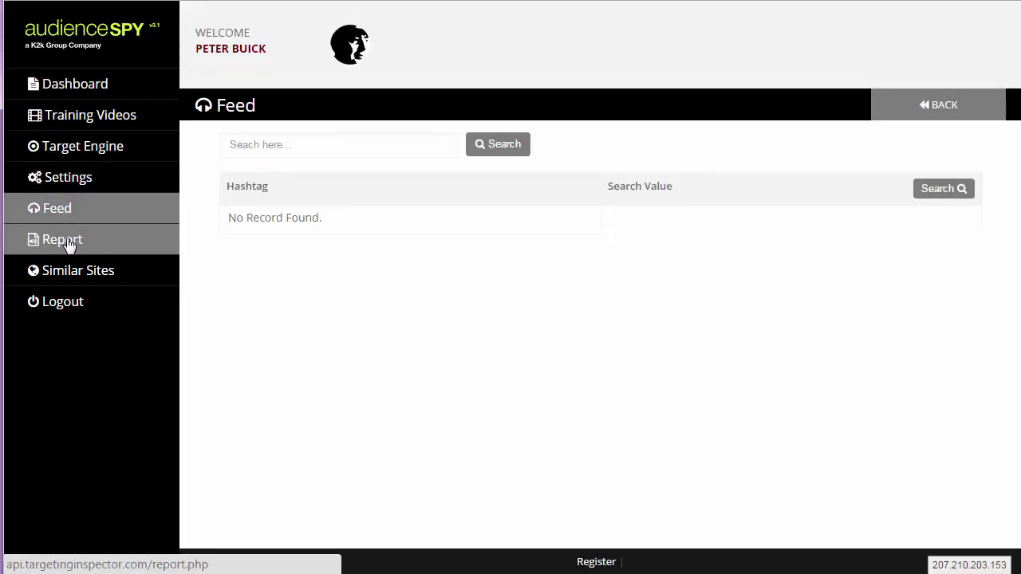
click(76, 275)
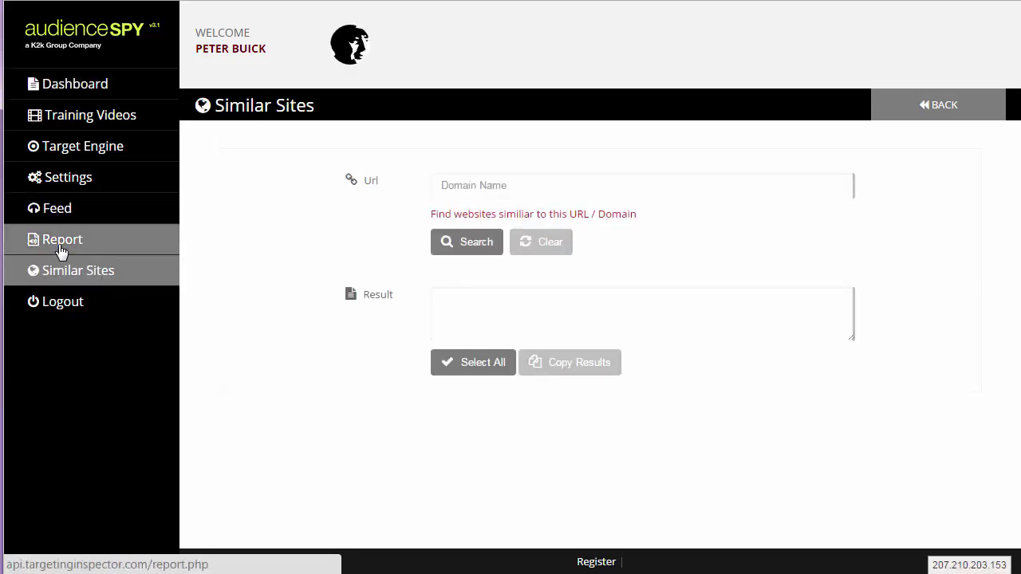
click(62, 250)
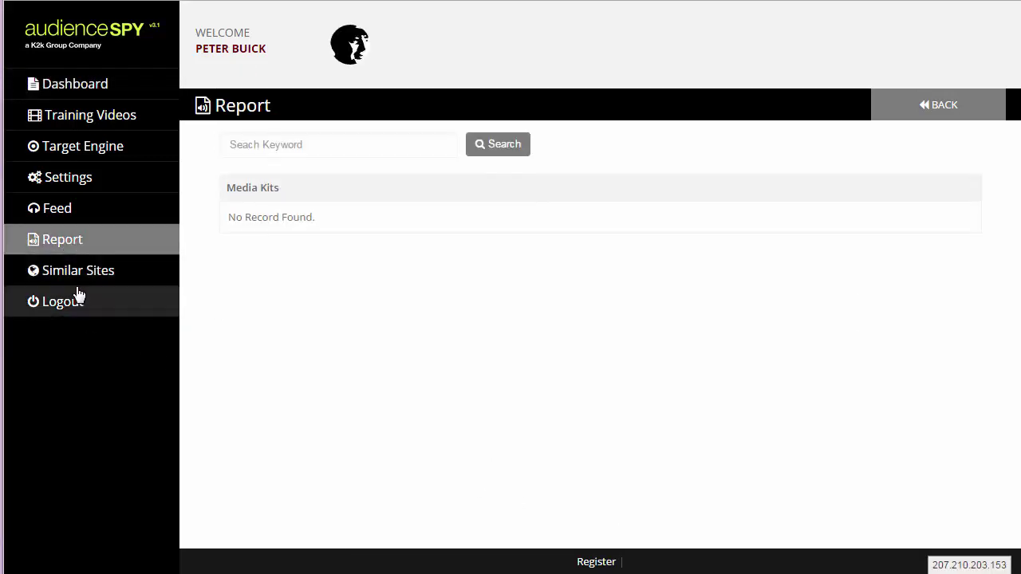
click(282, 140)
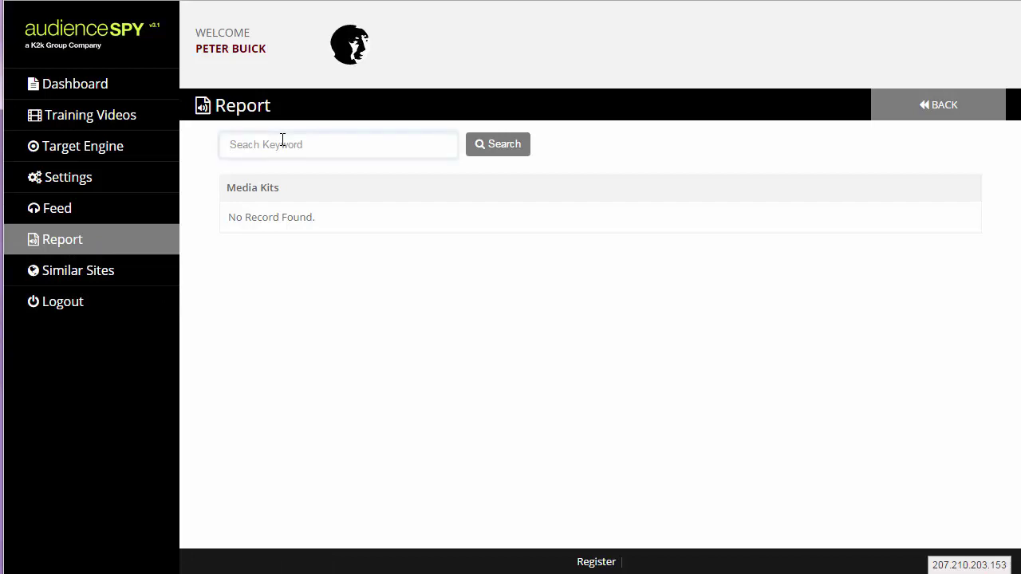
text(crossfit)
click(492, 153)
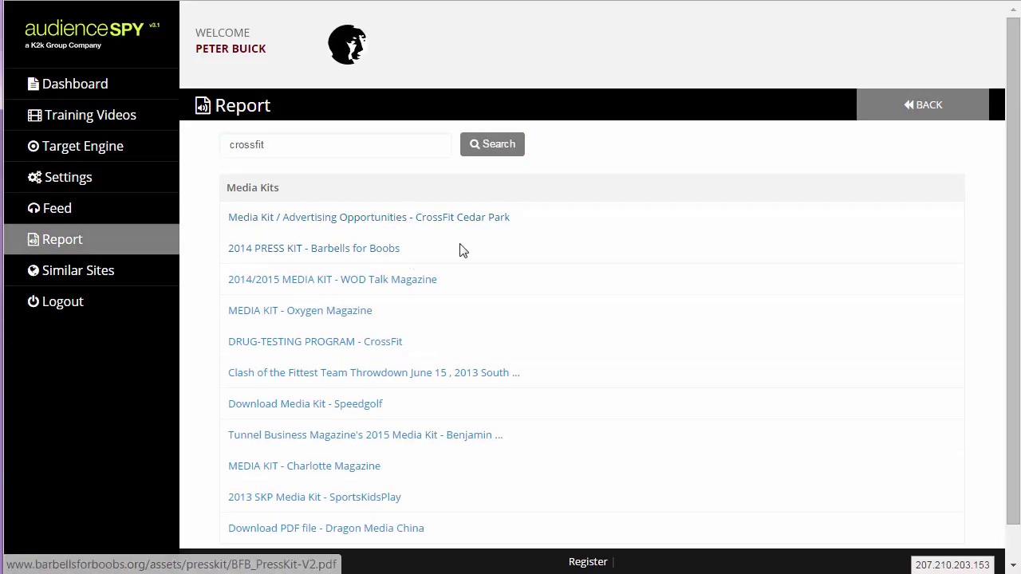
Save the Oxygen Magazine media kit from the report results as AIM_MediaKit_2014rev.pdf
scroll(458, 251, down, 1)
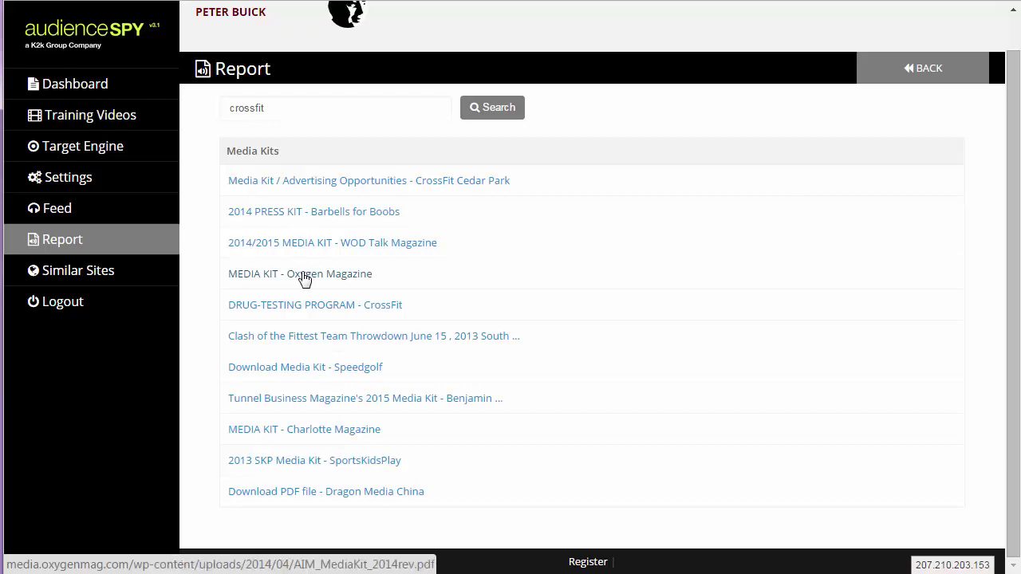
right_click(330, 276)
click(389, 303)
click(315, 279)
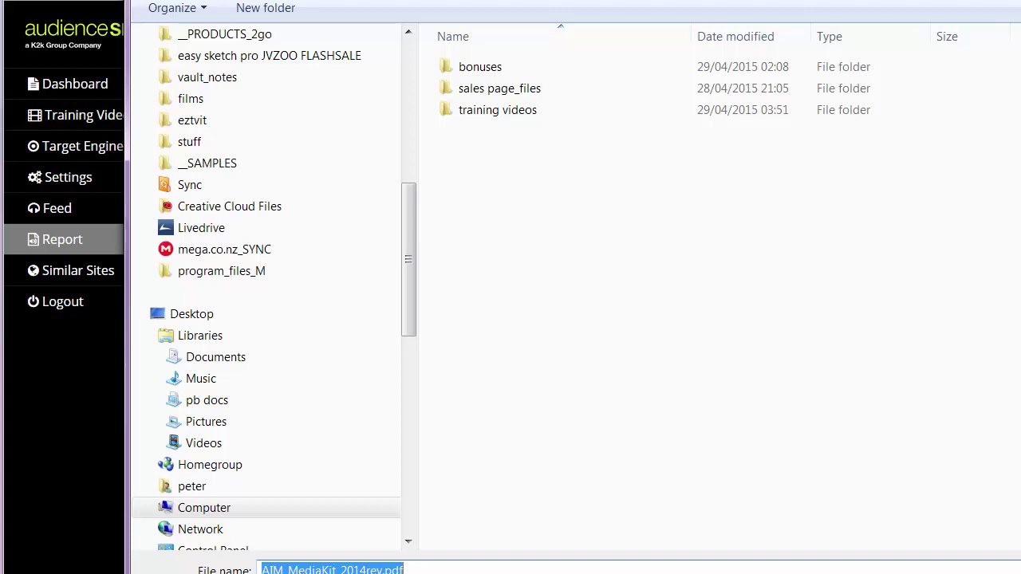
key(Return)
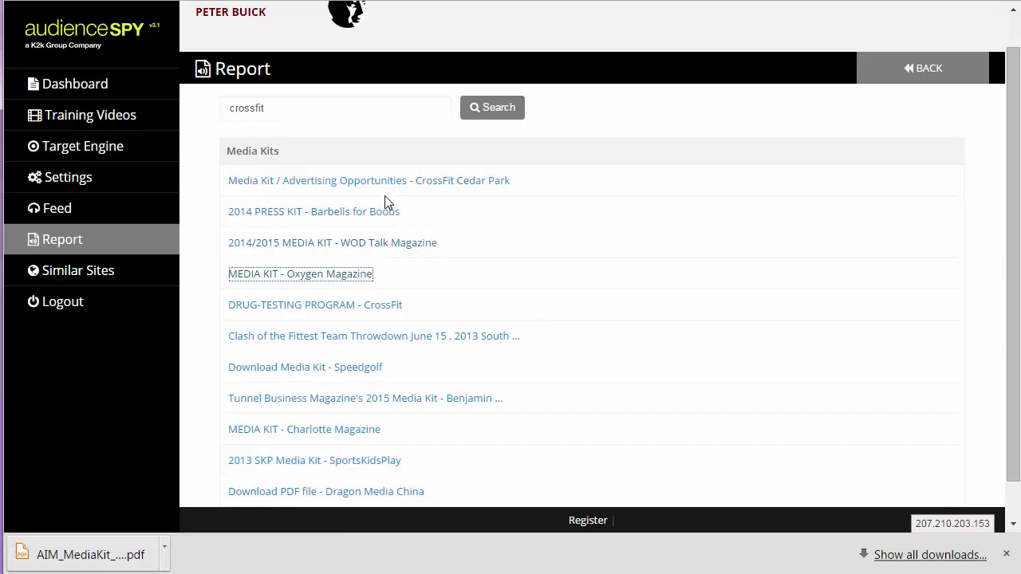
Save the CrossFit Cedar Park and WOD Talk Magazine media kits as PDFs under their suggested file names
right_click(451, 186)
click(489, 262)
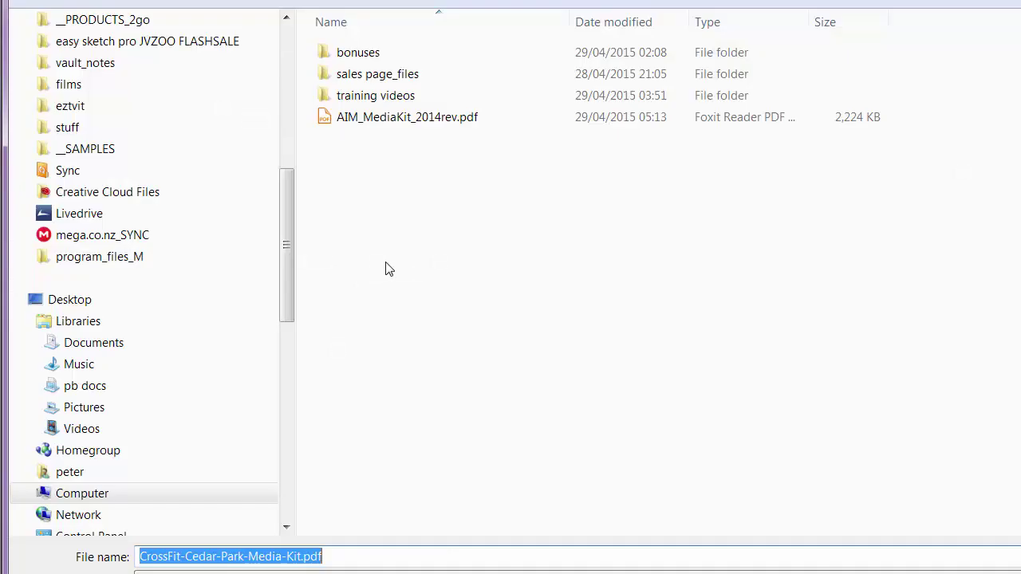
key(Return)
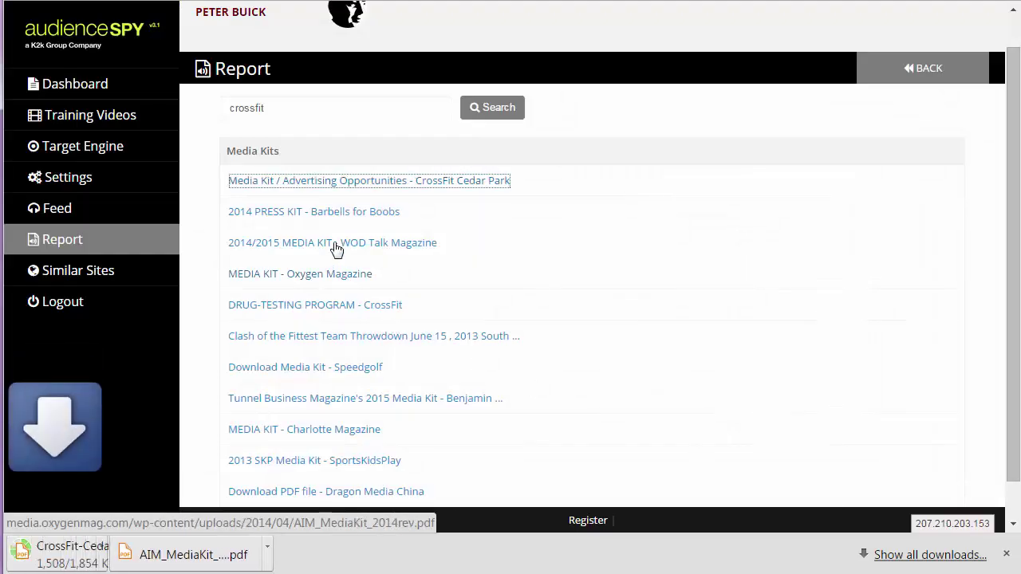
right_click(339, 246)
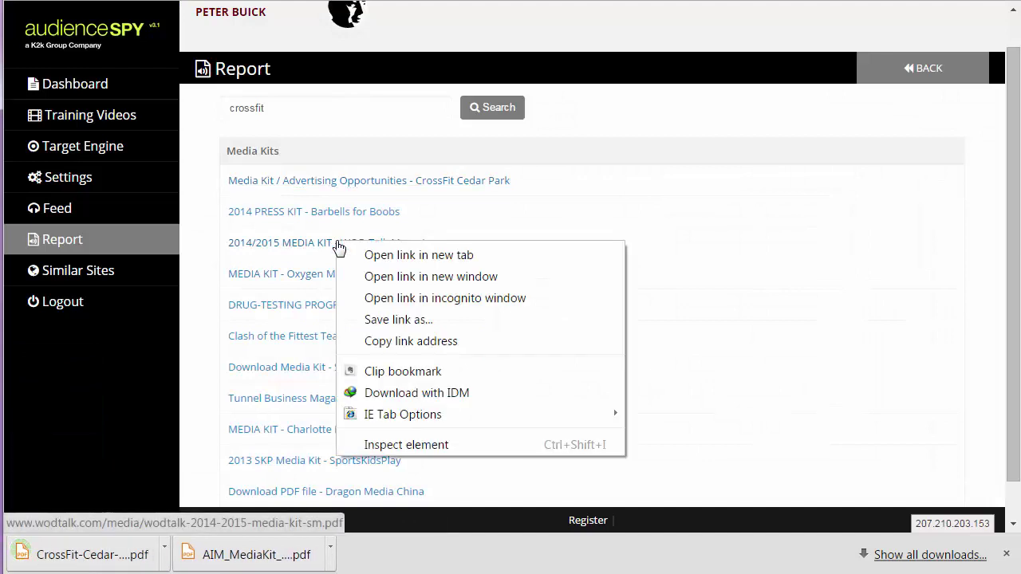
click(422, 320)
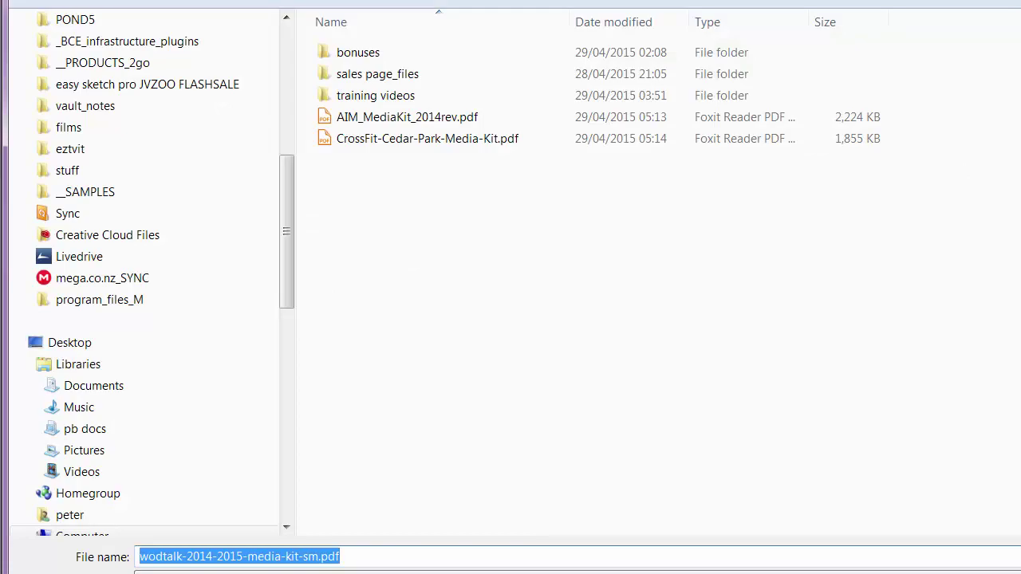
key(Return)
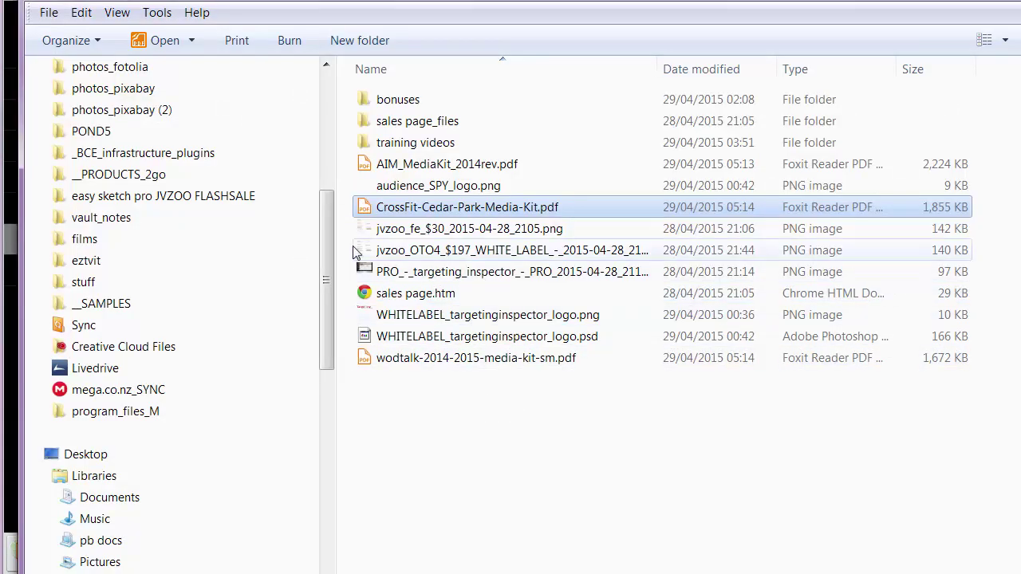
Open CrossFit-Cedar-Park-Media-Kit.pdf in Foxit Reader, then reposition and widen its window for reading
double_click(363, 209)
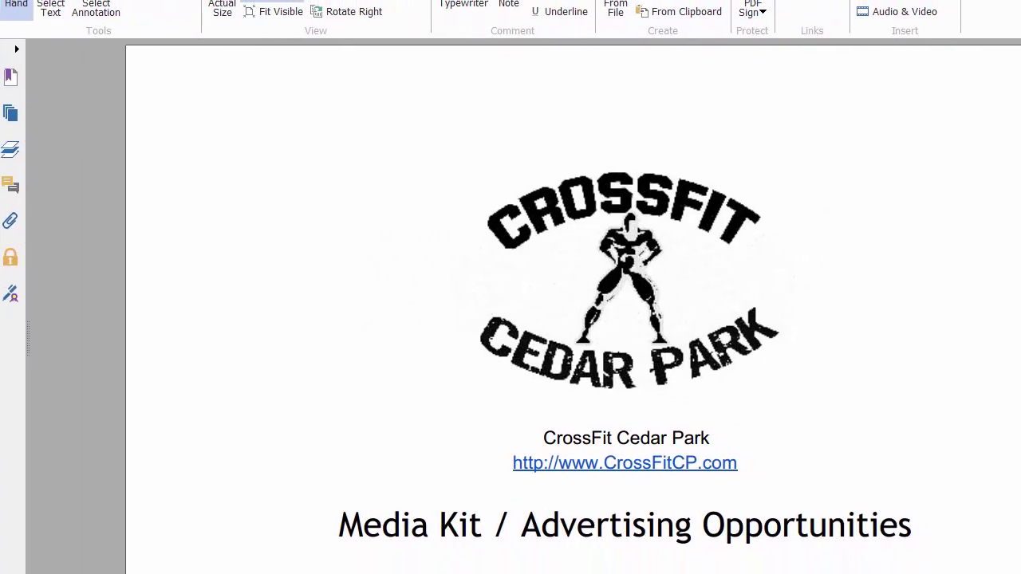
key(super+Up)
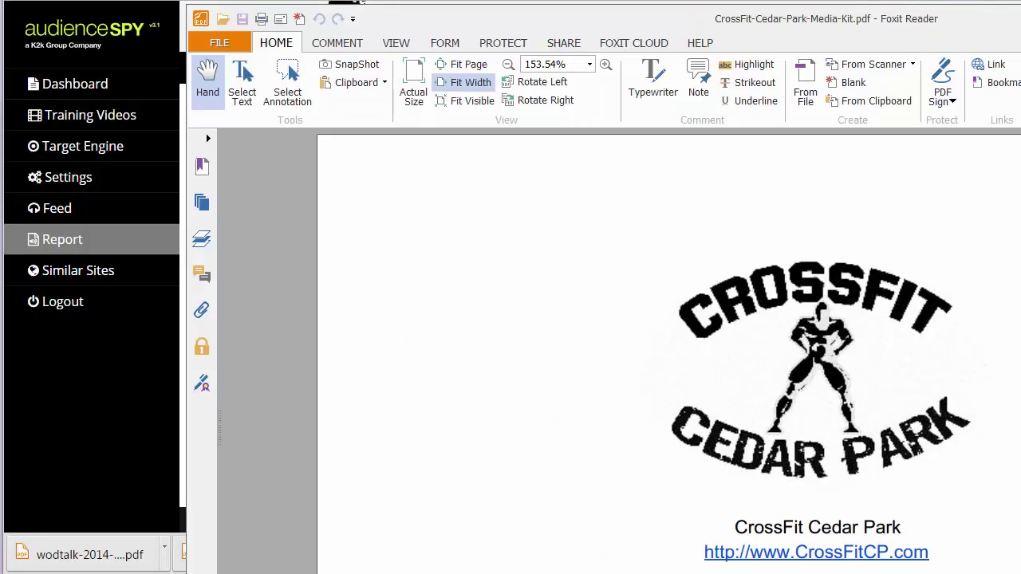
key(super+Down)
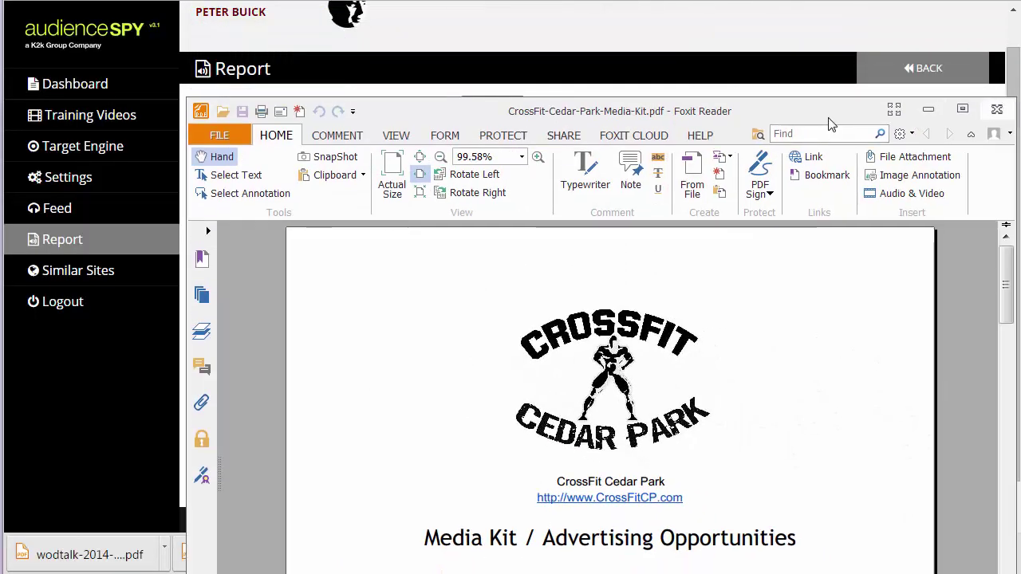
drag(785, 94, 628, 0)
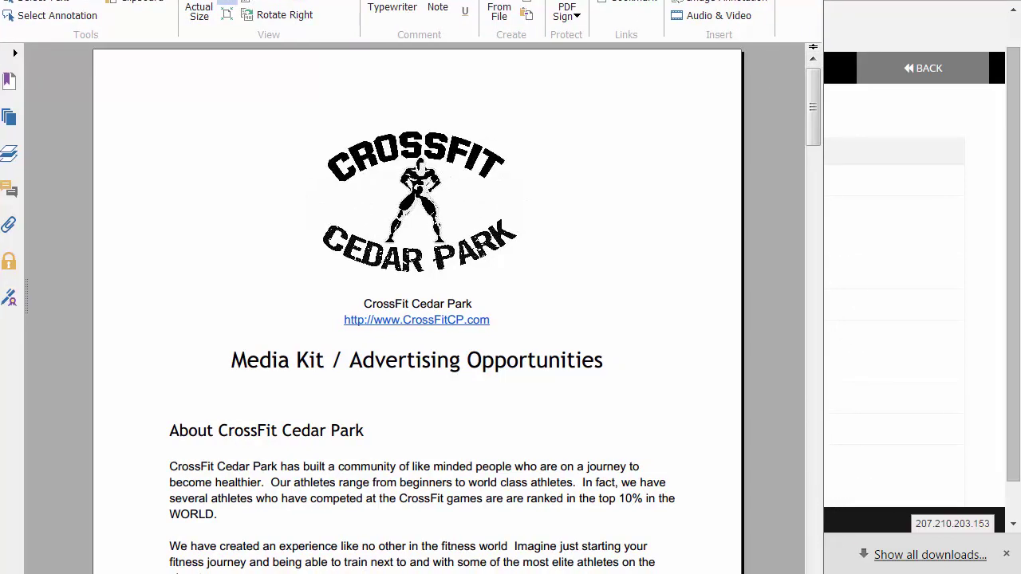
drag(825, 573, 1020, 573)
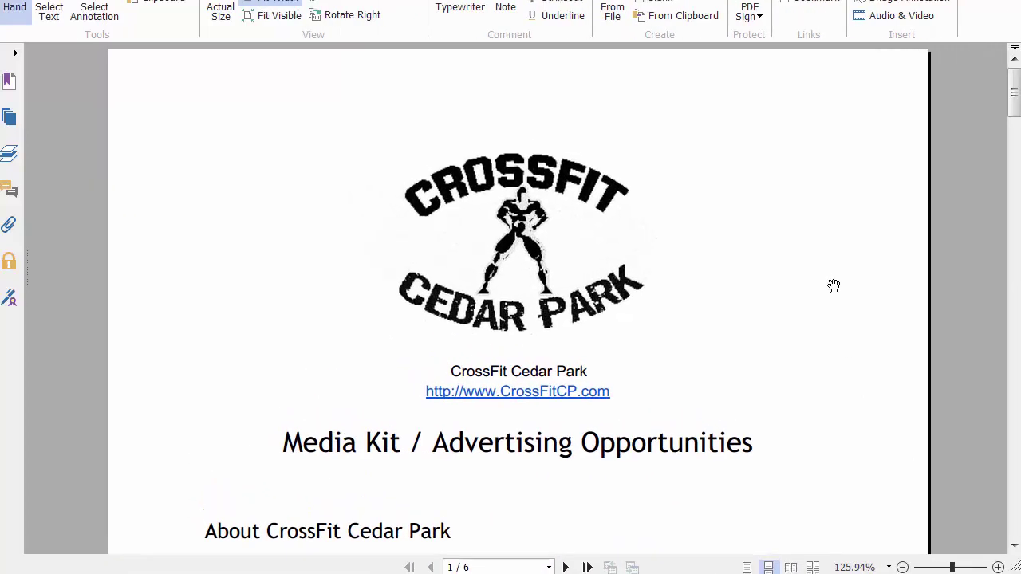
Read the first three pages of the CrossFit Cedar Park kit, covering the gym's introduction, the Regionals and its website and Facebook page
scroll(770, 353, down, 3)
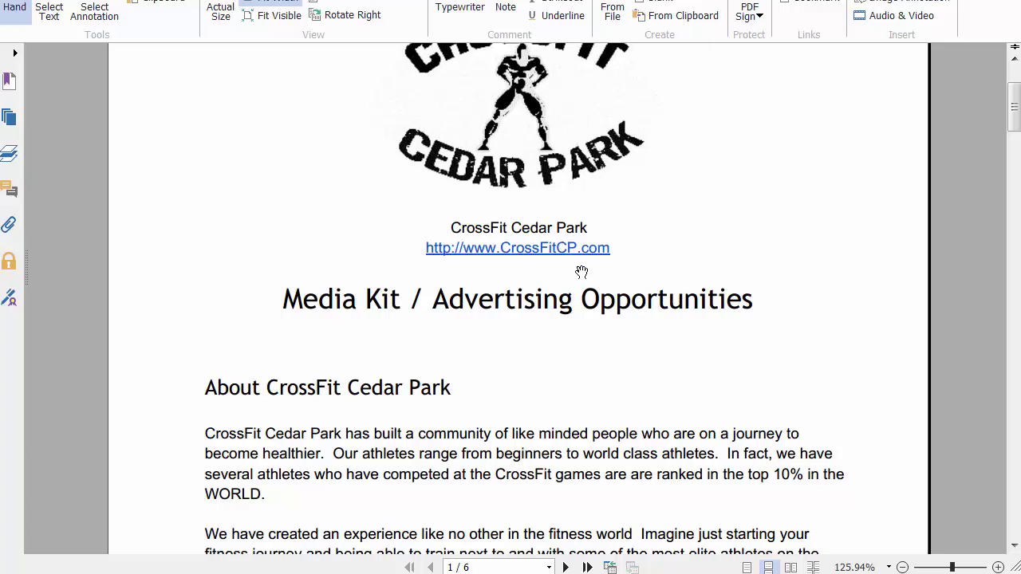
scroll(643, 230, up, 2)
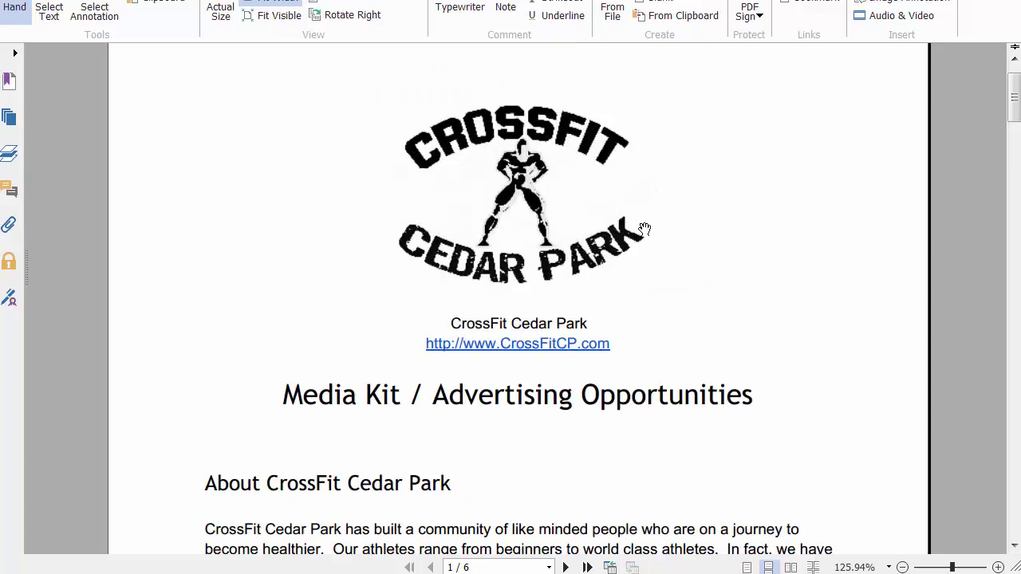
scroll(687, 250, down, 5)
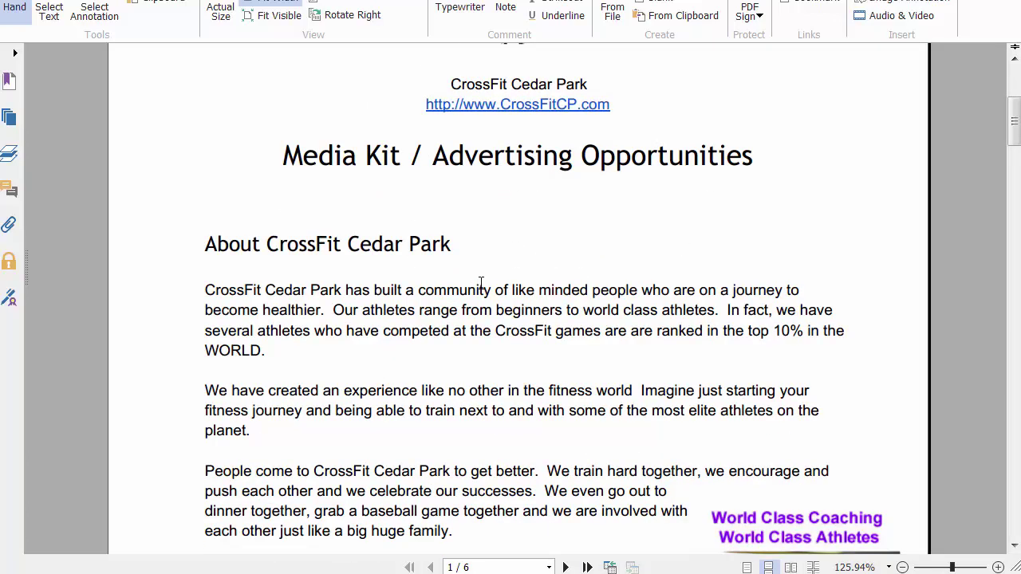
scroll(481, 284, down, 1)
scroll(553, 274, down, 1)
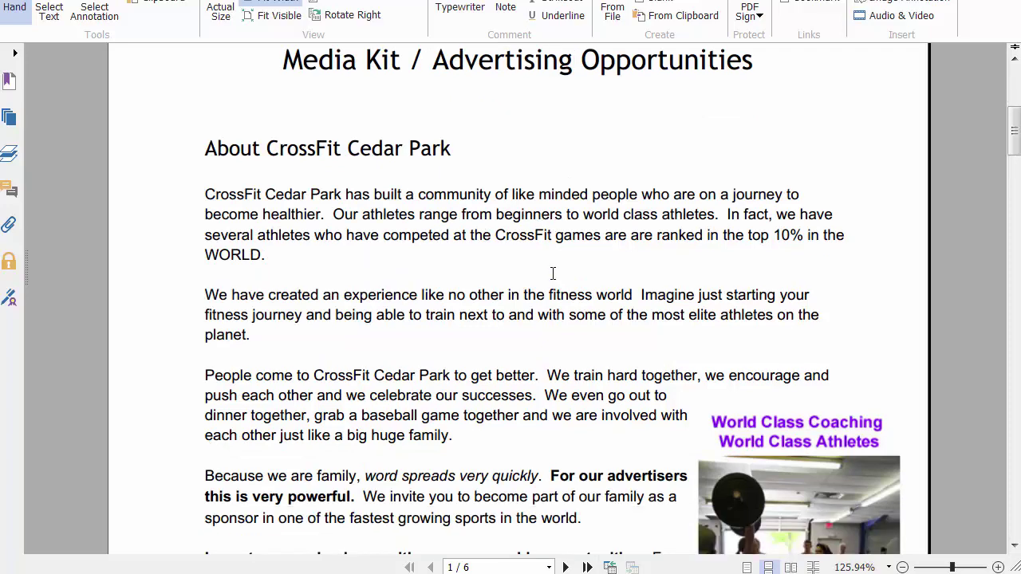
scroll(553, 273, down, 2)
scroll(553, 273, down, 2)
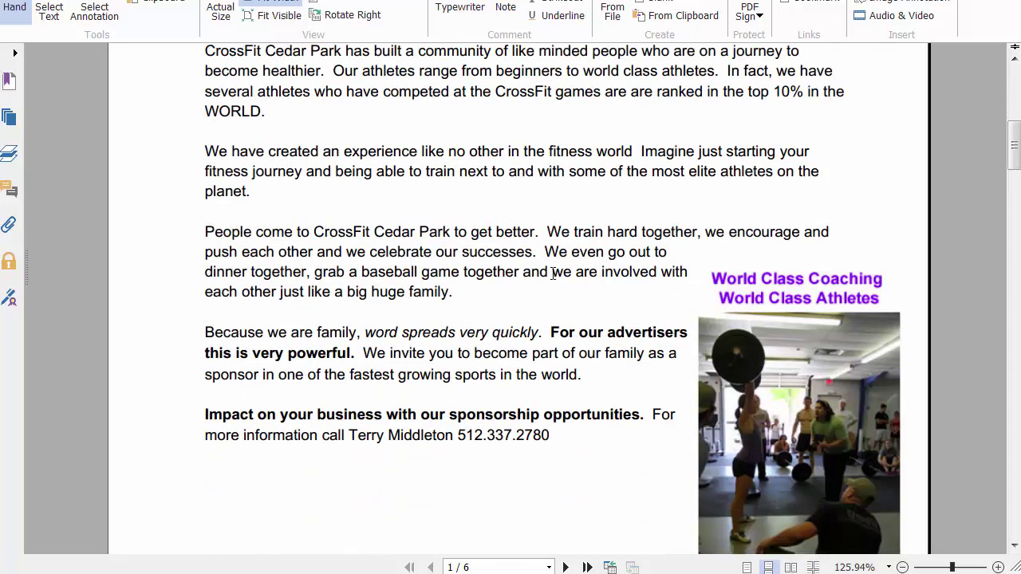
scroll(553, 274, down, 8)
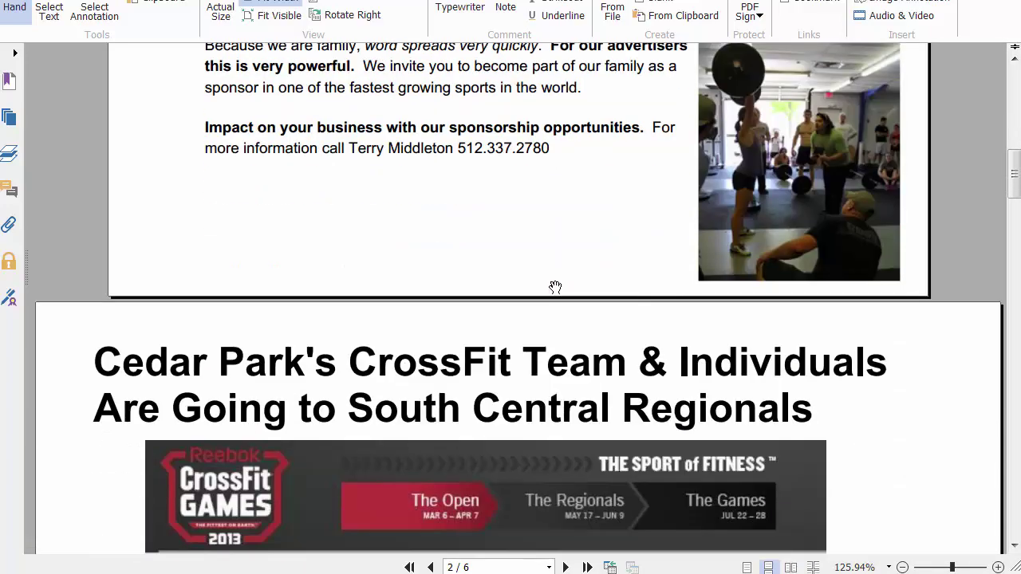
scroll(572, 313, down, 9)
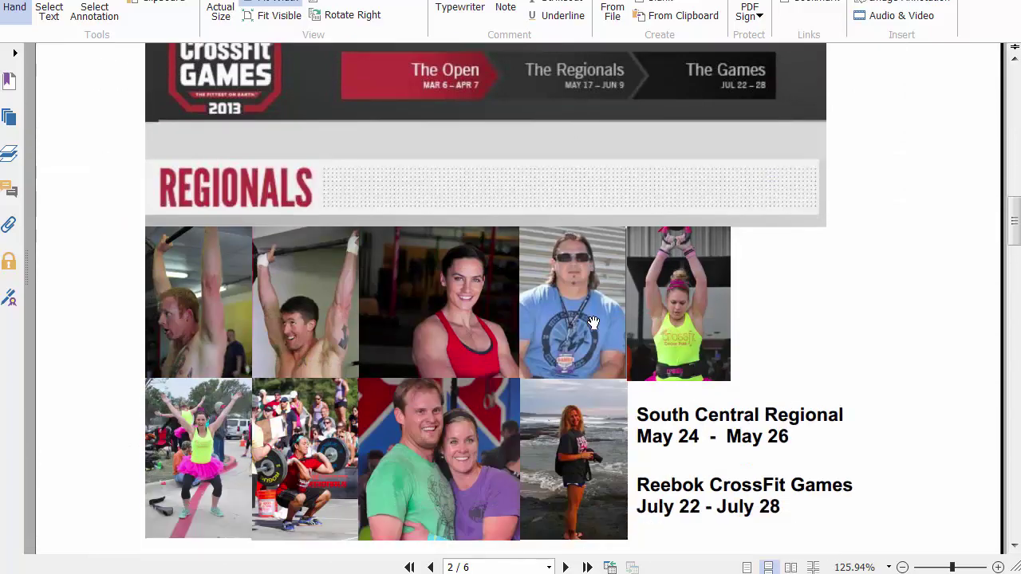
scroll(668, 334, down, 10)
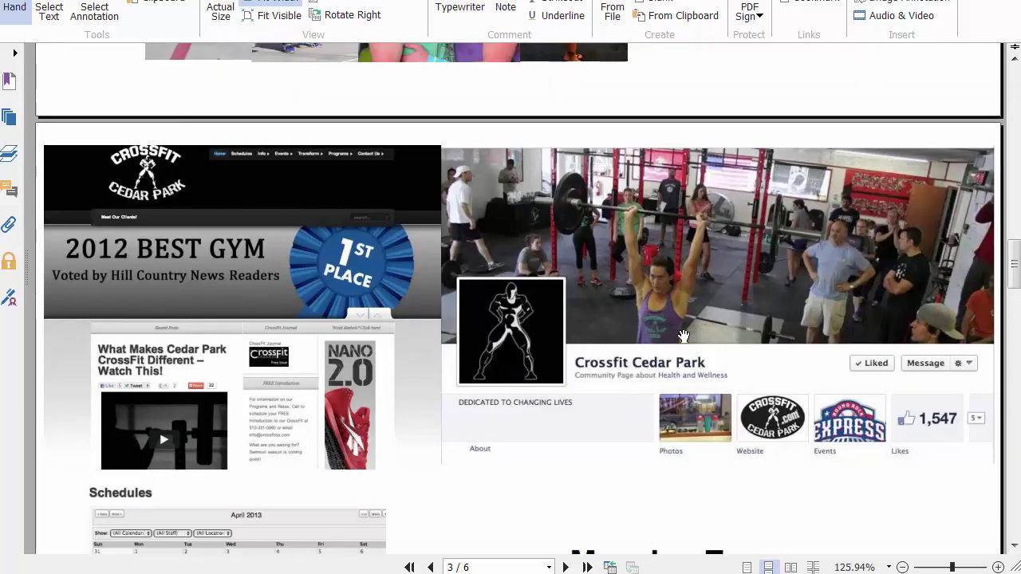
scroll(685, 331, down, 3)
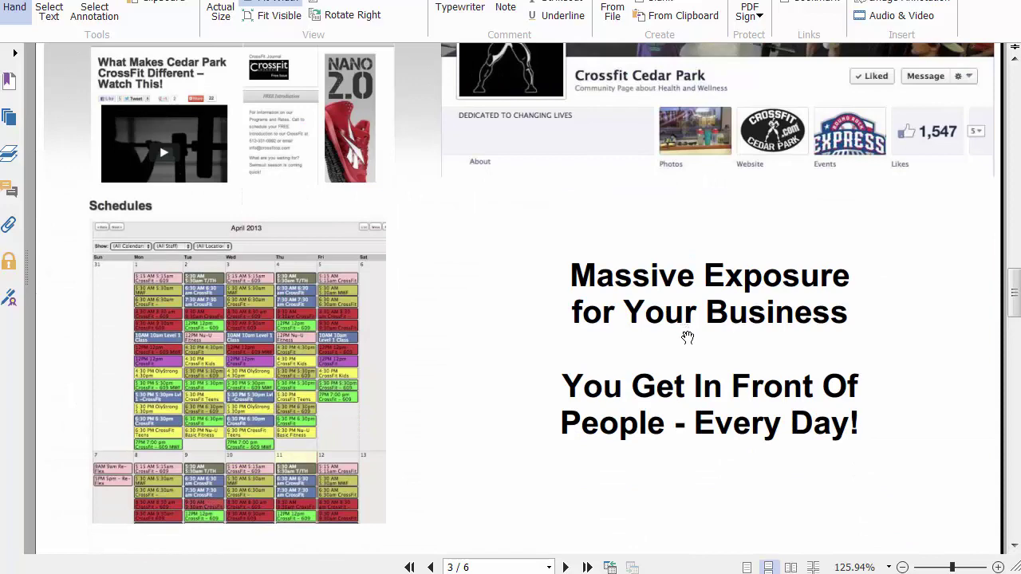
Examine the media kit's gender and age demographics, monthly reach chart, targeted audience traits and community page
scroll(687, 338, down, 11)
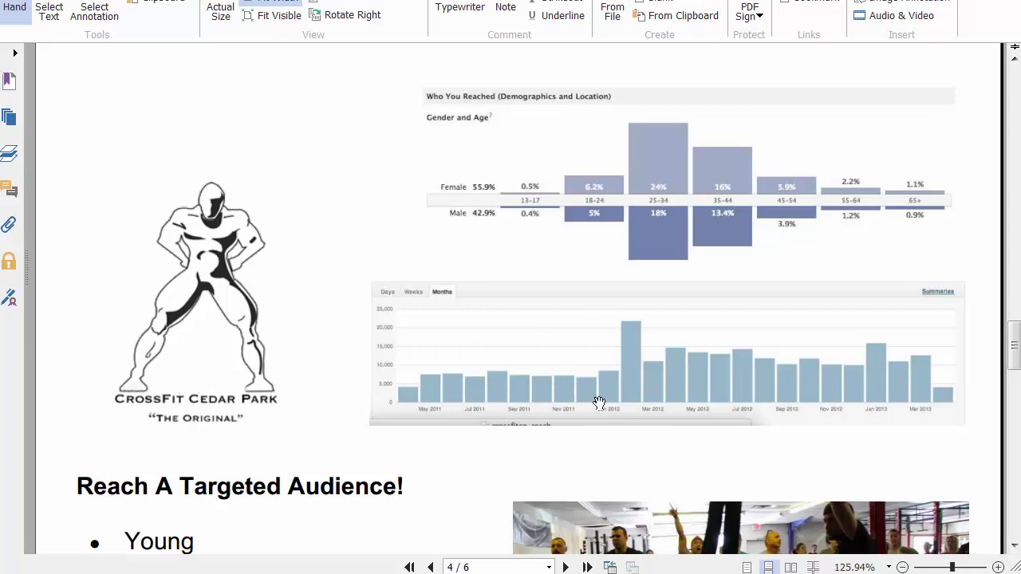
scroll(618, 372, down, 3)
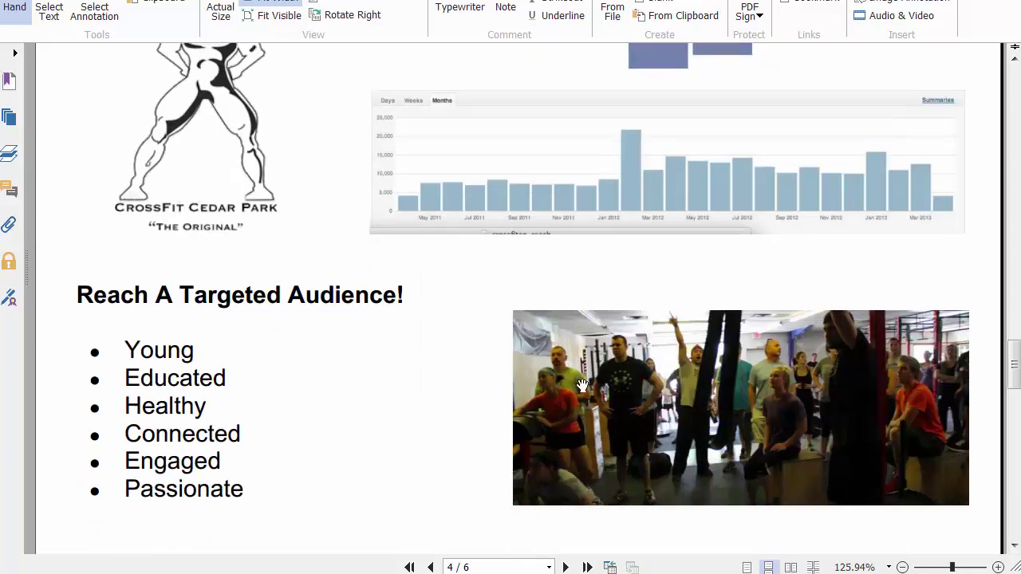
scroll(477, 398, down, 1)
scroll(287, 306, down, 2)
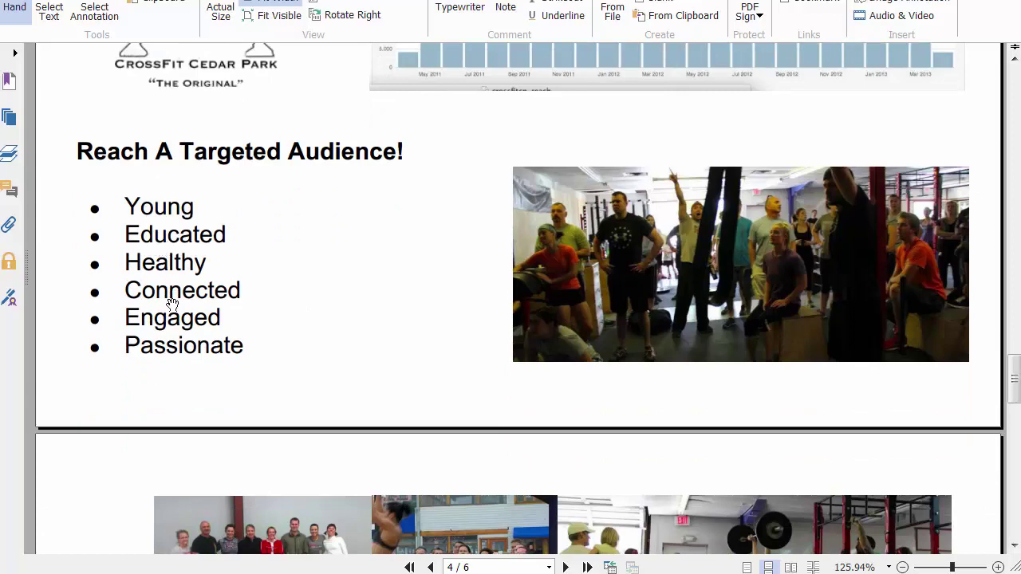
scroll(336, 308, down, 8)
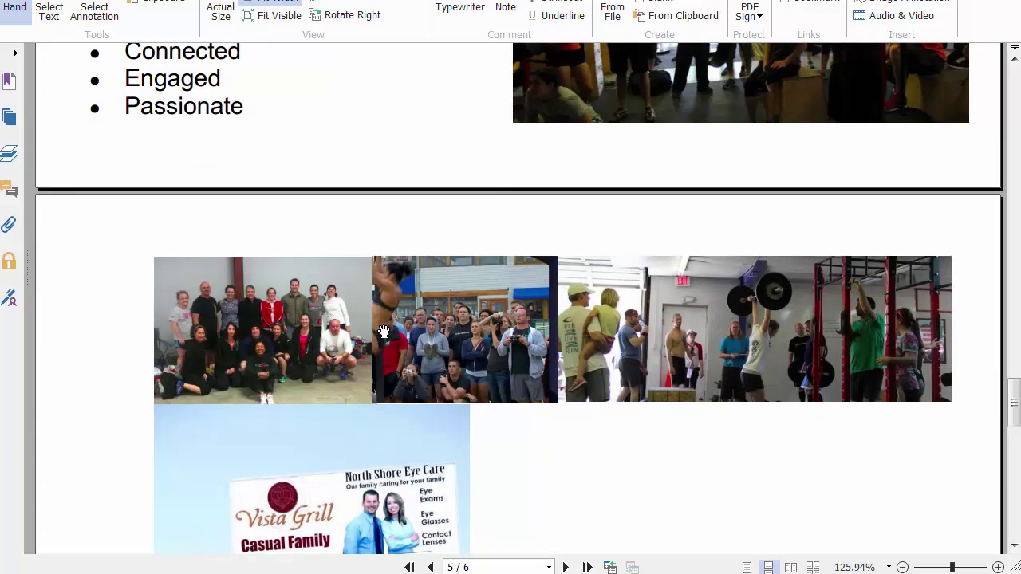
scroll(709, 296, down, 6)
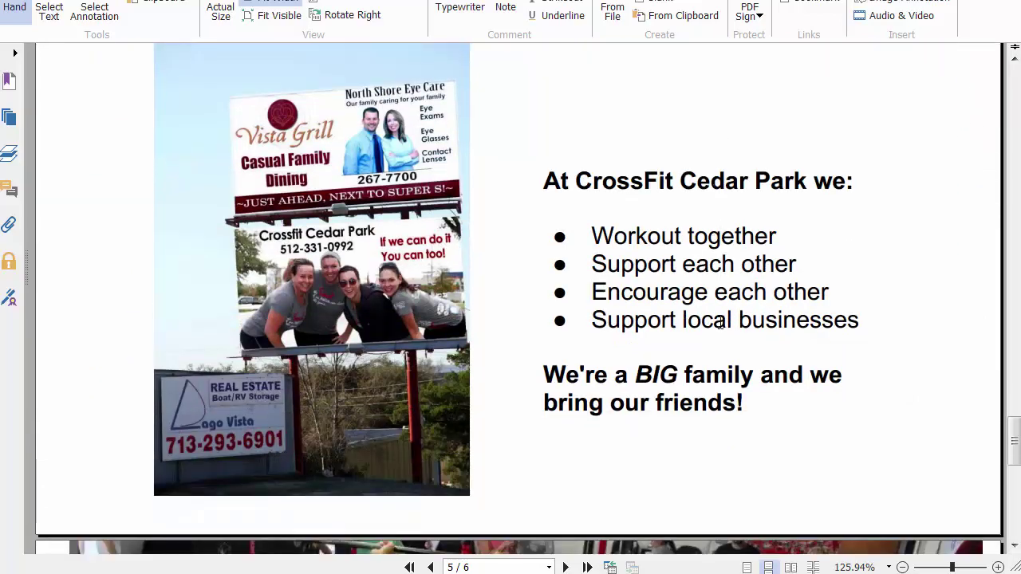
Examine the advertising package table on the last page for inclusions, prices and reach, and look back through the earlier pages
scroll(658, 265, down, 9)
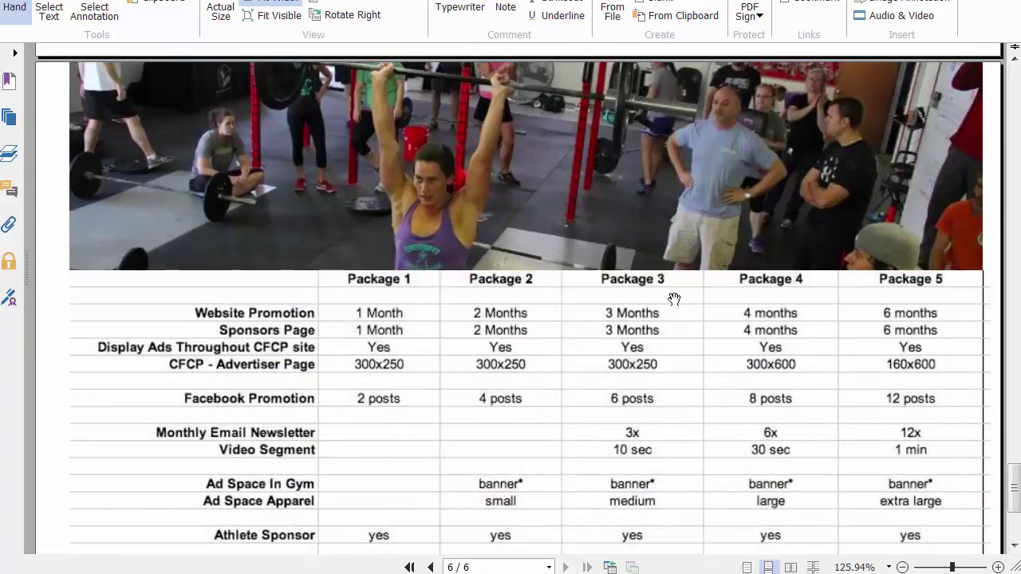
scroll(495, 336, down, 2)
scroll(455, 334, down, 3)
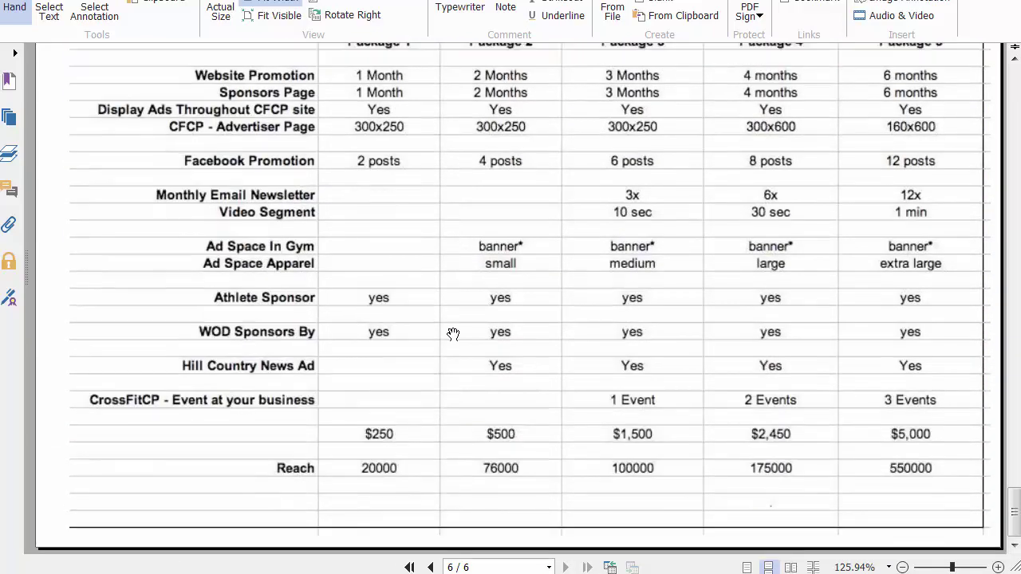
scroll(449, 339, up, 7)
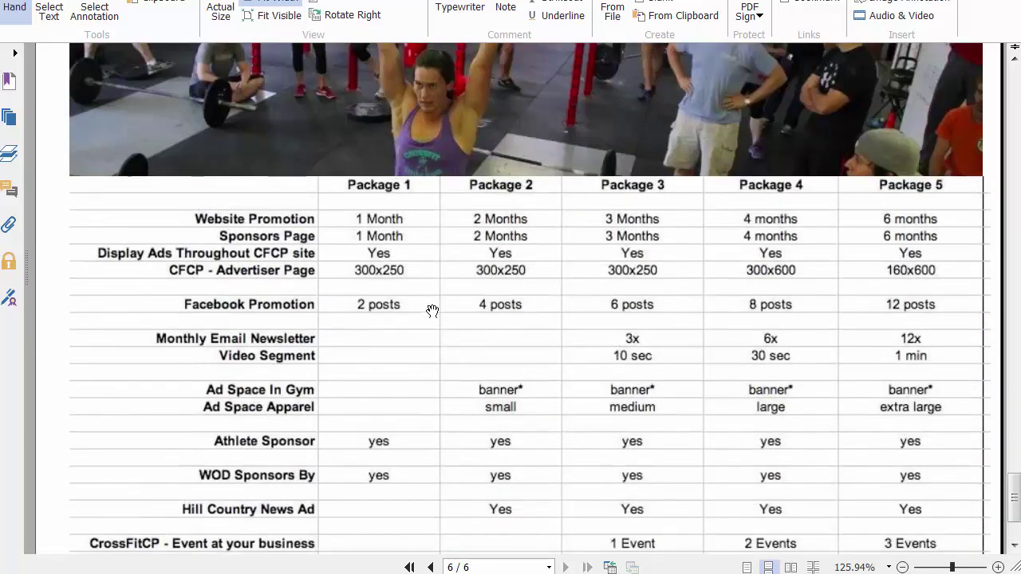
scroll(432, 298, down, 2)
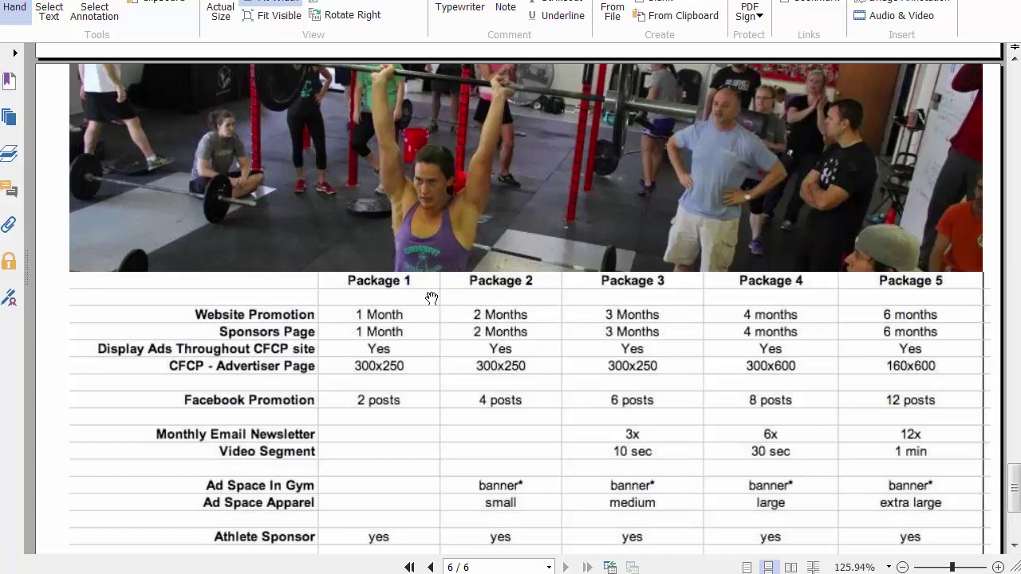
scroll(456, 392, down, 5)
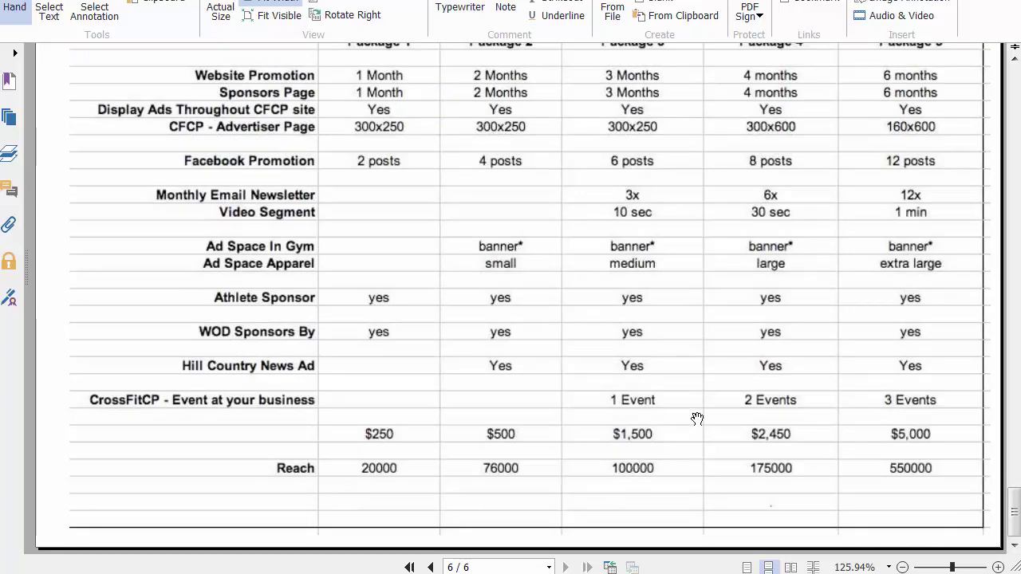
scroll(697, 419, up, 3)
scroll(824, 347, up, 12)
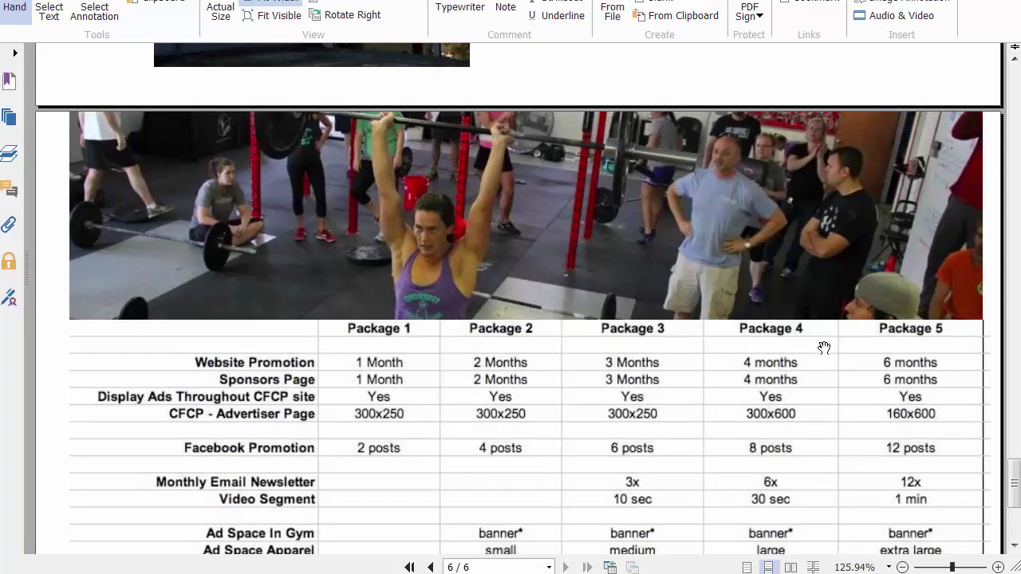
scroll(595, 382, up, 15)
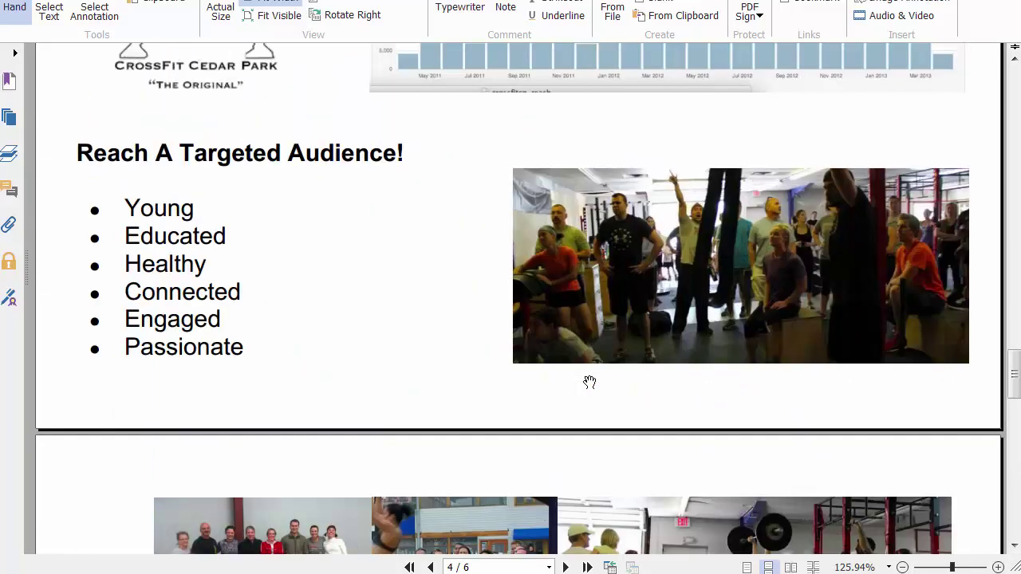
scroll(590, 382, up, 15)
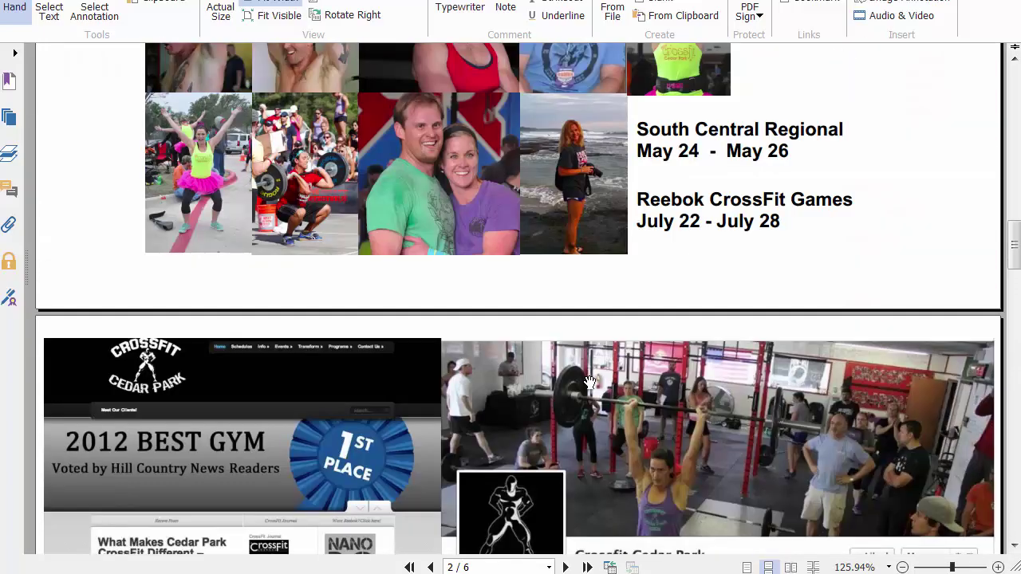
Return to the media kit's first page and open the CrossFitCP.com link, allowing the document to connect to google.com
scroll(589, 382, up, 3)
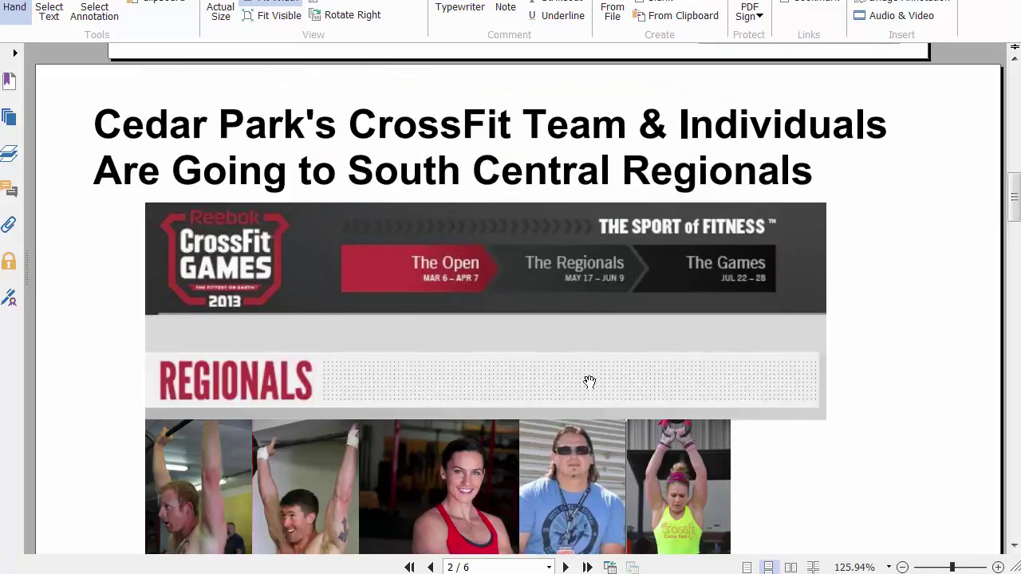
scroll(589, 383, up, 2)
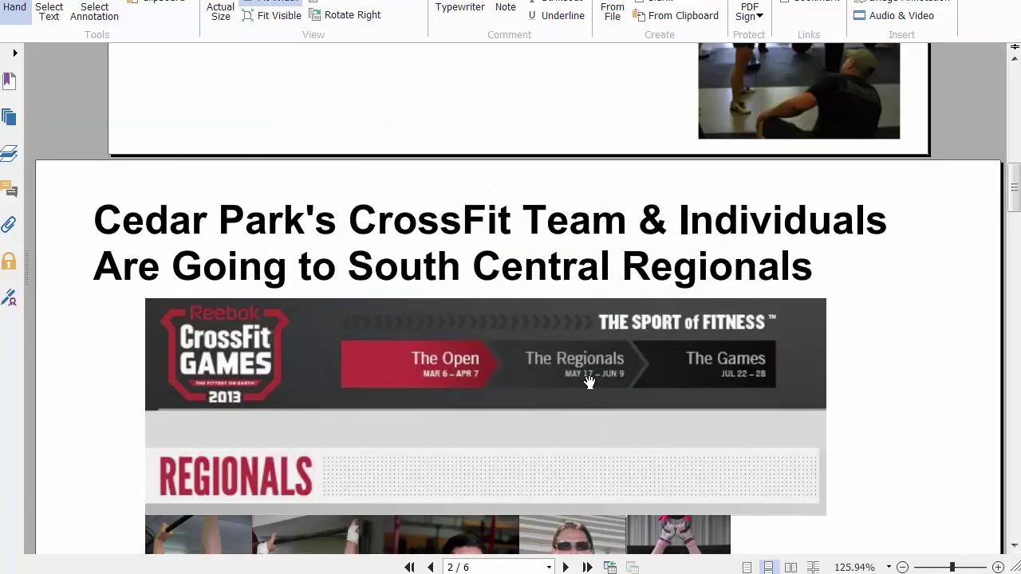
scroll(590, 382, up, 15)
scroll(589, 382, up, 5)
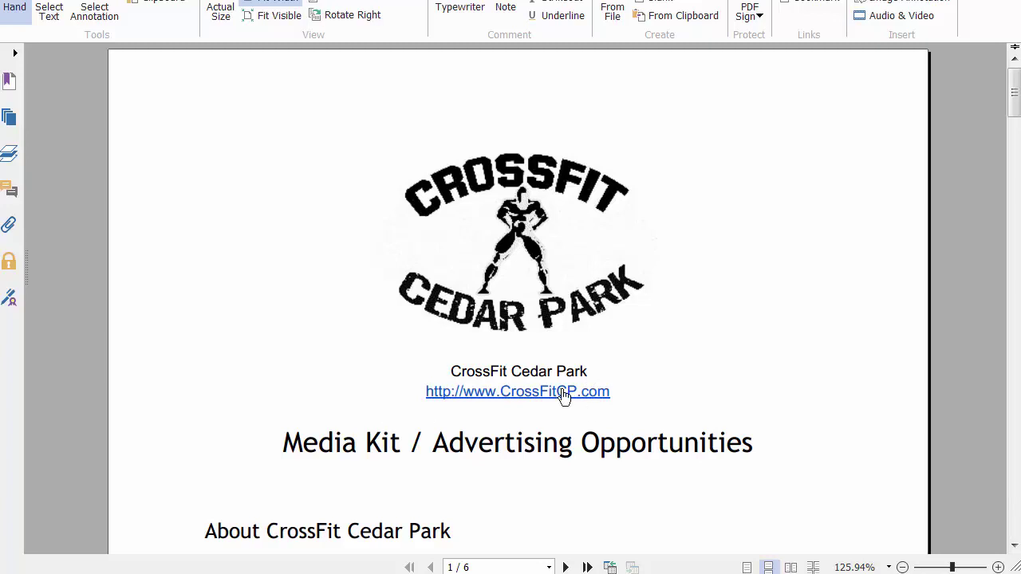
click(564, 394)
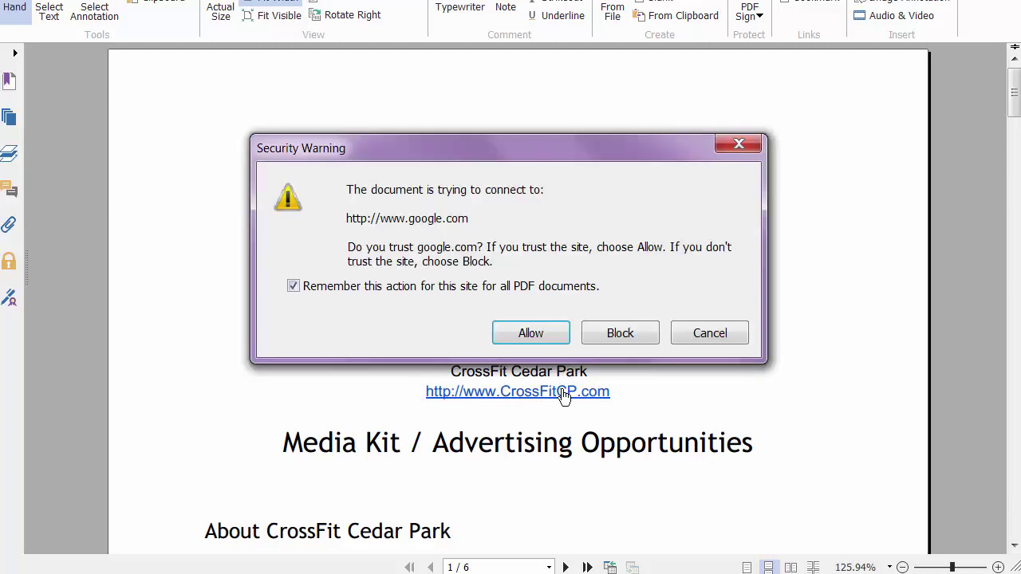
click(541, 333)
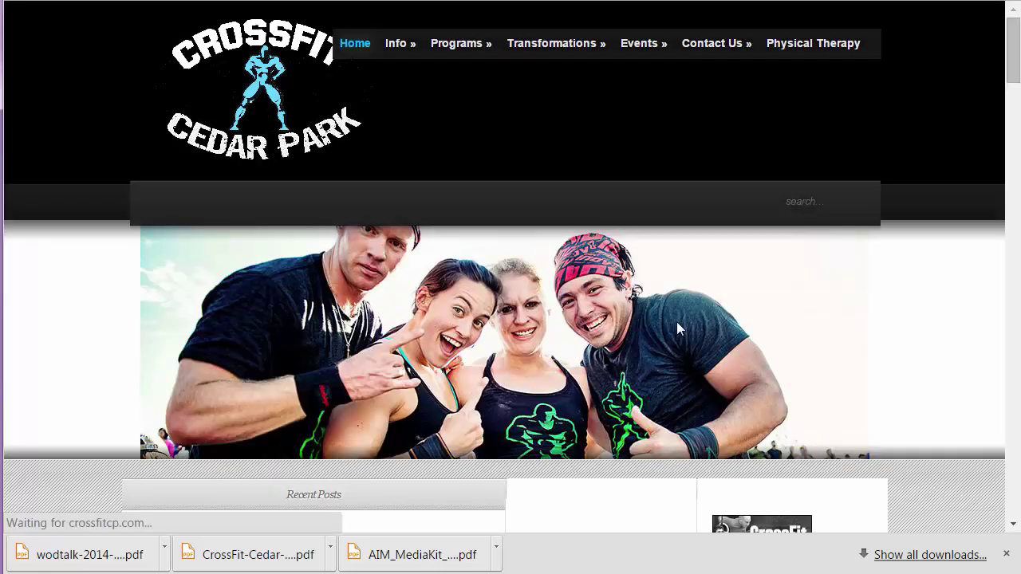
Look through the CrossFit Cedar Park home page, from the banner and introduction to the workout posts and footer
scroll(750, 249, down, 4)
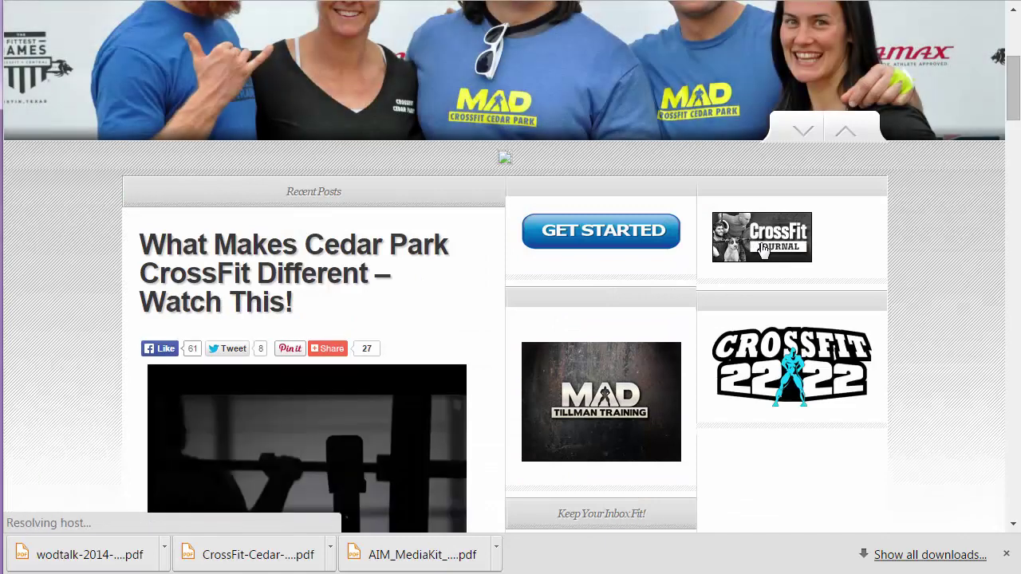
scroll(763, 264, down, 5)
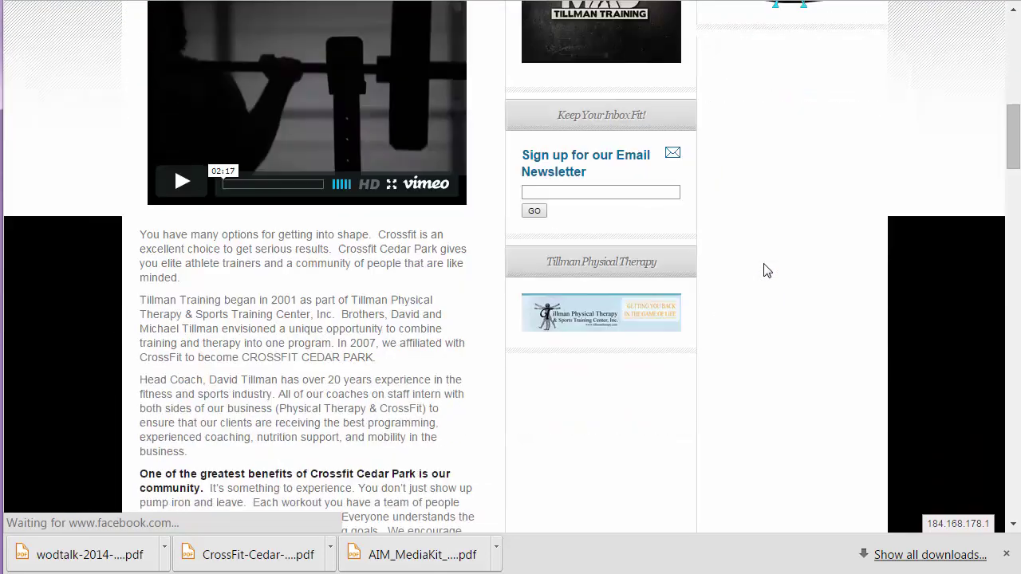
scroll(764, 271, down, 7)
scroll(766, 274, down, 15)
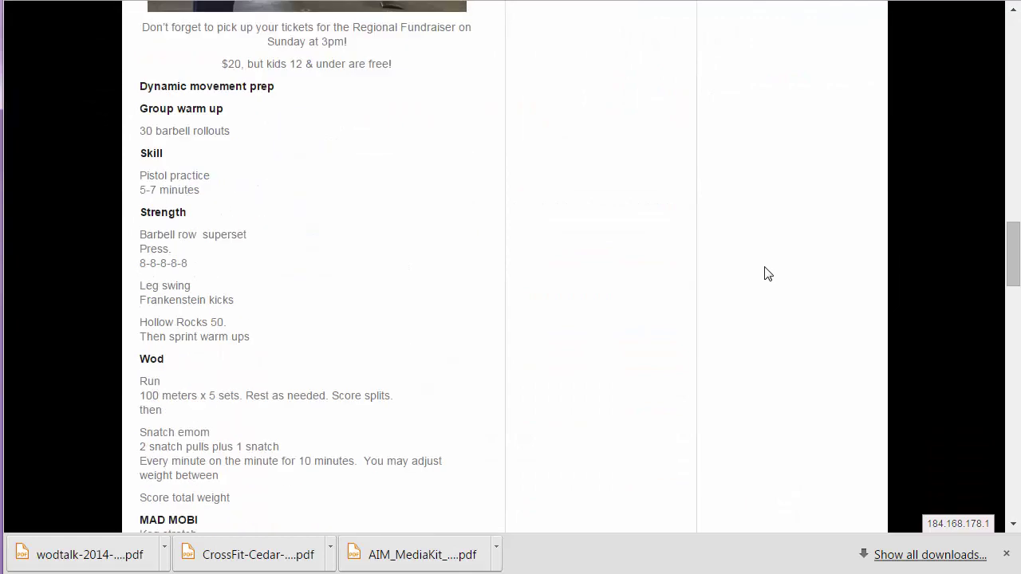
scroll(767, 279, down, 10)
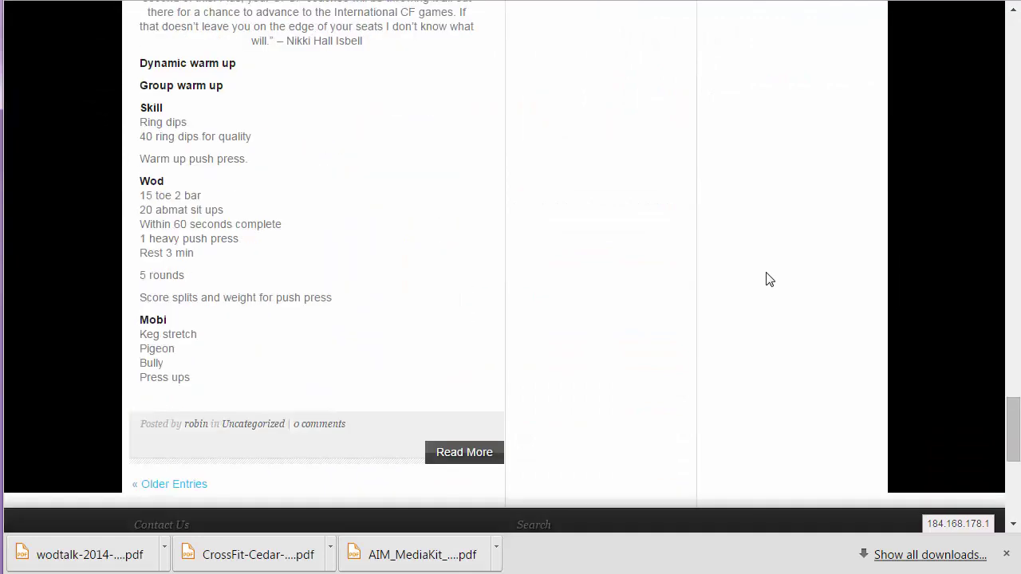
scroll(762, 287, up, 10)
scroll(746, 288, up, 20)
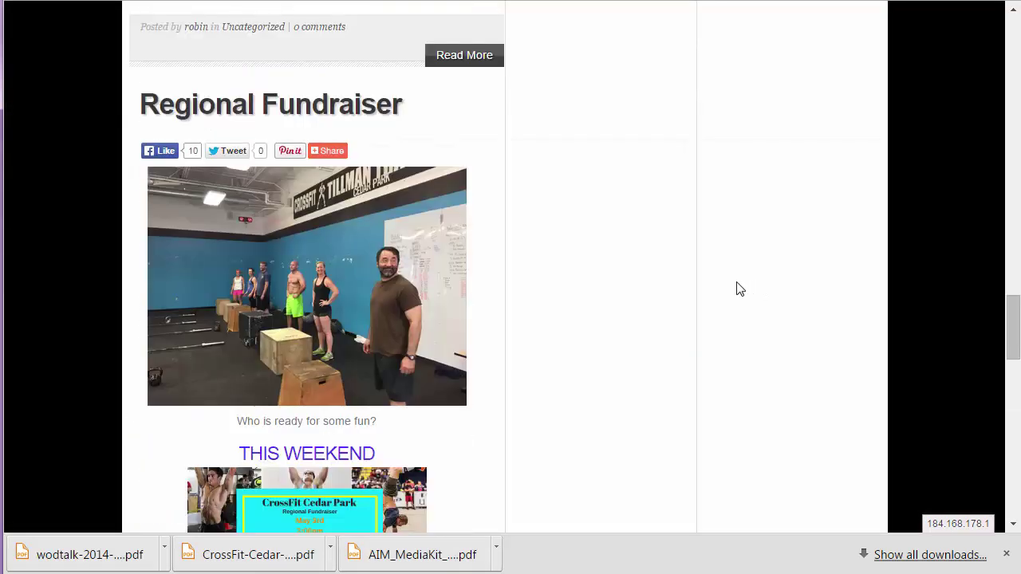
scroll(740, 289, up, 10)
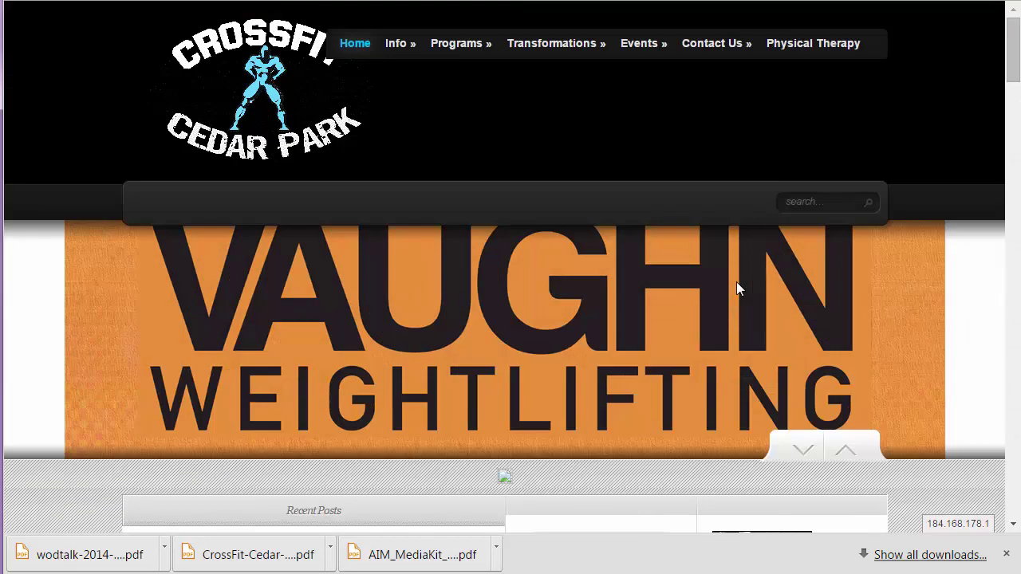
Examine the gym site's Info, Programs, Transformations, Events and Contact Us sections for the pages they offer
mouse_move(440, 54)
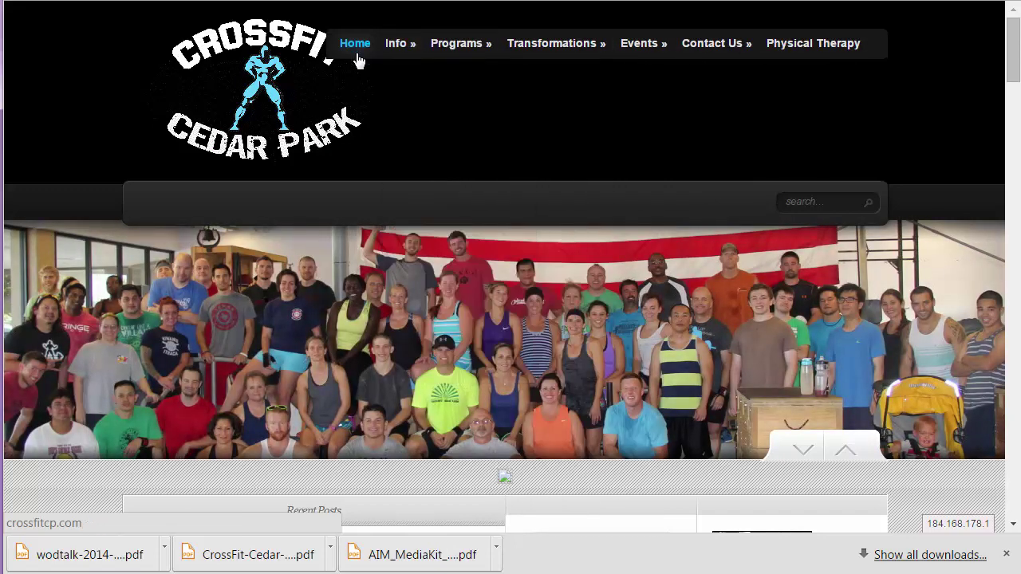
mouse_move(387, 50)
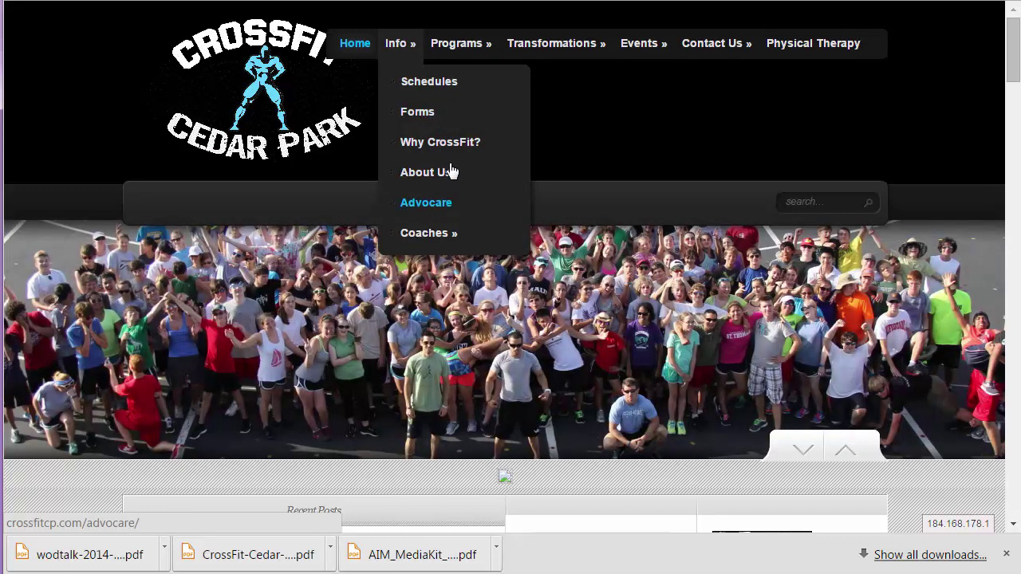
mouse_move(485, 64)
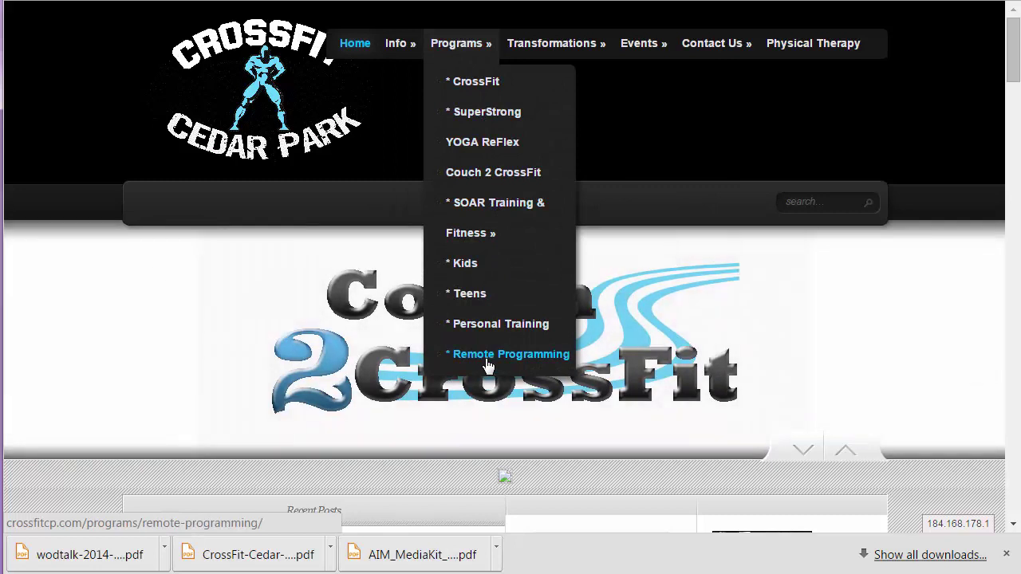
mouse_move(540, 55)
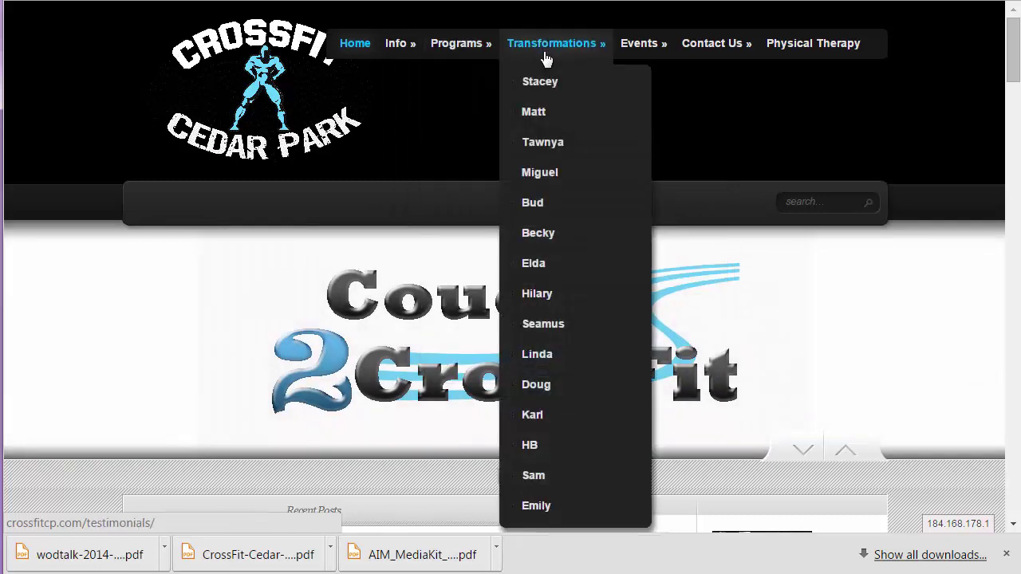
mouse_move(640, 51)
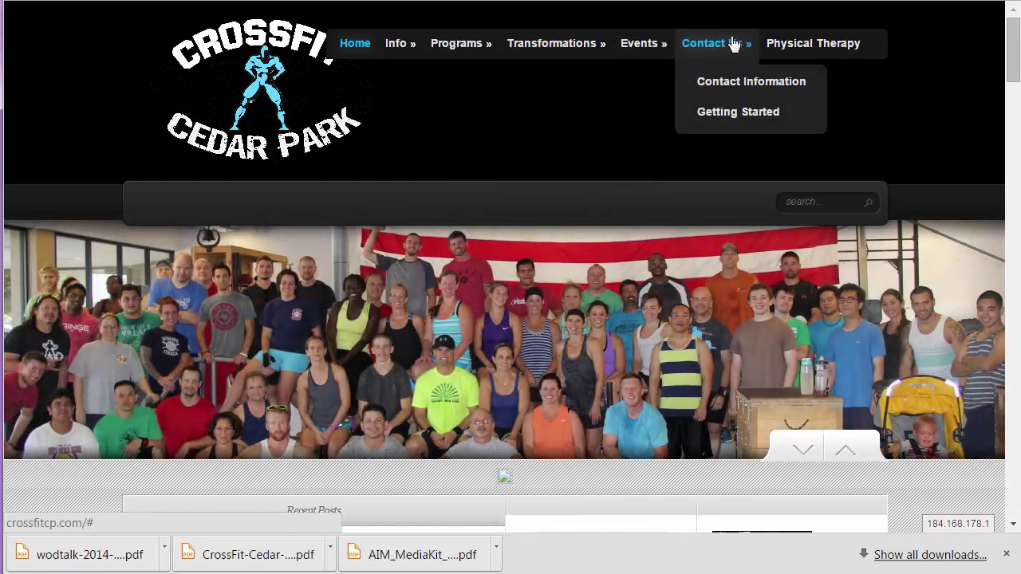
Review the home page's recent posts, newsletter signup and partner banners again for further targeting ideas
scroll(548, 342, down, 8)
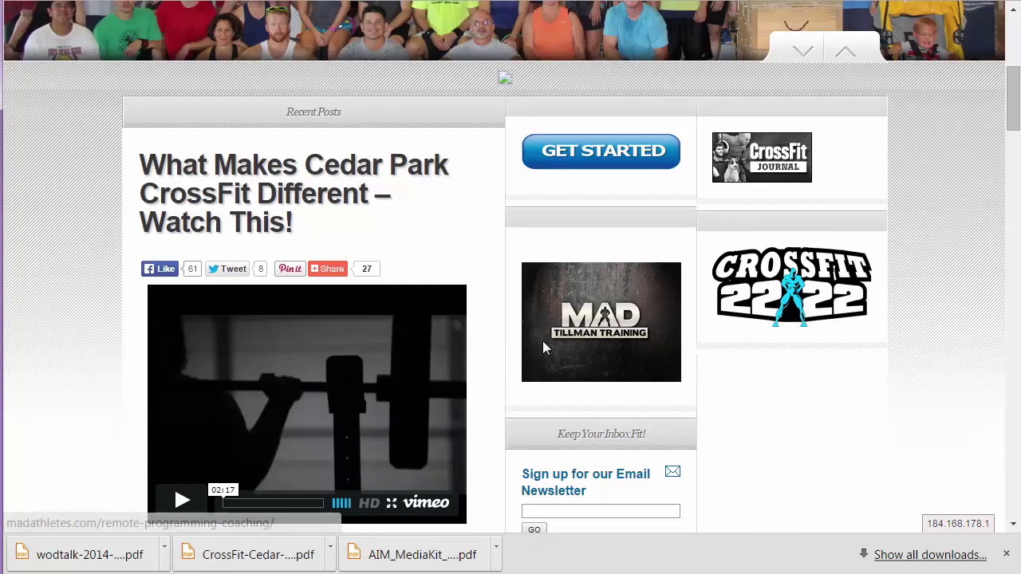
scroll(661, 361, down, 12)
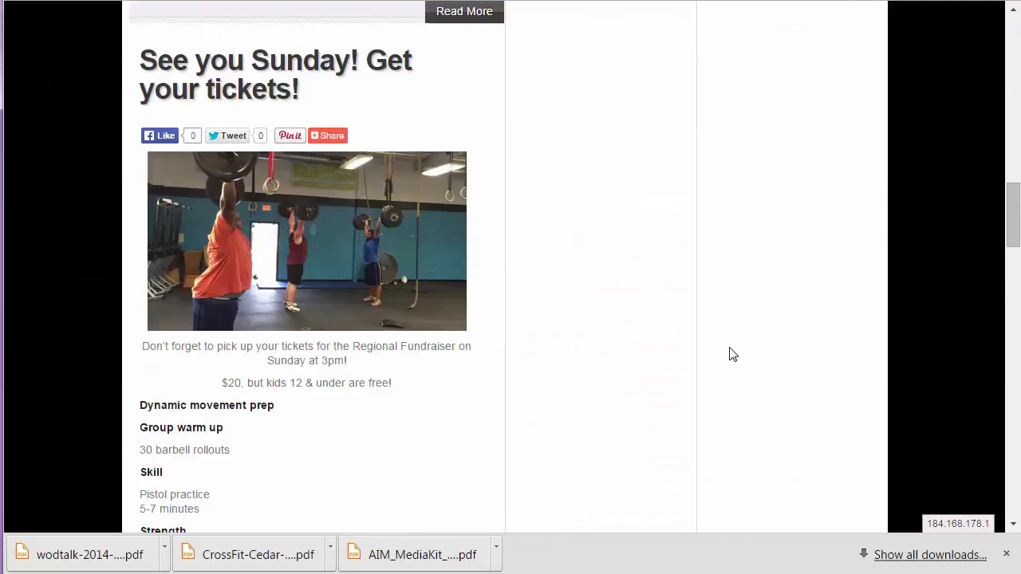
scroll(724, 362, up, 6)
scroll(715, 325, up, 5)
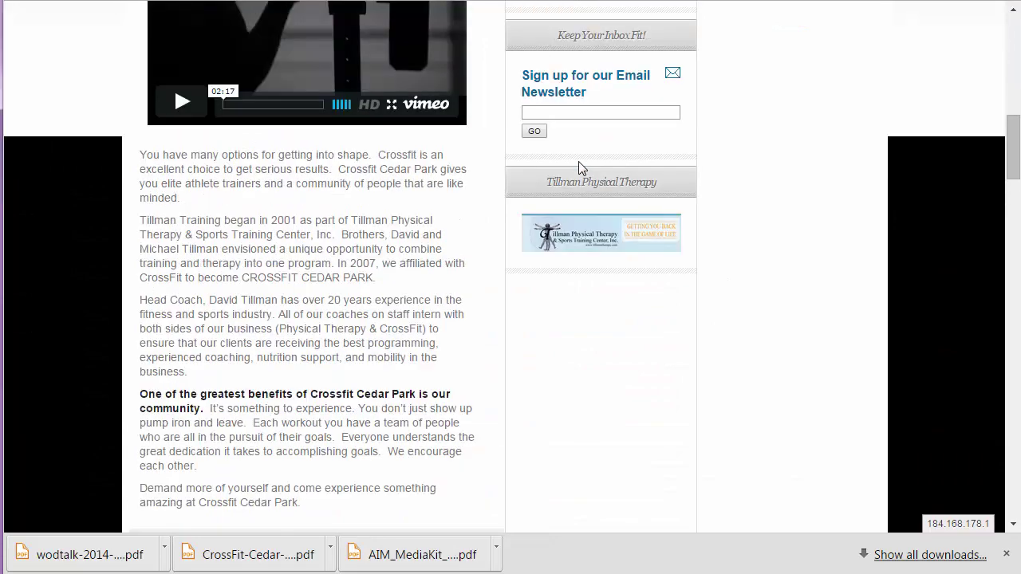
scroll(587, 171, down, 5)
scroll(565, 326, down, 8)
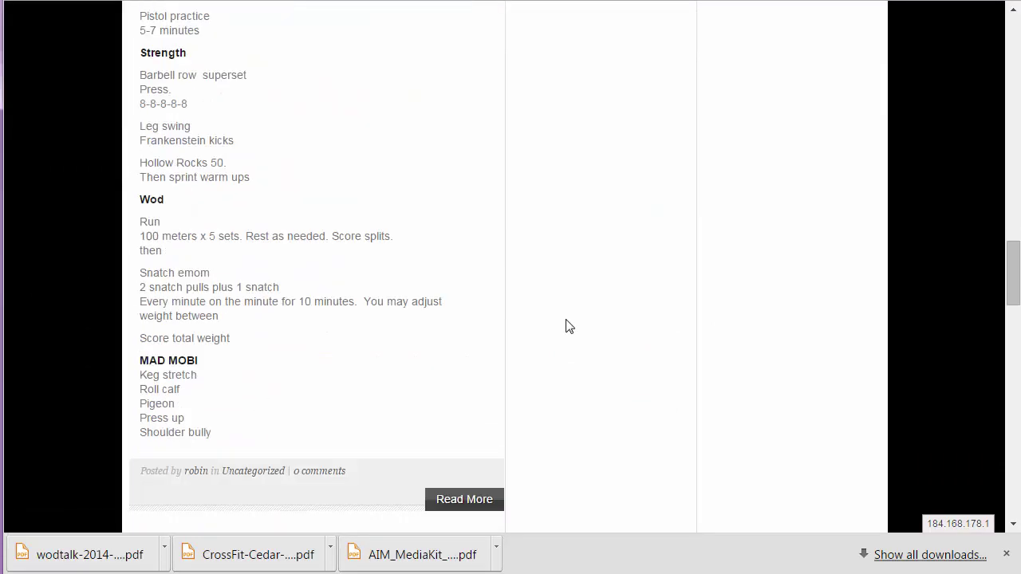
scroll(565, 327, up, 8)
scroll(612, 333, up, 15)
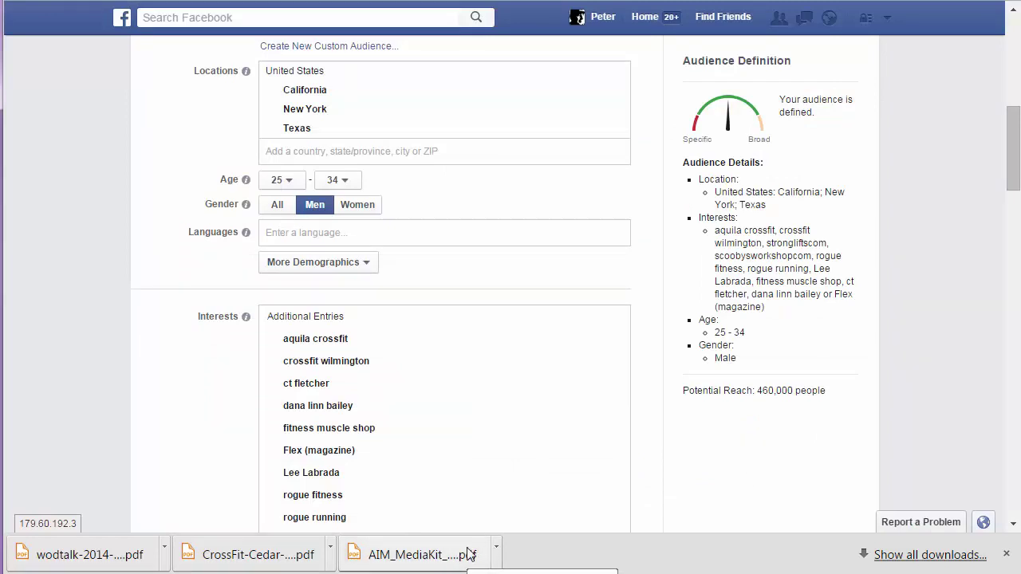
Open the downloaded AIM_MediaKit PDF in Foxit Reader and examine the magazine covers on its first page
click(423, 554)
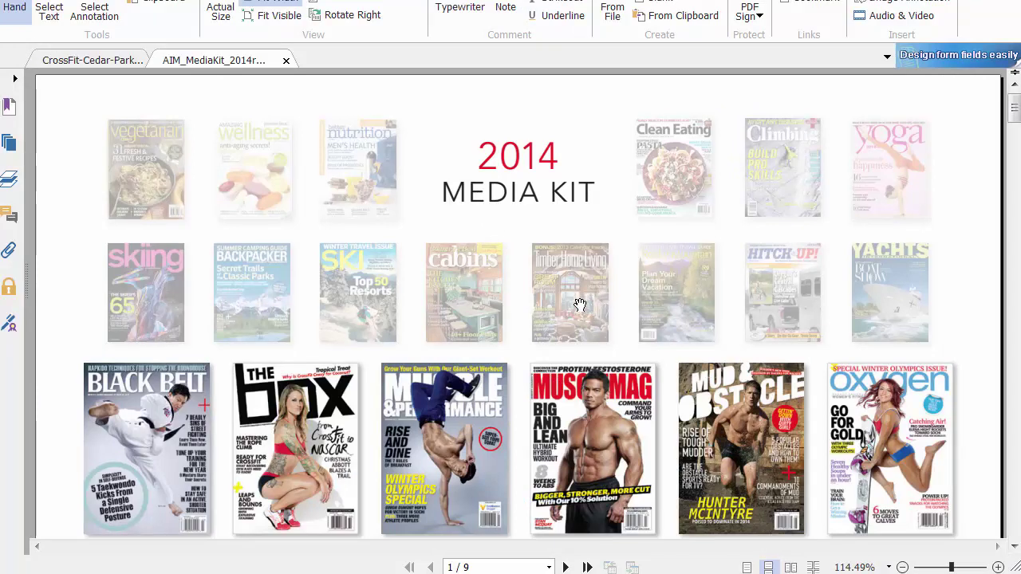
scroll(562, 319, down, 3)
scroll(523, 352, up, 3)
scroll(678, 351, down, 3)
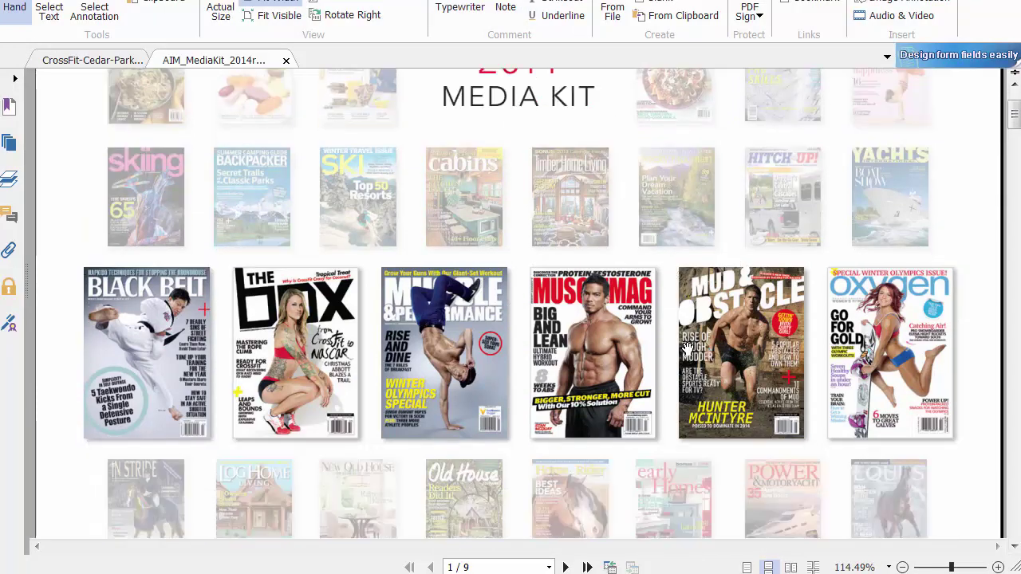
scroll(683, 346, up, 3)
scroll(687, 345, down, 3)
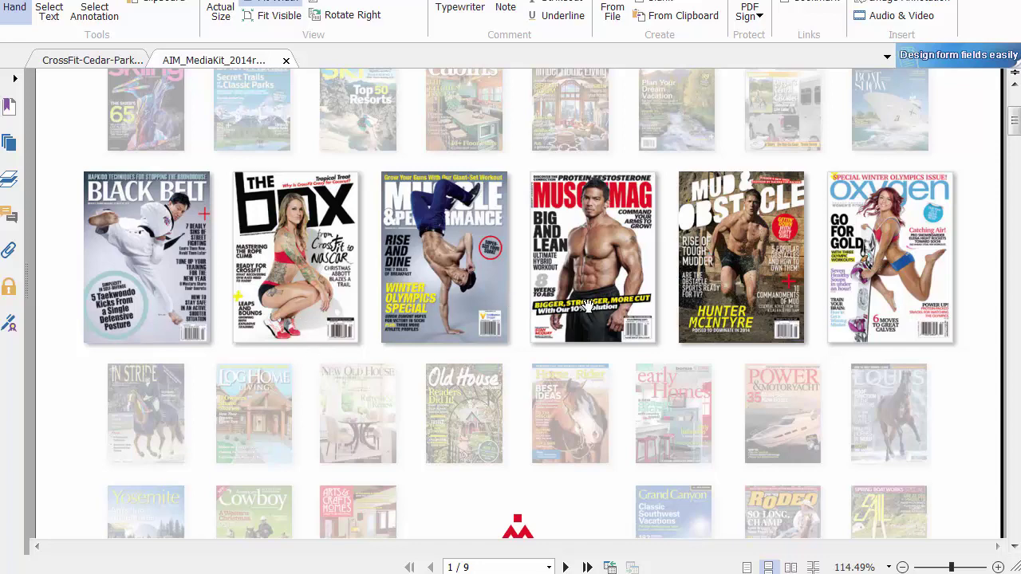
scroll(899, 319, down, 1)
scroll(899, 319, down, 10)
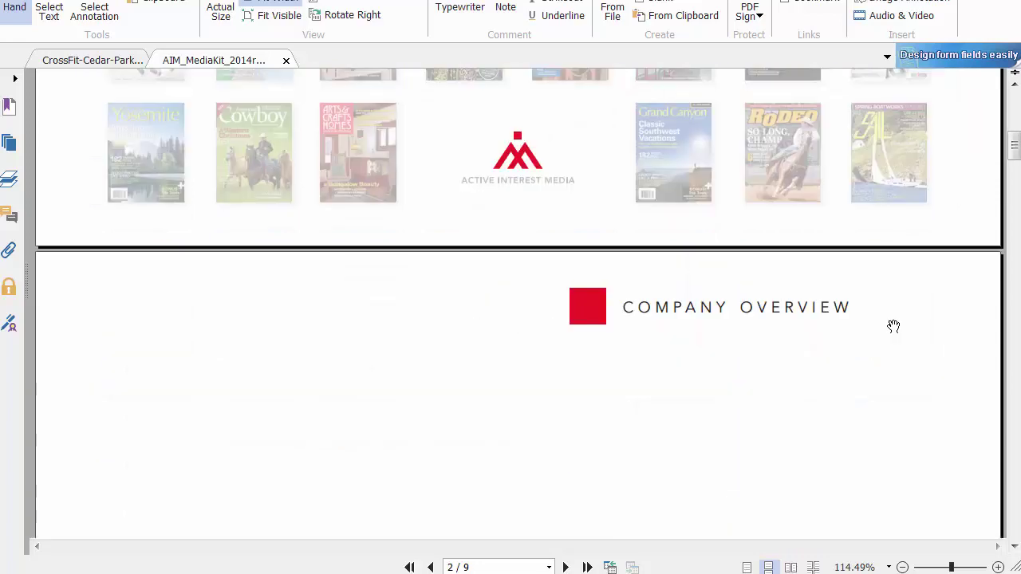
Read the Black Belt, The Box and Muscle & Performance pages for readership and gender, age and income demographics
scroll(343, 191, down, 10)
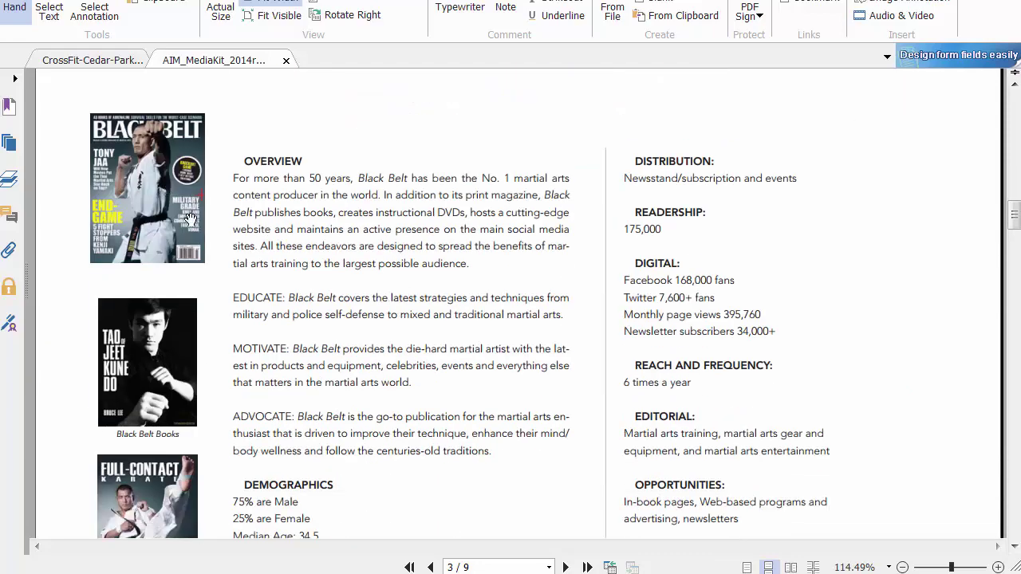
scroll(200, 231, down, 3)
scroll(379, 237, down, 13)
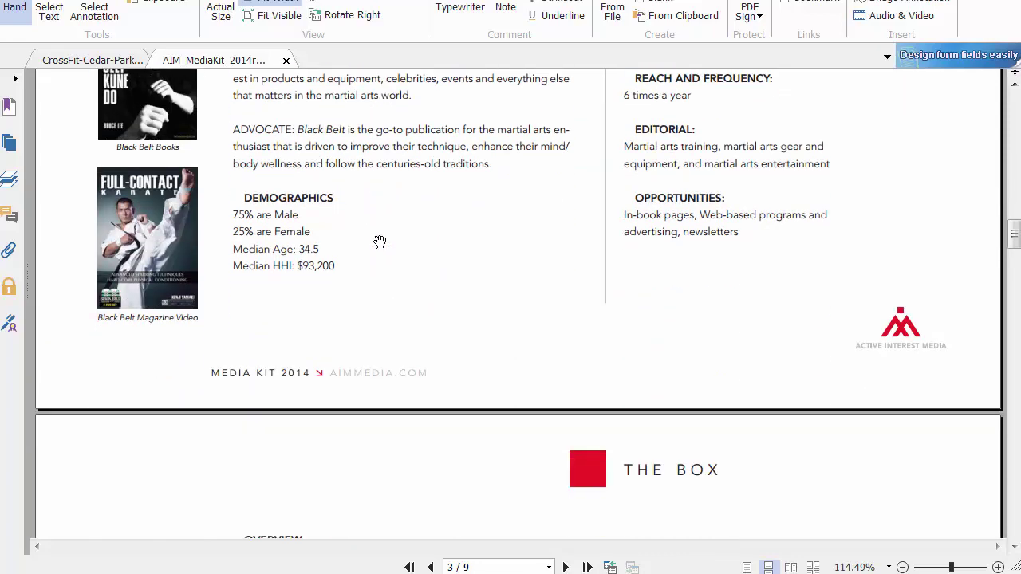
scroll(429, 275, down, 12)
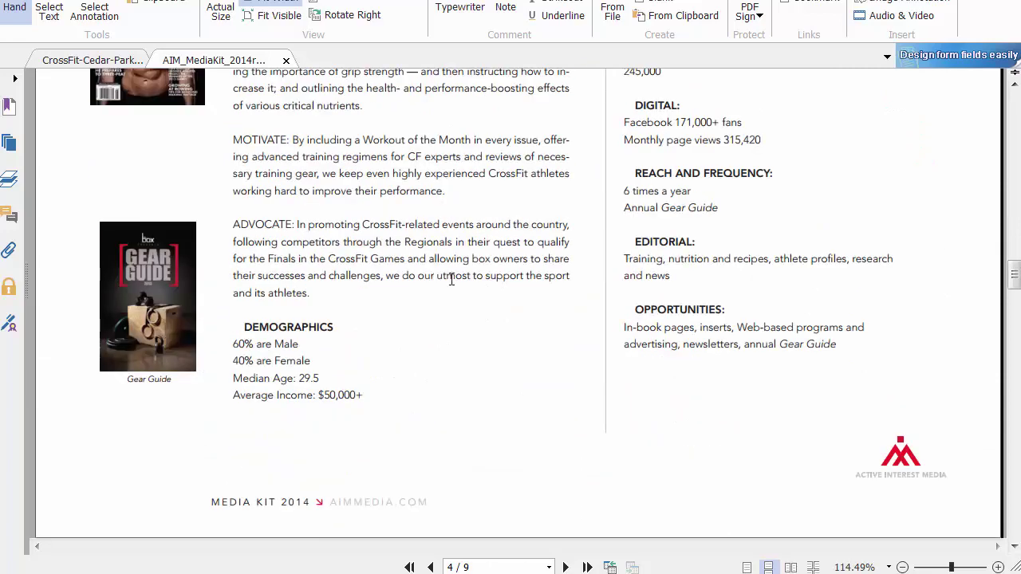
scroll(511, 283, down, 7)
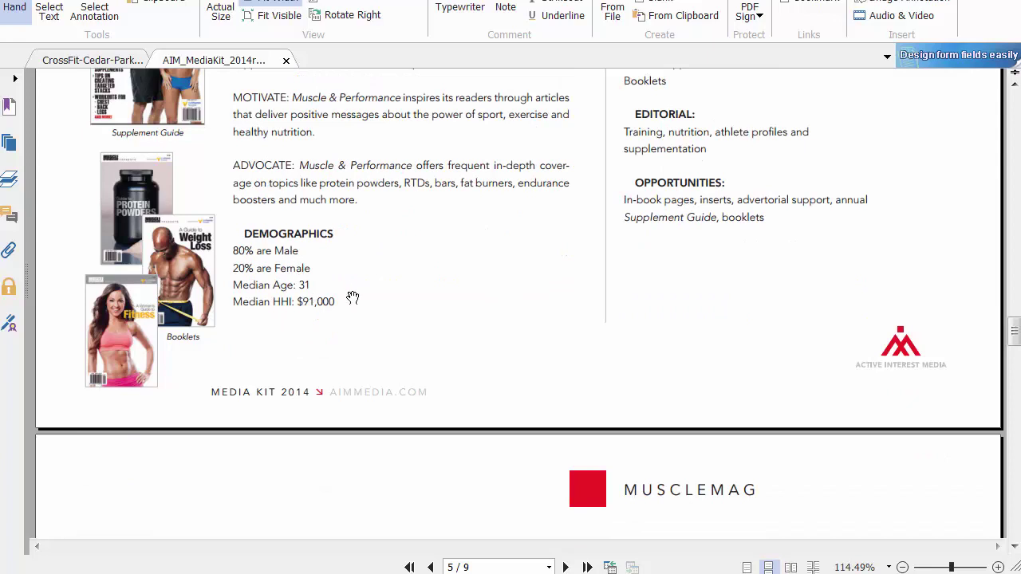
scroll(353, 297, down, 2)
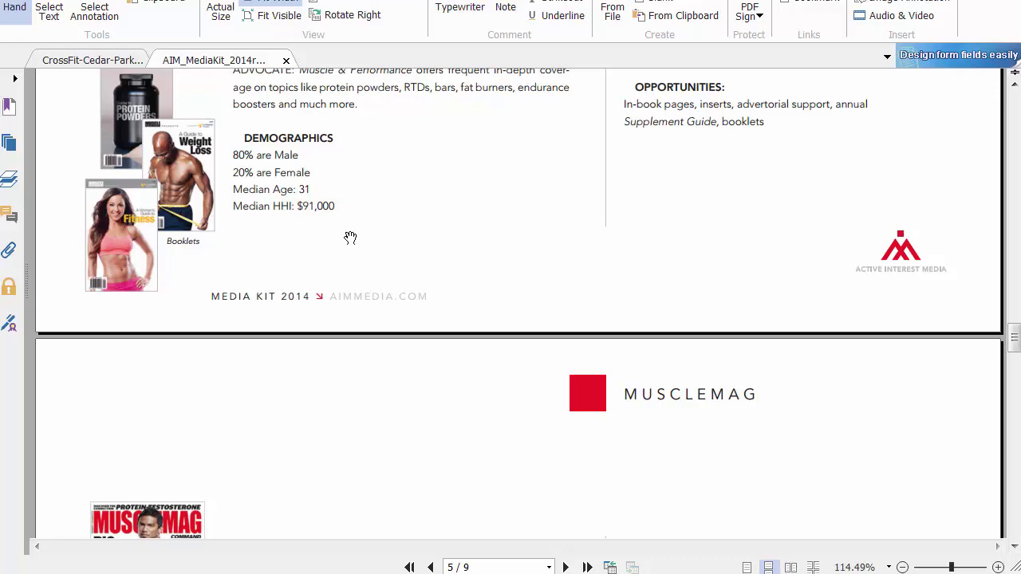
Read the MuscleMag, Mud & Obstacle and Oxygen pages for demographics, readership, digital reach and editorial focus
scroll(350, 238, down, 10)
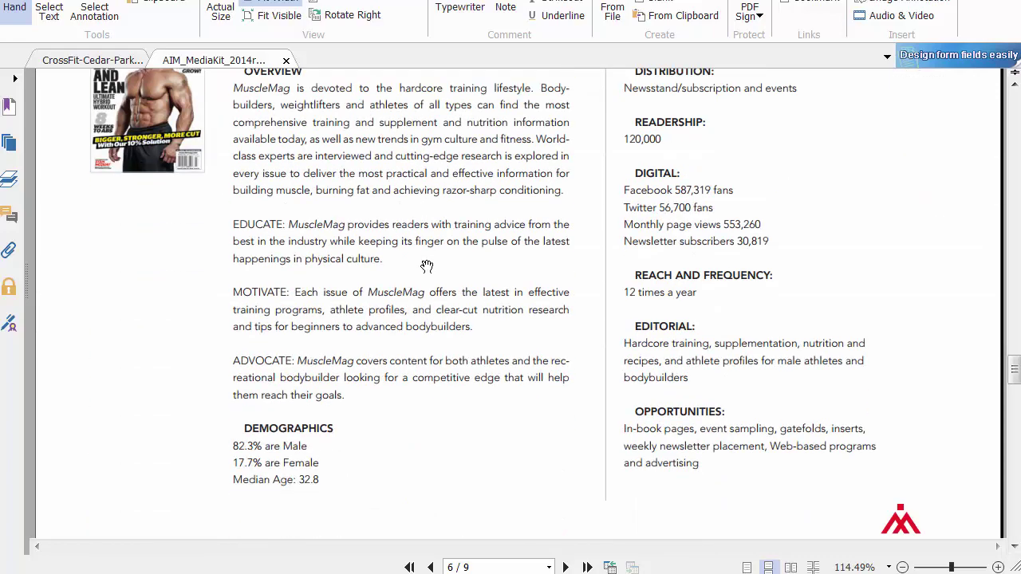
scroll(321, 306, down, 13)
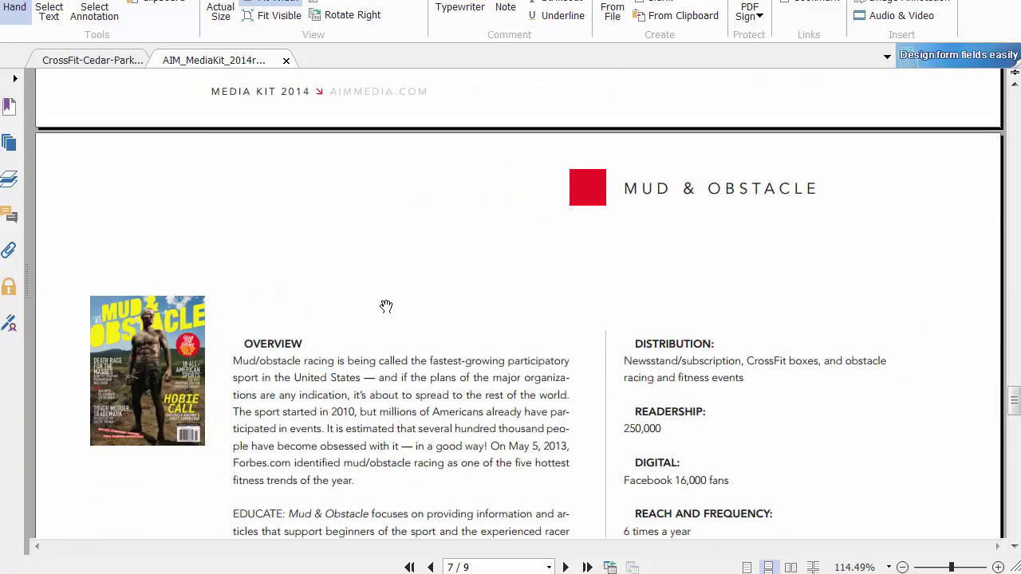
scroll(387, 304, down, 18)
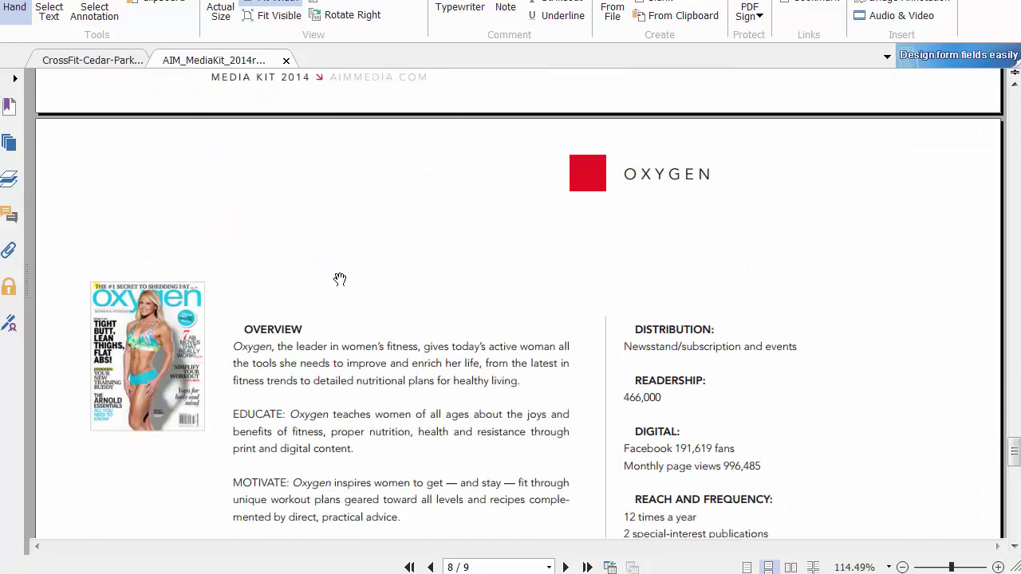
scroll(340, 273, down, 5)
scroll(138, 169, up, 3)
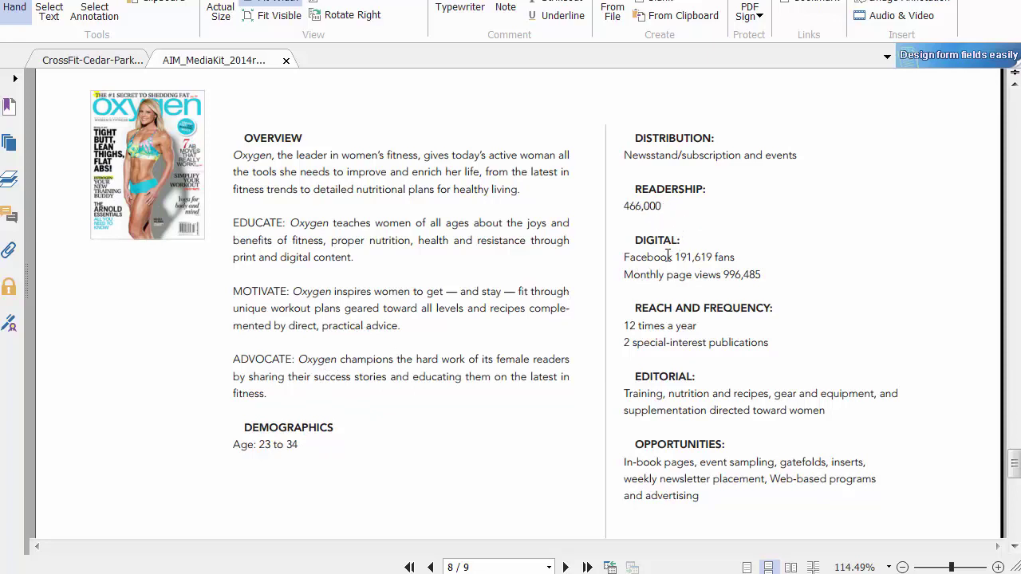
scroll(695, 335, down, 3)
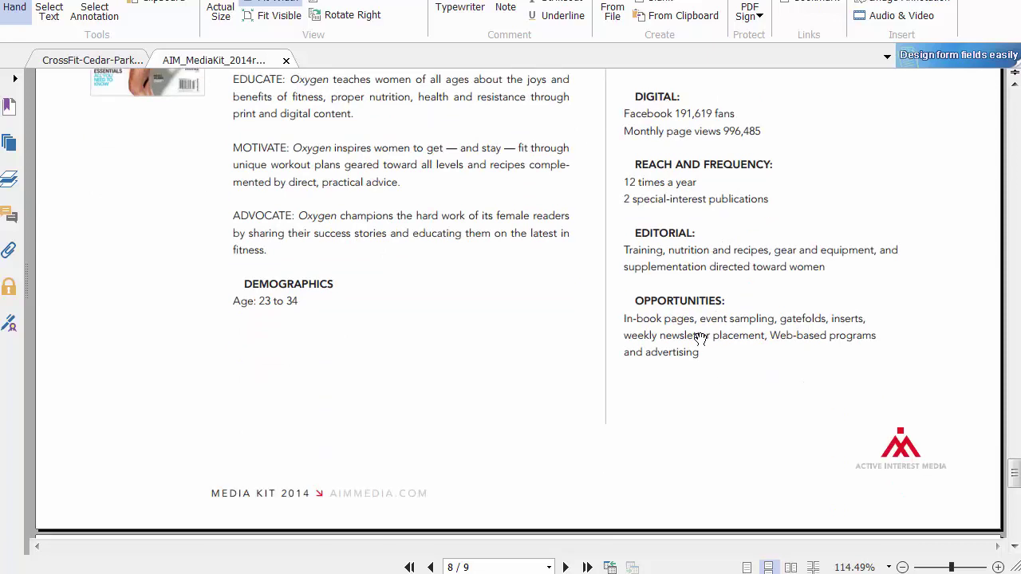
Read the media kit's Contact Info page, covering the publisher, editors-in-chief and advertising director entries
scroll(553, 326, down, 9)
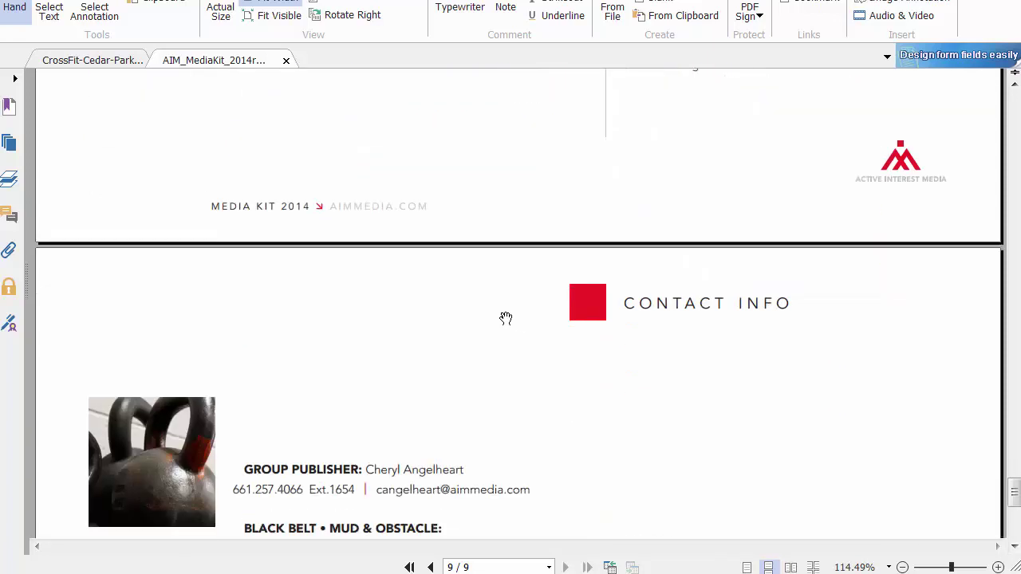
scroll(495, 322, down, 2)
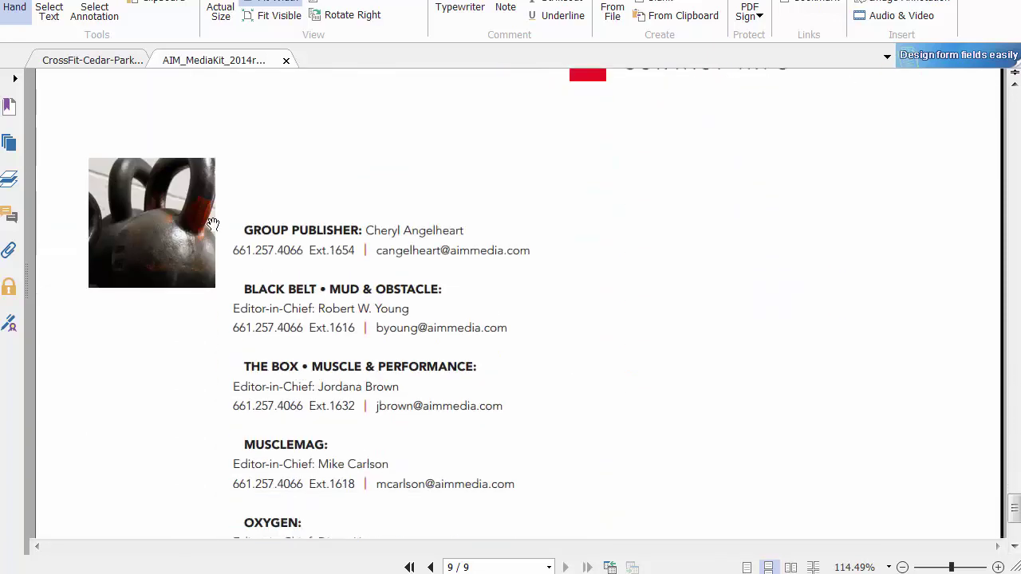
scroll(354, 252, up, 4)
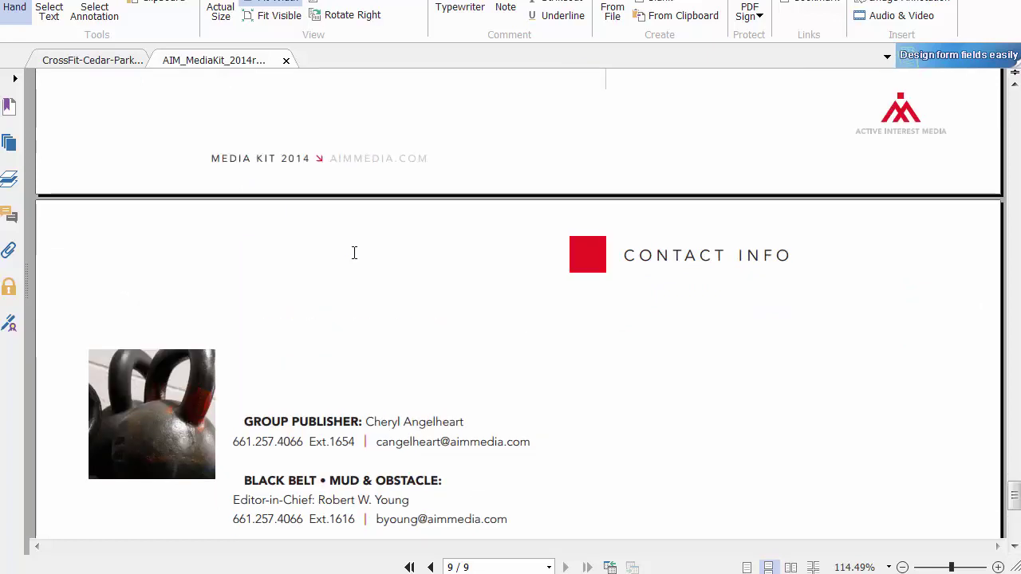
scroll(354, 252, down, 4)
scroll(196, 250, down, 1)
scroll(278, 292, down, 4)
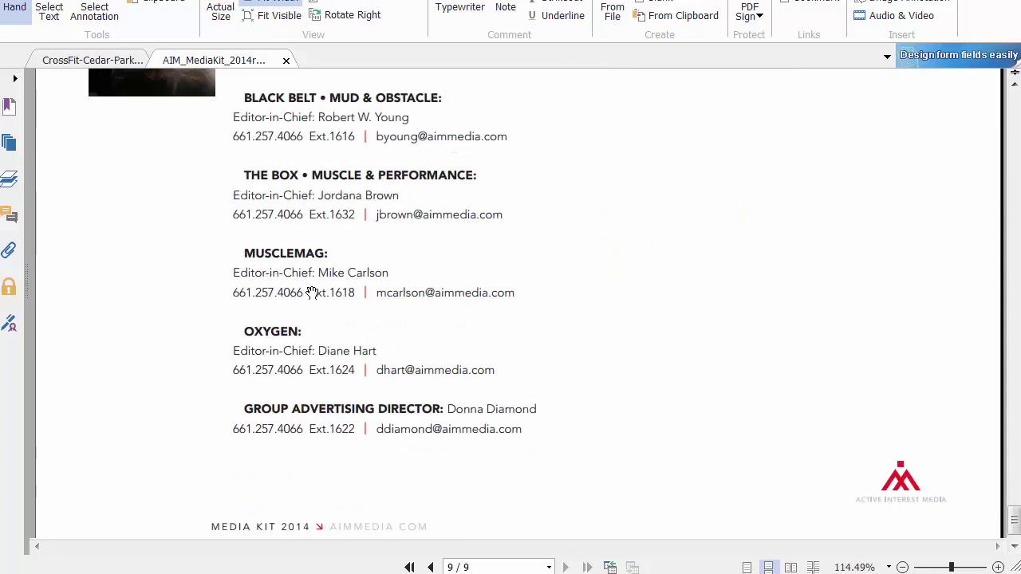
Review the magazine pages back to the covers on the first page and close all open PDFs in Foxit Reader
scroll(574, 335, up, 20)
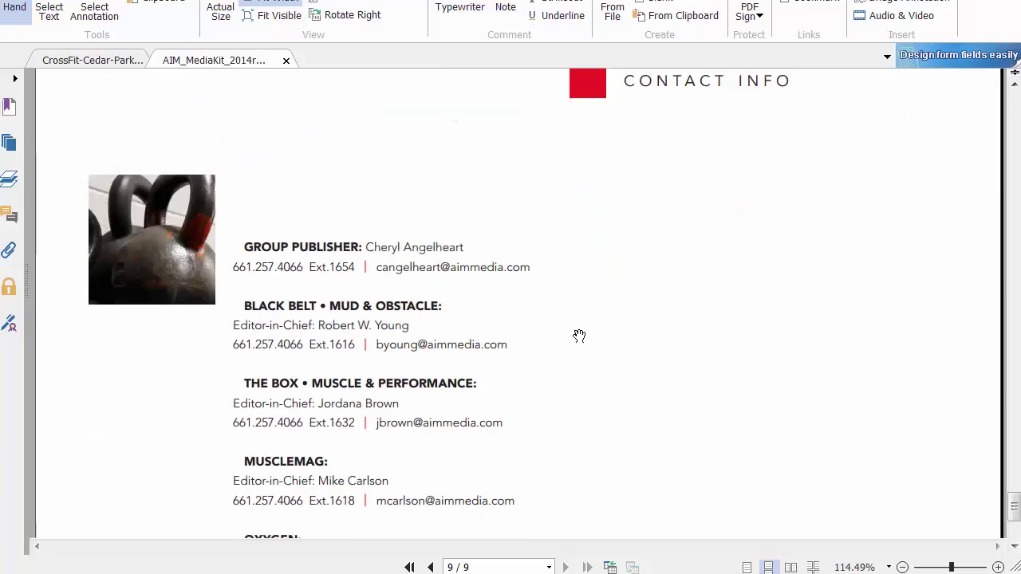
scroll(570, 333, up, 20)
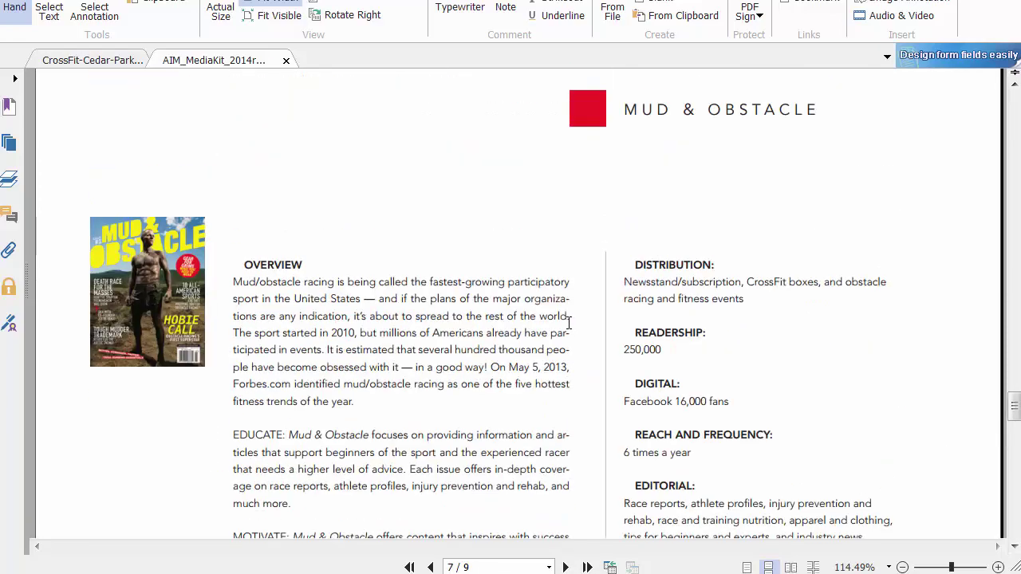
scroll(556, 321, up, 8)
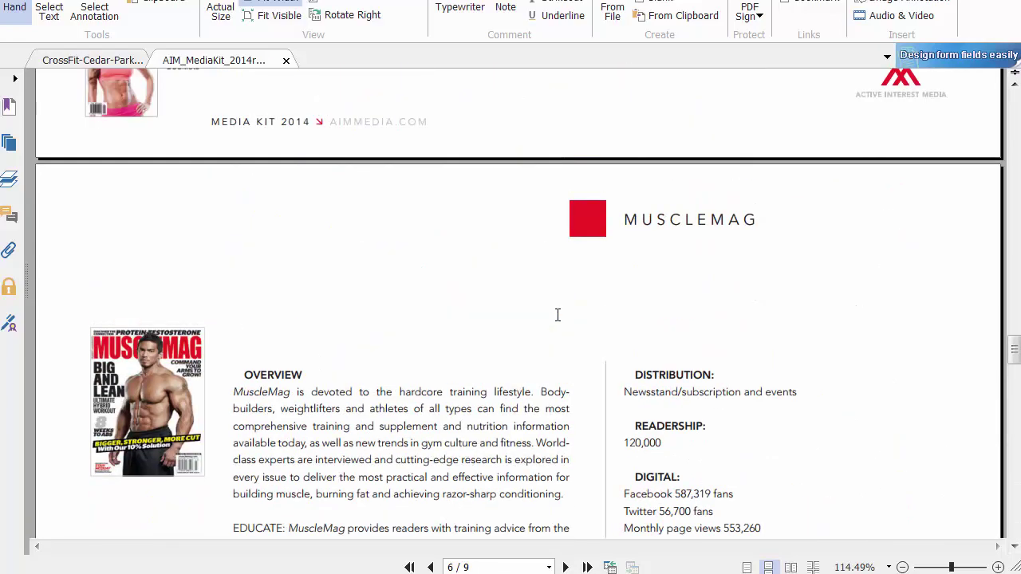
scroll(558, 311, up, 20)
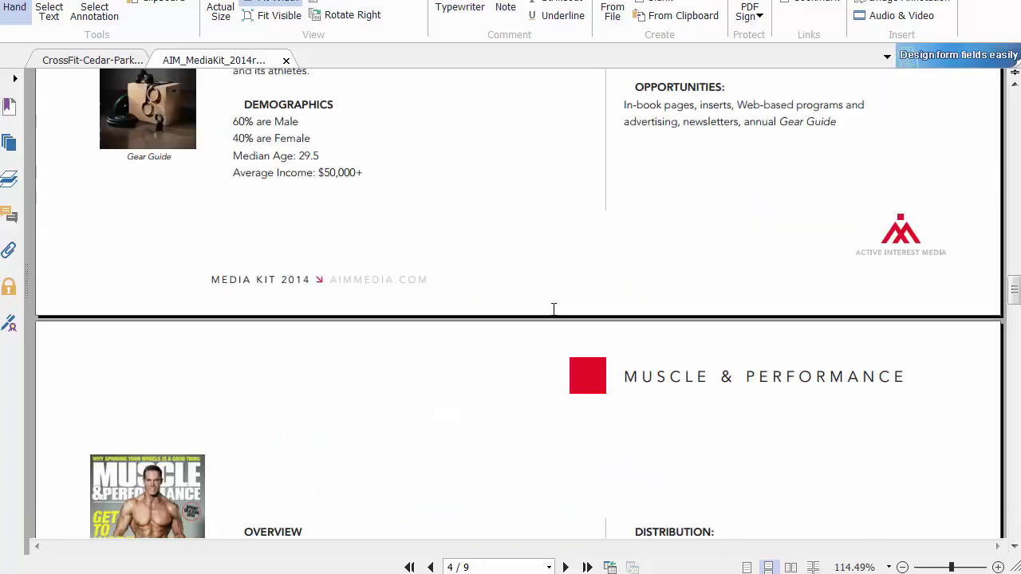
scroll(548, 312, up, 15)
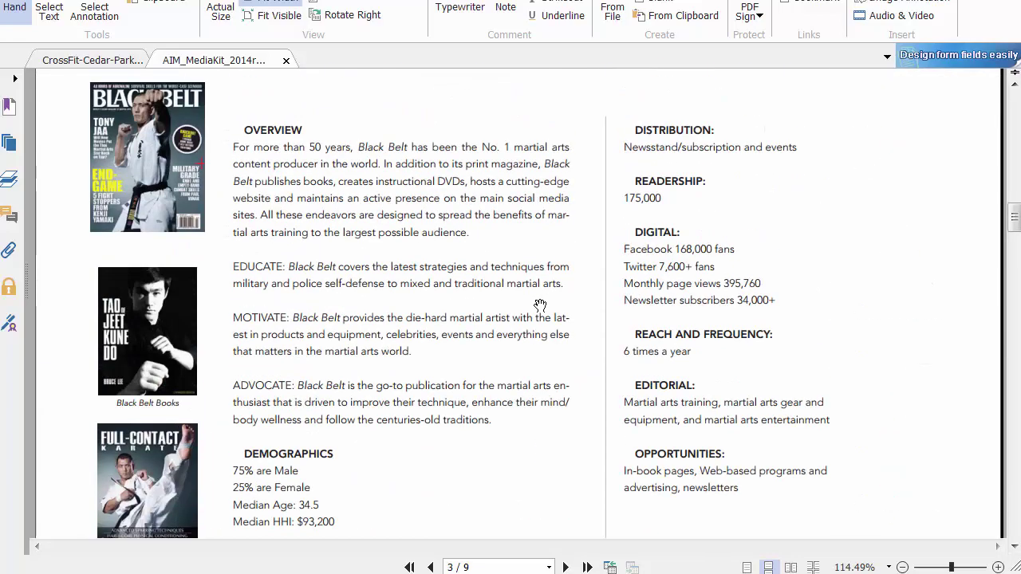
scroll(542, 300, up, 15)
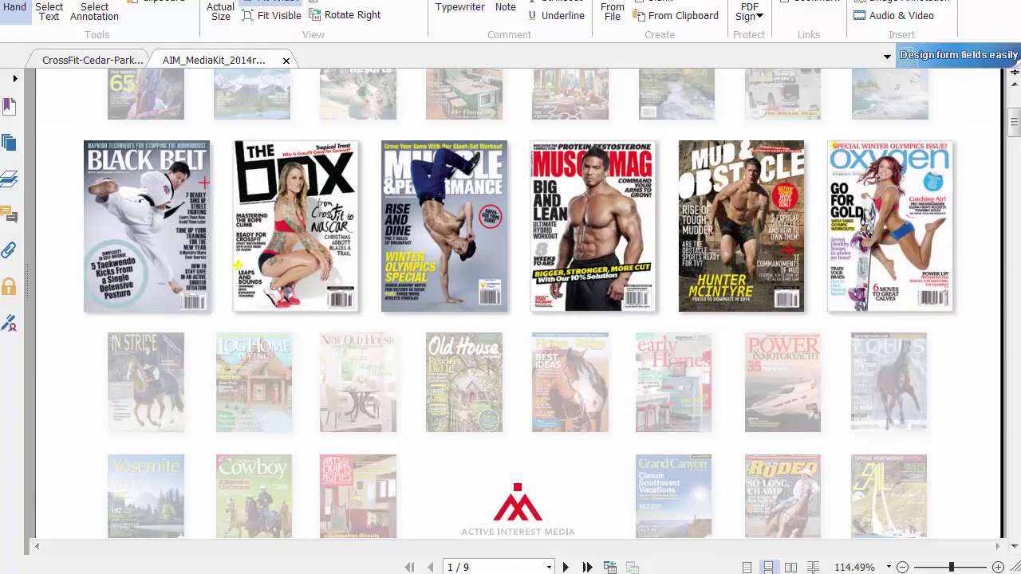
key(alt+F4)
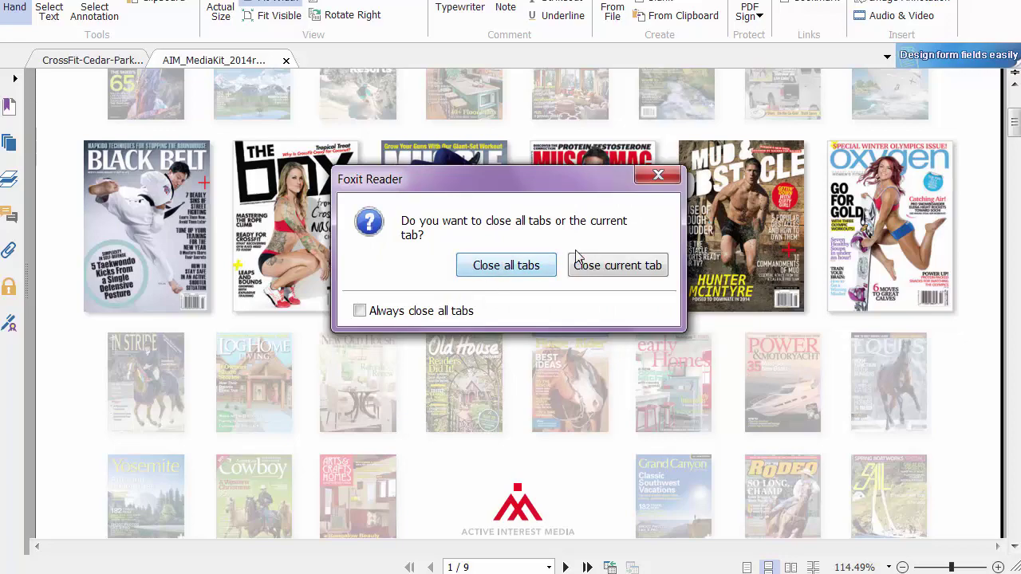
click(503, 263)
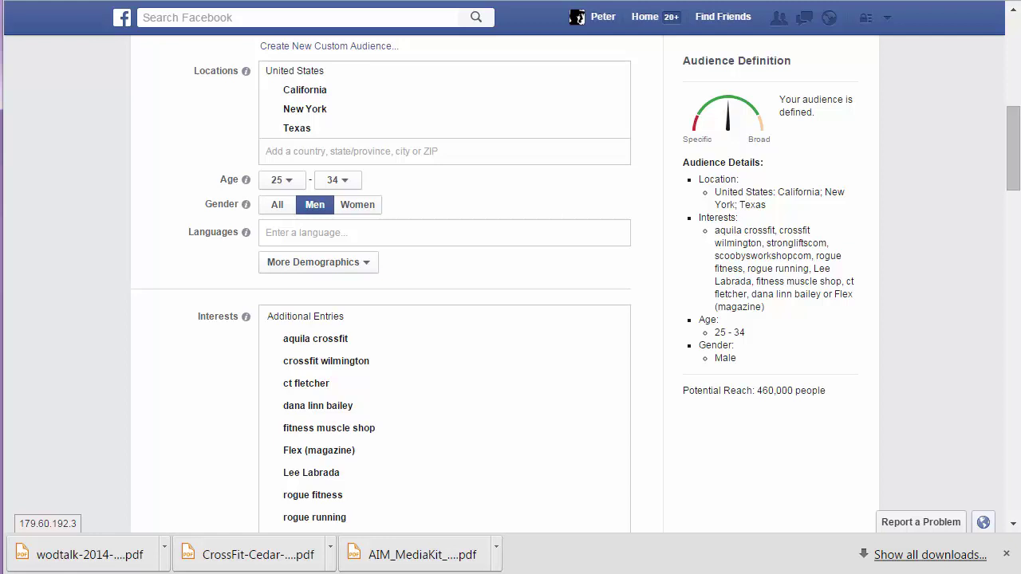
Switch to the audienceSPY report in the browser and look through the media kits listed for crossfit
key(ctrl+Tab)
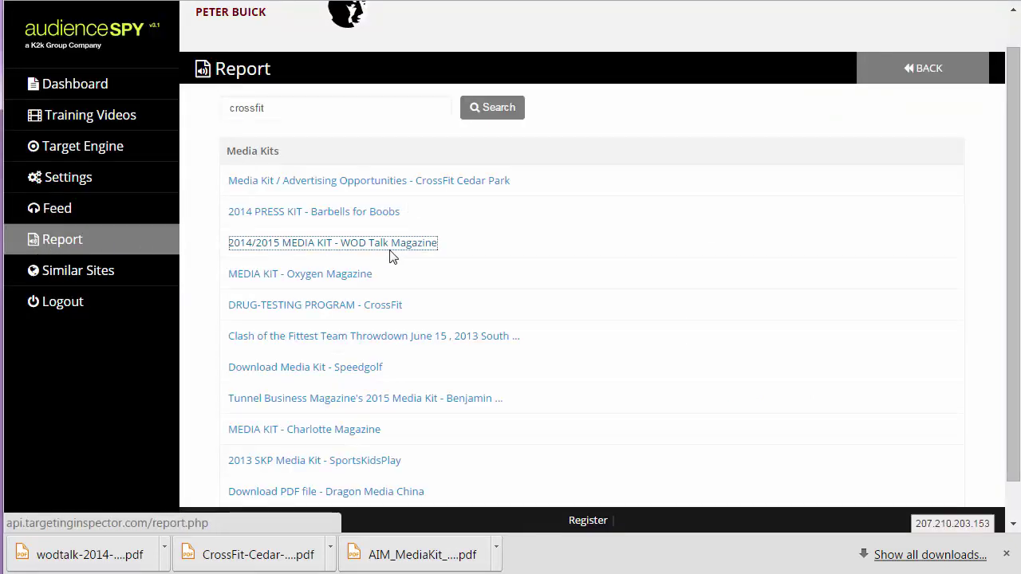
scroll(396, 351, down, 1)
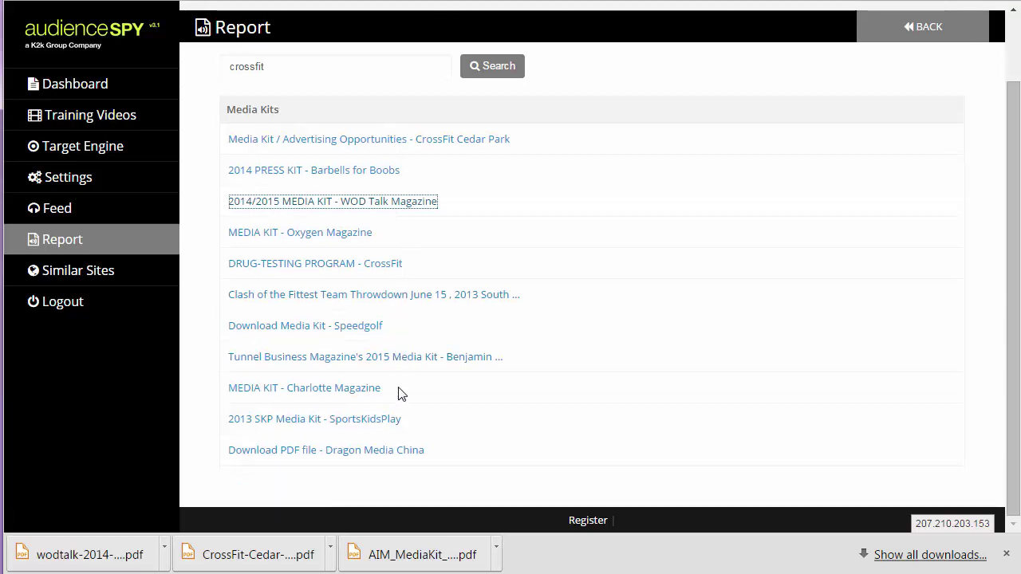
scroll(397, 391, up, 2)
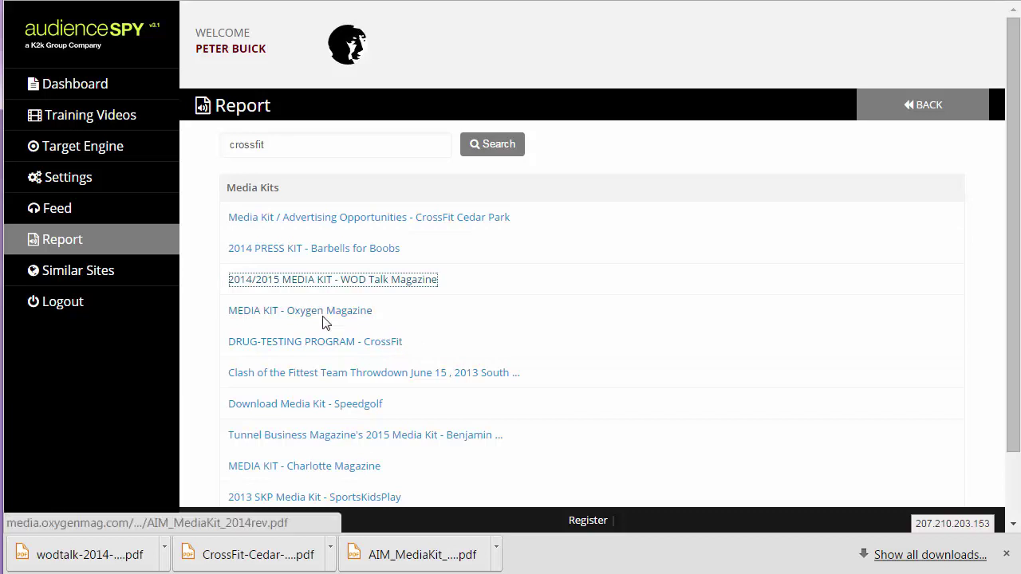
scroll(334, 244, down, 2)
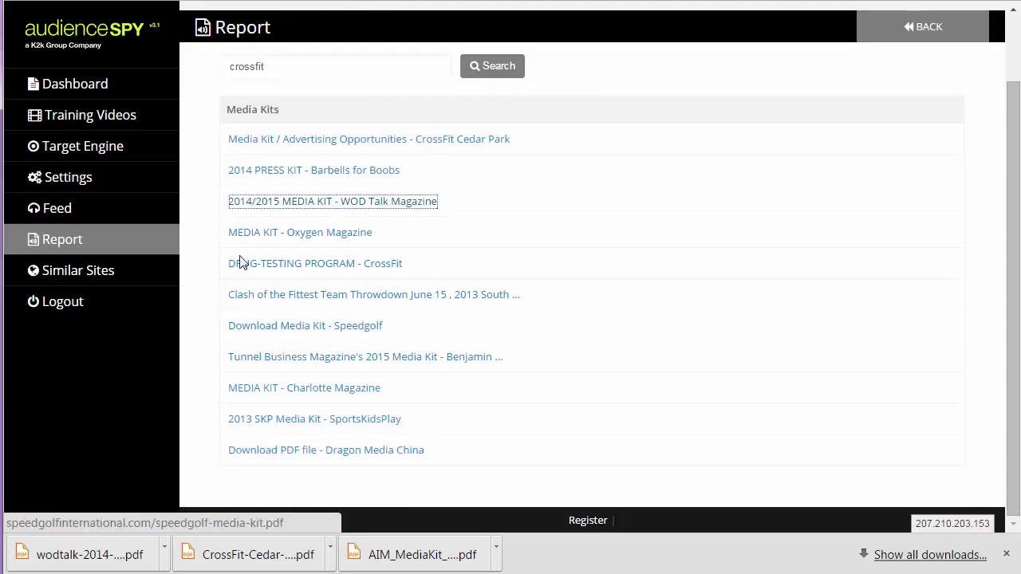
scroll(319, 254, up, 2)
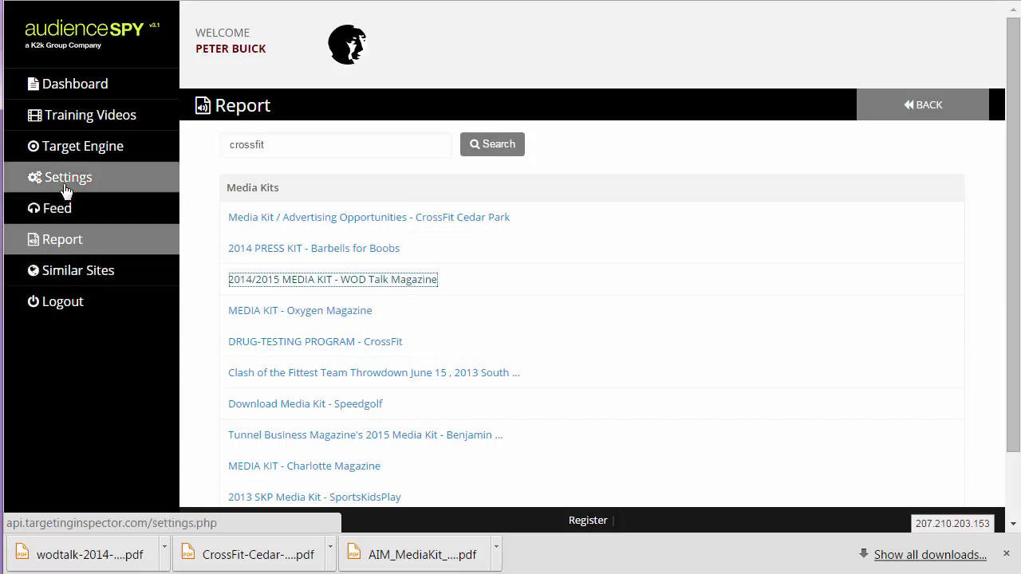
Search the Target Engine for the keyword "crossfit" and dismiss the browser's downloads bar
click(77, 150)
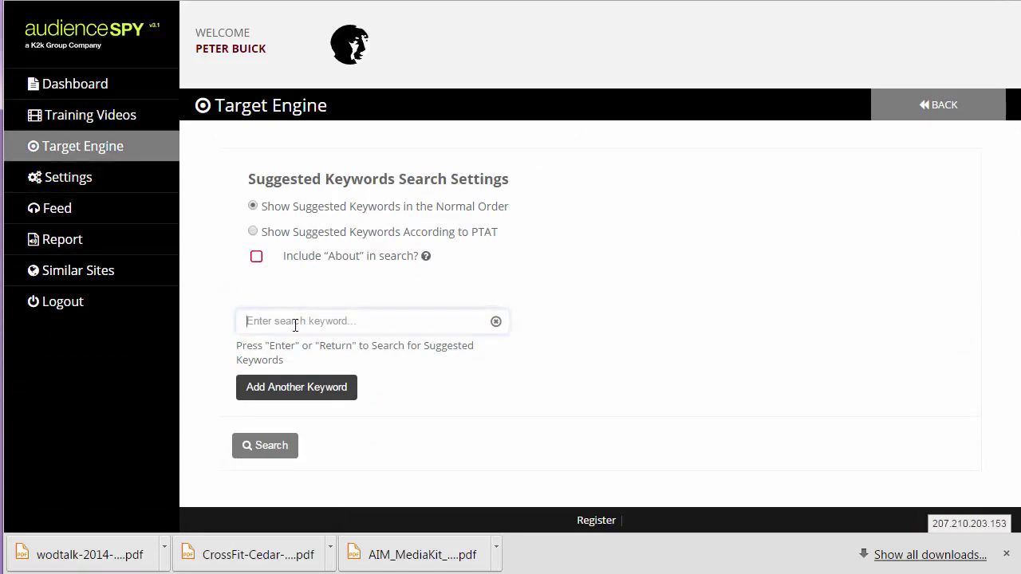
text(crossfit)
click(272, 448)
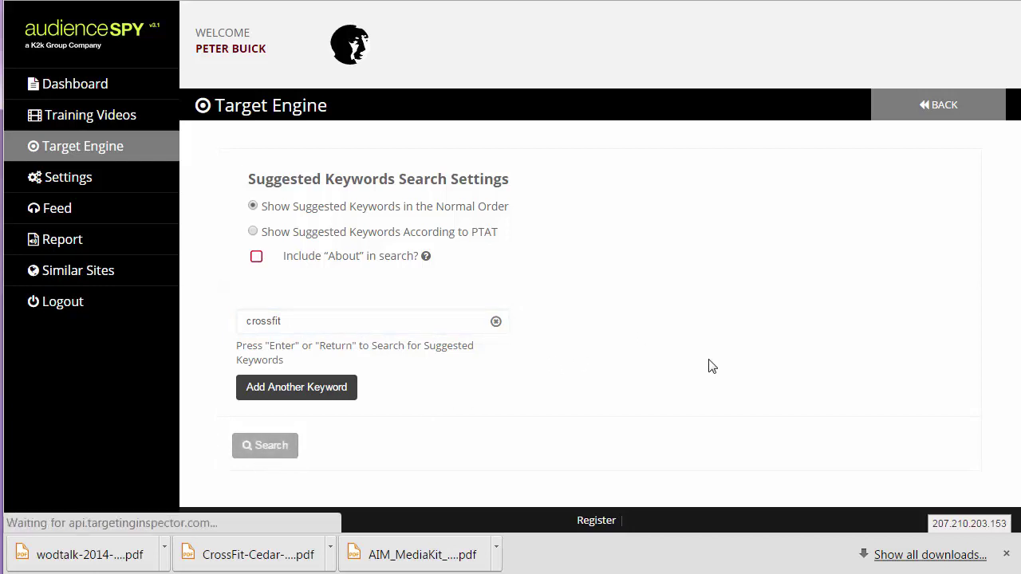
click(1007, 555)
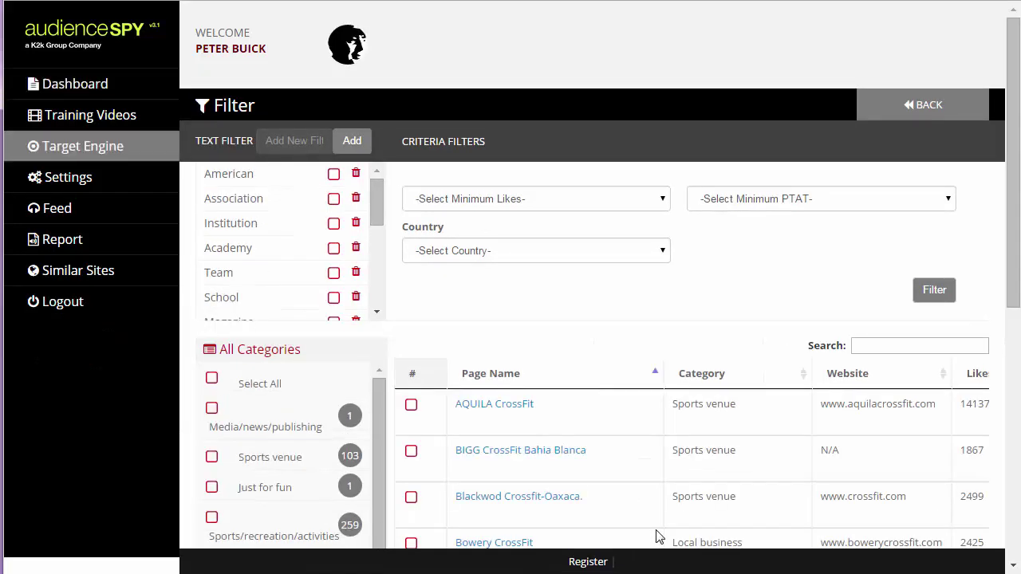
Bring the likes, PTAT and country columns of the page results into view and sort the list by highest PTAT
scroll(673, 489, down, 5)
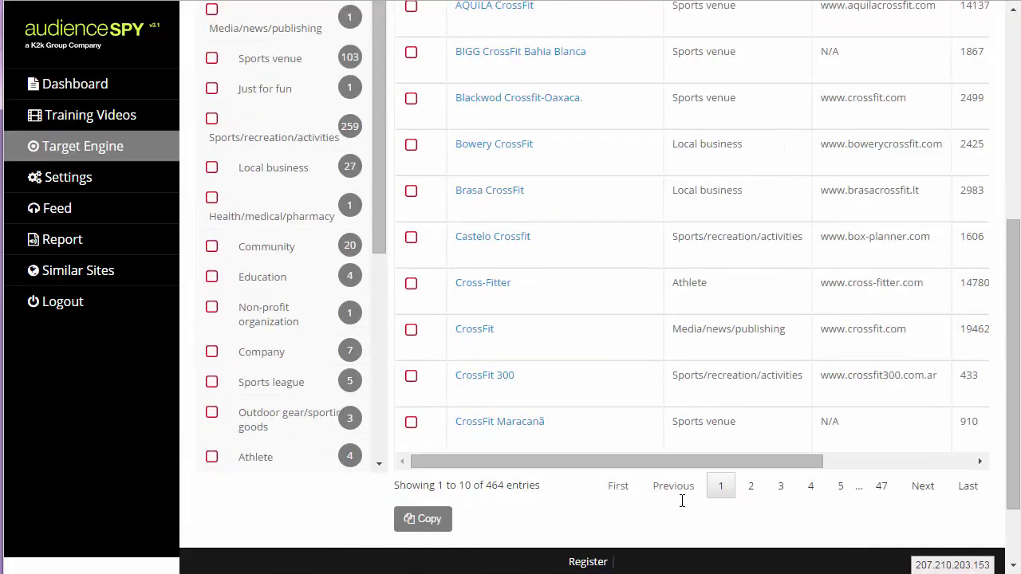
drag(702, 467, 894, 489)
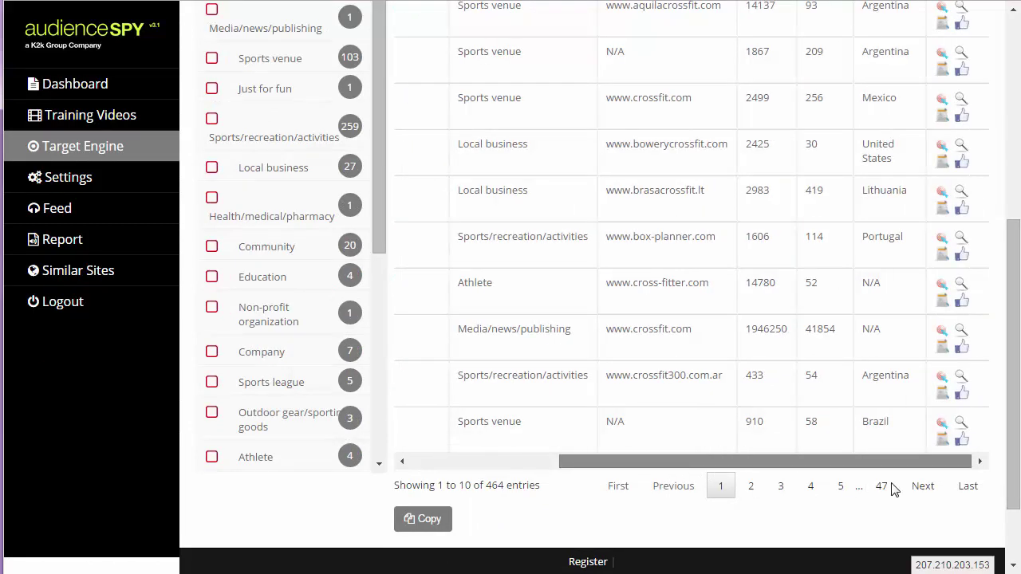
scroll(893, 489, up, 3)
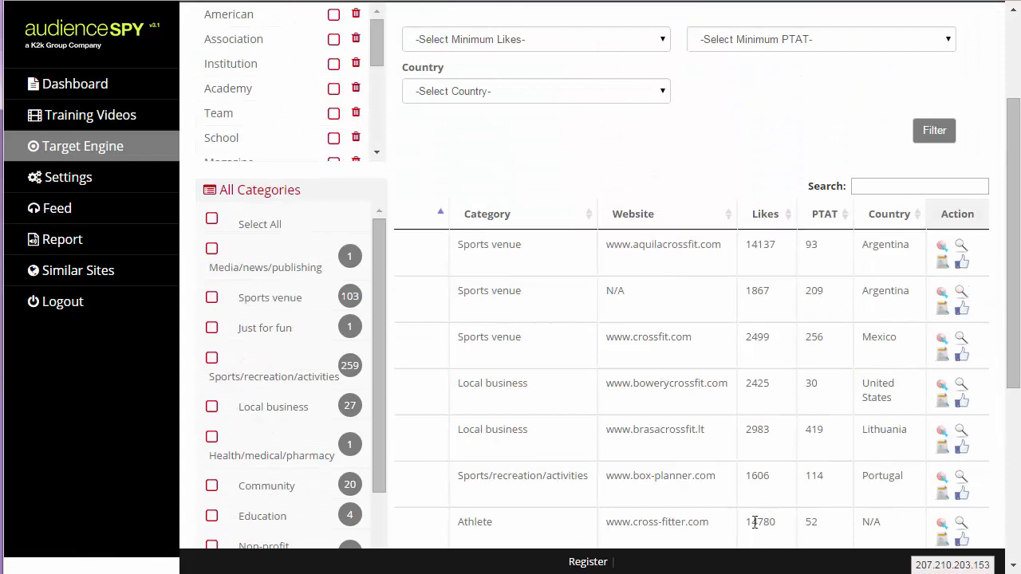
click(832, 220)
click(832, 221)
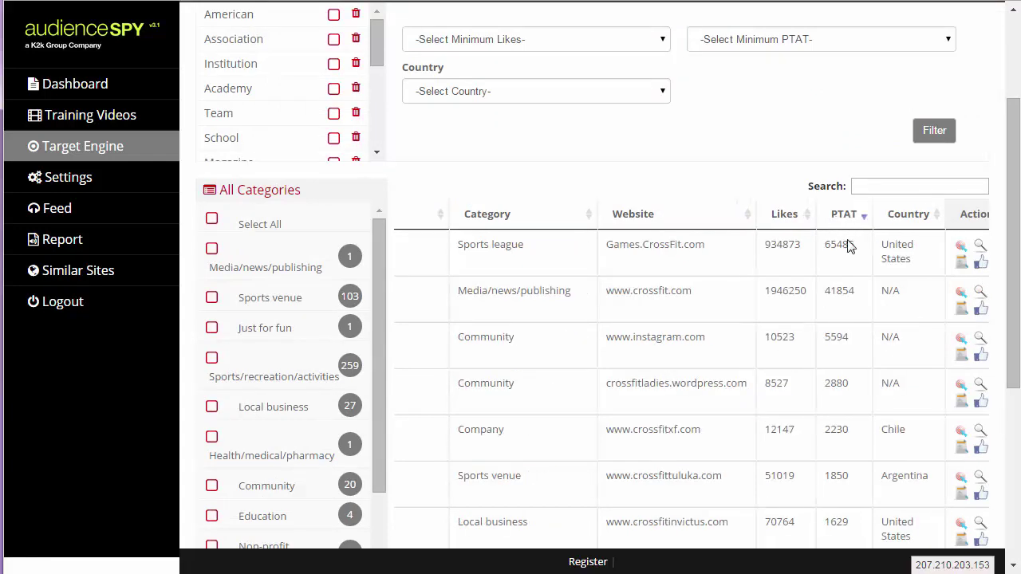
Open the Facebook likes of the Games.CrossFit.com page and examine the listed gyms, athletes and brands for targeting ideas
click(982, 268)
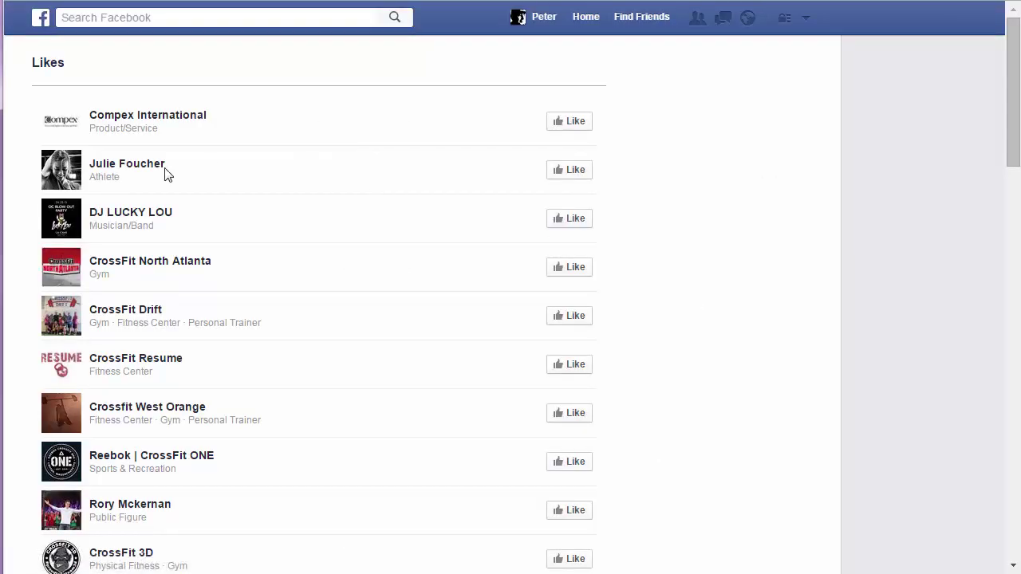
scroll(192, 191, down, 4)
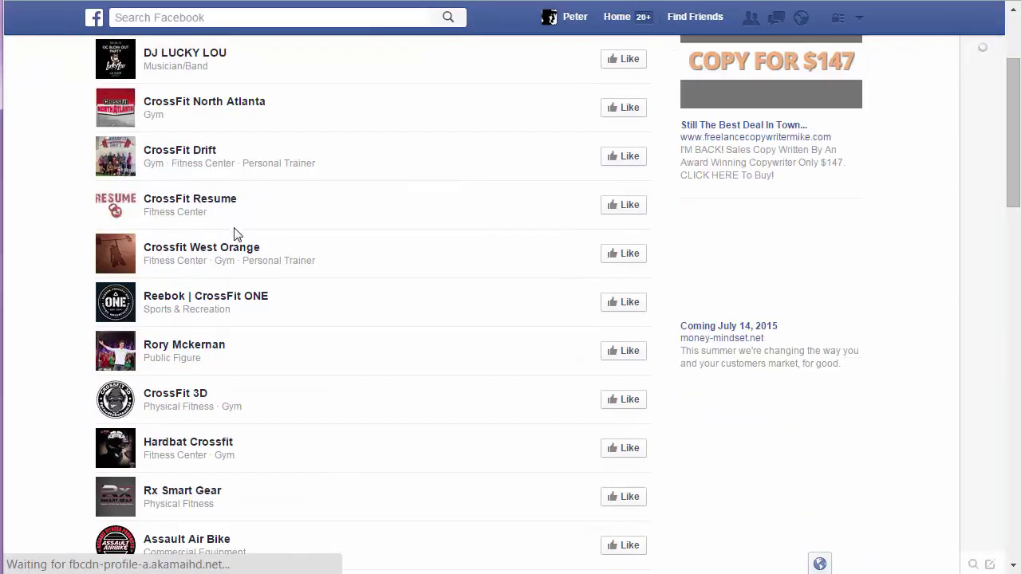
scroll(241, 249, down, 4)
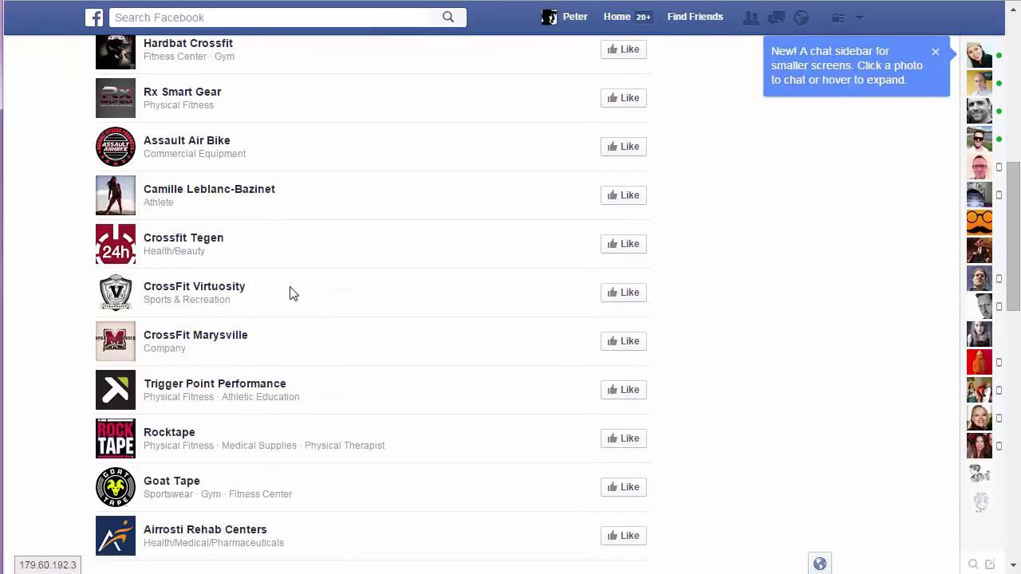
scroll(302, 315, down, 5)
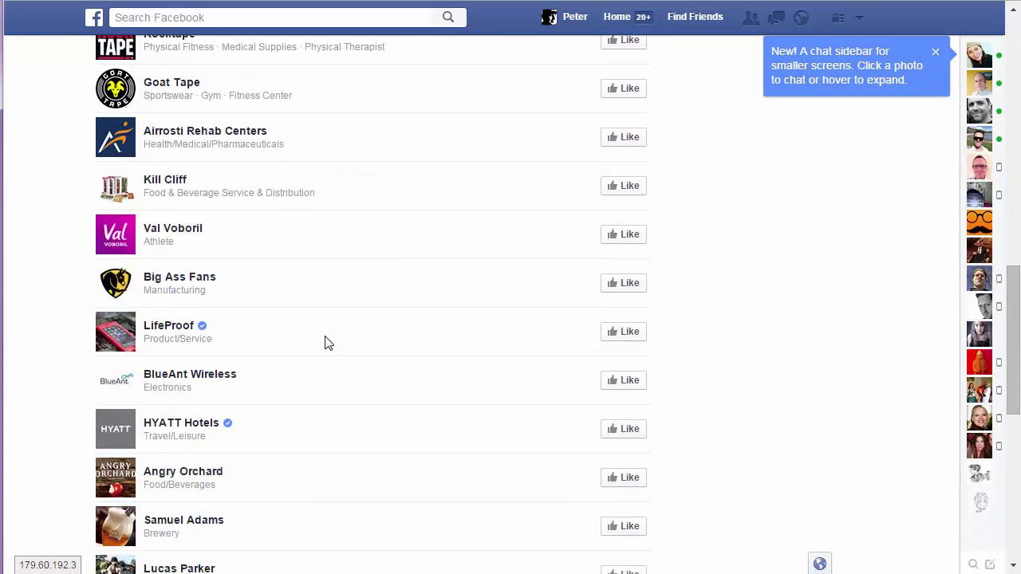
scroll(327, 342, down, 6)
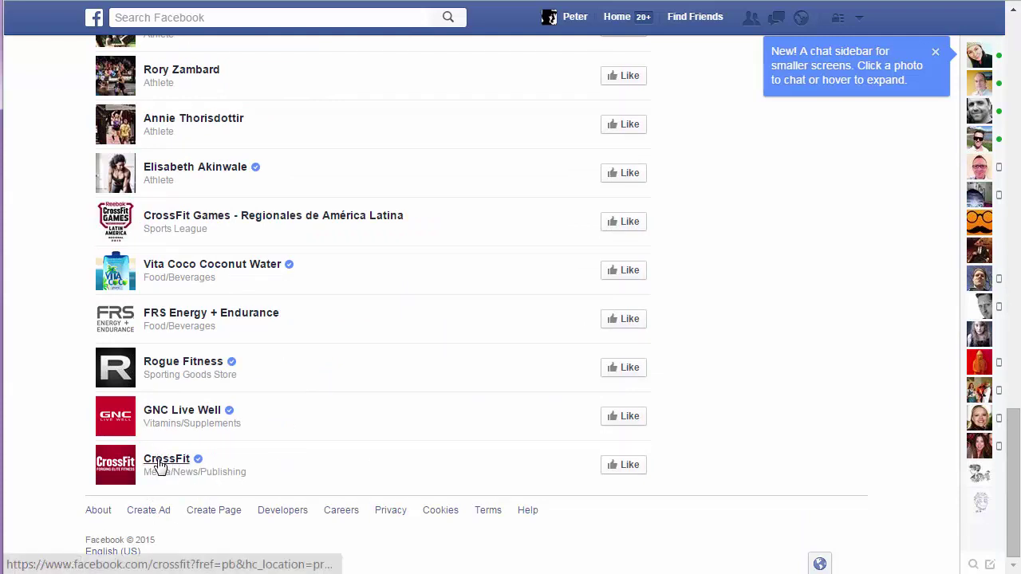
scroll(317, 405, up, 10)
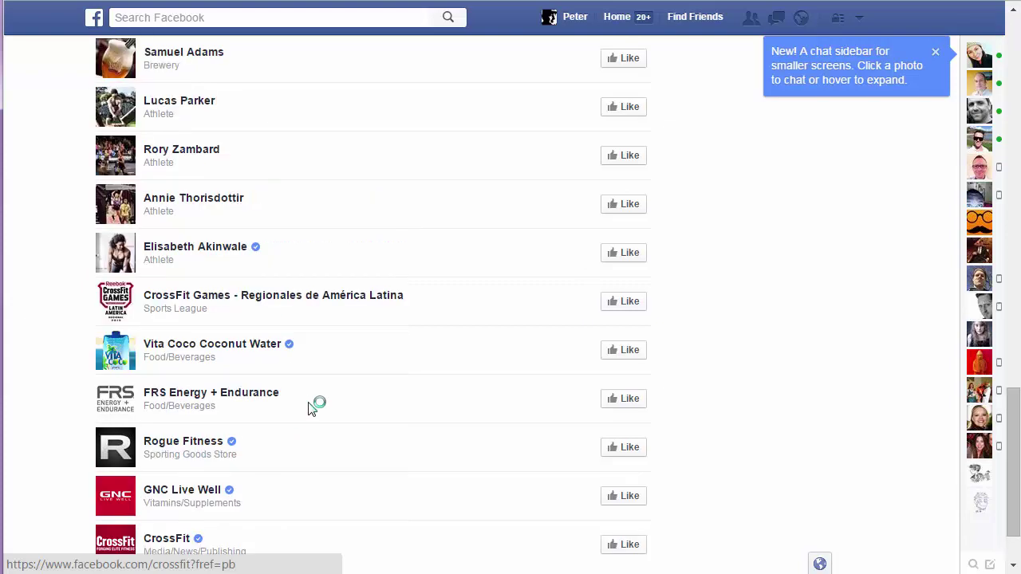
scroll(279, 359, up, 10)
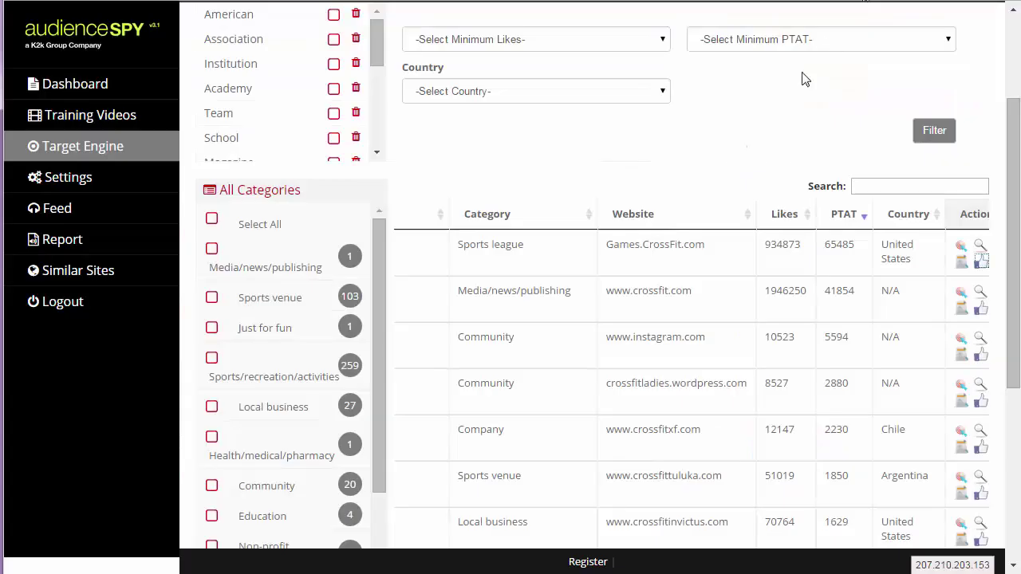
Return to the Facebook ad's audience settings and review the selected interests and the potential reach
scroll(686, 168, up, 2)
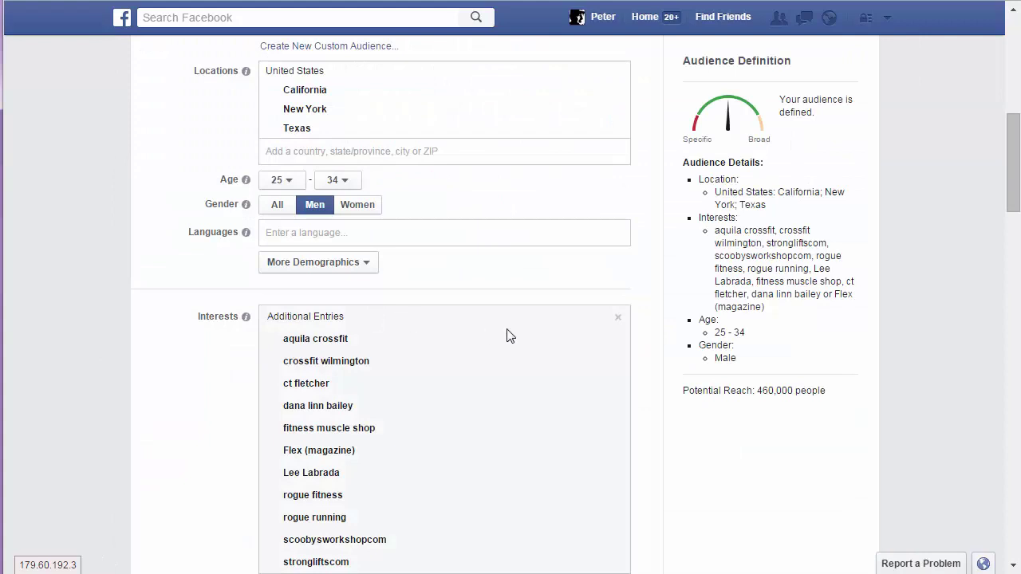
scroll(527, 327, down, 3)
scroll(399, 315, up, 1)
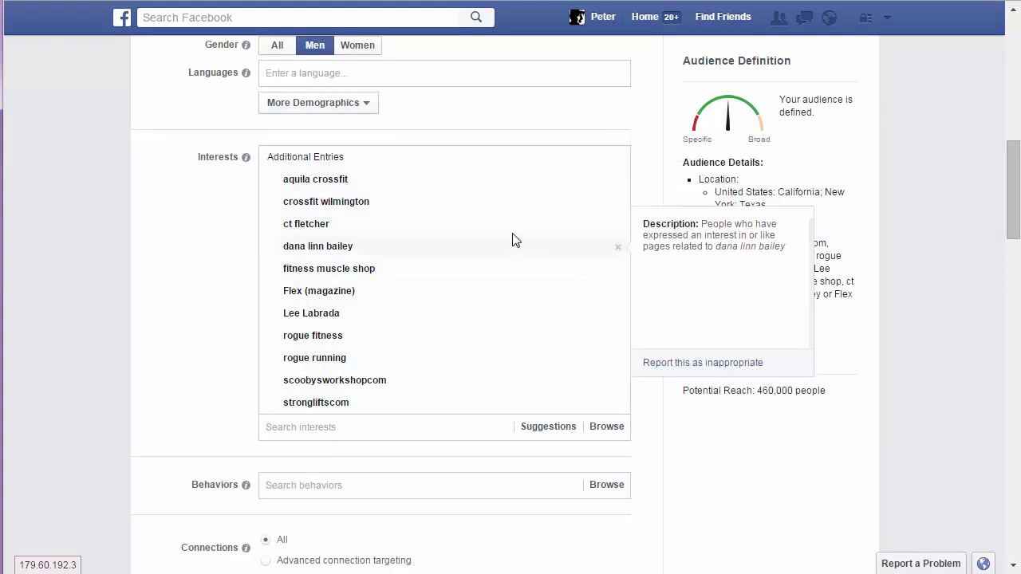
mouse_move(558, 291)
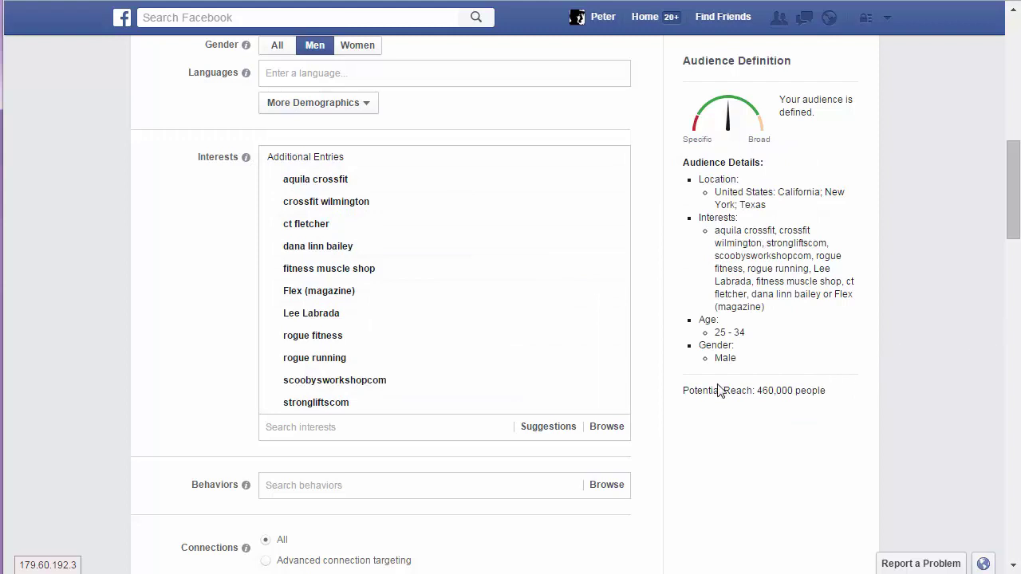
mouse_move(431, 233)
mouse_move(424, 200)
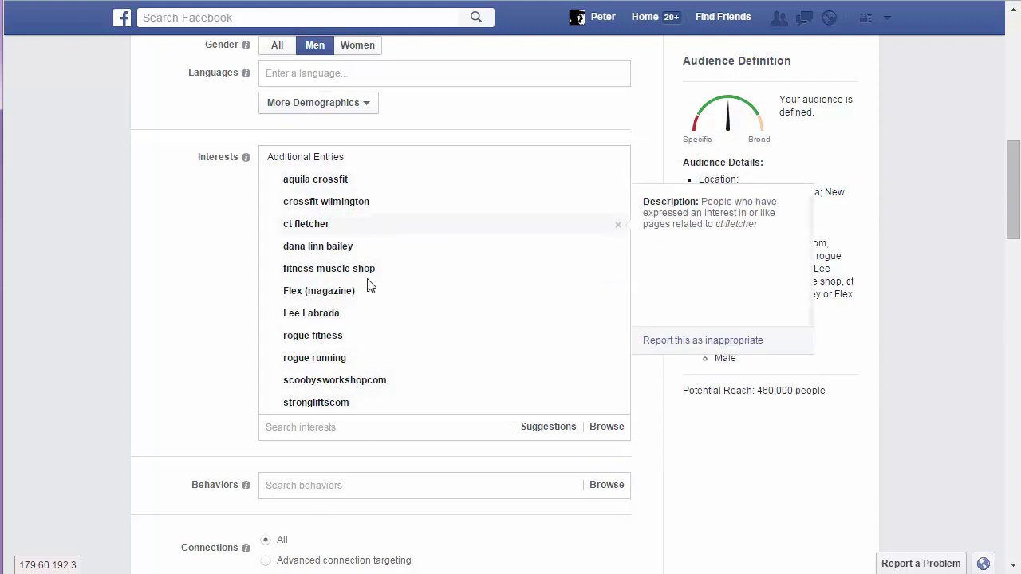
Look over the crossfit page results in audienceSPY, and review the Facebook ad's locations, age, gender, interests and potential reach
mouse_move(371, 405)
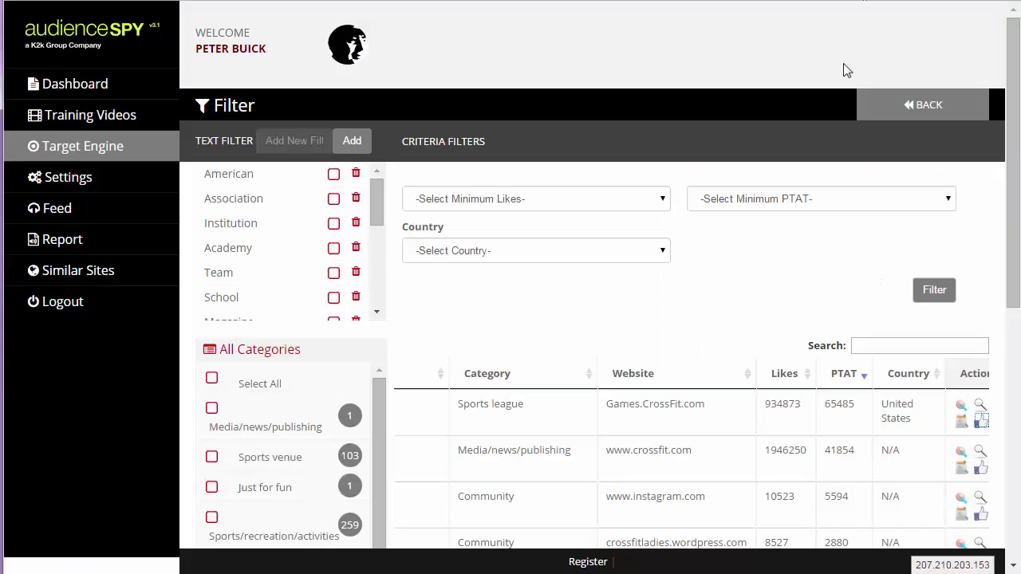
scroll(723, 391, down, 2)
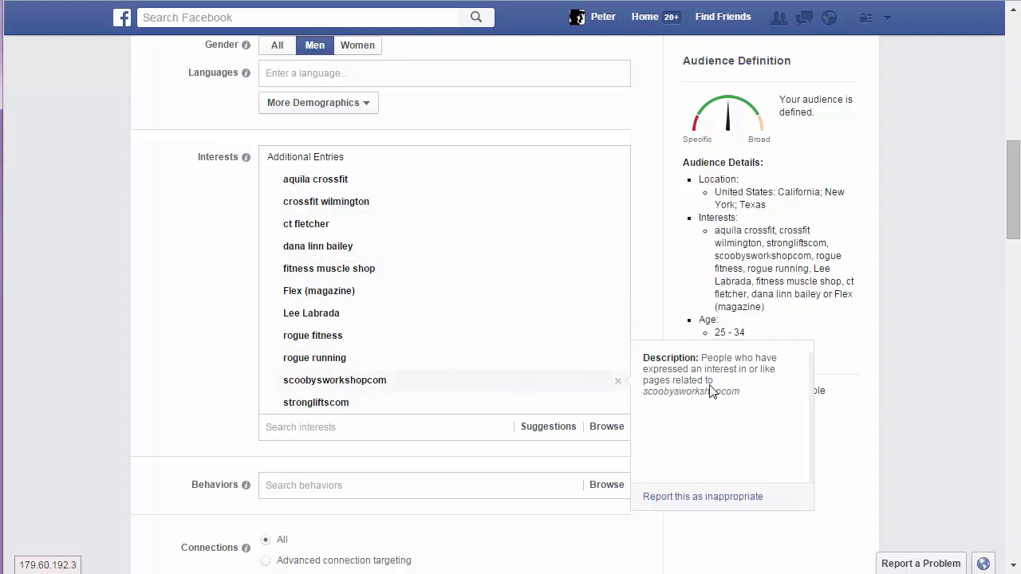
scroll(422, 230, up, 3)
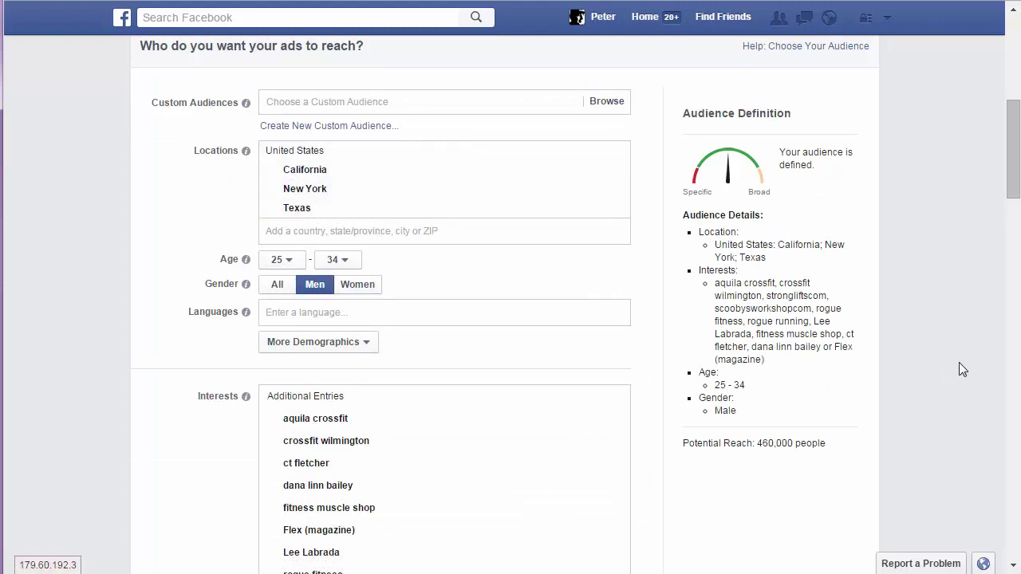
scroll(931, 351, down, 3)
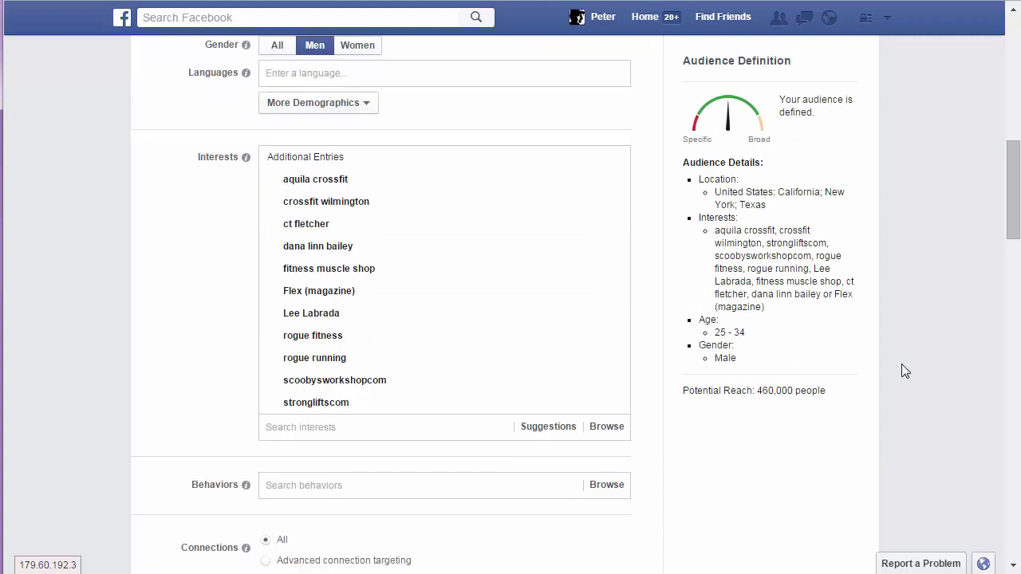
scroll(903, 364, up, 2)
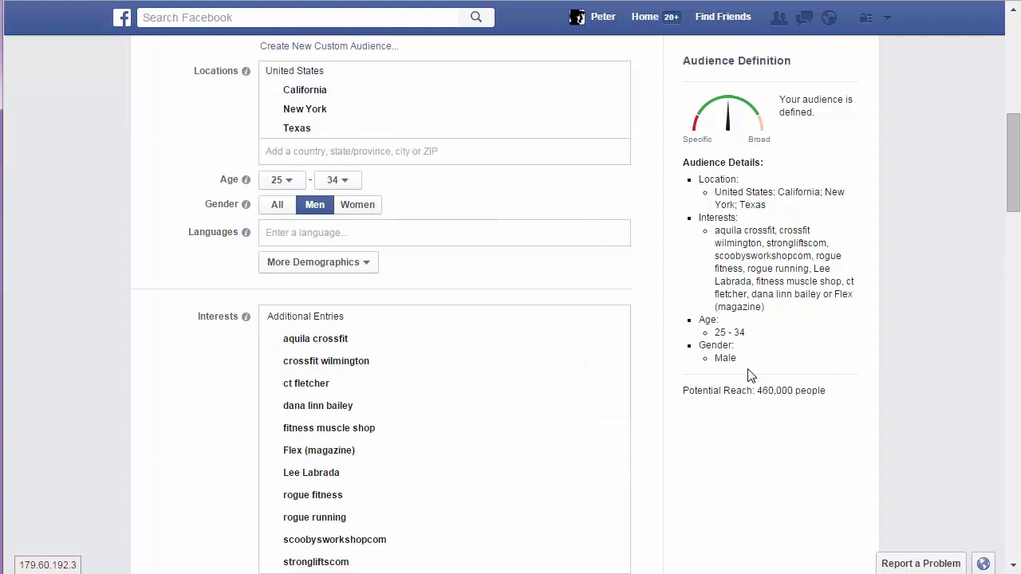
scroll(239, 402, down, 1)
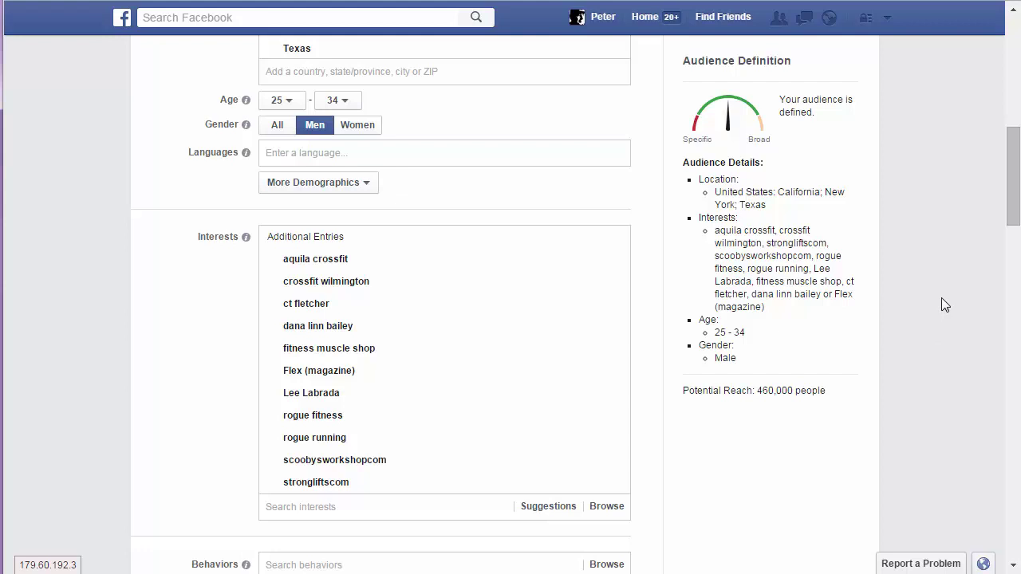
Switch from the Facebook ad's audience settings back to audienceSPY and open its Dashboard
mouse_move(622, 415)
scroll(933, 275, up, 2)
scroll(927, 237, up, 2)
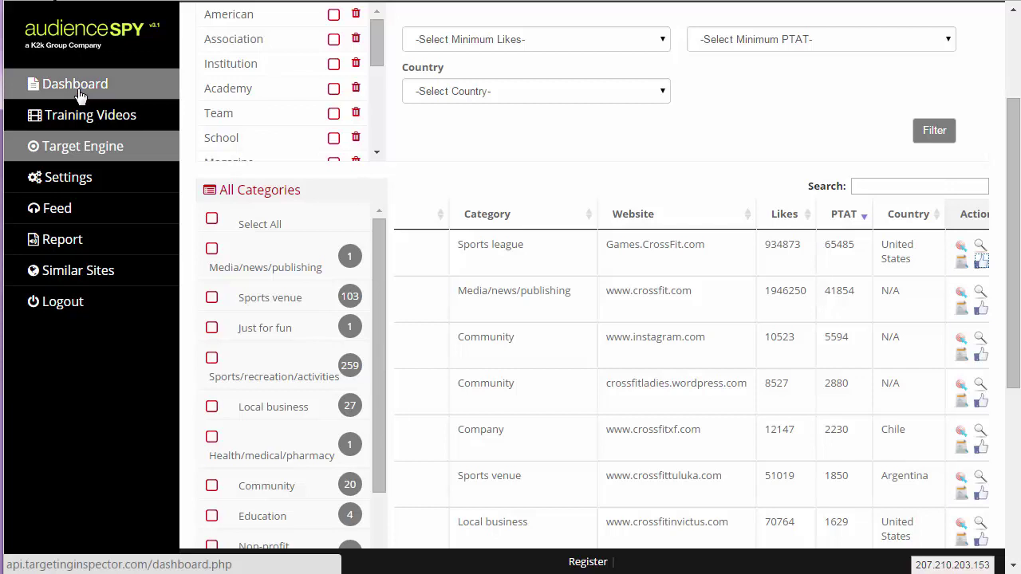
click(79, 92)
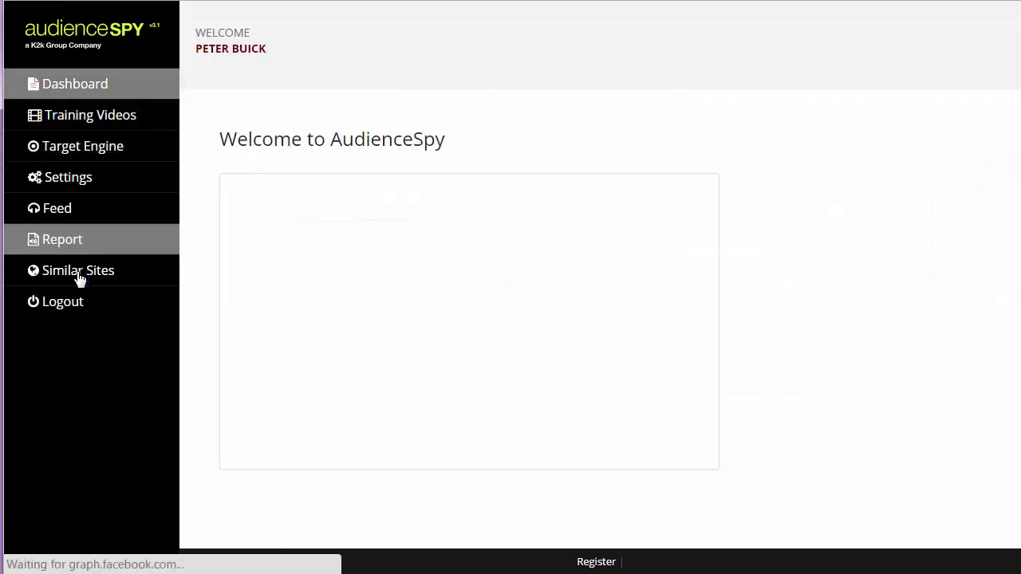